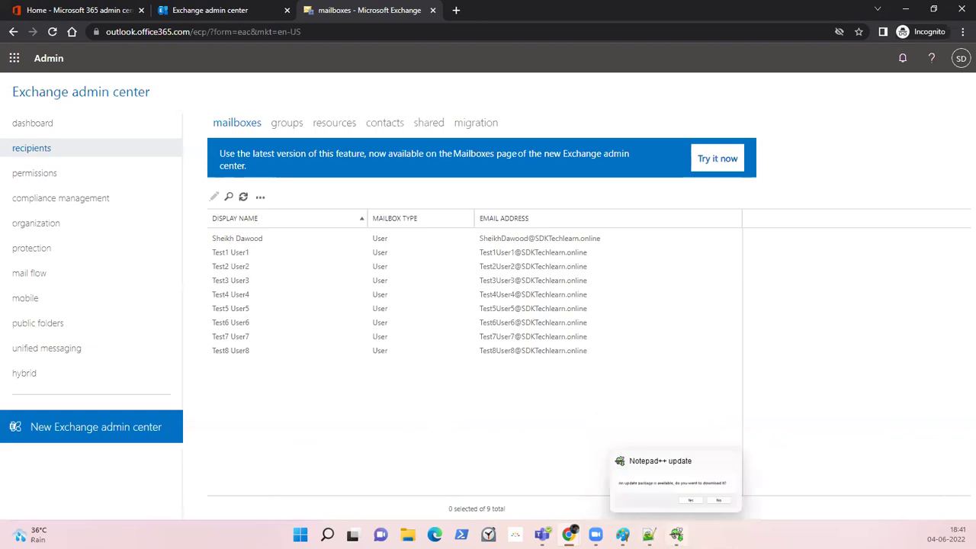
Bring the Notepad++ notes window to the front
click(648, 534)
Add note line 4 'Will you be able create a Mailbox from the EAC ? NO', then return to the browser
key(Return)
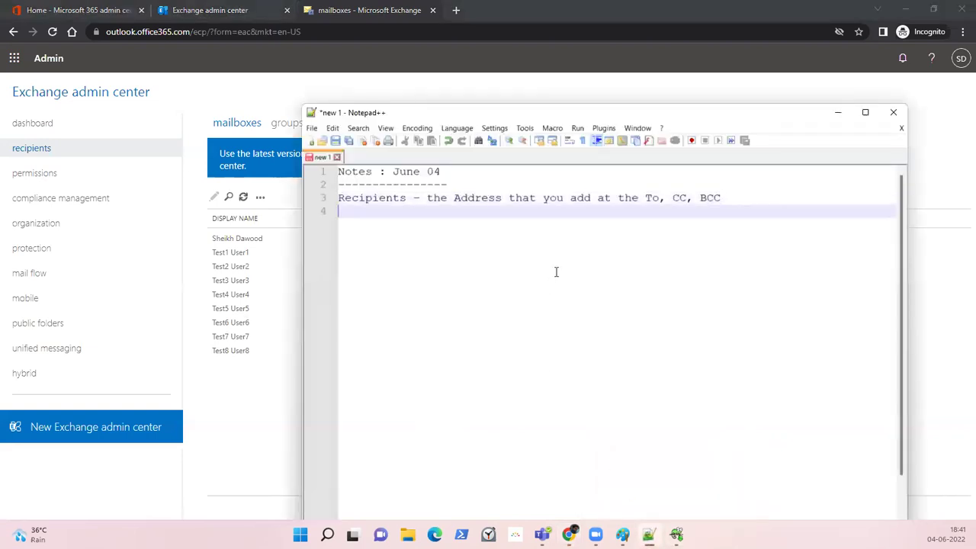
text(will you be a)
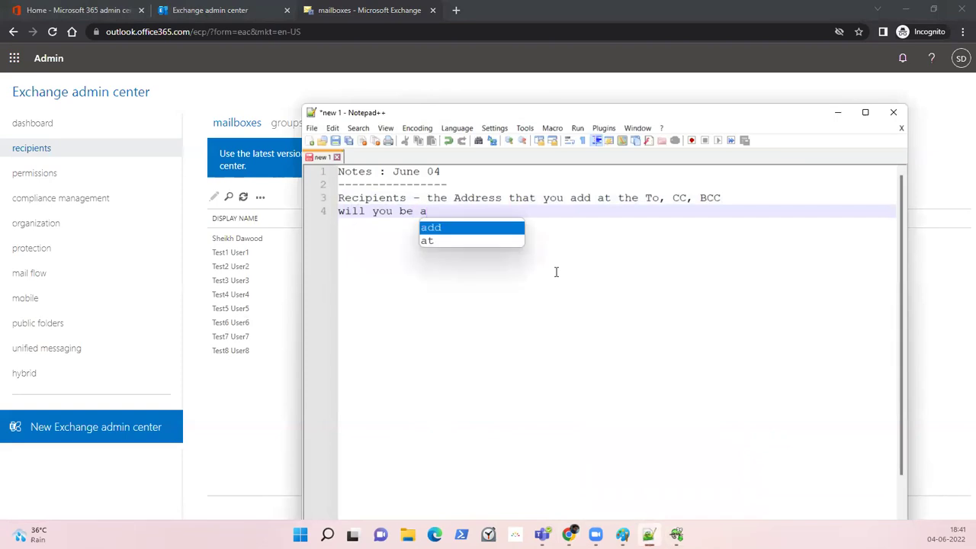
text(bl eto)
key(BackSpace)
key(BackSpace)
key(BackSpace)
key(BackSpace)
text(e create a Mailbox from the EAC ?)
key(Home)
key(Delete)
text(W)
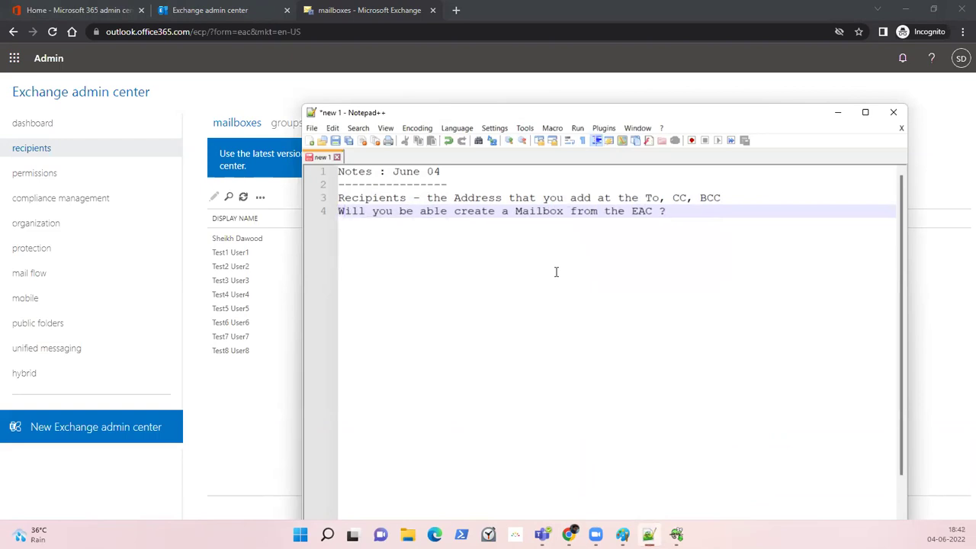
key(End)
text(NO)
click(273, 399)
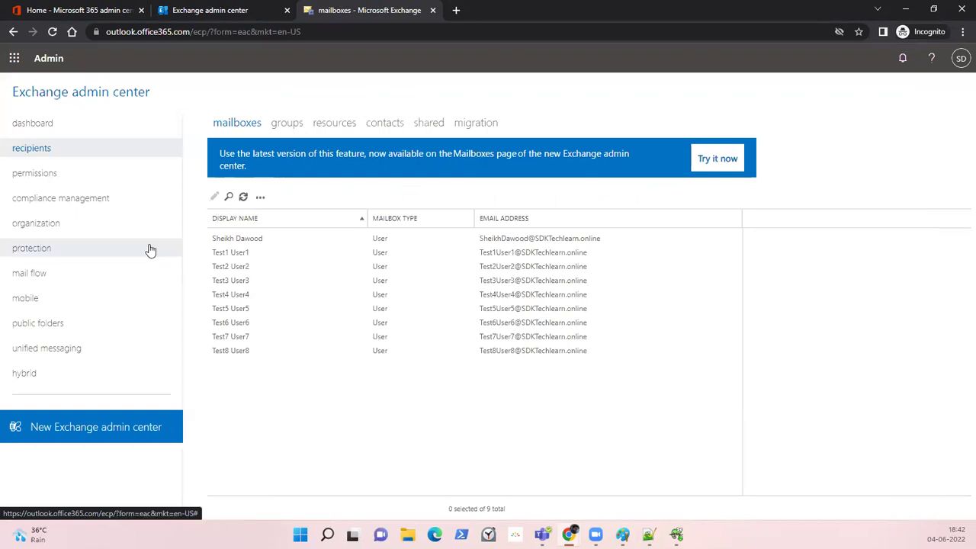
Open Active users in Microsoft 365 admin center, then open Test1 User1's mailbox in Exchange
click(69, 10)
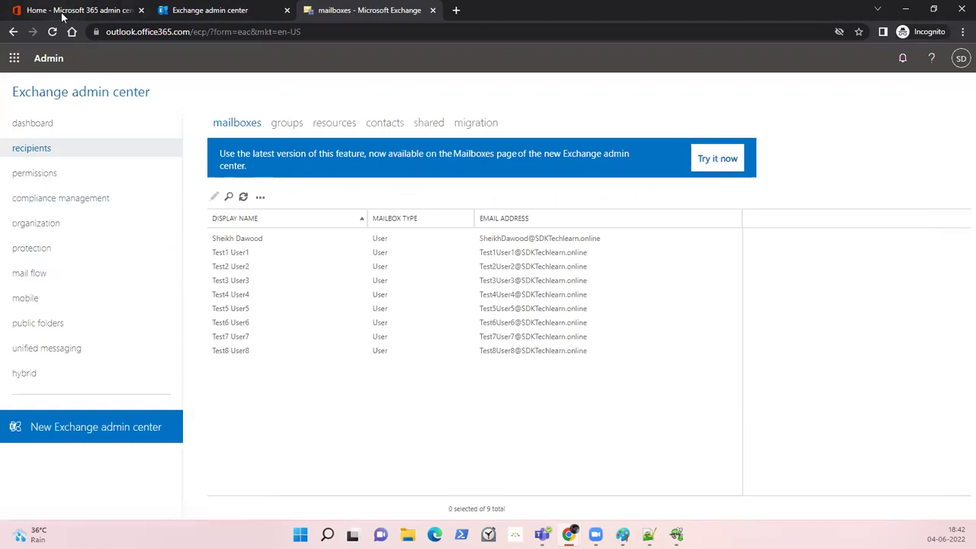
scroll(44, 146, up, 3)
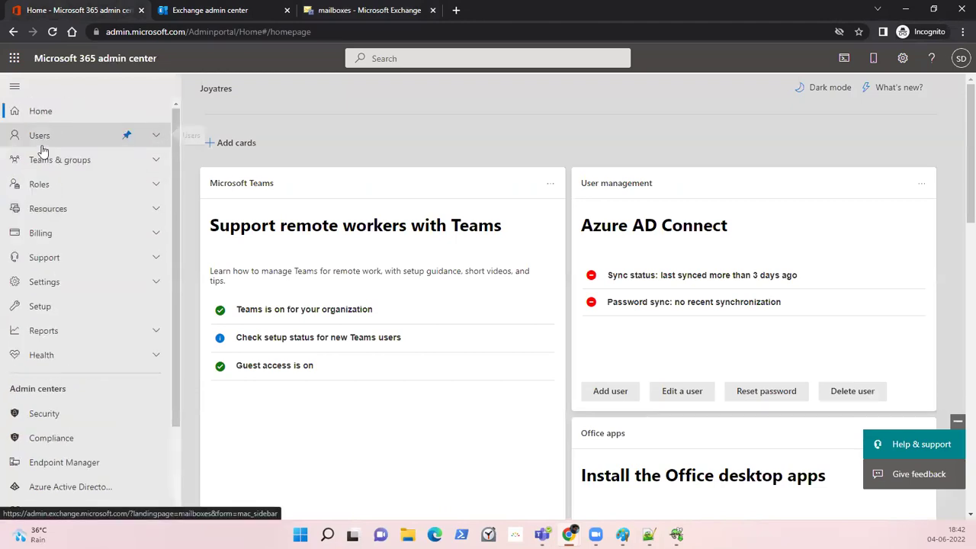
click(42, 135)
click(54, 157)
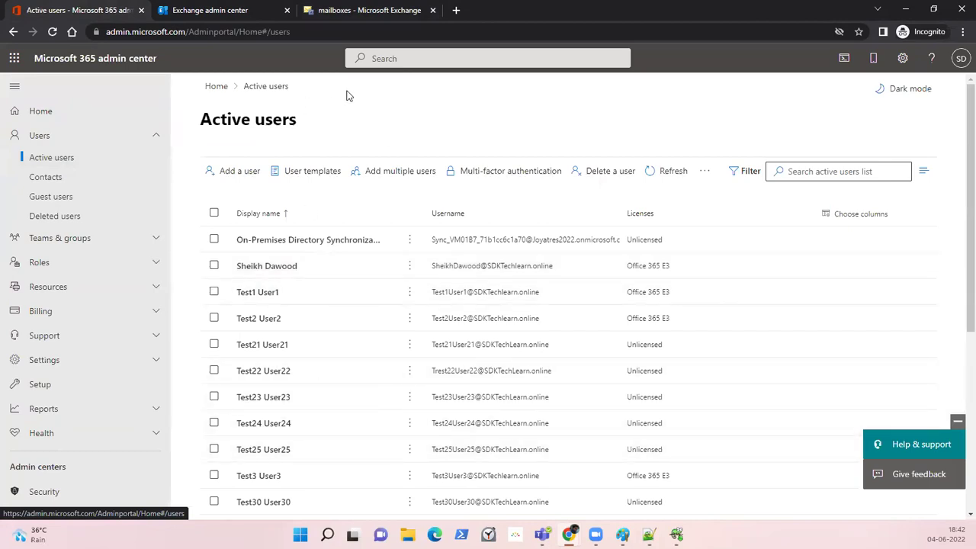
click(370, 12)
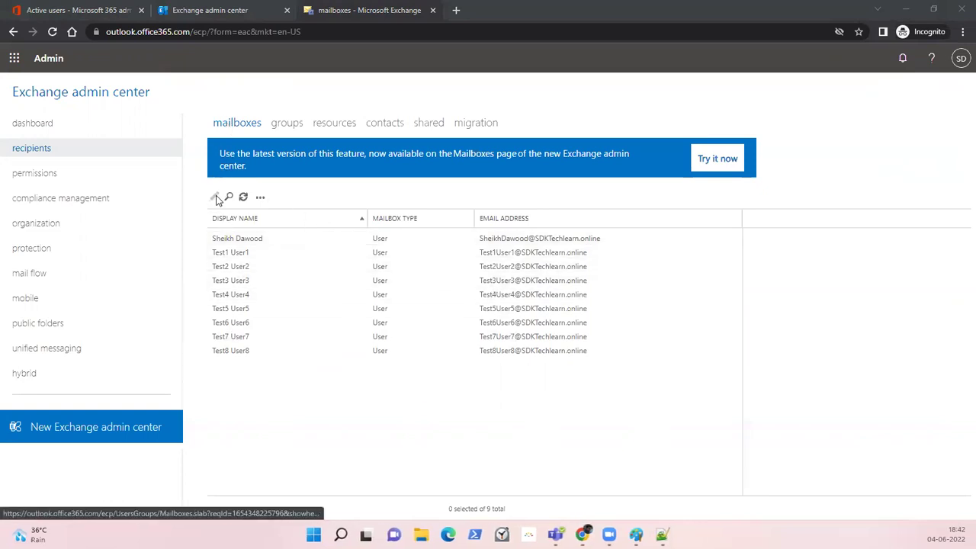
double_click(233, 253)
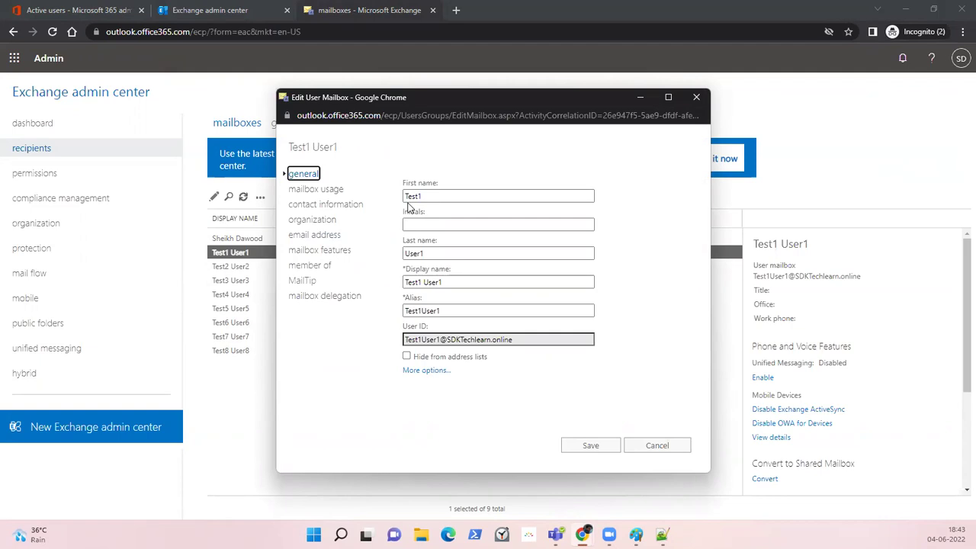
Switch back to the Notepad++ notes
key(alt+Tab)
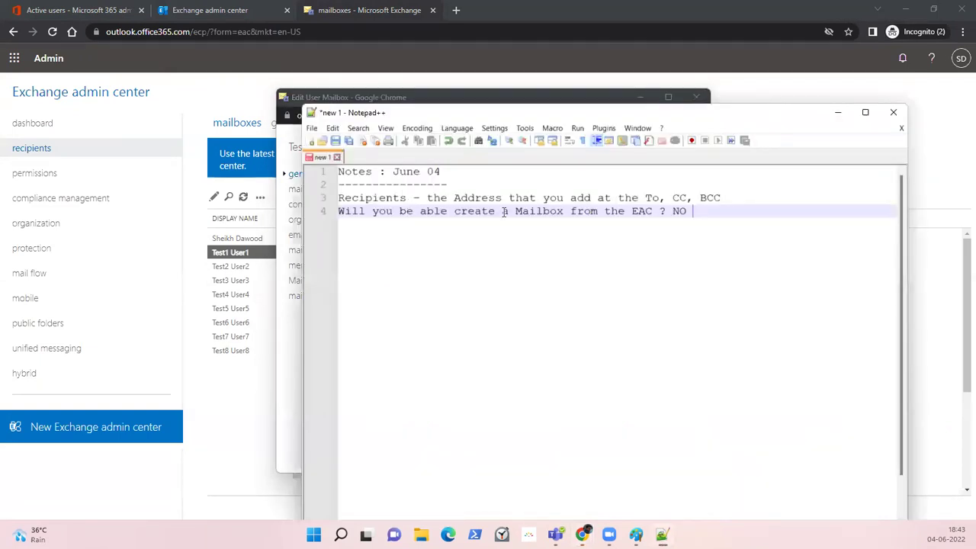
Add note line 5 'GAL - Global Address List.' and minimize Notepad++
click(667, 228)
text(GAL - glob)
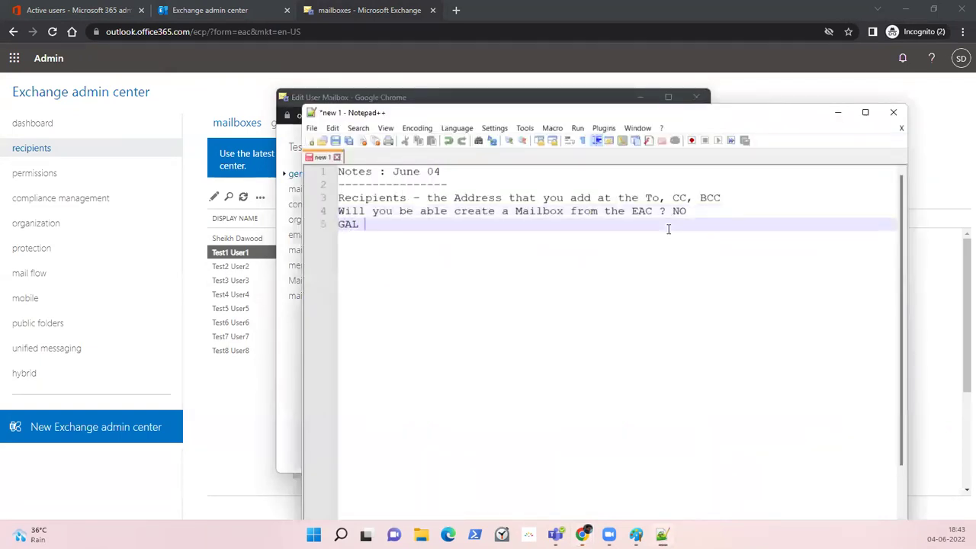
key(BackSpace)
key(BackSpace)
key(BackSpace)
key(BackSpace)
text(Gloab)
key(BackSpace)
key(BackSpace)
text(bal Ad)
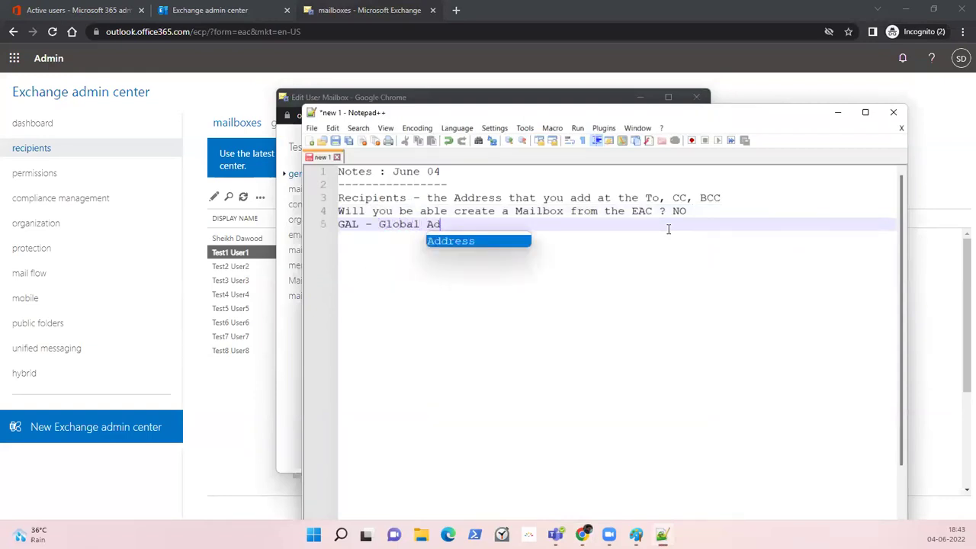
text(dress List.)
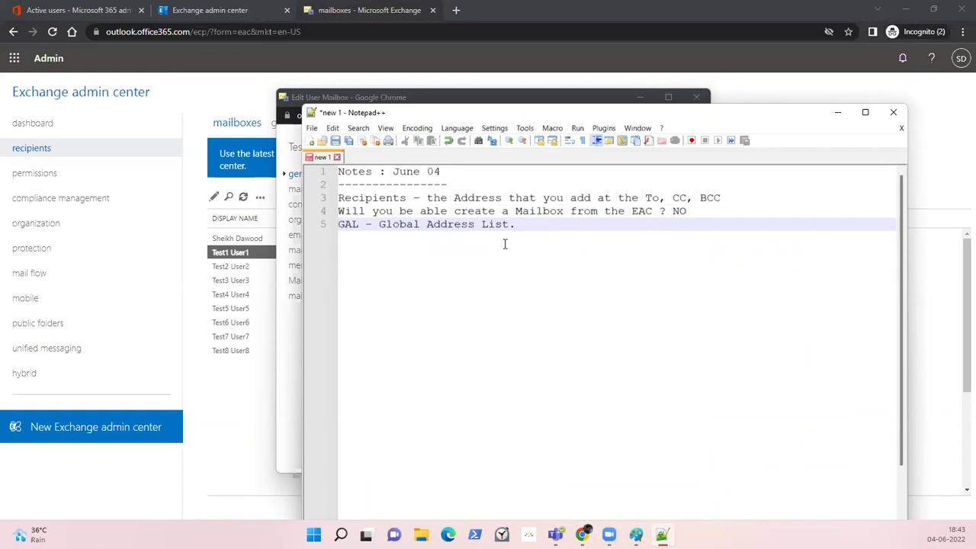
click(837, 112)
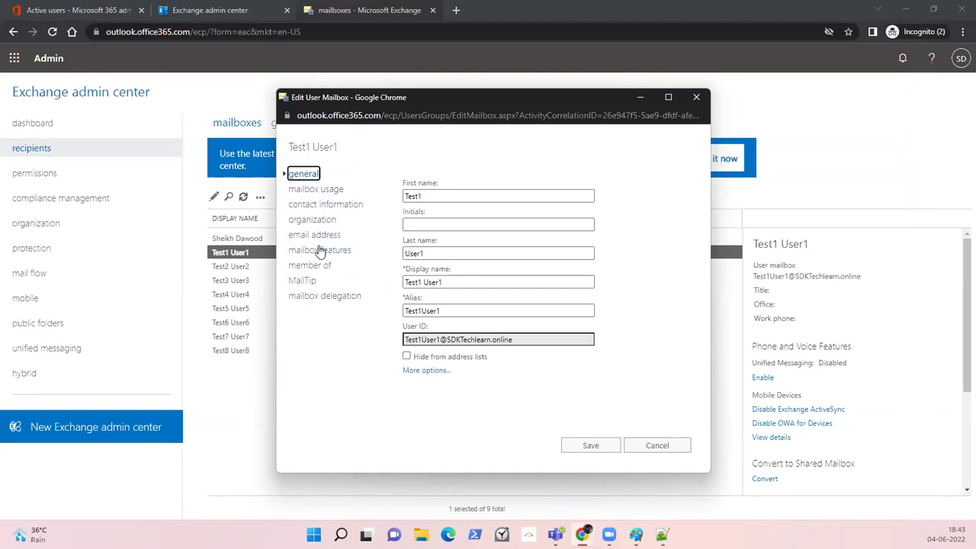
View Test1 User1's mailbox usage, then the contact information section
click(423, 196)
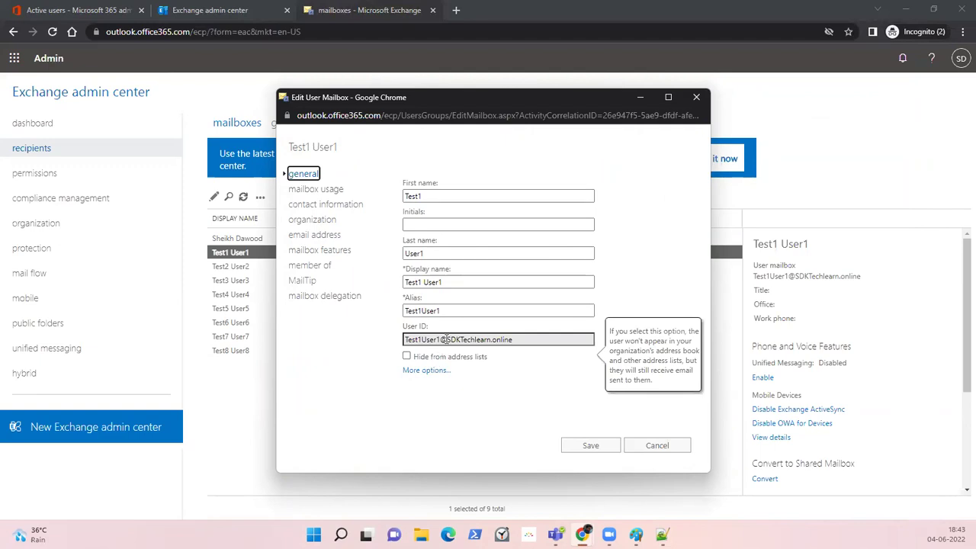
click(317, 192)
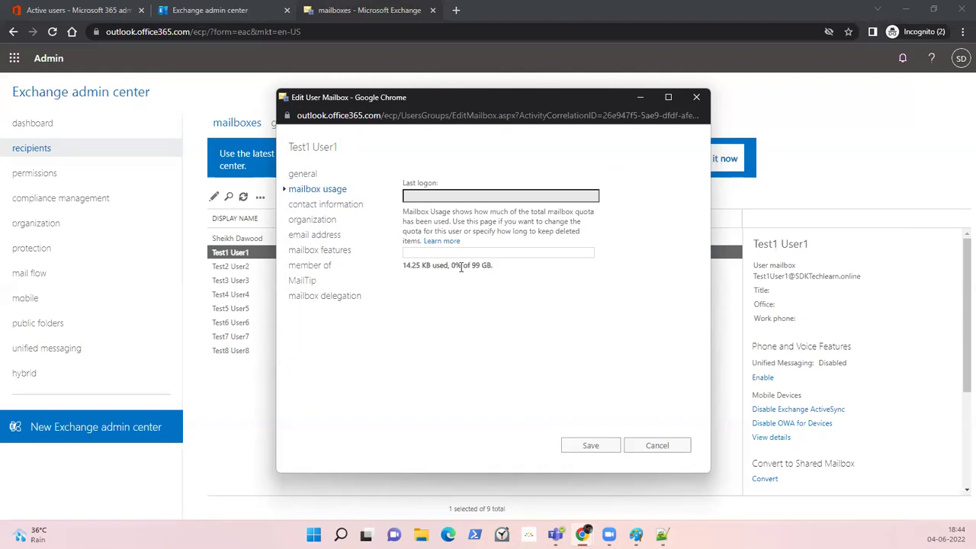
click(317, 210)
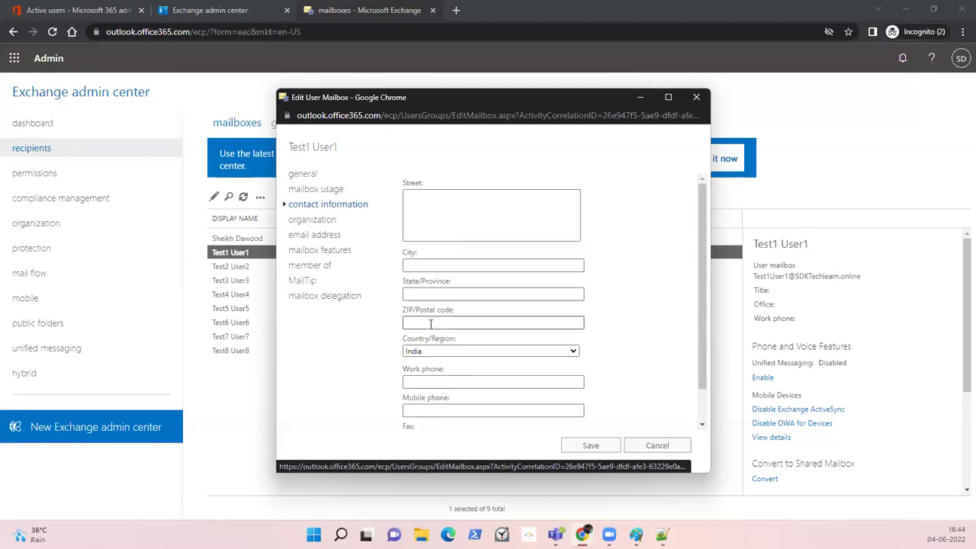
click(421, 266)
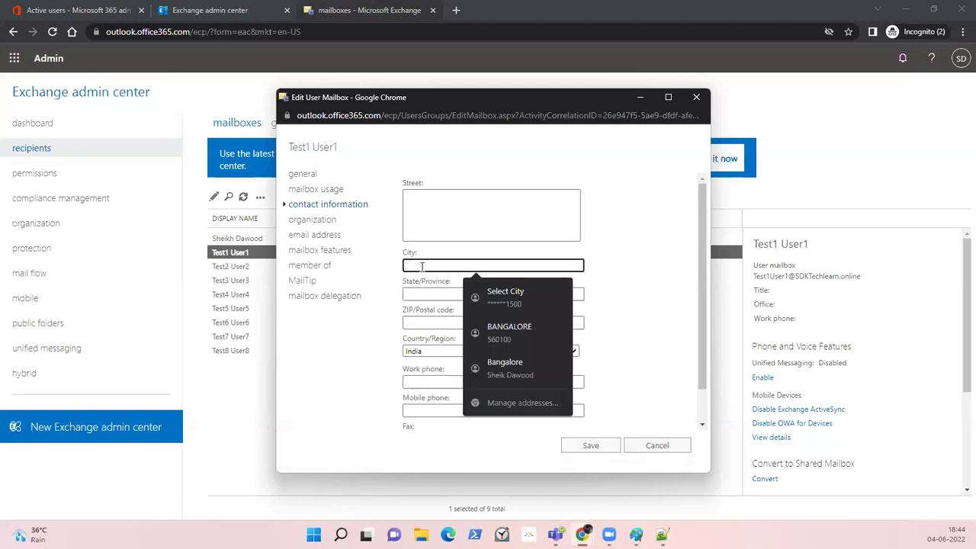
Enter city Bangalore, state Karnataka and postal code 560100 for Test1 User1
text(Bangalore)
key(Tab)
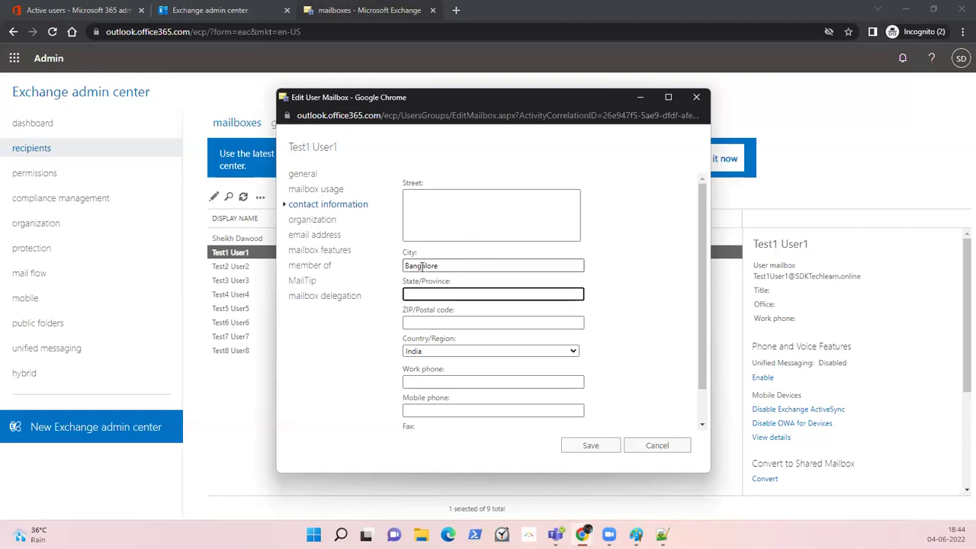
text(Karnatic)
key(BackSpace)
key(BackSpace)
text(aka)
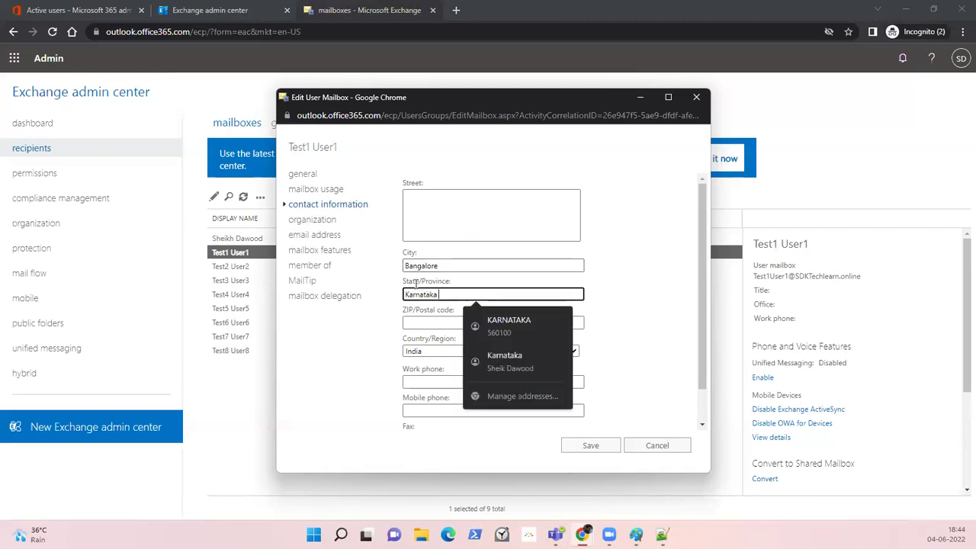
key(Tab)
text(5)
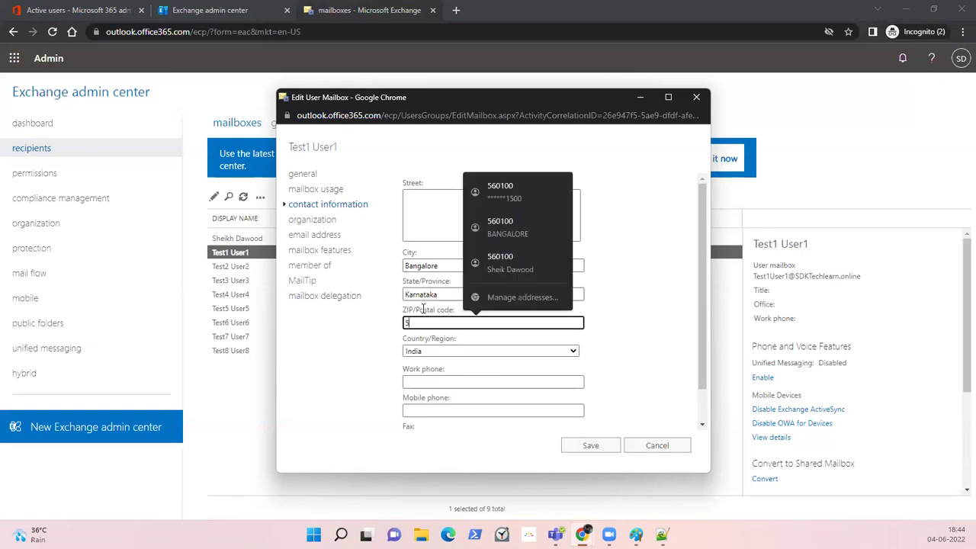
text(60100)
click(431, 381)
Enter work phone 123654 and mobile 1254125, then attempt to save
key(Down)
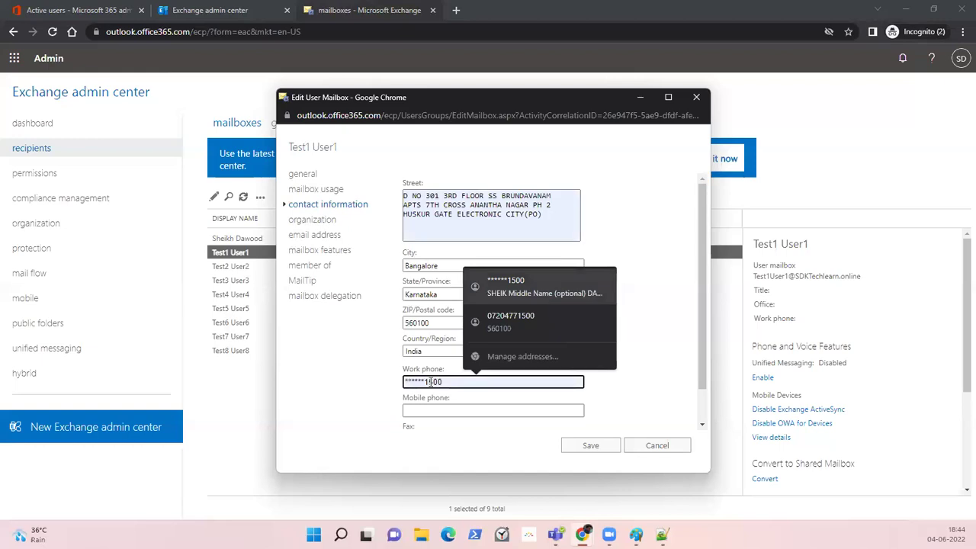
key(Down)
key(Down)
key(Down)
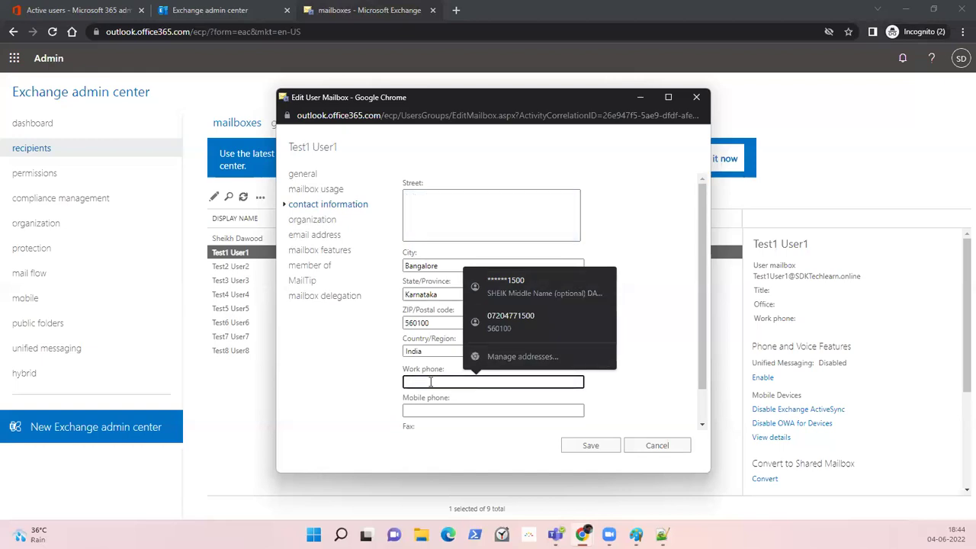
text(123654)
key(Tab)
text(1254125)
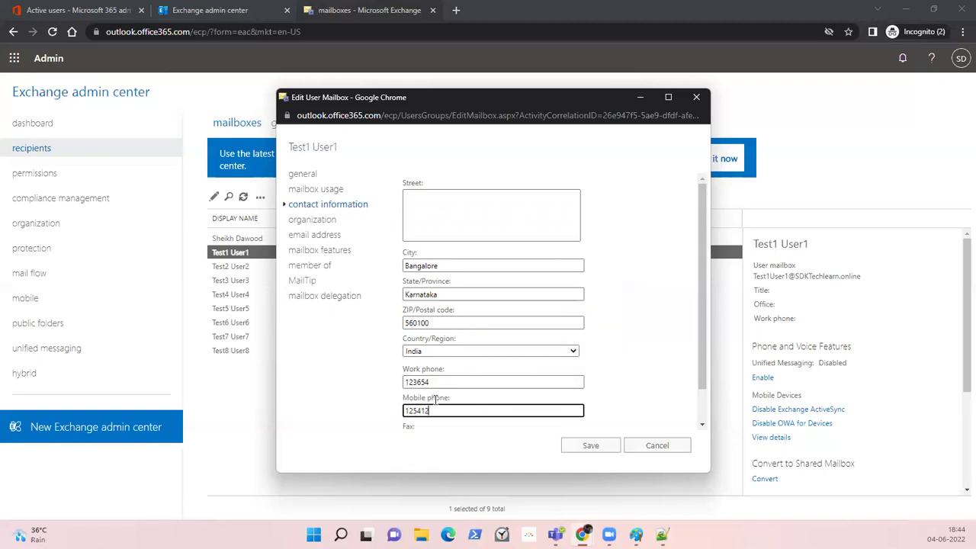
scroll(436, 401, down, 2)
click(588, 448)
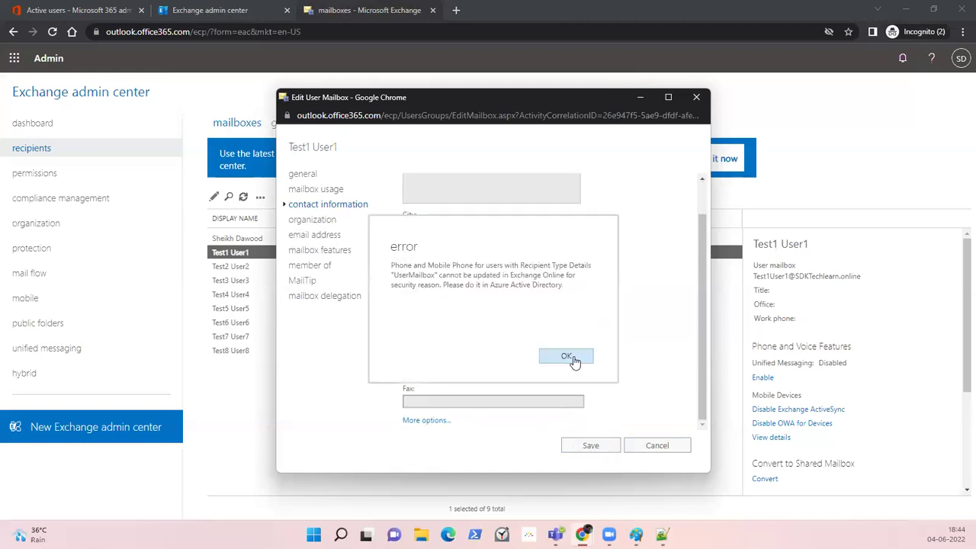
click(573, 362)
Retry saving, then clear the mobile phone number and save again
click(583, 446)
click(566, 357)
drag(438, 372, 379, 376)
key(BackSpace)
click(592, 447)
click(567, 356)
Clear the work phone number, save the mailbox successfully, and open Test2 User2's mailbox
drag(437, 344, 363, 349)
key(BackSpace)
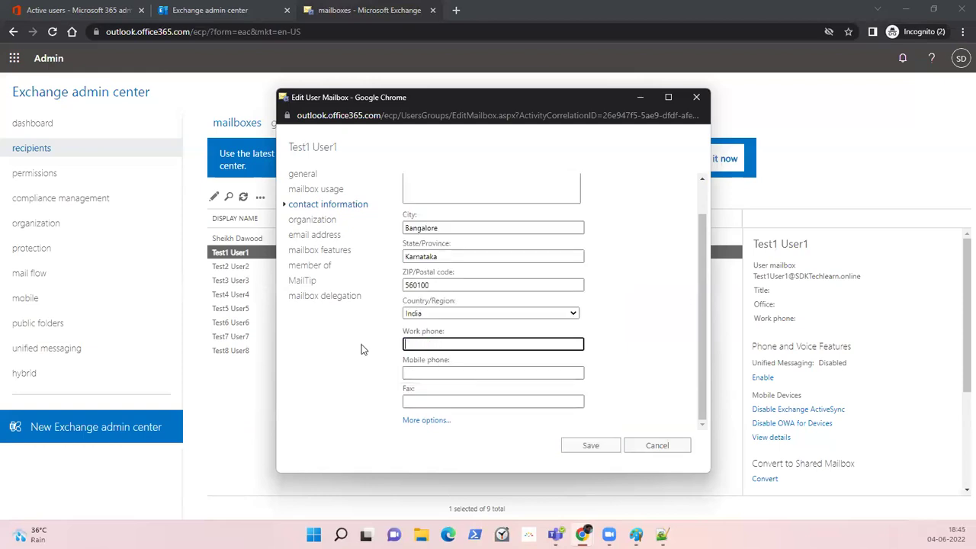
click(592, 449)
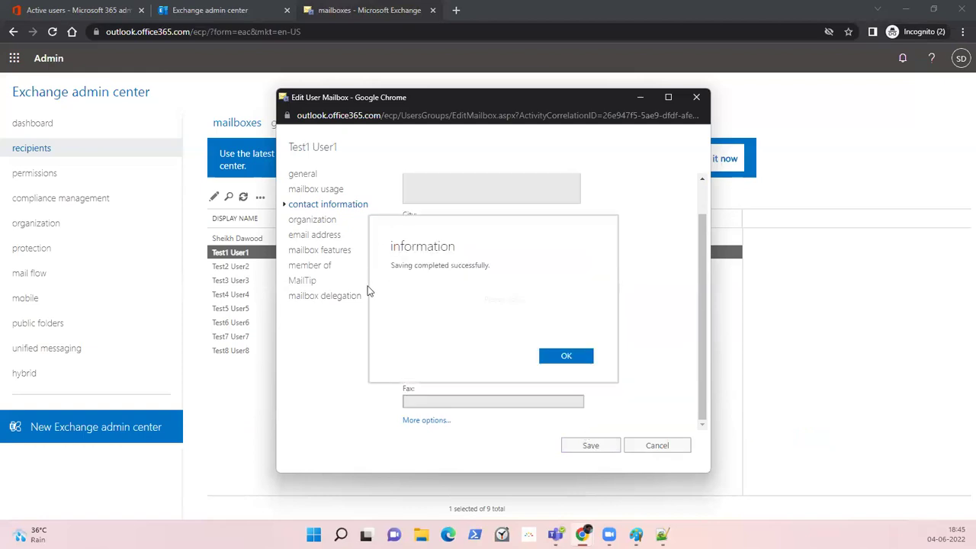
click(559, 359)
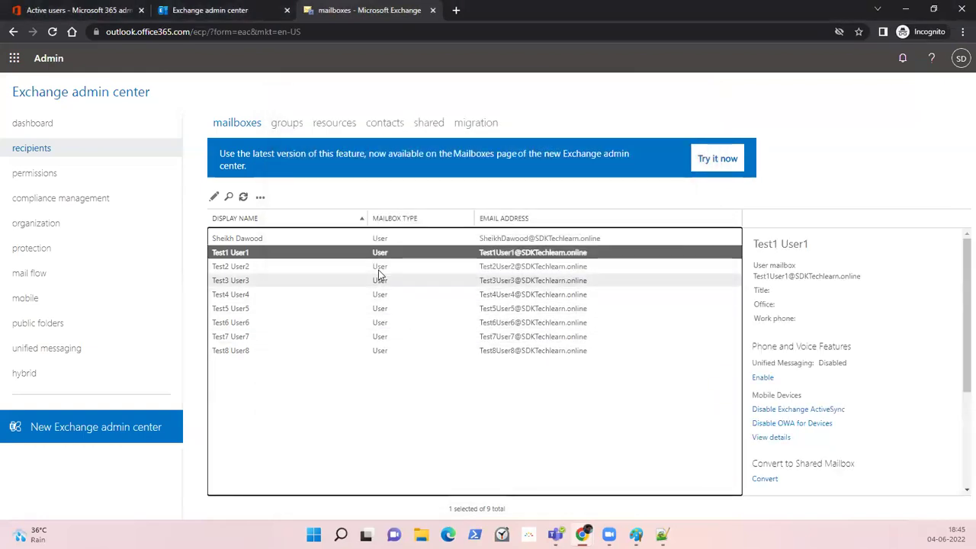
double_click(239, 267)
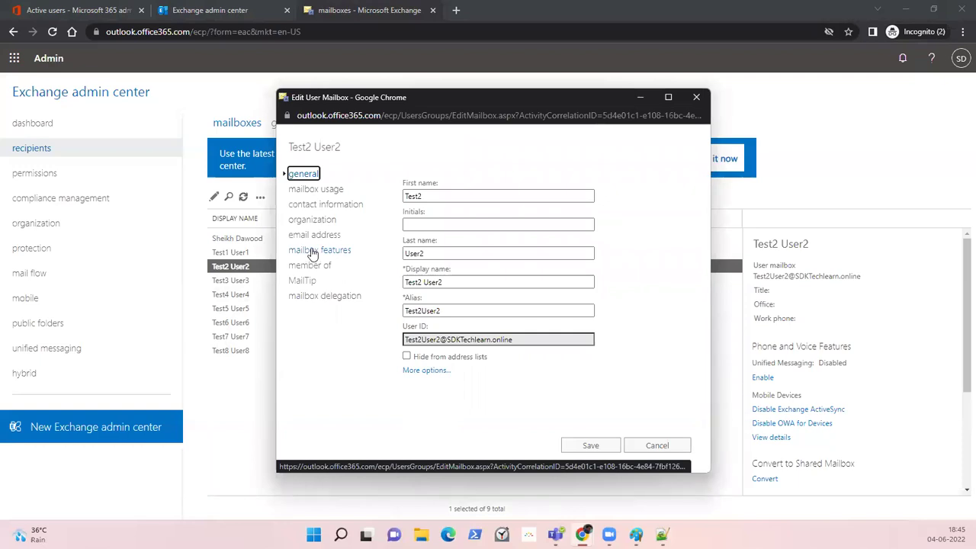
Show Test2 User2's email addresses and inspect the primary SMTP and additional smtp entries
click(312, 237)
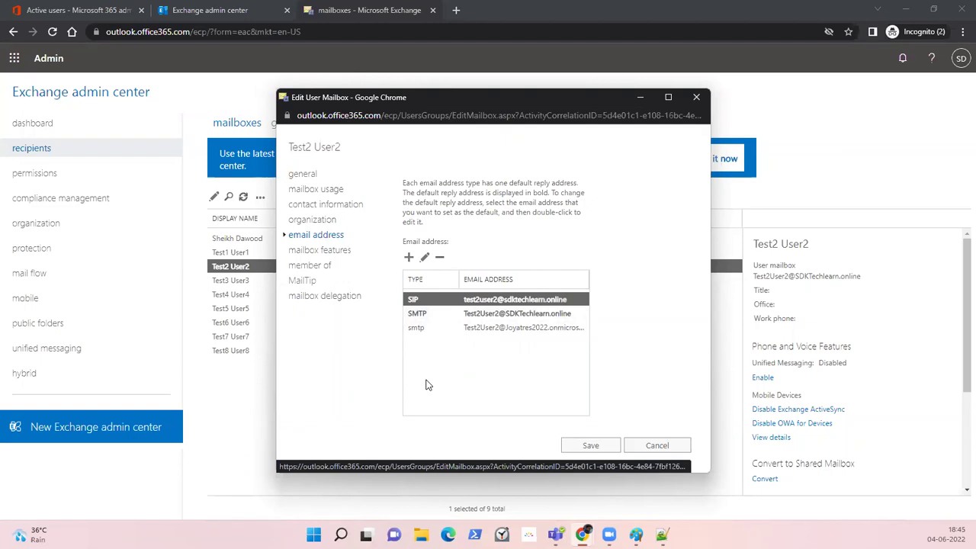
click(477, 315)
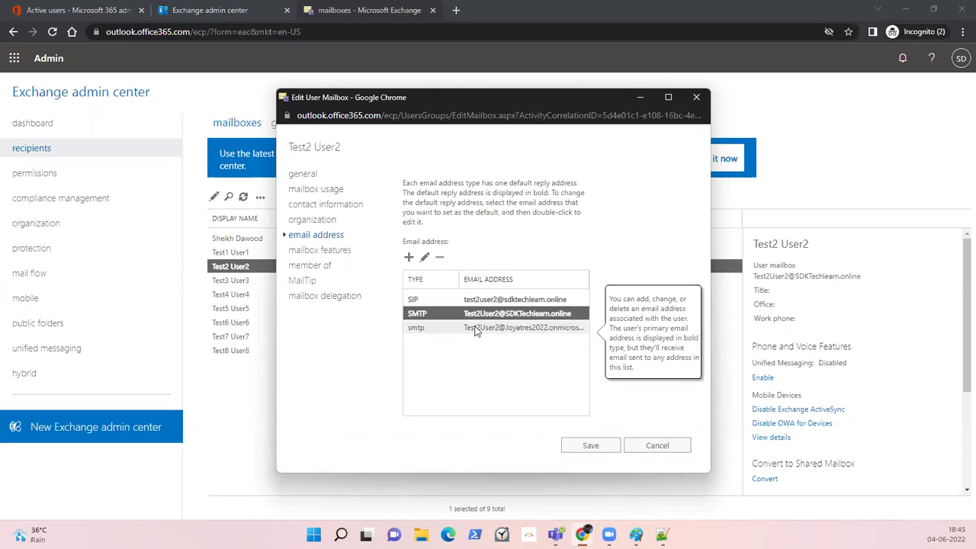
click(482, 325)
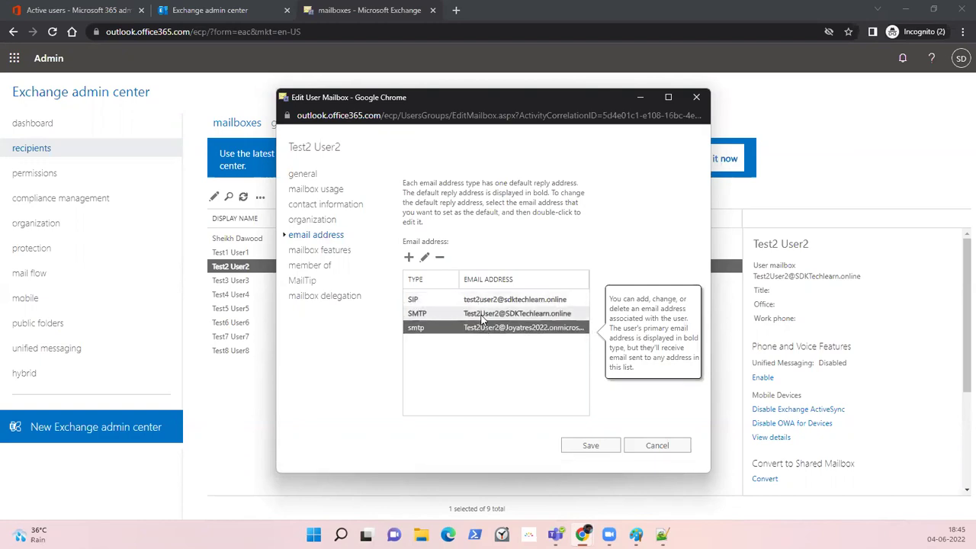
click(418, 315)
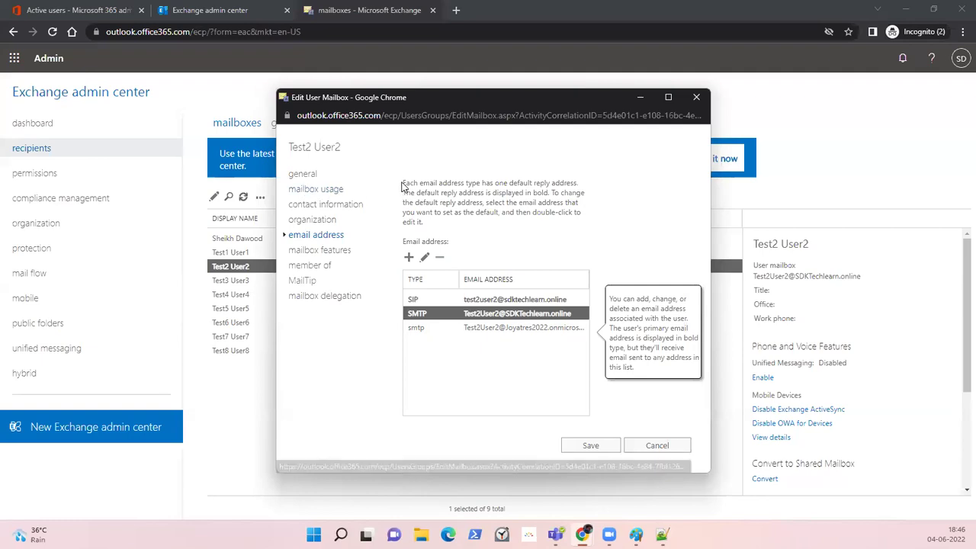
drag(404, 183, 569, 181)
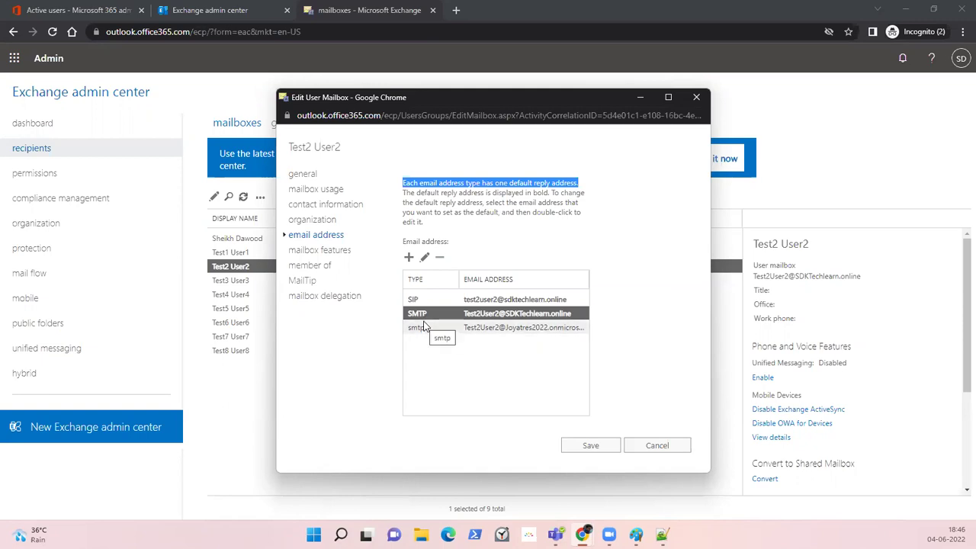
click(430, 328)
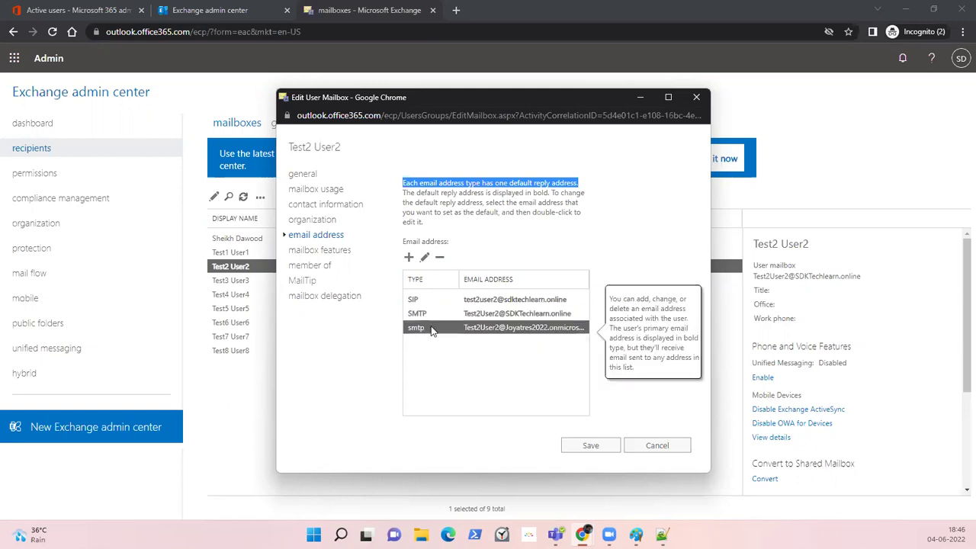
click(430, 314)
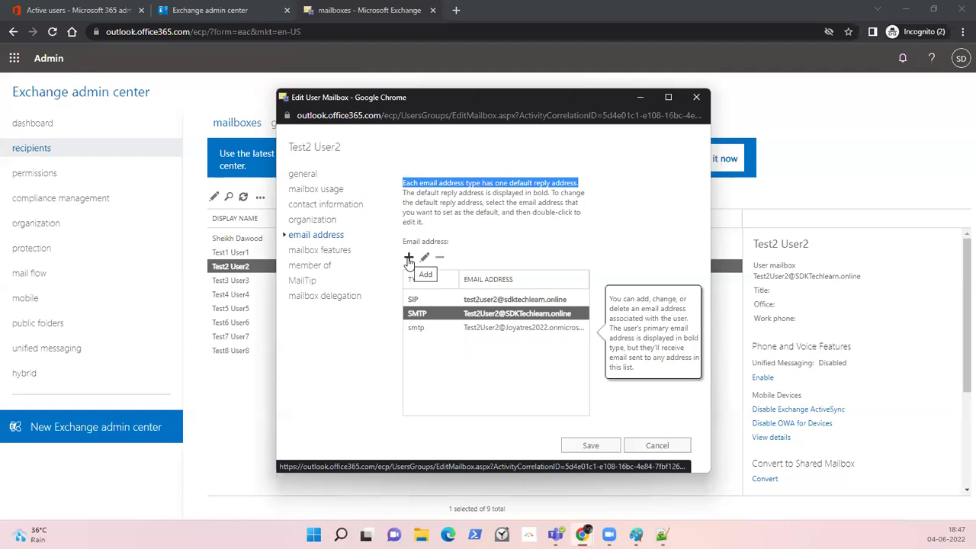
Add a new Test2User02 SMTP address at DKTechLearn.online and make it the reply address
click(409, 259)
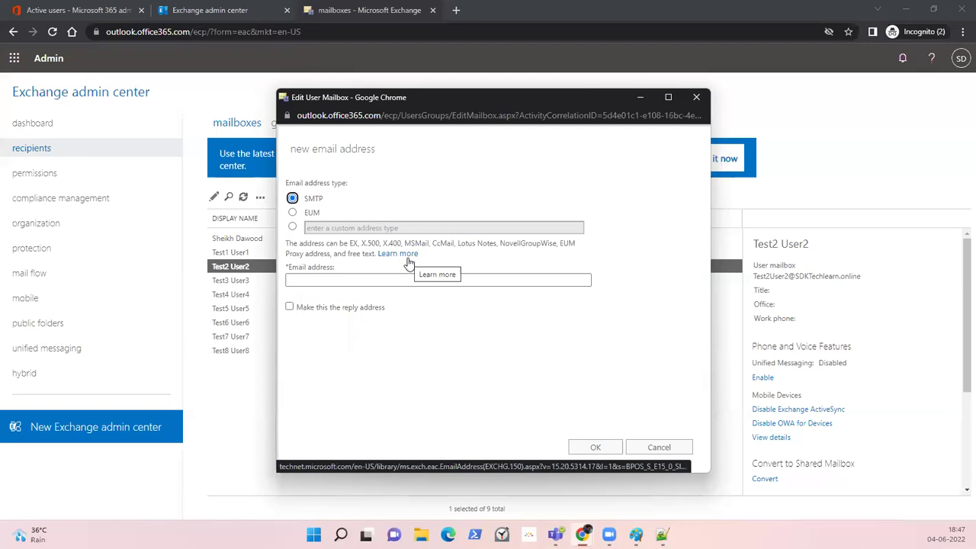
click(347, 280)
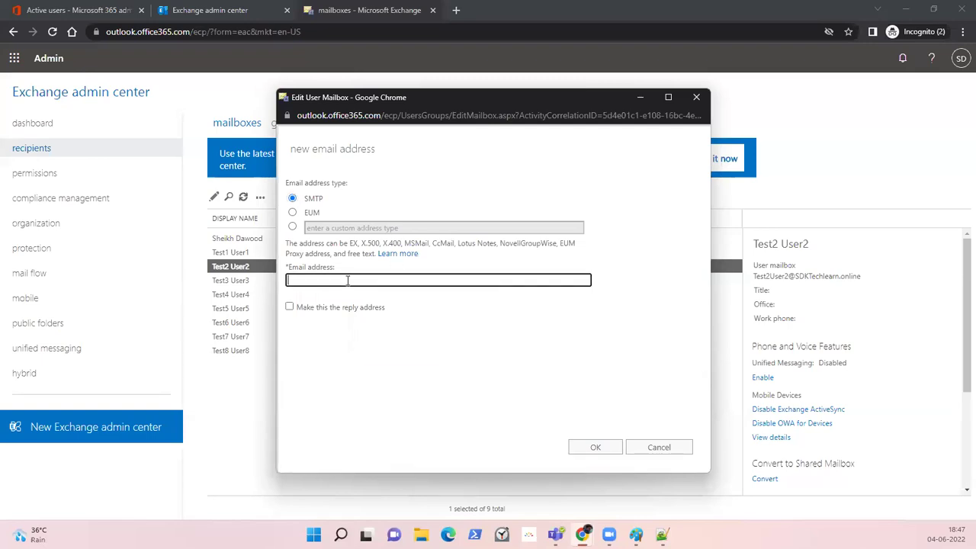
click(349, 280)
text(t)
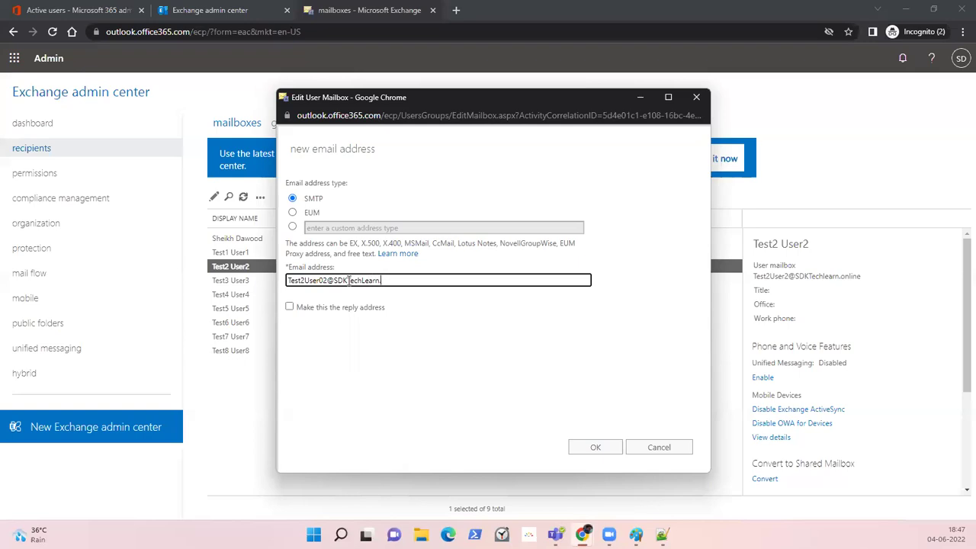
click(290, 307)
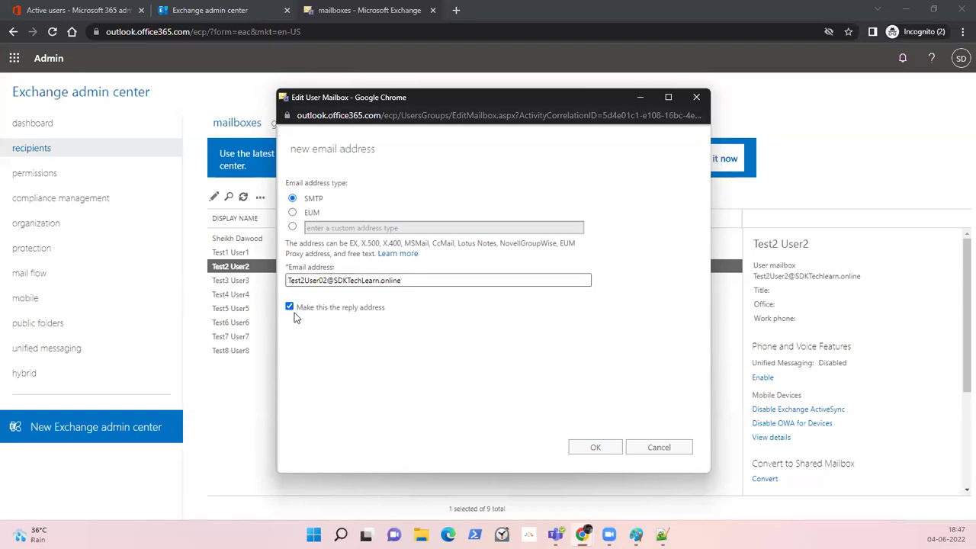
click(595, 447)
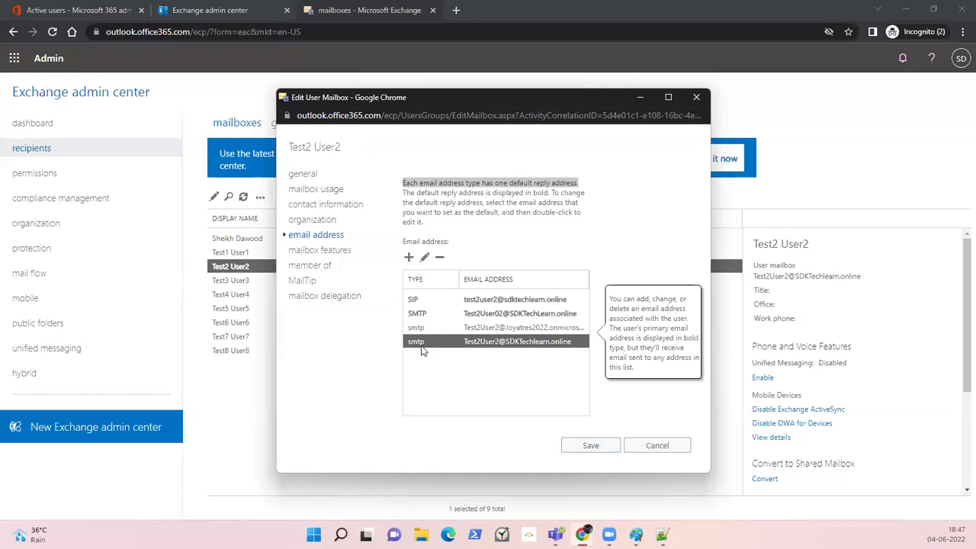
click(489, 317)
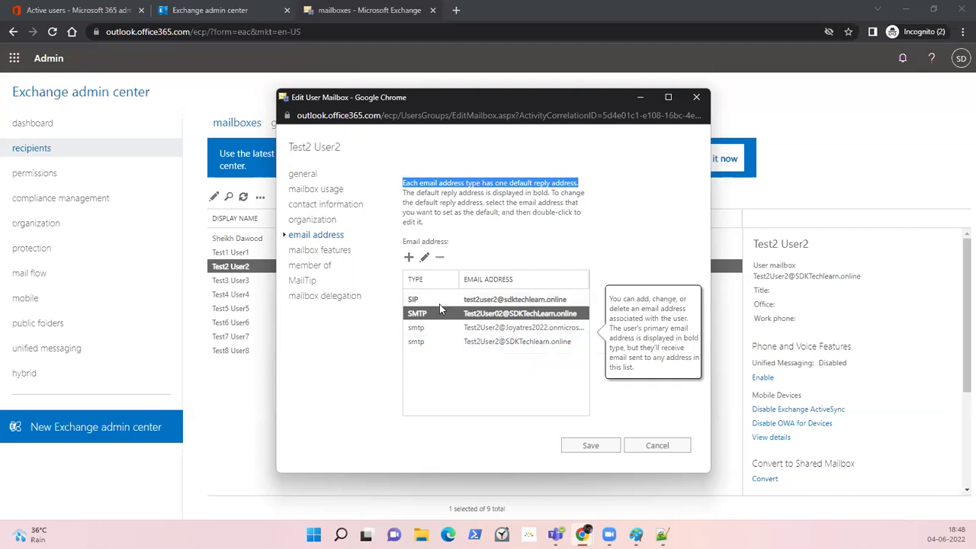
Inspect the additional smtp address without changing it, then select the primary SMTP row
click(449, 341)
click(425, 257)
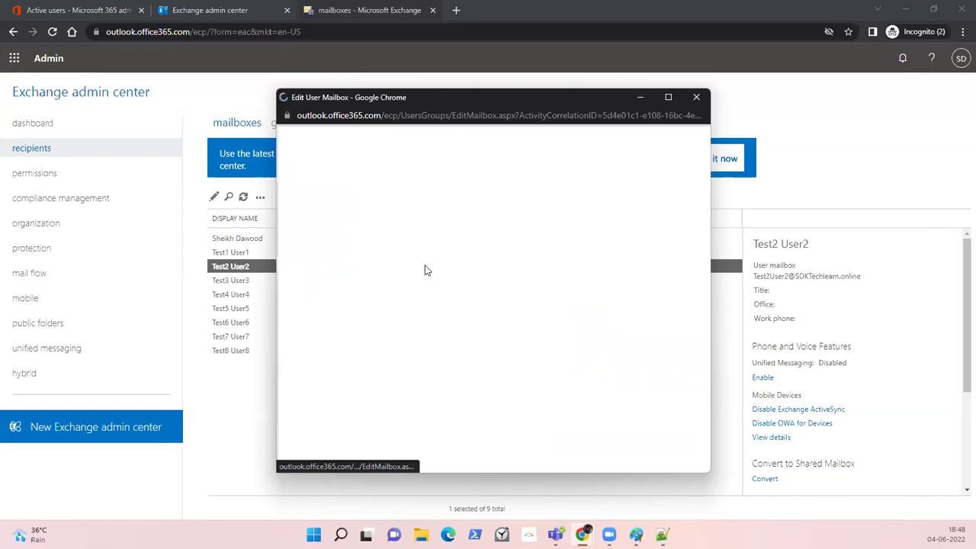
click(320, 247)
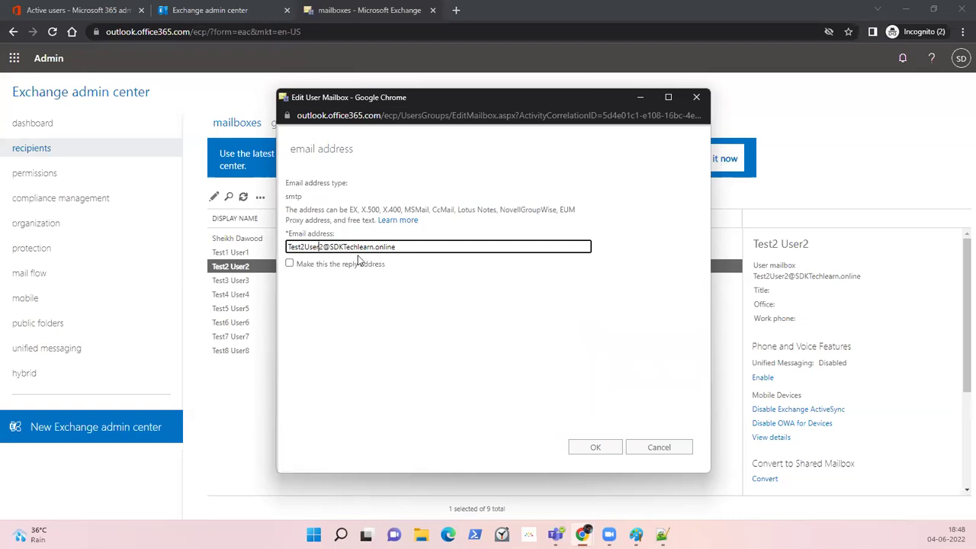
click(650, 453)
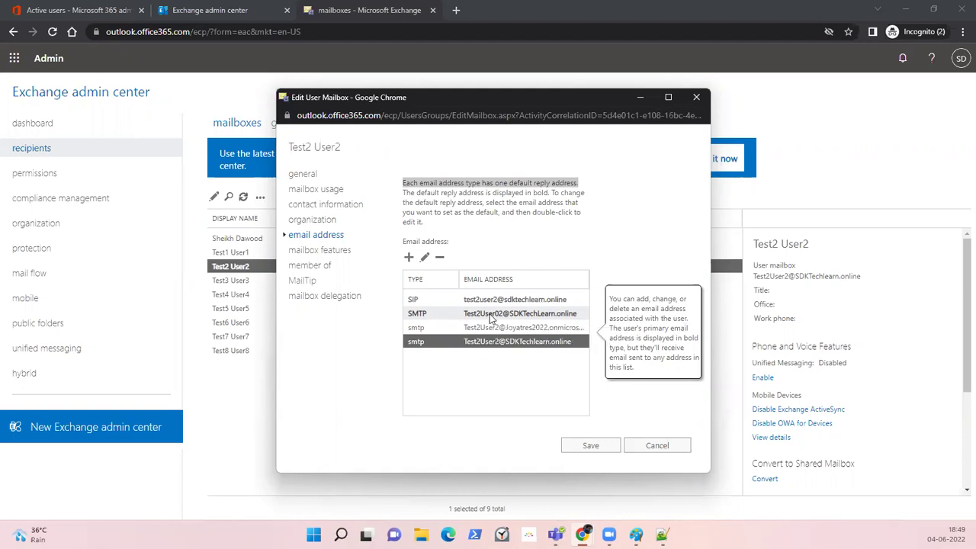
click(429, 317)
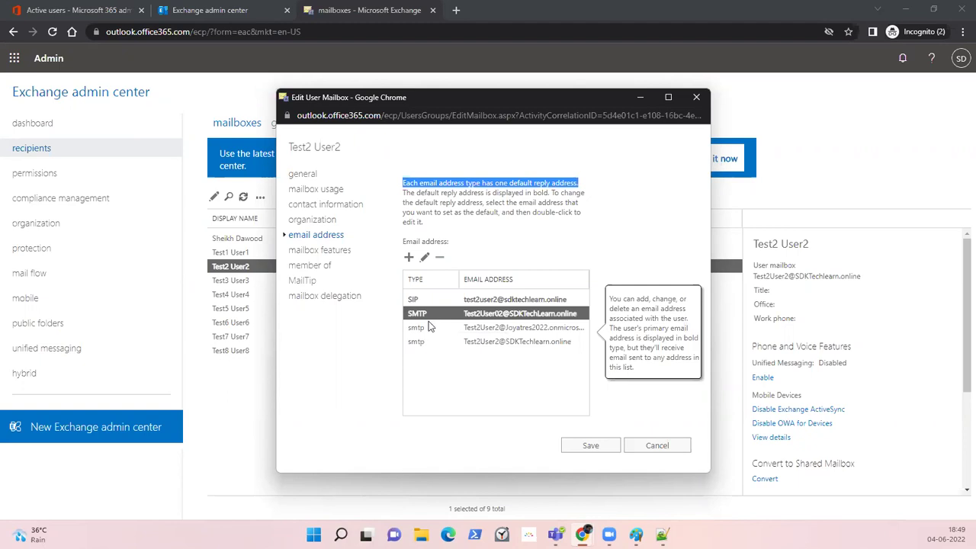
click(662, 535)
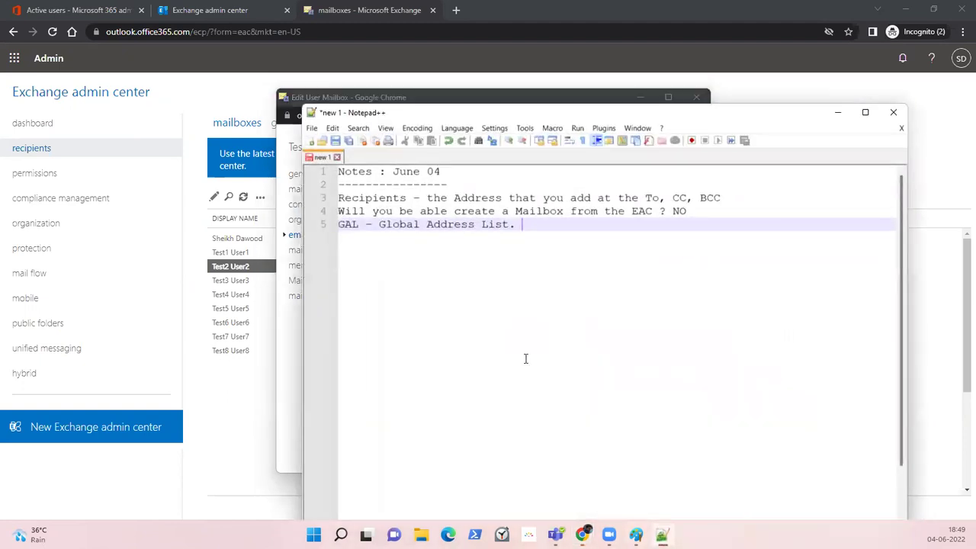
Add the note lines 'SMTP - Primary SMTP Address' and 'smtp - Additional SMTP Address'
key(Return)
text(SMTP )
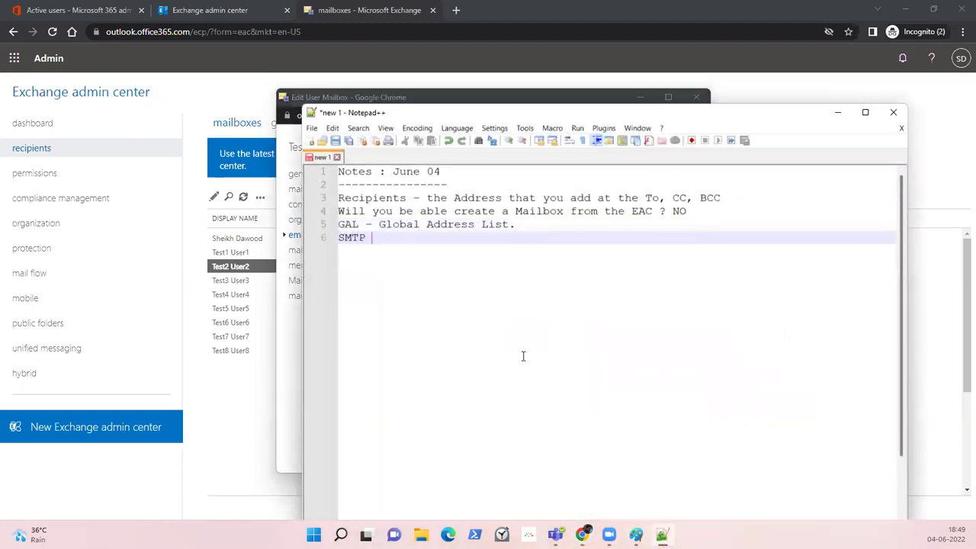
text( - Primary SMTP Address)
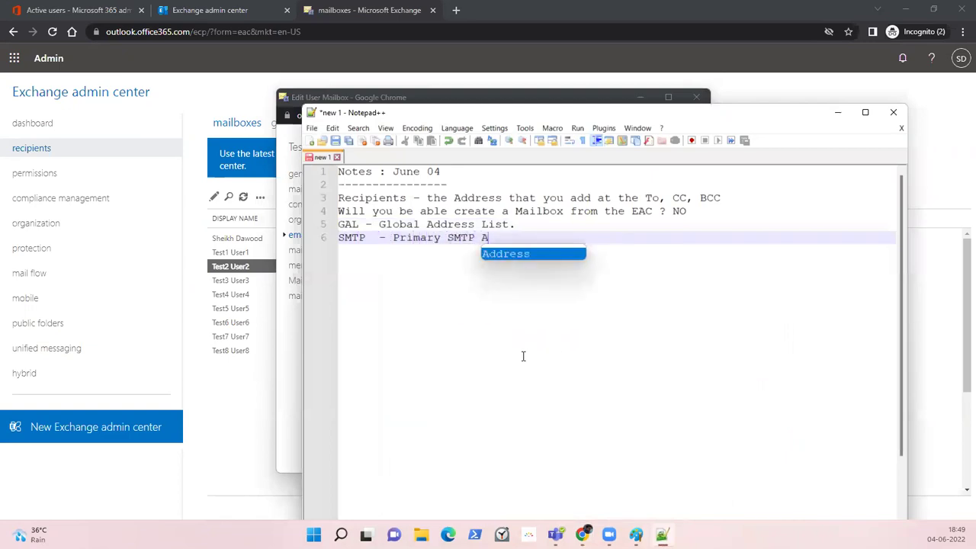
key(Return)
text(smtp - Additional SMTP Address)
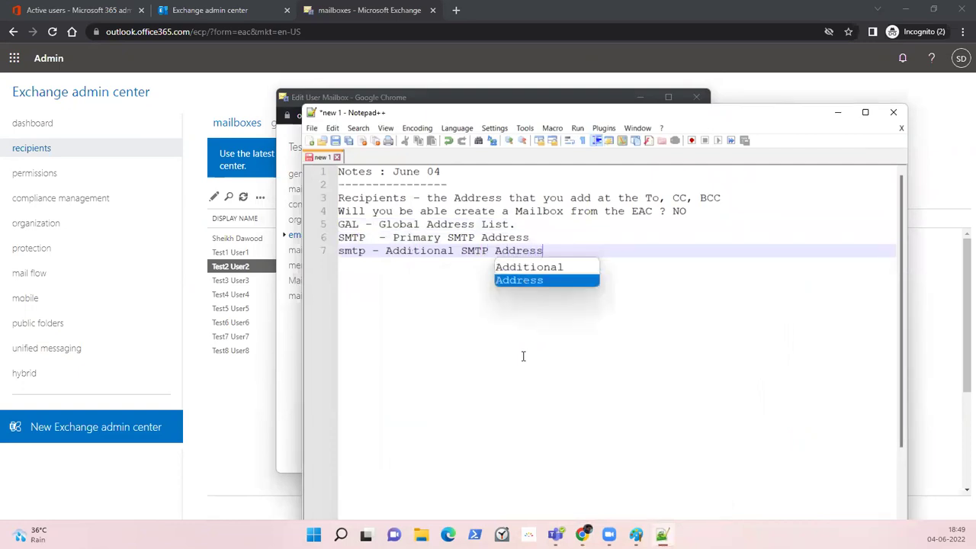
key(Return)
key(Return)
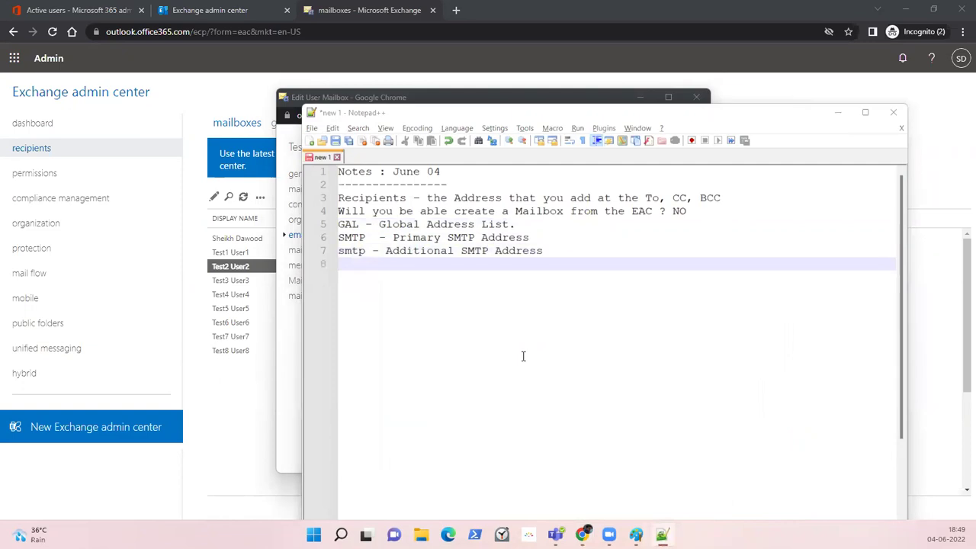
key(alt+Tab)
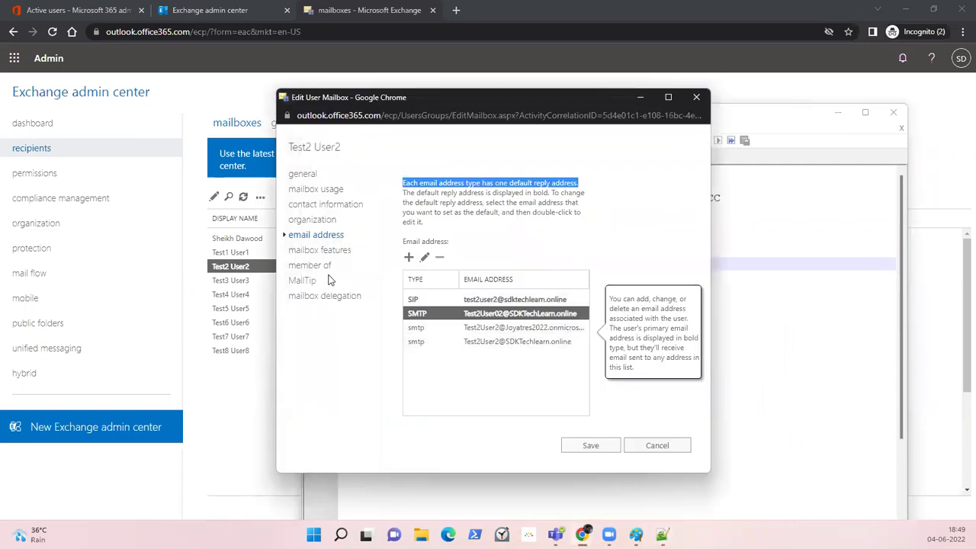
Show Test2 User2's email address page and select the SIP address
click(316, 251)
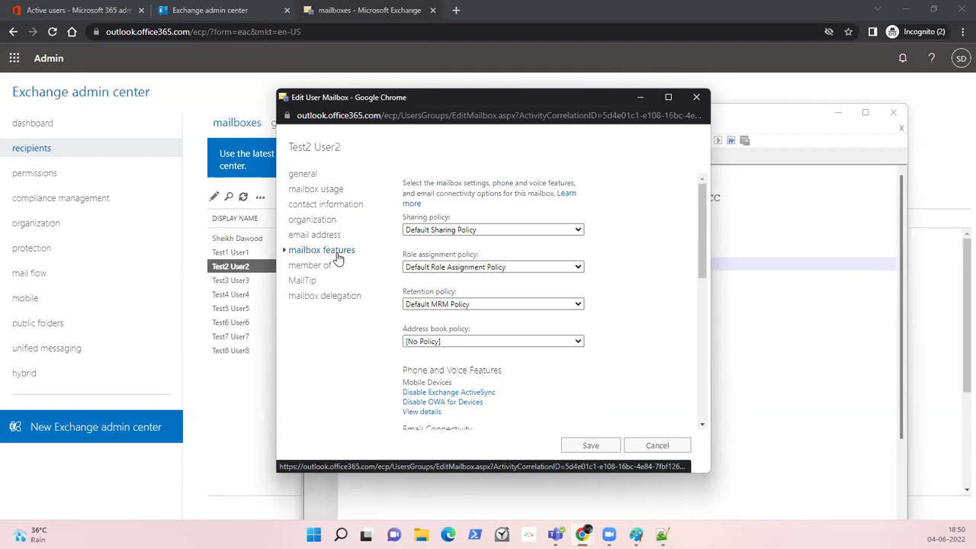
click(319, 236)
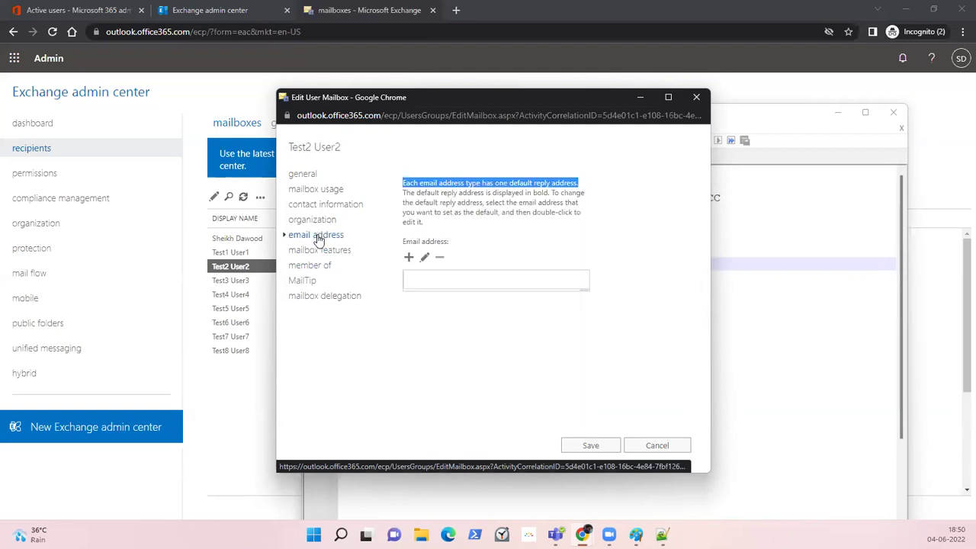
click(433, 297)
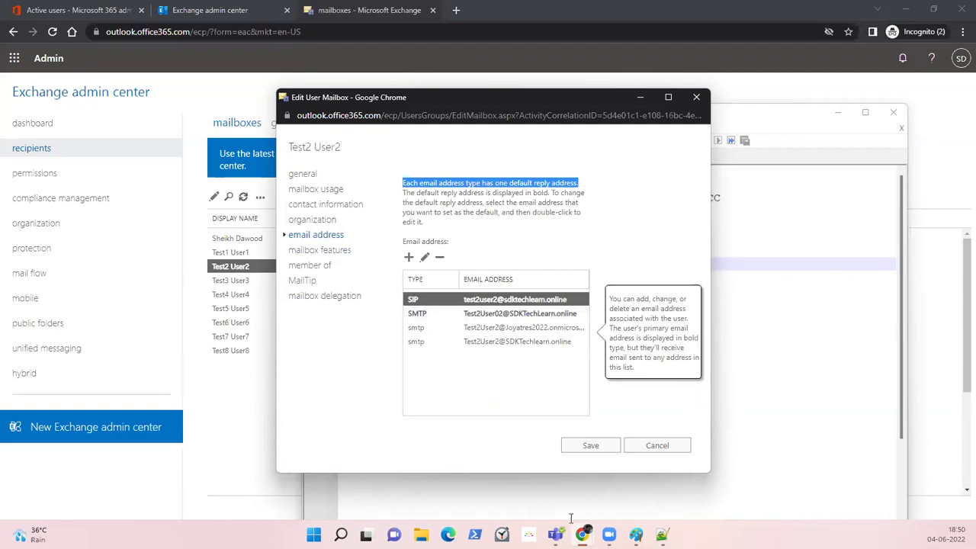
click(662, 535)
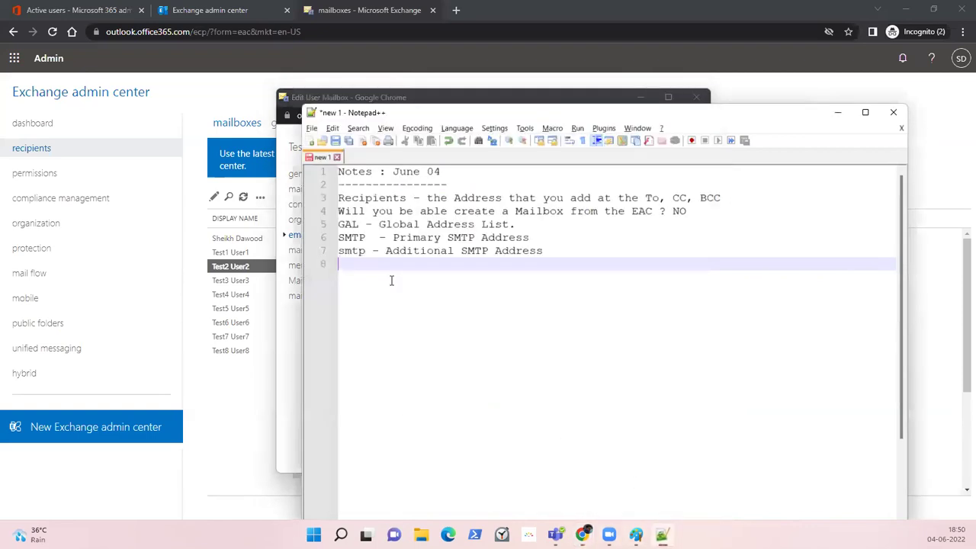
Write 'SIP - Teams Protocol' on notes line 8, then minimize Notepad++
text(SIP - Teams Protocol)
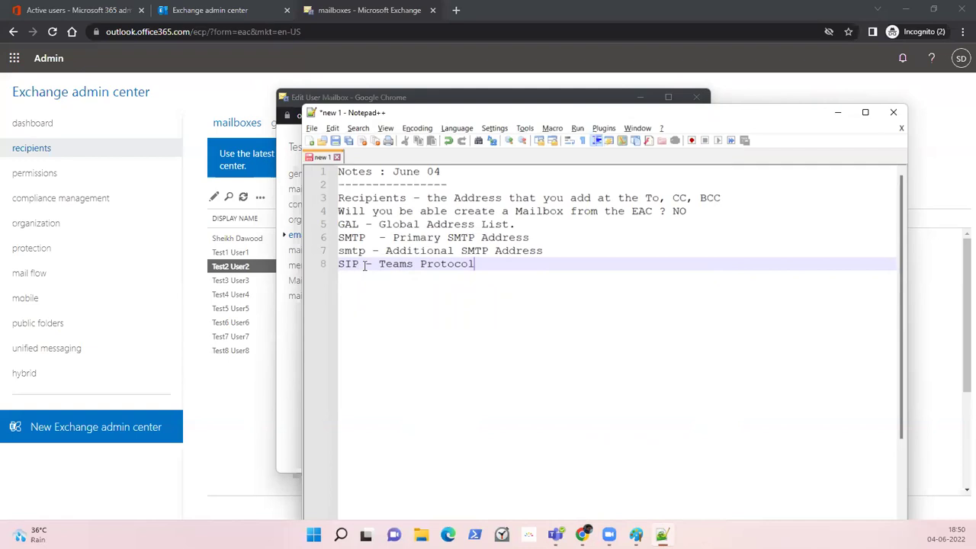
click(837, 113)
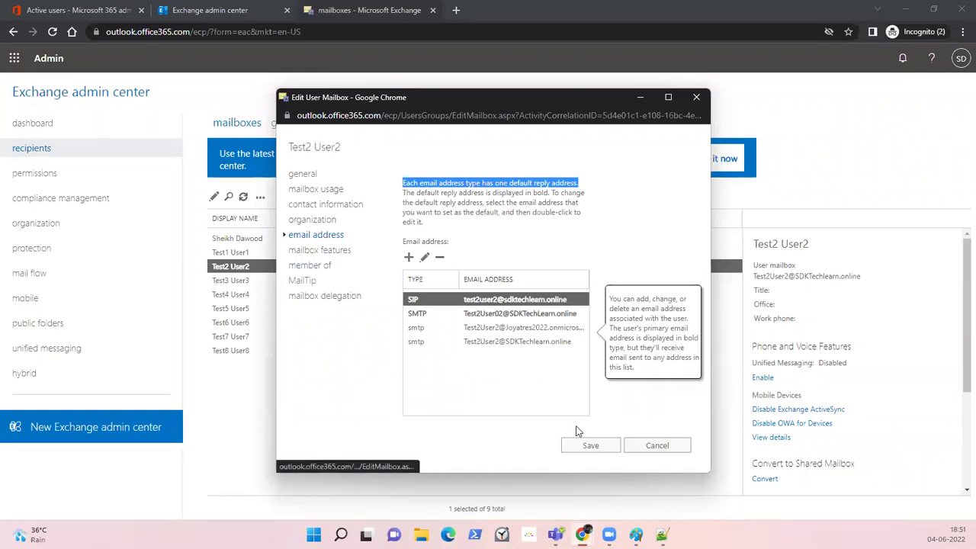
Switch Test2 User2's Edit User Mailbox dialog to the mailbox features page
click(309, 255)
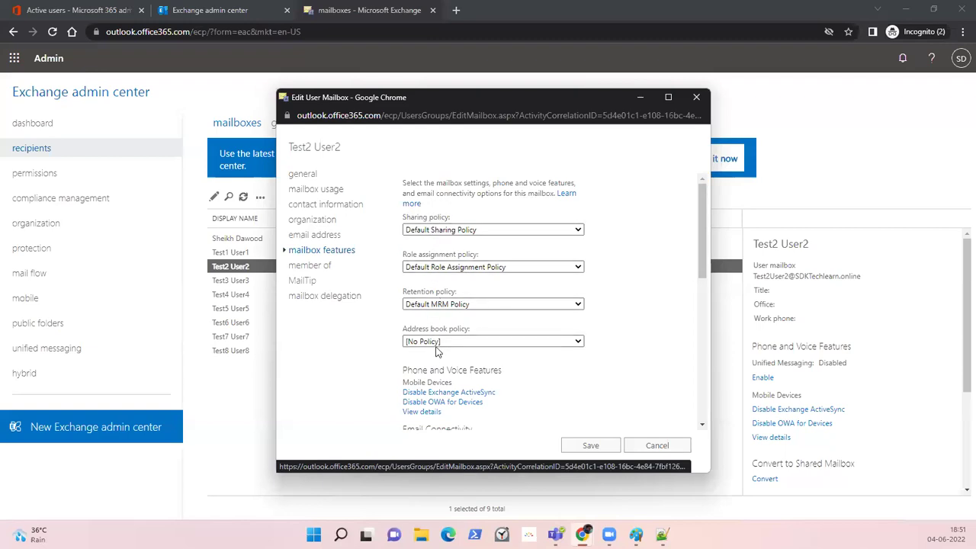
Scroll the mailbox features pane to review Email Connectivity, Litigation hold and Archiving settings
scroll(484, 349, down, 2)
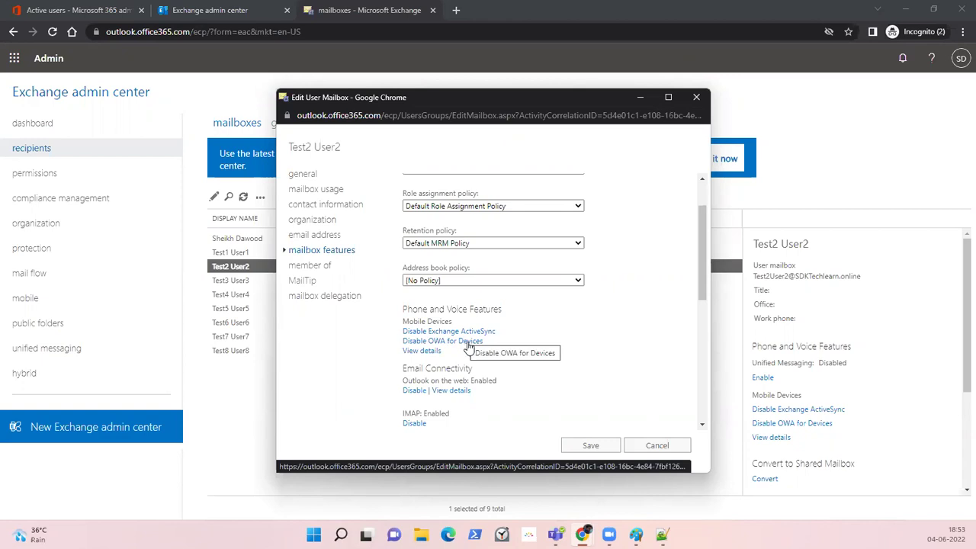
scroll(468, 346, down, 2)
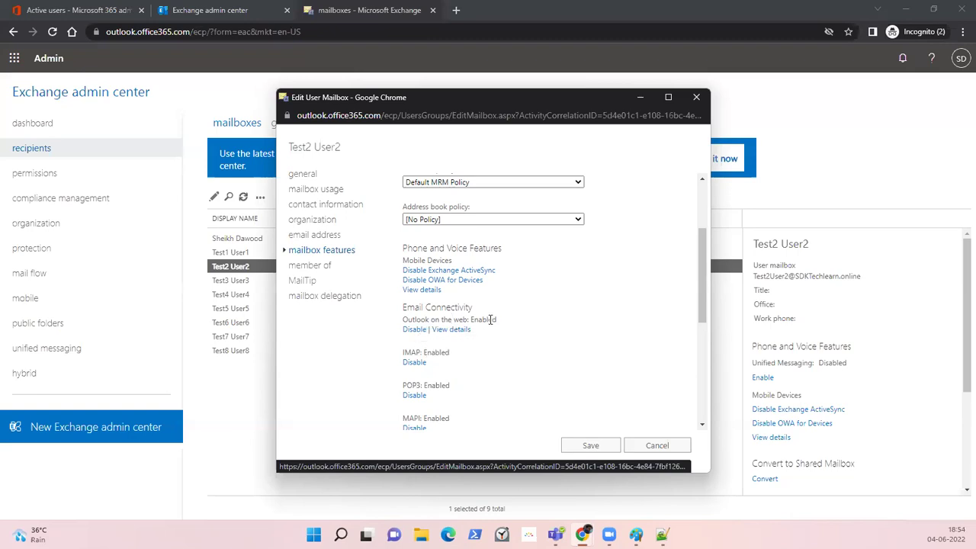
scroll(514, 326, down, 1)
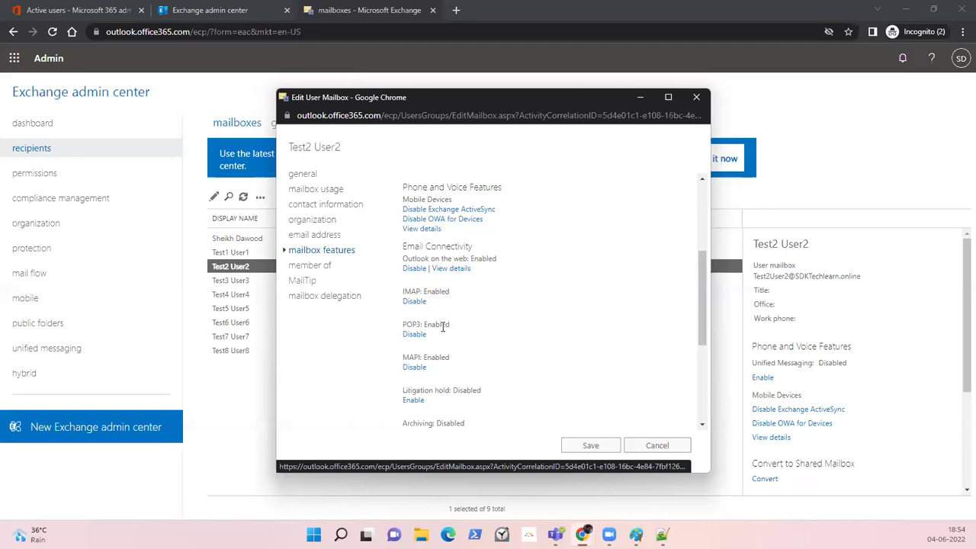
scroll(446, 343, down, 1)
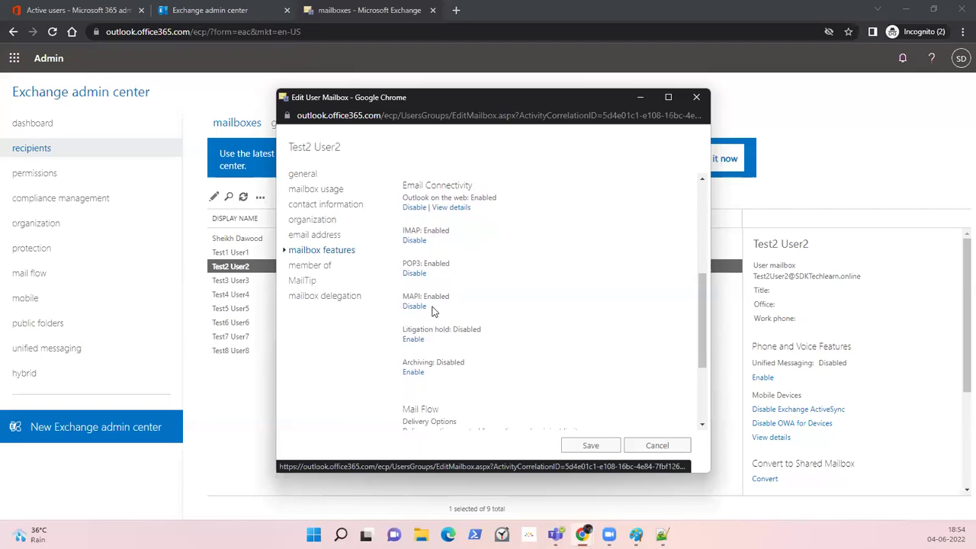
Add a dashed divider line to the notes
click(645, 528)
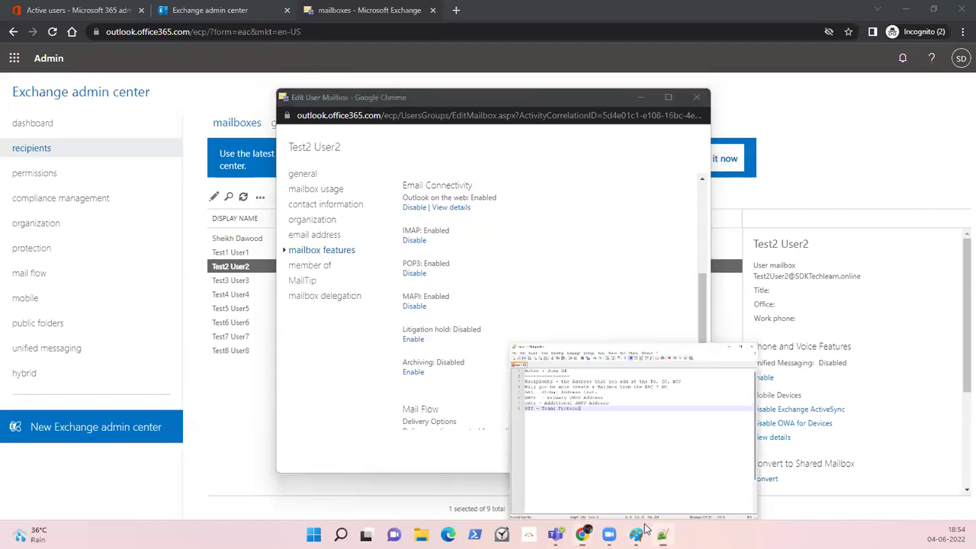
key(Return)
text(---------------------)
key(Return)
Write 'Exchange Active Sync - Mobile APP.', 'OWA for devices - Browser' and 'MAPI - Outlook'
text(Excan)
key(BackSpace)
key(BackSpace)
text(hange Active Sy)
text(A)
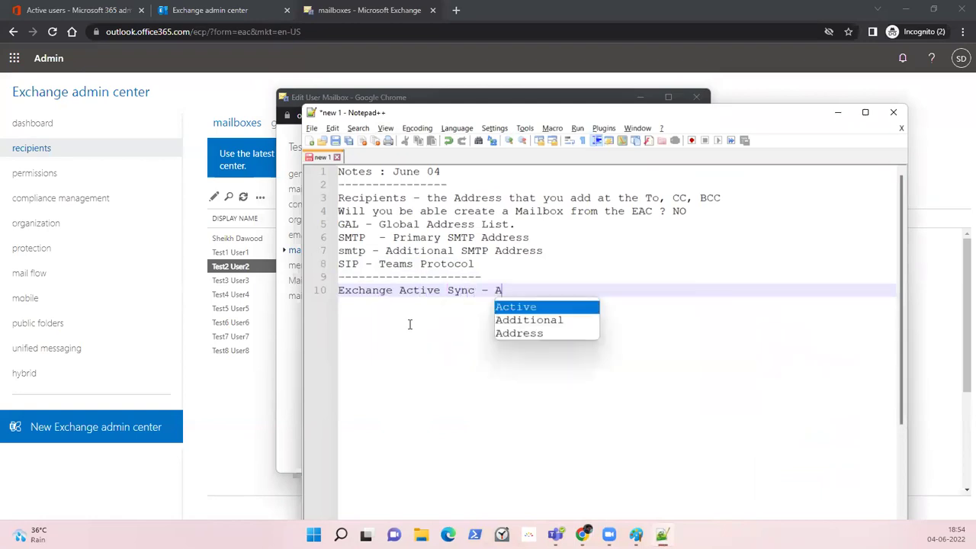
key(BackSpace)
text(Module)
key(BackSpace)
key(BackSpace)
key(BackSpace)
text(ile)
key(BackSpace)
key(BackSpace)
key(BackSpace)
key(BackSpace)
text(bile APP.)
key(Return)
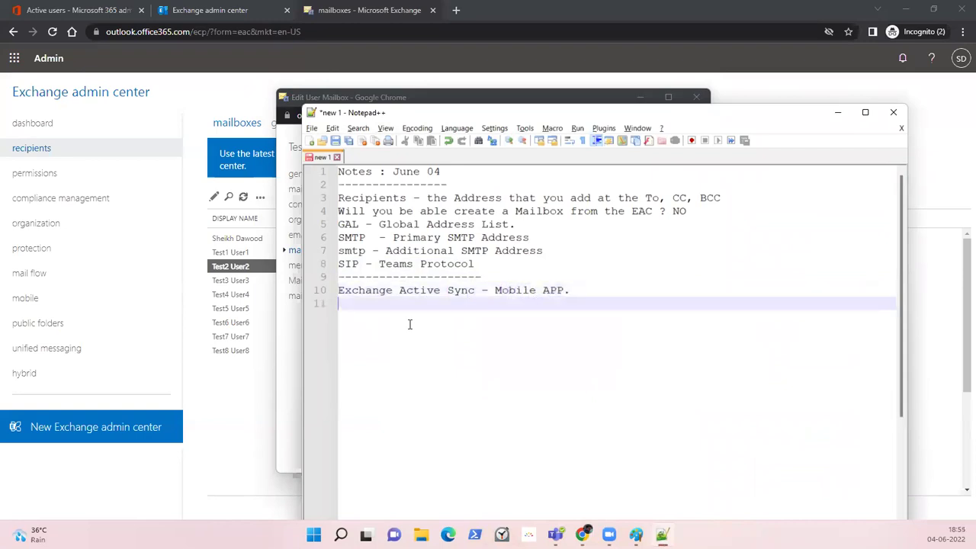
text(OWA for device)
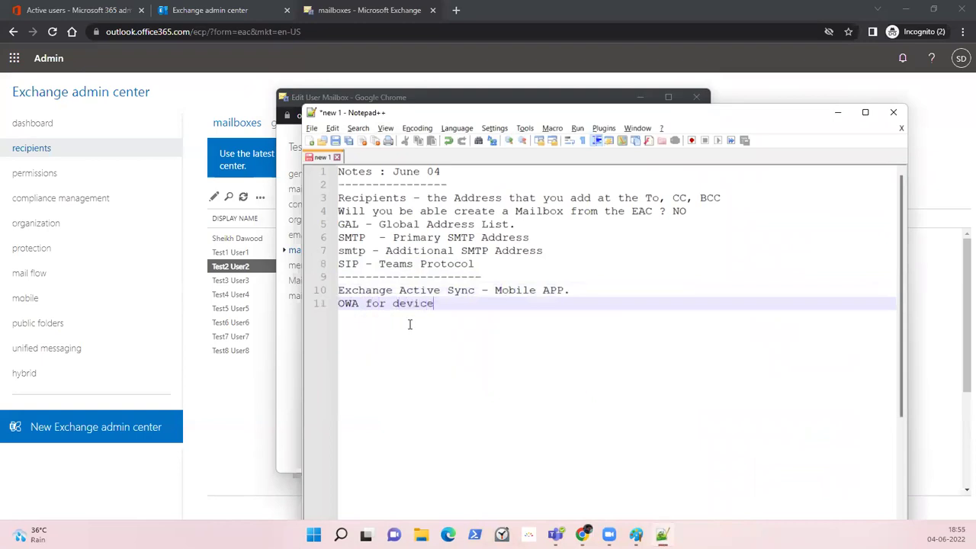
text(s - Browser )
text(MAP)
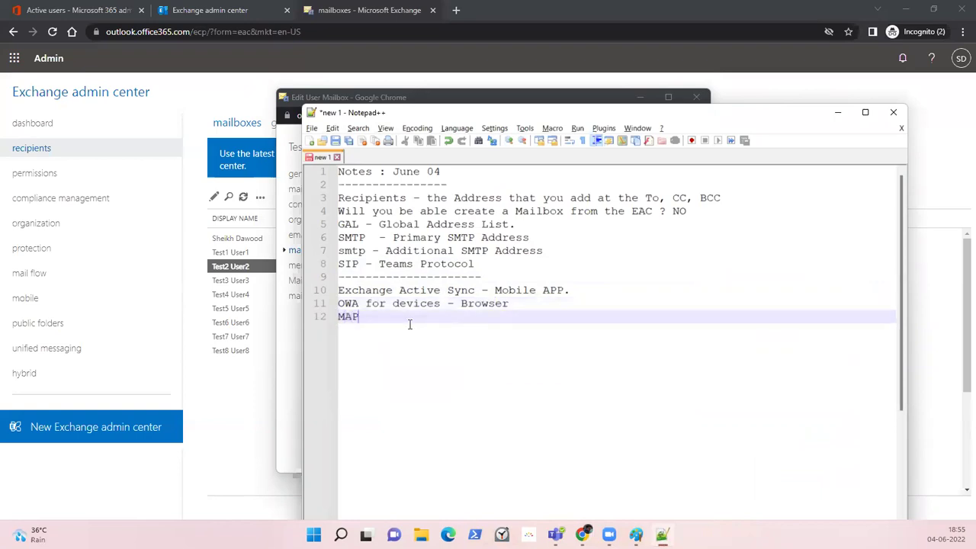
text(I - Outlook.)
Minimize the notes and highlight the 'Litigation hold: Disabled' entry
click(837, 113)
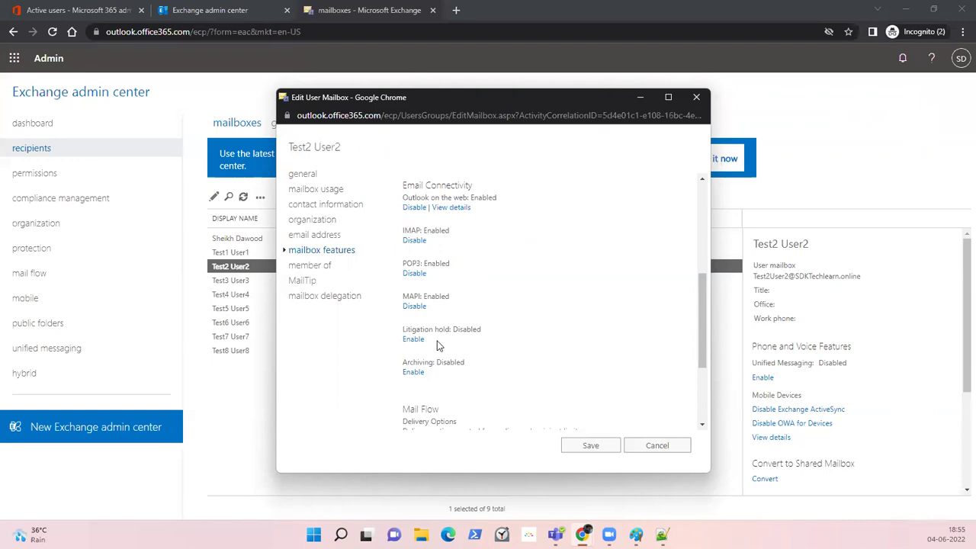
drag(427, 342, 403, 328)
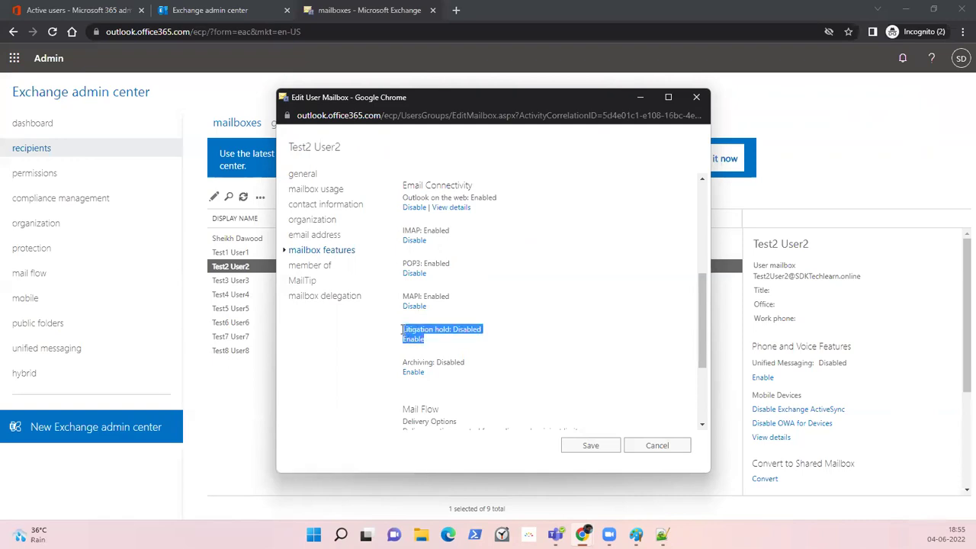
Start a new notes line reading 'Litigation Hold'
click(662, 534)
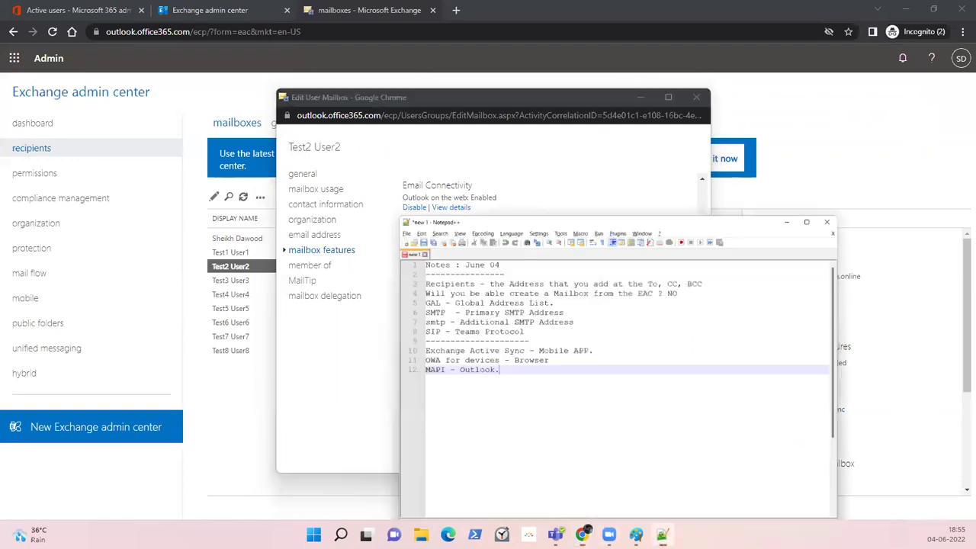
key(Return)
text(Litigation Hold -)
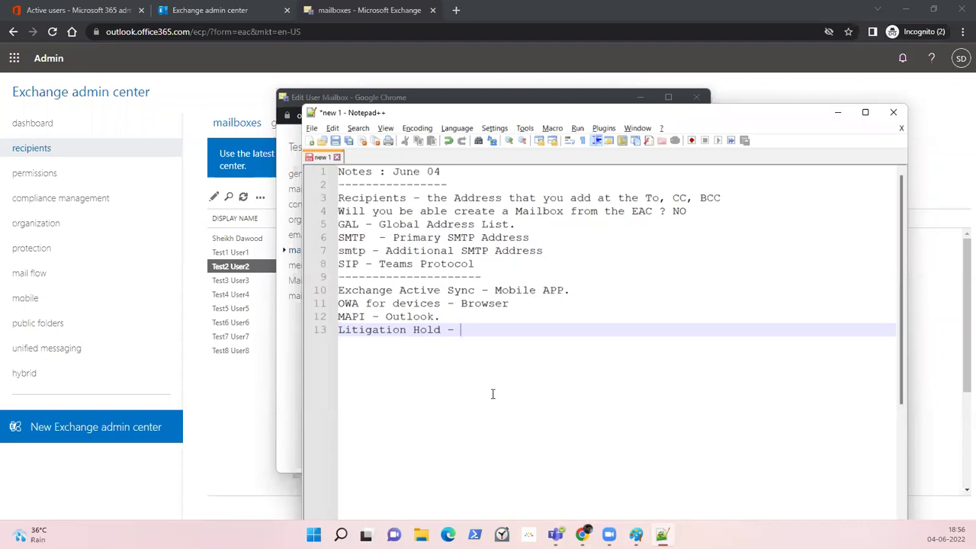
click(635, 533)
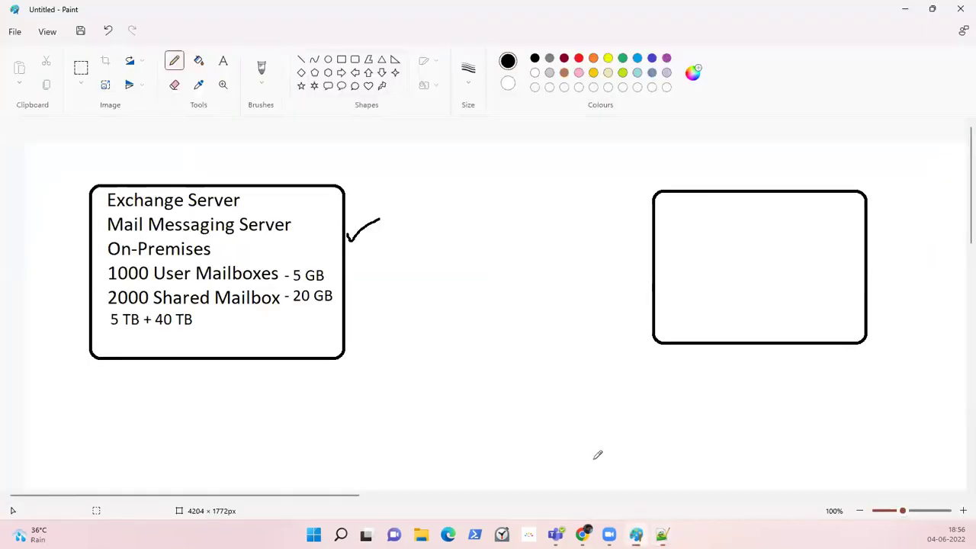
Draw a rectangle beside the Exchange Server box
click(409, 261)
click(340, 60)
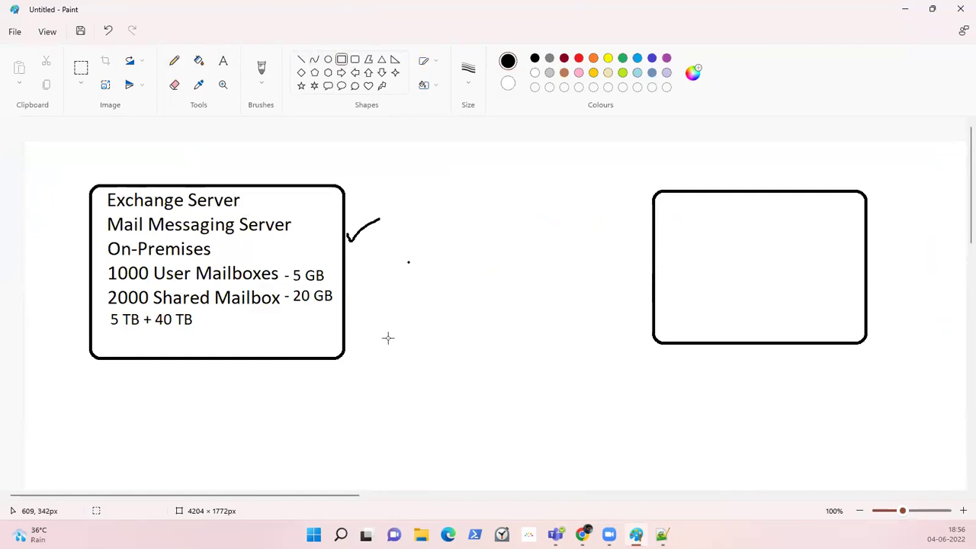
drag(358, 277, 513, 361)
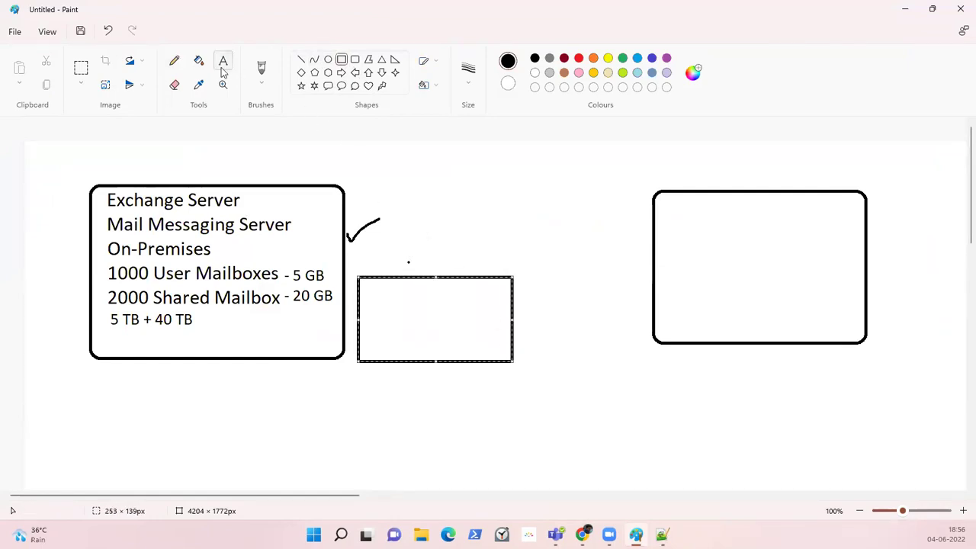
click(410, 254)
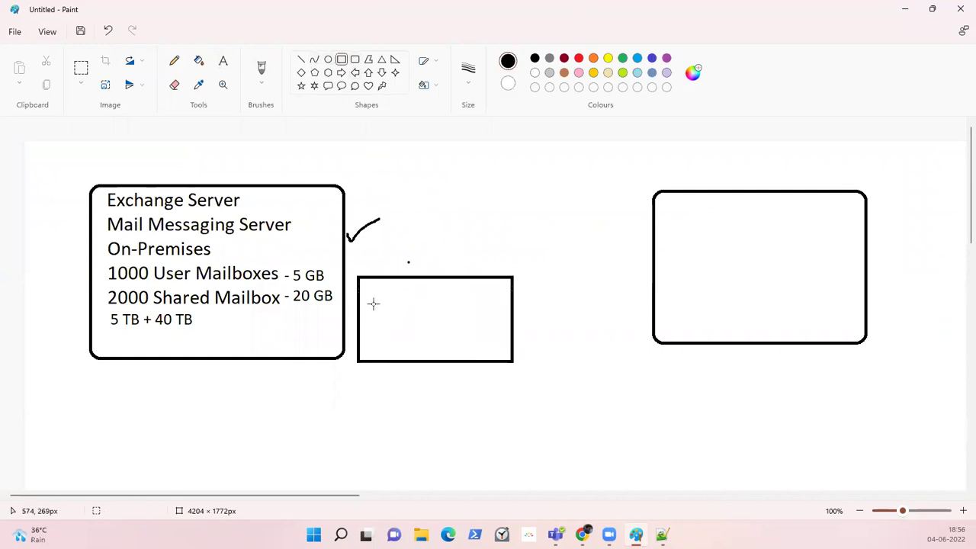
Fill the new box with five small rectangles and draw an empty box above it
drag(367, 285, 460, 312)
click(399, 288)
click(424, 299)
click(401, 327)
drag(371, 316, 432, 343)
click(408, 321)
click(457, 248)
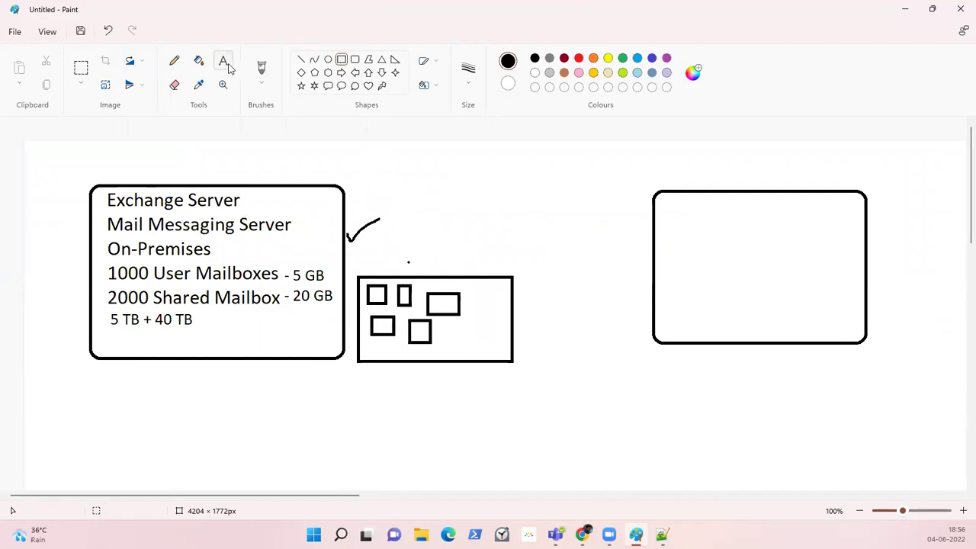
drag(402, 183, 557, 256)
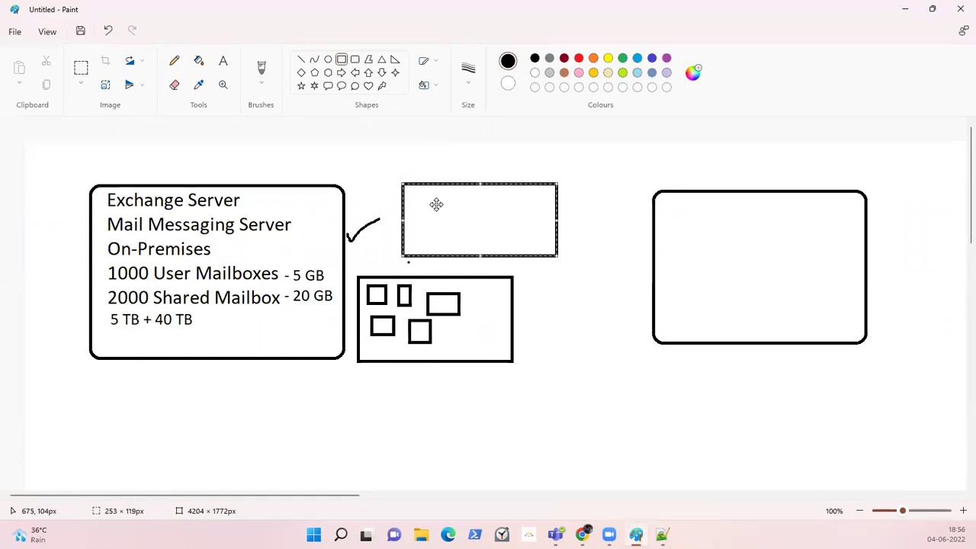
Label the upper box 'Infosec Team' and add 'Exchange Admin' beneath the small-rectangles box
click(223, 61)
click(413, 192)
text(Infosec Team)
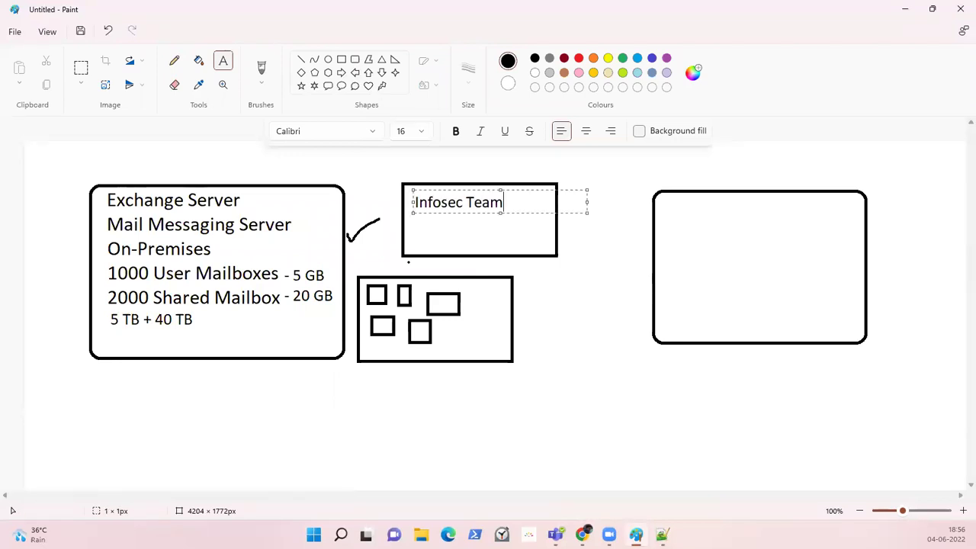
click(381, 378)
click(381, 378)
text(Exchange)
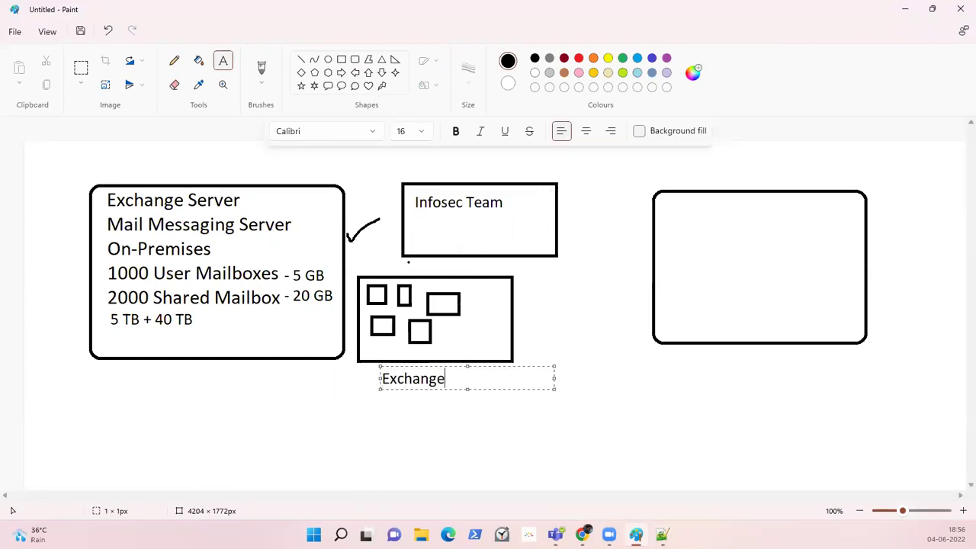
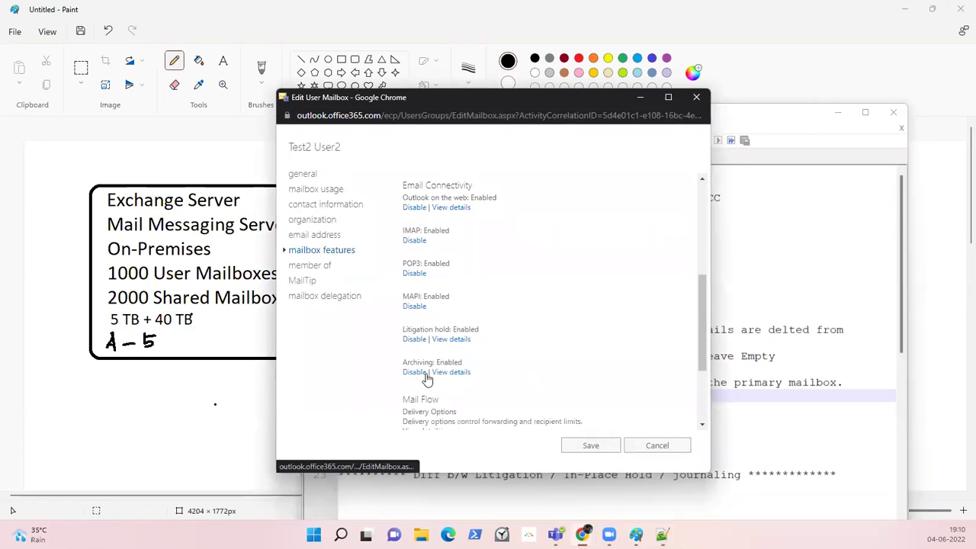
Enable archiving for Test2 User2 with the archive named Archive_Test2User2
click(415, 373)
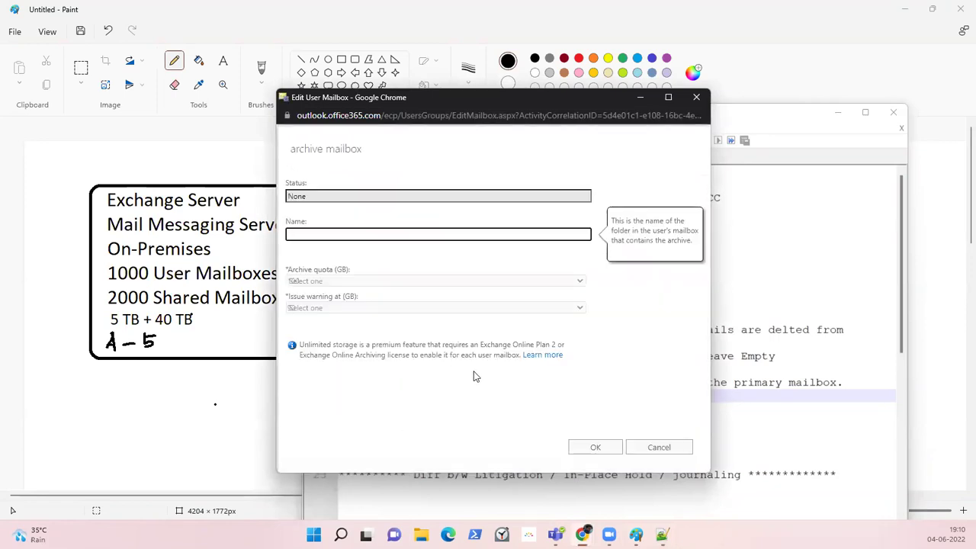
text(Archive_Test2User1)
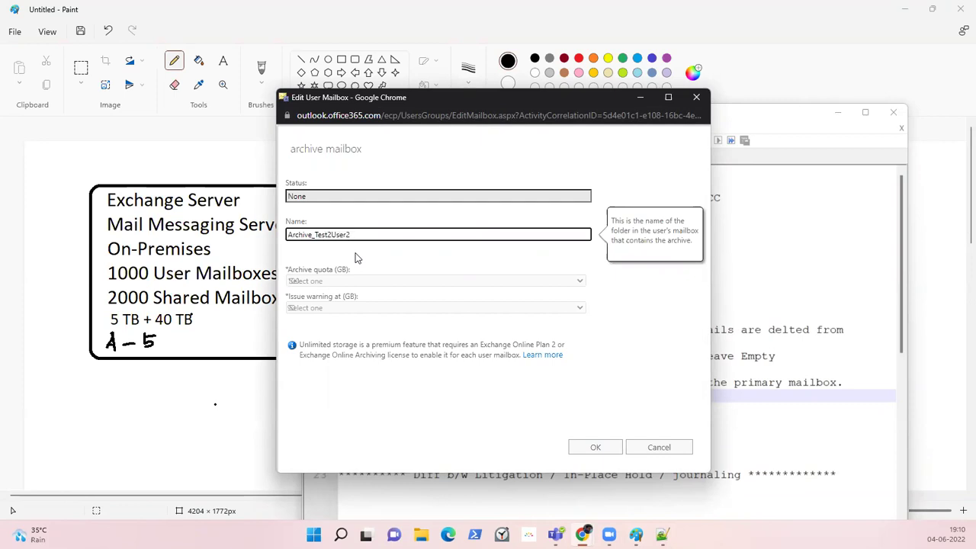
click(595, 448)
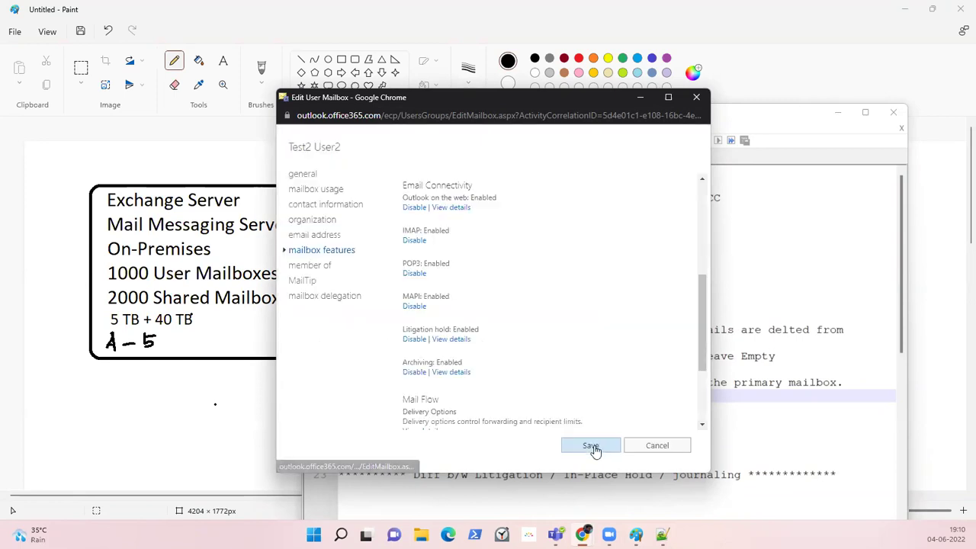
Review the archive details and quota setting, then close without changes
click(450, 372)
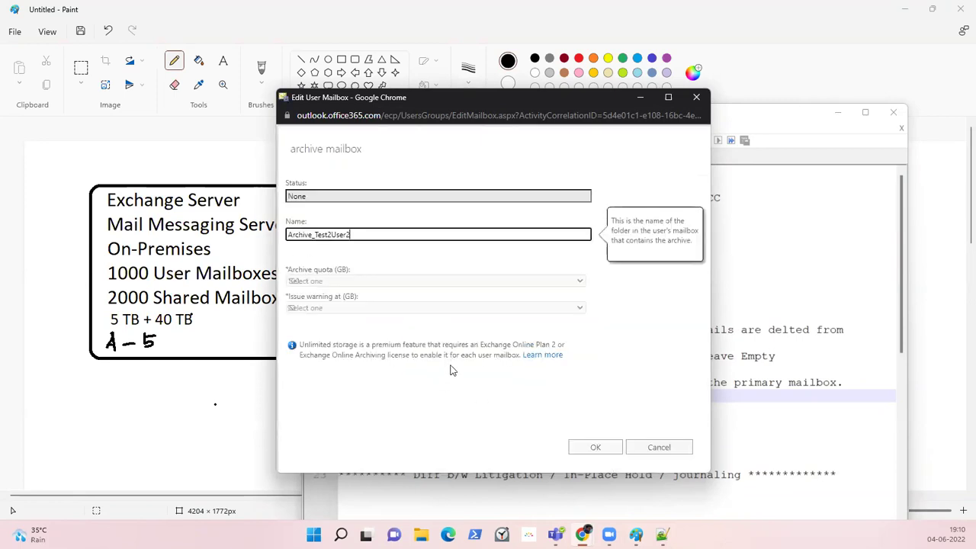
click(339, 279)
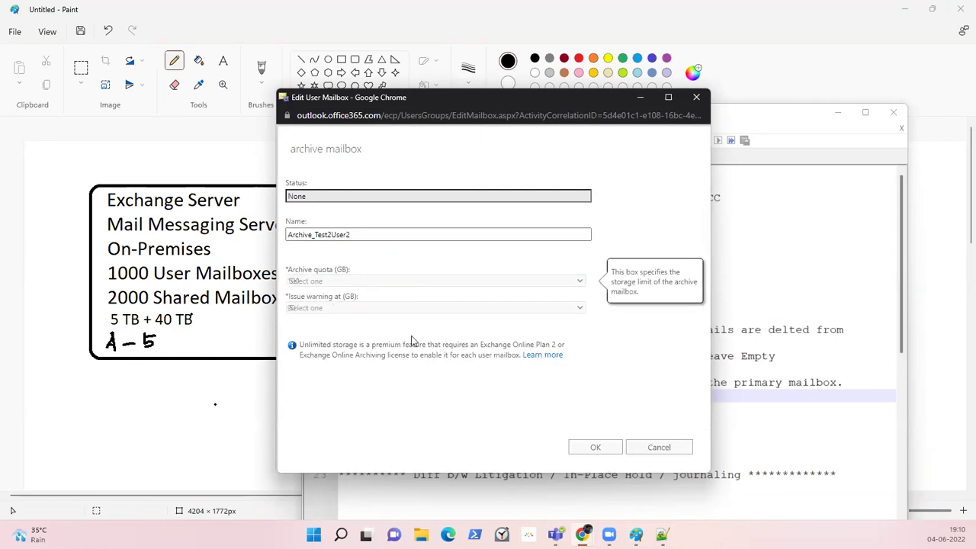
click(657, 448)
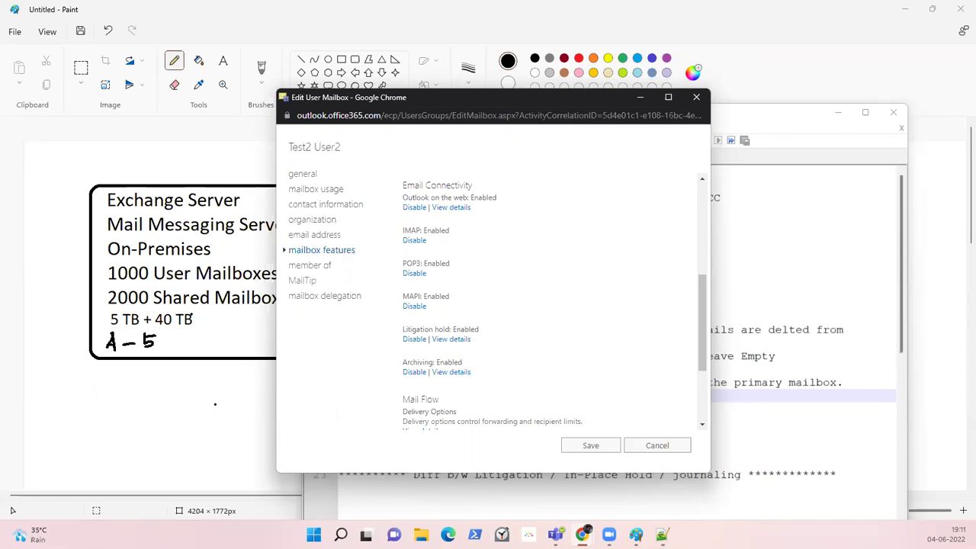
Bring the Paint whiteboard diagram in front of Chrome and Notepad++
click(196, 323)
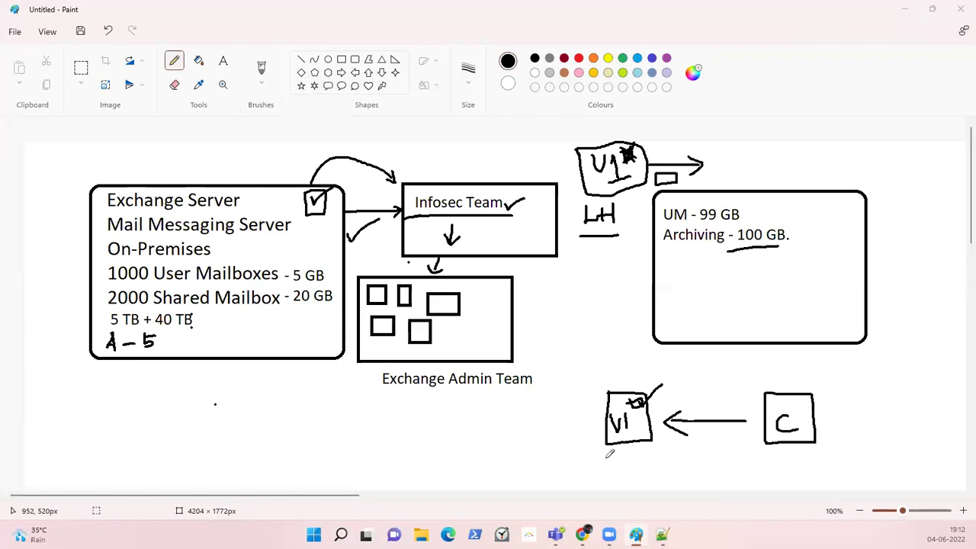
Add the line 'Available along side the primary Mailbox.' under the Archiving note in Notepad++
key(alt+Tab)
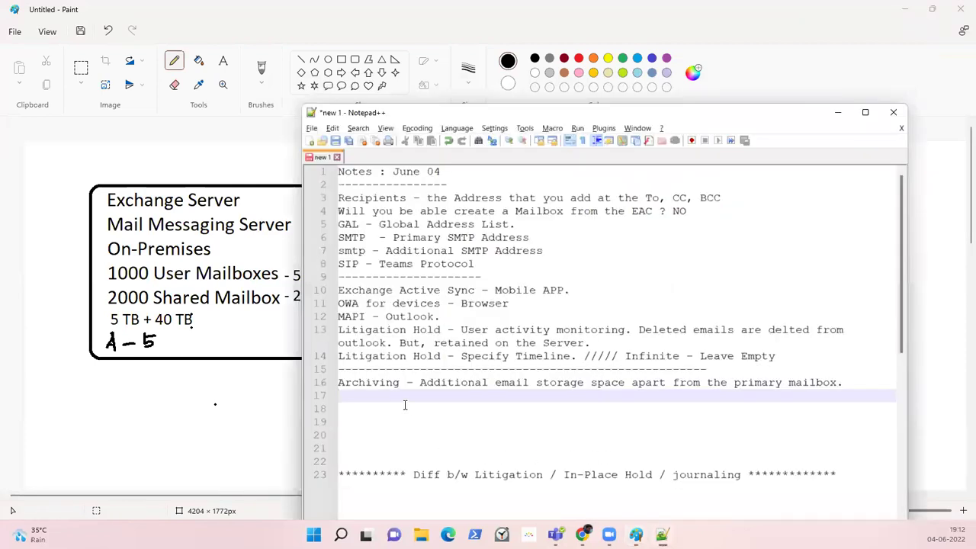
text(Available)
text(along in)
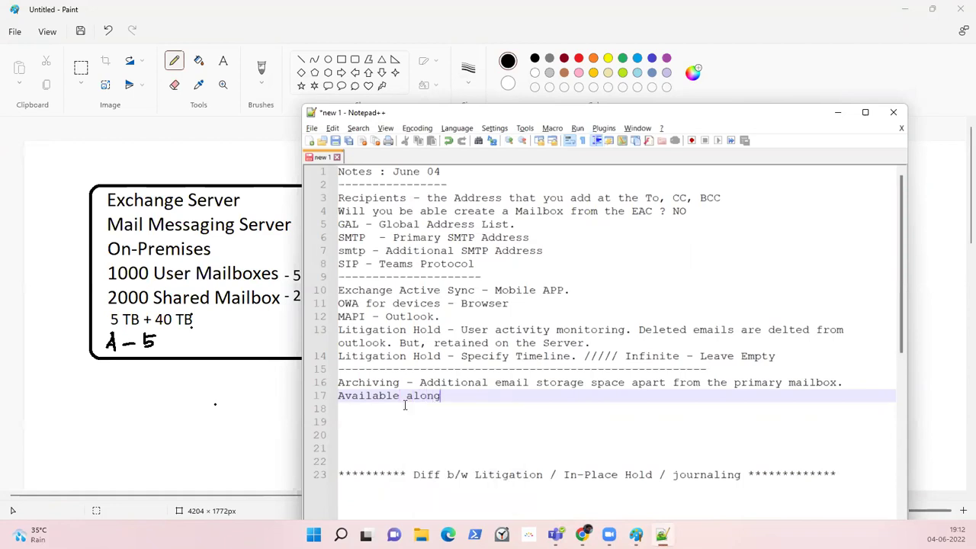
key(BackSpace)
key(BackSpace)
text(side the pro)
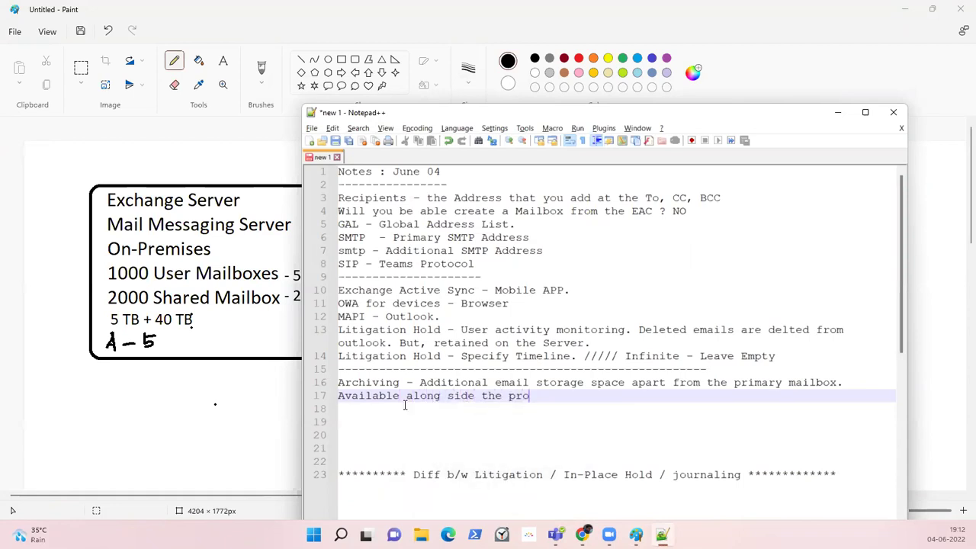
key(BackSpace)
text(imary)
text(Mailbox.)
mouse_move(580, 534)
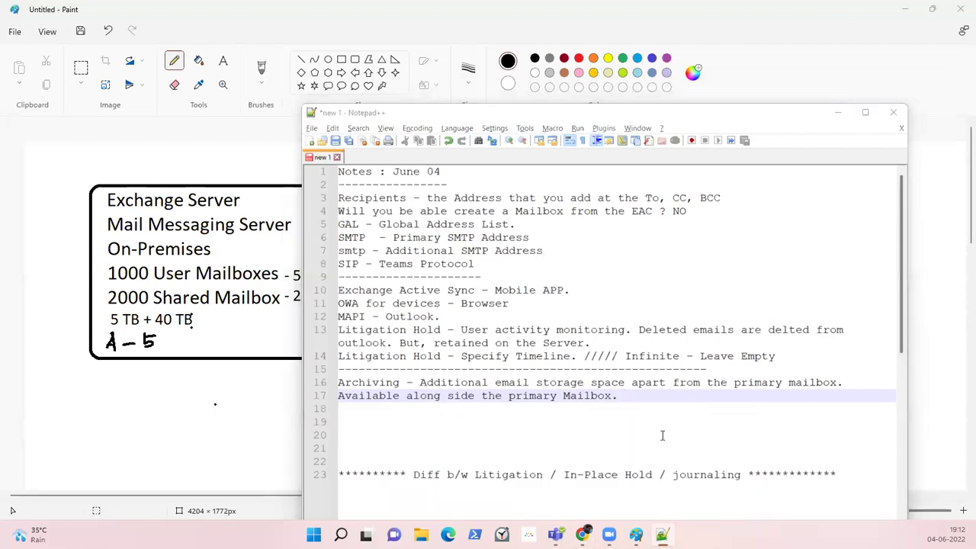
key(alt+Tab)
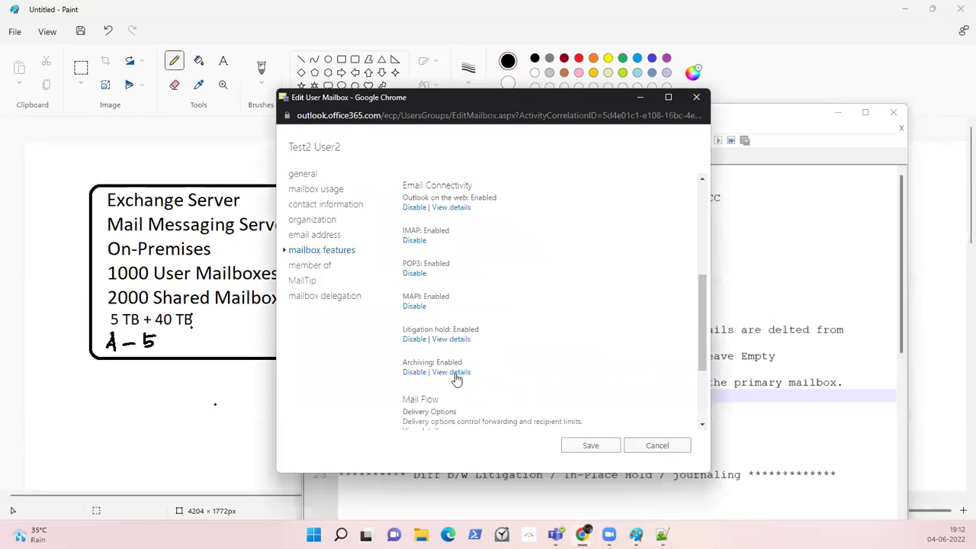
Check the archive name in View details, confirm it, and save Test2 User2's mailbox
click(454, 374)
drag(352, 234, 287, 236)
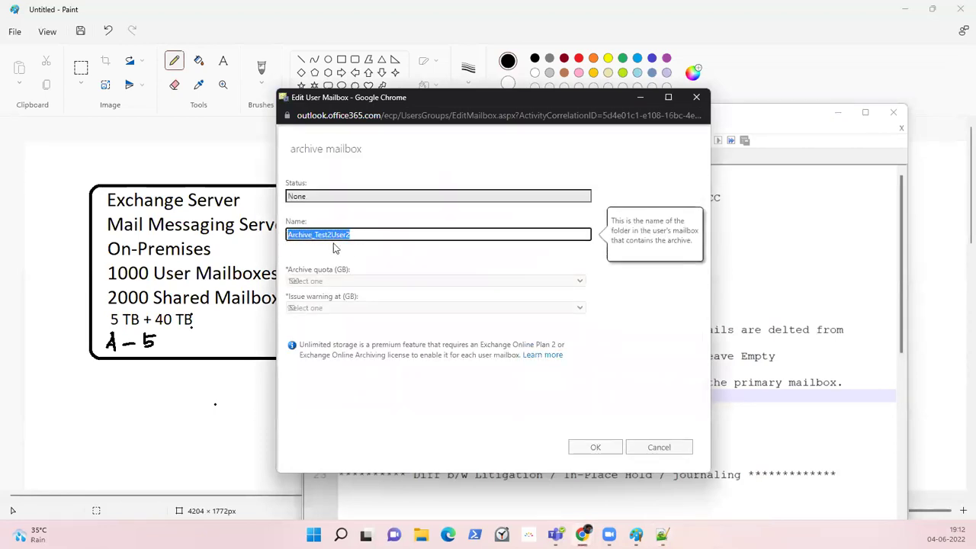
click(587, 448)
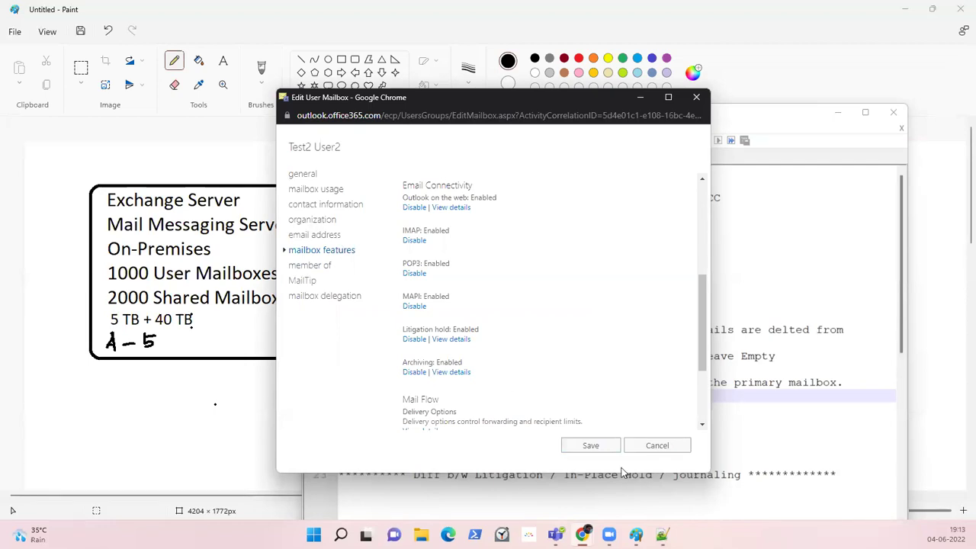
click(590, 446)
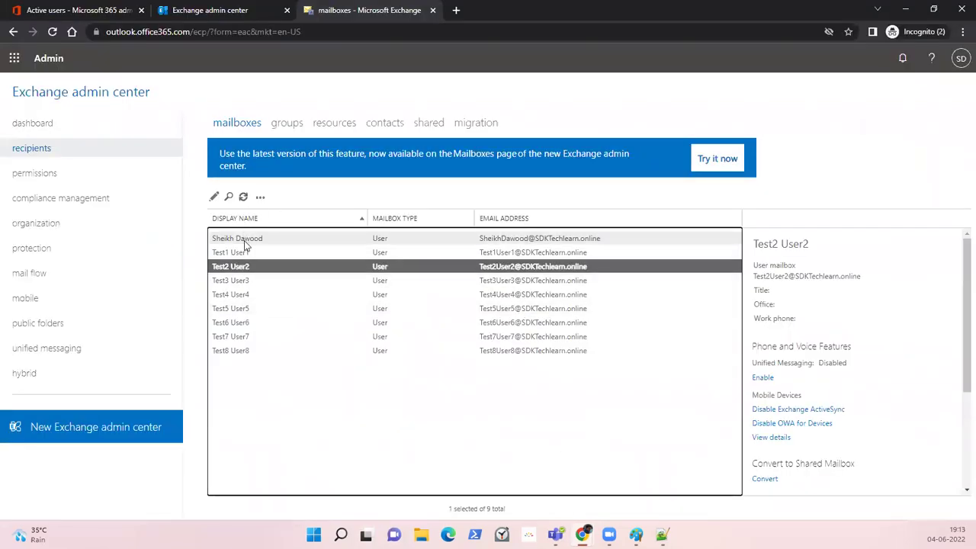
Enable archiving on the top mailbox with the archive named Archive-SDK
double_click(244, 239)
click(338, 253)
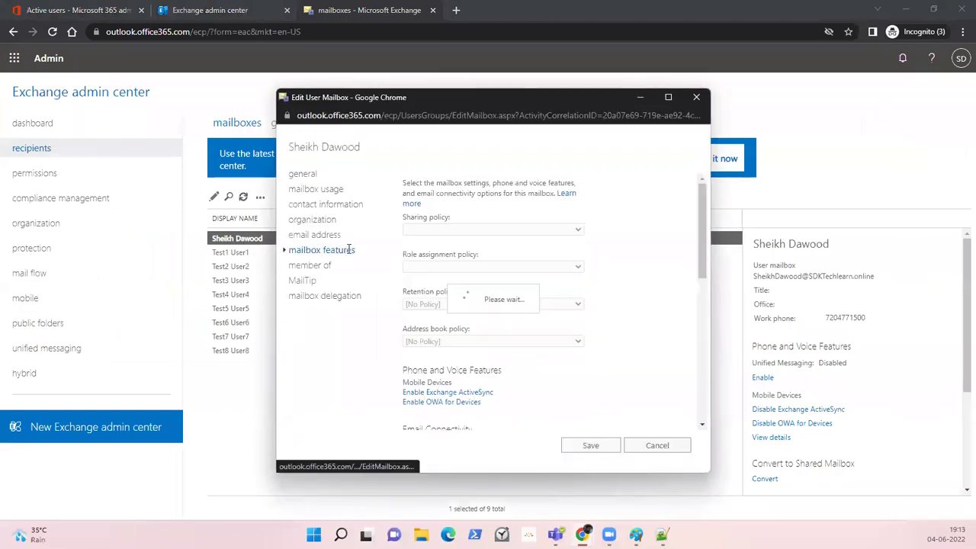
scroll(527, 351, down, 5)
scroll(529, 354, down, 2)
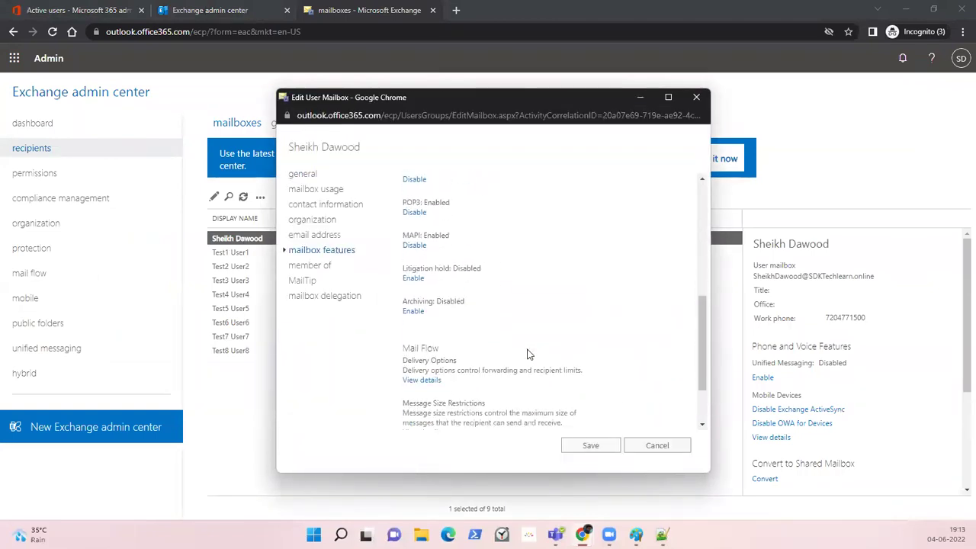
click(413, 312)
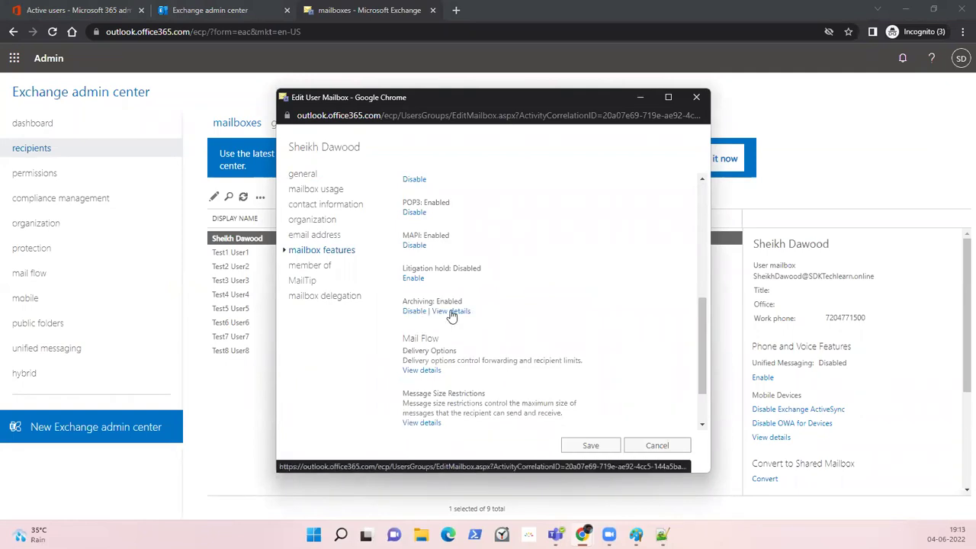
click(451, 313)
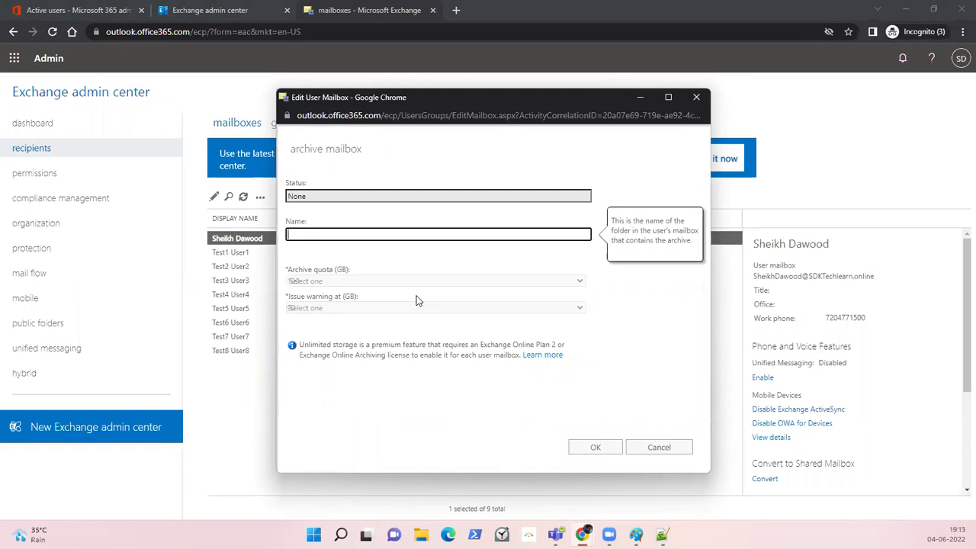
text(Archive-SDK)
click(592, 447)
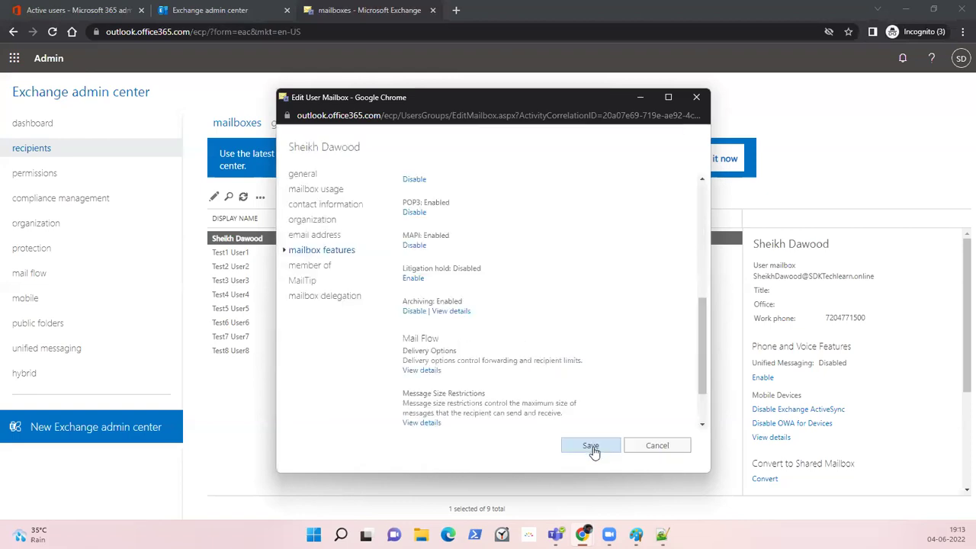
Save the mailbox changes and go to the Active users page
click(591, 447)
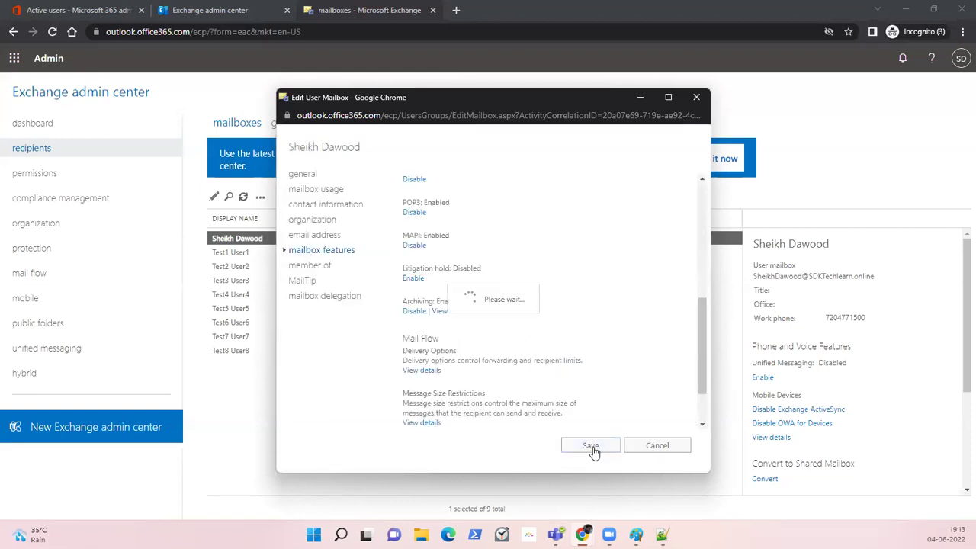
click(572, 354)
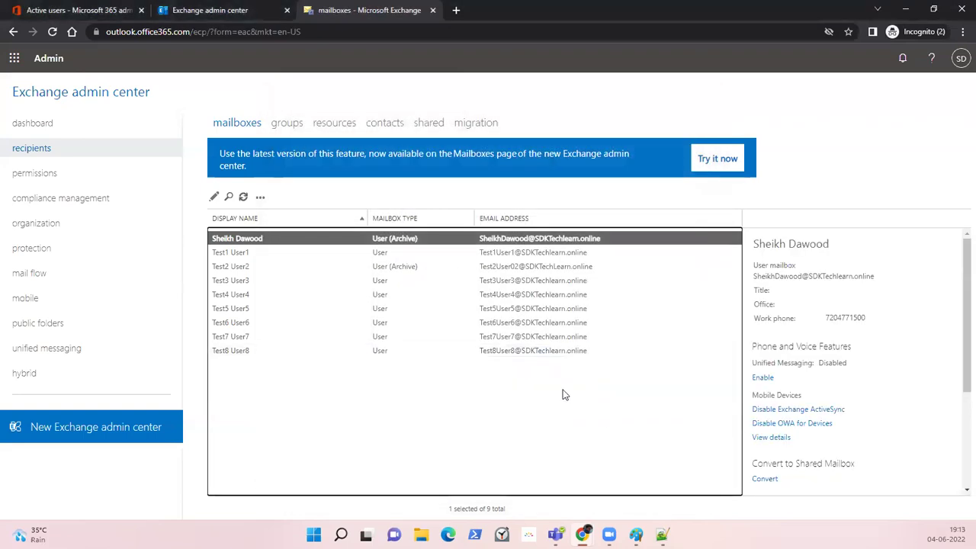
click(70, 12)
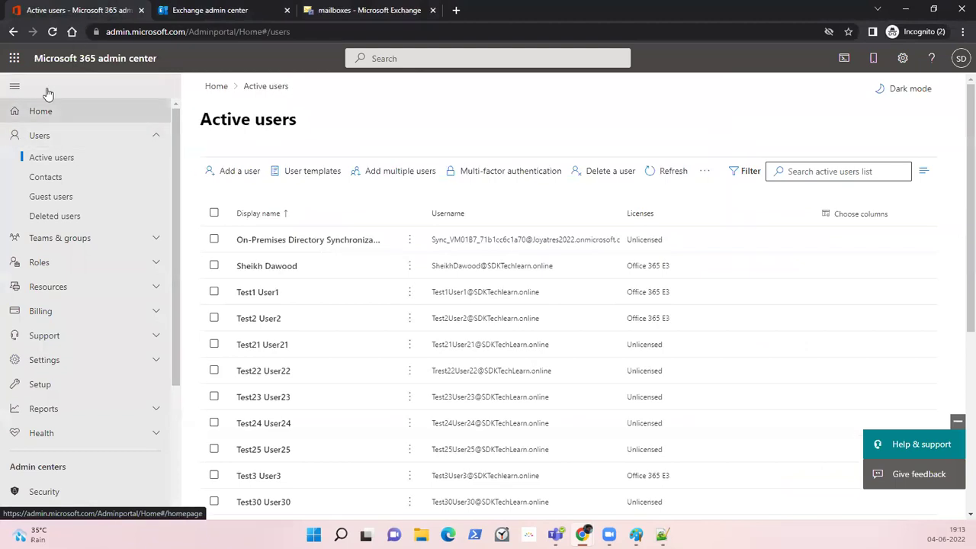
Open Outlook on the web, sign in with the admin password, stay signed in, and skip security setup
click(14, 59)
click(46, 139)
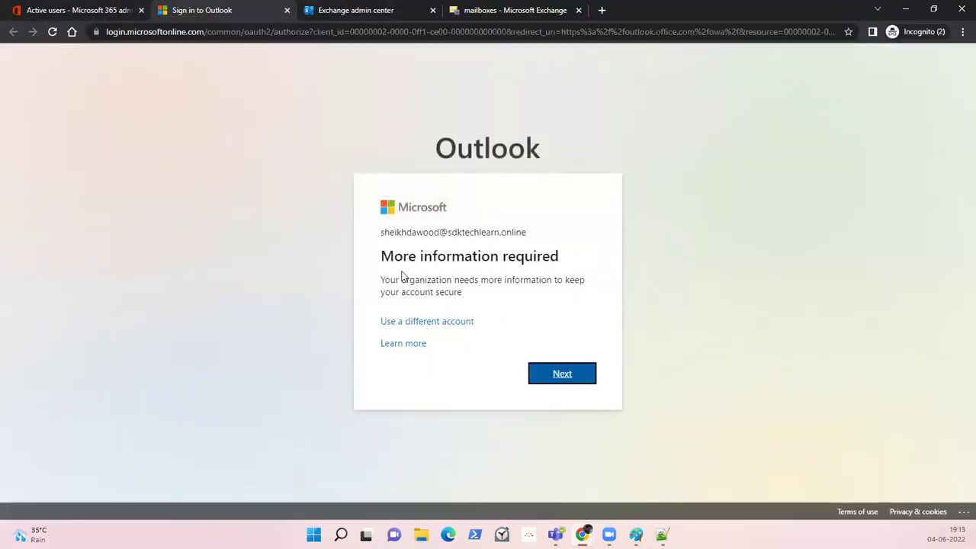
click(564, 373)
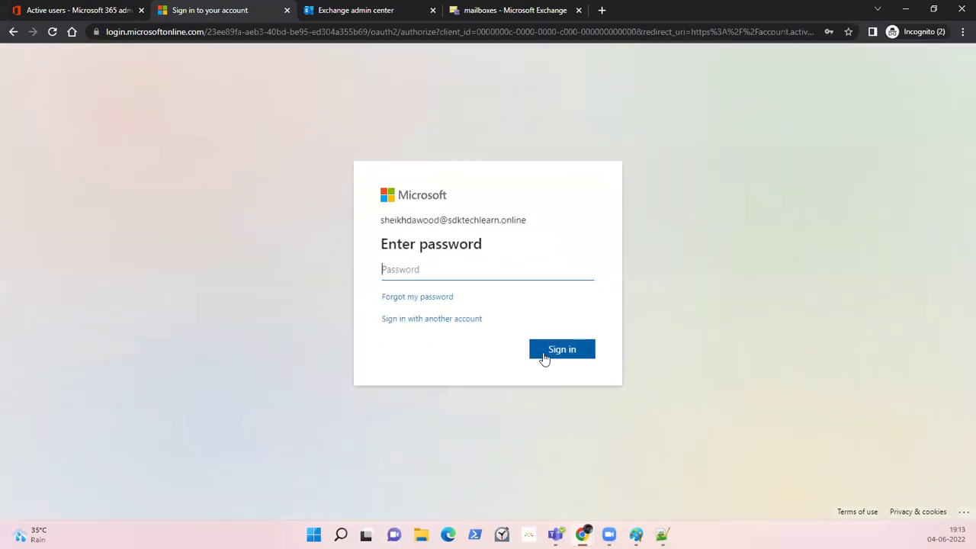
text(•••••••••••)
click(546, 357)
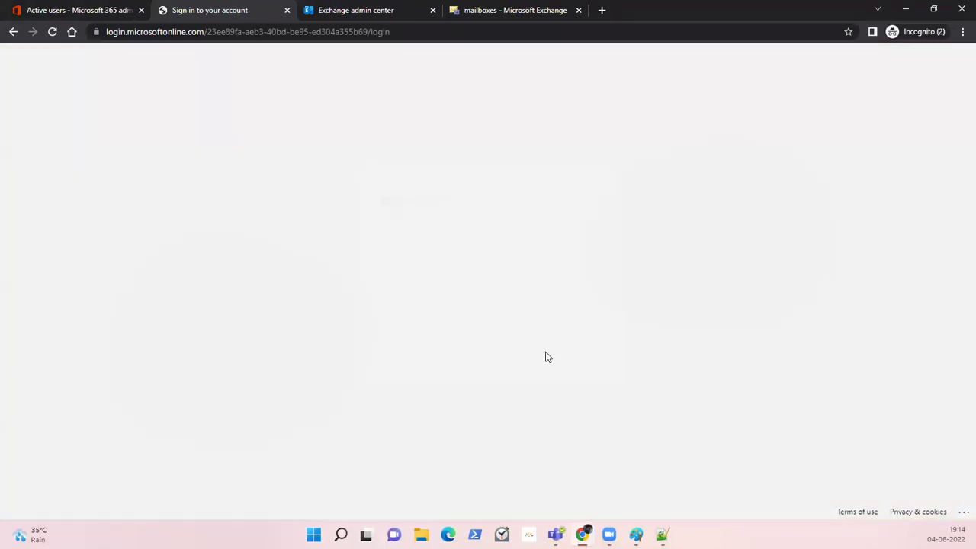
click(551, 350)
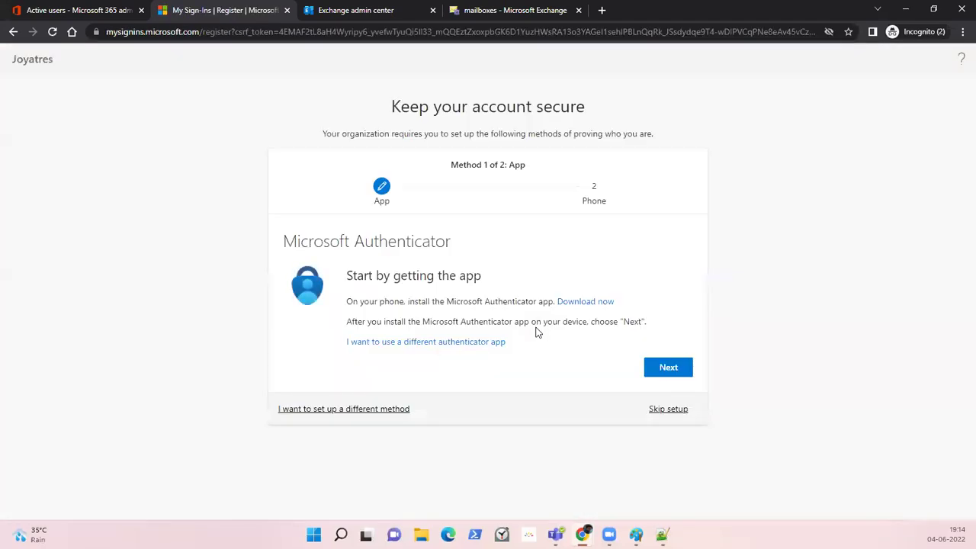
click(666, 410)
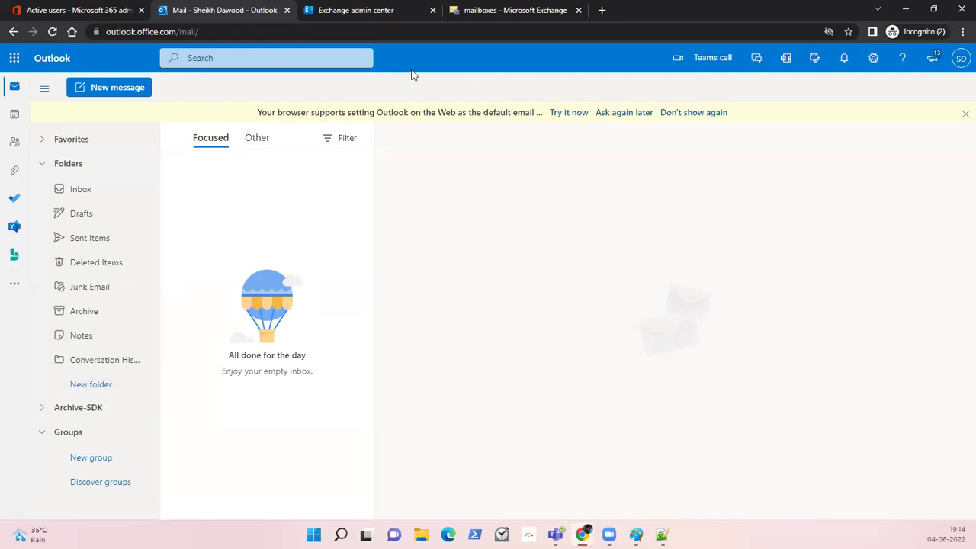
In the Outlook tab, create a Manager subfolder under Inbox
click(496, 14)
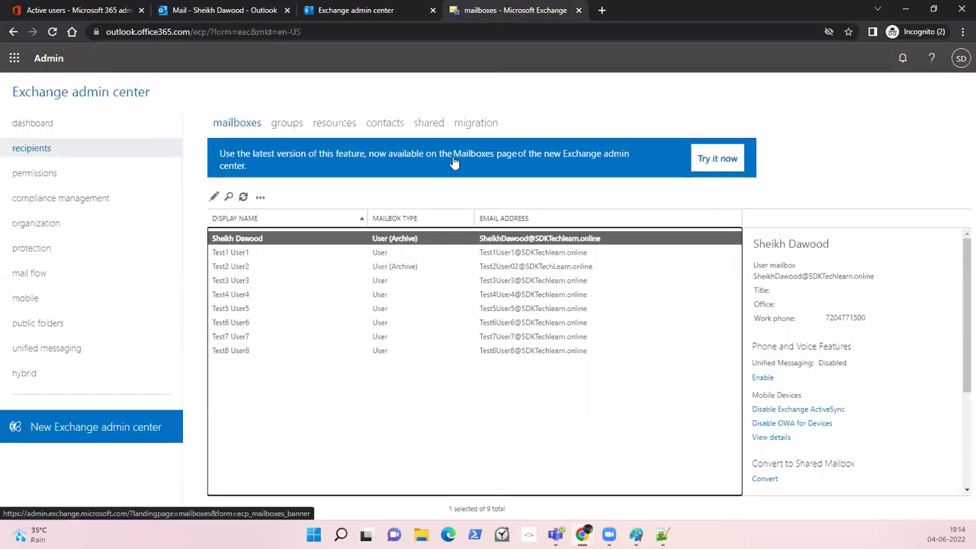
click(367, 14)
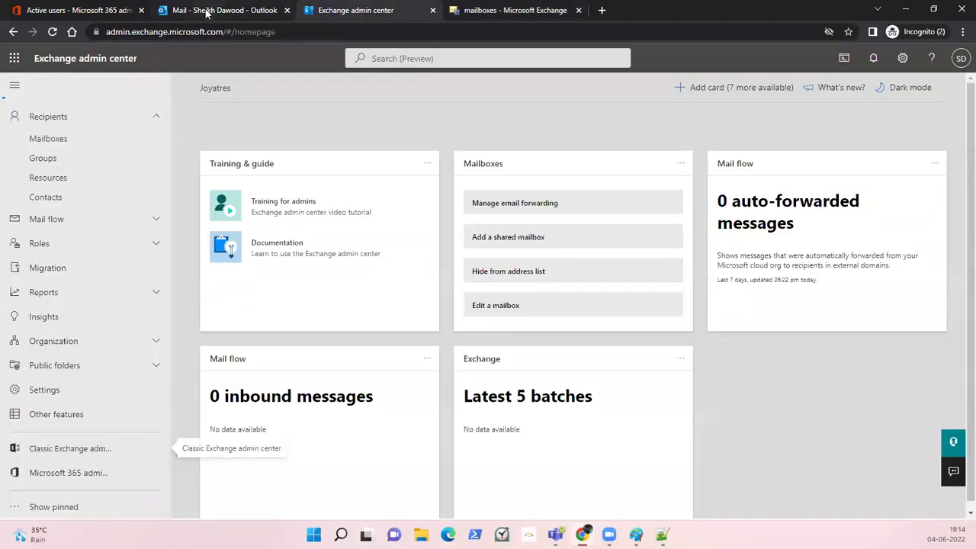
click(209, 11)
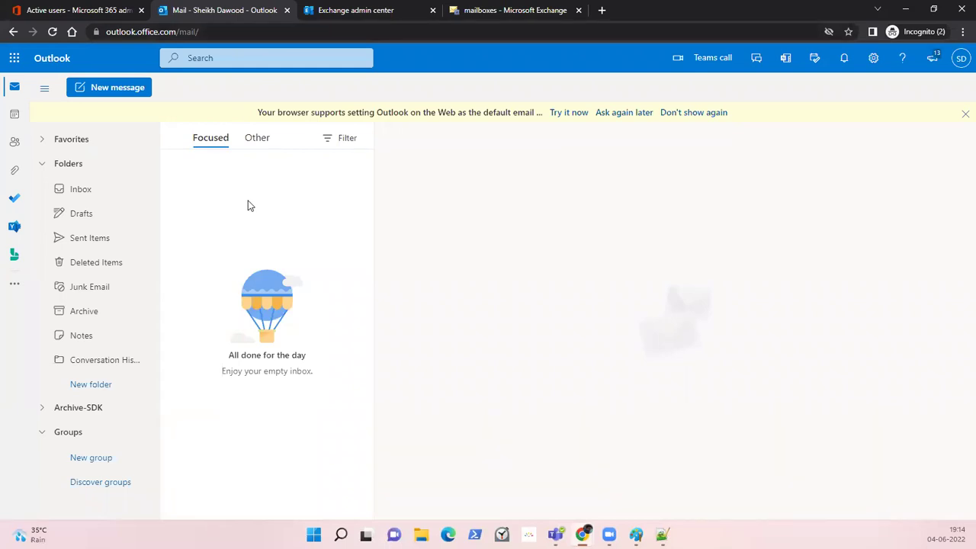
right_click(82, 196)
click(114, 204)
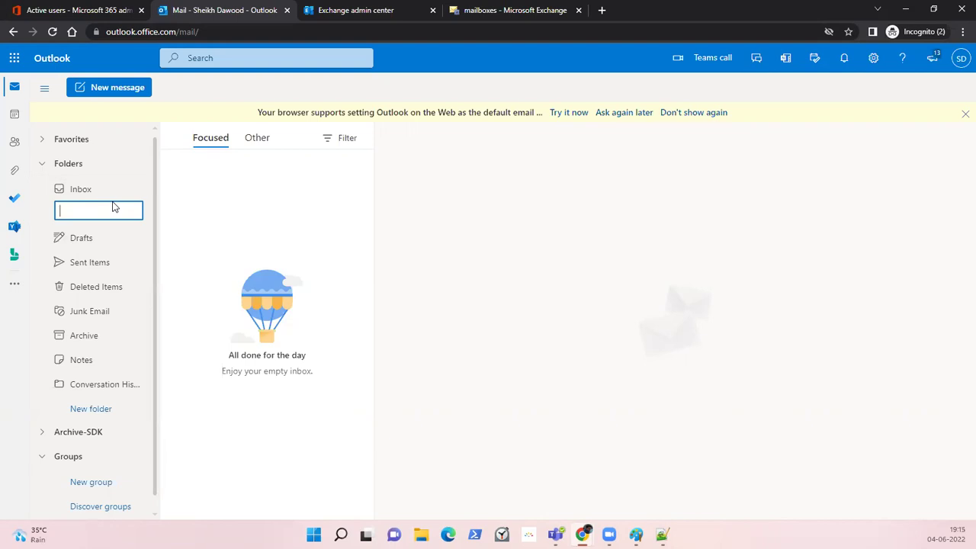
text(Mna)
key(BackSpace)
key(BackSpace)
text(anager)
key(Return)
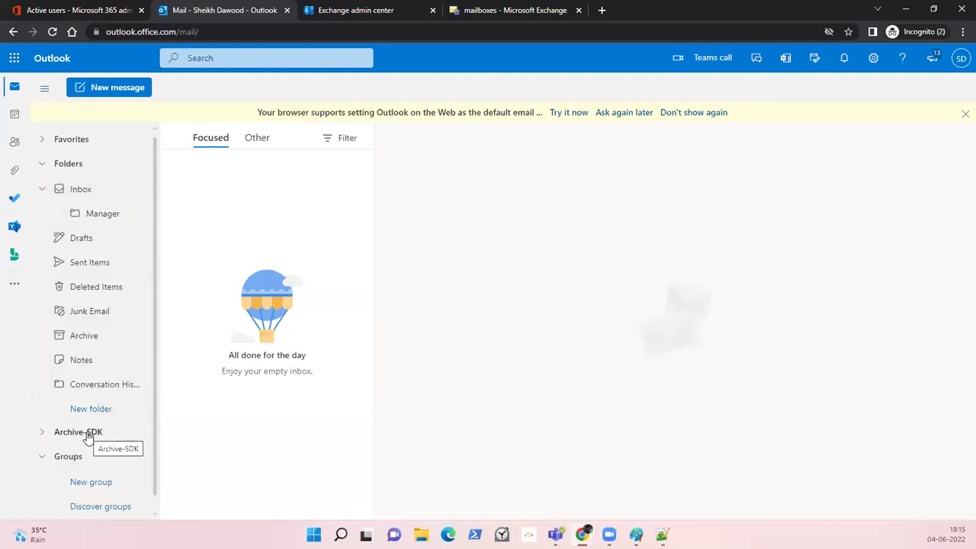
Create Manager and 2021 subfolders under Archive-SDK's Archive folder
click(43, 458)
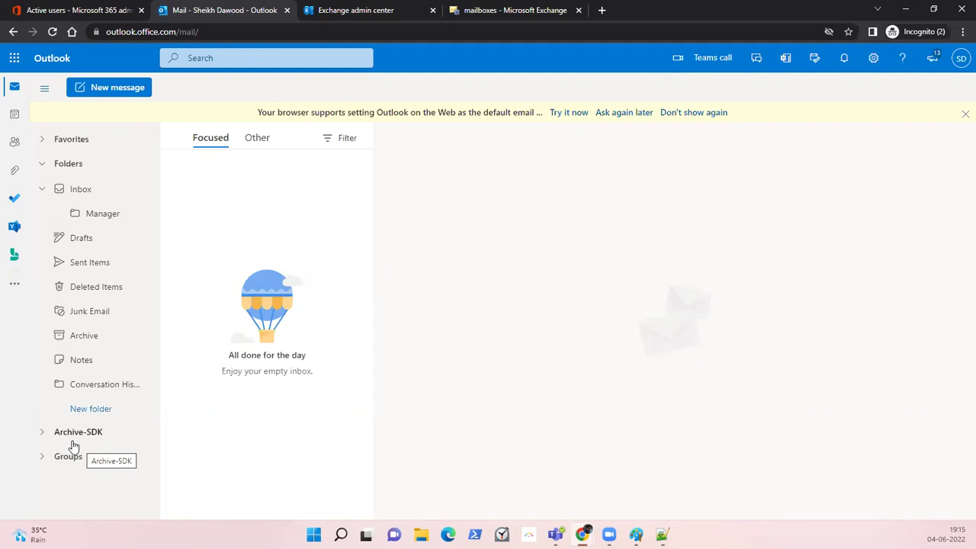
click(41, 433)
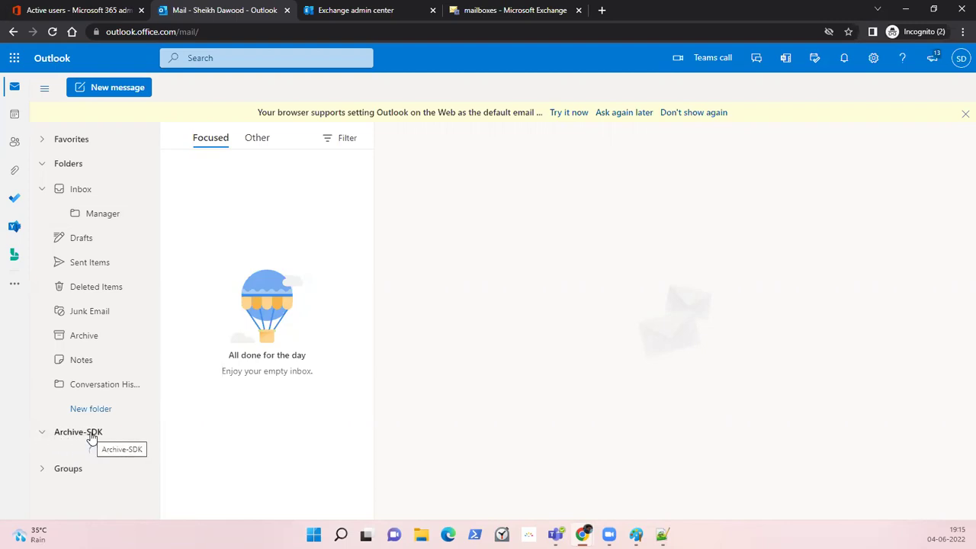
scroll(95, 435, down, 1)
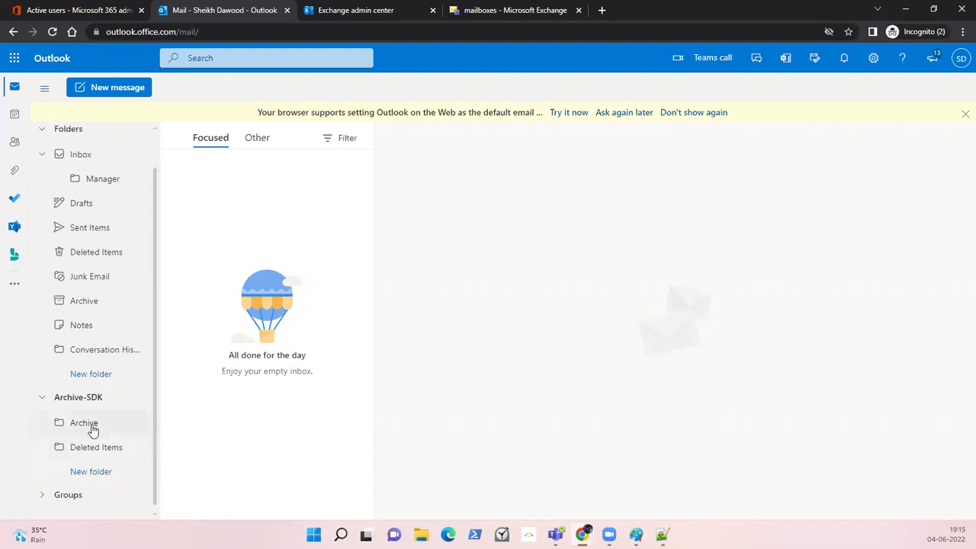
right_click(94, 428)
click(144, 282)
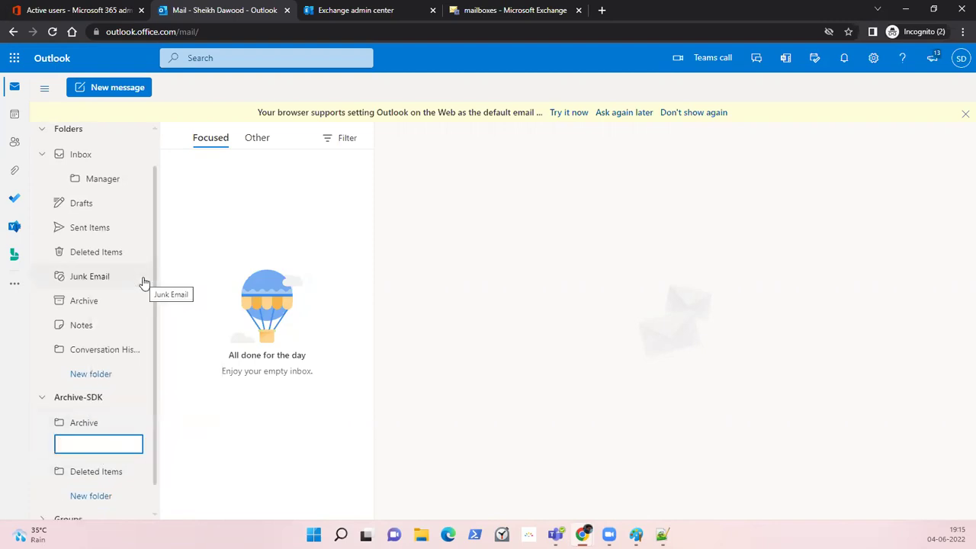
text(Manager)
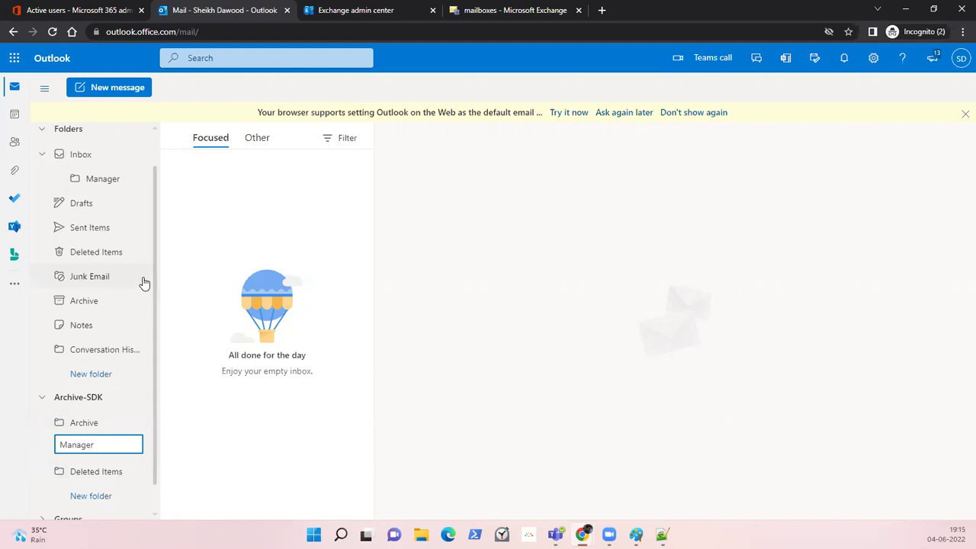
key(Return)
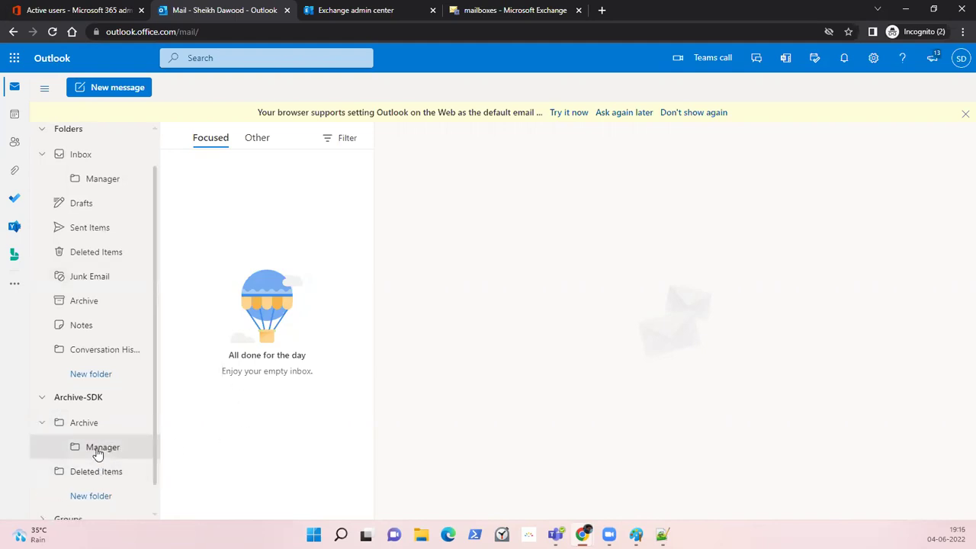
right_click(98, 453)
right_click(79, 422)
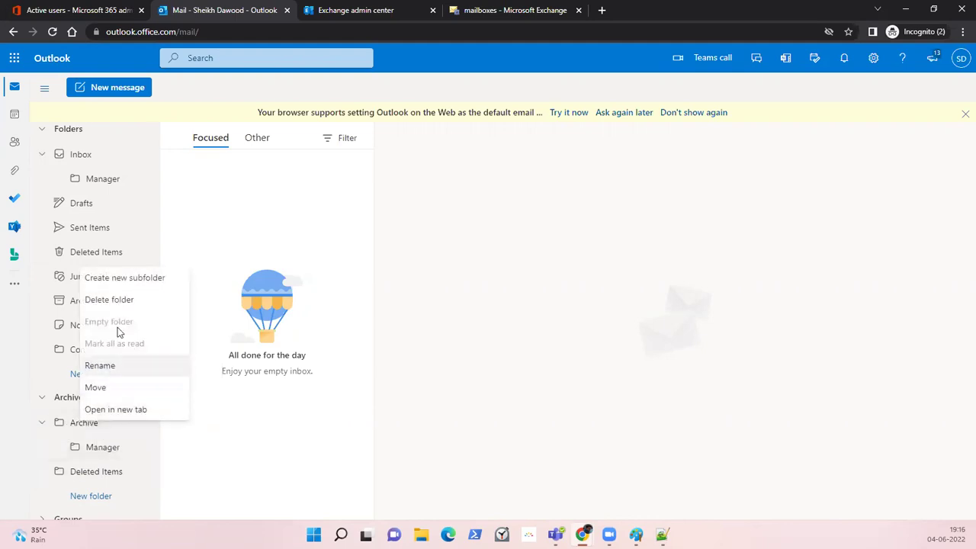
click(113, 282)
text(2021)
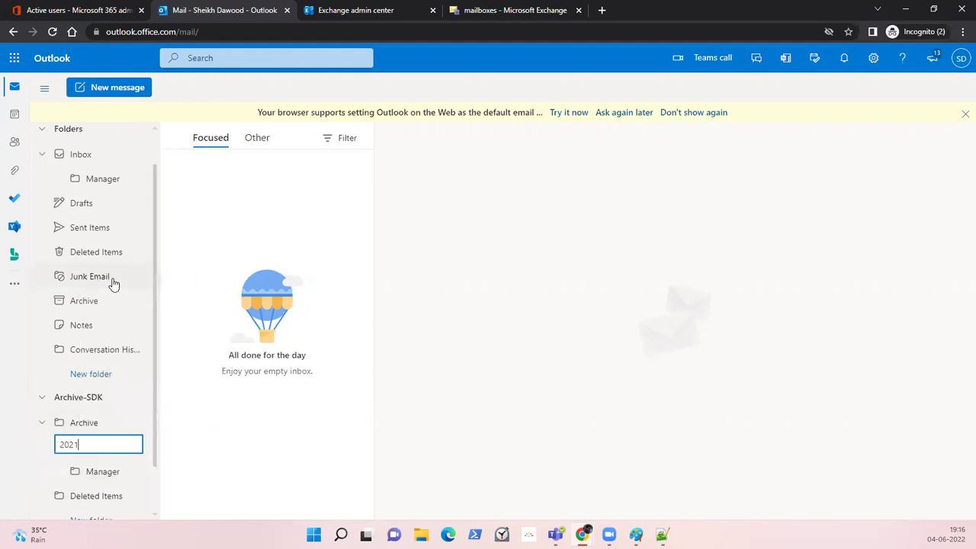
key(Return)
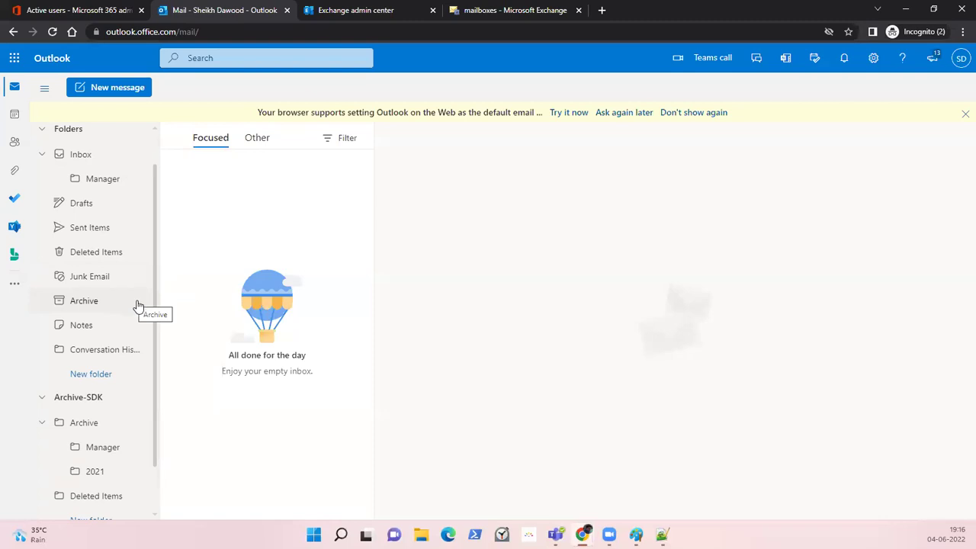
scroll(138, 305, up, 1)
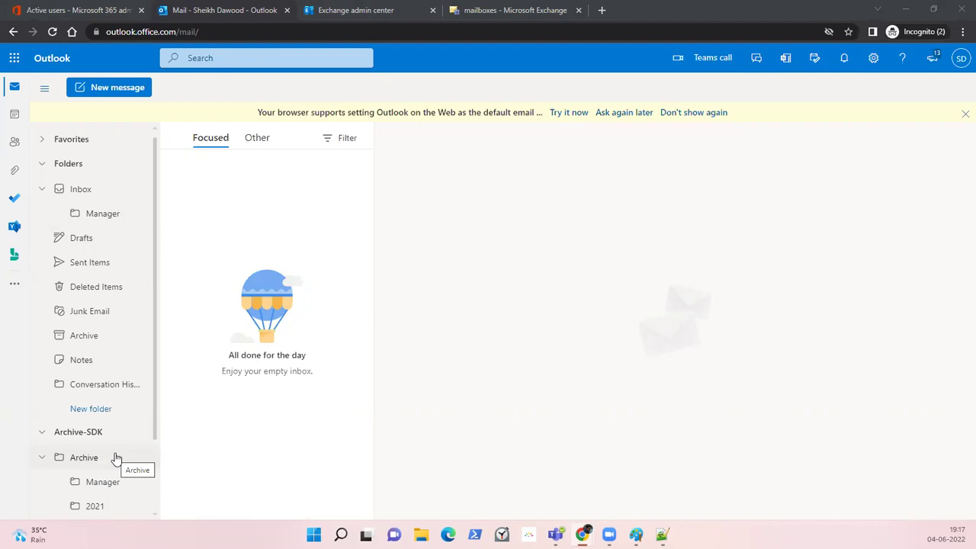
scroll(116, 457, down, 2)
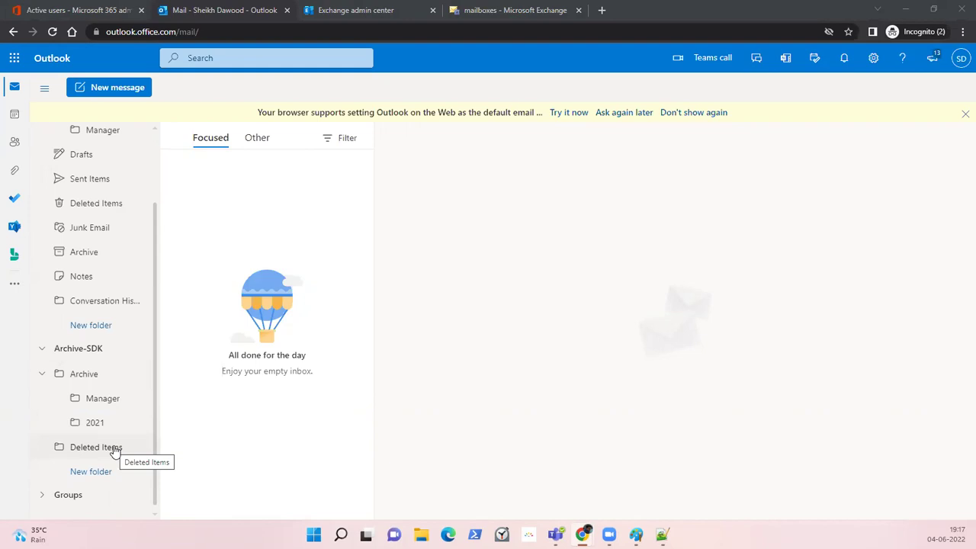
scroll(114, 450, up, 1)
scroll(115, 451, down, 1)
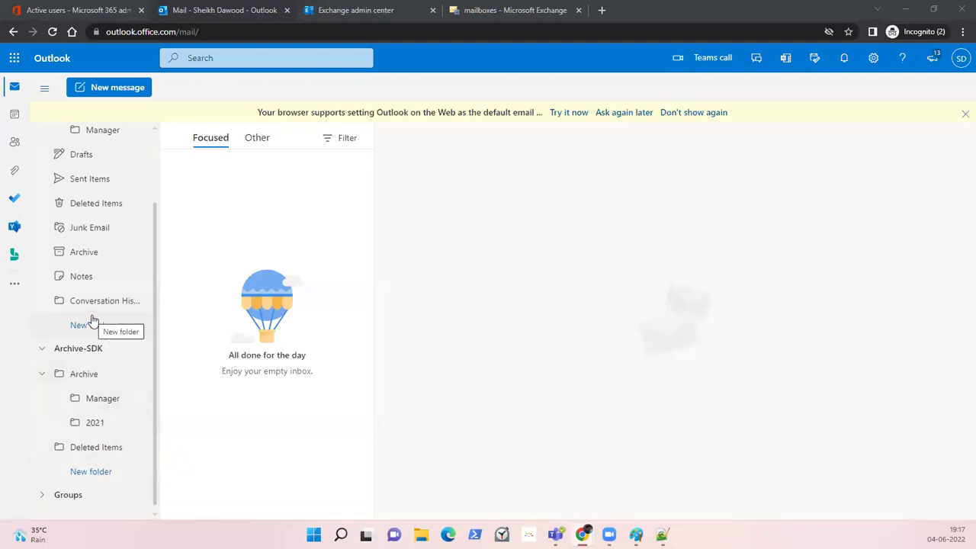
scroll(95, 320, up, 2)
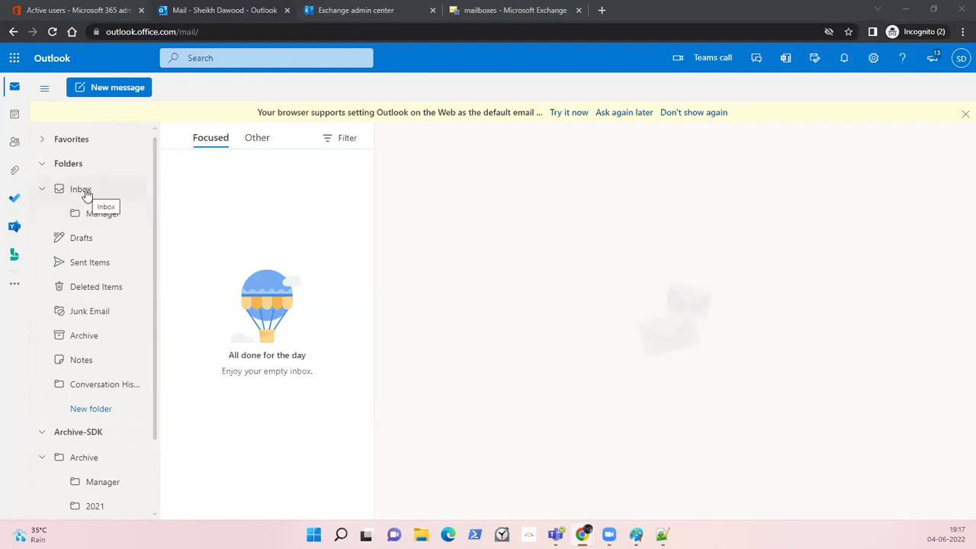
click(86, 195)
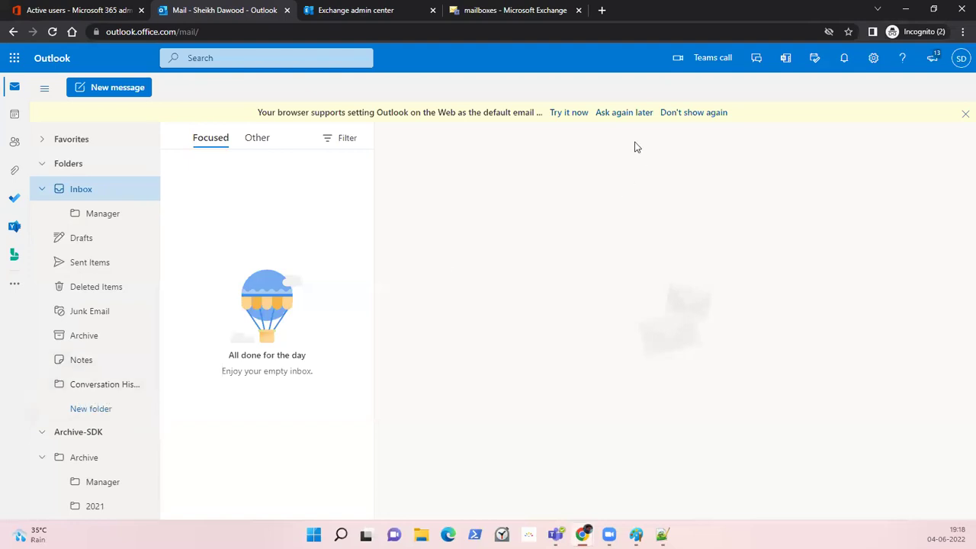
Show the classic Exchange mailboxes list, then bring the Notepad++ notes forward
click(516, 15)
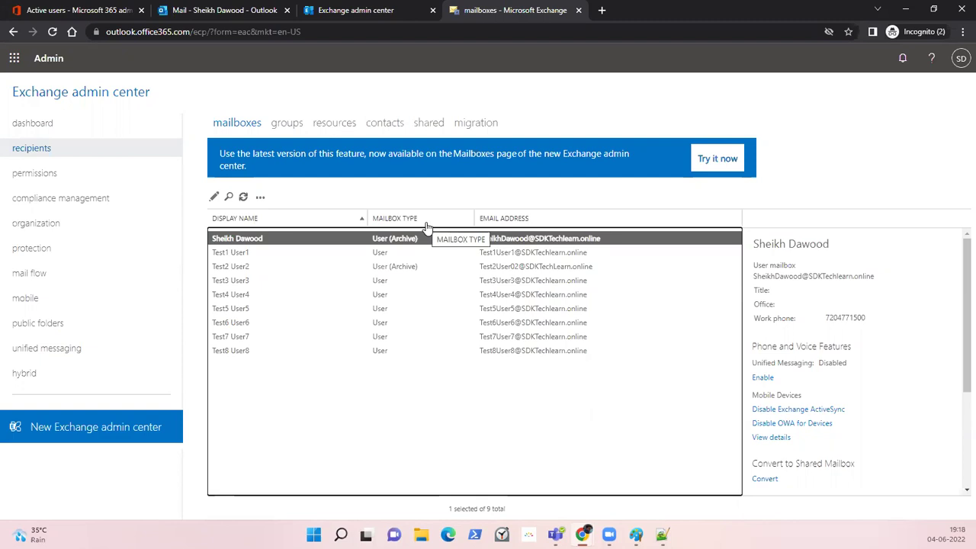
click(662, 534)
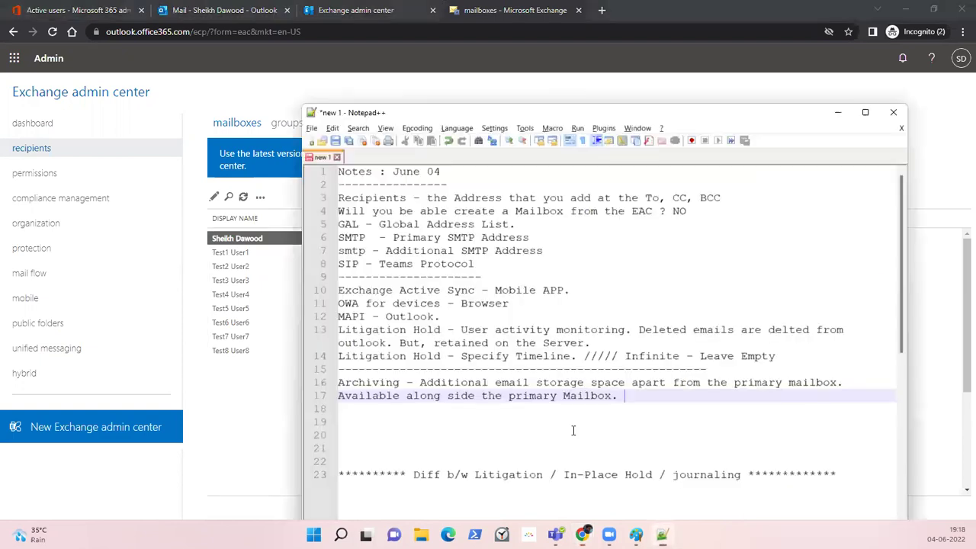
On line 18 write 'PST - Personal Strorage Table - Stored on local Laptop..'
scroll(442, 391, down, 2)
click(415, 340)
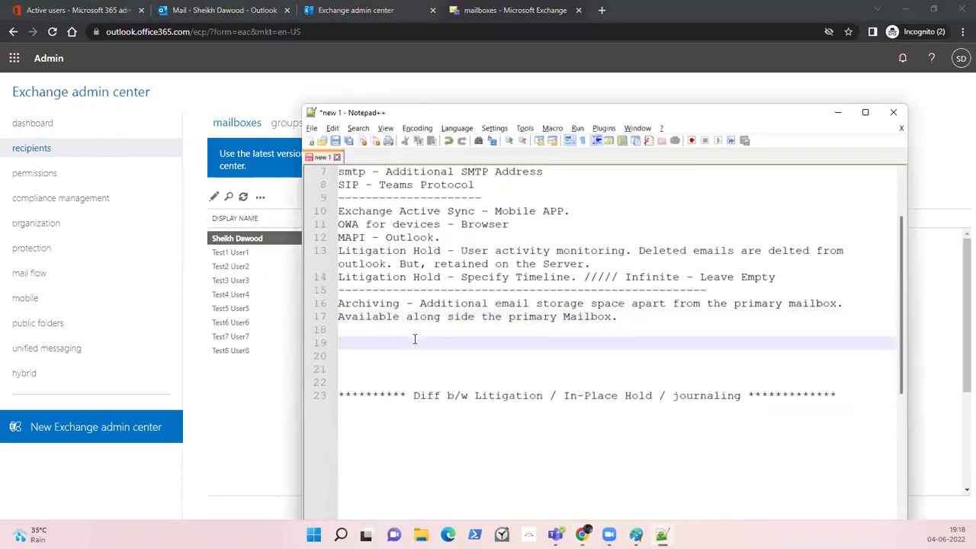
key(Up)
text(PS)
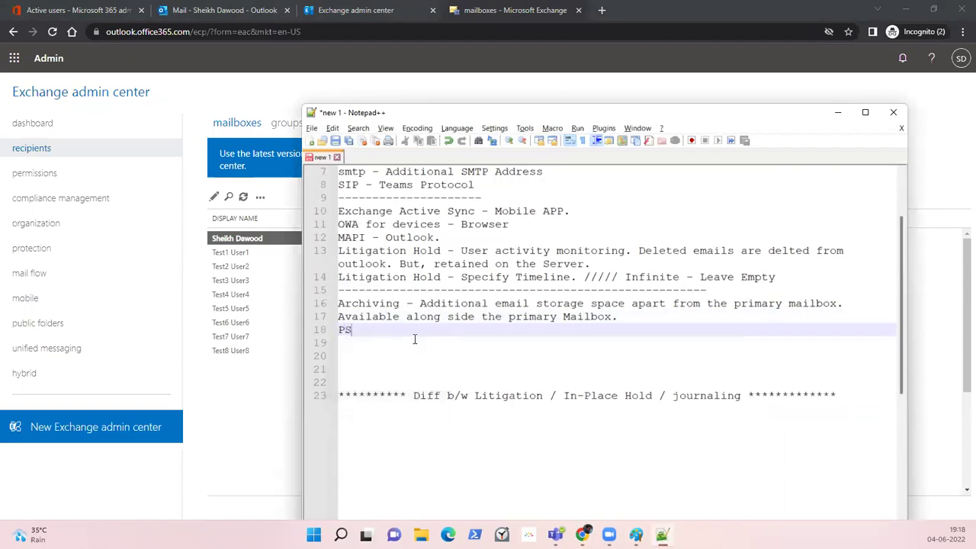
text(T - Personal Strorage Table)
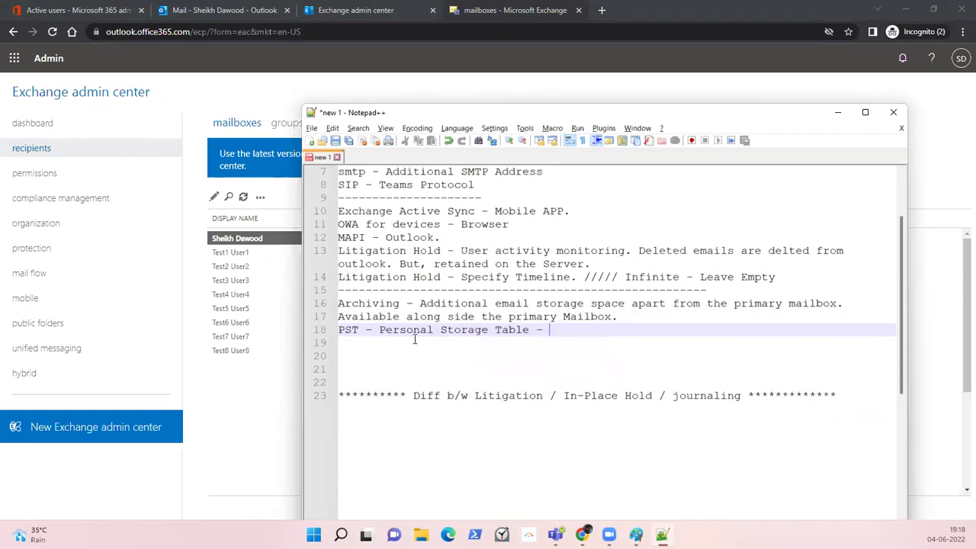
text(- )
text(Stor)
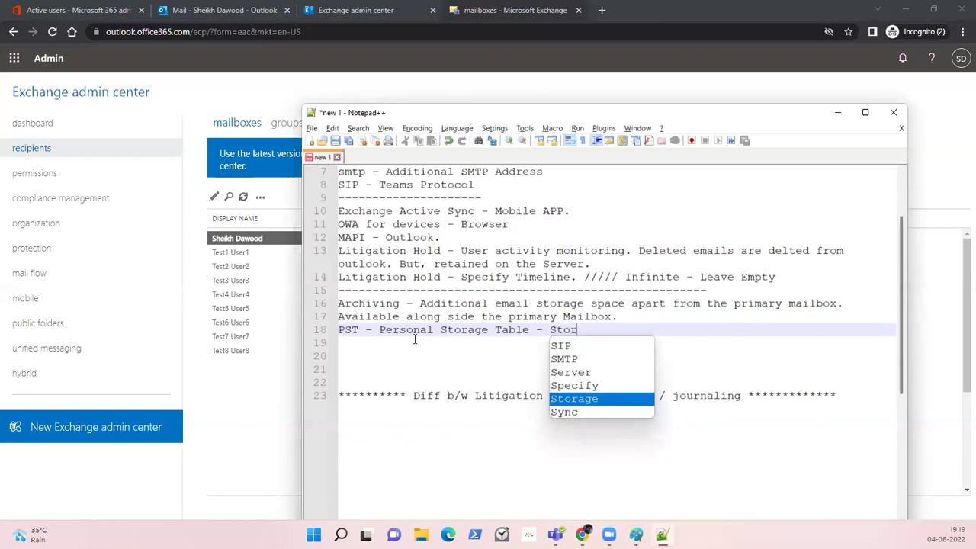
text(ed on )
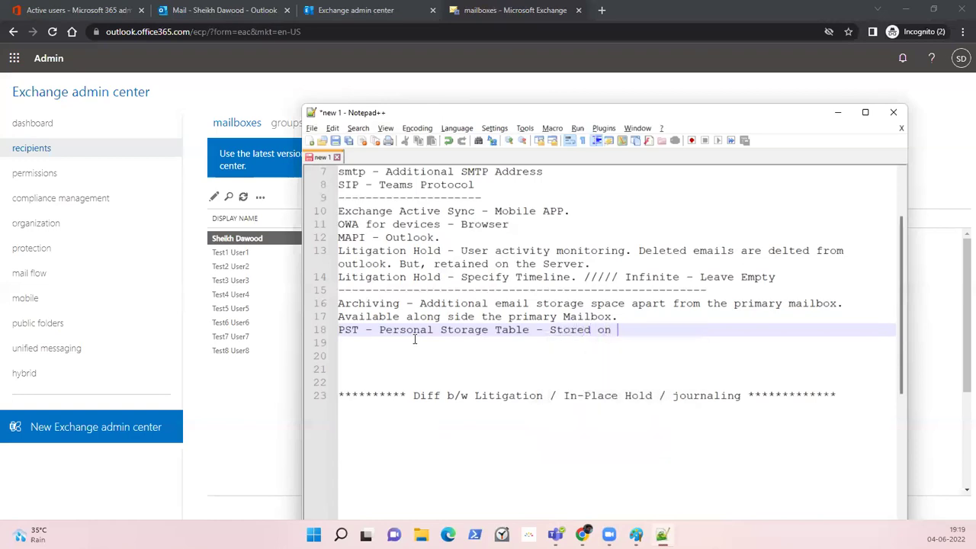
text(local Laptop..)
Add the OST line: 'OST - Offline storage Table - Copy of your Mailbox downloaded when you configure the outlook.'
key(Return)
text(OST )
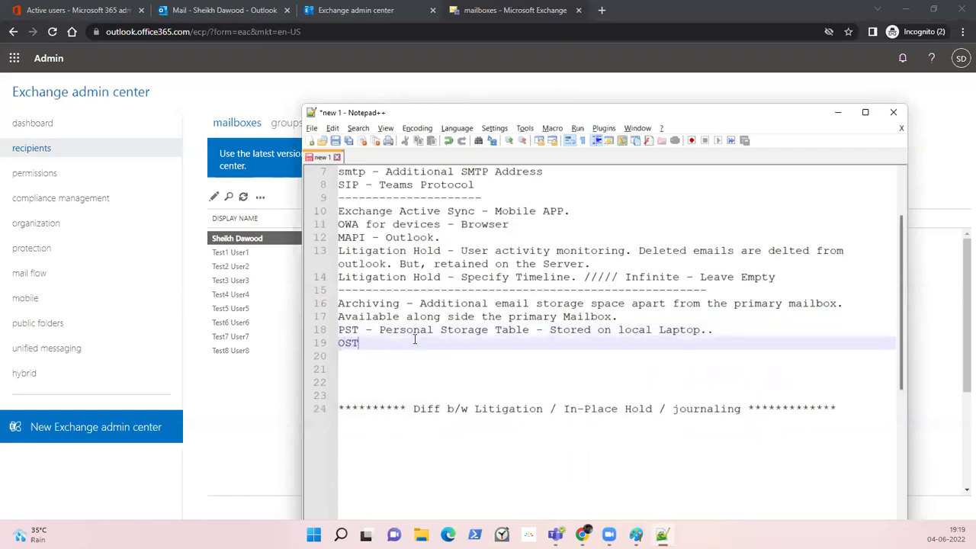
text(- Offline storag)
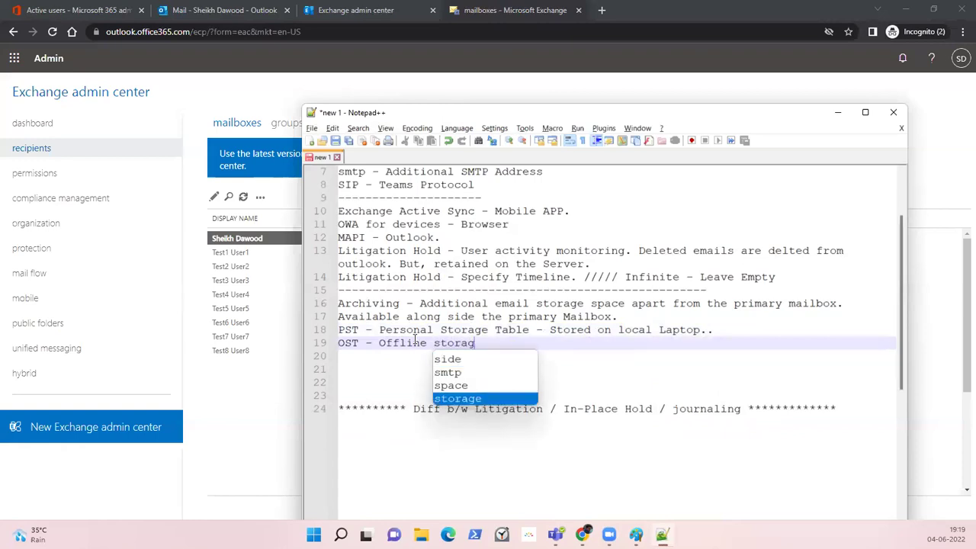
text(e Table - )
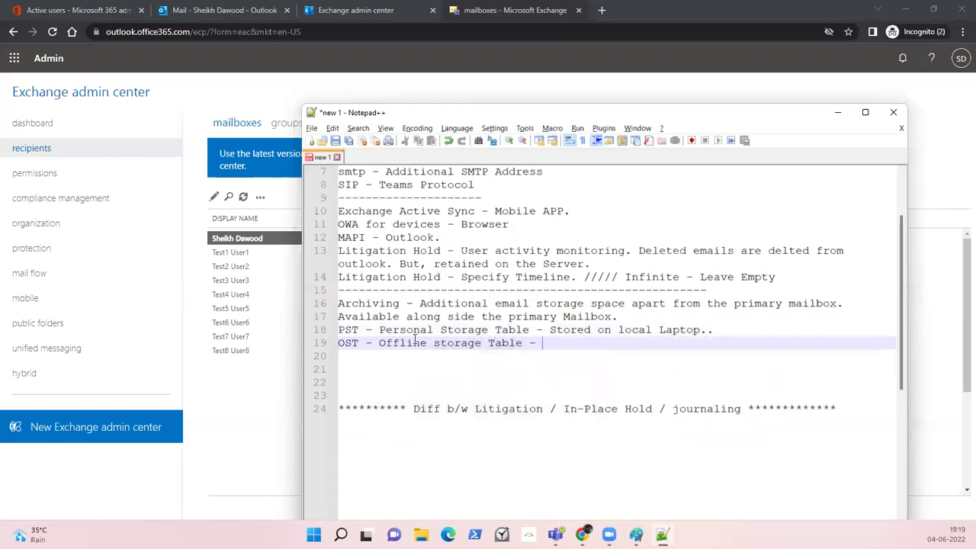
text(Copy of you)
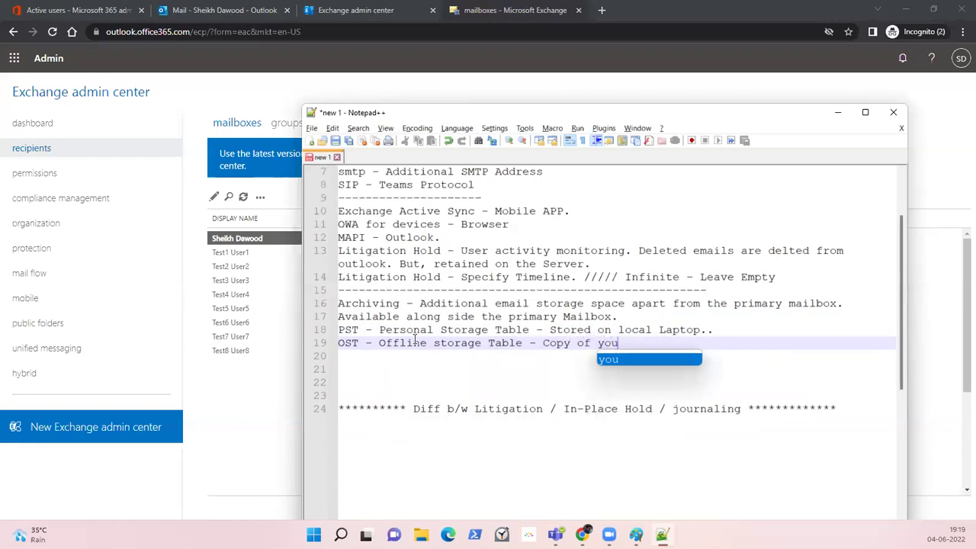
text(r Mailbox)
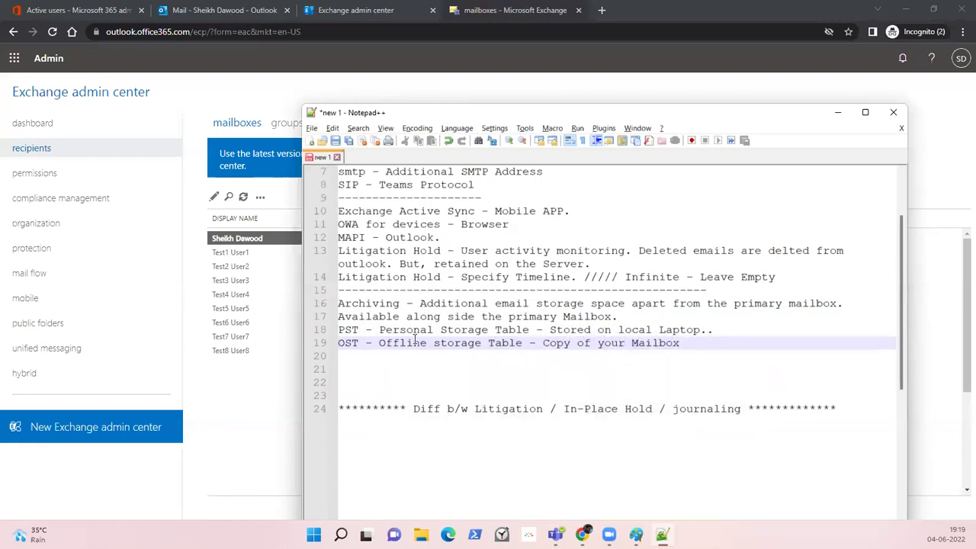
text( downloaded when you cond)
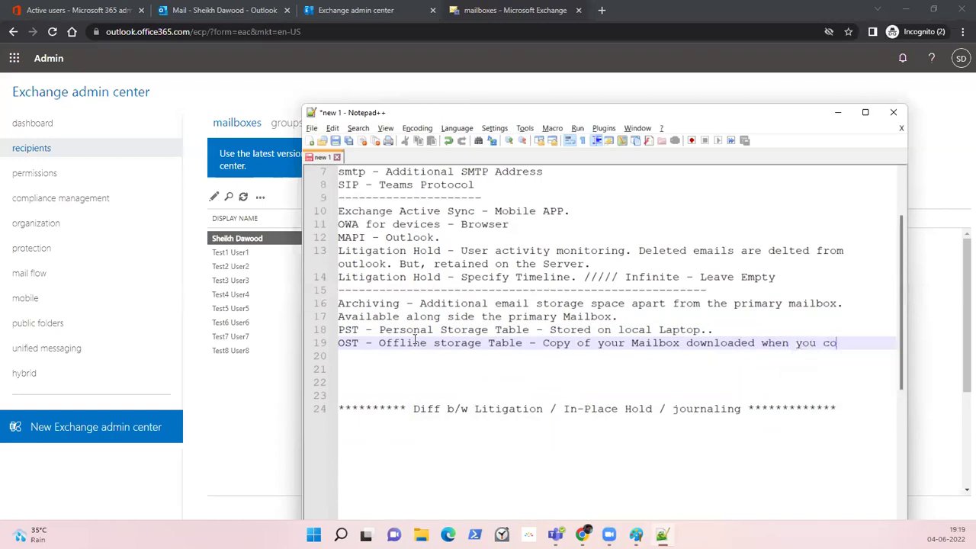
key(BackSpace)
text(figure the c)
key(BackSpace)
text(out)
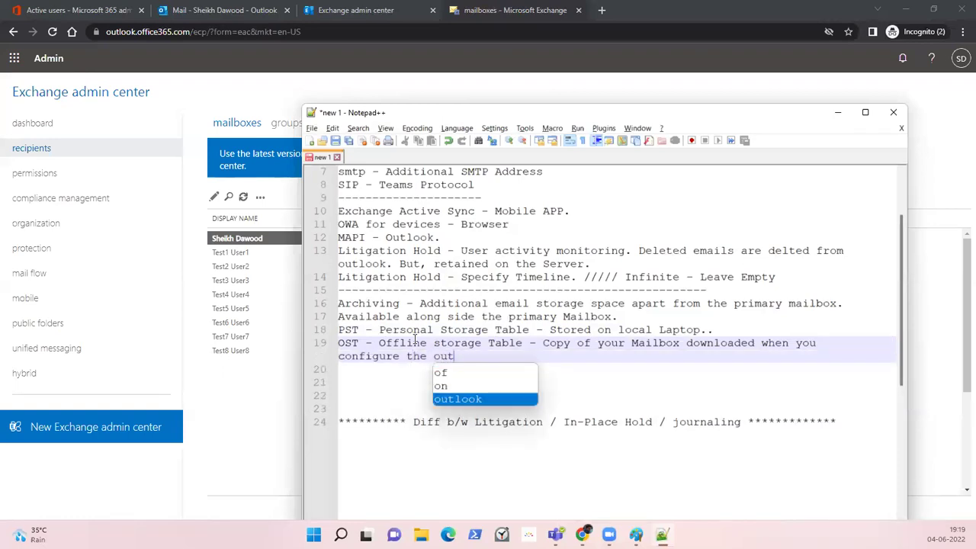
text(look.)
key(Return)
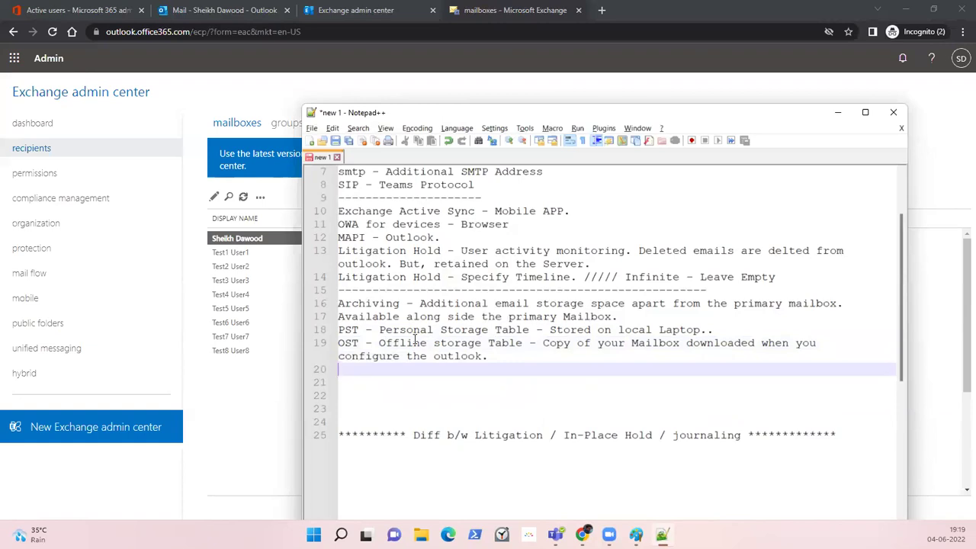
Start line 20 with 'Archive -' and bring the Exchange mailbox list back in front
key(Up)
key(Up)
key(Up)
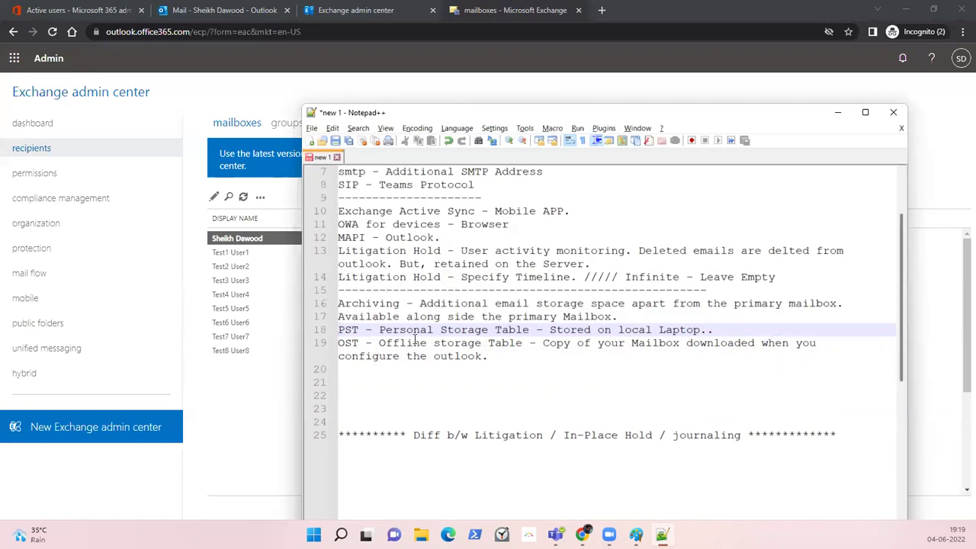
key(Down)
key(Down)
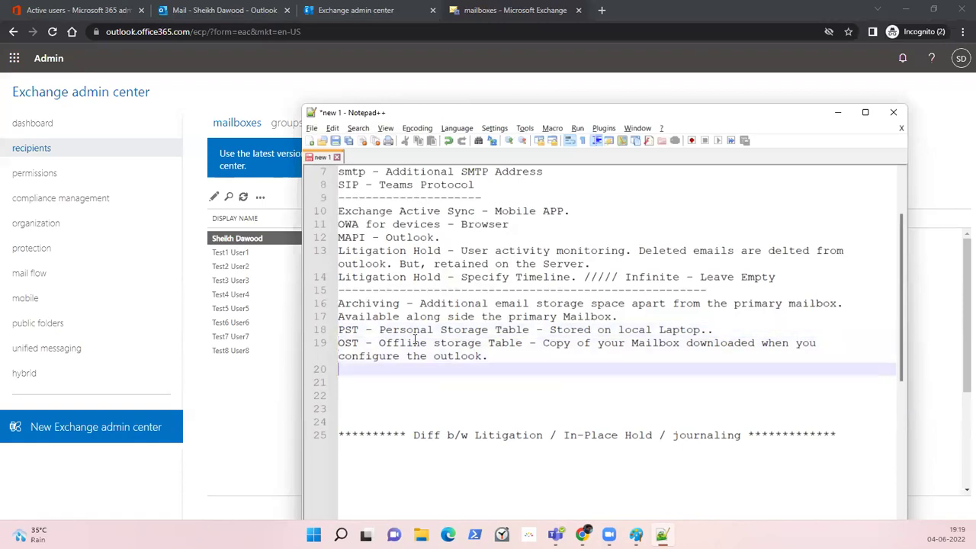
text(Ar)
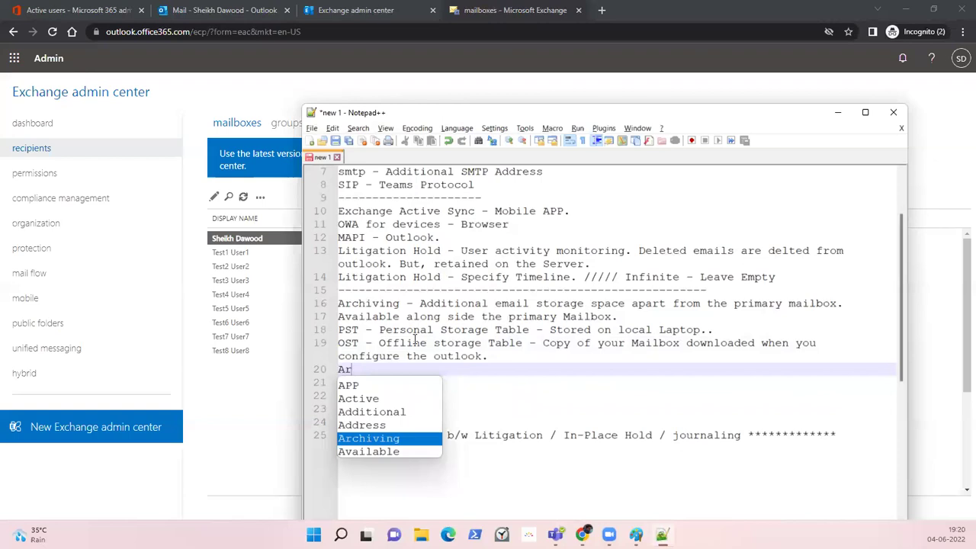
key(BackSpace)
key(BackSpace)
text(A)
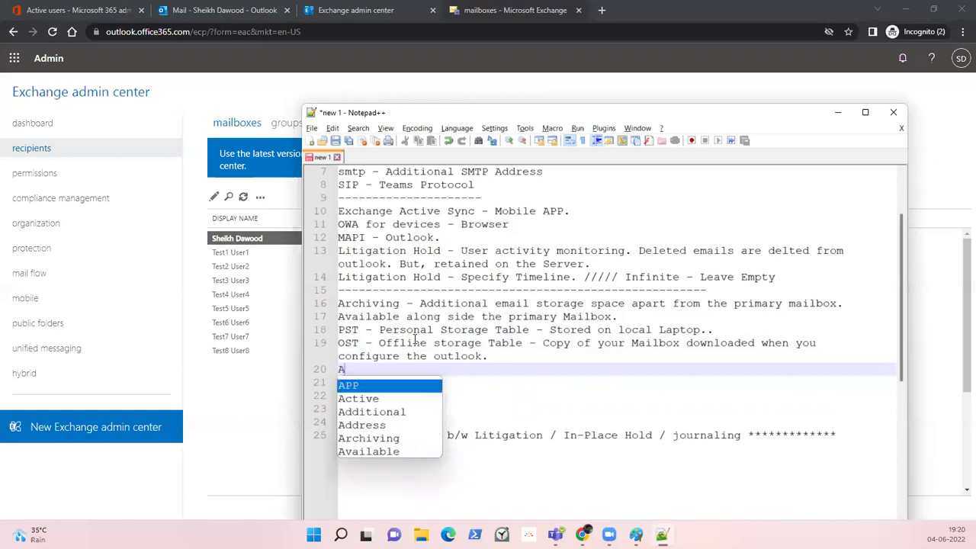
text(rchive -)
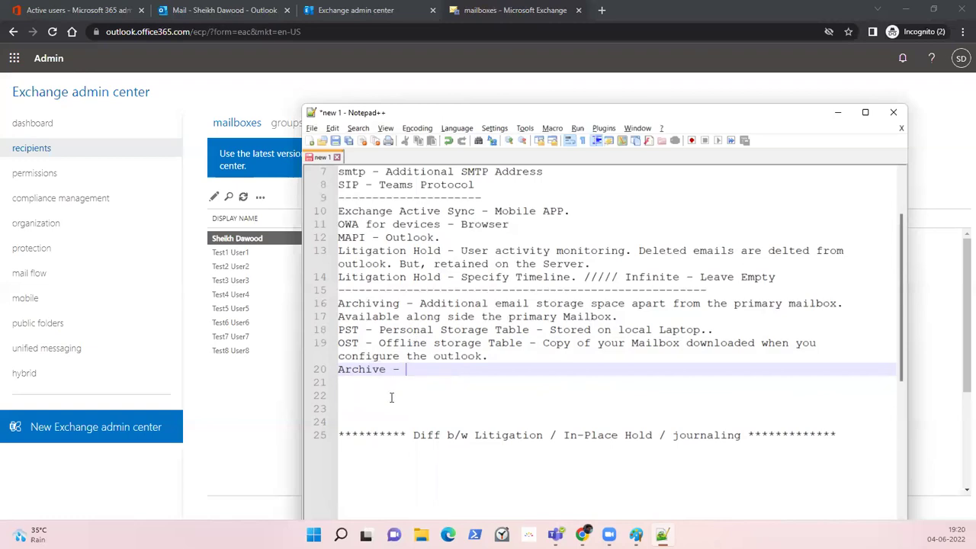
click(268, 414)
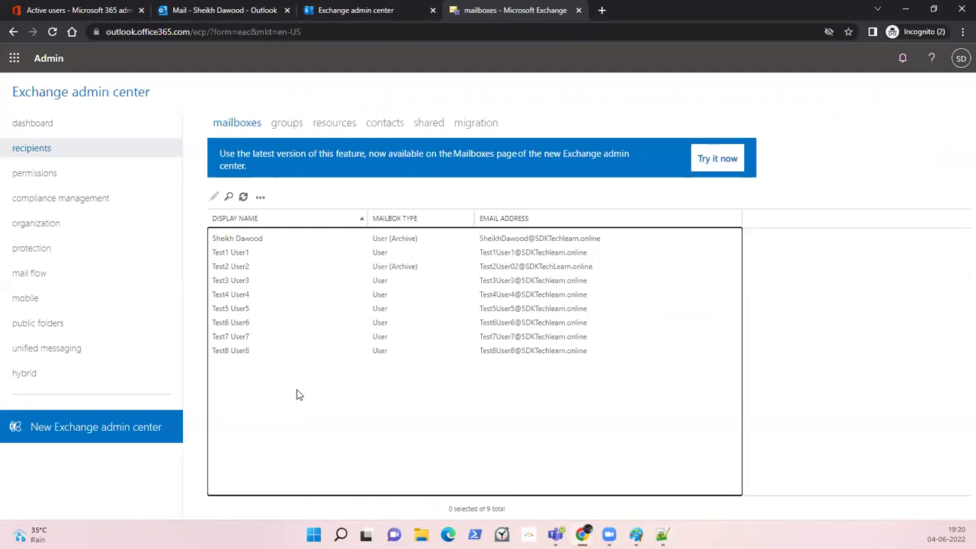
Reopen Test2 User2's mailbox settings after dismissing the saving-completed warning
double_click(256, 265)
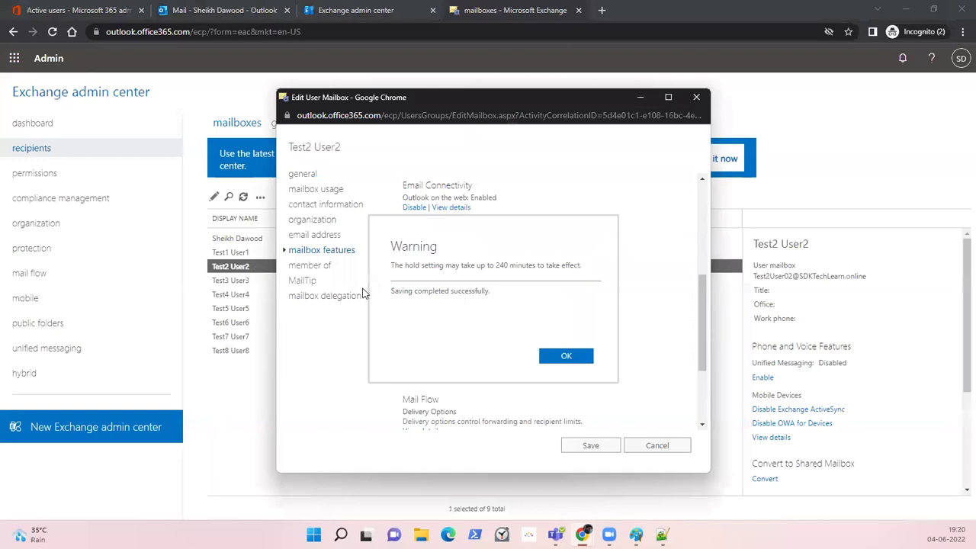
click(557, 357)
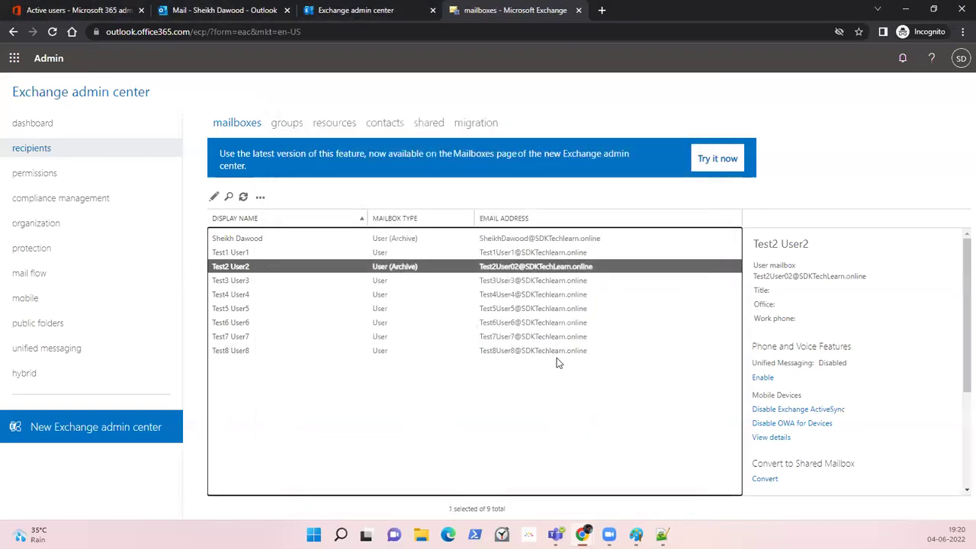
double_click(264, 272)
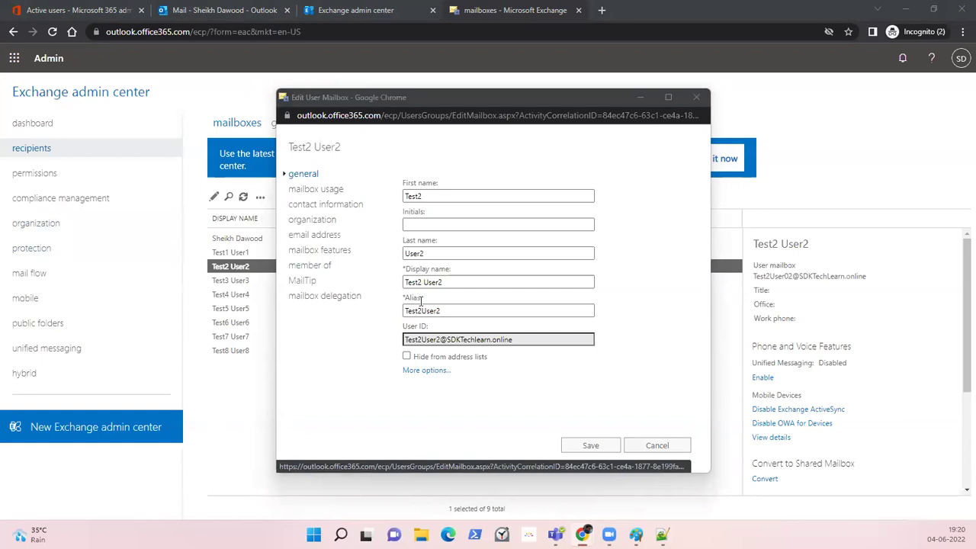
click(317, 261)
Show mailbox features past the hold warning and open delivery options: forwarding off, 500 recipients
click(317, 257)
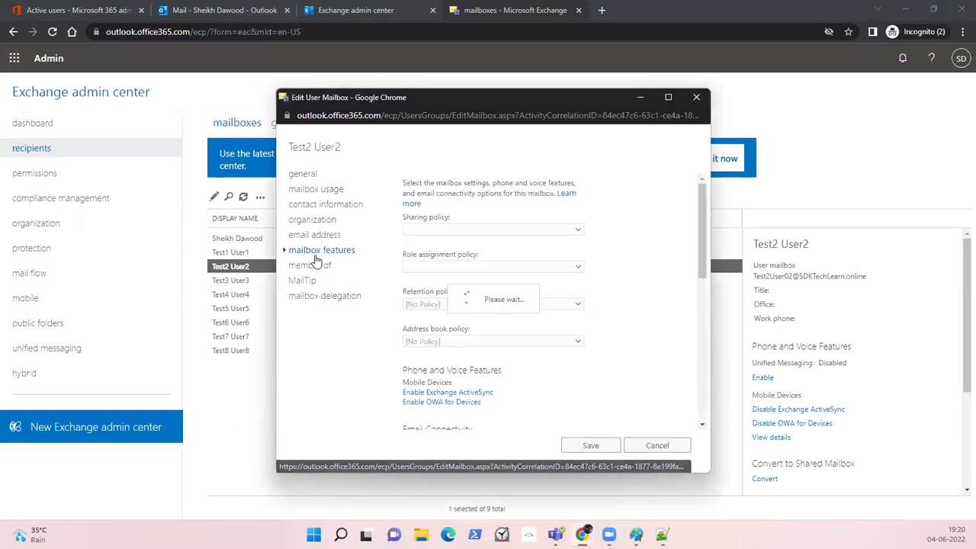
click(564, 357)
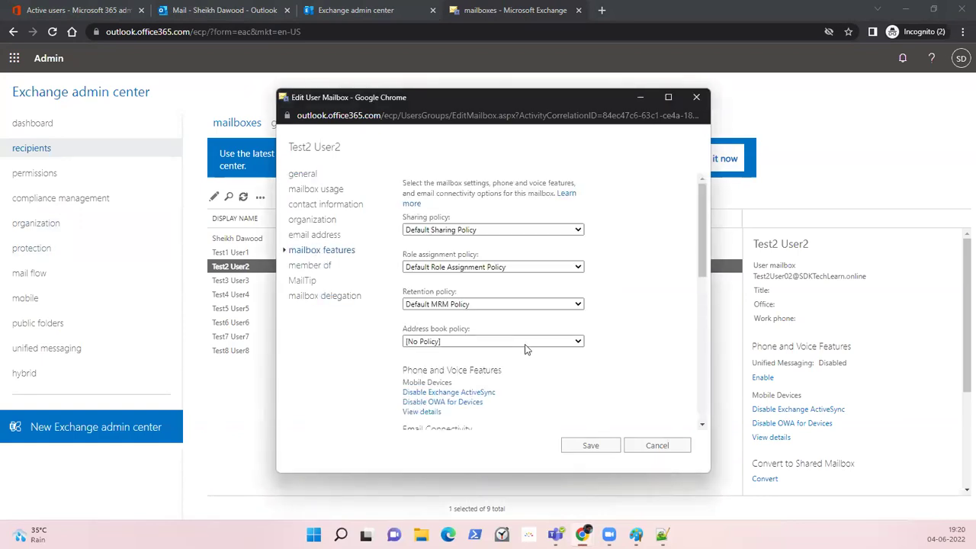
scroll(495, 340, down, 10)
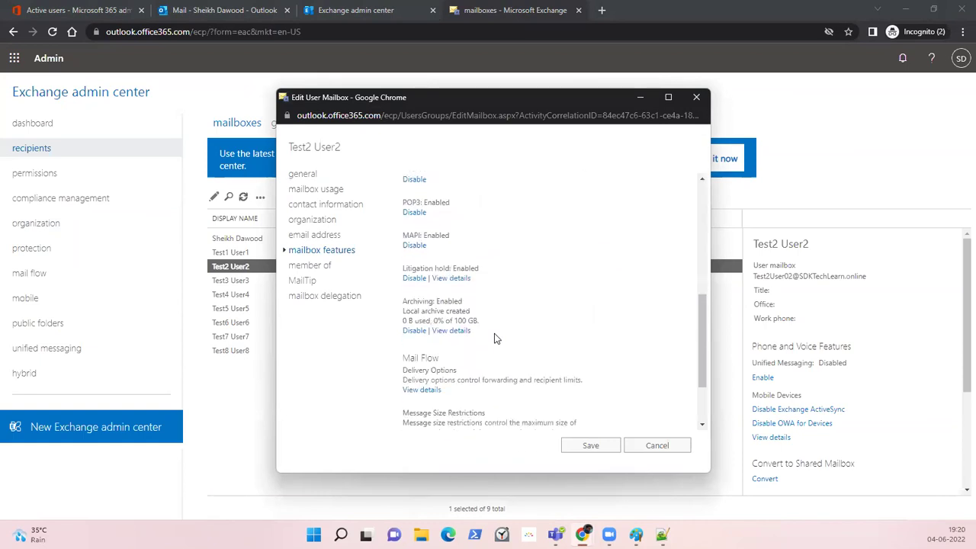
scroll(495, 339, down, 2)
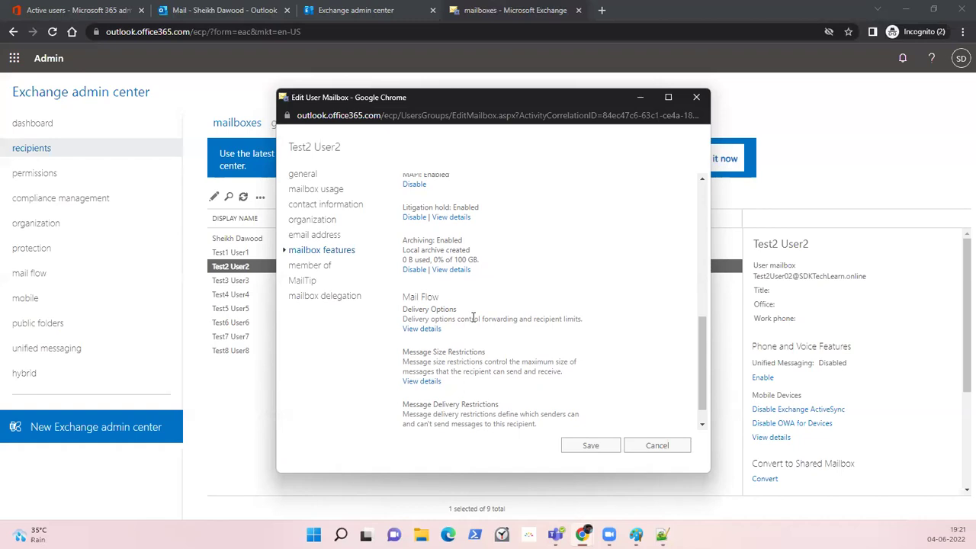
click(429, 333)
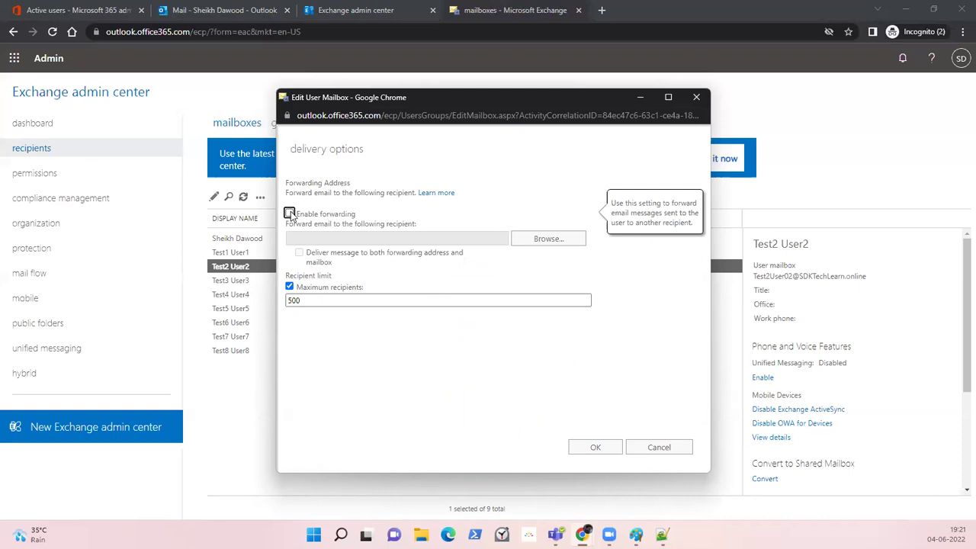
click(290, 213)
click(290, 213)
click(536, 241)
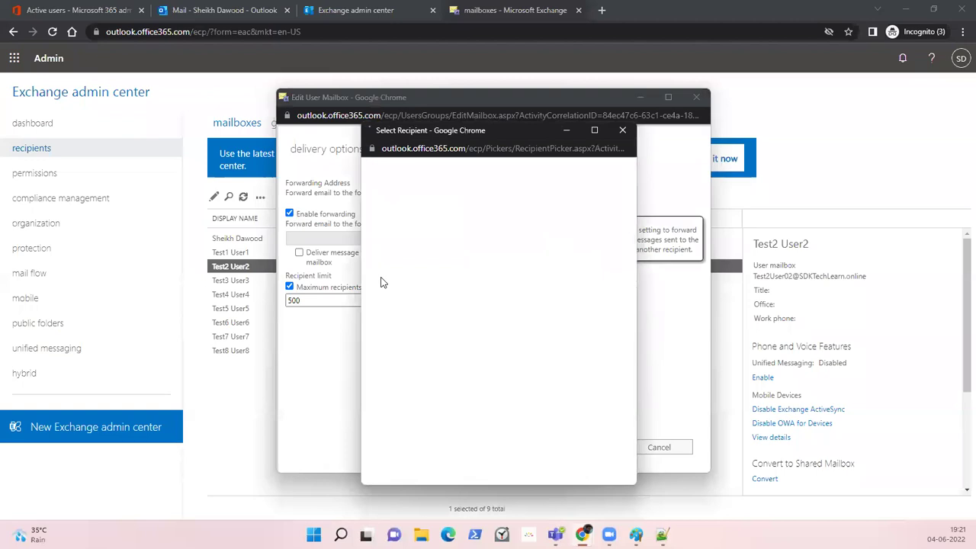
click(383, 287)
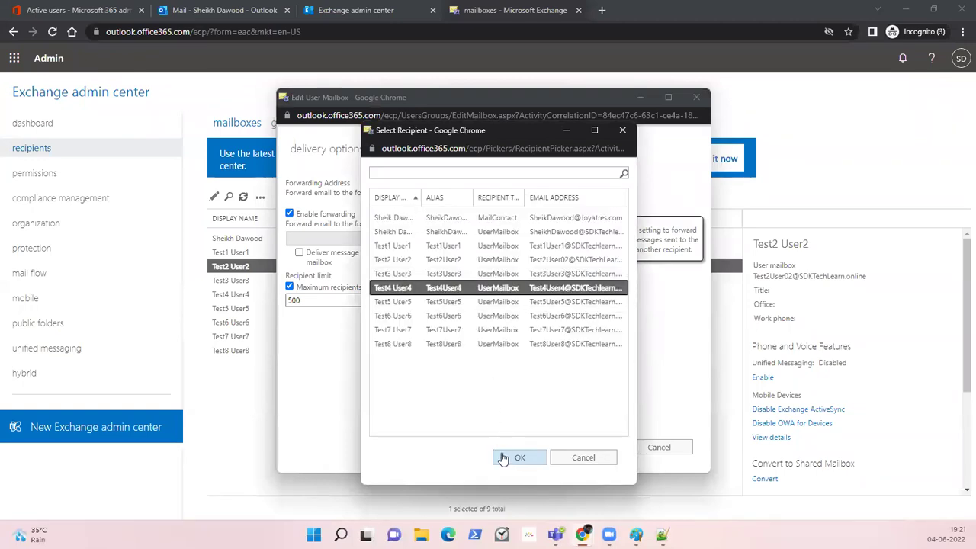
click(507, 457)
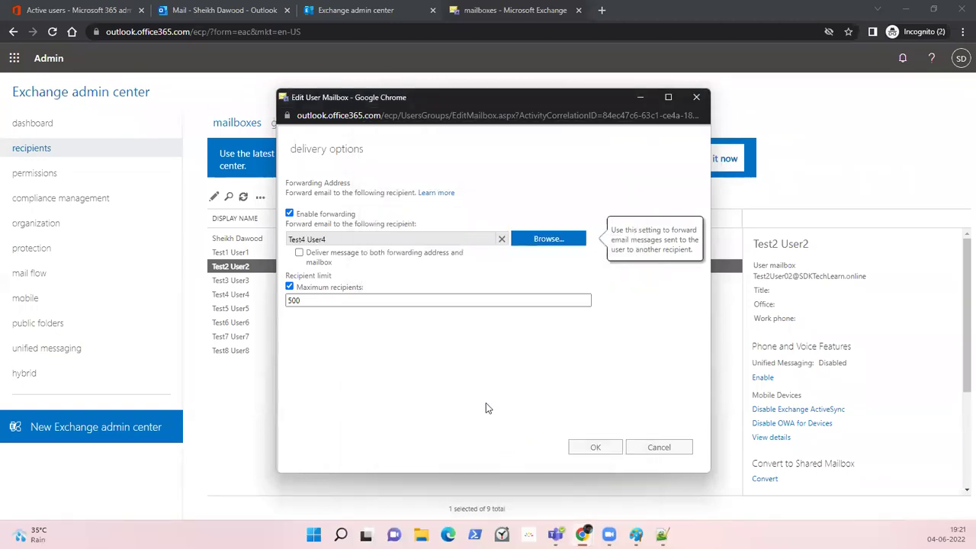
click(299, 254)
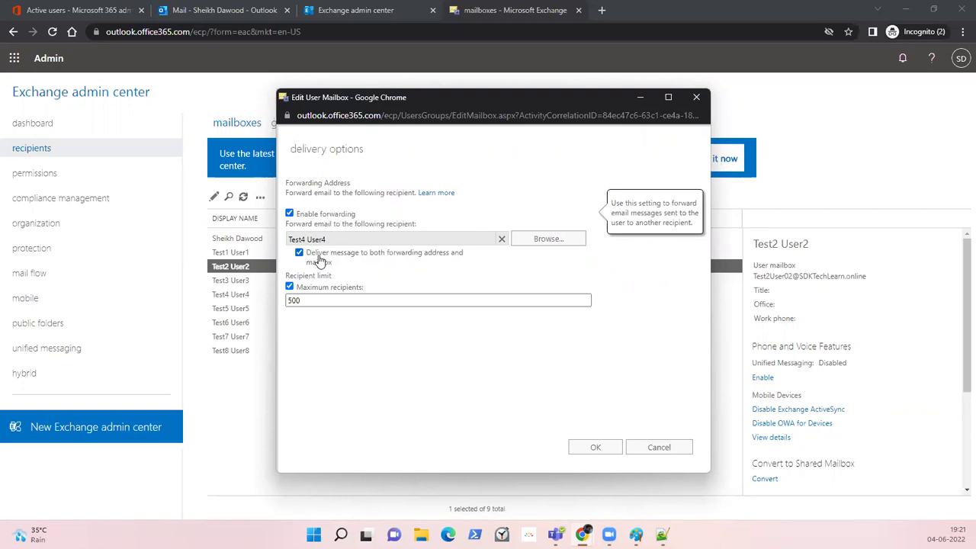
click(299, 253)
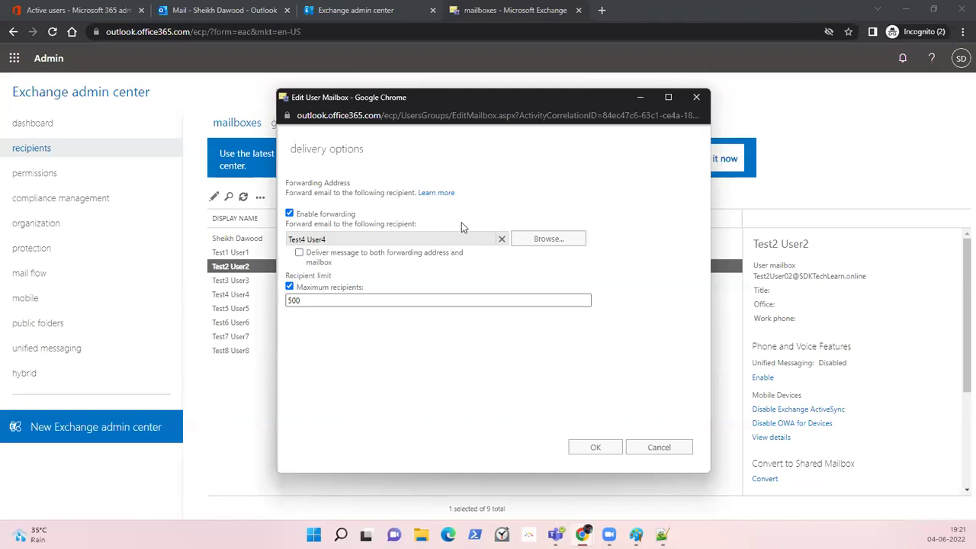
click(310, 258)
click(319, 301)
drag(319, 300, 287, 303)
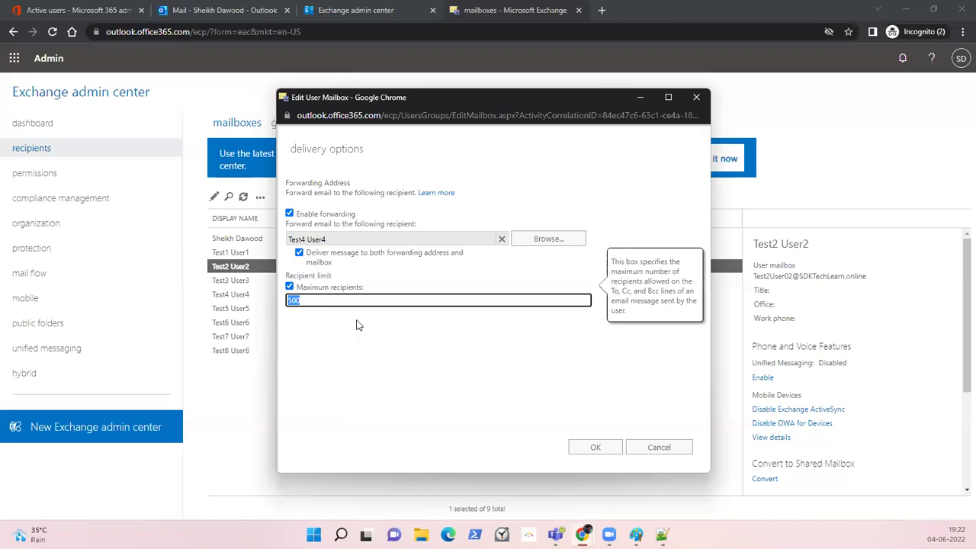
click(658, 447)
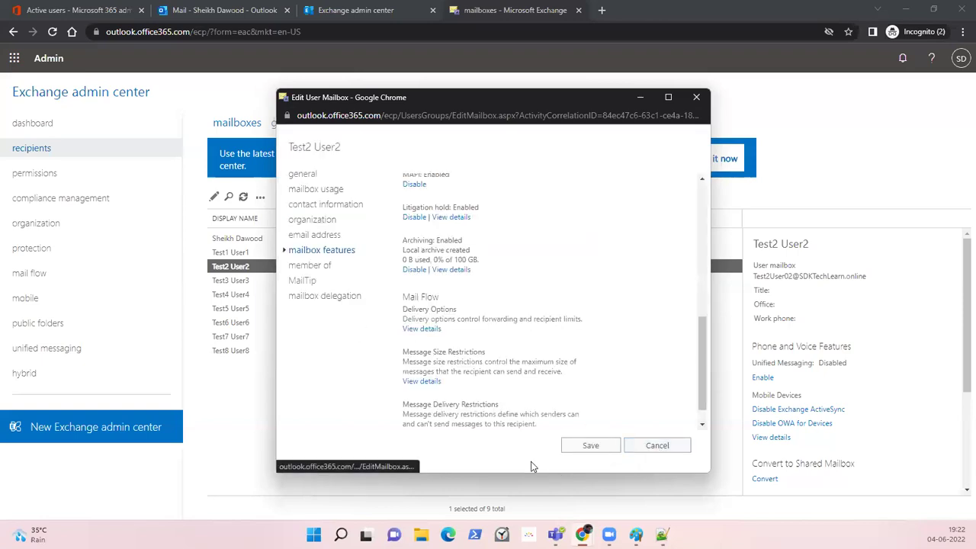
Add a dashed divider under 'Archive -' and the note 'Recipient Limit - Group - 520 Members'
click(662, 534)
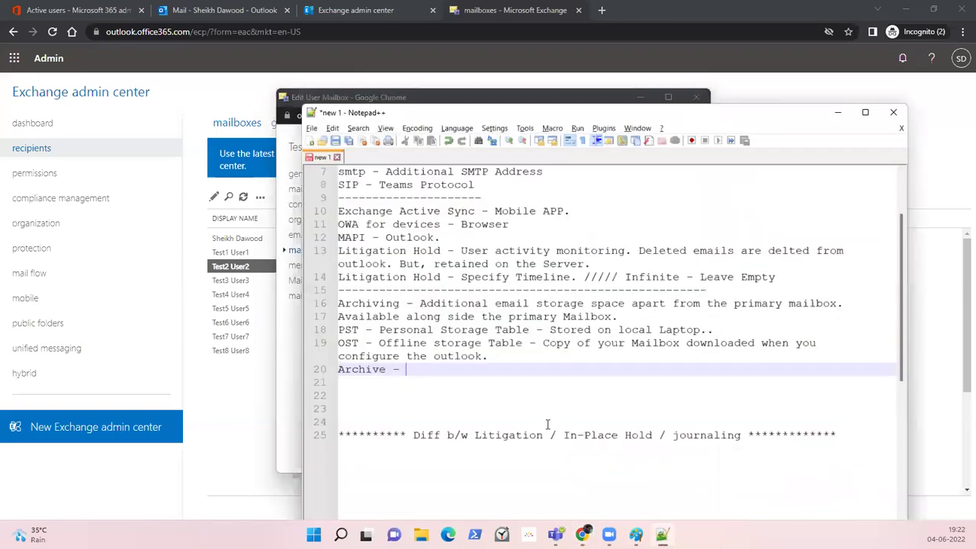
key(Return)
text(----------------)
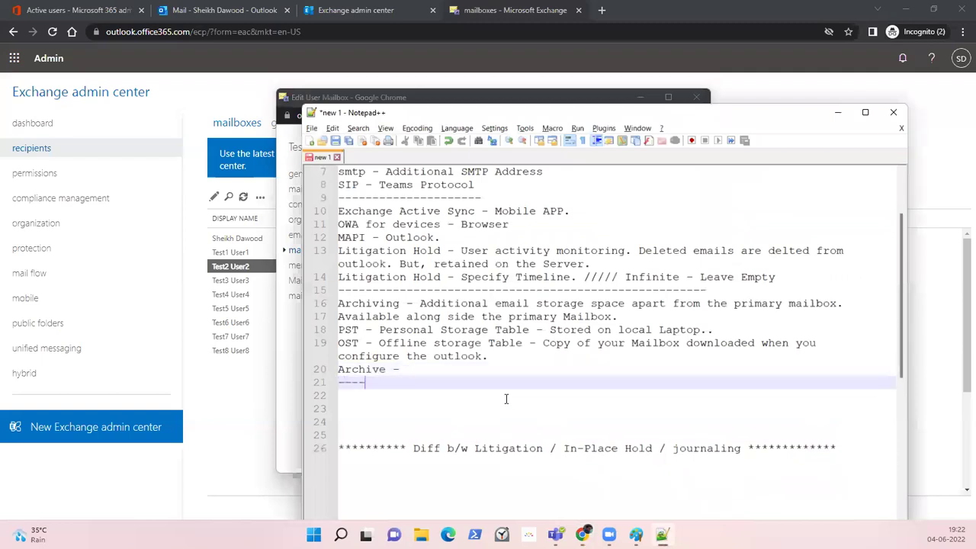
key(Return)
text(Recipient L)
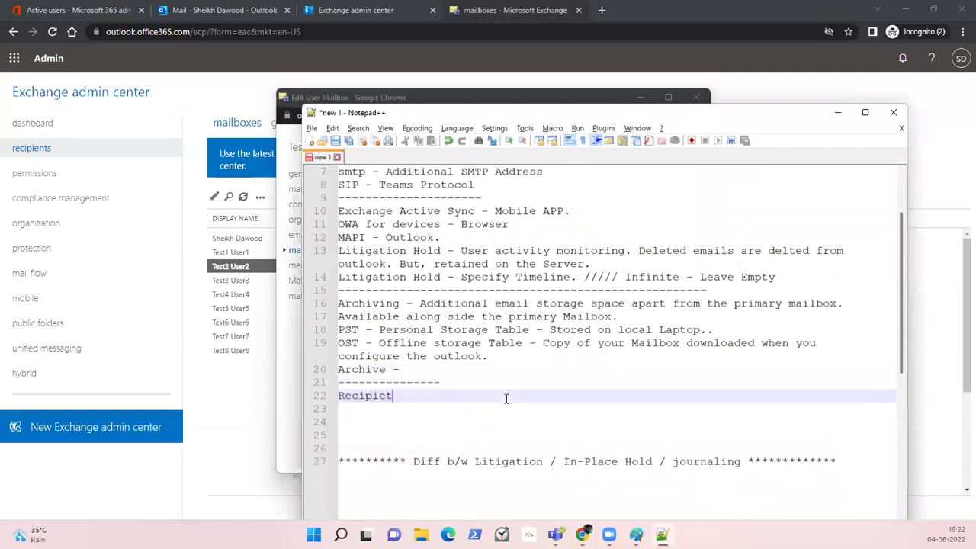
text(imit - Go)
text(urp)
key(BackSpace)
key(BackSpace)
key(BackSpace)
key(BackSpace)
text(roup - 520 Members)
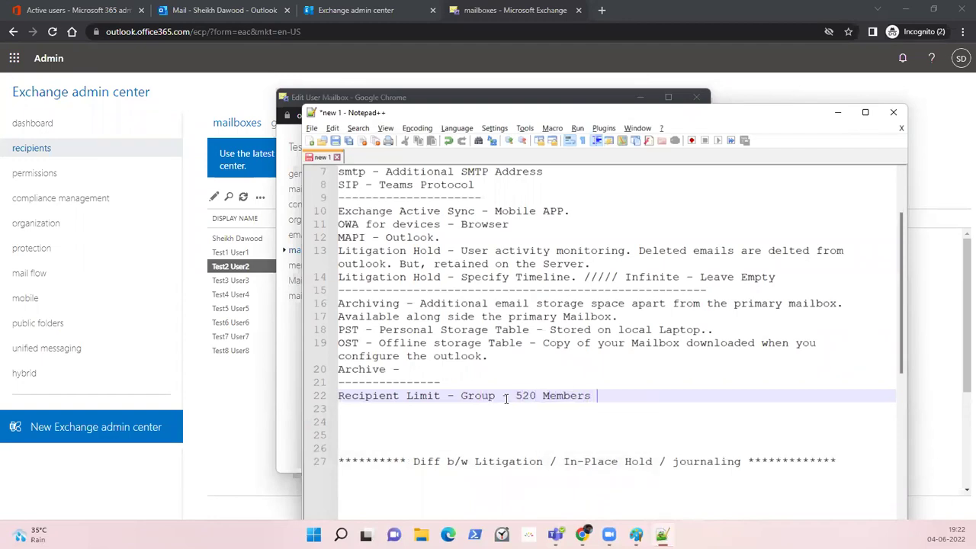
key(alt+Tab)
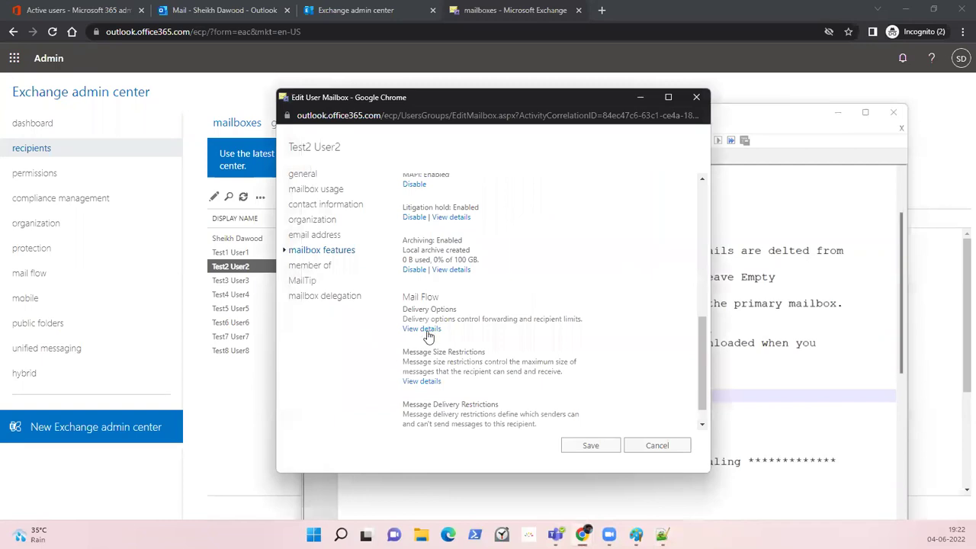
click(422, 329)
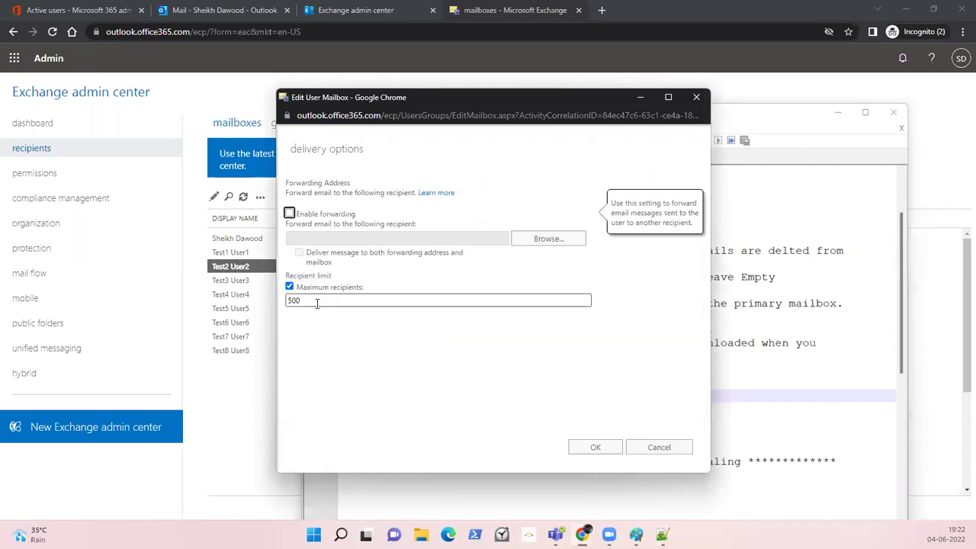
key(alt+Tab)
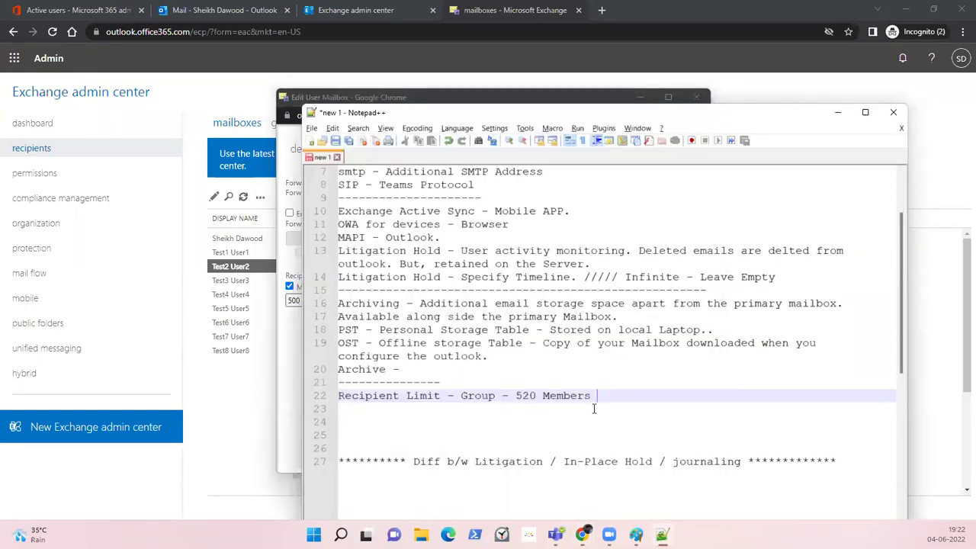
drag(614, 395, 505, 393)
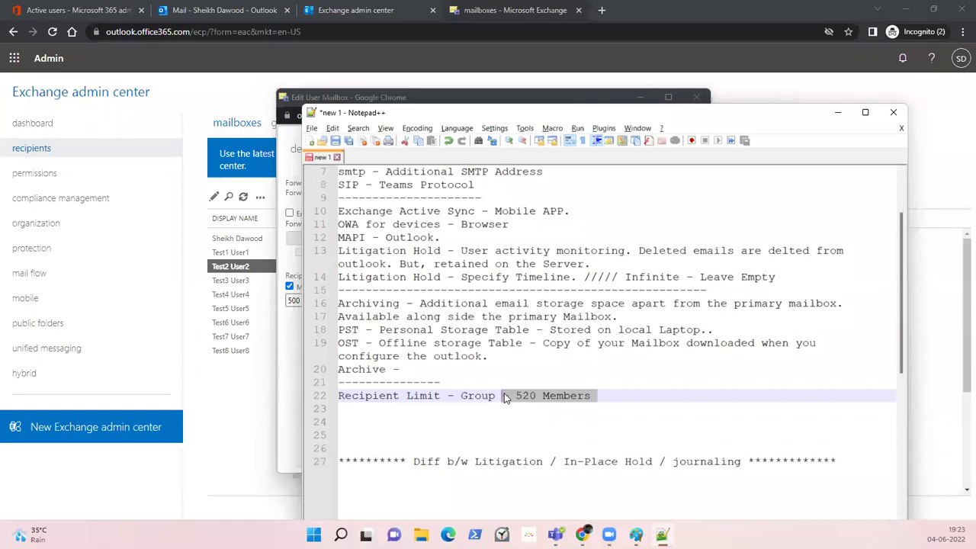
click(576, 396)
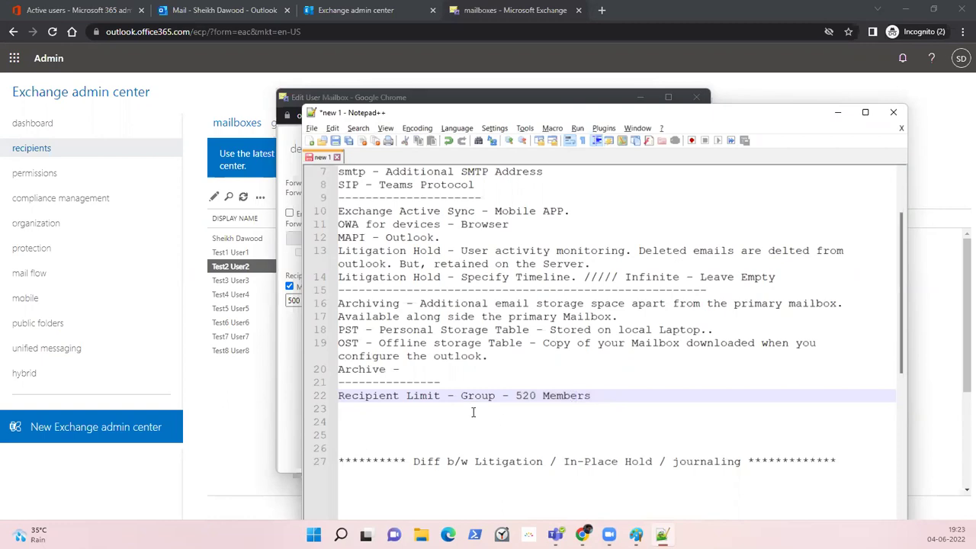
drag(461, 395, 599, 402)
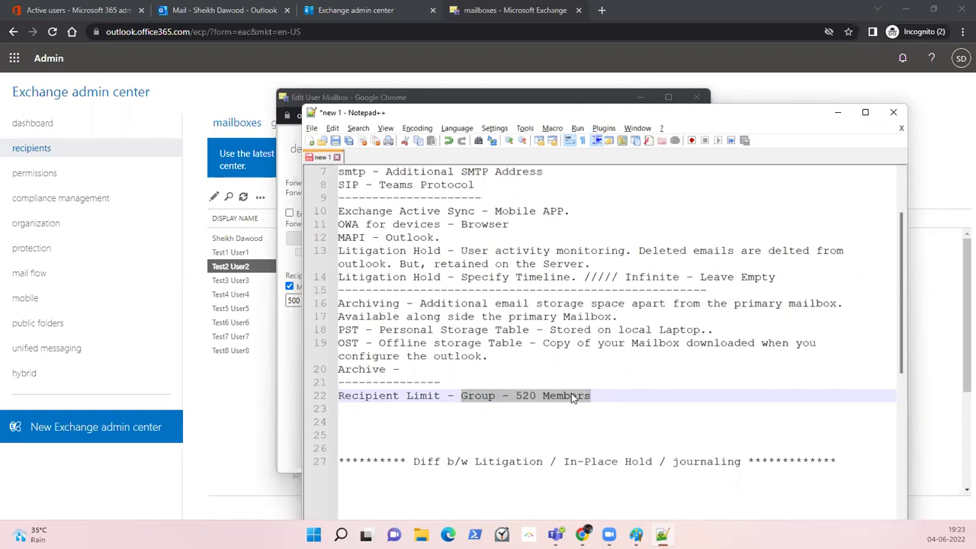
key(alt+Tab)
click(329, 302)
double_click(293, 302)
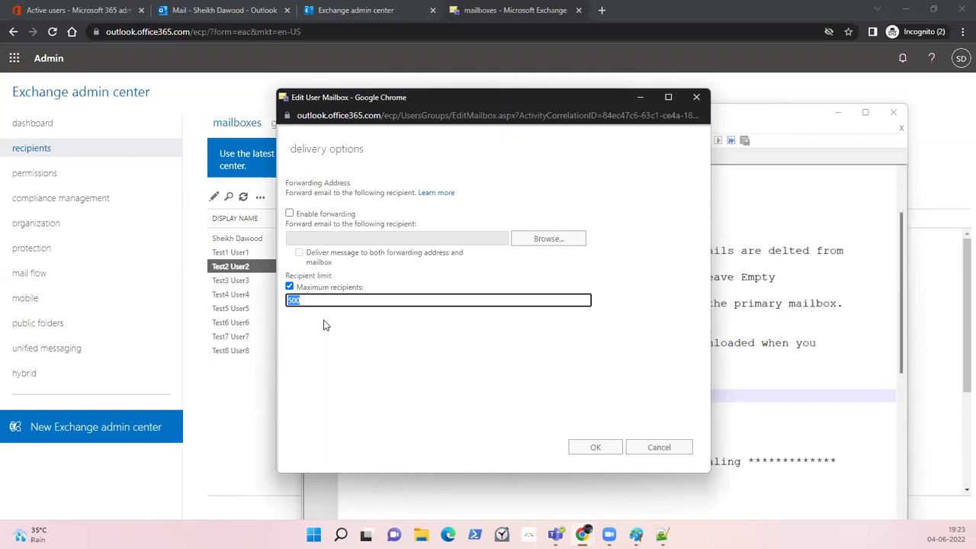
key(alt+Tab)
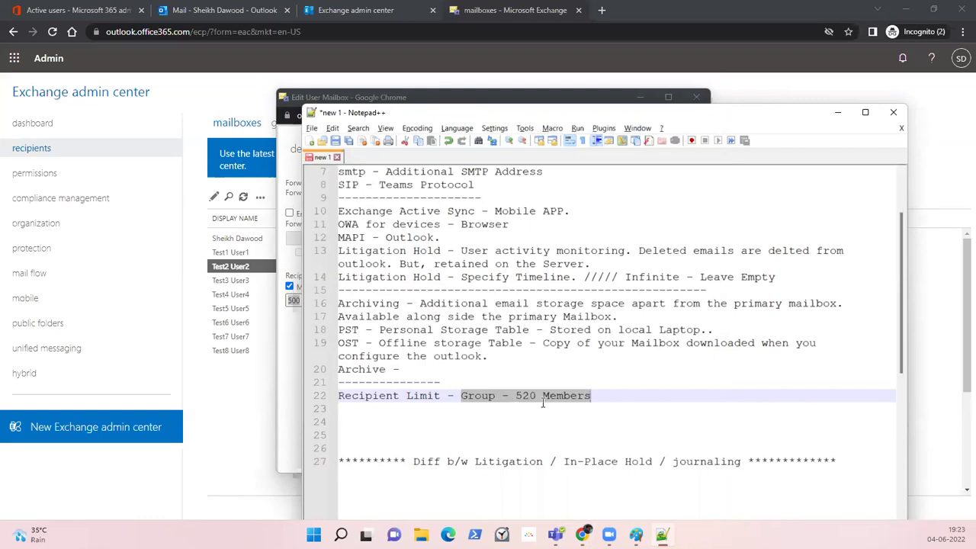
click(603, 398)
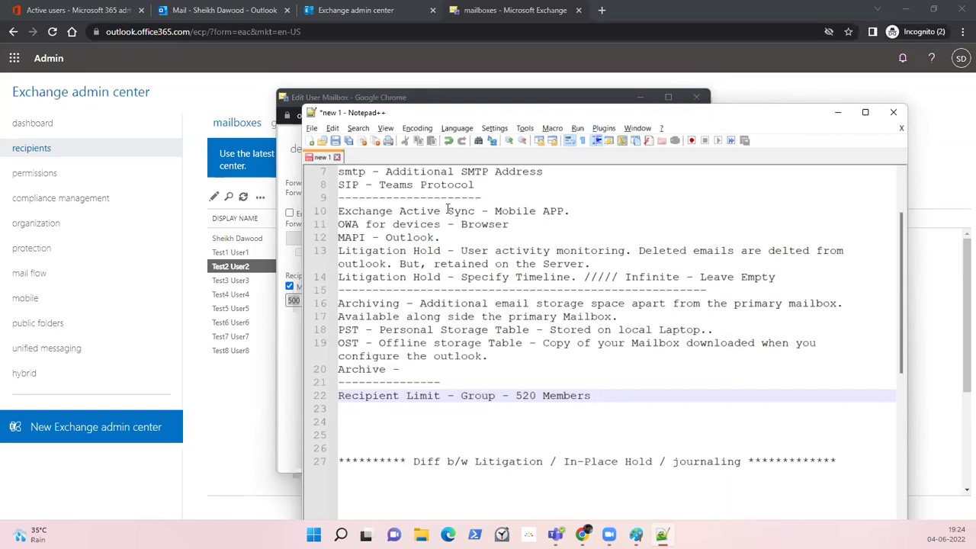
Rearrange the windows and add a dashed divider under the Recipient Limit note on line 22
drag(379, 118, 484, 134)
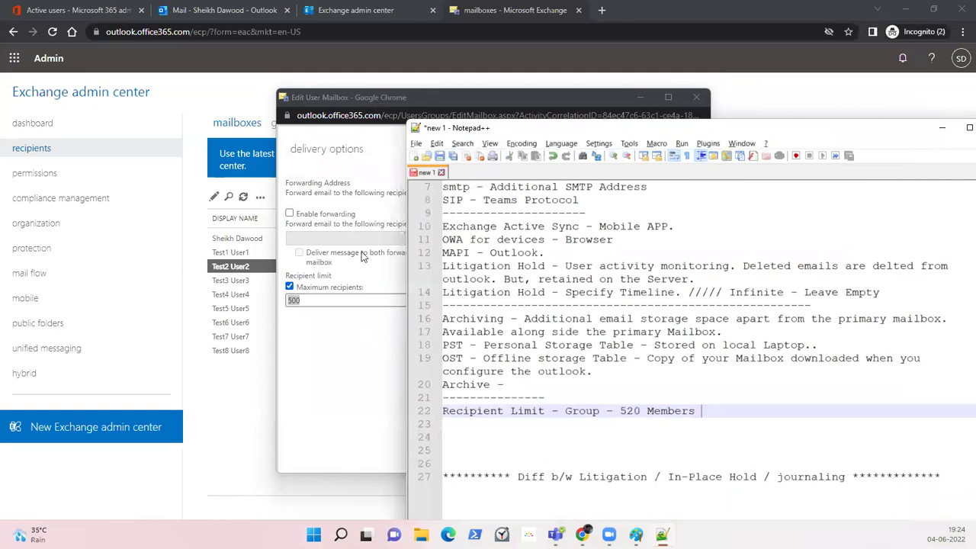
click(338, 98)
drag(338, 98, 432, 103)
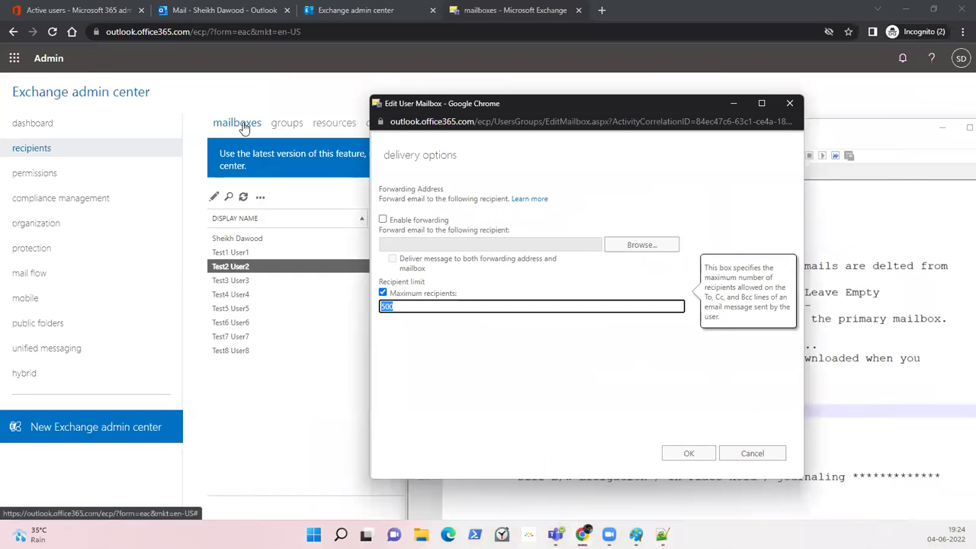
click(859, 414)
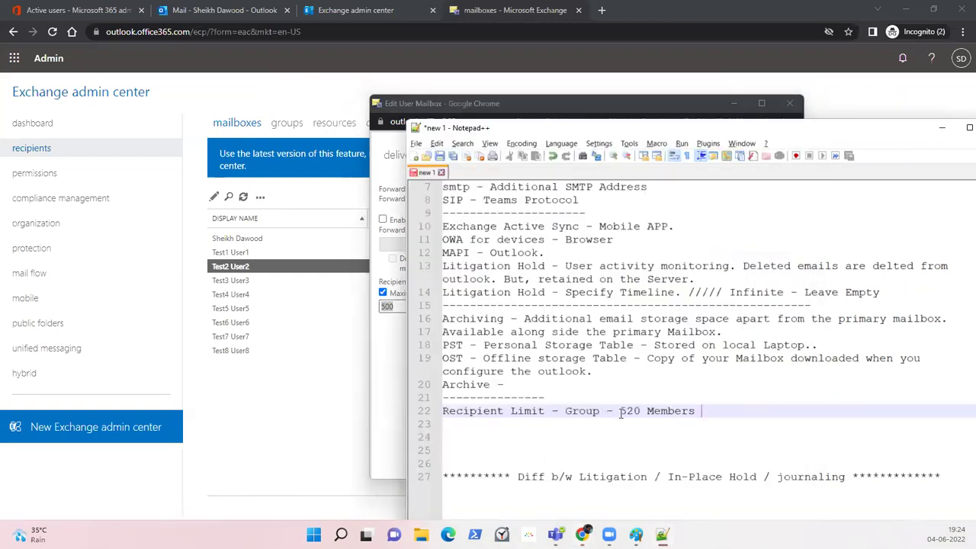
drag(619, 412, 637, 418)
click(707, 413)
key(Return)
text(----------------------)
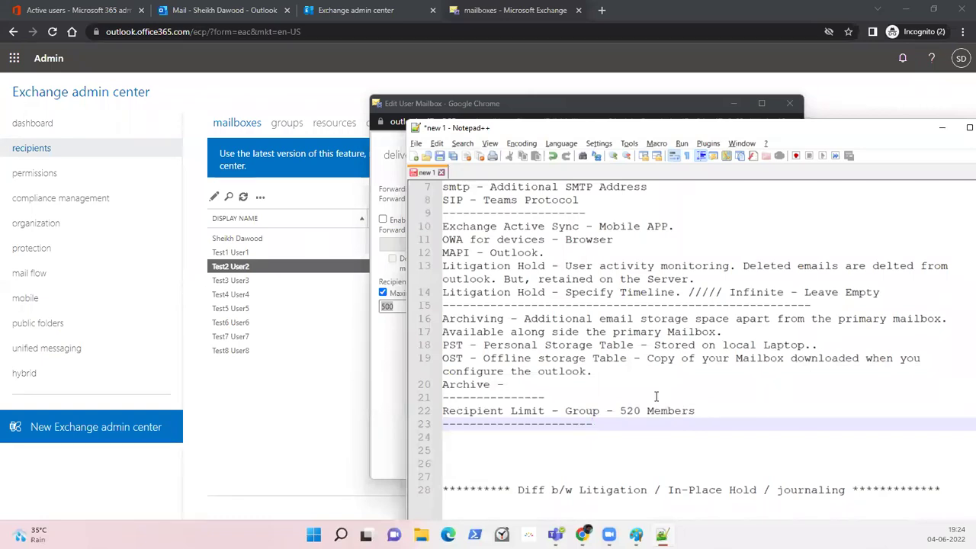
Add seven dashes to the line 21 divider and cancel the delivery options page
click(395, 382)
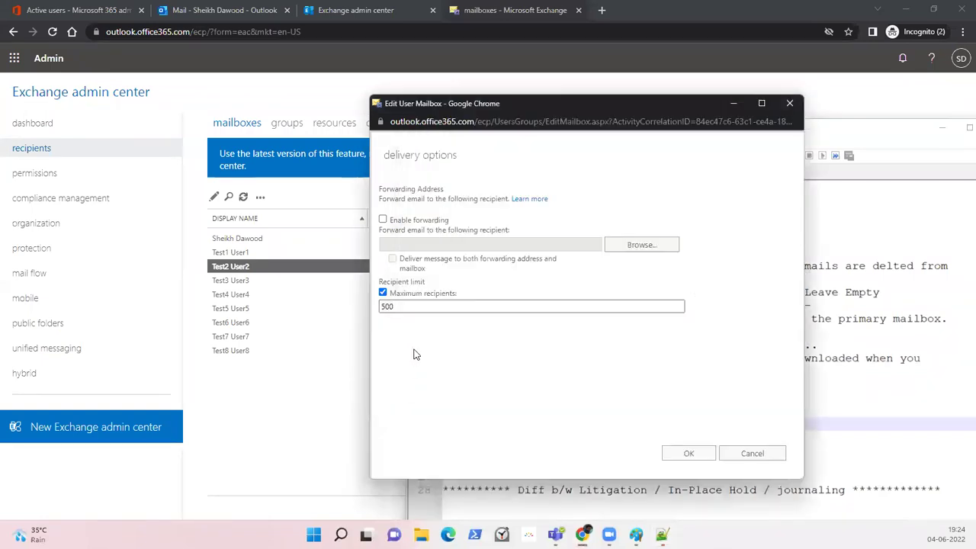
click(821, 412)
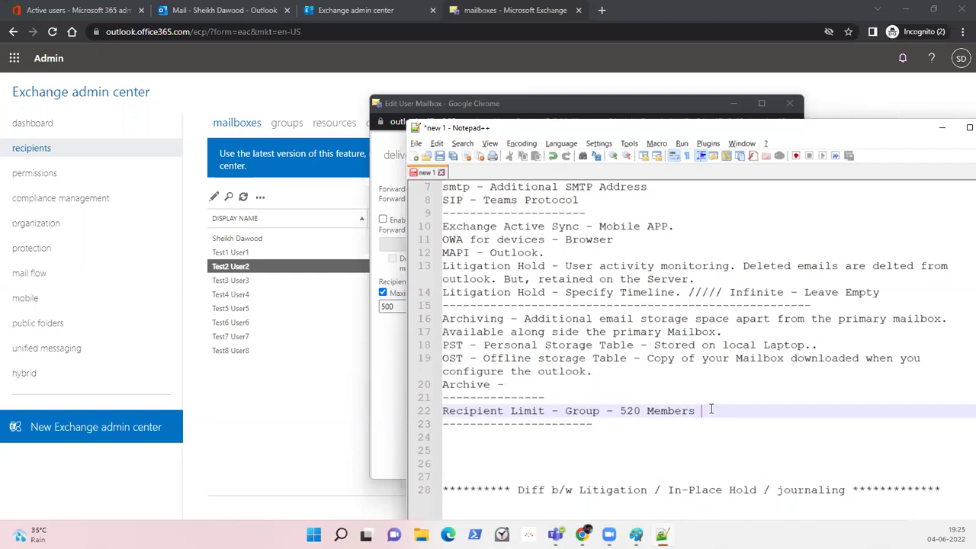
click(577, 398)
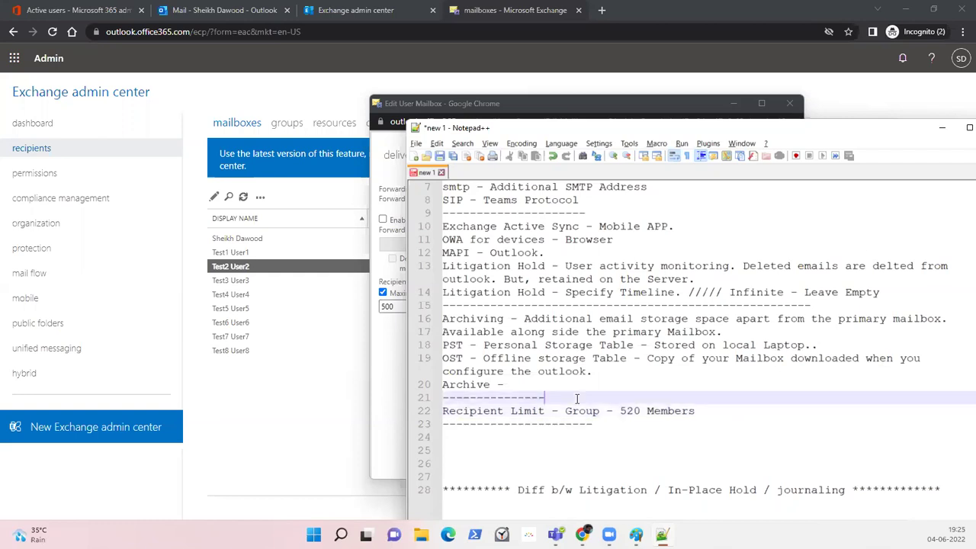
text(-------)
click(402, 368)
click(744, 453)
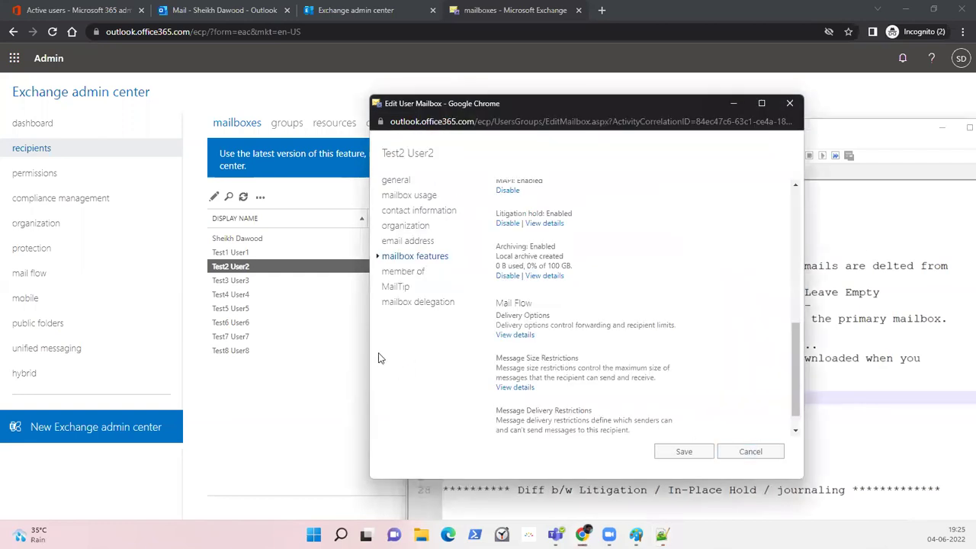
Open message size restrictions and check the 35840 KB sent and 36864 KB received limits
click(515, 387)
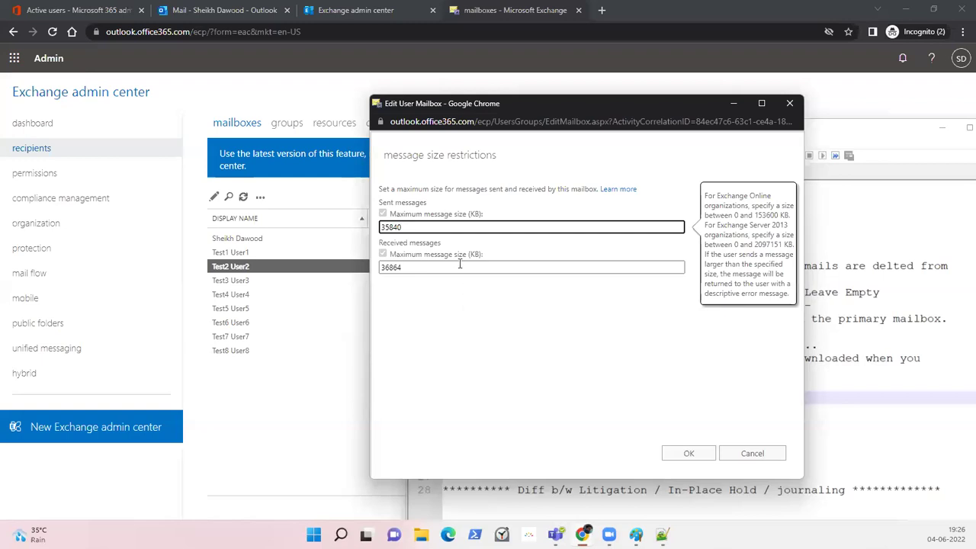
drag(423, 227, 350, 227)
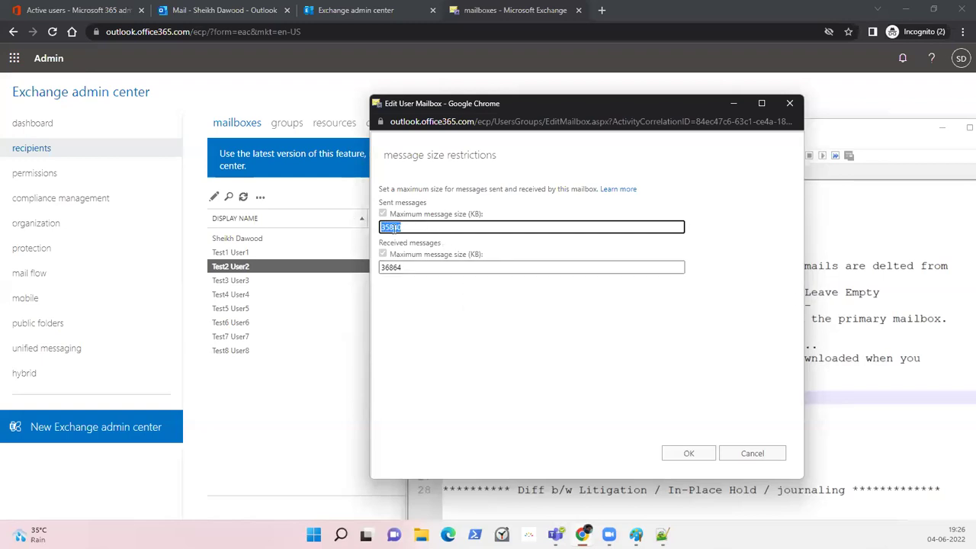
drag(418, 268, 367, 268)
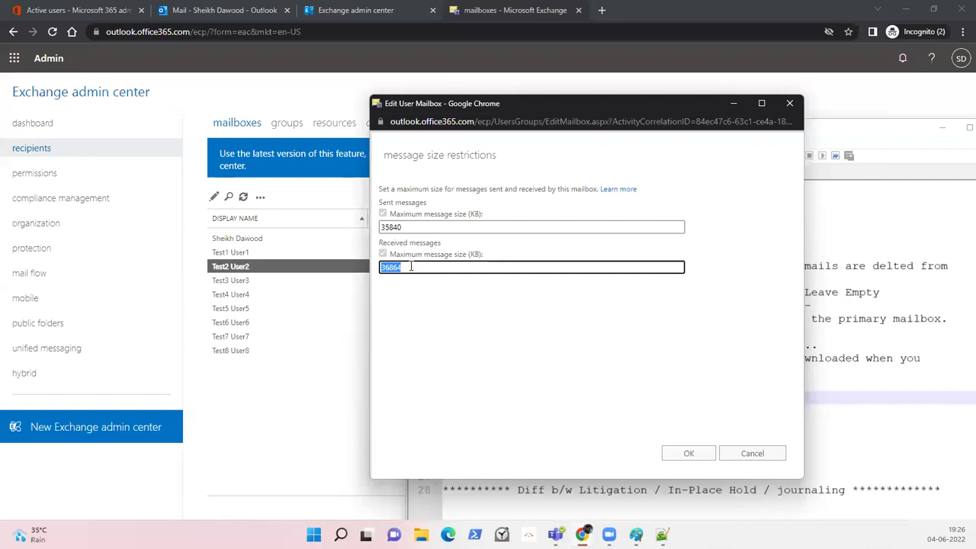
drag(409, 227, 381, 227)
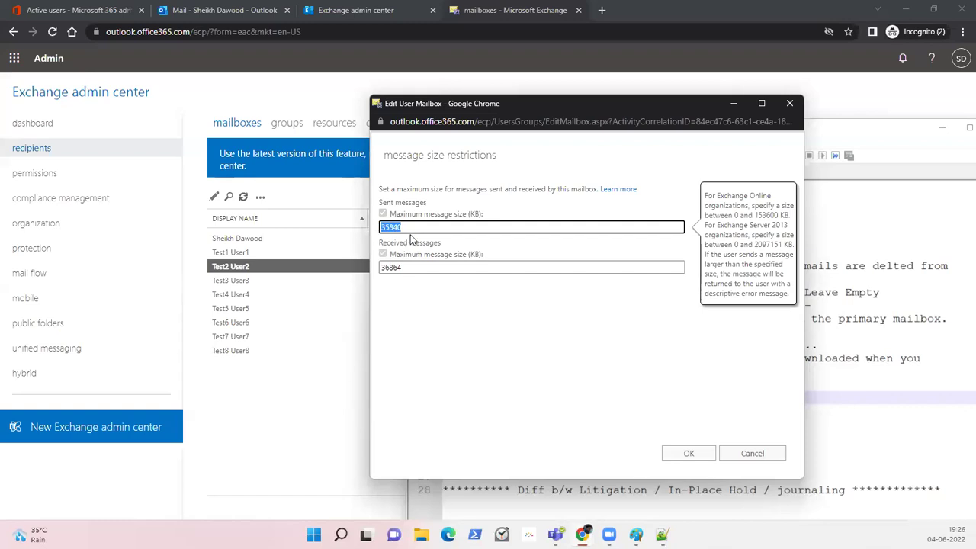
drag(485, 109, 596, 128)
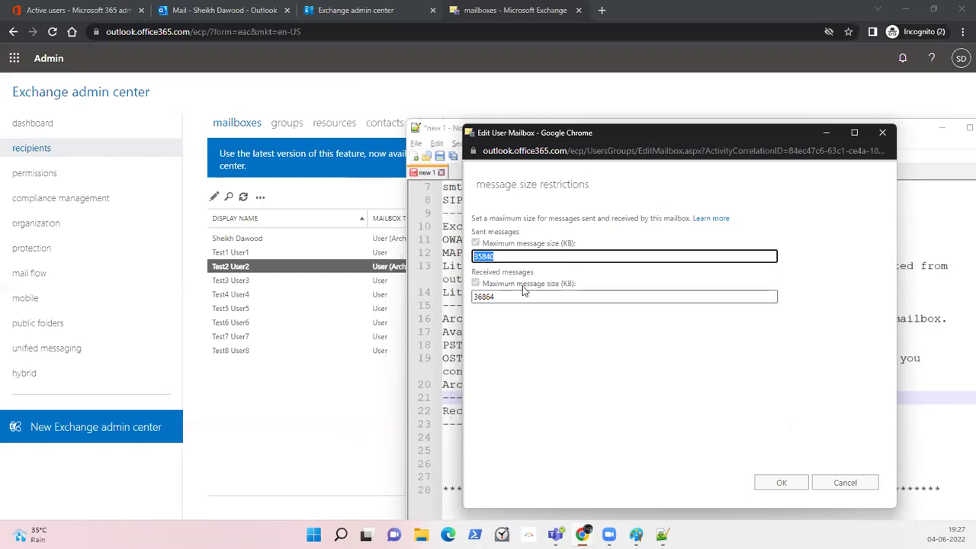
click(602, 257)
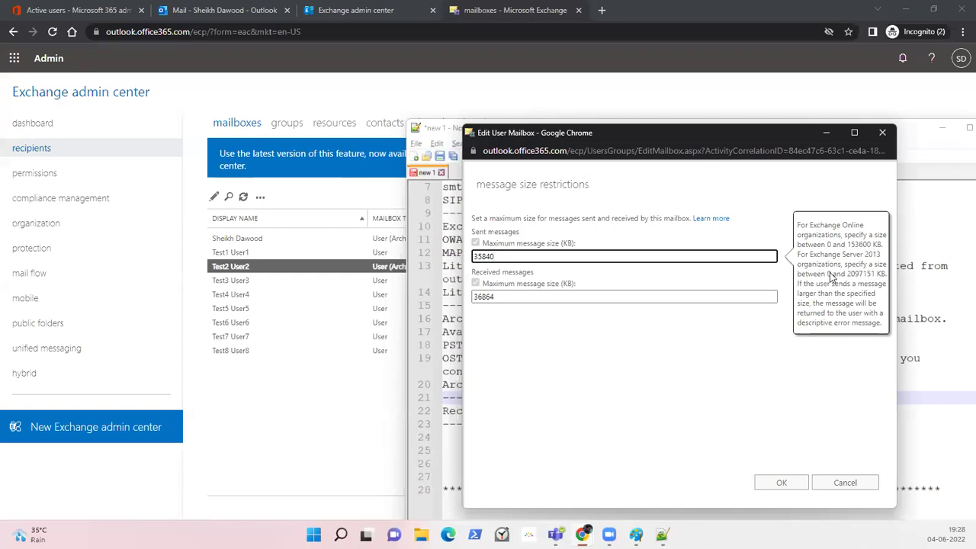
drag(504, 261, 465, 259)
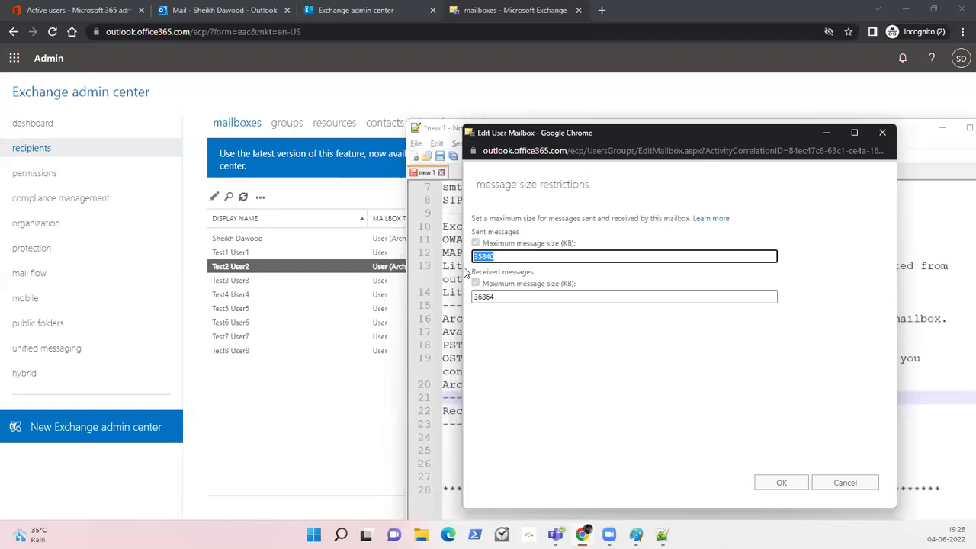
Confirm the message size restrictions unchanged at 35840 KB sent and 36864 KB received
drag(521, 135, 534, 135)
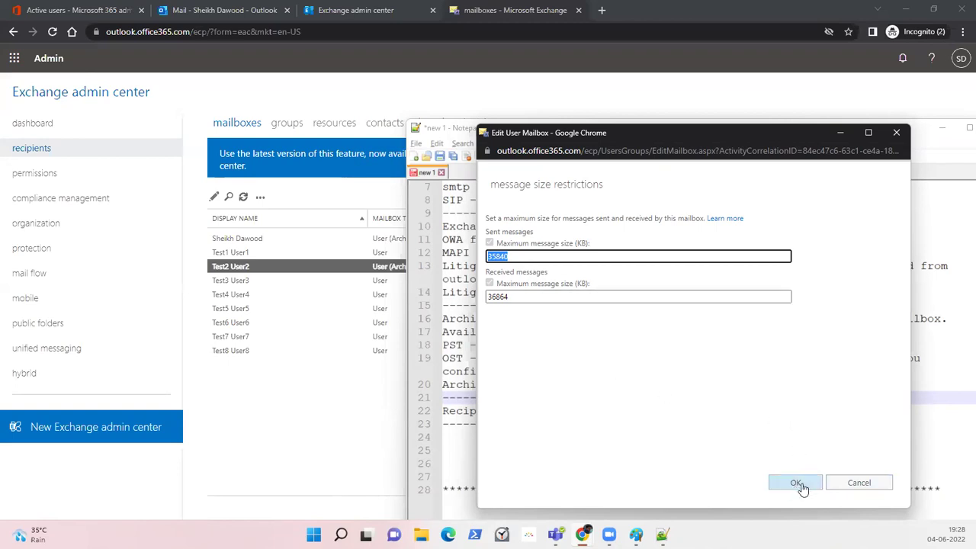
click(796, 483)
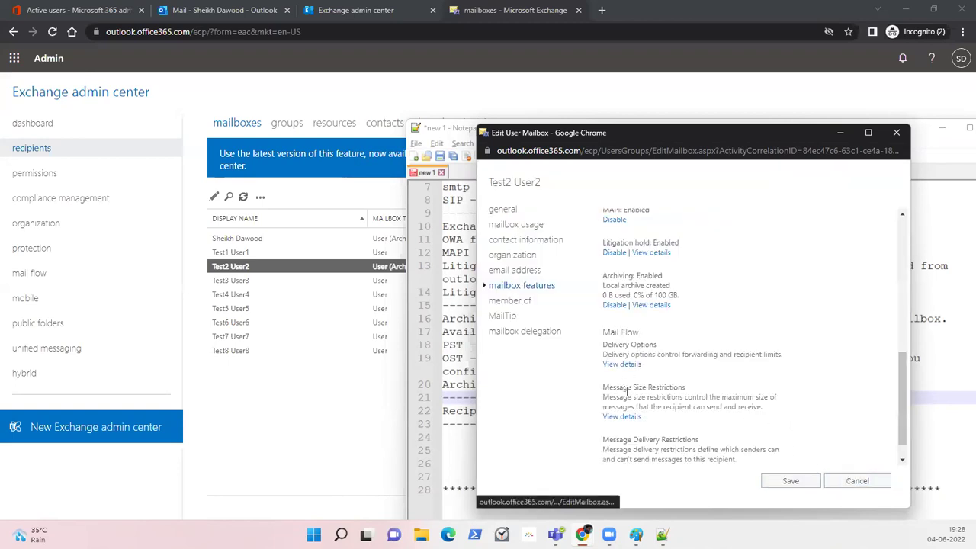
Open message delivery restrictions and choose 'Only senders in the following list'
scroll(627, 391, down, 1)
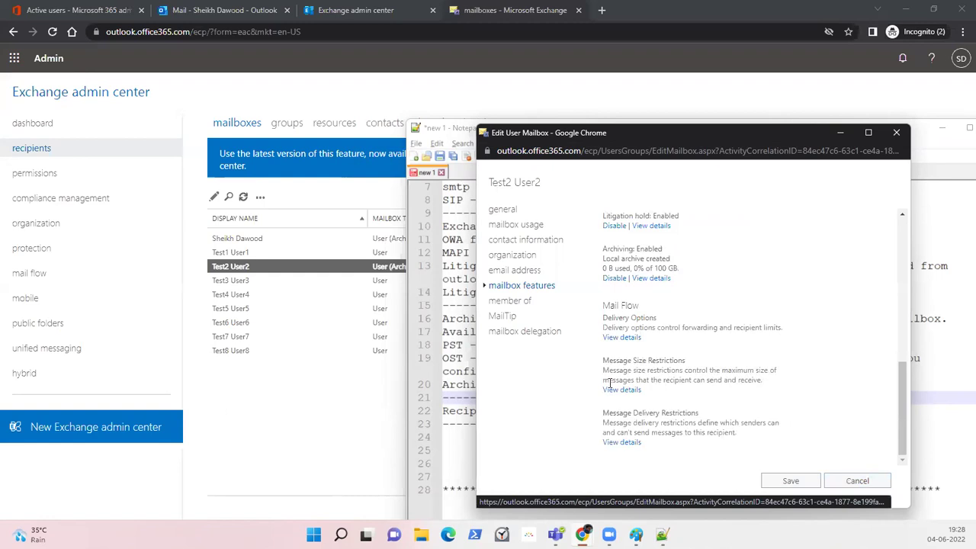
click(624, 442)
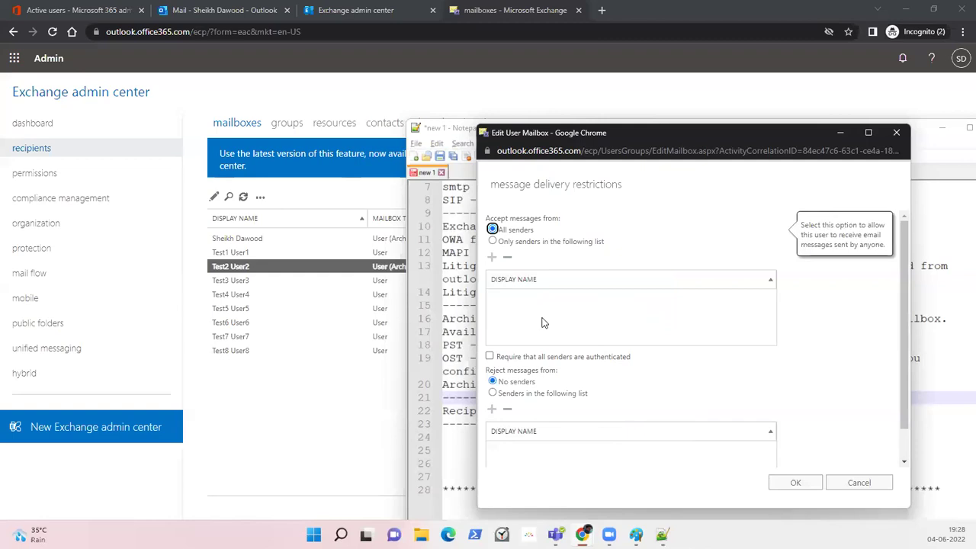
click(493, 241)
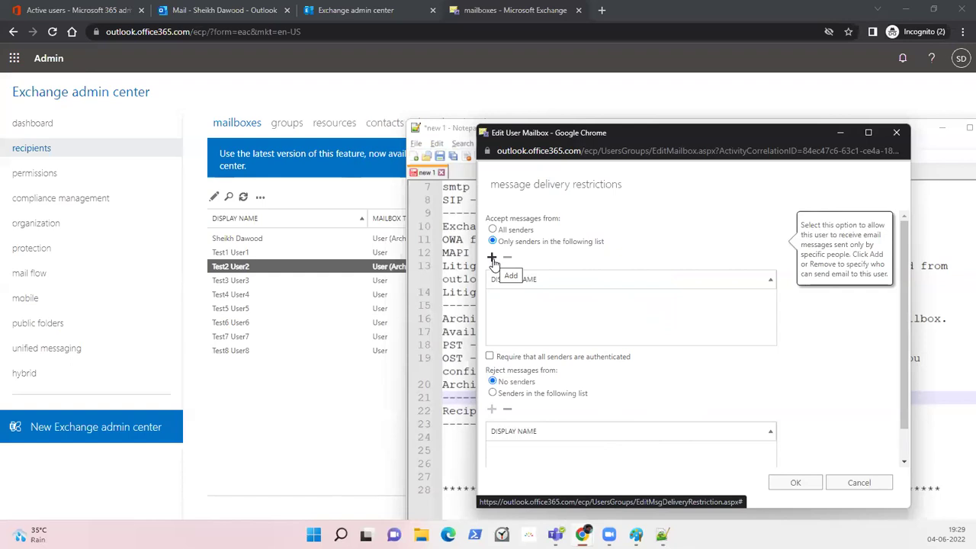
click(492, 258)
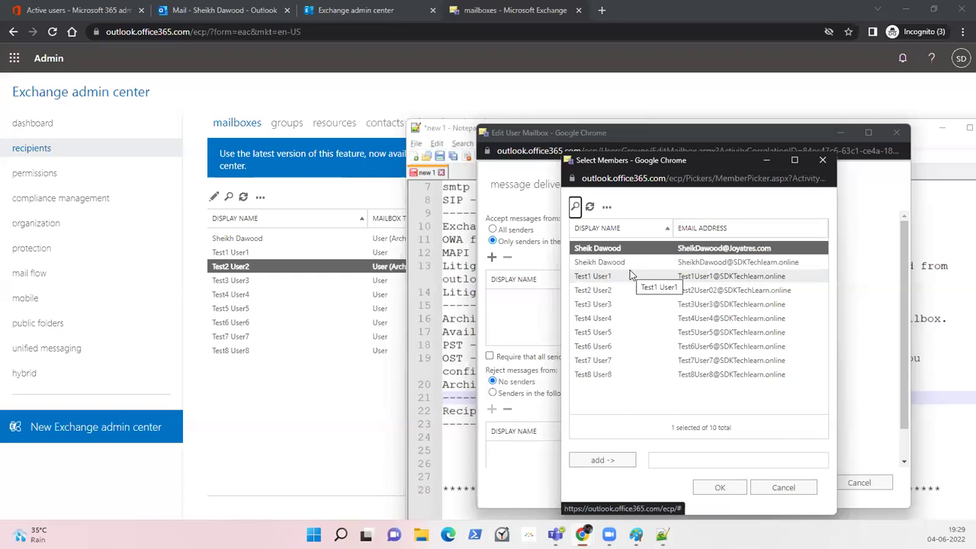
click(783, 488)
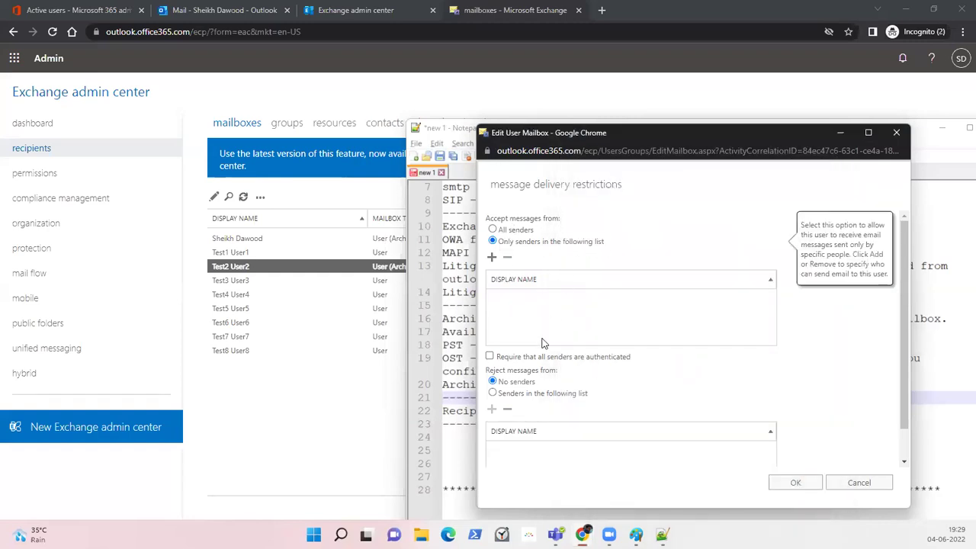
scroll(543, 343, down, 1)
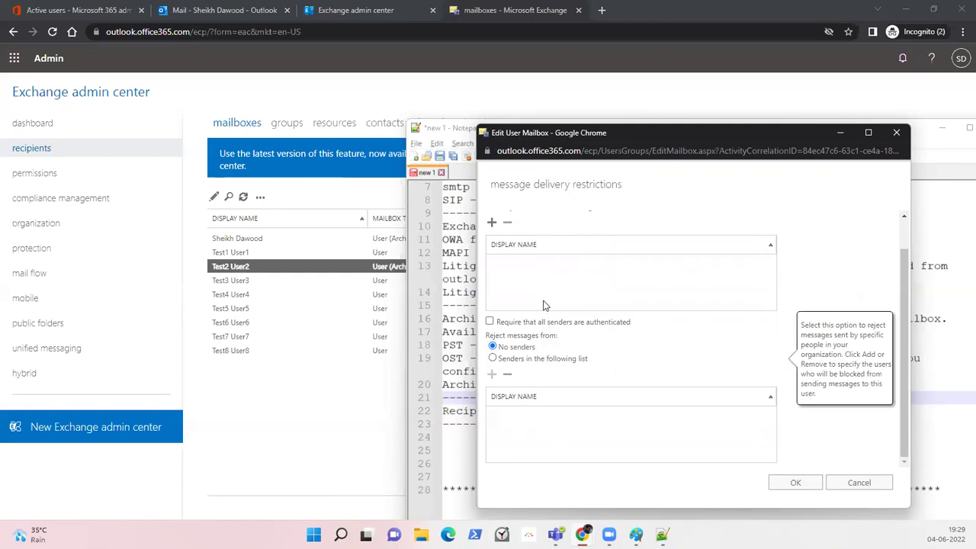
scroll(543, 305, up, 2)
scroll(544, 364, down, 2)
scroll(543, 363, up, 1)
scroll(543, 358, down, 1)
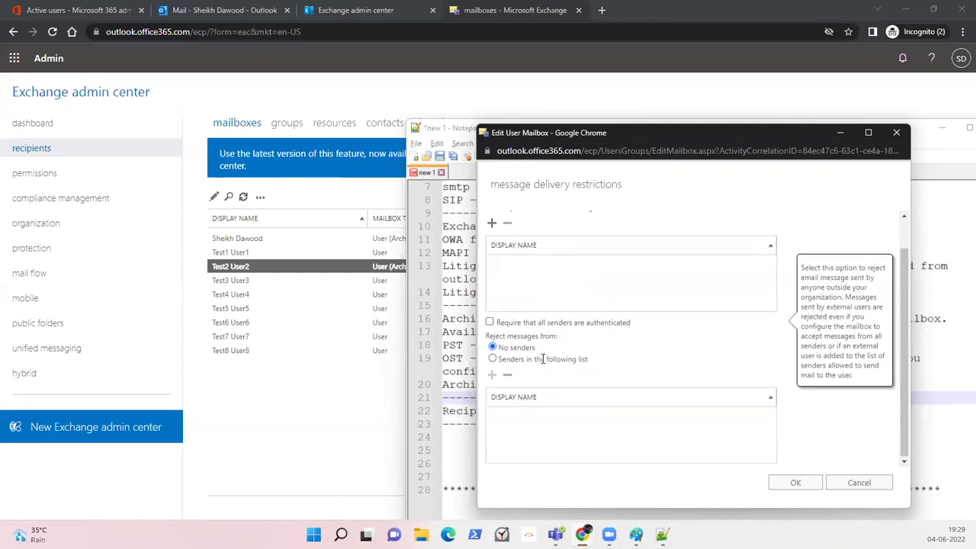
Cancel the delivery restrictions and view the 'member of' page showing the Joyatres group
click(846, 485)
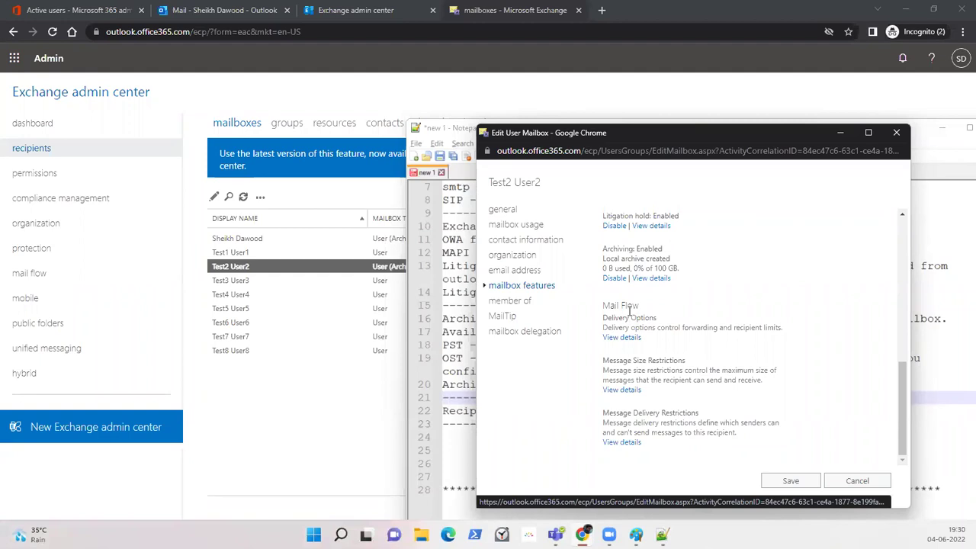
click(522, 306)
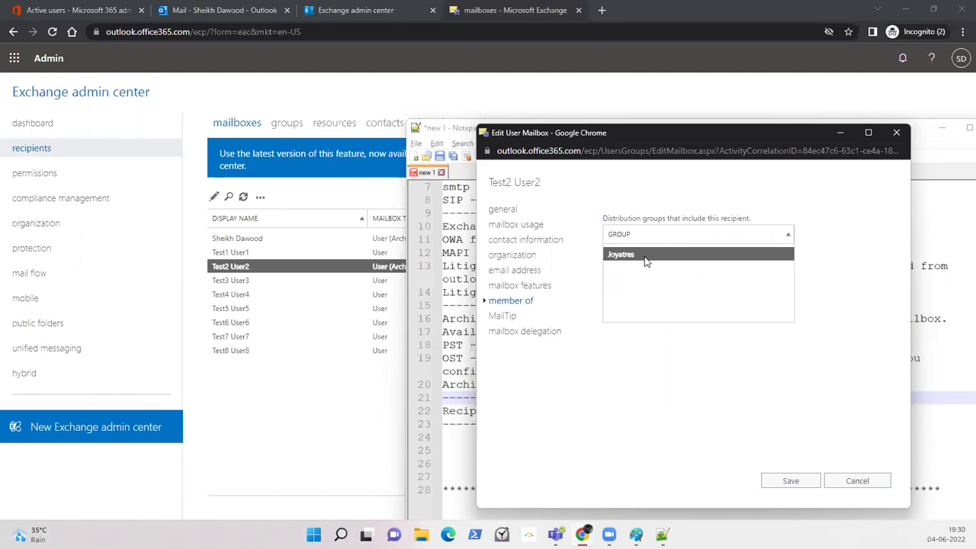
Show Test2 User2's MailTip page, with an empty box and 175-character maximum
click(509, 320)
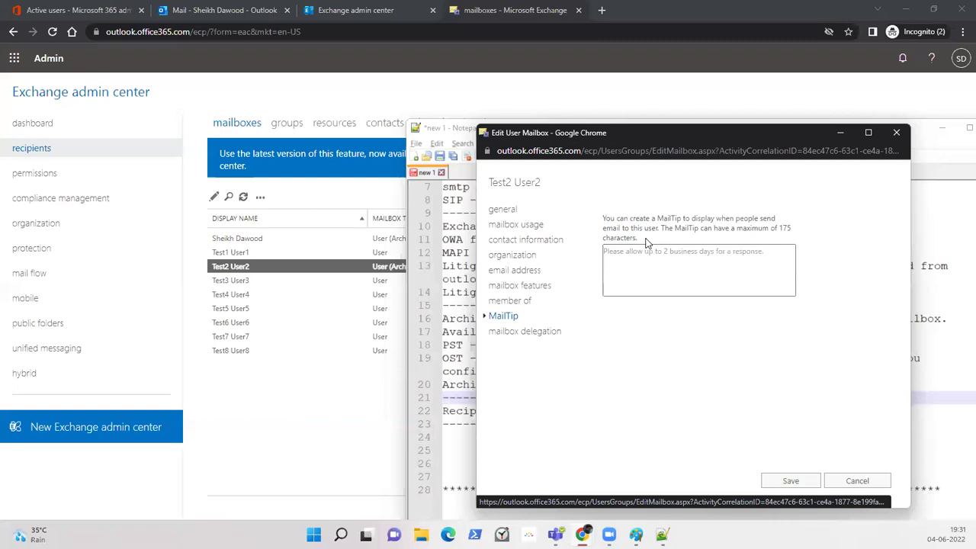
Type 'Message / Info that pops up before sending an email.' then 'Mail Tip Vs Automatic reply -'
click(460, 436)
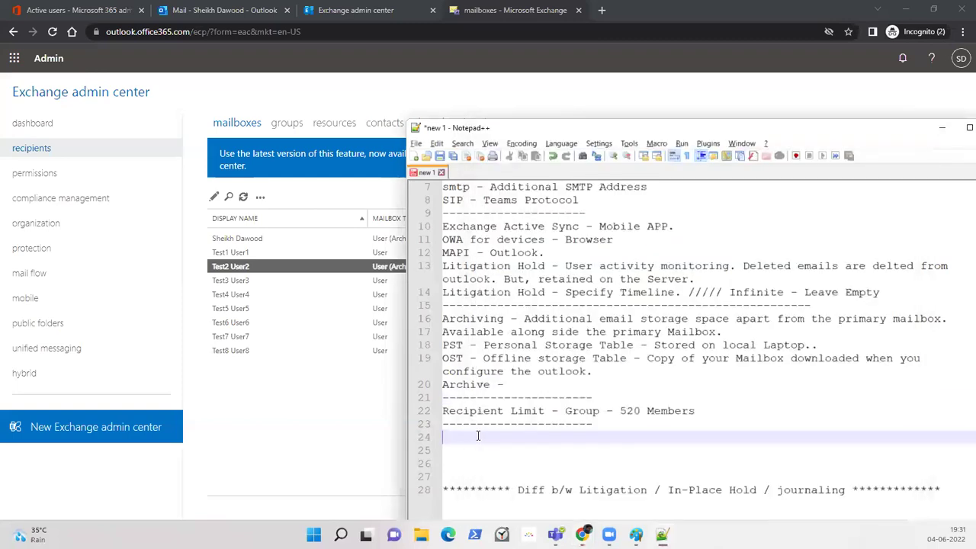
text(Message / Info tha)
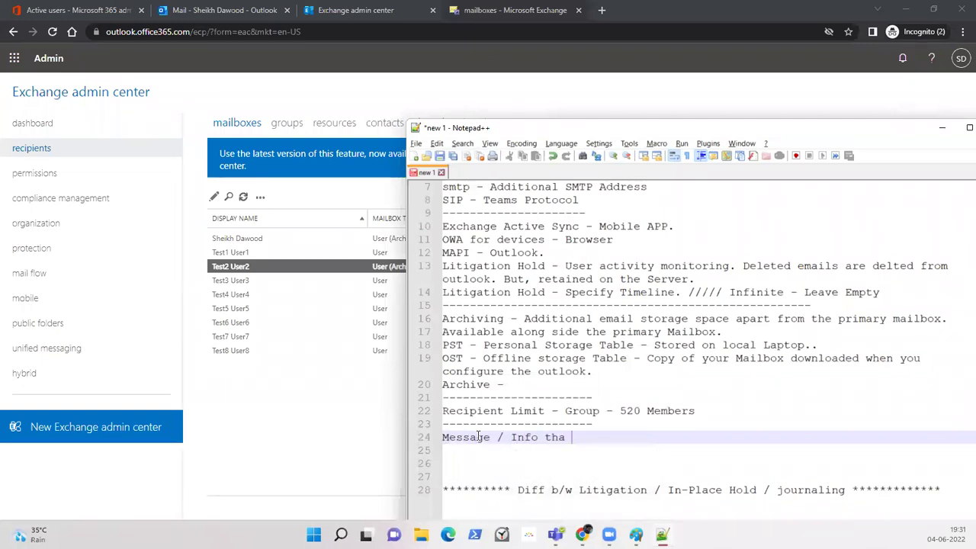
text(t pops up before sendin)
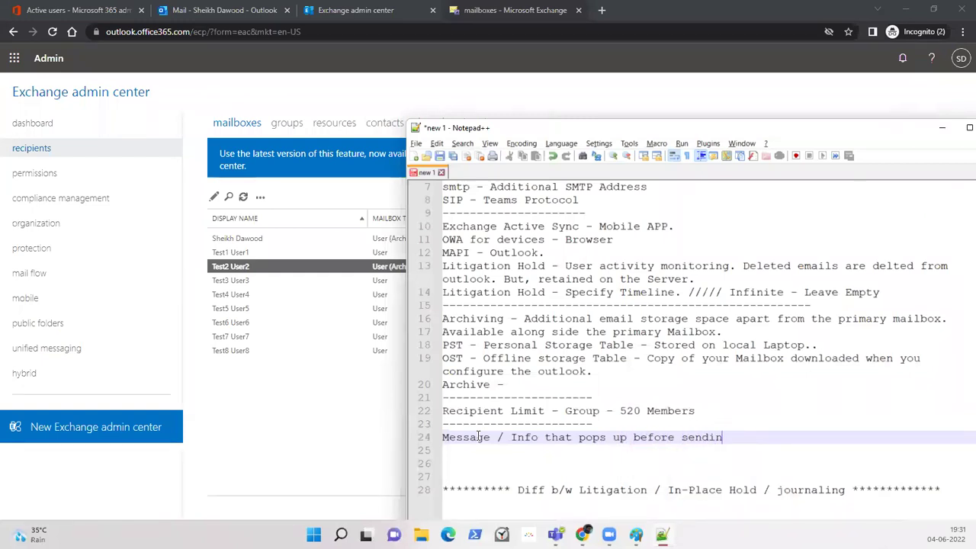
text(g an email.)
key(Return)
text(Mail )
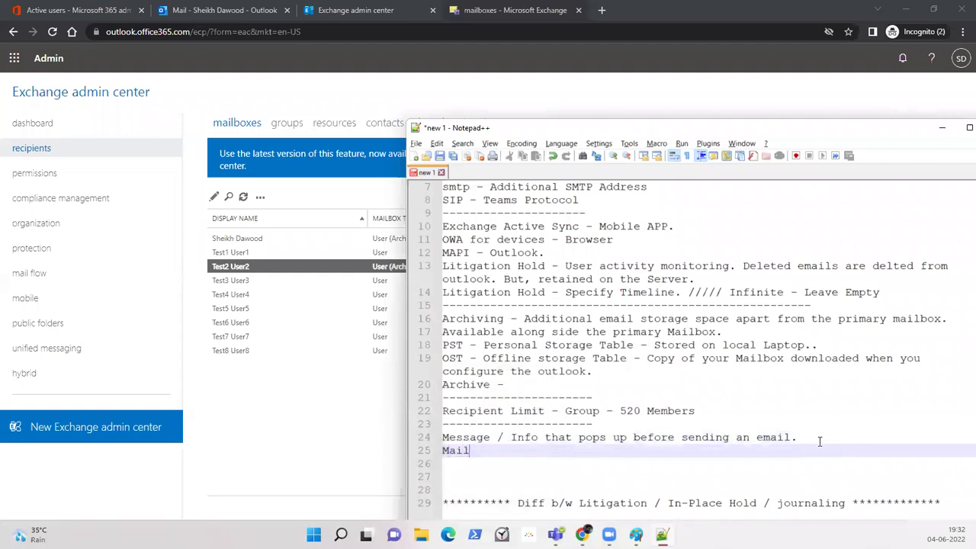
text(T)
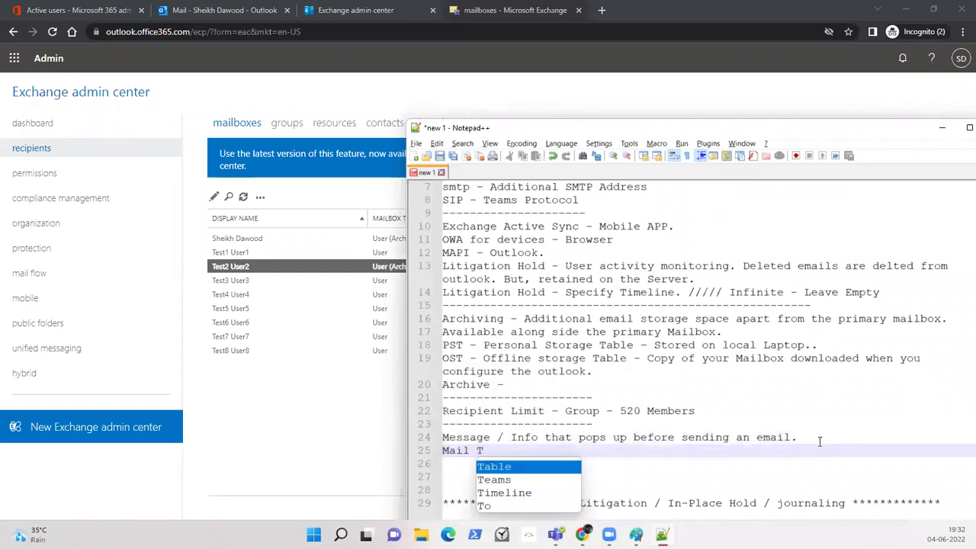
text(ip Vs )
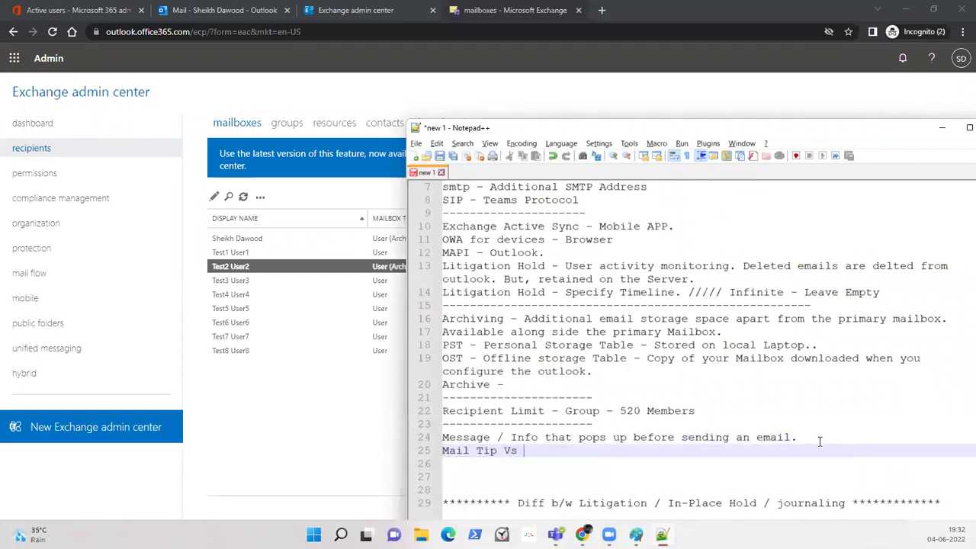
text(Automatic reply -)
Break the line into 'Mail Tip - Info' and 'Automatic reply - Info + Acknowledgment'
key(Left)
key(Left)
key(Left)
key(Left)
key(Left)
key(Left)
key(Left)
key(Left)
key(Left)
key(Left)
key(Left)
key(Left)
key(Left)
key(Left)
key(Left)
text(-)
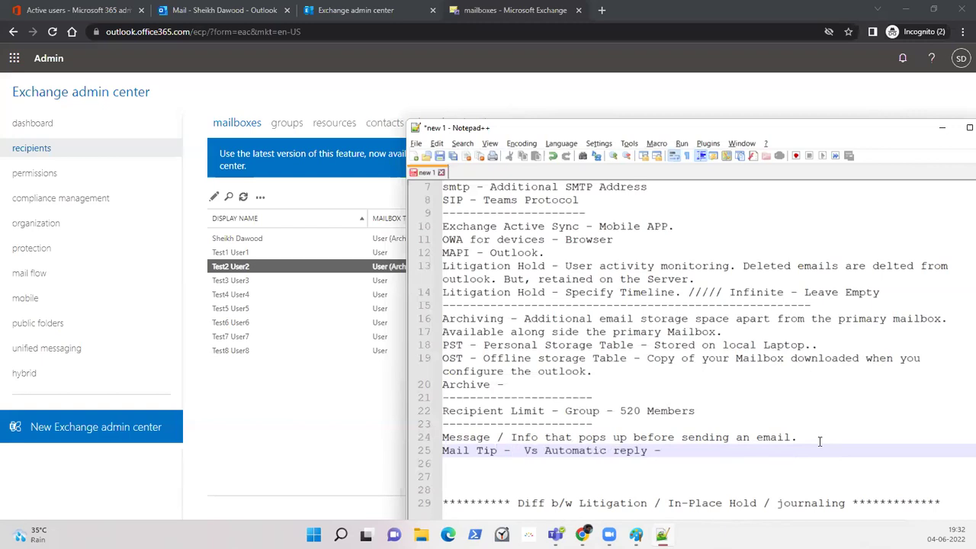
key(Return)
key(Delete)
key(Delete)
key(Delete)
key(Delete)
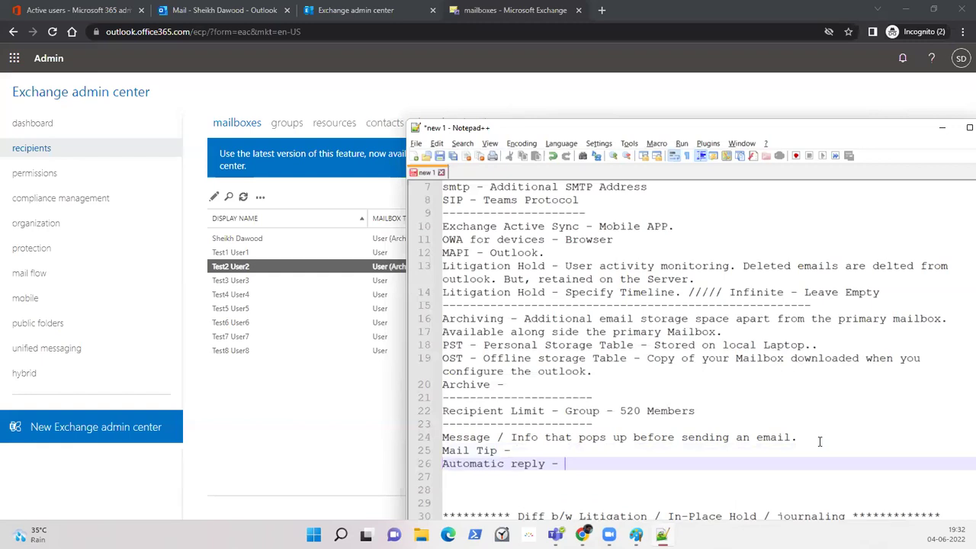
text(Acknowled)
key(Left)
key(Left)
key(Left)
key(Left)
key(Left)
key(Left)
key(Left)
key(Left)
key(Left)
text(Info )
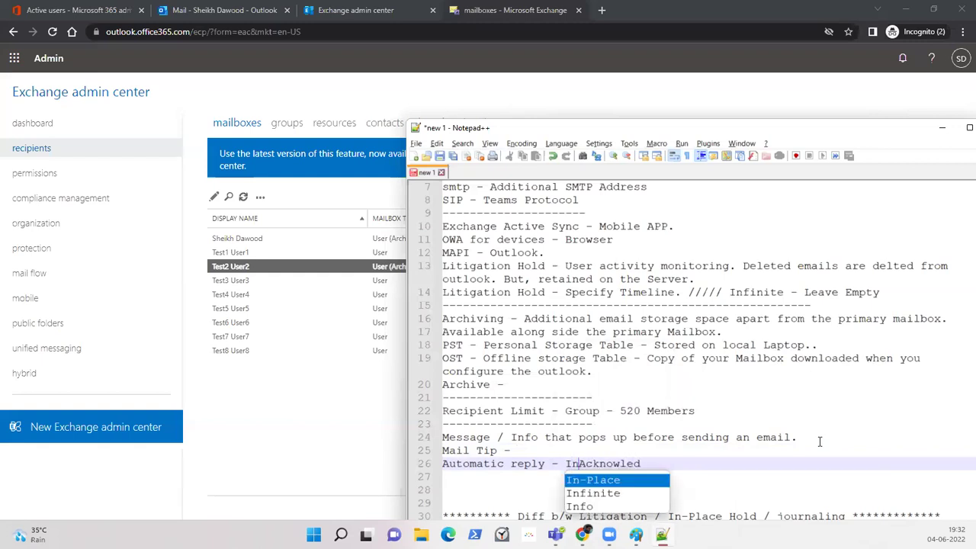
text(+)
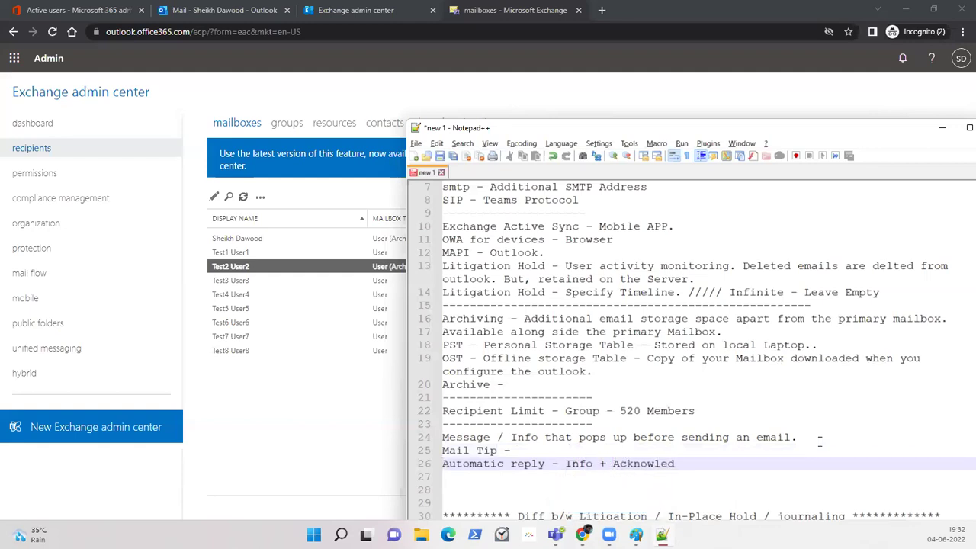
key(End)
text(gment)
key(Up)
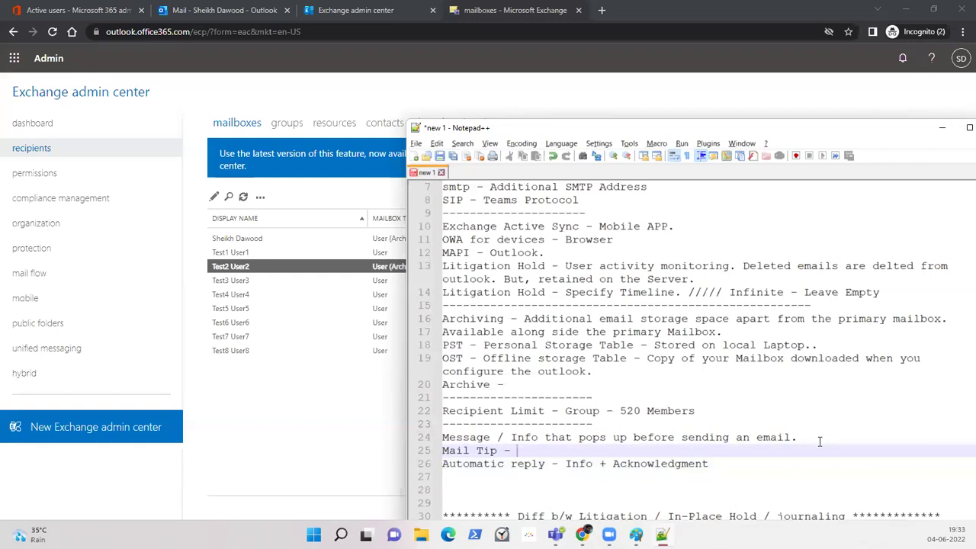
text(Info)
Return to Test2 User2's Edit User Mailbox window and show its mailbox delegation page with Send As and Send on Behalf lists
key(alt+Tab)
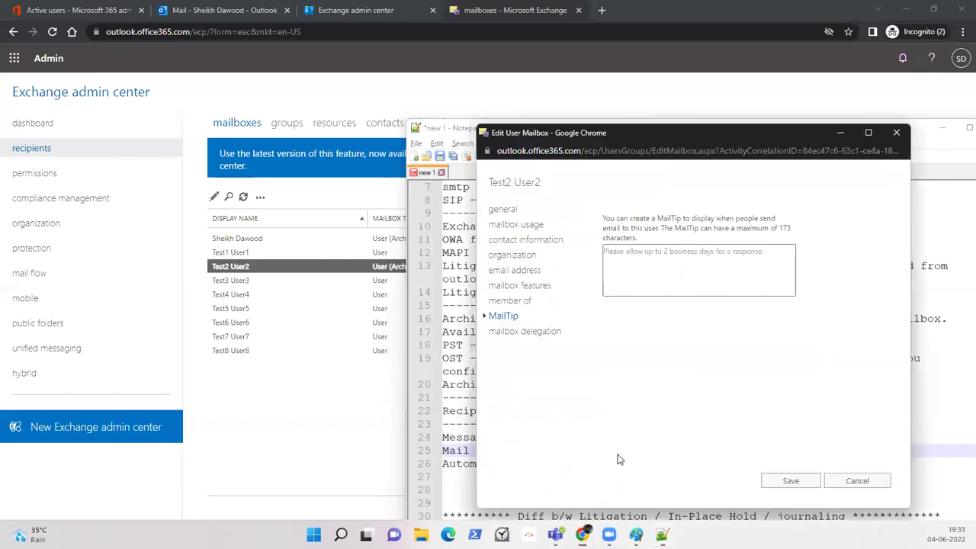
click(524, 334)
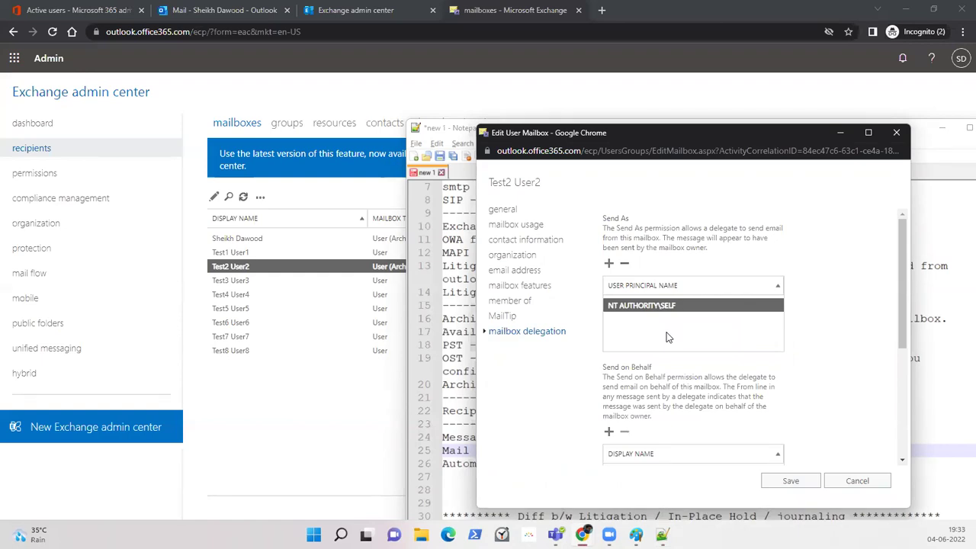
drag(543, 186, 486, 186)
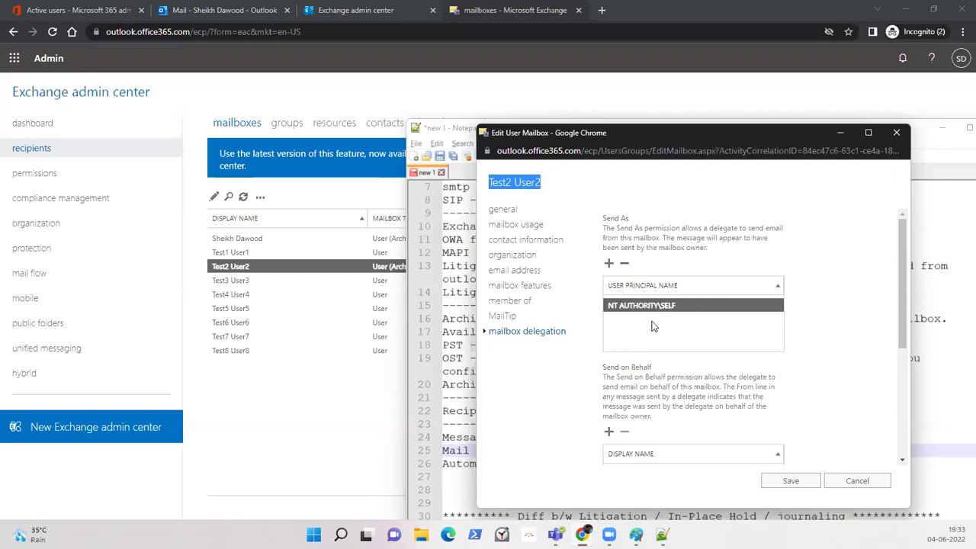
scroll(660, 351, down, 5)
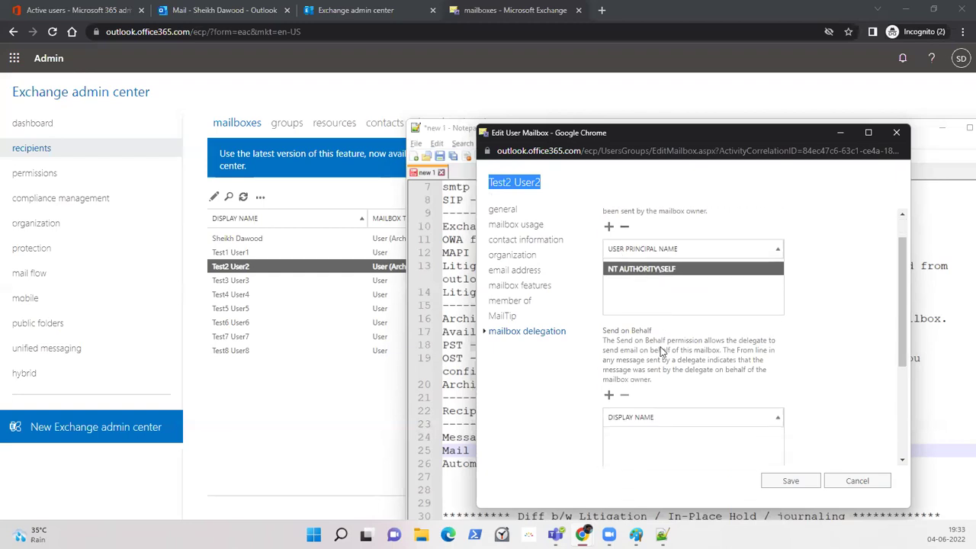
Add Test3 User3 to the Full Access list of Test2 User2's mailbox
click(608, 365)
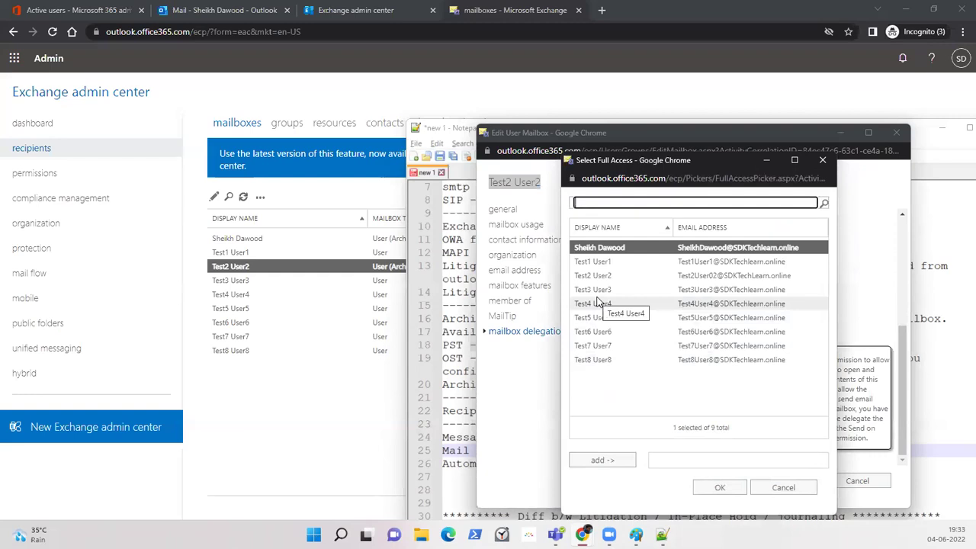
click(597, 297)
click(602, 459)
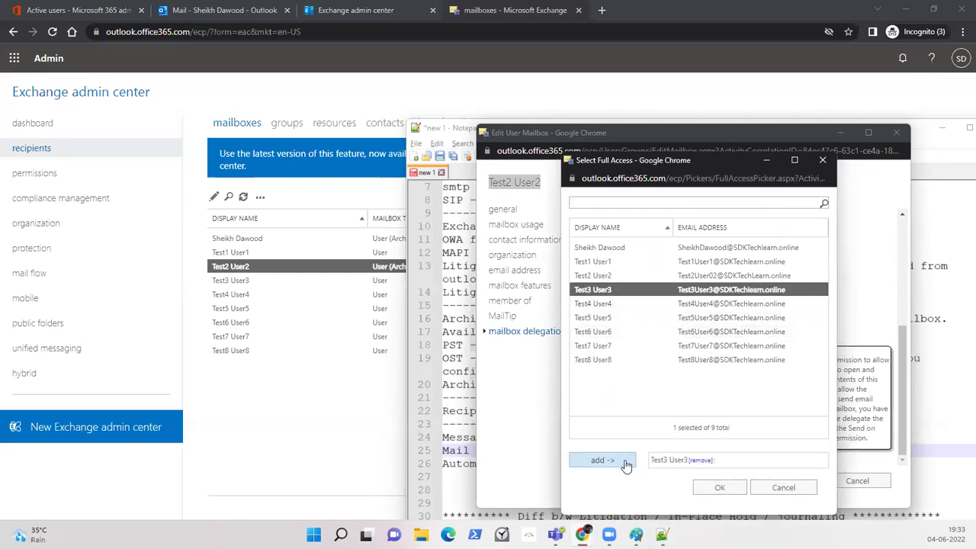
click(718, 487)
drag(602, 329, 771, 345)
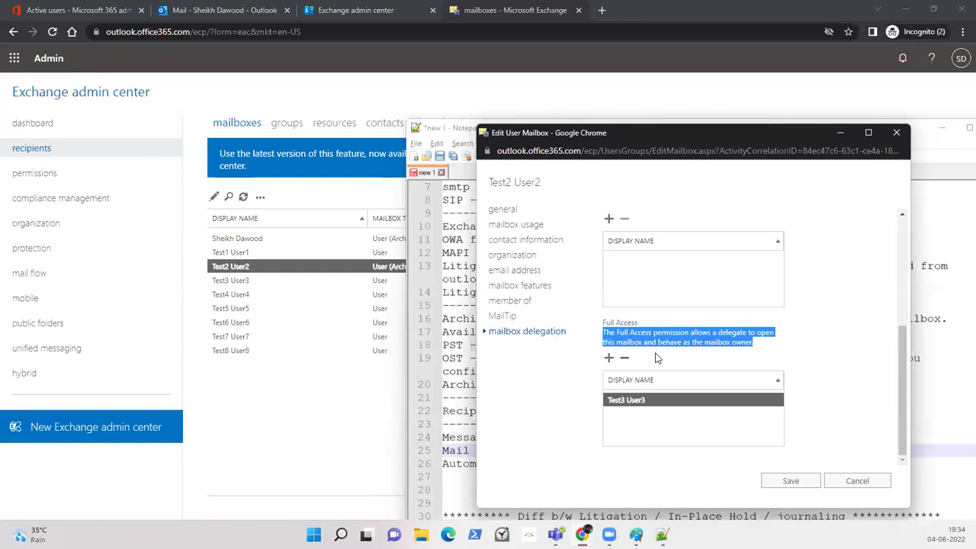
Review the Full Access, Send on Behalf and Send As sections of Test2 User2's delegation
scroll(656, 357, up, 5)
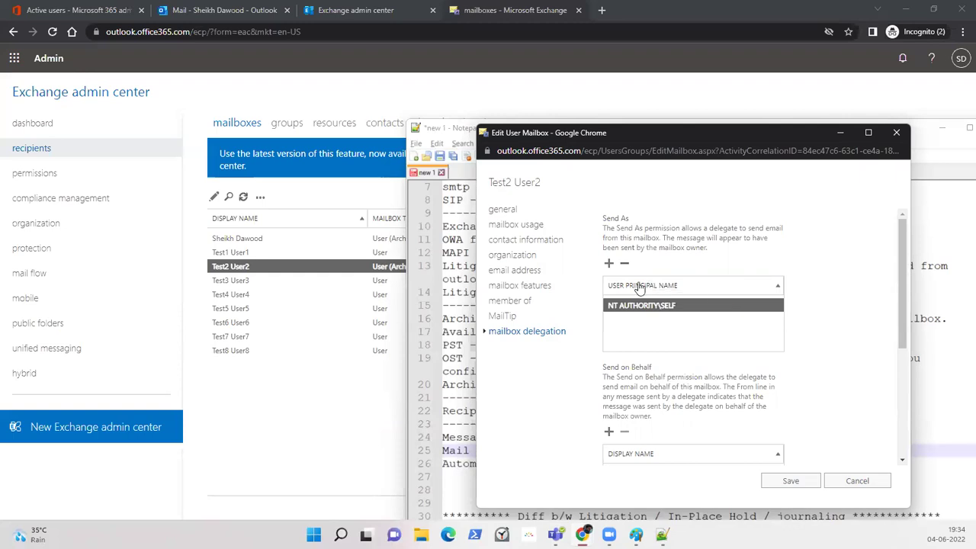
scroll(632, 366, down, 3)
triple_click(632, 367)
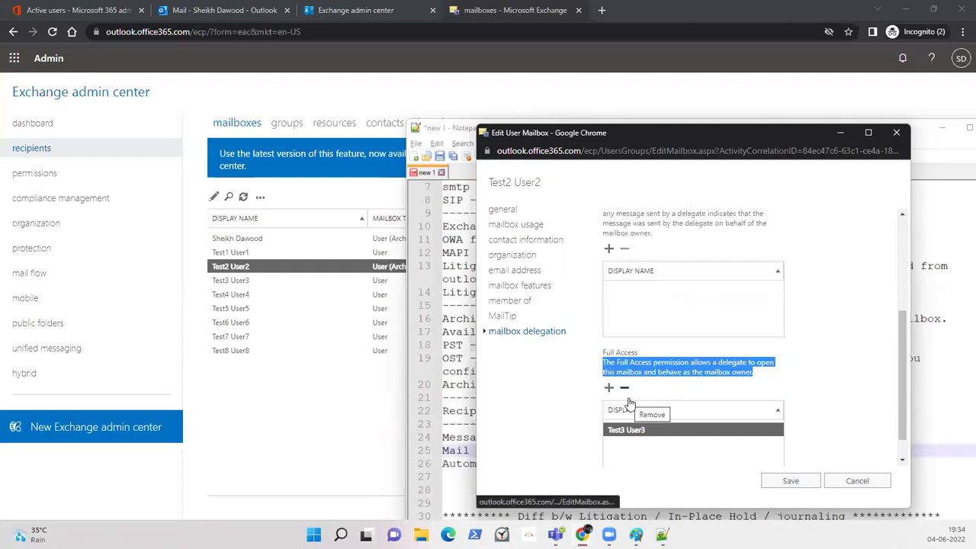
scroll(629, 402, up, 3)
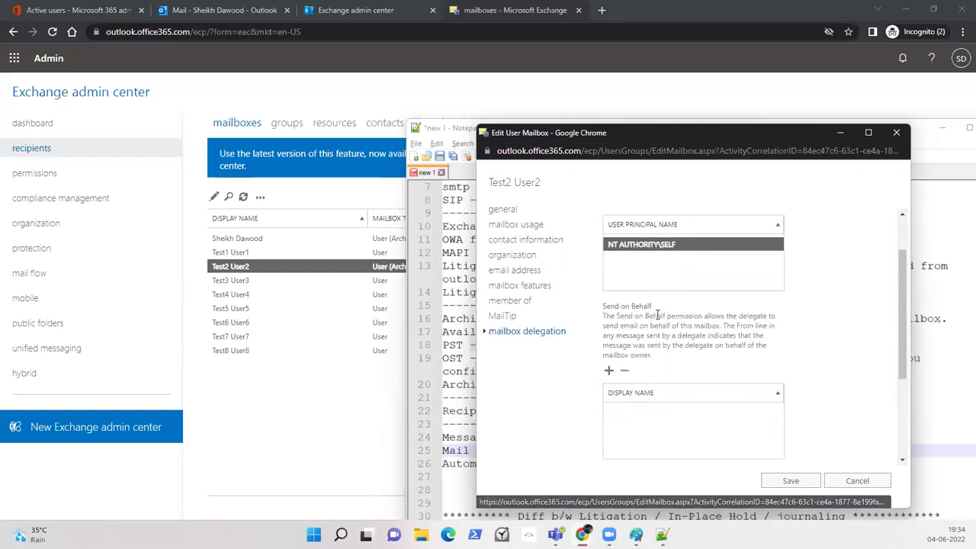
drag(655, 307, 605, 305)
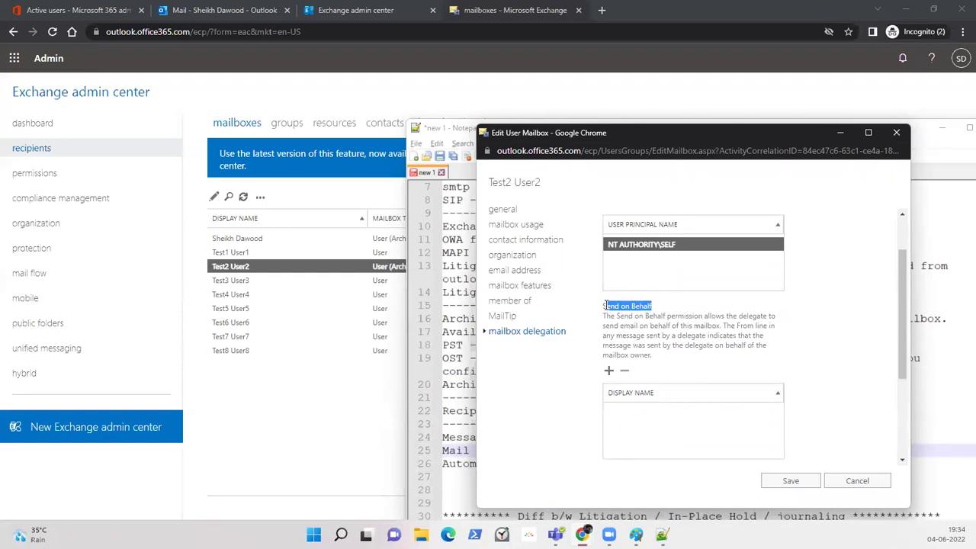
mouse_move(604, 303)
mouse_down()
mouse_move(592, 309)
mouse_move(602, 309)
mouse_up()
scroll(683, 301, up, 1)
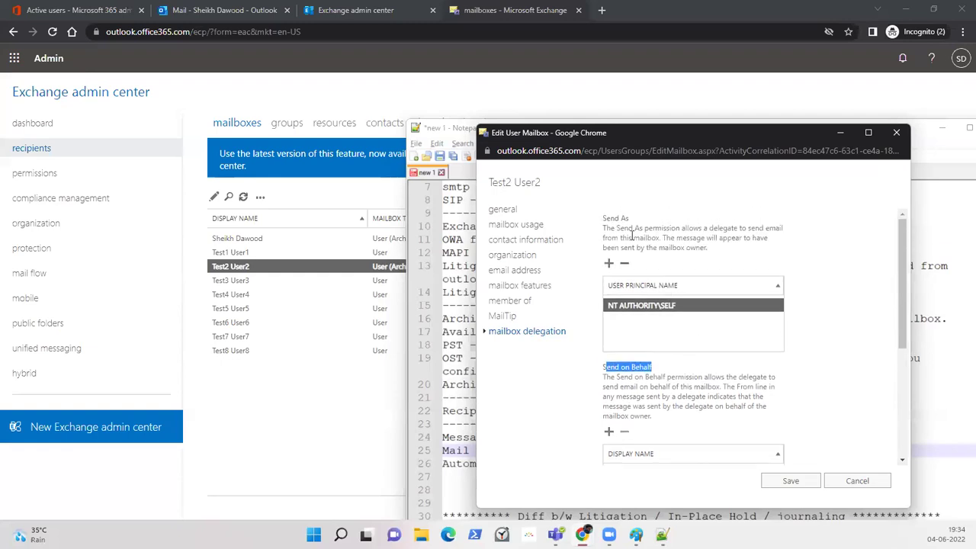
drag(604, 218, 631, 218)
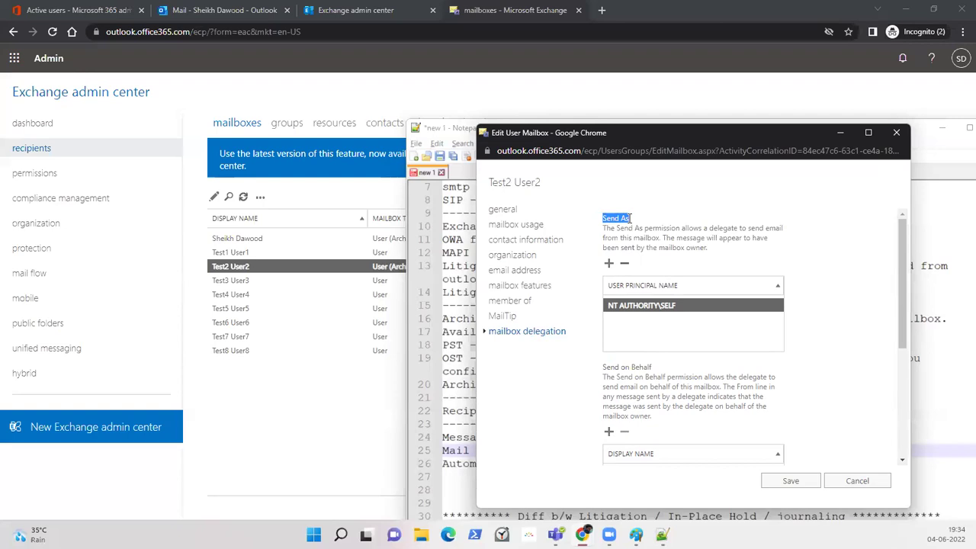
drag(544, 183, 490, 184)
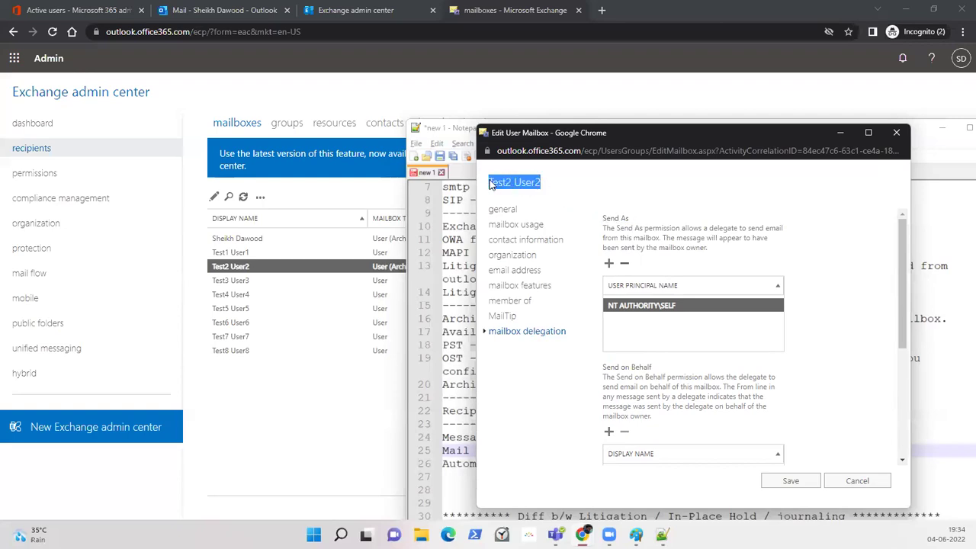
Save the delegation with Test3 User3 holding Full Access, which brings up a critical error message
drag(602, 367, 653, 368)
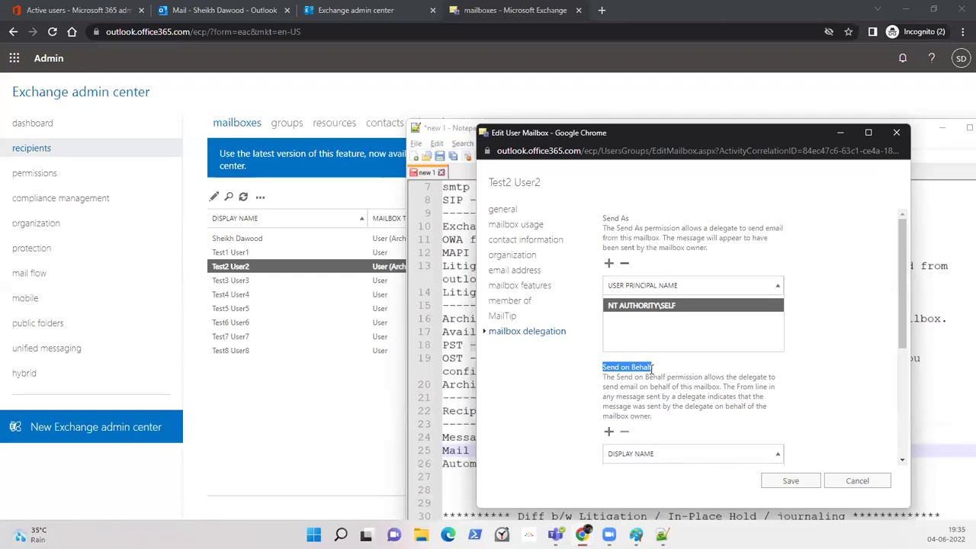
scroll(663, 381, down, 3)
click(789, 482)
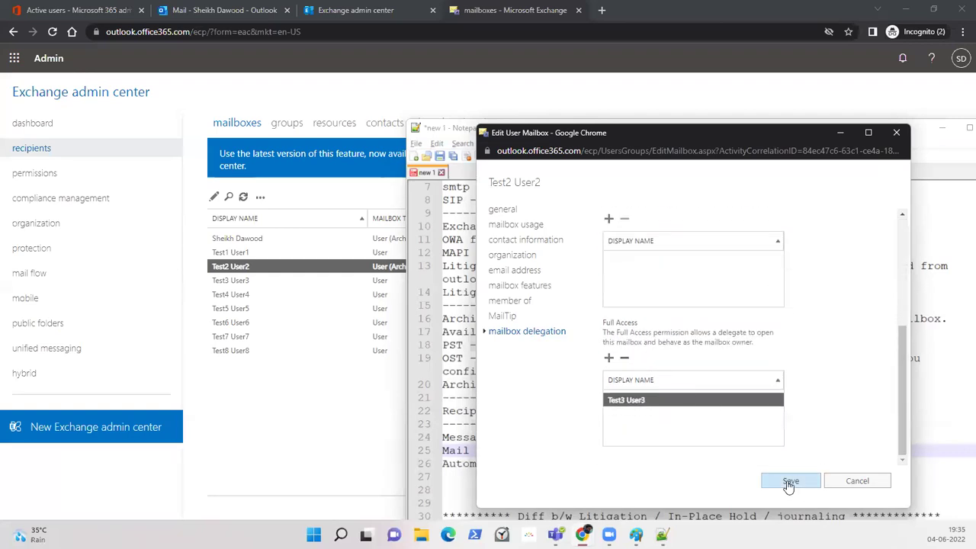
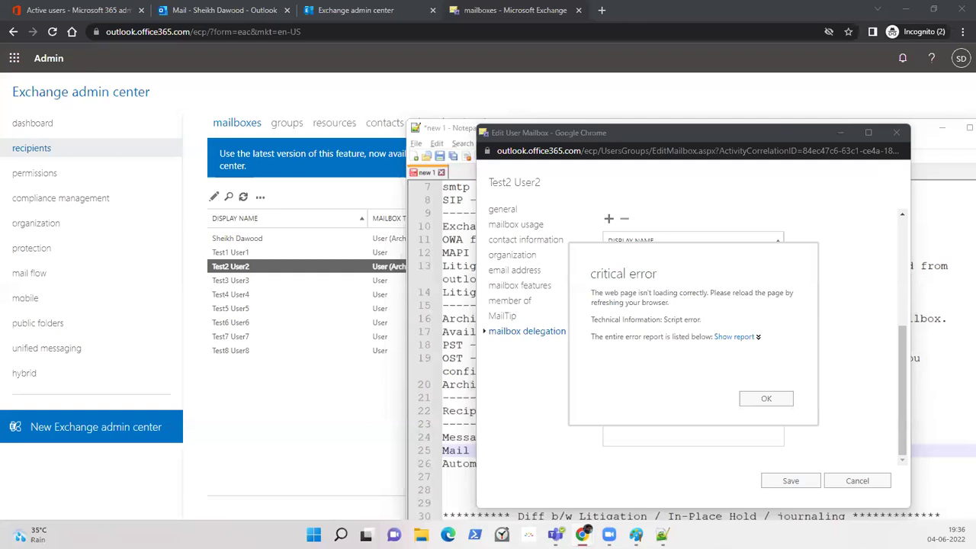
Dismiss the critical error and confirm the successful save, closing Test2 User2's mailbox editor
click(757, 397)
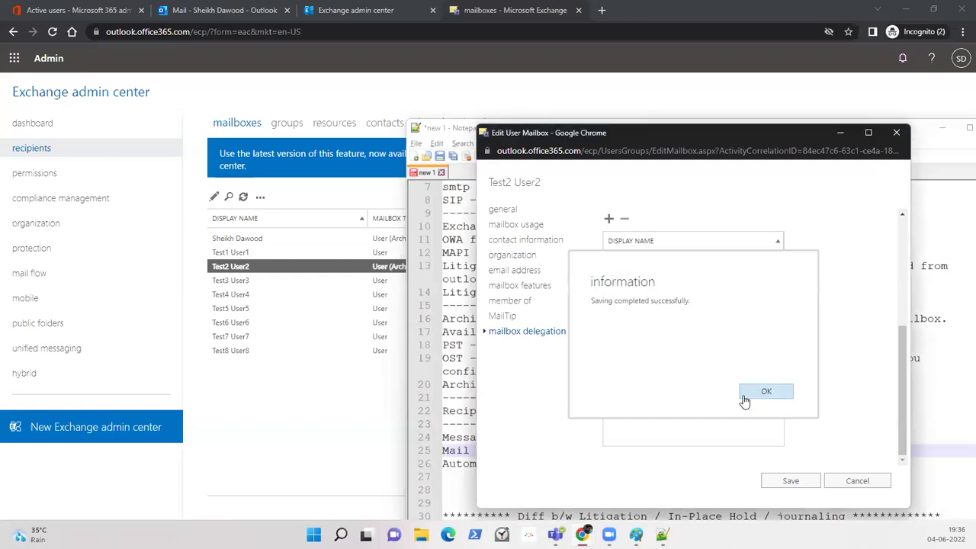
click(765, 392)
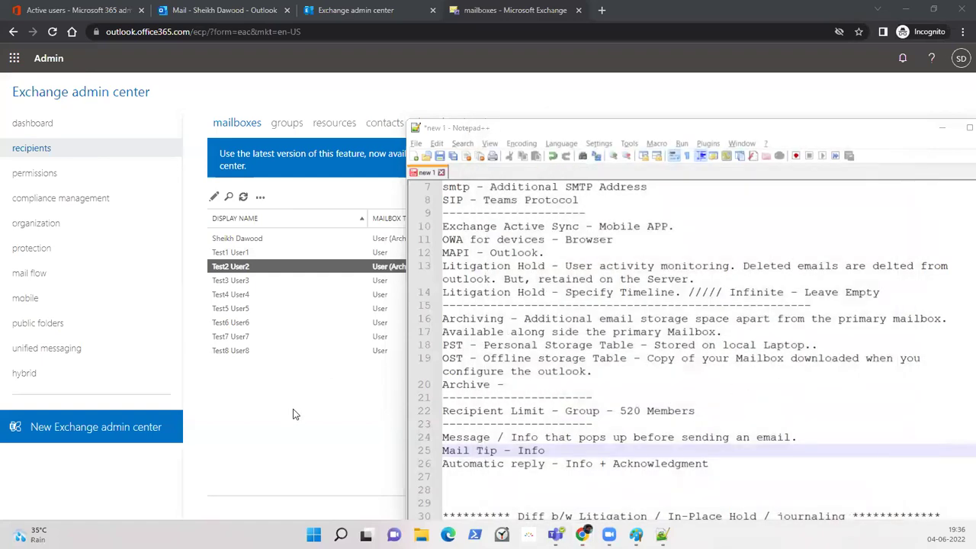
double_click(246, 269)
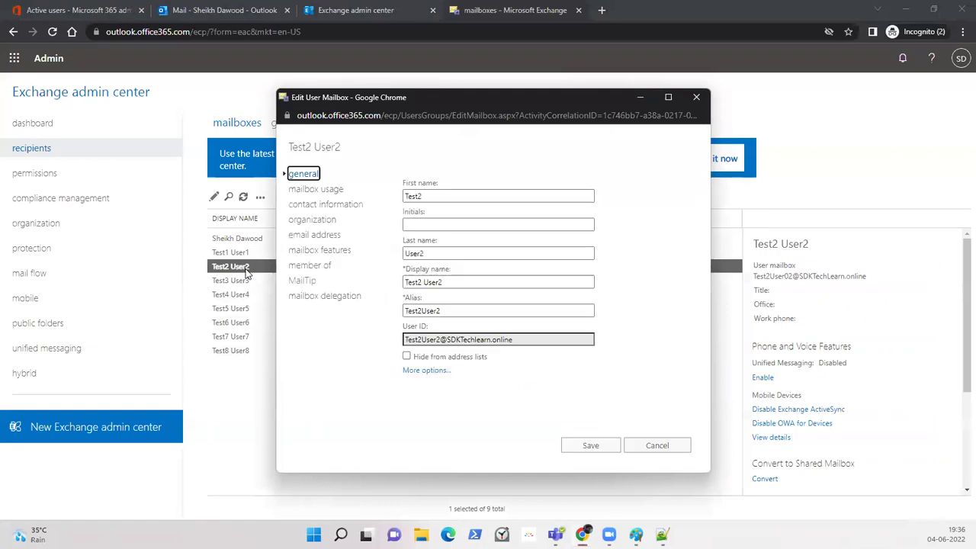
click(339, 297)
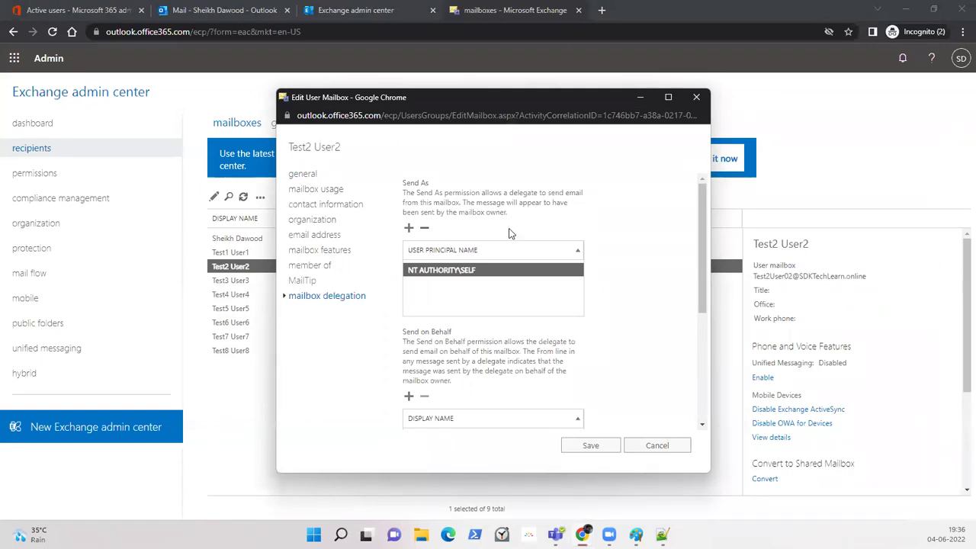
click(670, 98)
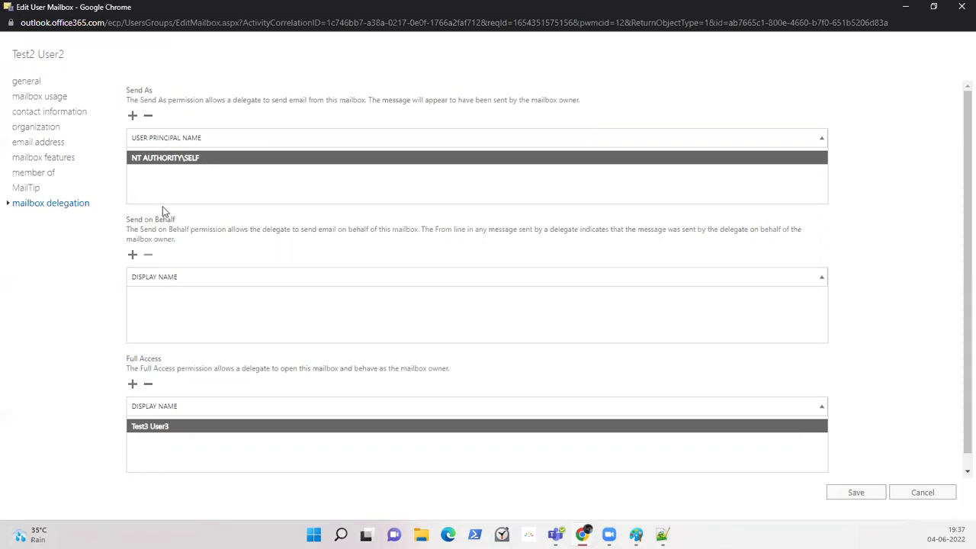
drag(176, 219, 128, 218)
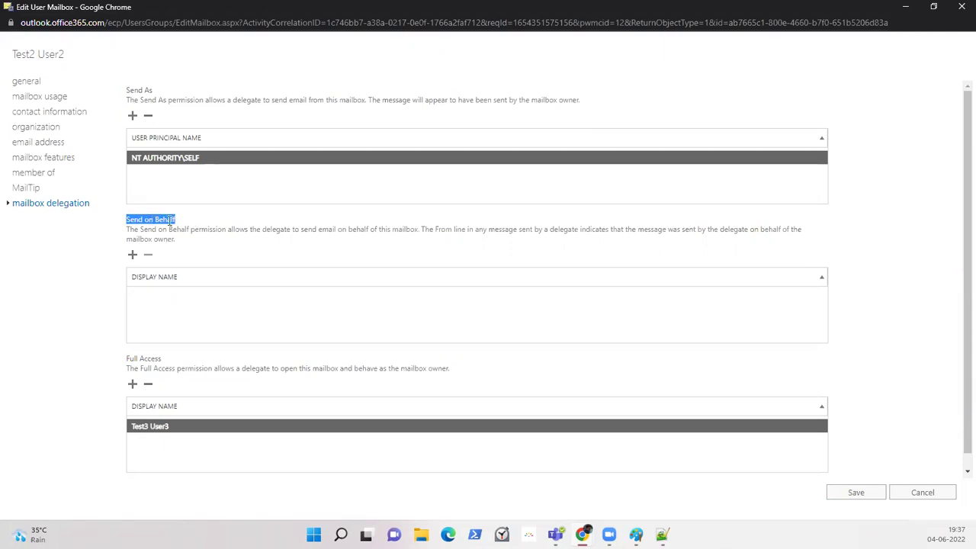
click(169, 220)
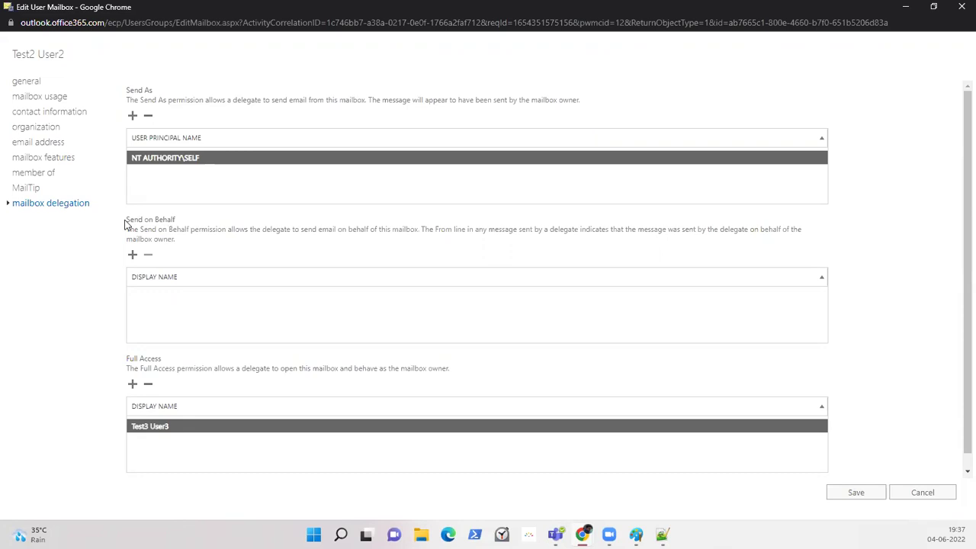
drag(126, 220, 174, 219)
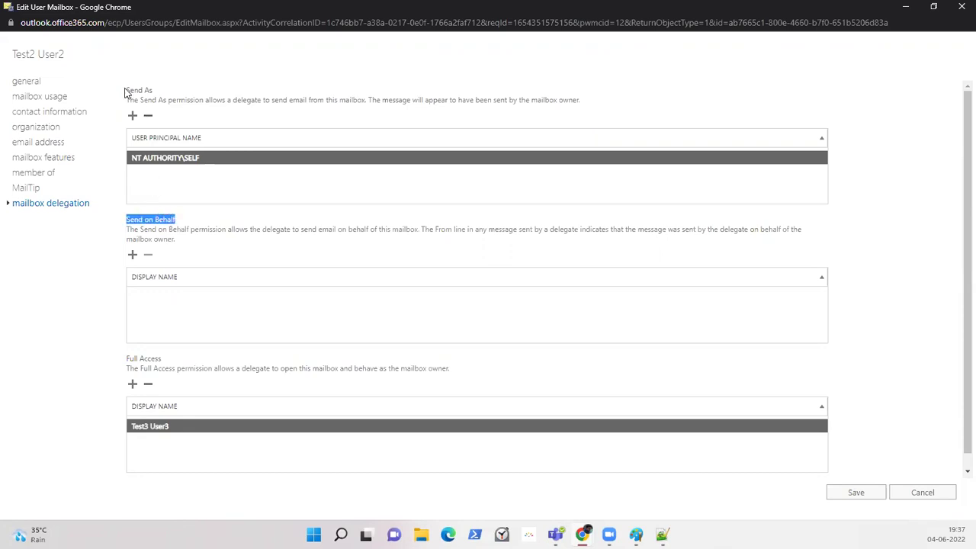
drag(126, 89, 154, 90)
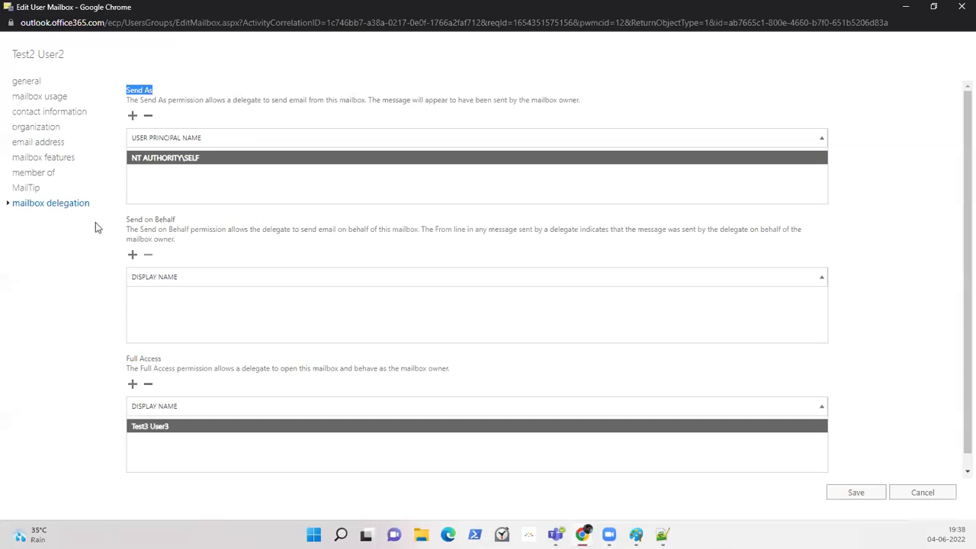
click(909, 495)
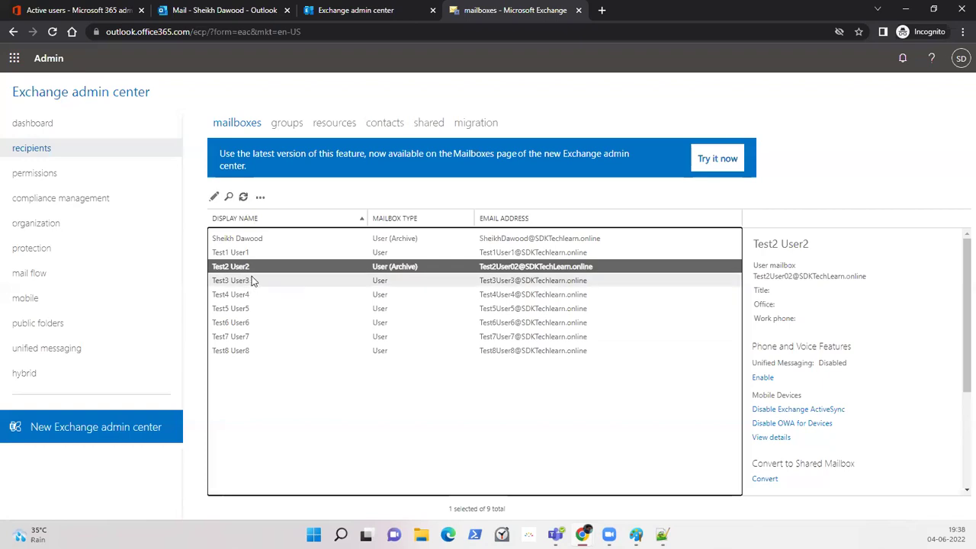
click(254, 256)
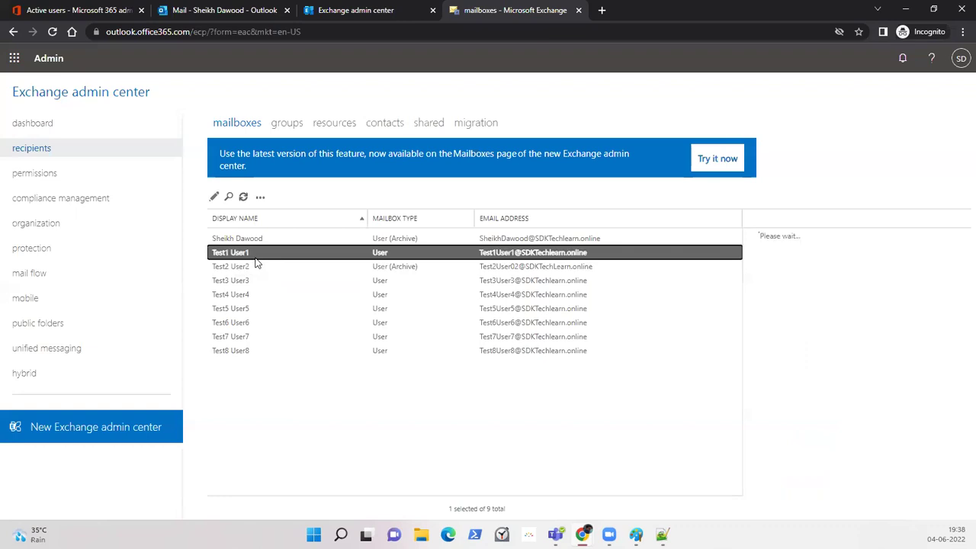
shift+click(246, 336)
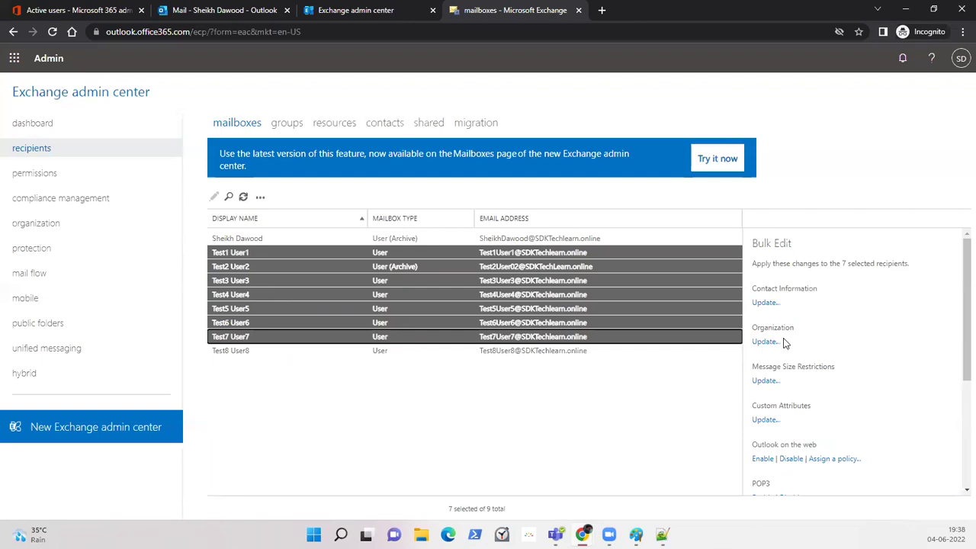
click(764, 381)
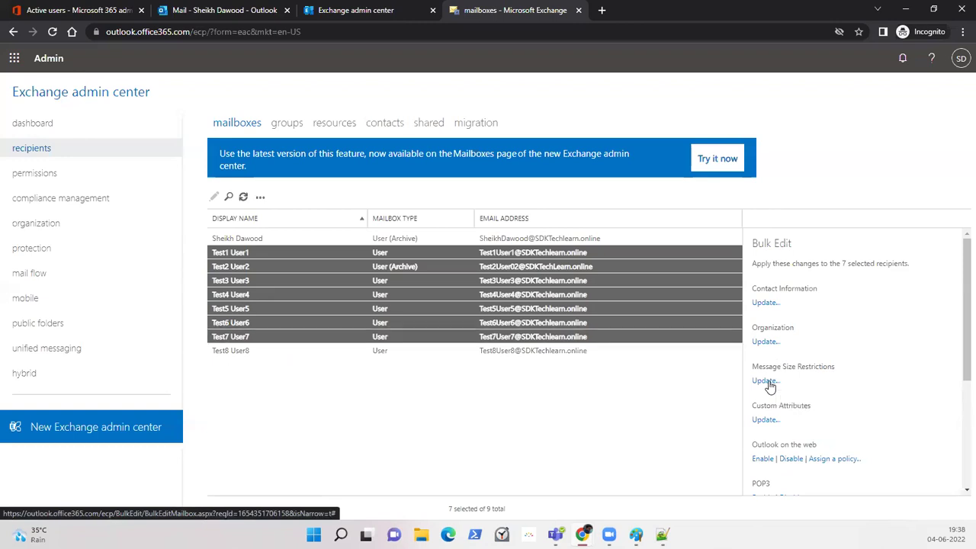
click(584, 433)
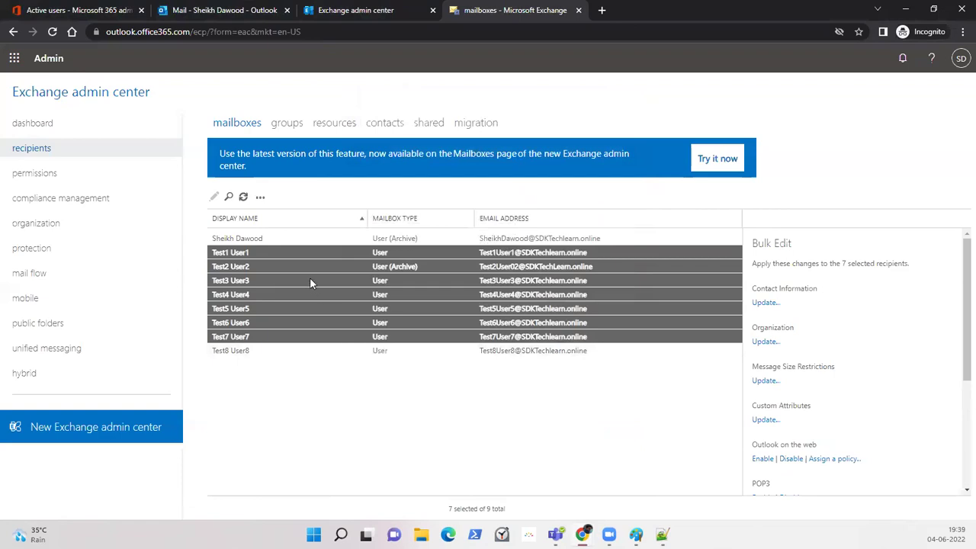
click(301, 254)
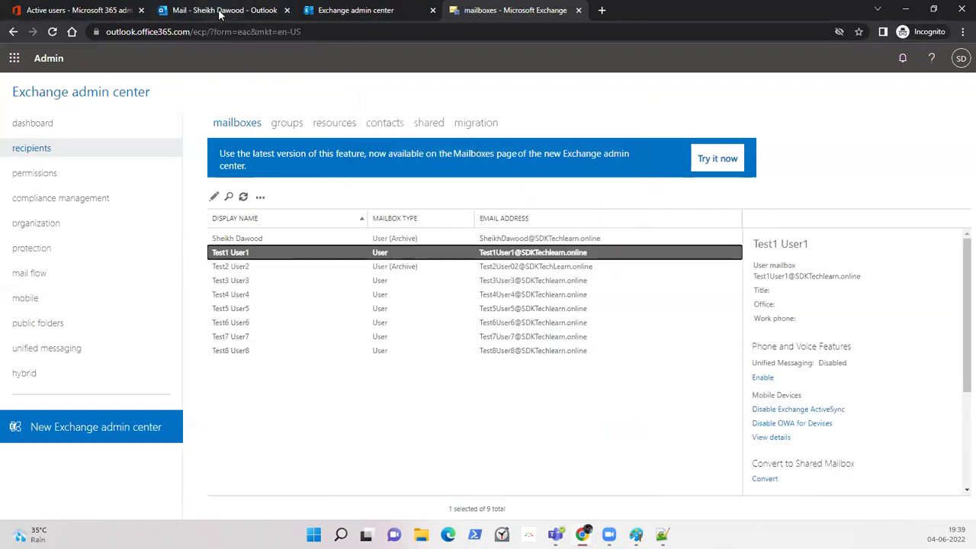
click(220, 14)
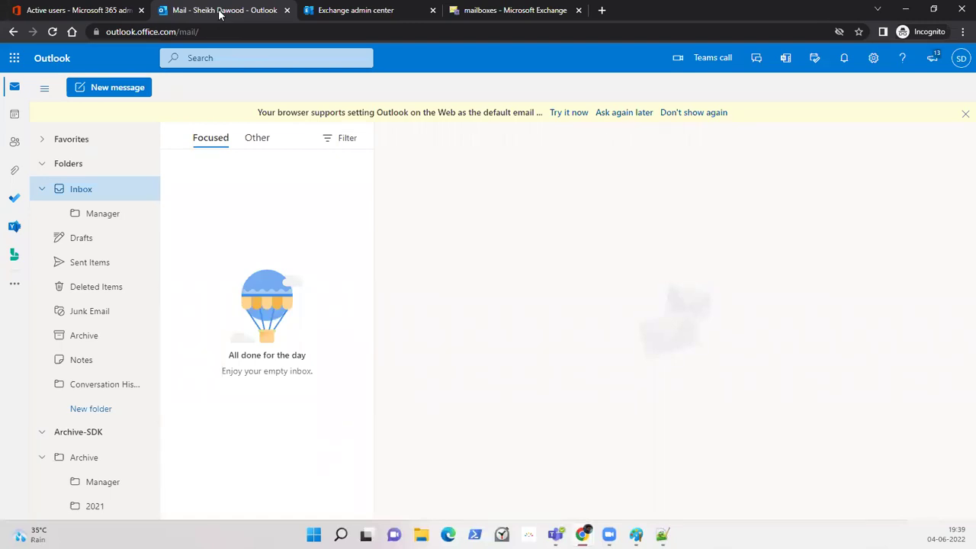
click(332, 12)
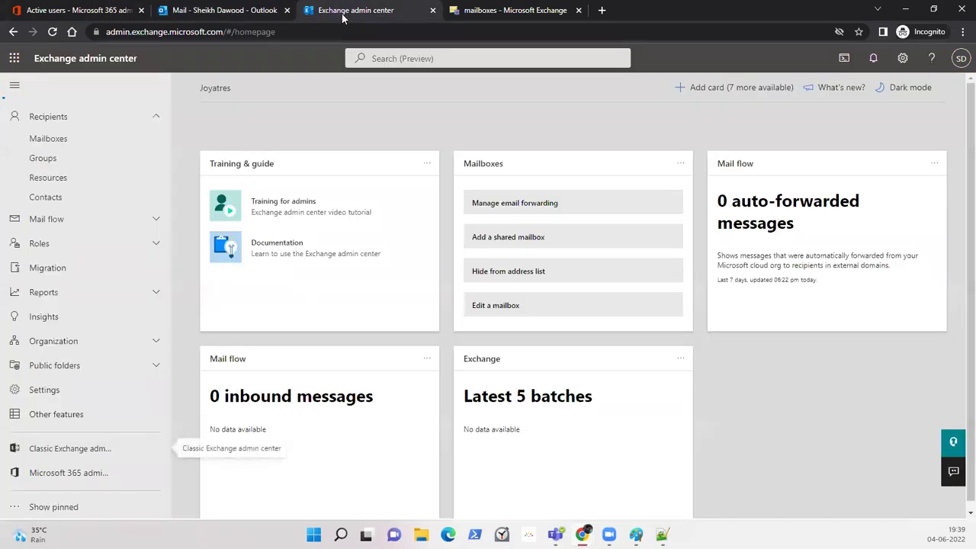
click(501, 14)
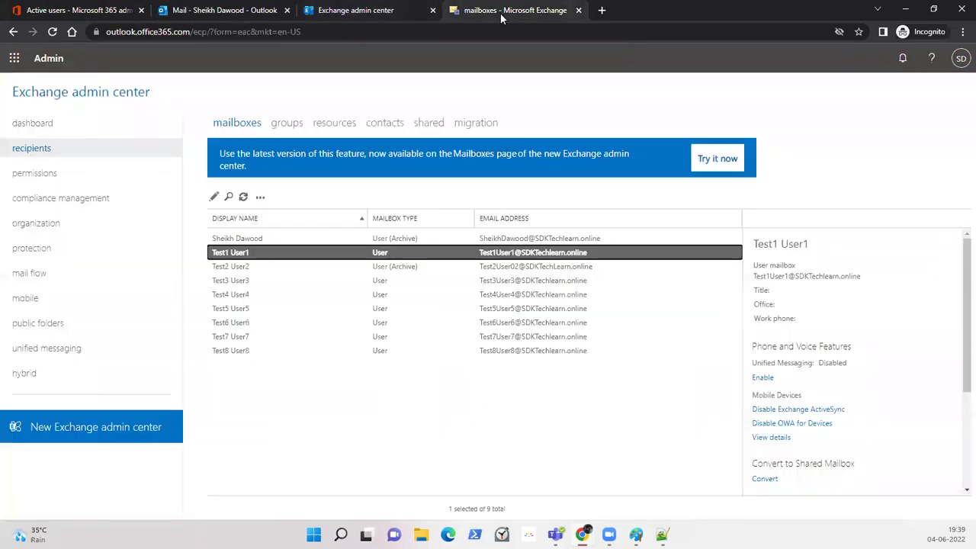
Open Test2 User2's mailbox delegation settings, dismissing the not-logged-on warning
double_click(236, 268)
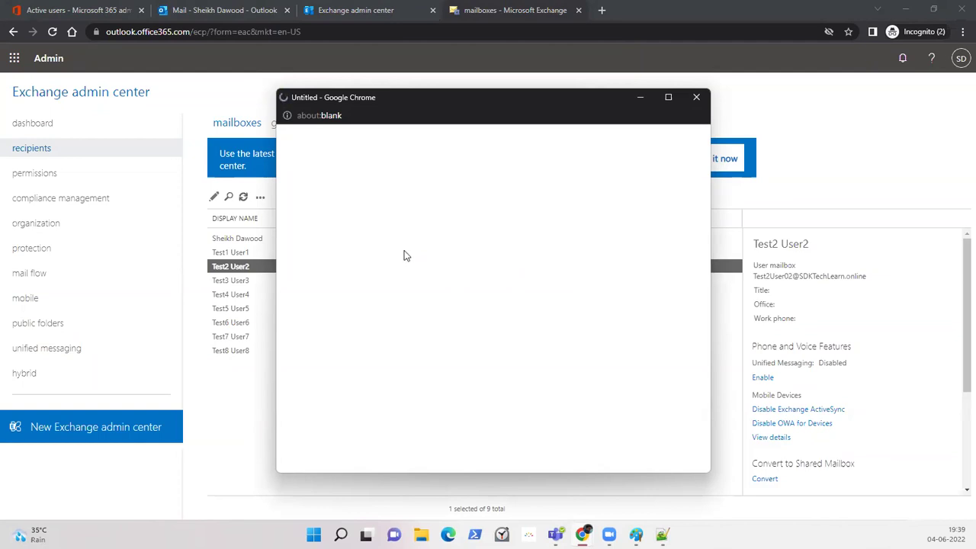
click(328, 252)
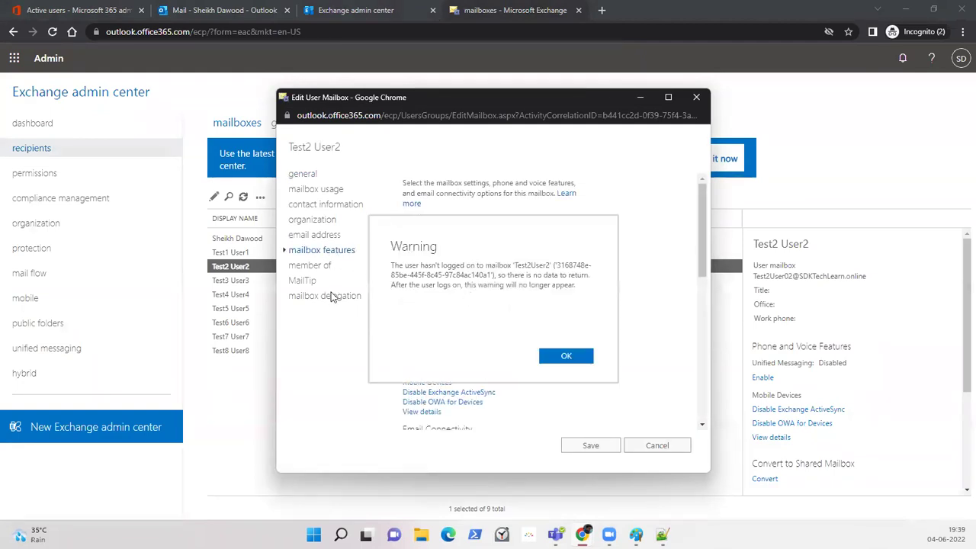
click(553, 352)
click(319, 296)
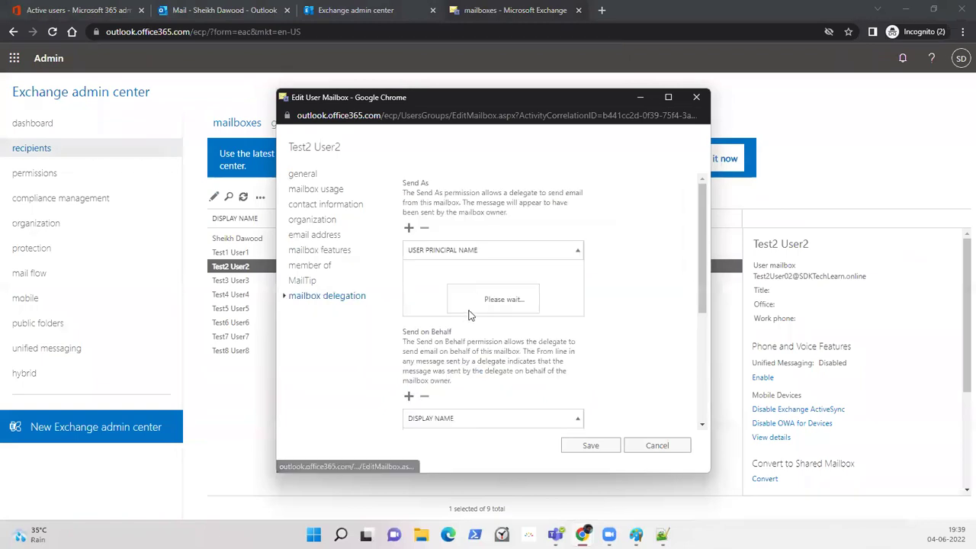
scroll(470, 318, down, 3)
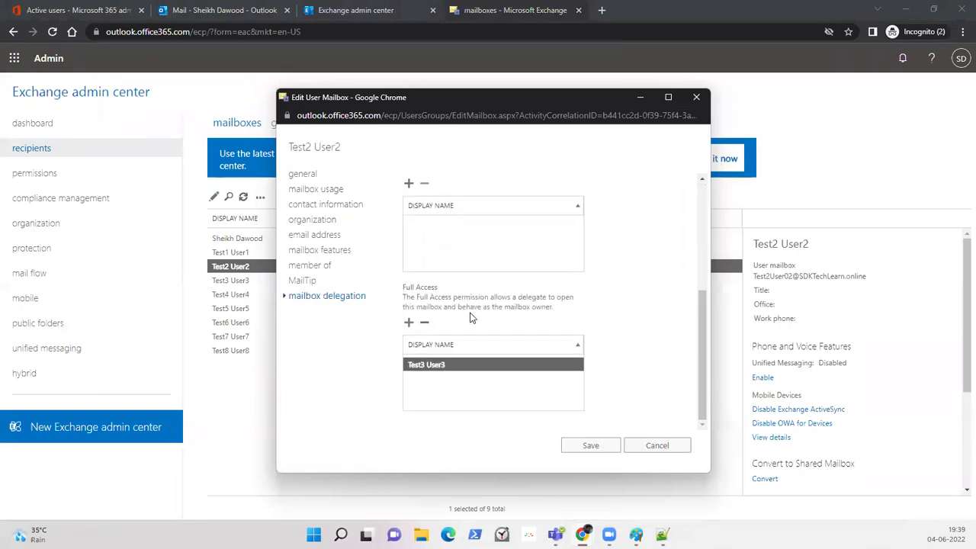
scroll(424, 269, up, 3)
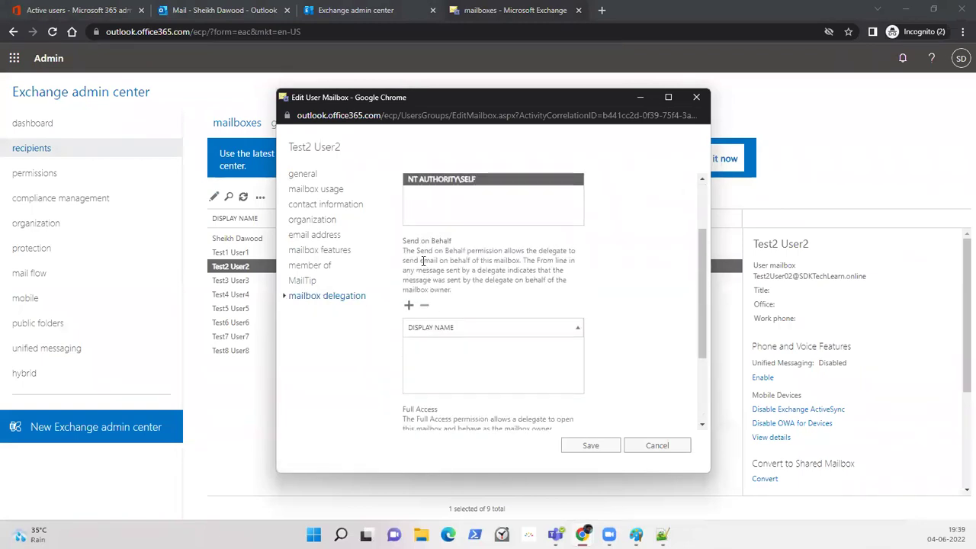
Add Test2 User2 as a Send on Behalf delegate and save the mailbox
click(409, 307)
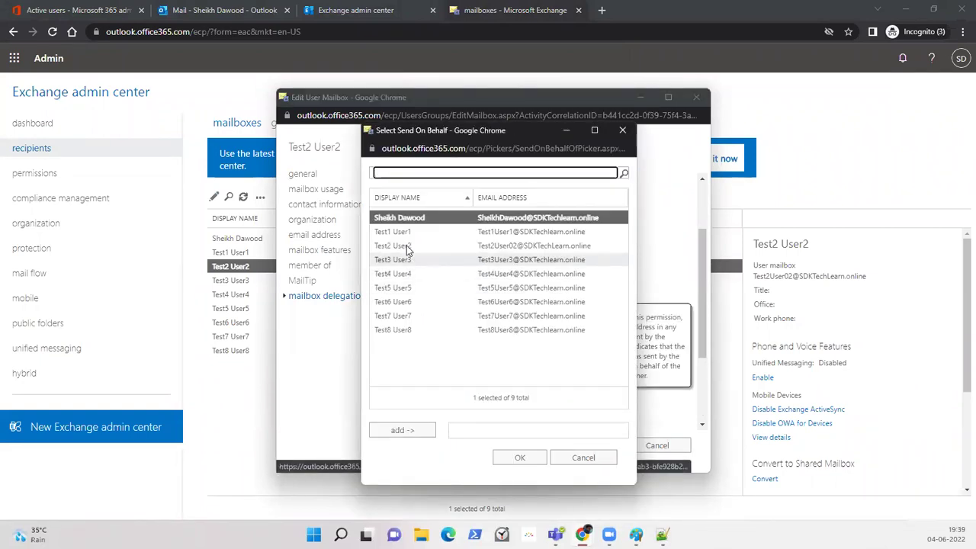
click(404, 246)
click(419, 430)
click(505, 456)
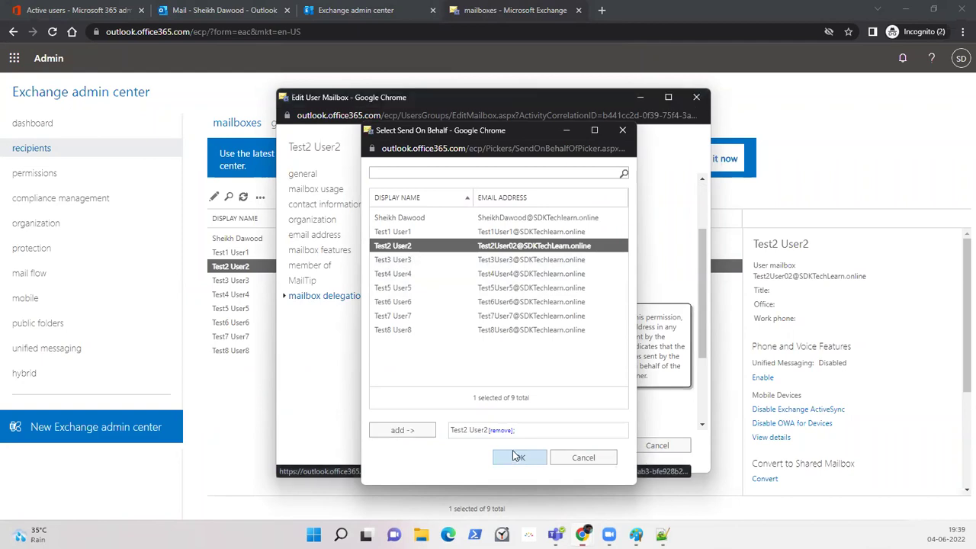
click(591, 445)
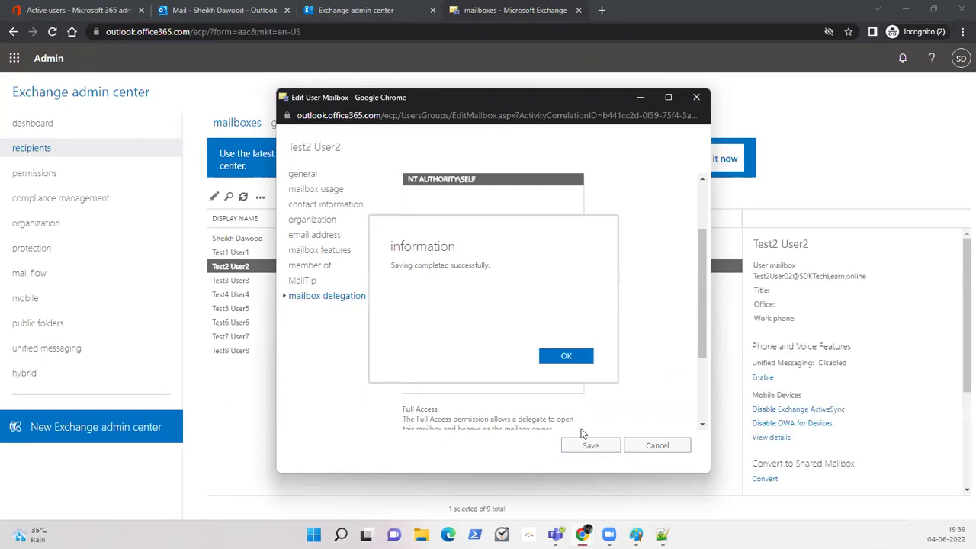
click(564, 359)
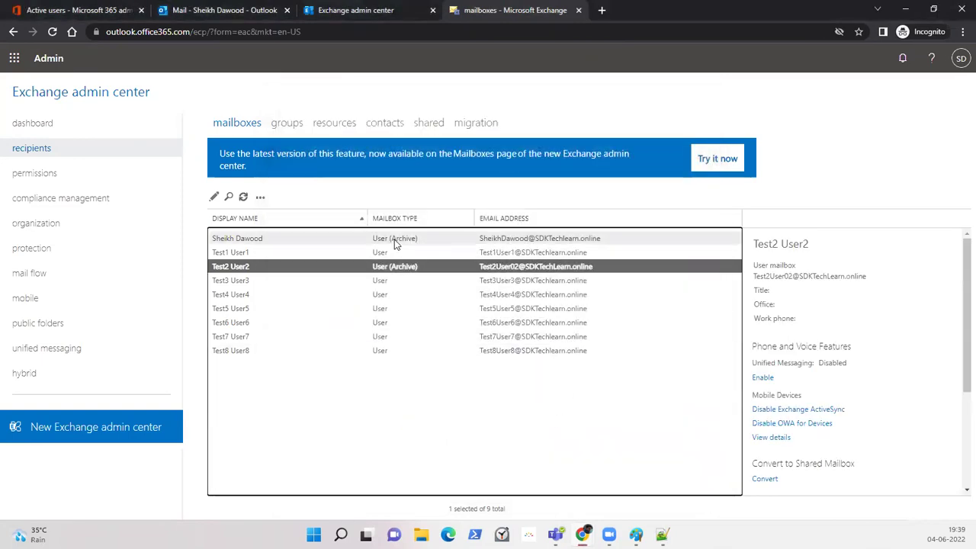
Try opening test2User2's mailbox as another mailbox, hit access denied, and close that tab
click(229, 11)
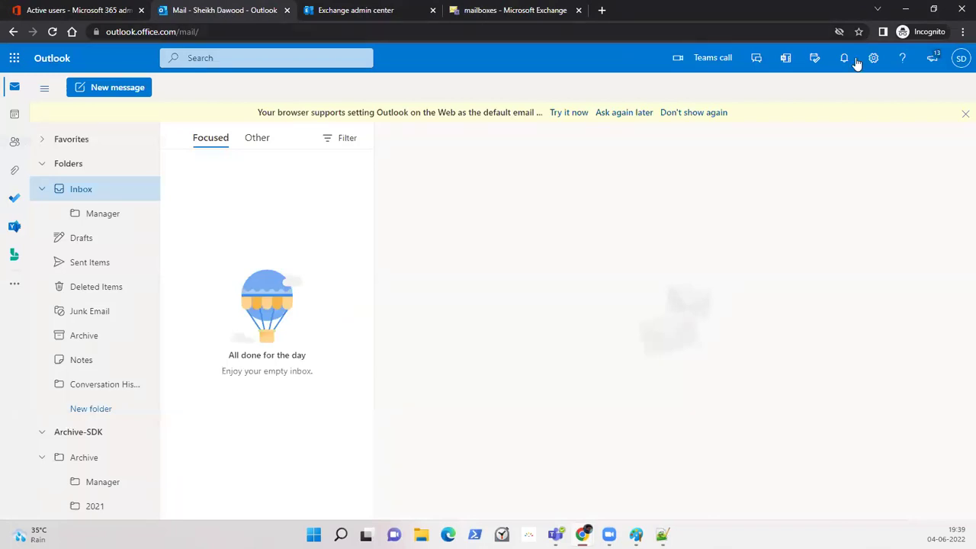
click(960, 59)
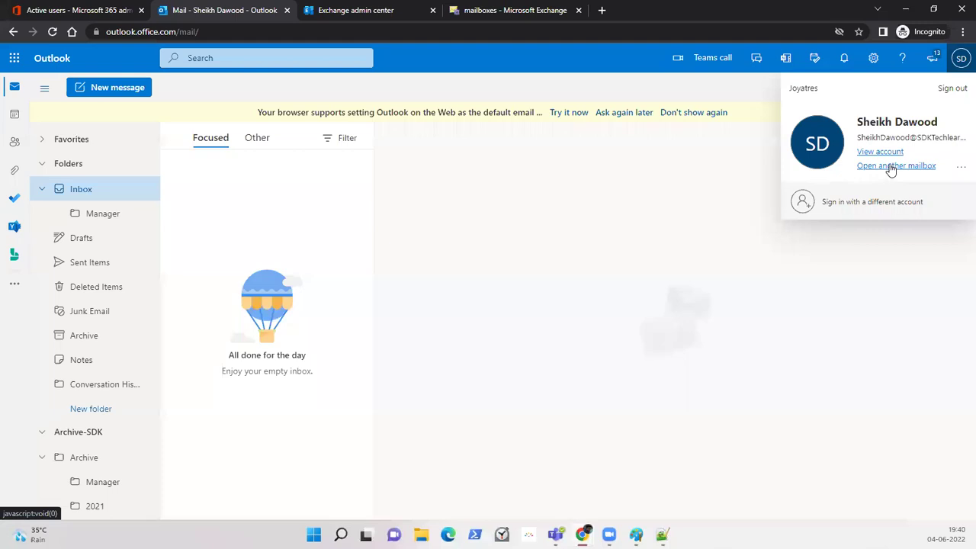
click(889, 167)
text(te)
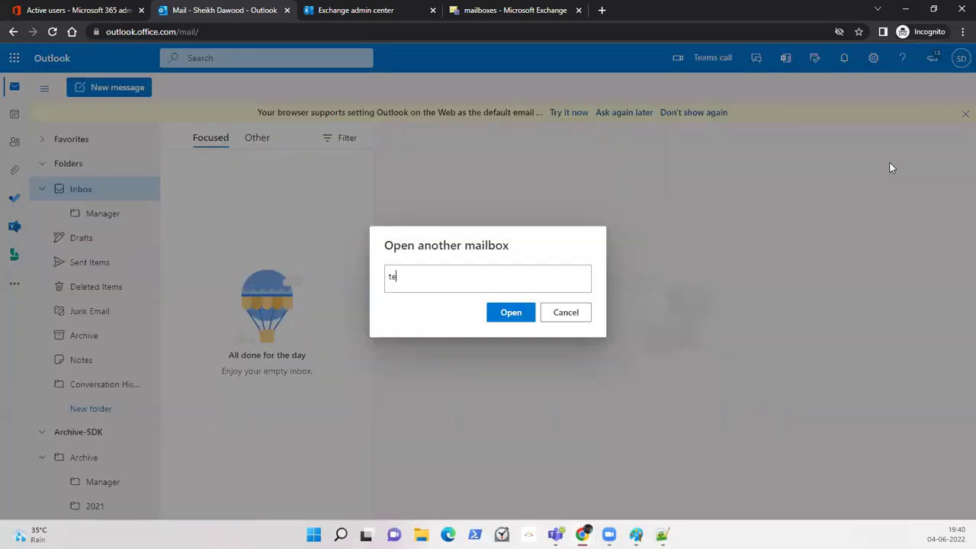
text(st2User2)
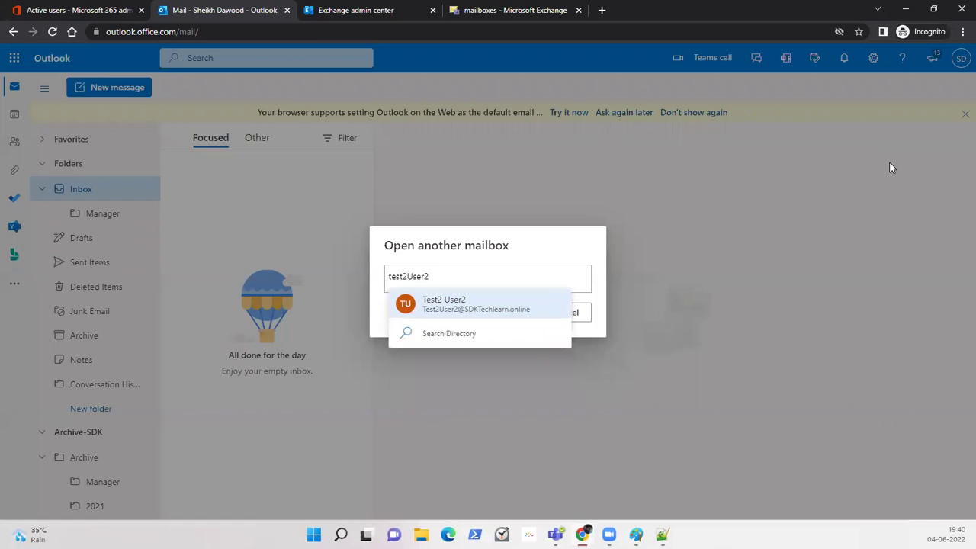
key(Return)
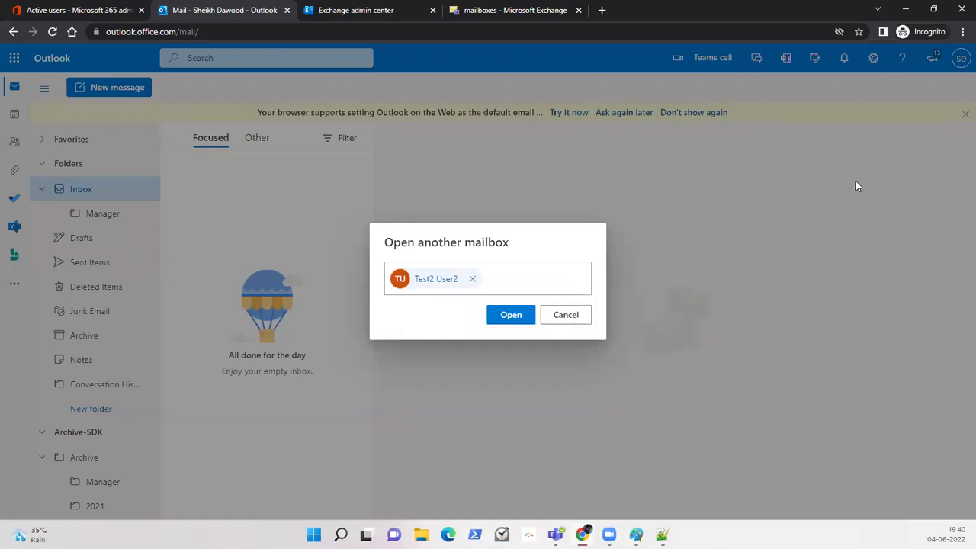
click(517, 315)
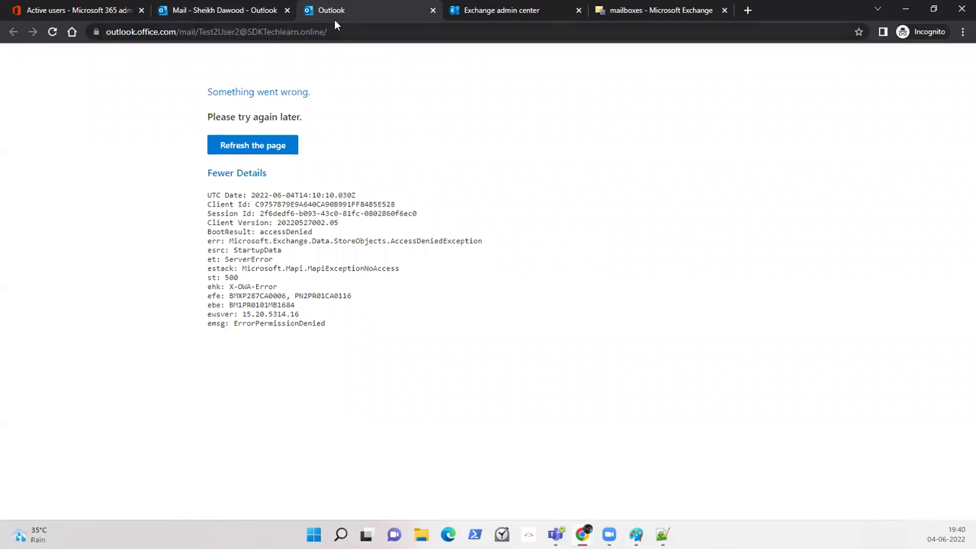
click(433, 10)
Start a new message with the From line set to Test2 User2's address
click(111, 89)
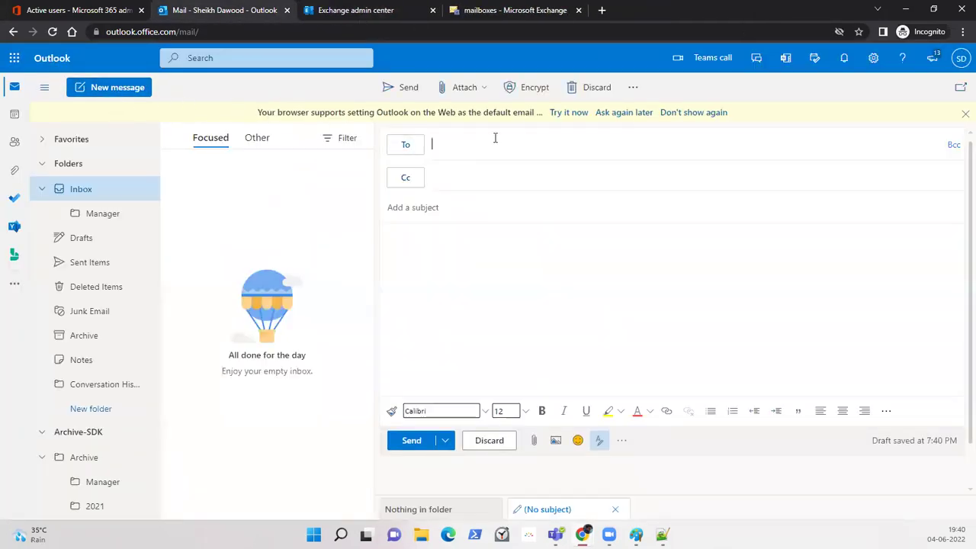
click(633, 88)
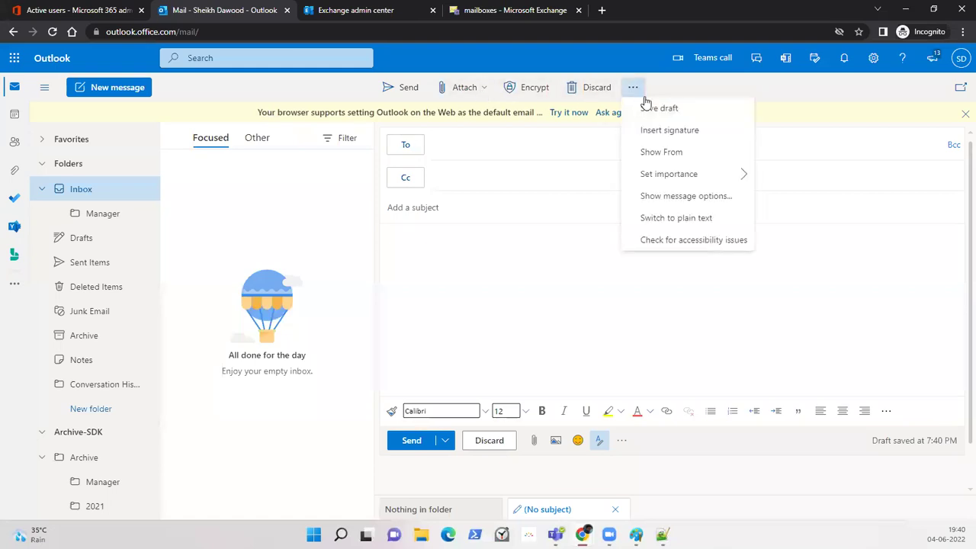
click(664, 152)
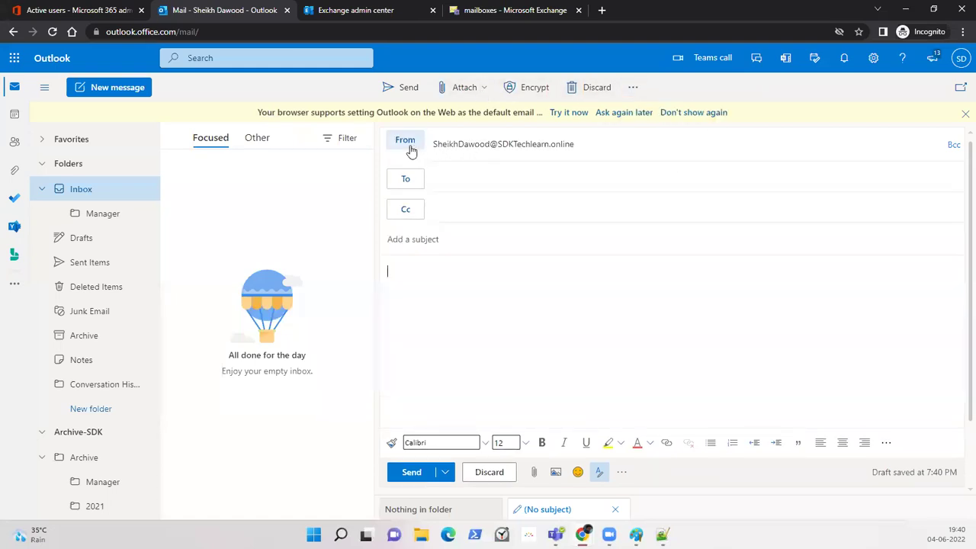
click(410, 150)
click(414, 181)
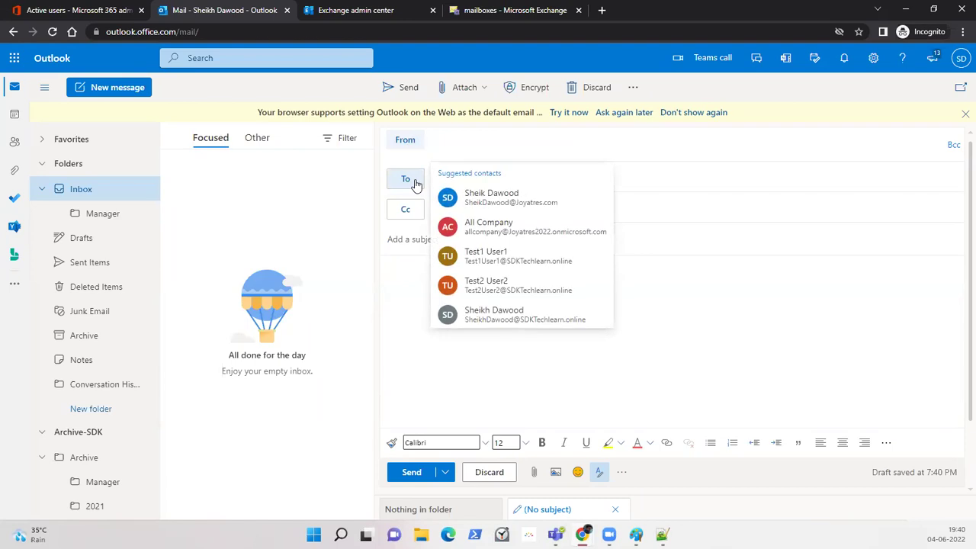
click(482, 285)
Address it to the admin, Cc both test users, with subject 'Test Send on Behalf'
click(465, 178)
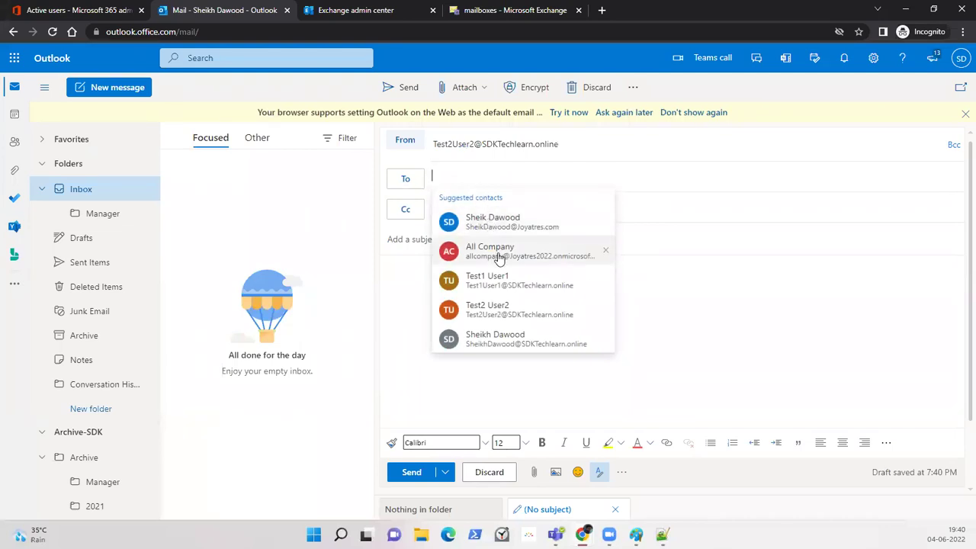
click(514, 340)
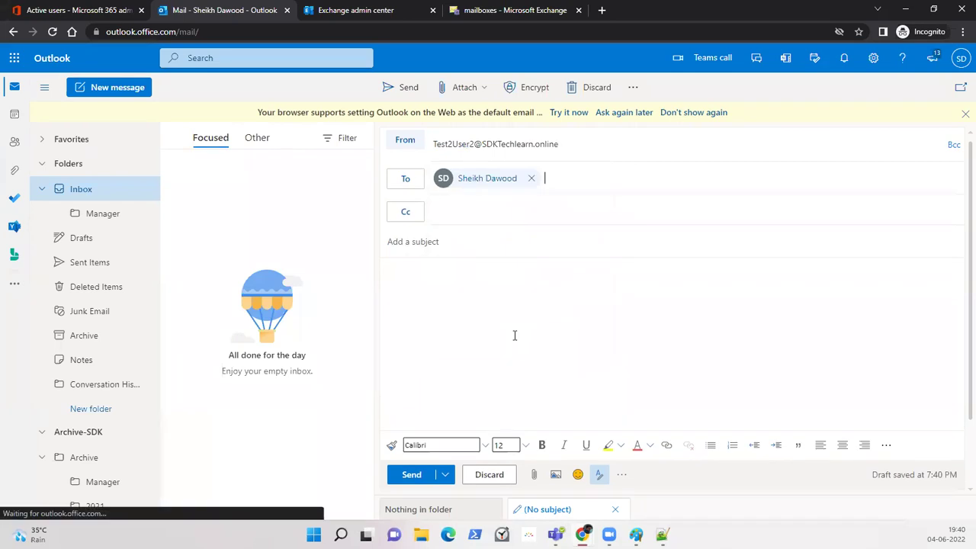
click(469, 214)
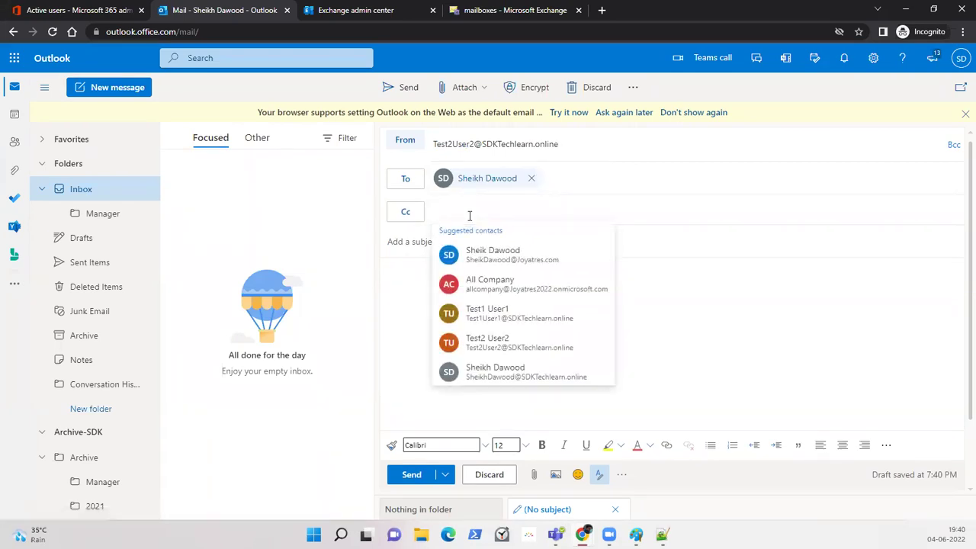
text(test)
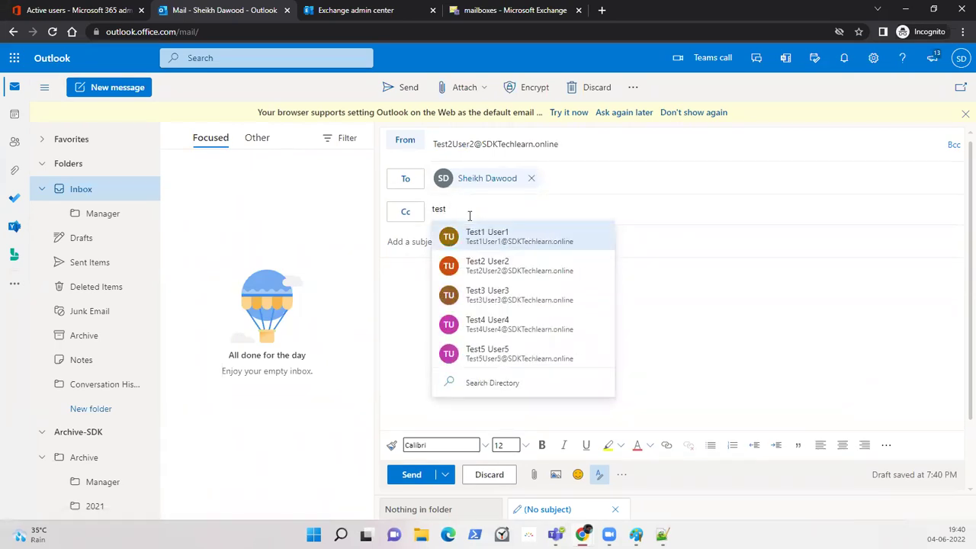
key(Return)
text(Test)
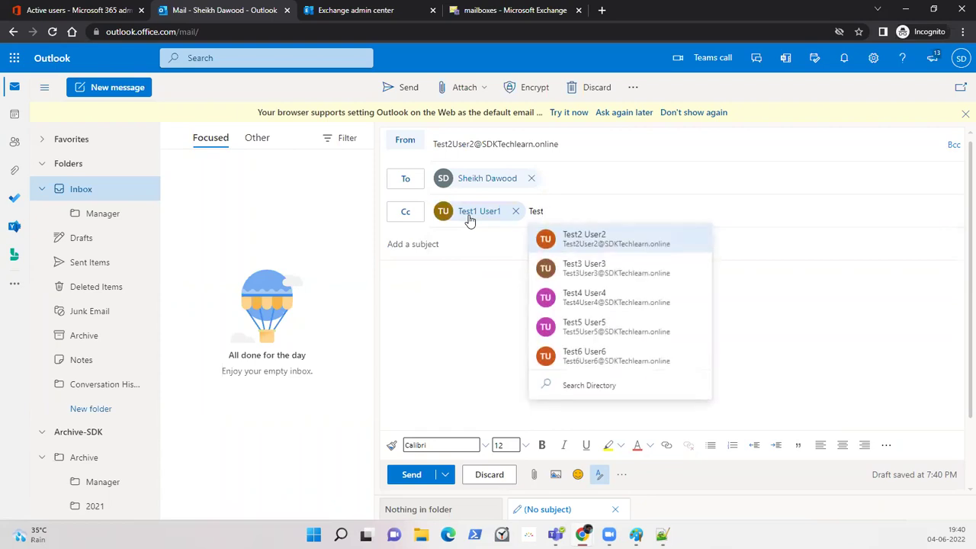
key(Return)
click(463, 242)
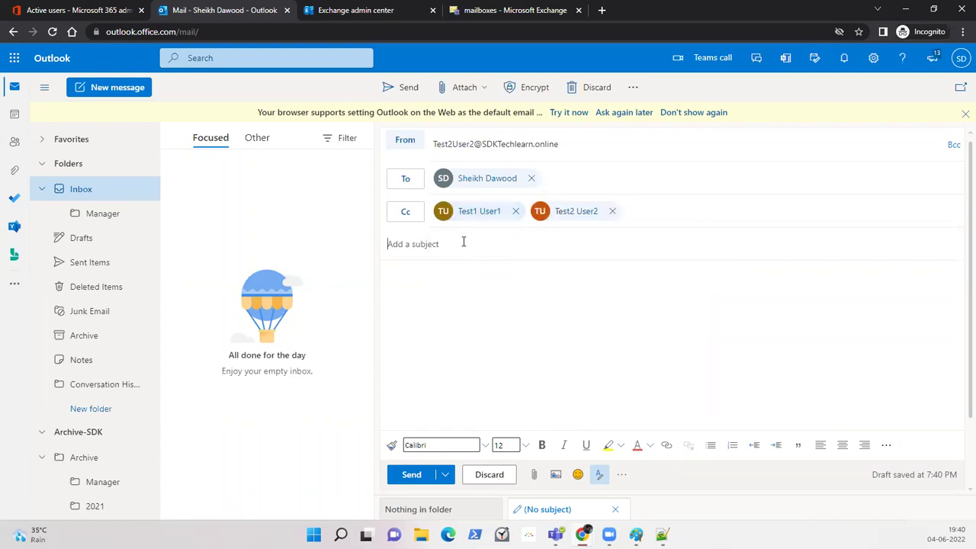
text(Test Send on Behalf)
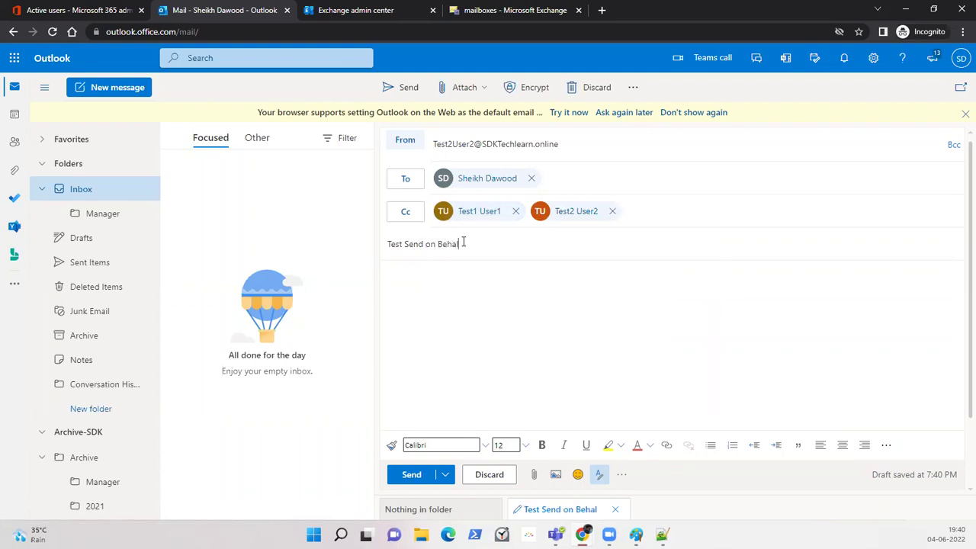
Send the message, view the failure details, and reload Outlook
click(410, 474)
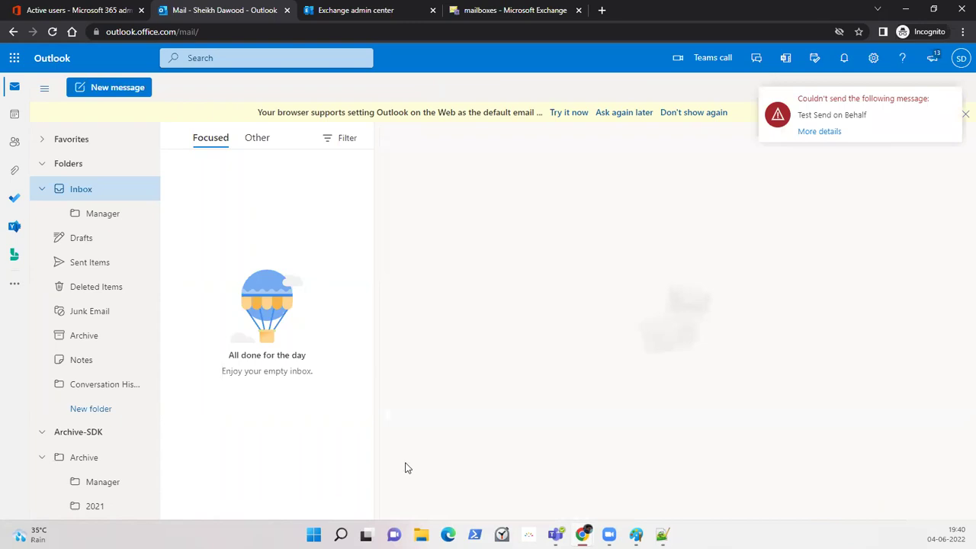
click(818, 131)
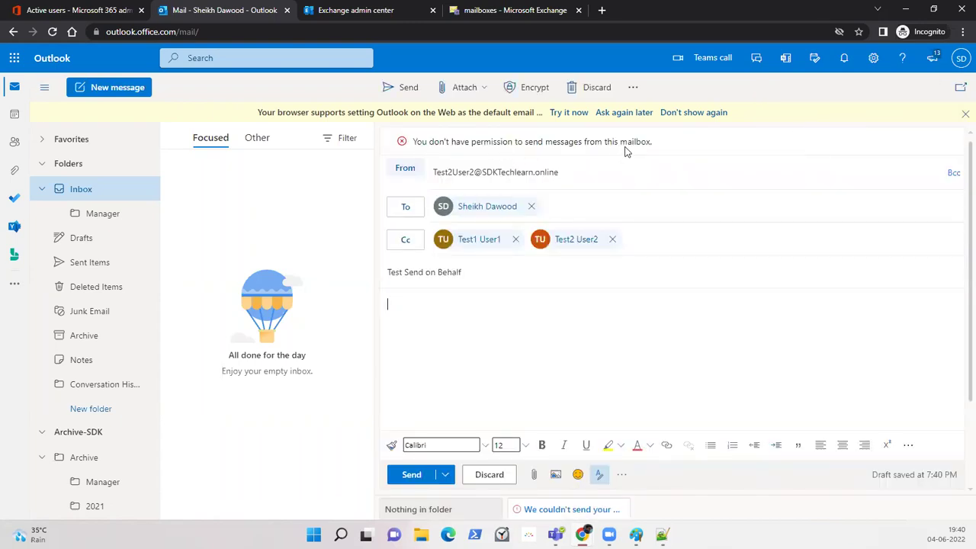
click(52, 32)
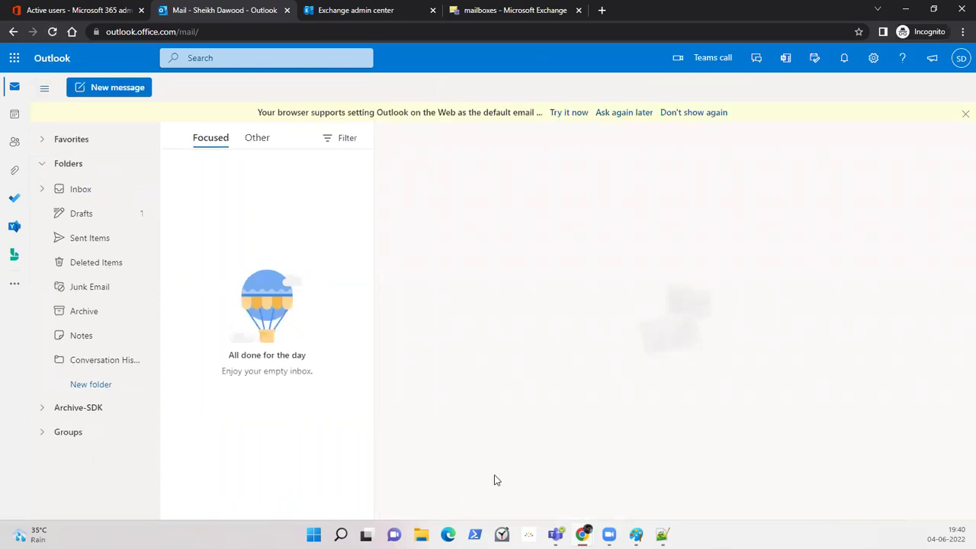
Start another new message sent from Test2 User2's address
click(116, 90)
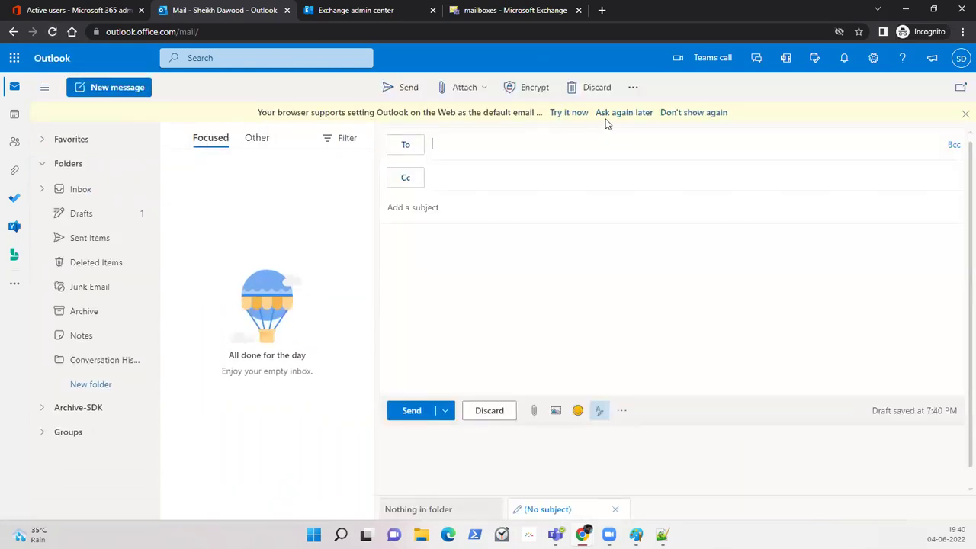
click(633, 87)
click(648, 151)
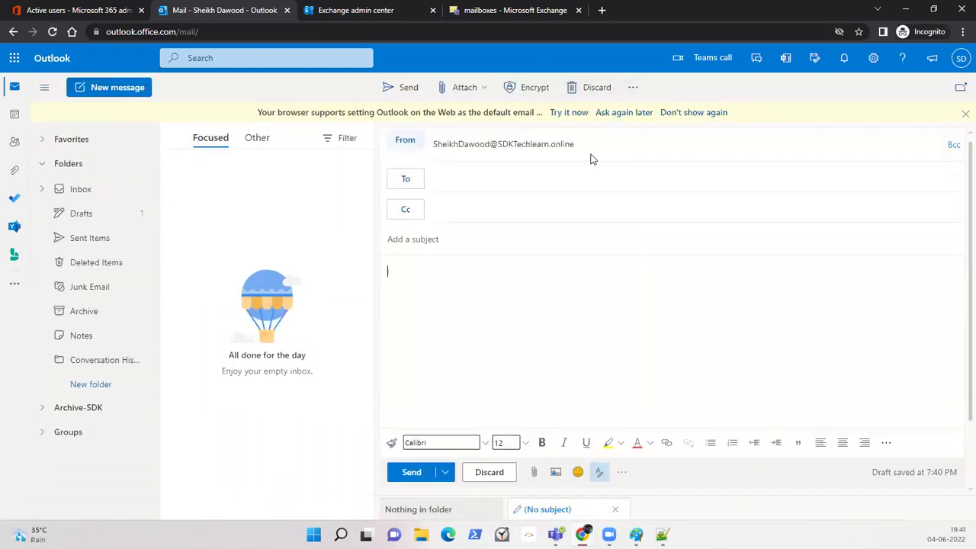
click(403, 141)
click(436, 179)
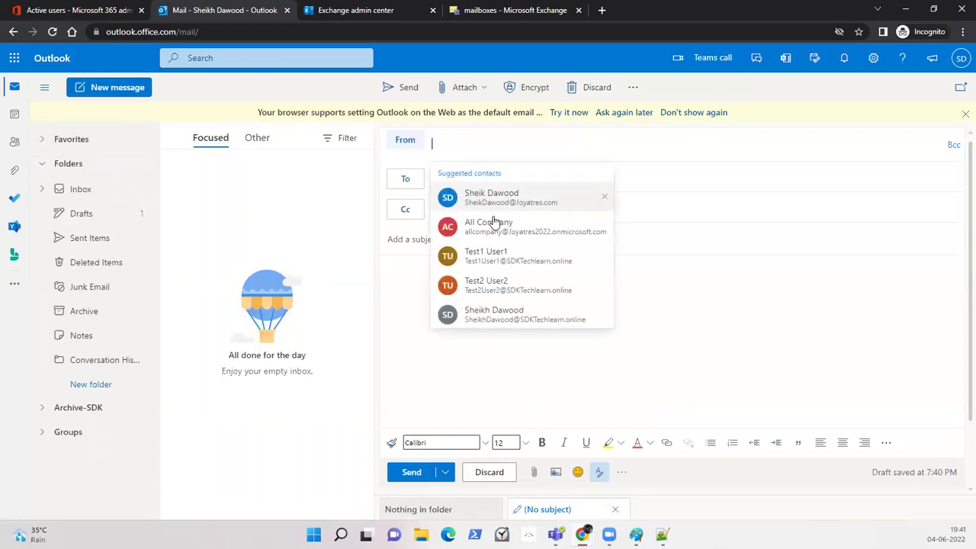
click(492, 286)
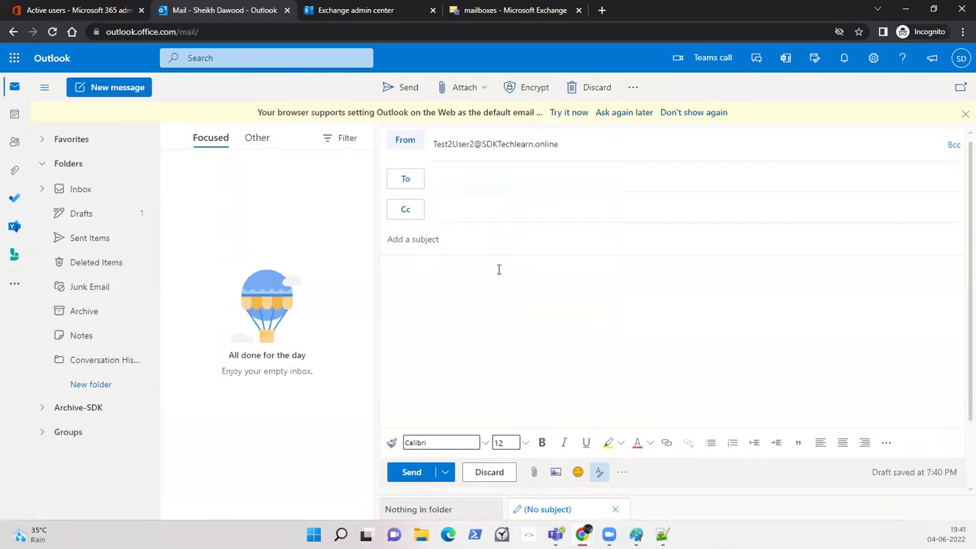
Address it to the admin and Cc both test users
click(475, 177)
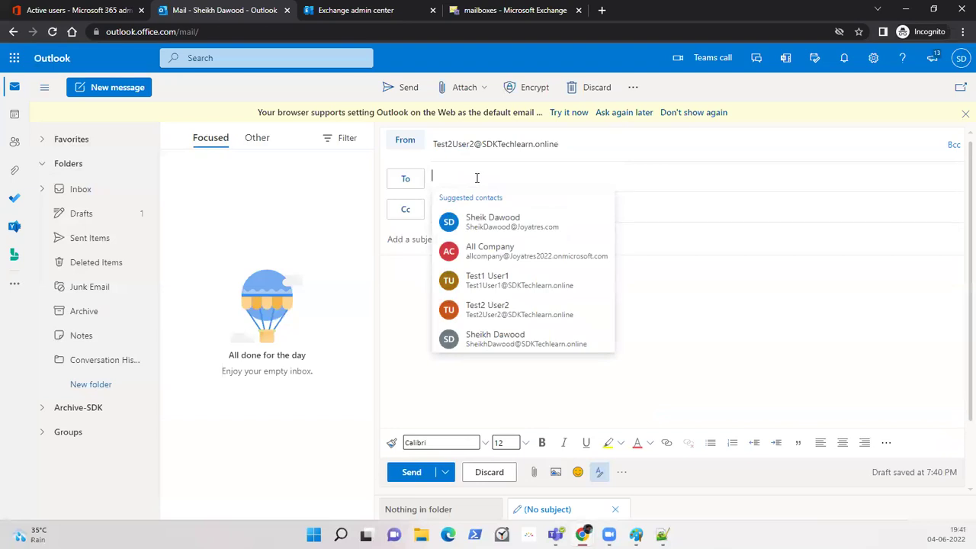
click(494, 340)
click(470, 214)
text(test)
click(490, 259)
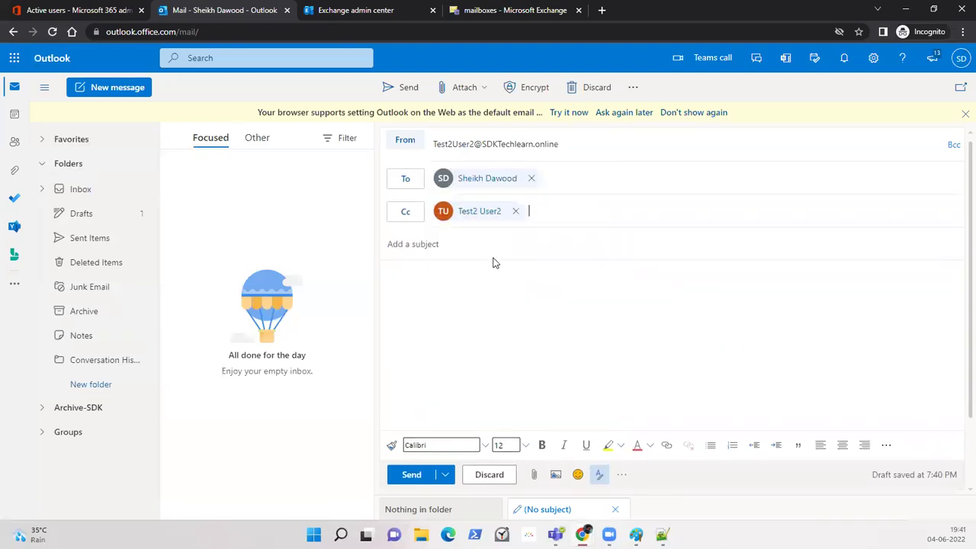
text(test)
click(546, 238)
Enter the subject 'Test' and send the message
click(475, 244)
text(TEse)
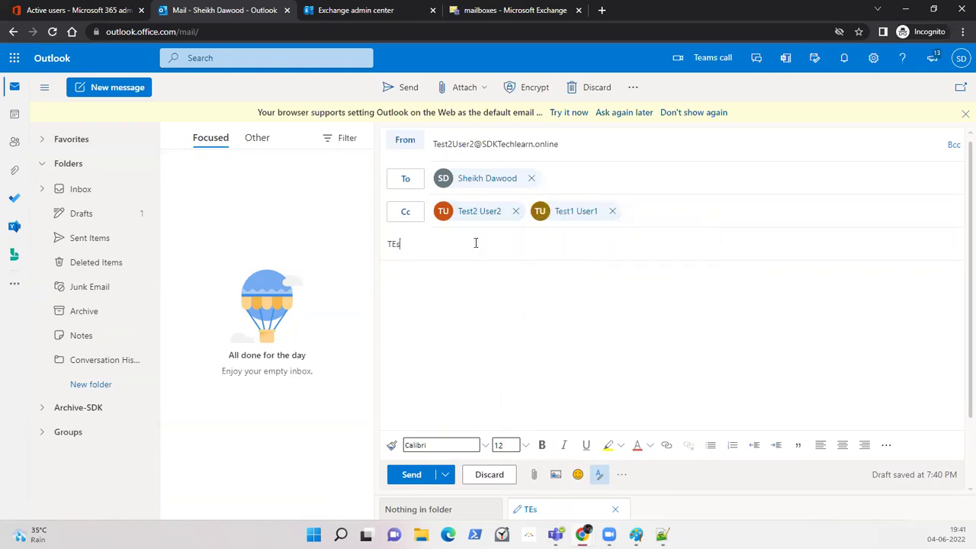
key(BackSpace)
key(BackSpace)
key(BackSpace)
text(est)
click(410, 474)
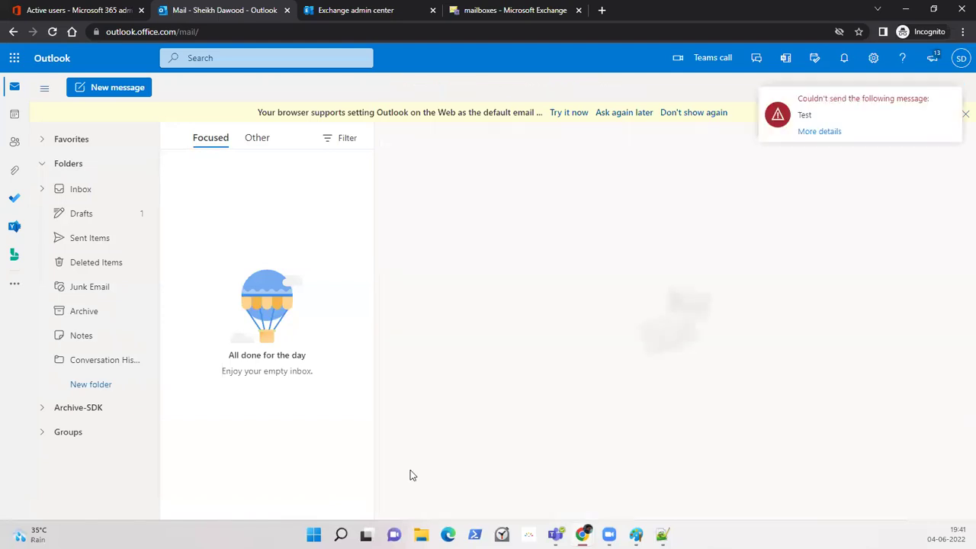
Reopen the failed Test draft from More details and retry sending it twice
click(819, 131)
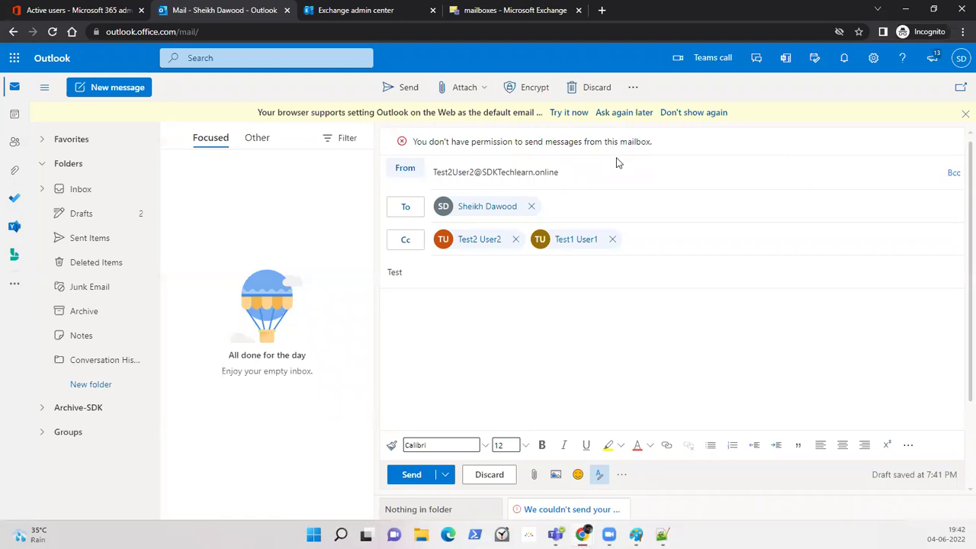
click(408, 96)
click(408, 96)
Open Test2 User2's mailbox delegation settings, dismissing the no-data warning
click(496, 13)
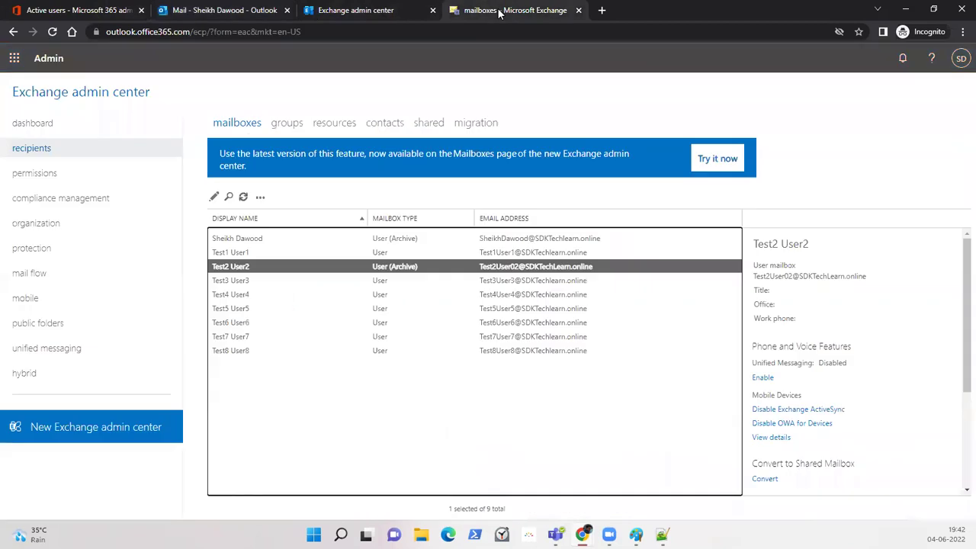
double_click(253, 267)
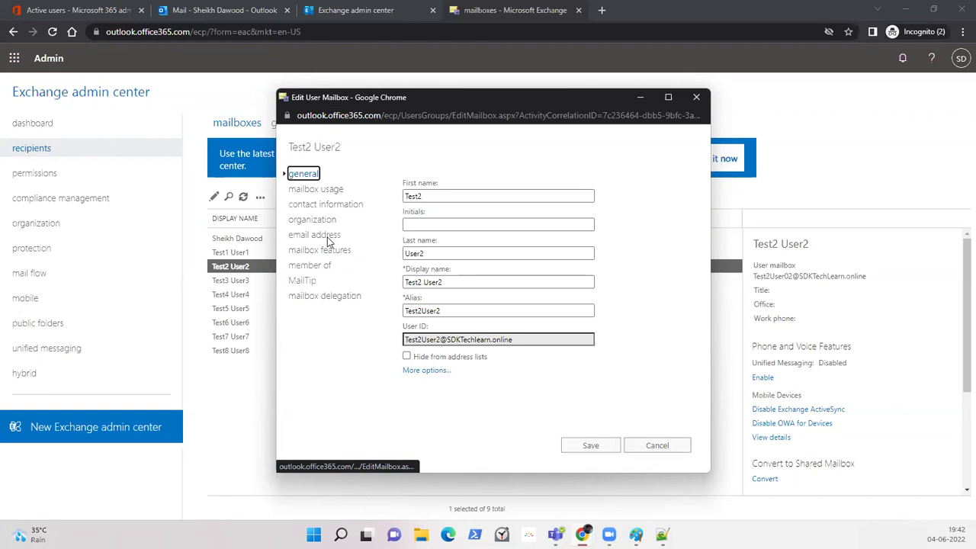
click(324, 254)
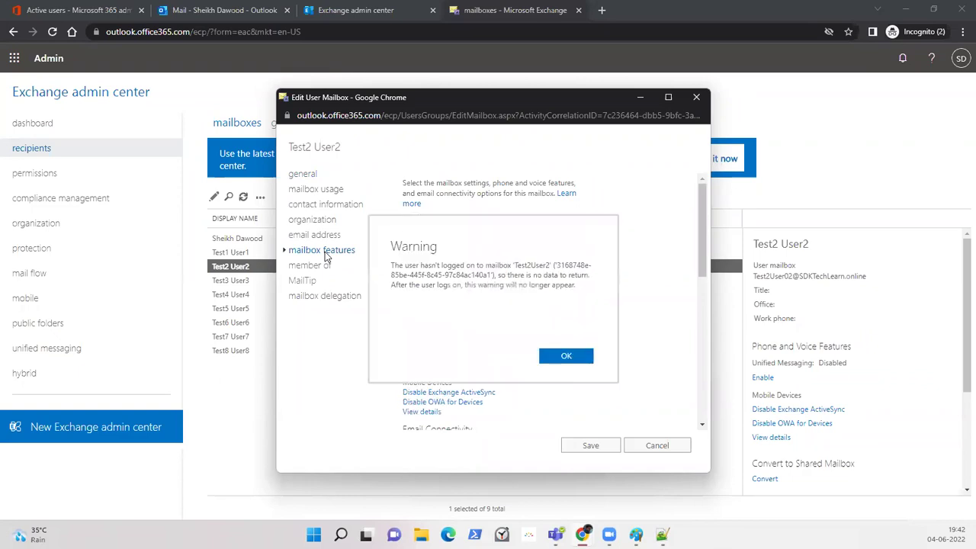
click(558, 359)
click(338, 297)
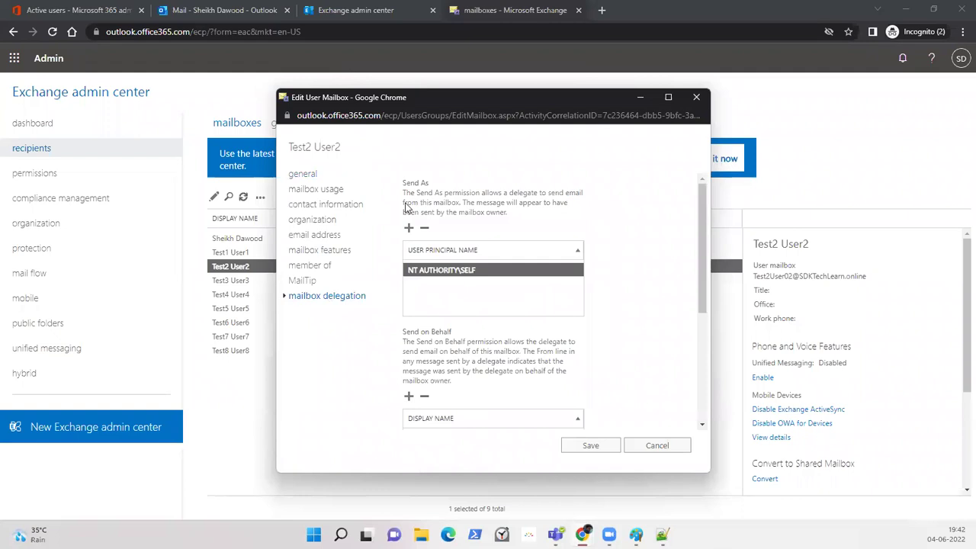
scroll(450, 303, down, 3)
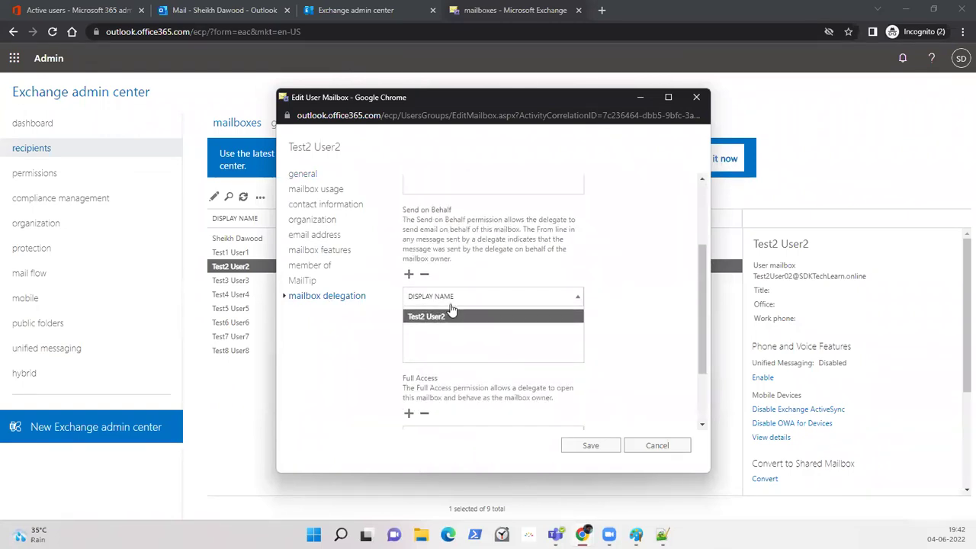
Search for the admin account, add it as a Send on Behalf delegate, and save
click(409, 272)
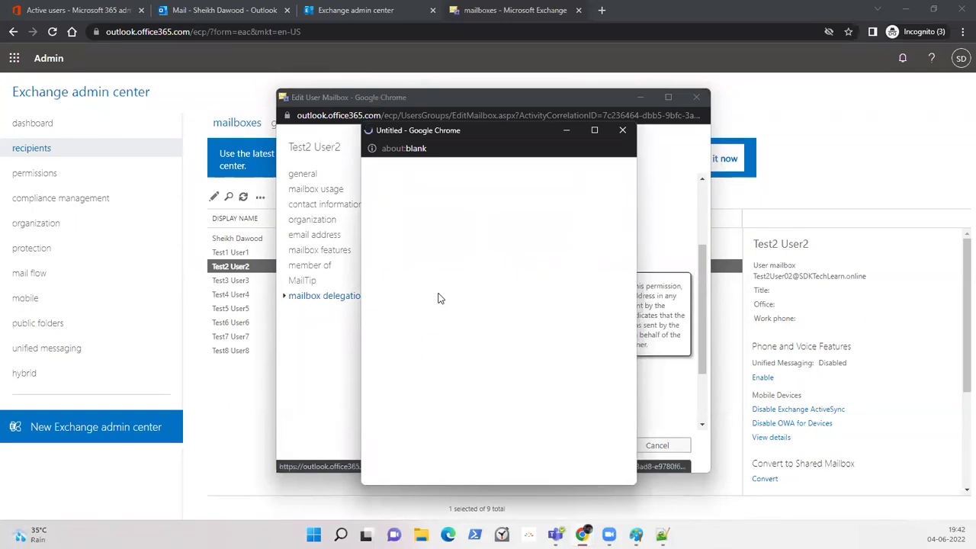
text(sheik)
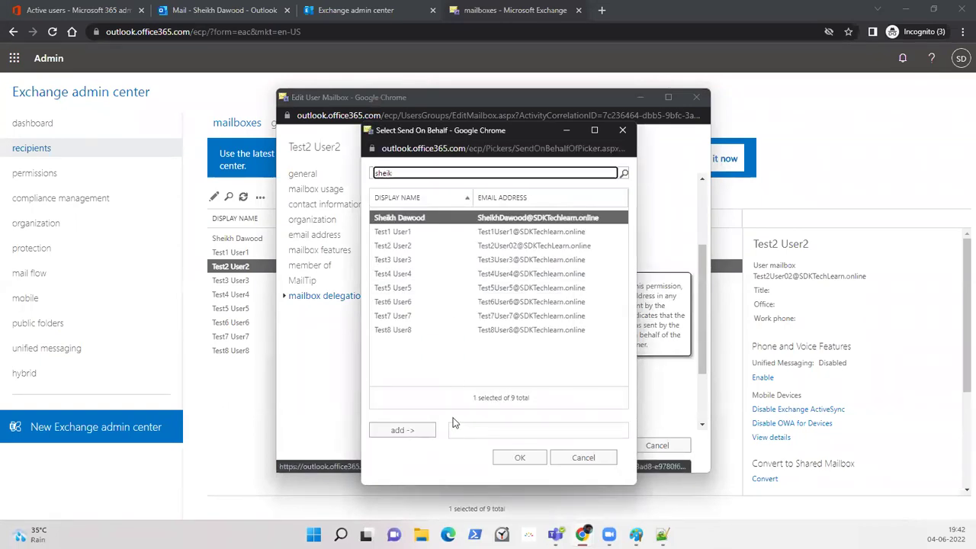
click(412, 432)
click(518, 457)
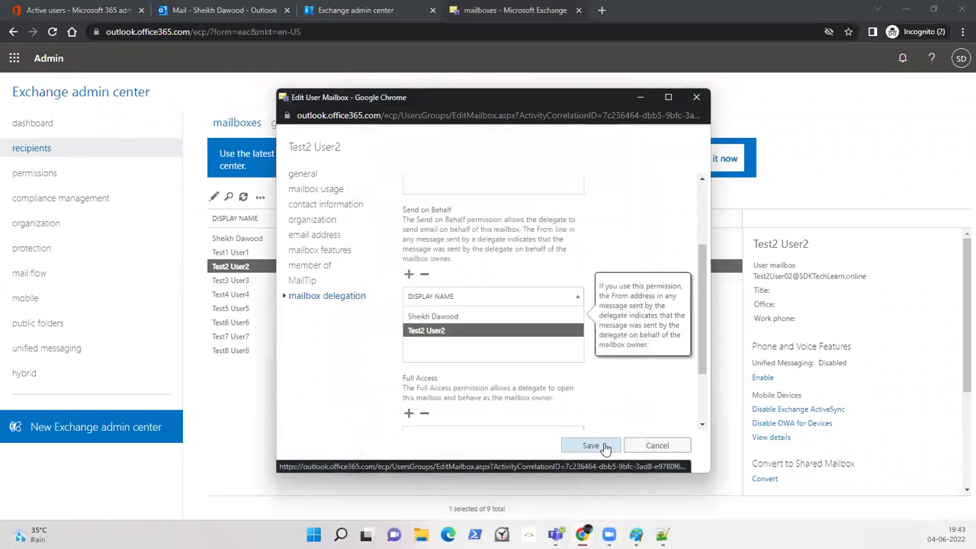
click(603, 446)
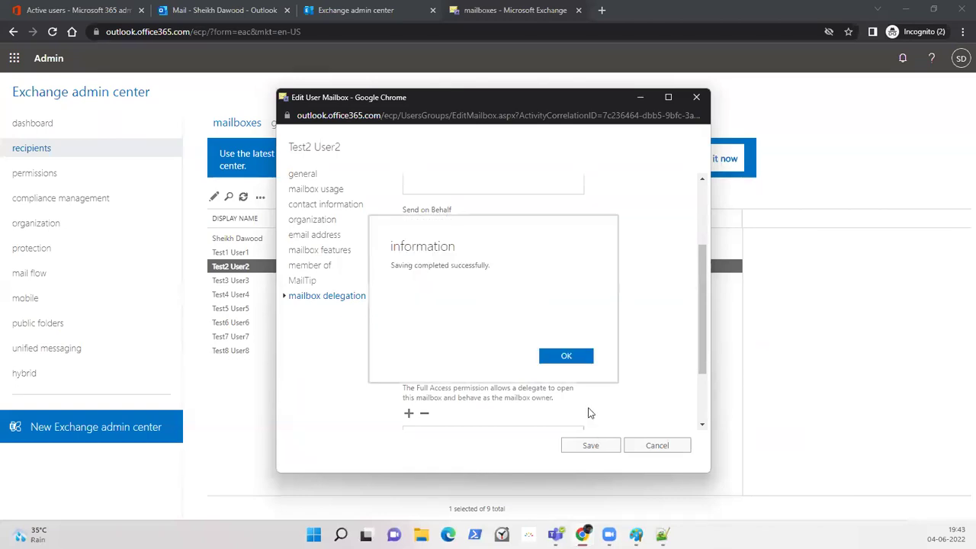
click(567, 355)
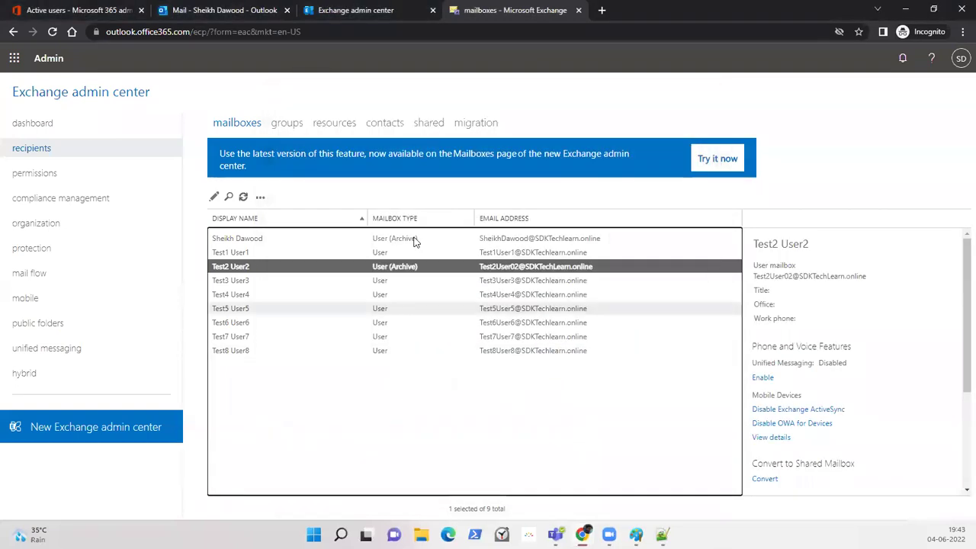
Reload Outlook and set a new draft's From line to Test2 User2's address
click(198, 11)
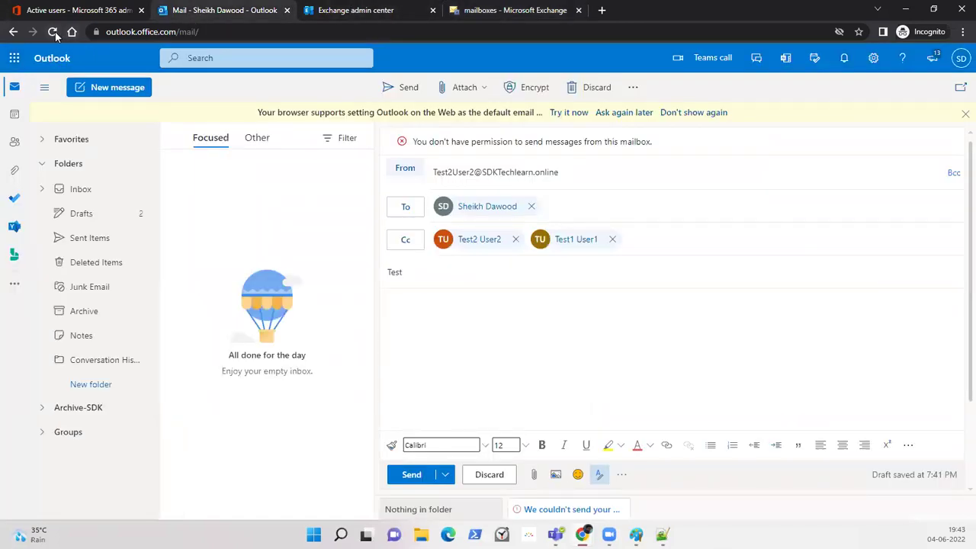
click(52, 31)
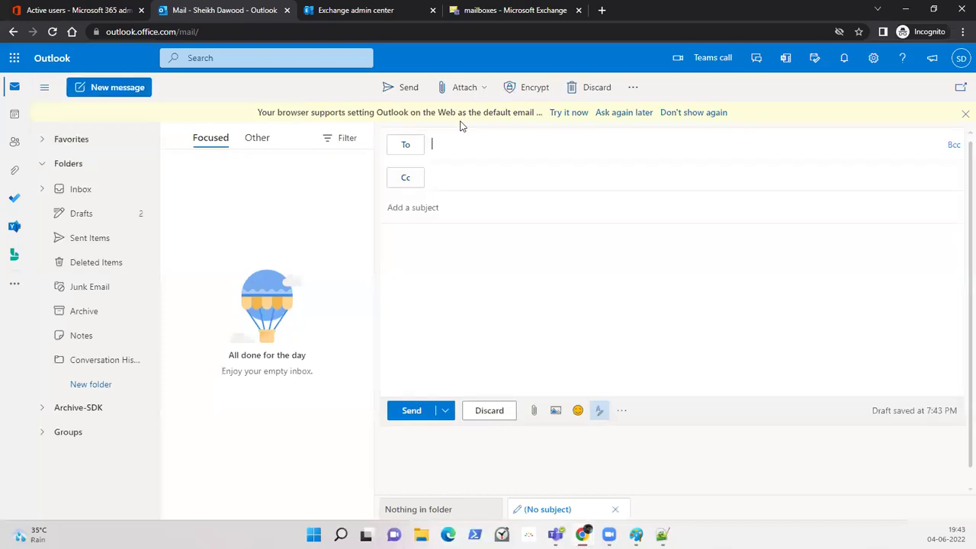
click(632, 87)
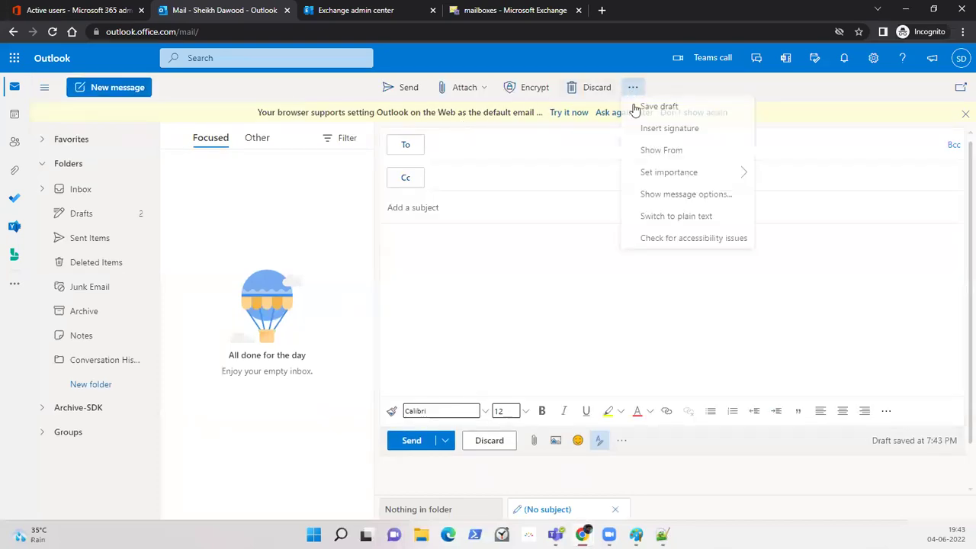
click(660, 151)
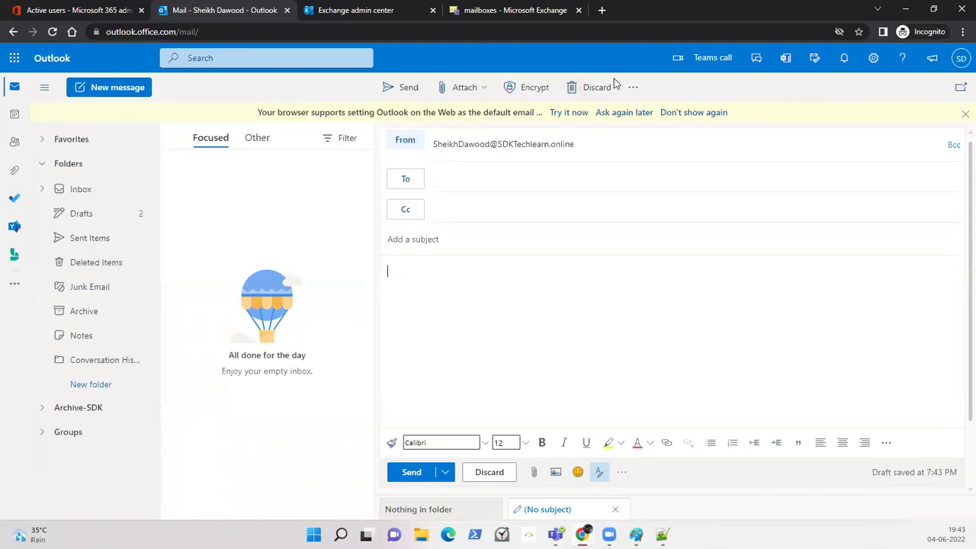
click(404, 142)
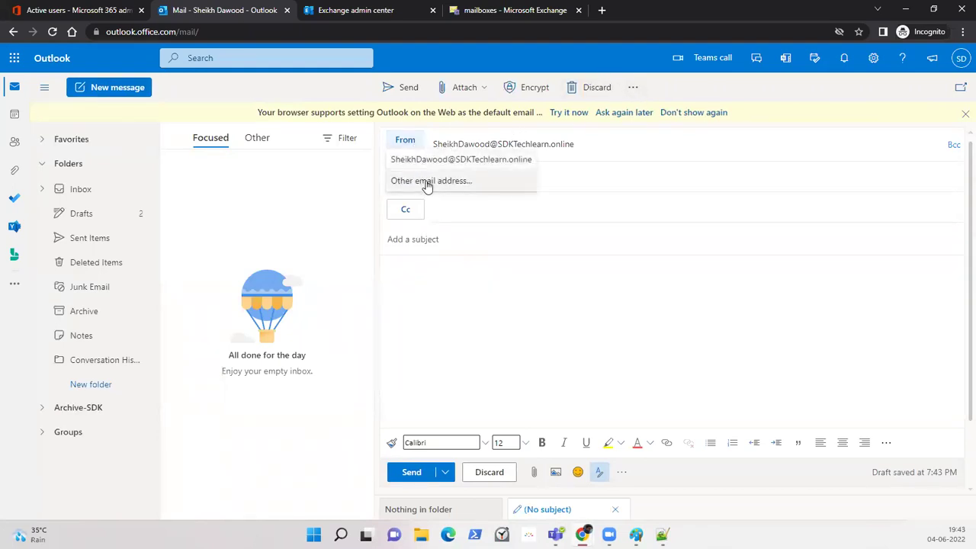
click(425, 181)
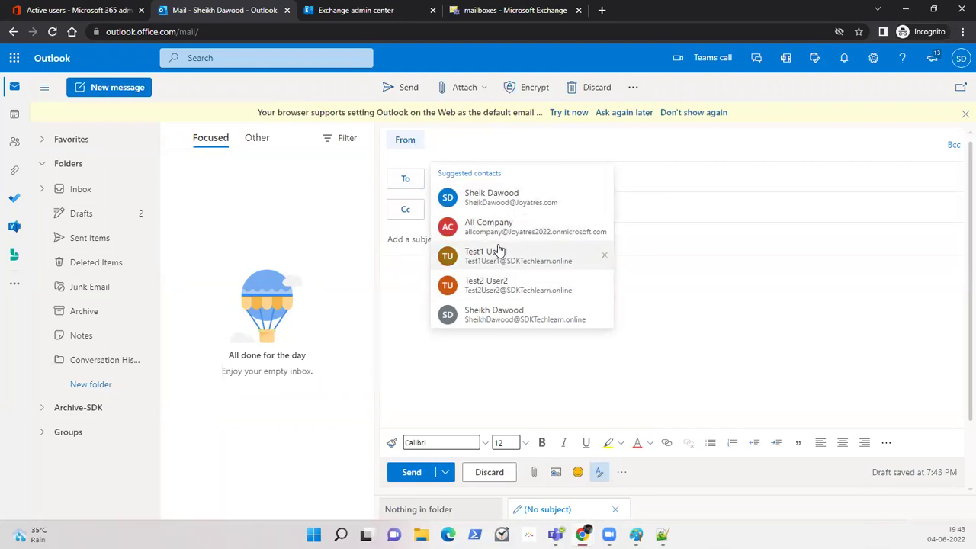
click(493, 286)
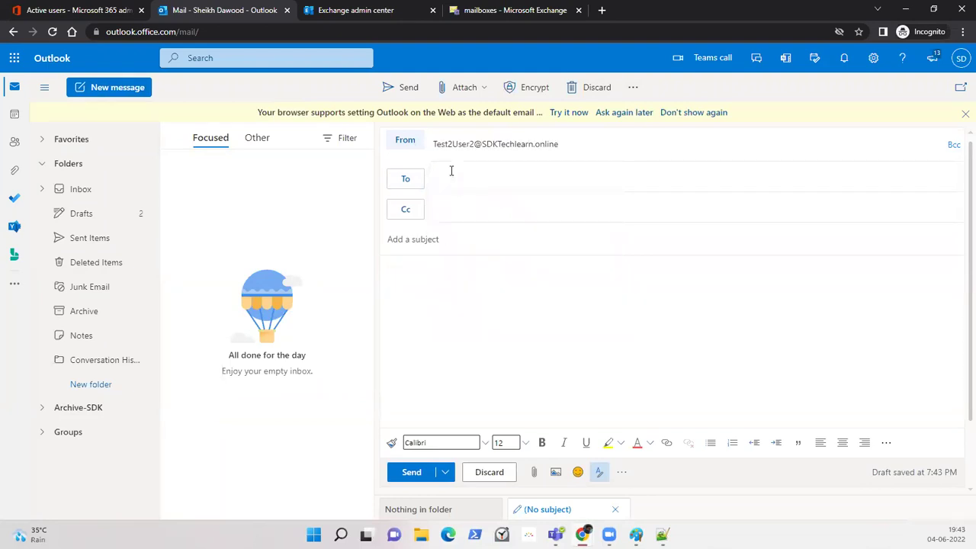
Address the draft to the admin, Cc both test users, add subject Test, and send
click(450, 171)
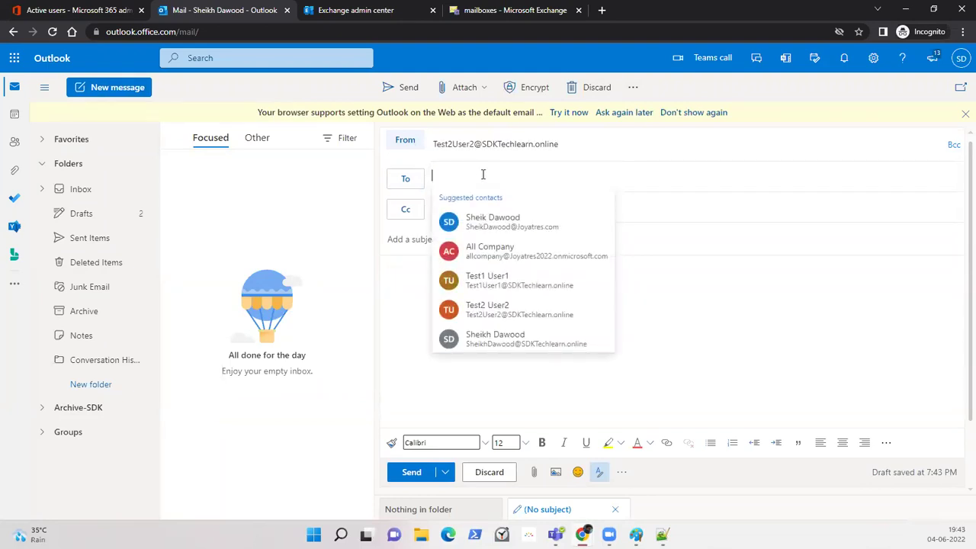
click(506, 342)
click(490, 209)
text(Test)
key(Return)
text(test)
key(Return)
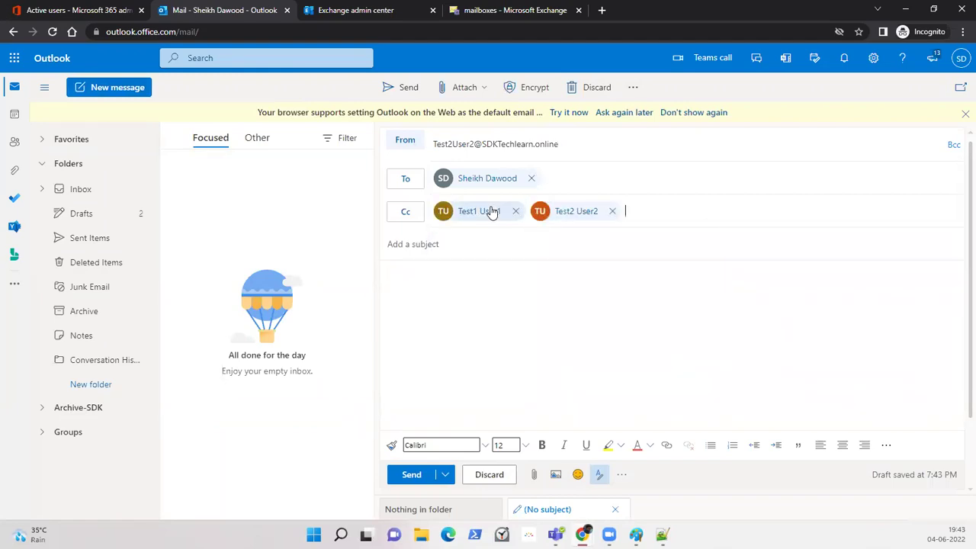
click(485, 249)
text(Test)
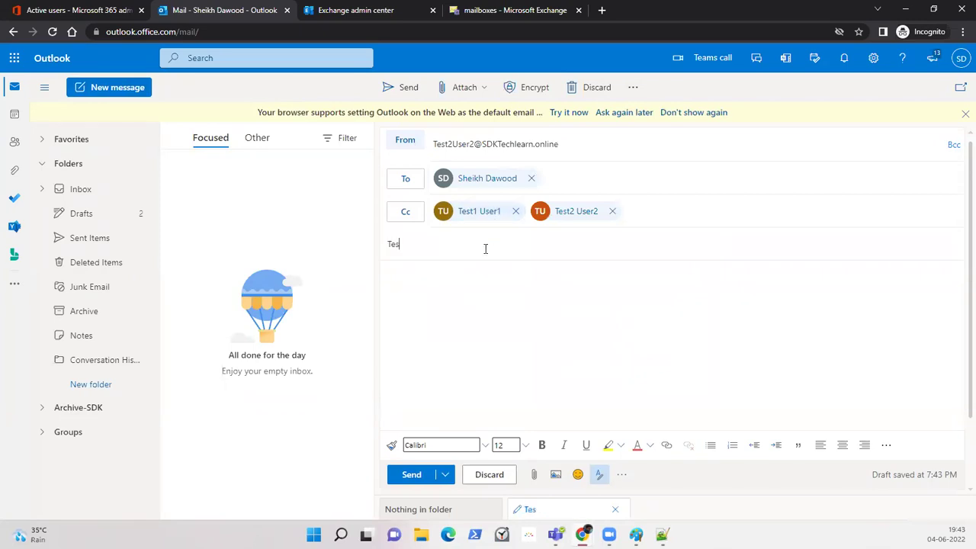
click(409, 475)
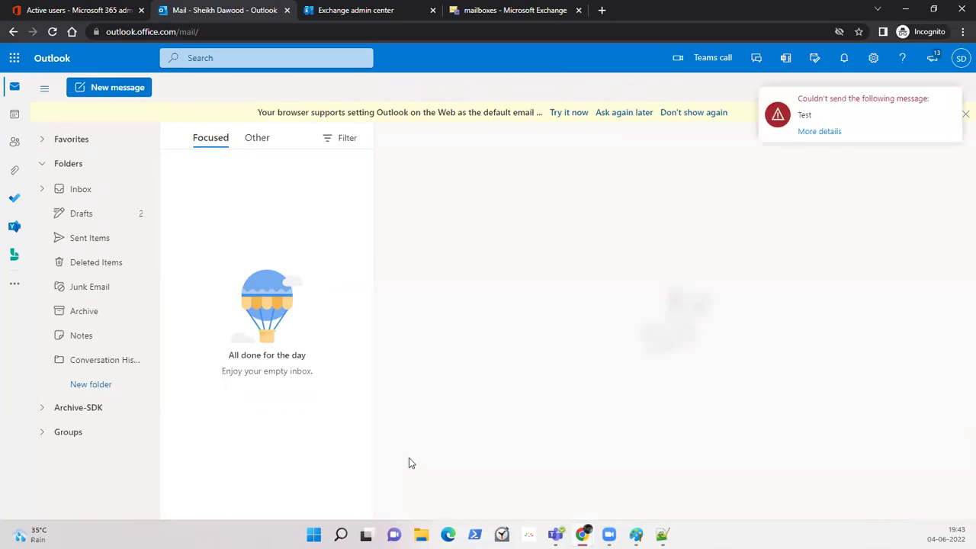
Read the failed Test draft's no-permission error, then return to the Exchange mailboxes tab
click(819, 132)
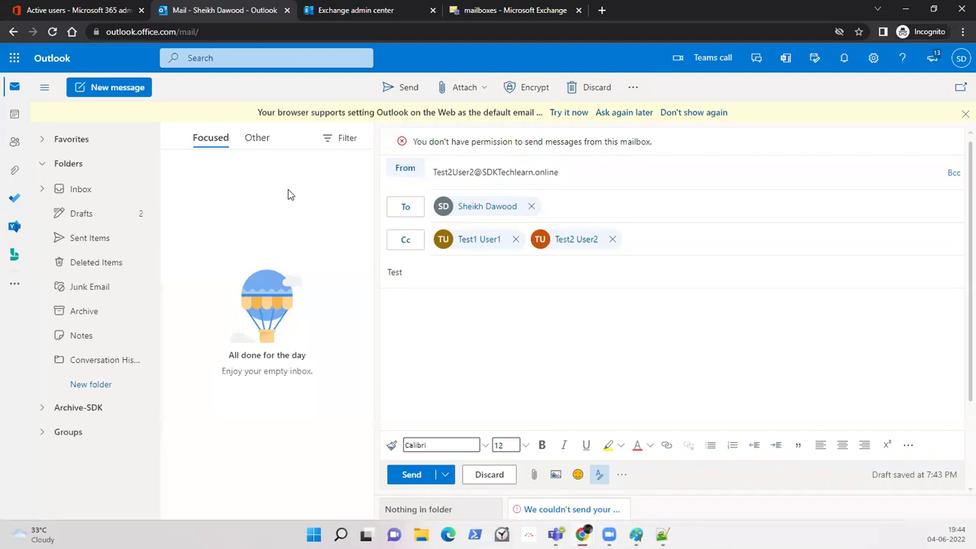
click(458, 14)
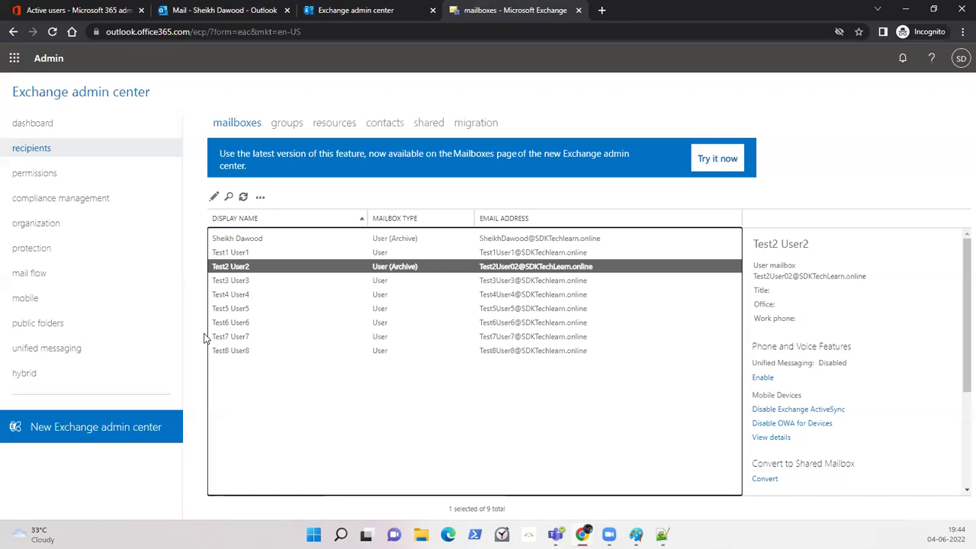
Check the empty mail flow rules, return to the mailbox list, and bring up Windows search for PowerShell
click(30, 273)
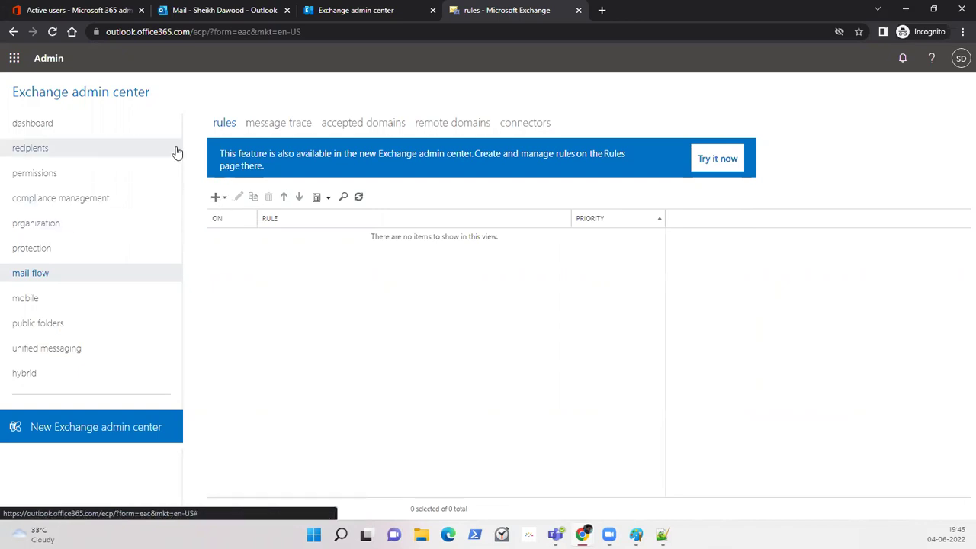
click(48, 157)
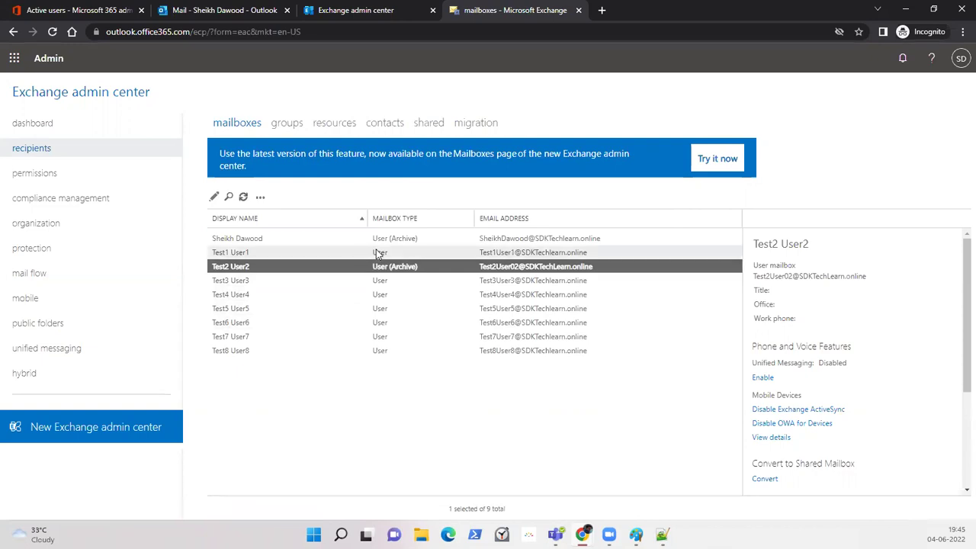
key(super+s)
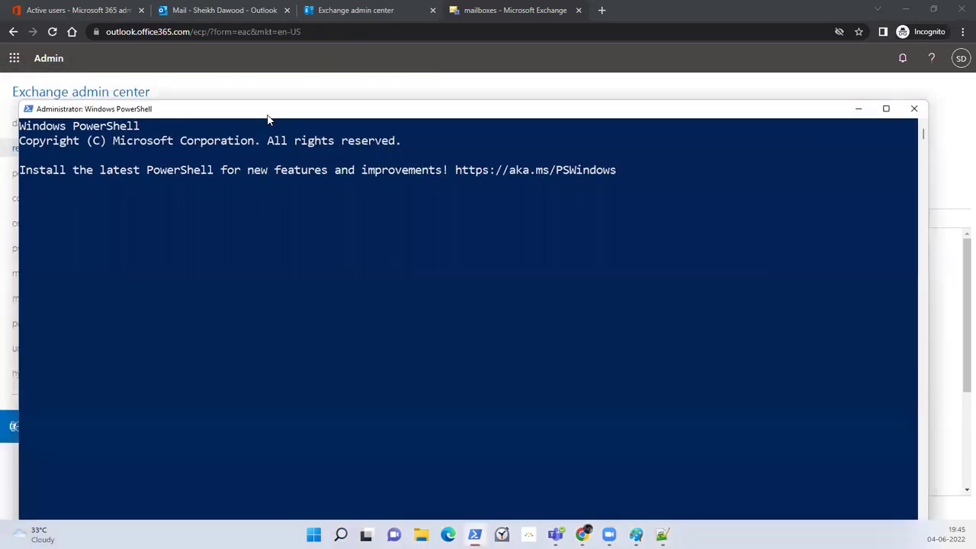
Maximize PowerShell and run find-module Exchange* to search the gallery for Exchange modules
double_click(268, 114)
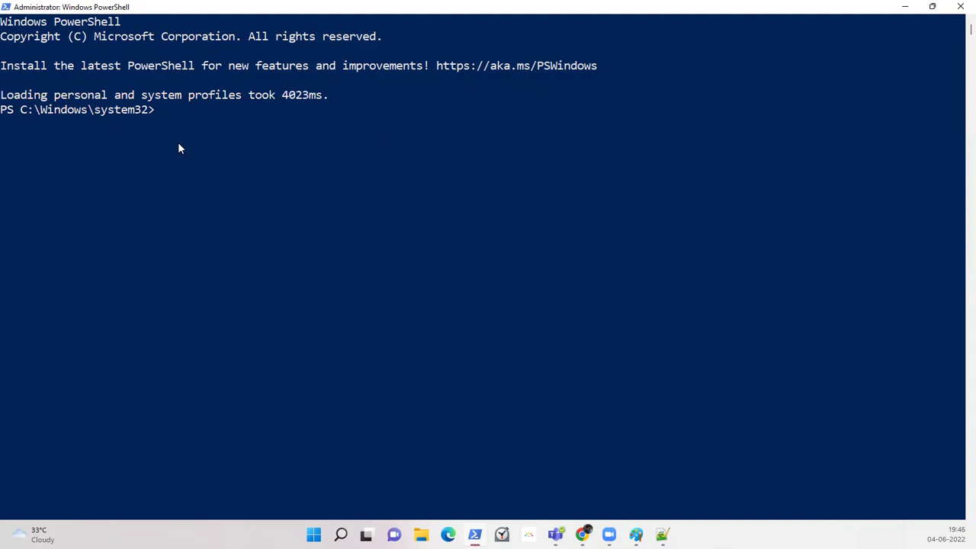
text(fnd)
key(BackSpace)
key(BackSpace)
text(ind-module )
text(Exchnage)
key(BackSpace)
key(BackSpace)
key(BackSpace)
key(BackSpace)
text(ange*)
key(Return)
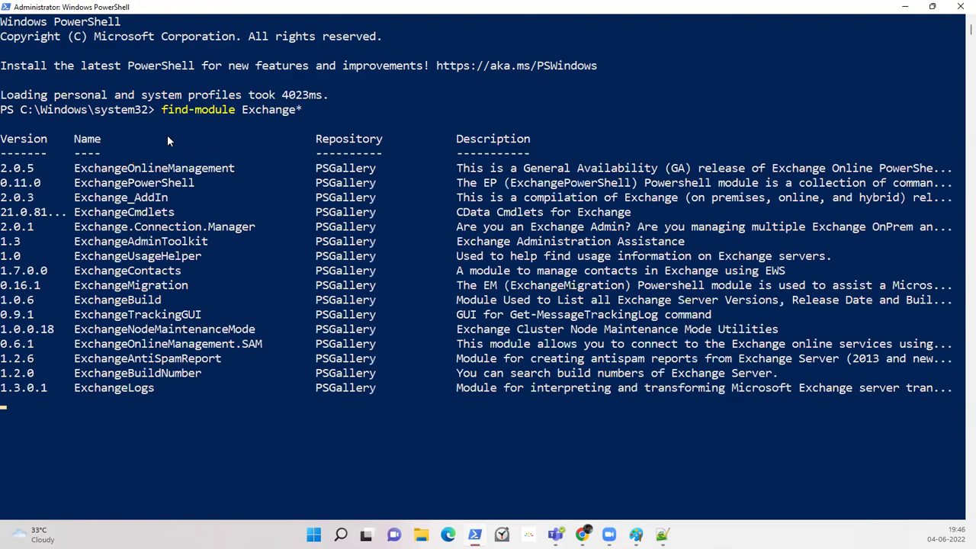
Rerun the search as find-module Exchange* | ft Name, Author and highlight the ExchangeOnlineManagement row
drag(76, 168, 235, 170)
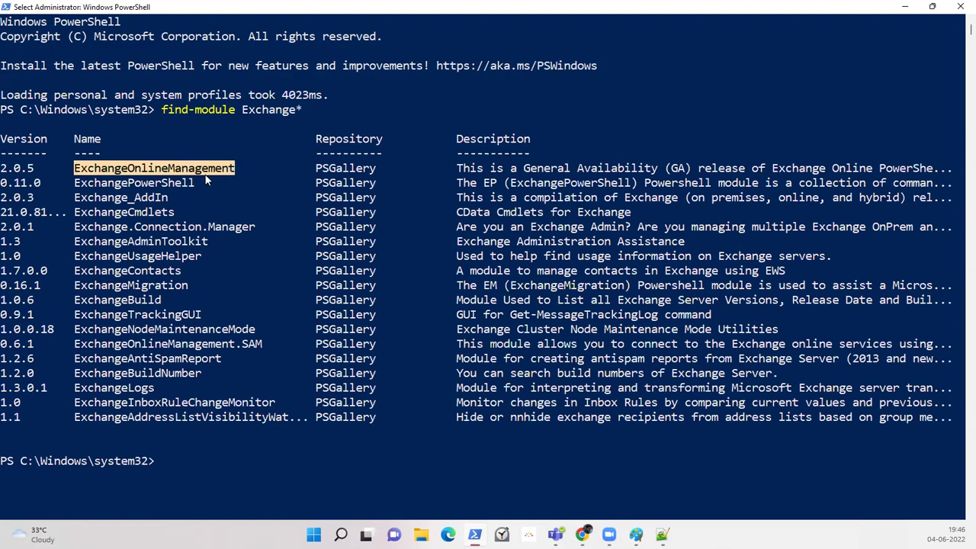
key(ctrl+c)
key(Up)
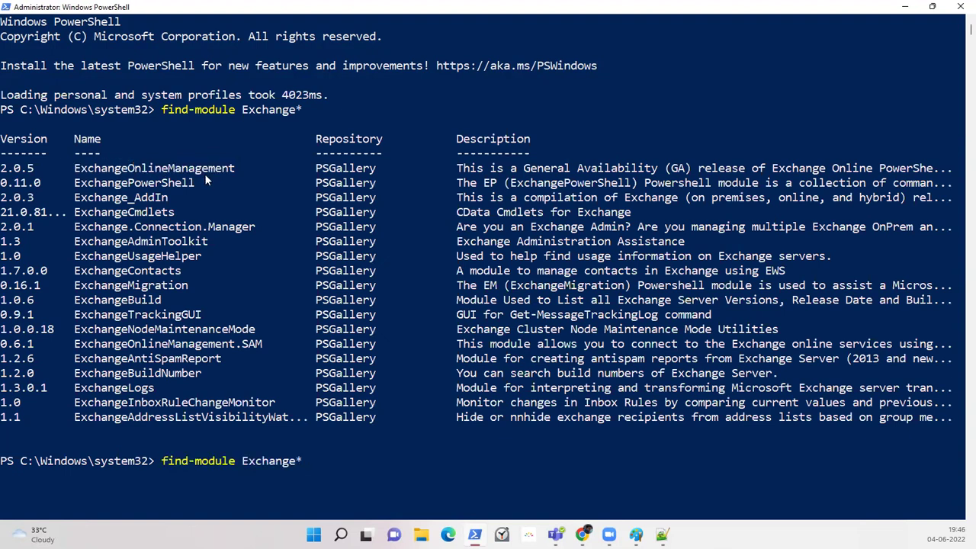
text(| ft Name, Author)
key(Return)
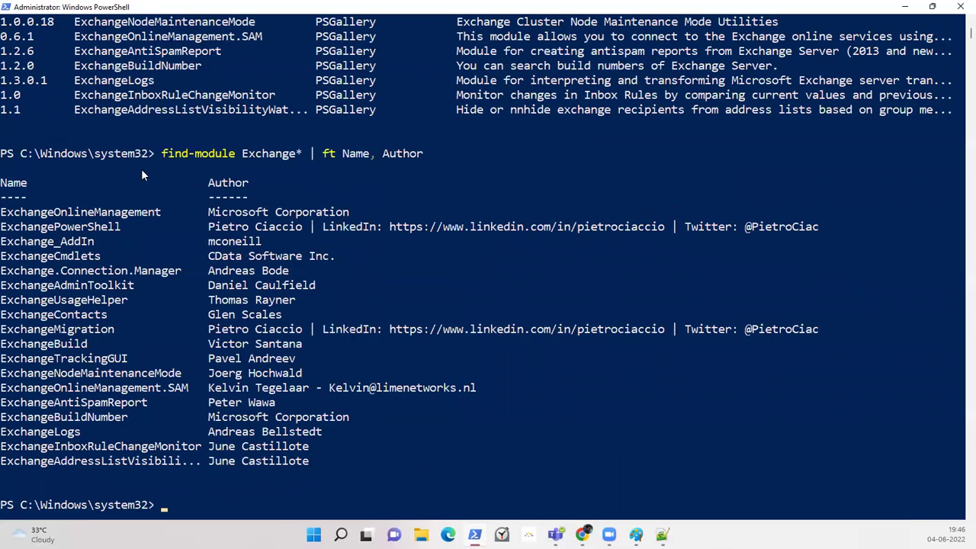
click(3, 214)
drag(3, 214, 349, 216)
Copy the find-module Exchange* | ft Name, Author command into Notepad++ below a dashed line
drag(161, 154, 419, 153)
right_click(418, 153)
key(alt+Tab)
scroll(567, 422, down, 5)
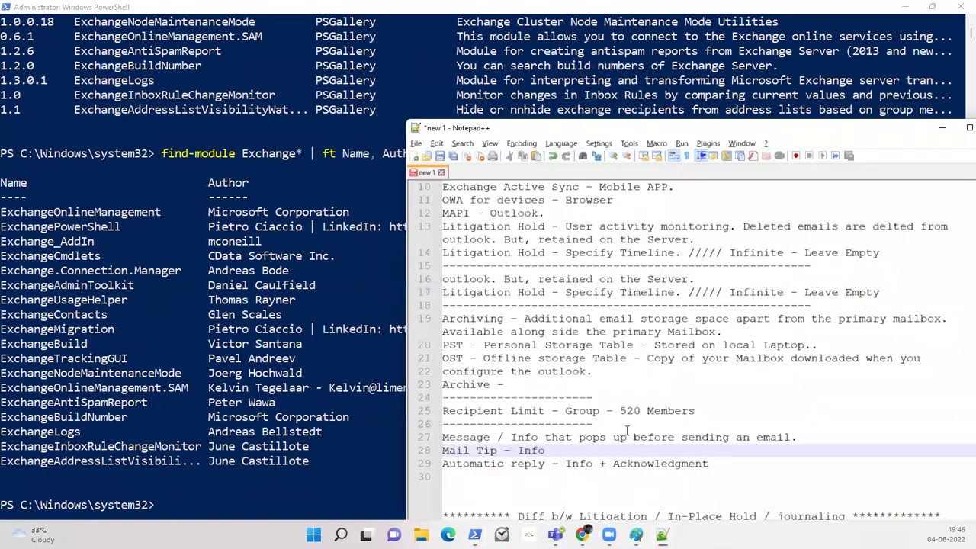
click(578, 250)
key(Up)
text(-----------------------)
key(Return)
key(ctrl+v)
click(195, 249)
drag(2, 213, 204, 221)
scroll(204, 221, down, 3)
Install the module with install-module Exchangeonlinemanagement
text(instll)
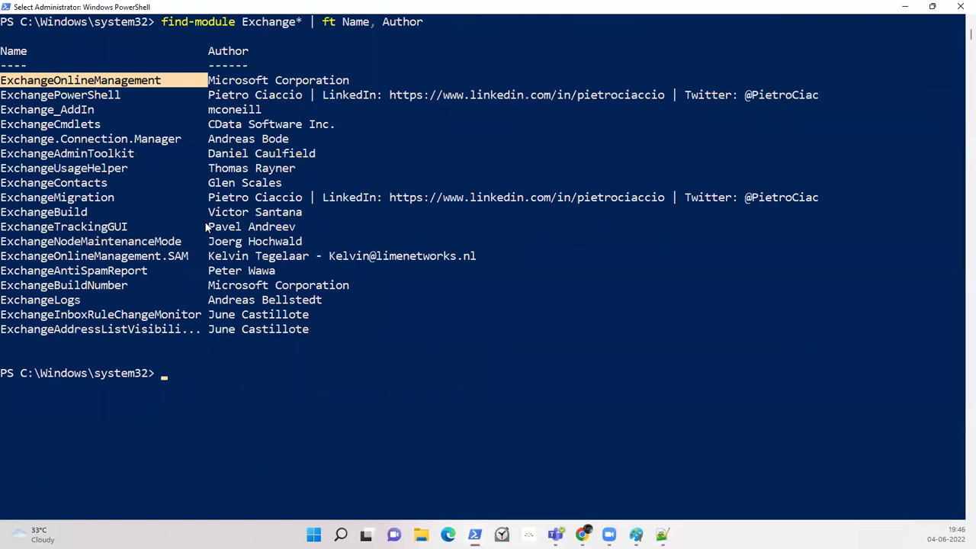
key(BackSpace)
key(BackSpace)
text(a)
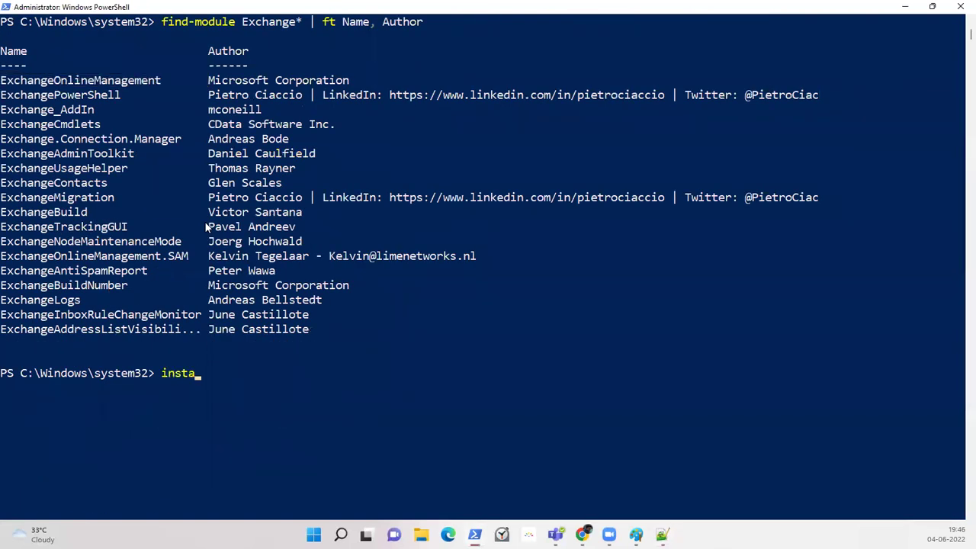
text(ll-module Exchangeonlinemanagement)
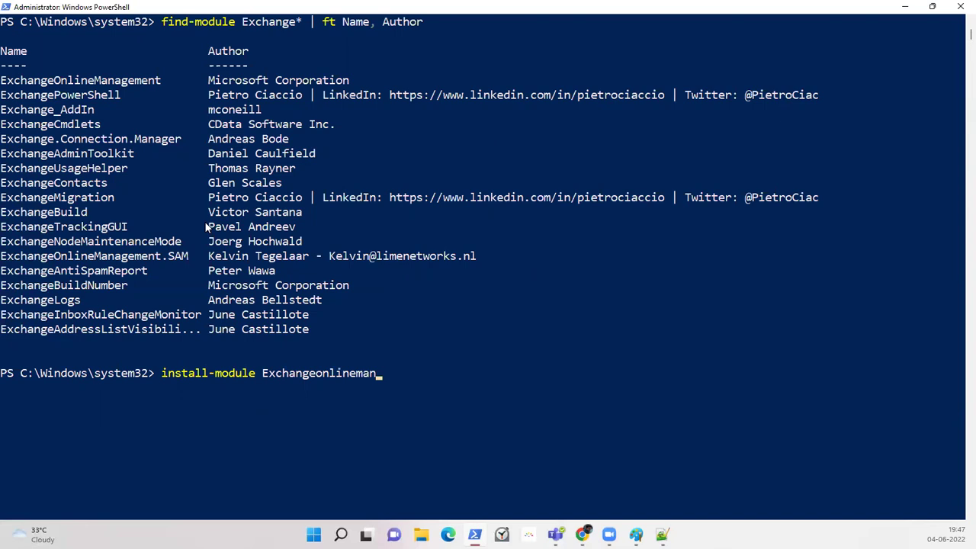
key(Return)
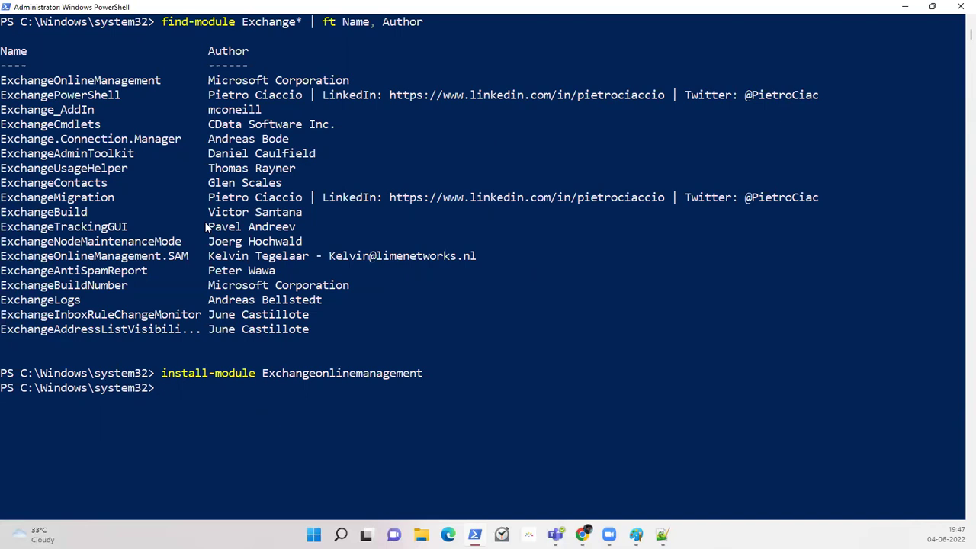
Import exchangeonlinemanagement and run Connect-ExchangeOnline to bring up the sign-in window
text(import-module exchangeonlin)
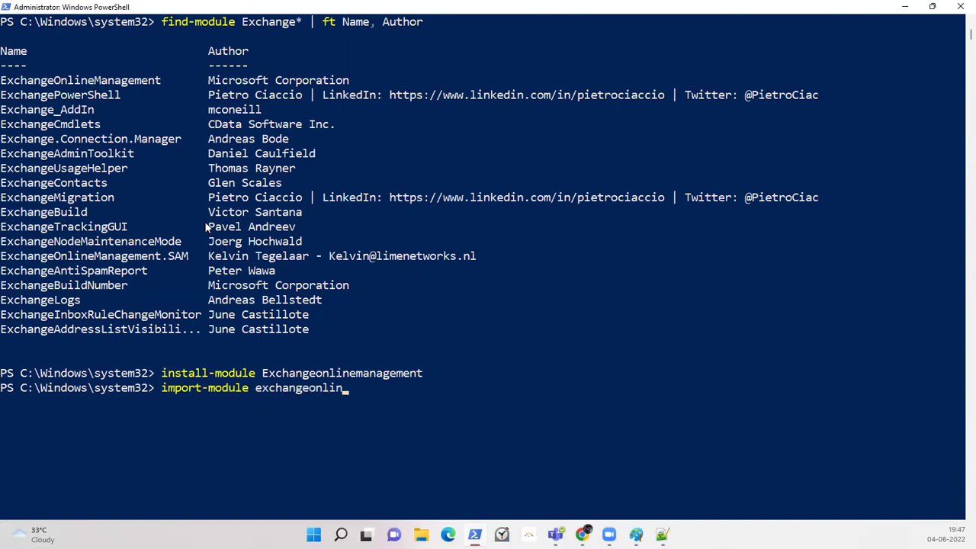
text(emanagement)
key(Return)
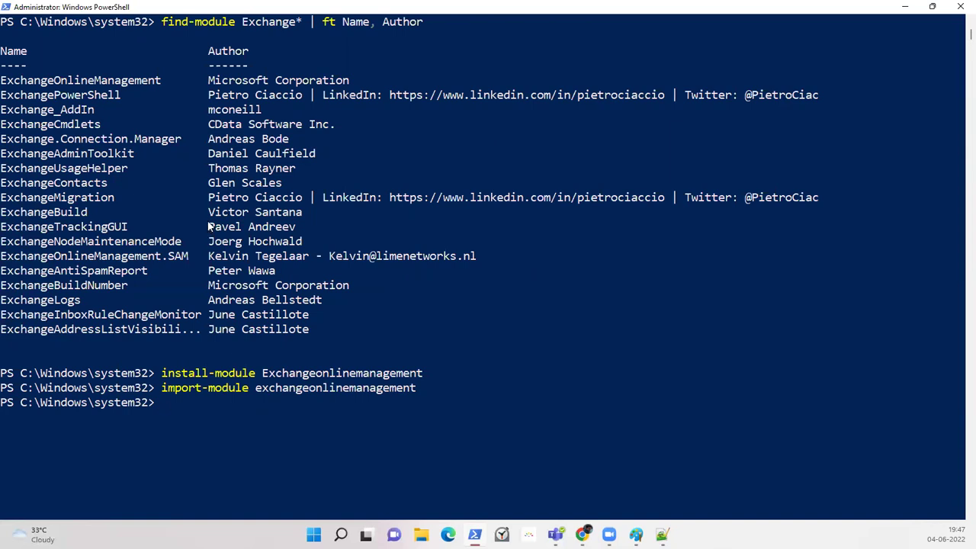
text(connect-ex)
key(Tab)
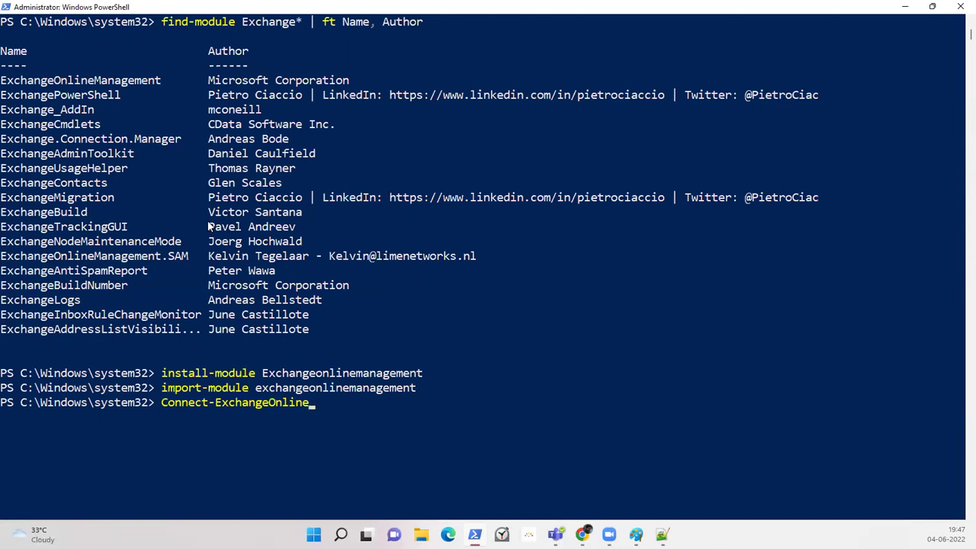
key(Return)
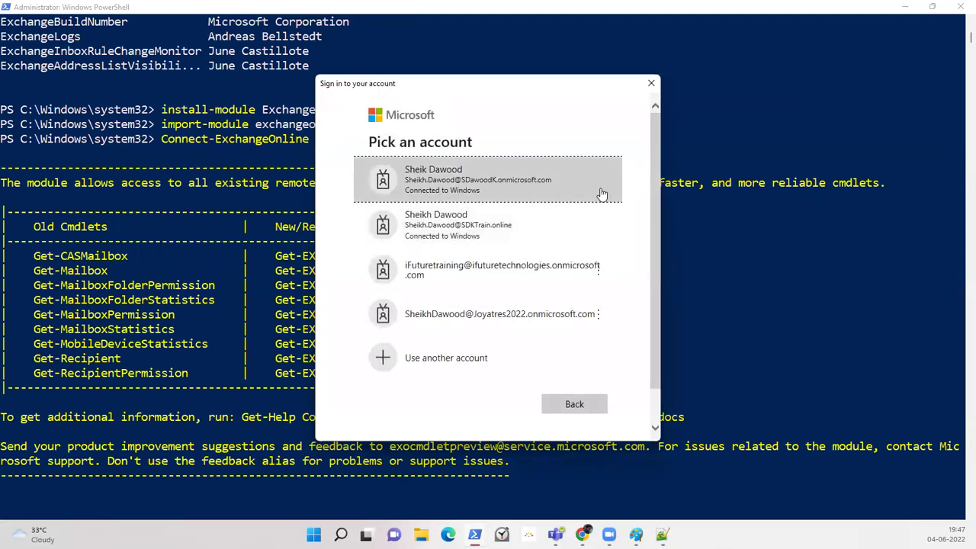
Choose Use another account and enter the admin account's e-mail address
click(494, 358)
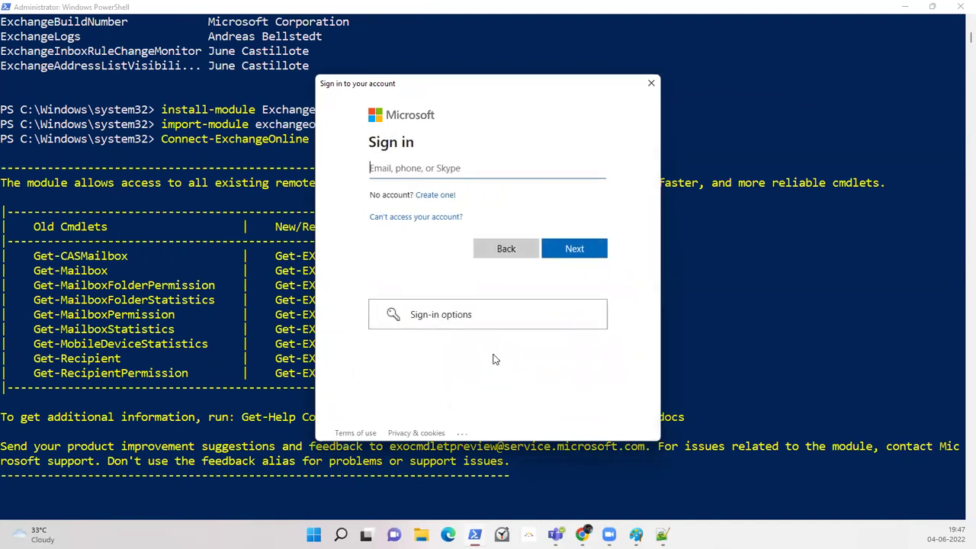
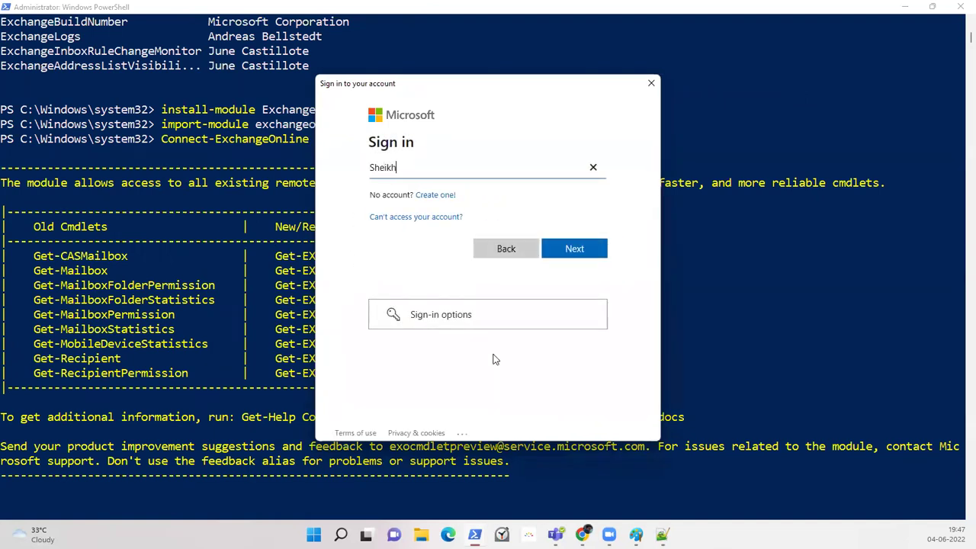
key(Return)
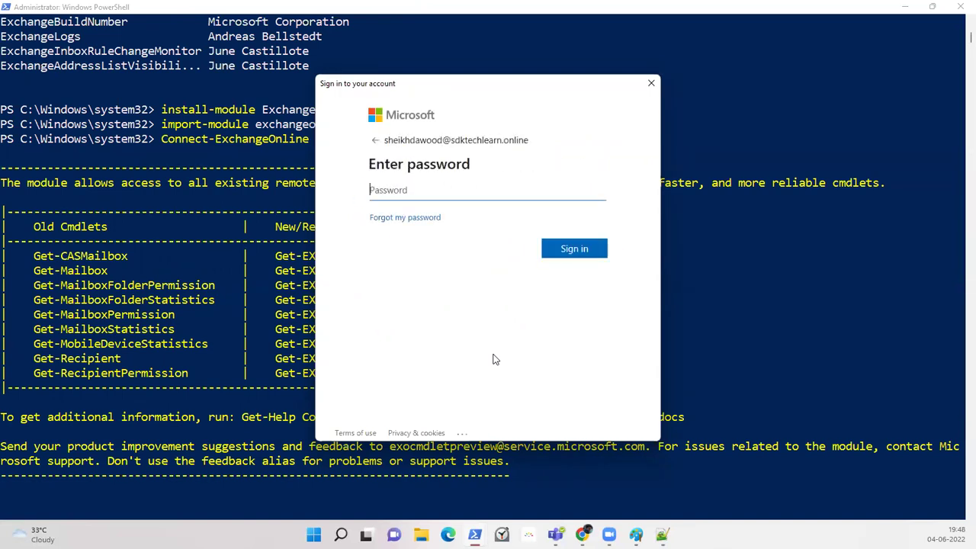
Enter the account password, pick the signed-in admin account, and skip the extra security setup
text(••••••••••••)
key(Return)
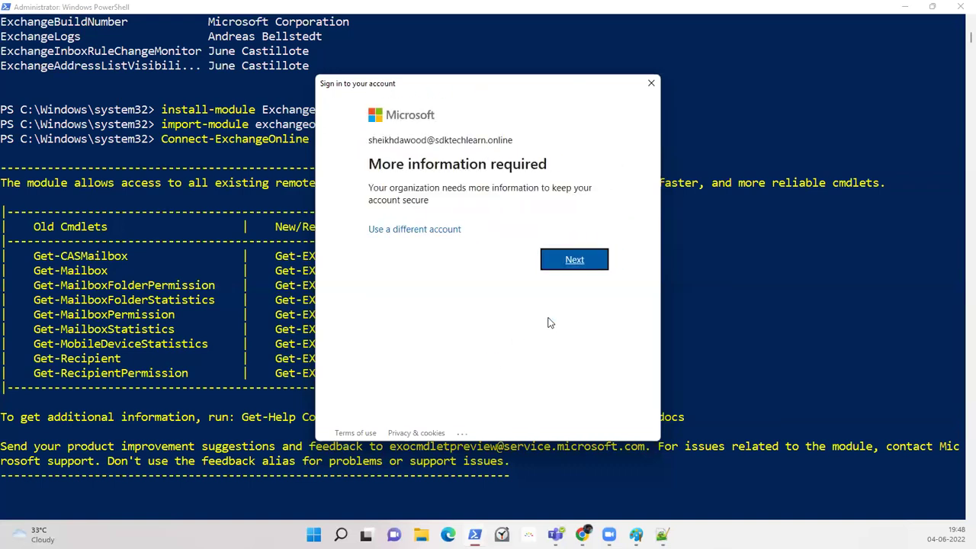
click(575, 259)
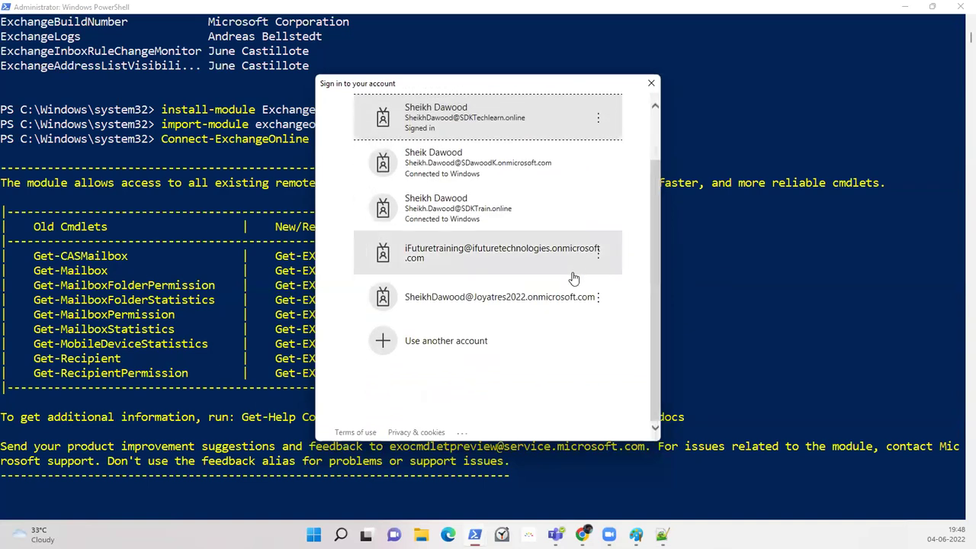
scroll(573, 276, up, 1)
click(510, 182)
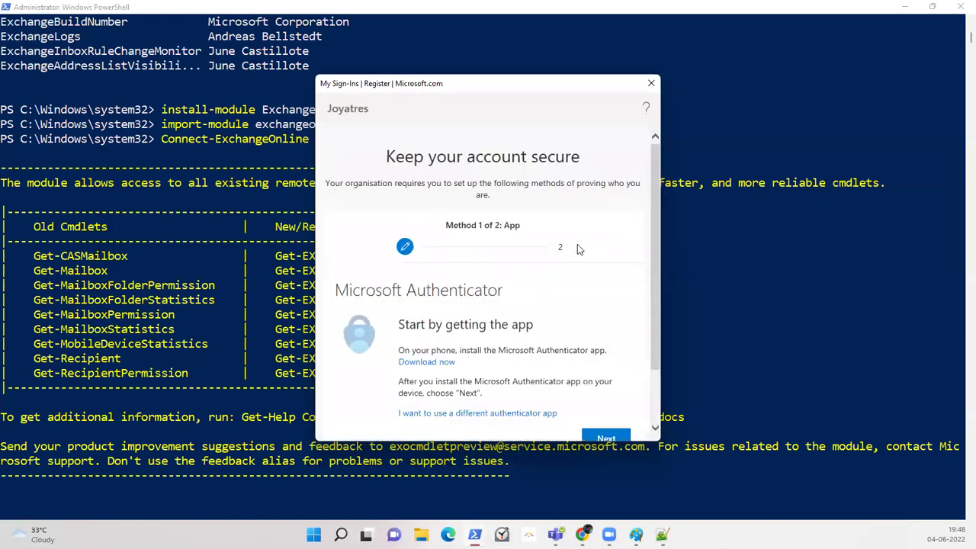
click(608, 417)
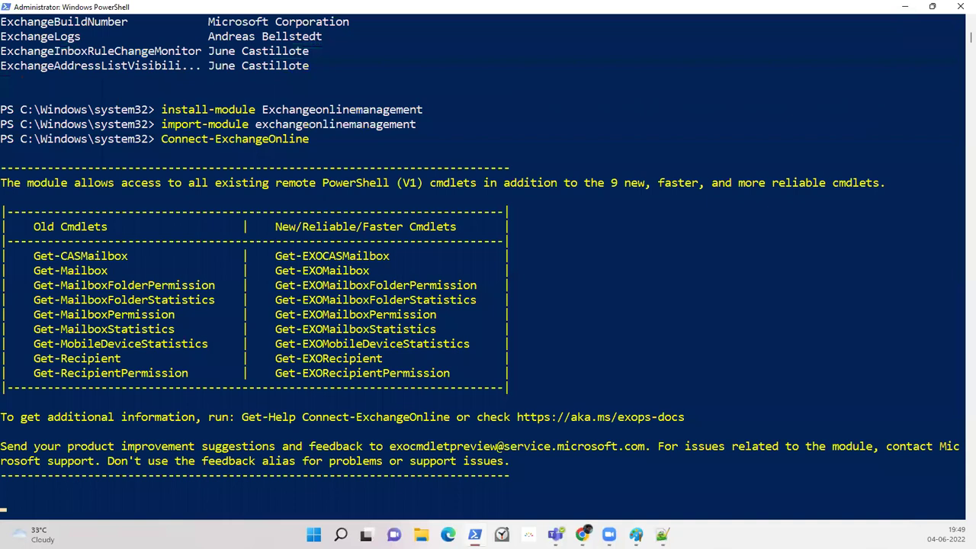
Run get-mailbox to list all mailboxes
scroll(320, 420, down, 1)
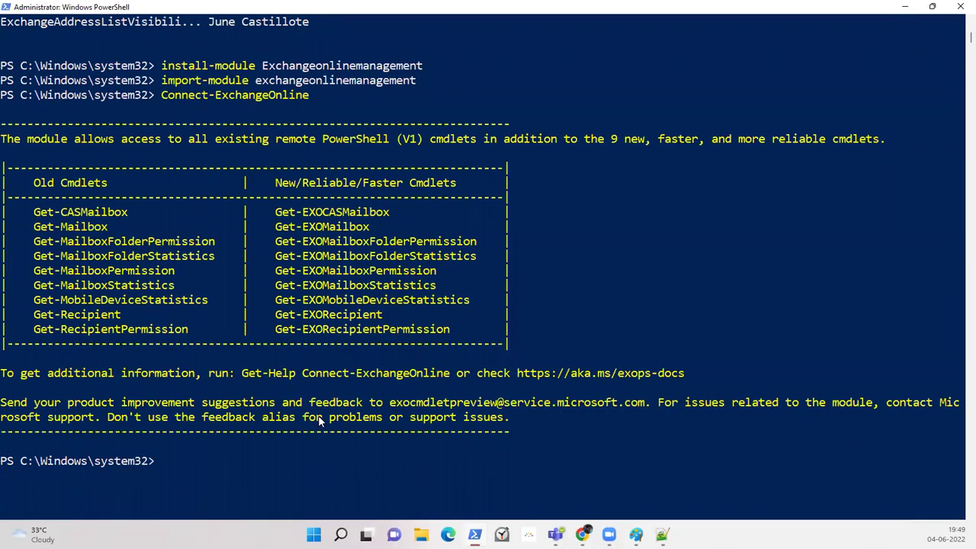
text(get-mailbox)
key(Return)
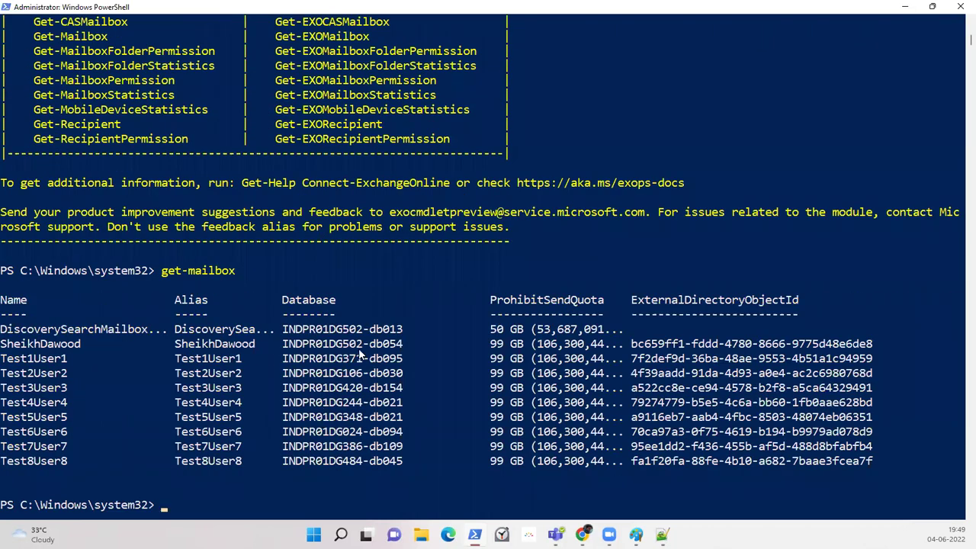
Query get-mailbox -Identity Test1User1, then rerun it with | fl * for every property
scroll(352, 347, down, 2)
key(Up)
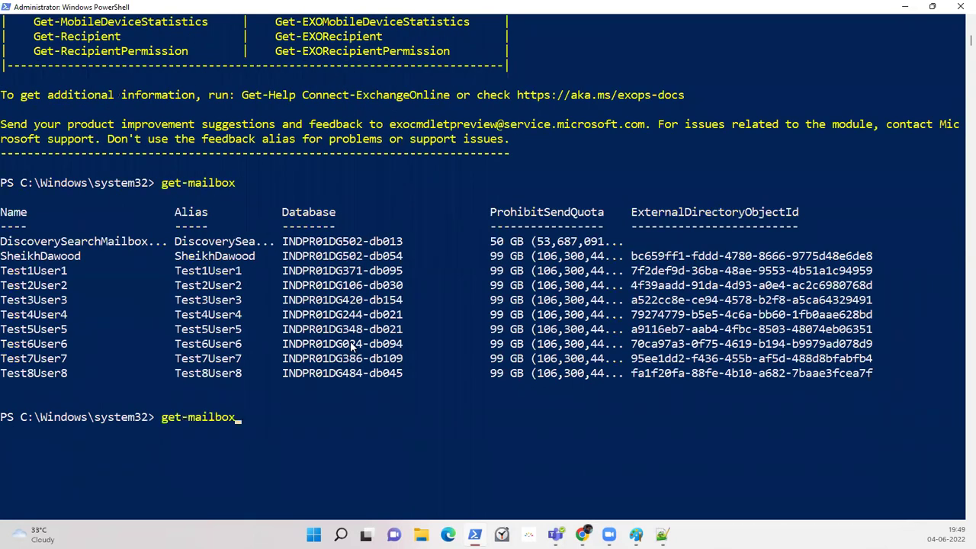
text(-id)
key(Tab)
text(Test1User1)
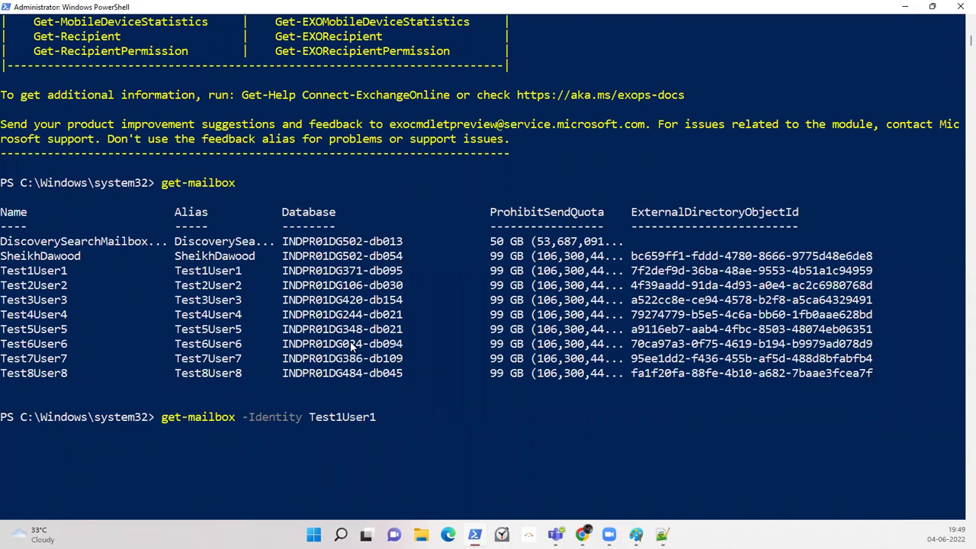
key(Return)
key(Up)
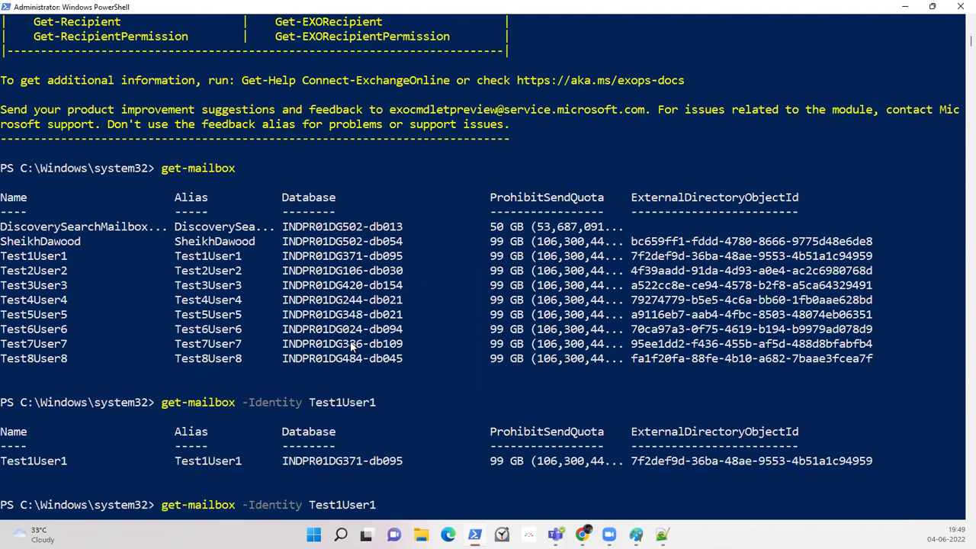
text(| fl *)
key(Return)
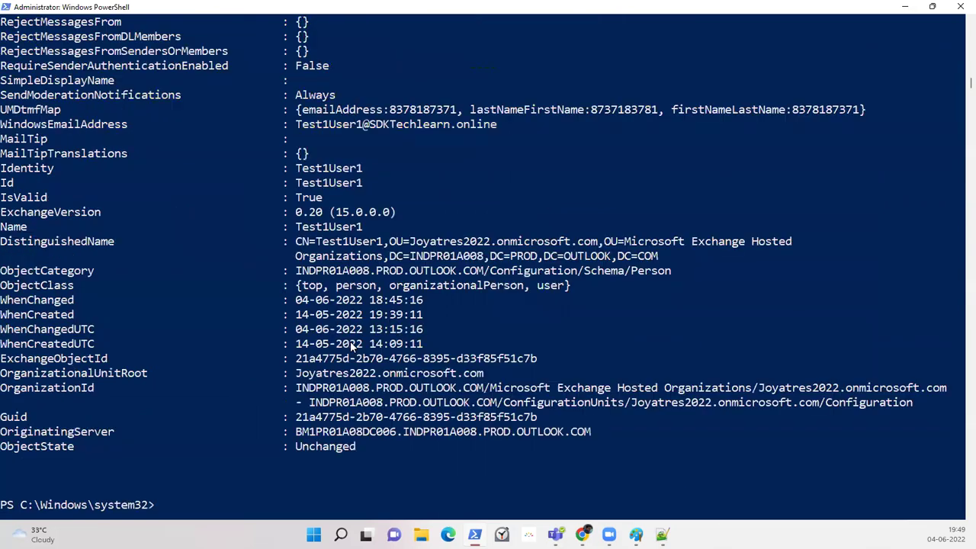
Go through the Test1User1 output, highlighting the MaxSendSize, MaxReceiveSize and ArchiveQuota lines
scroll(211, 288, up, 6)
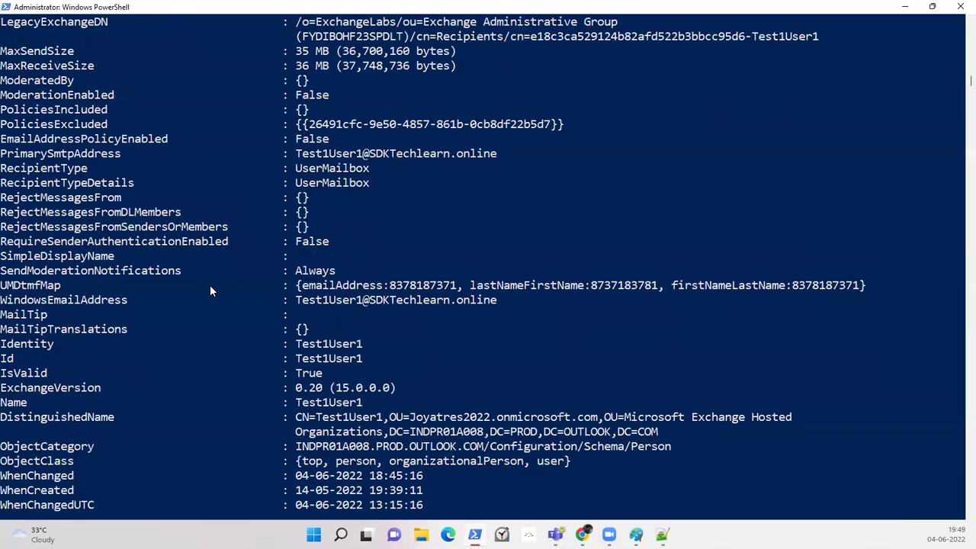
scroll(210, 290, up, 2)
drag(279, 230, 369, 229)
drag(3, 232, 485, 251)
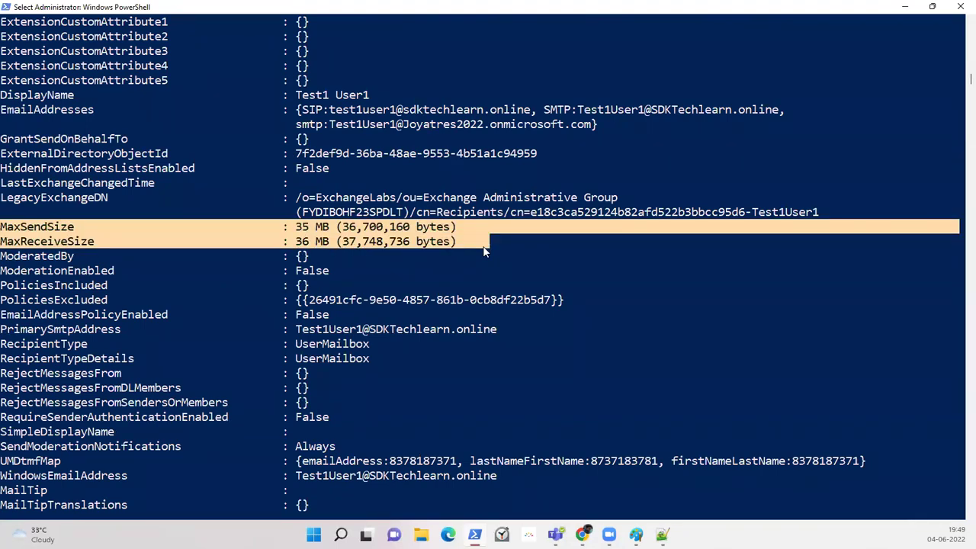
scroll(395, 230, up, 2)
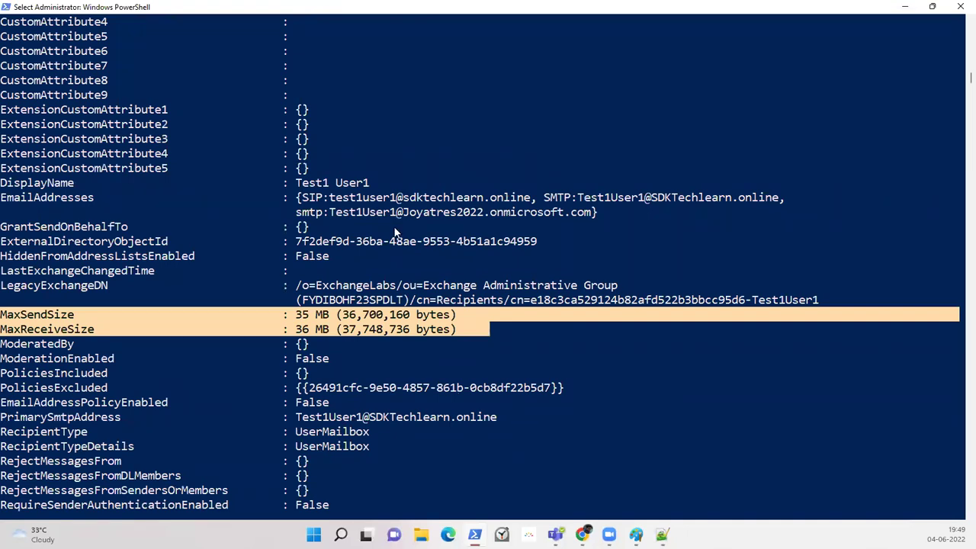
scroll(395, 232, up, 14)
scroll(395, 232, up, 4)
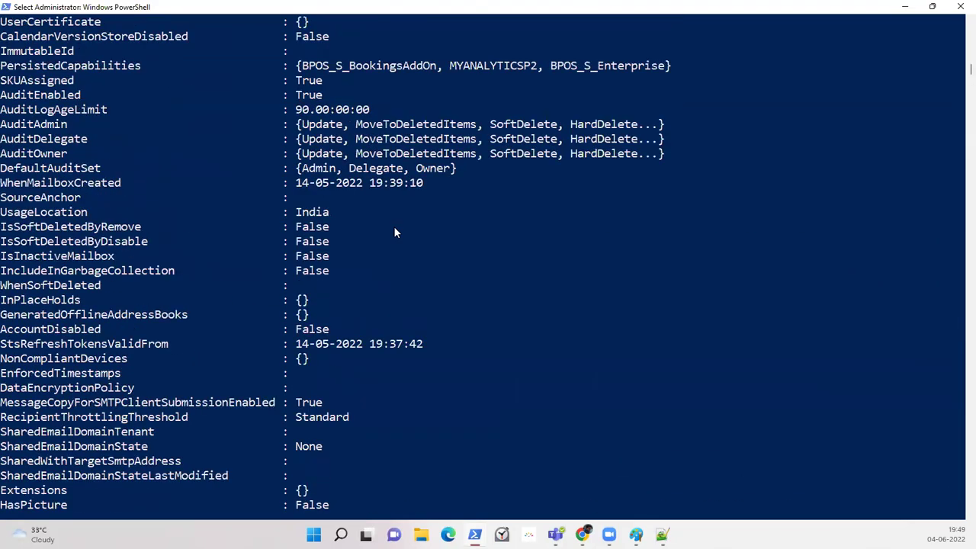
scroll(395, 232, up, 9)
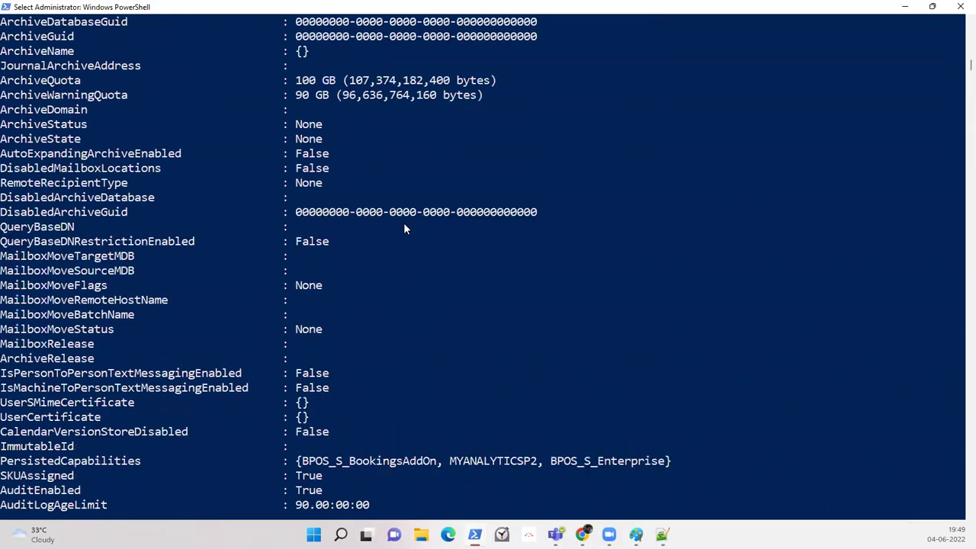
scroll(404, 227, up, 4)
drag(3, 259, 510, 272)
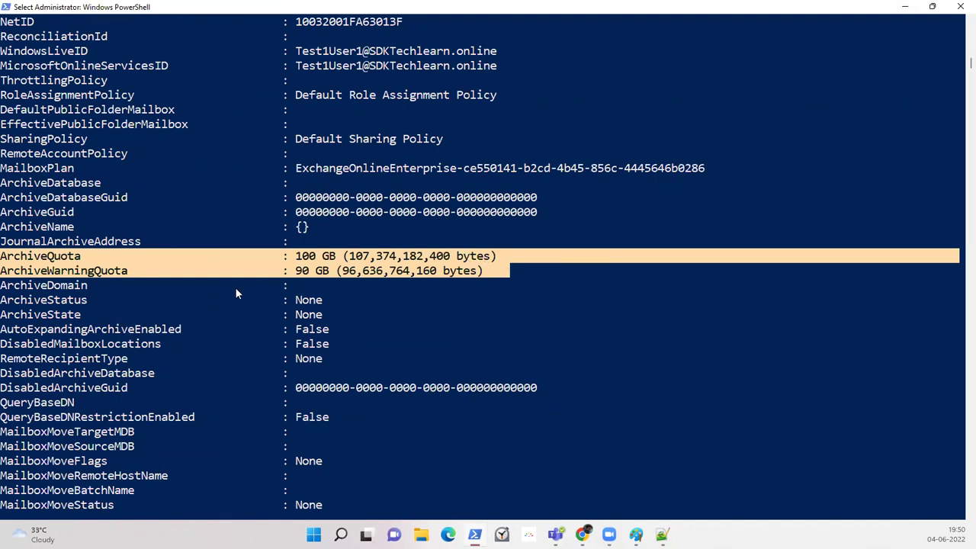
Continue through the listing, highlighting IssueWarningQuota, ProhibitSendReceiveQuota and ProhibitSendQuota lines
scroll(266, 280, up, 2)
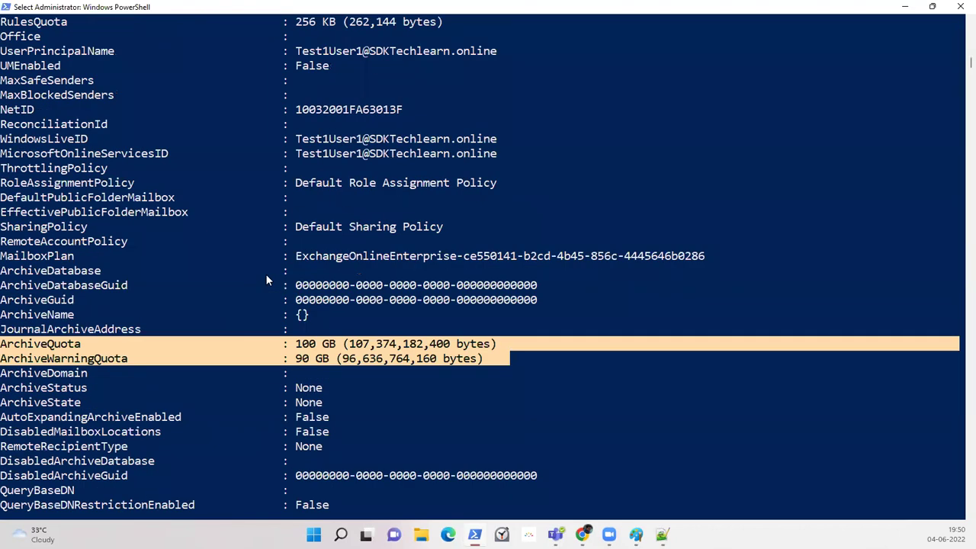
scroll(265, 274, up, 4)
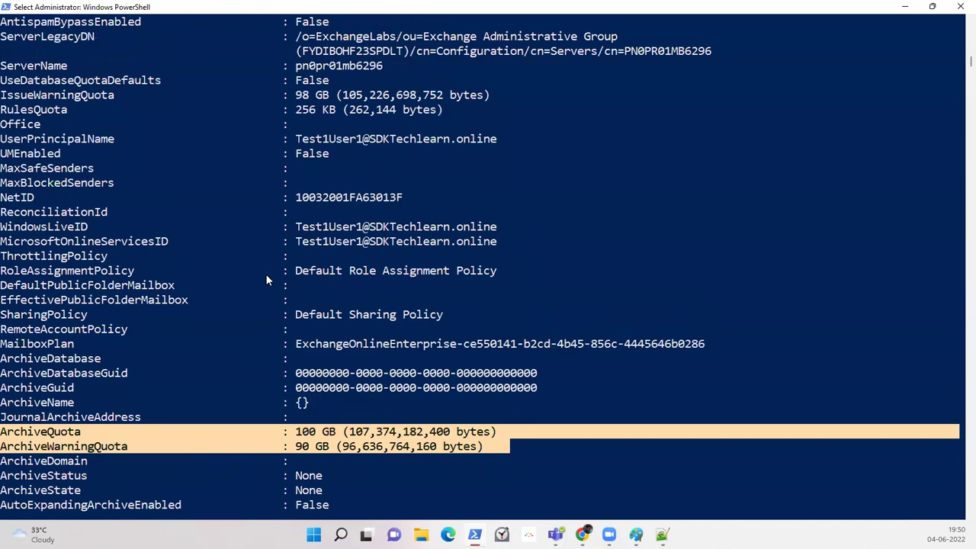
scroll(298, 269, up, 1)
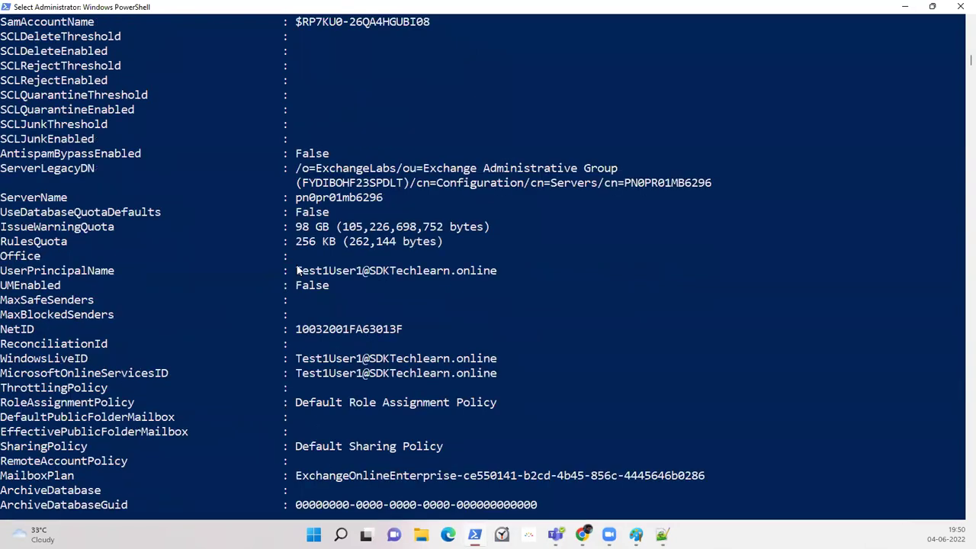
drag(8, 227, 503, 230)
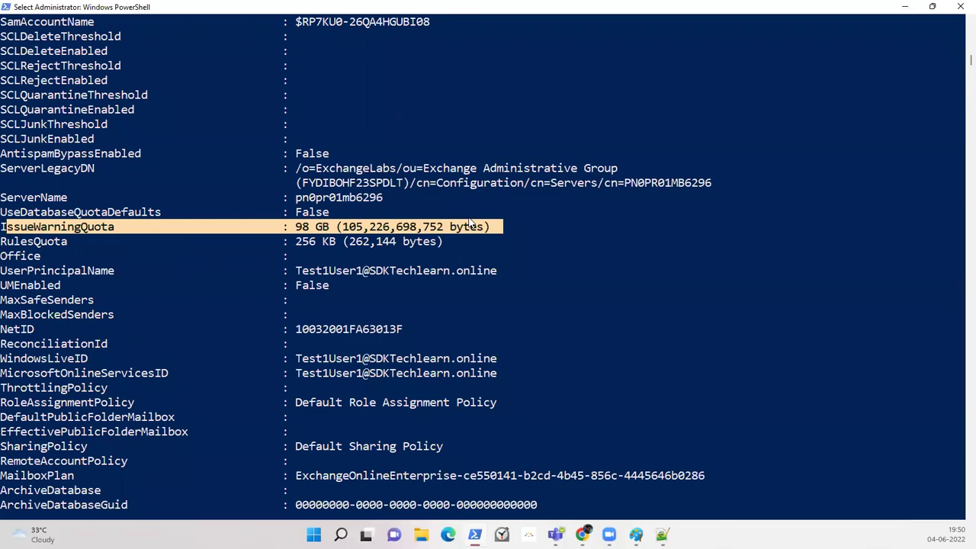
scroll(470, 222, up, 4)
scroll(469, 223, up, 8)
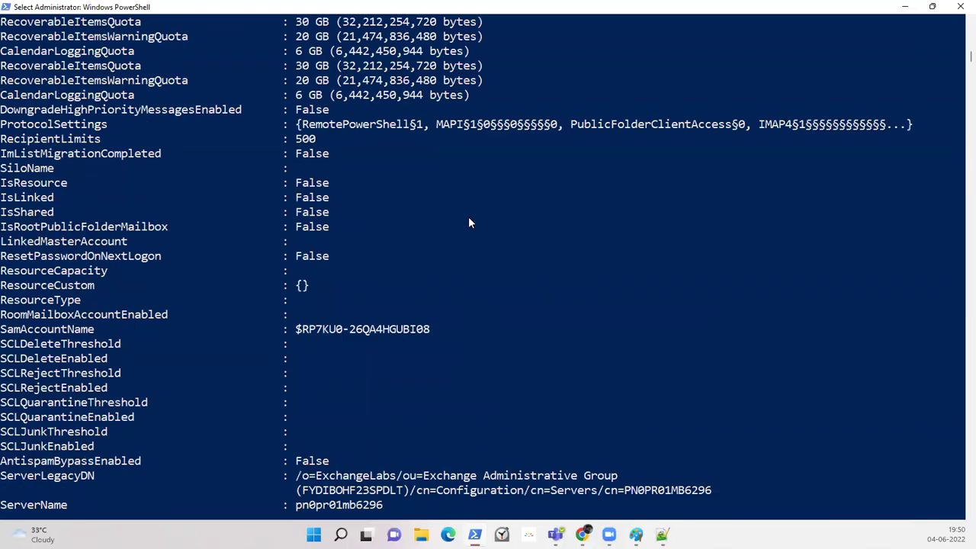
drag(21, 273, 490, 281)
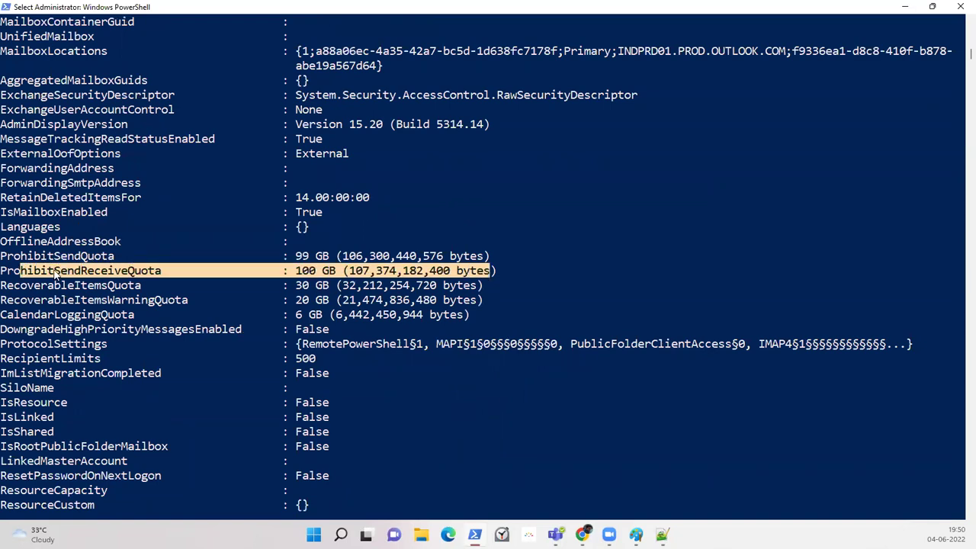
drag(22, 259, 430, 263)
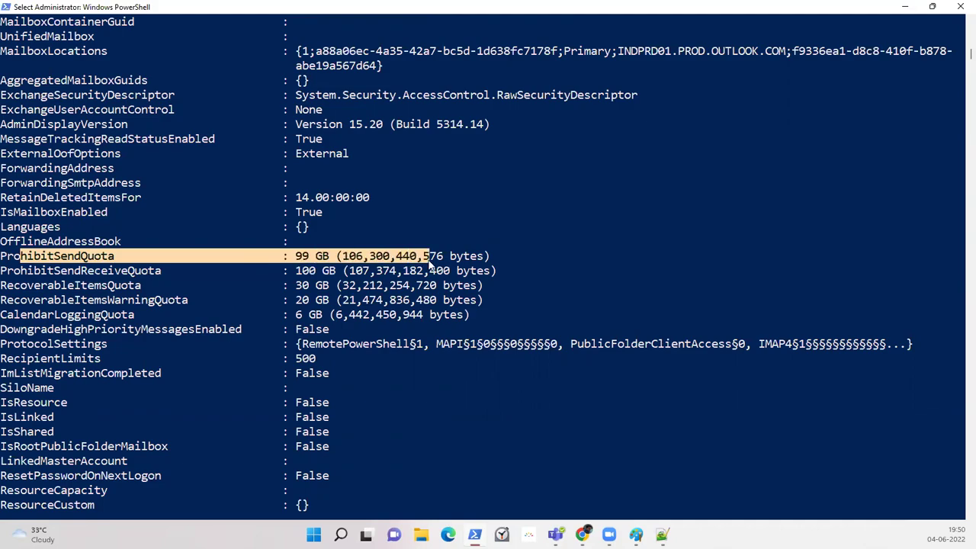
scroll(429, 263, up, 9)
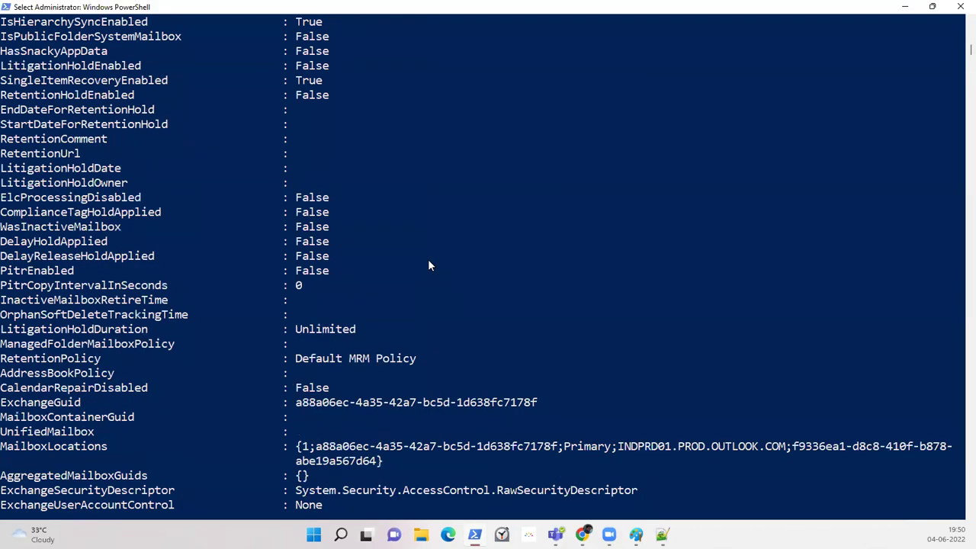
scroll(428, 262, up, 10)
scroll(429, 265, down, 8)
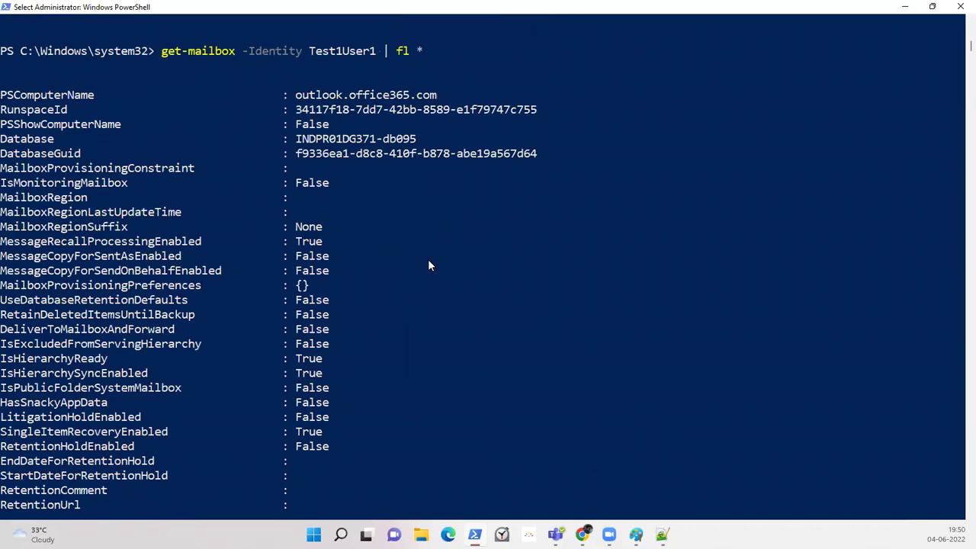
scroll(428, 265, down, 20)
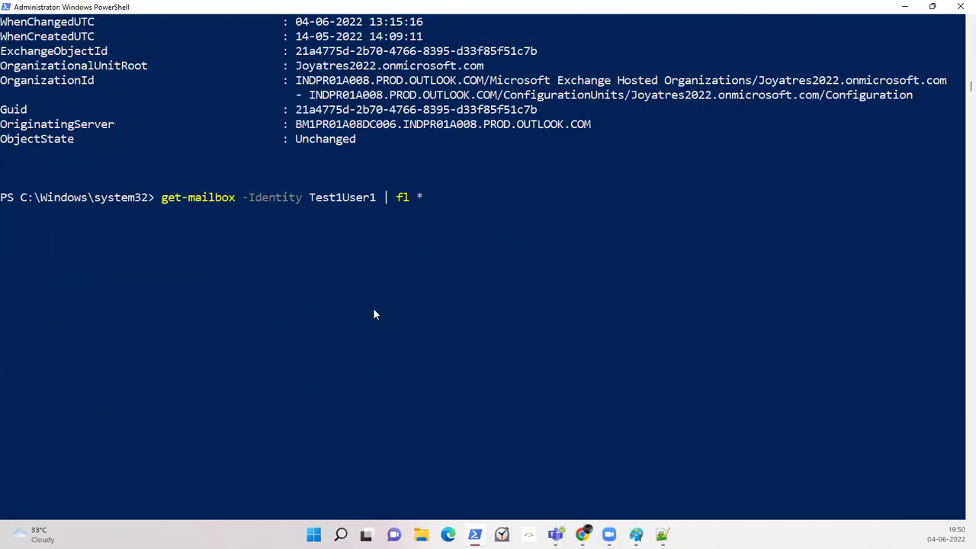
Show the session history with h and copy history entries 3 through 8
key(Escape)
key(Return)
text(h)
key(Return)
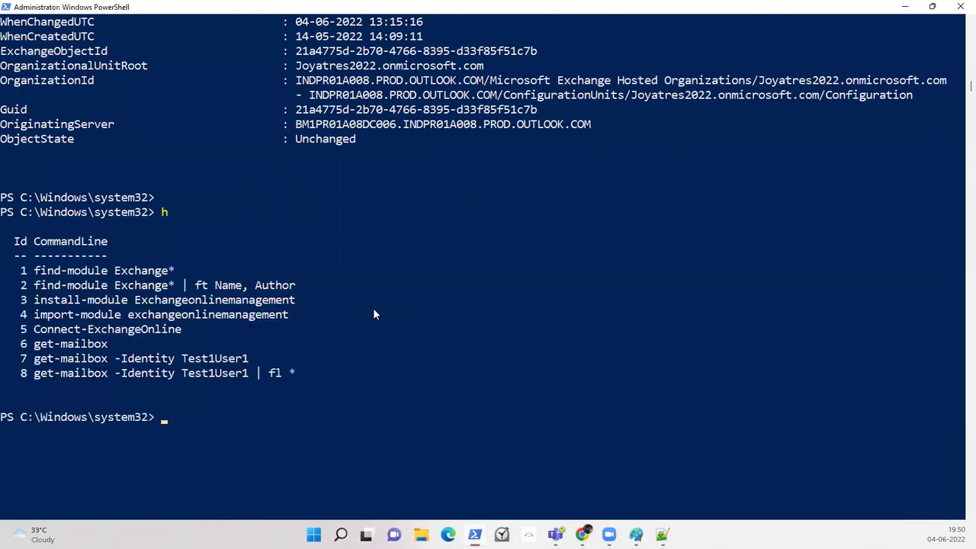
click(37, 301)
drag(74, 304, 302, 373)
key(ctrl+c)
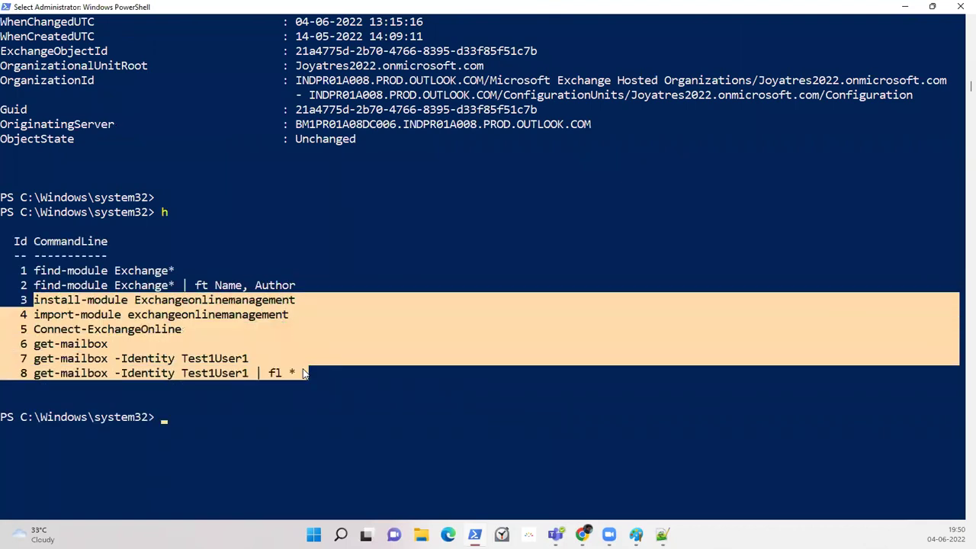
right_click(302, 373)
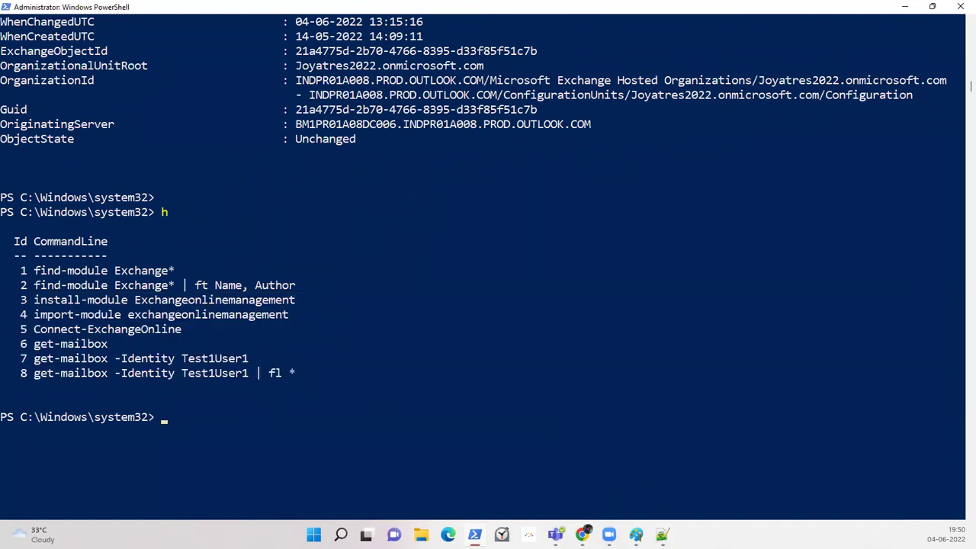
Paste the copied commands into the Notepad++ notes and delete their history numbers
click(662, 534)
key(Return)
key(ctrl+v)
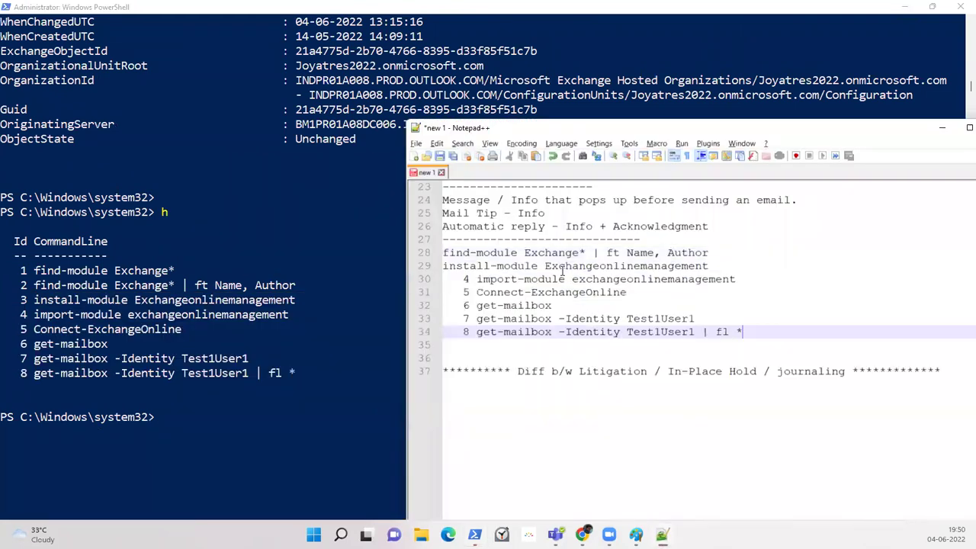
click(457, 278)
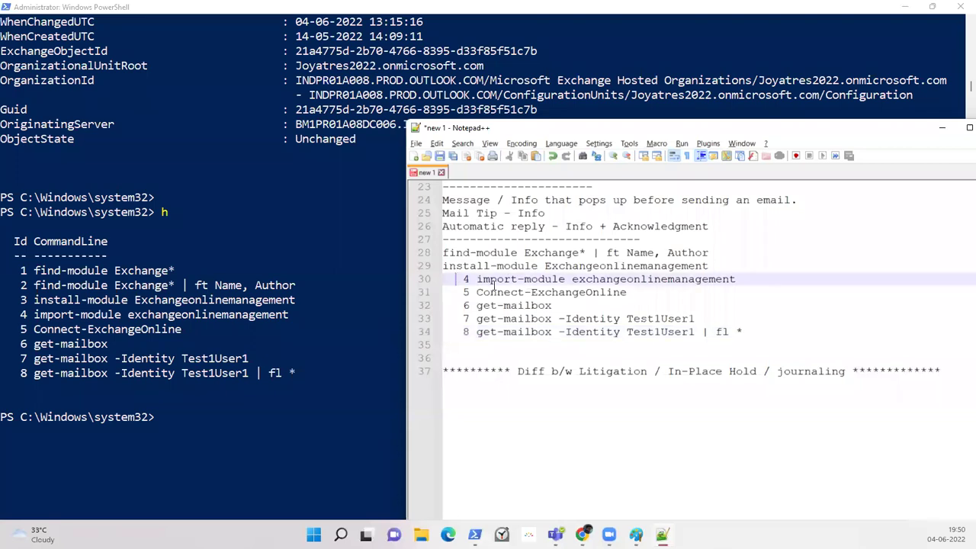
key(Delete)
key(Delete)
key(Delete)
key(Down)
key(Delete)
key(Delete)
key(Delete)
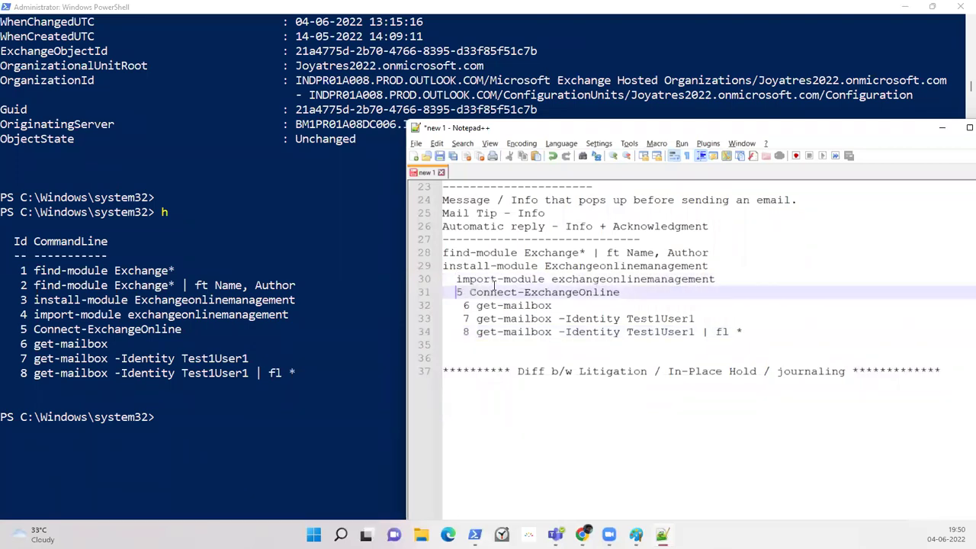
key(Down)
key(Delete)
key(Delete)
key(Delete)
key(Down)
key(Delete)
key(Delete)
key(Delete)
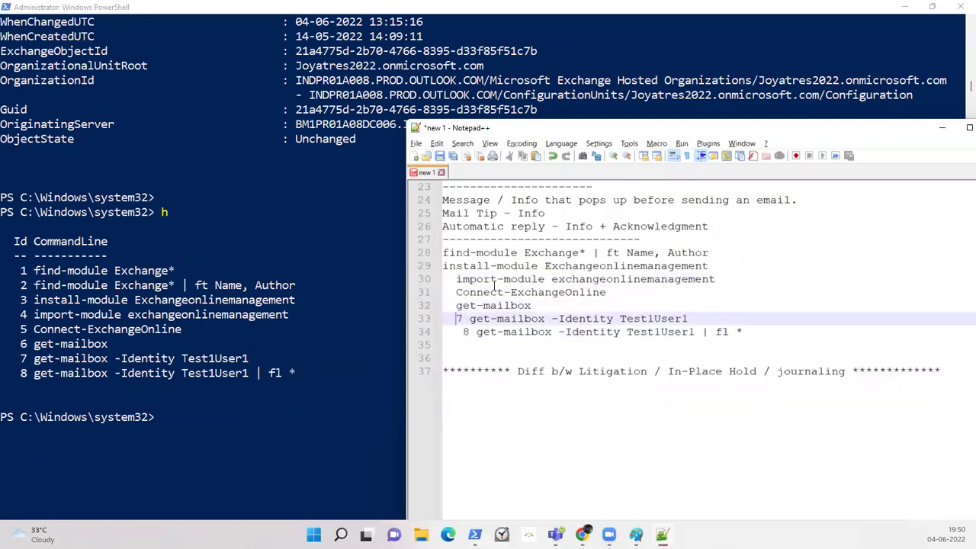
key(Down)
key(Delete)
key(Delete)
key(Delete)
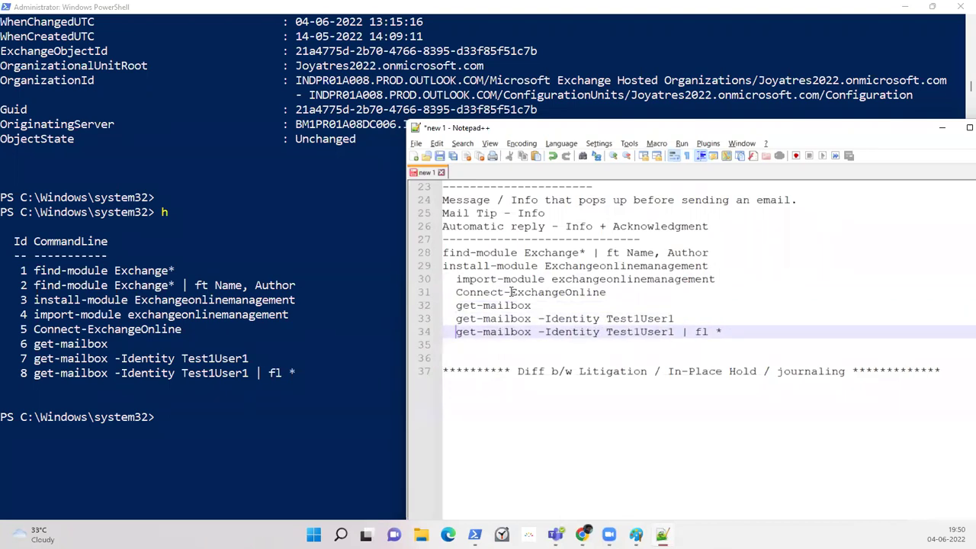
Add a dashed separator line below the pasted commands
click(541, 347)
text(-)
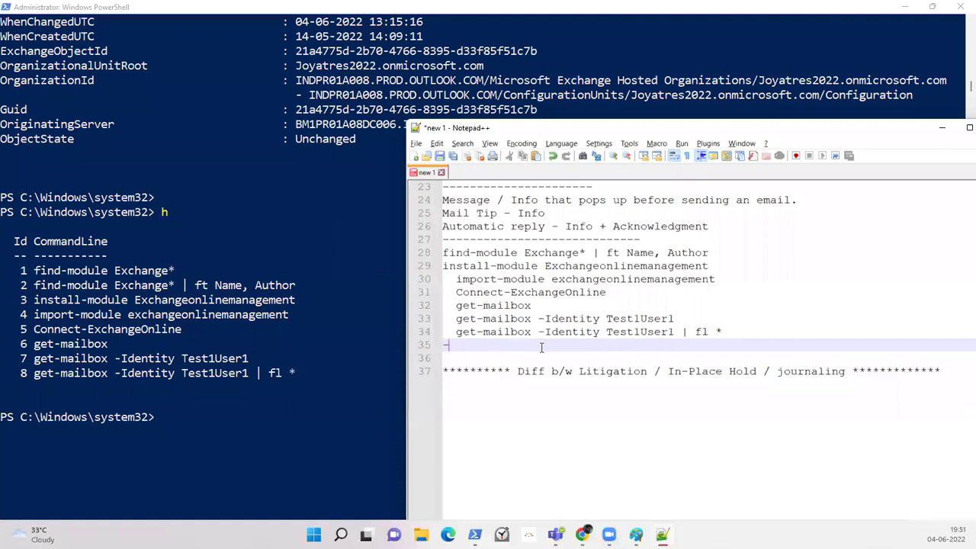
text(--------------------------------------------------------------------------------------------------)
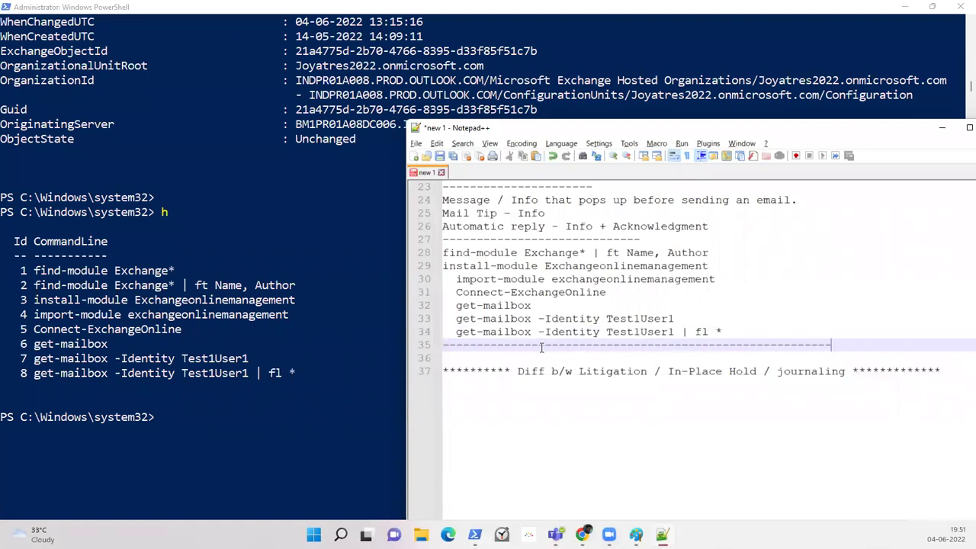
click(260, 249)
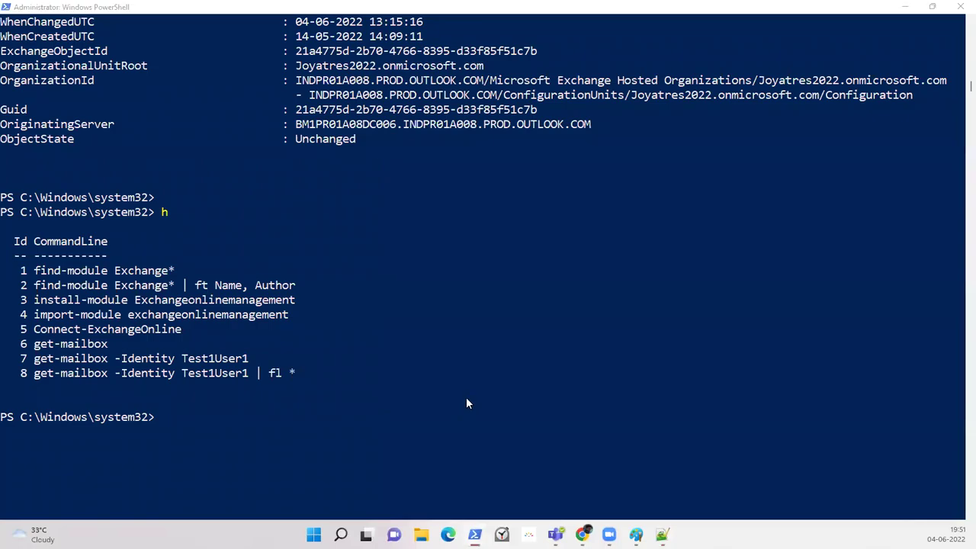
key(alt+Tab)
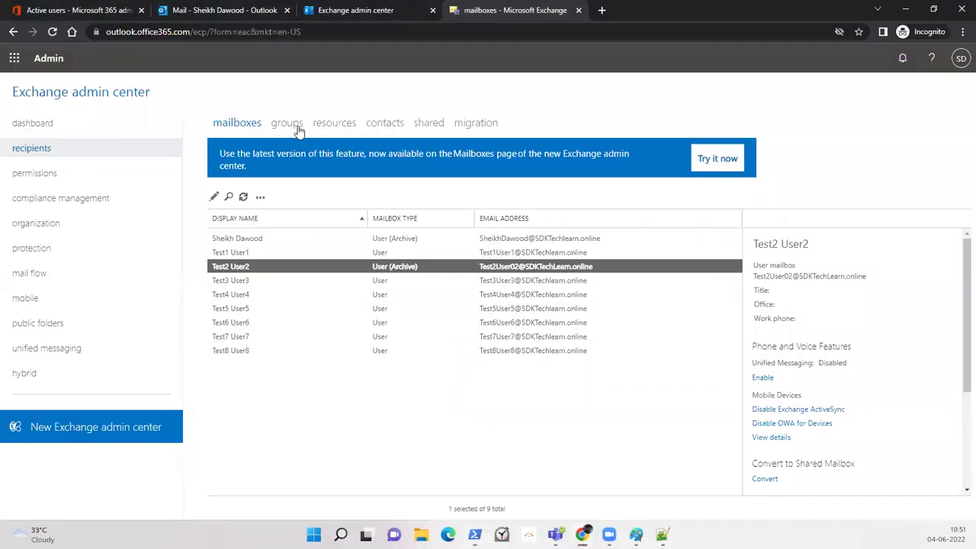
Open the recipients groups list showing the All Company and Joyatres groups, then return to the notes
click(296, 125)
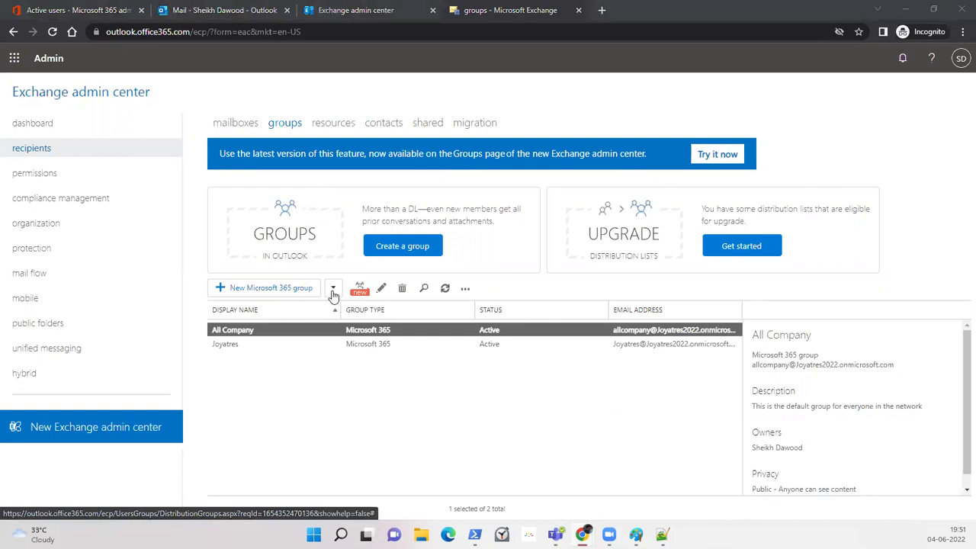
key(alt+Tab)
scroll(497, 383, down, 2)
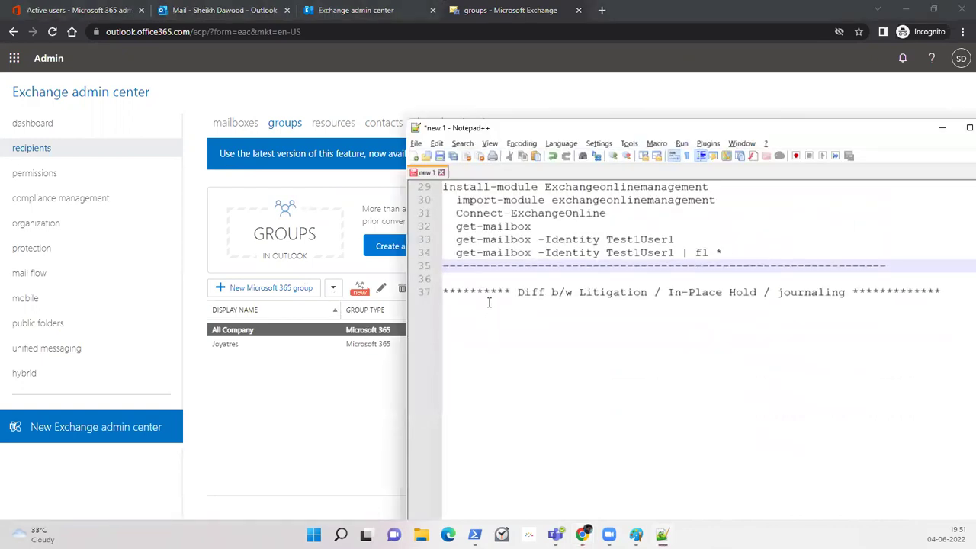
Type 'Groups :' and '4 Types :' headings, then '1. Distribution - Email broadcastiing'
click(484, 276)
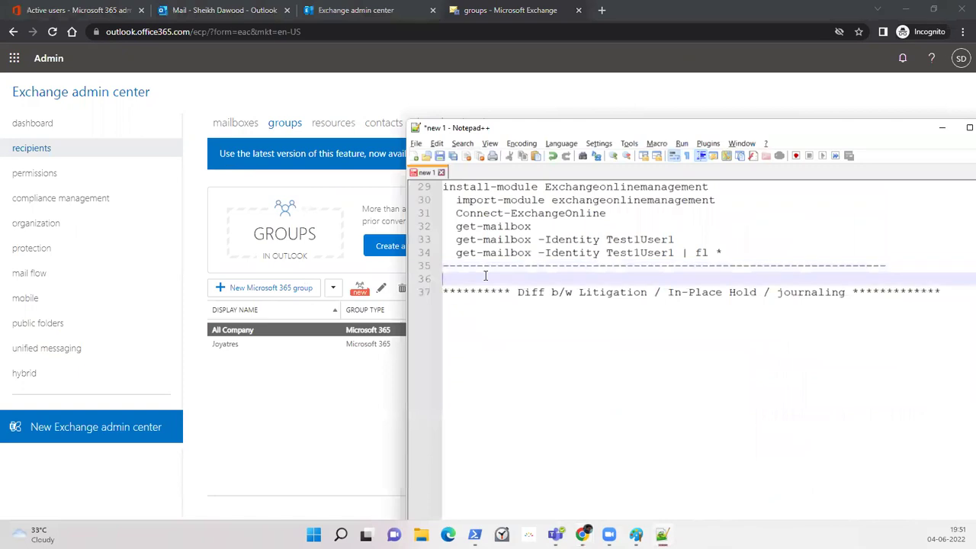
text(Groups :)
key(Return)
key(Return)
key(Return)
key(Return)
key(Return)
key(Up)
key(Up)
key(Up)
key(Up)
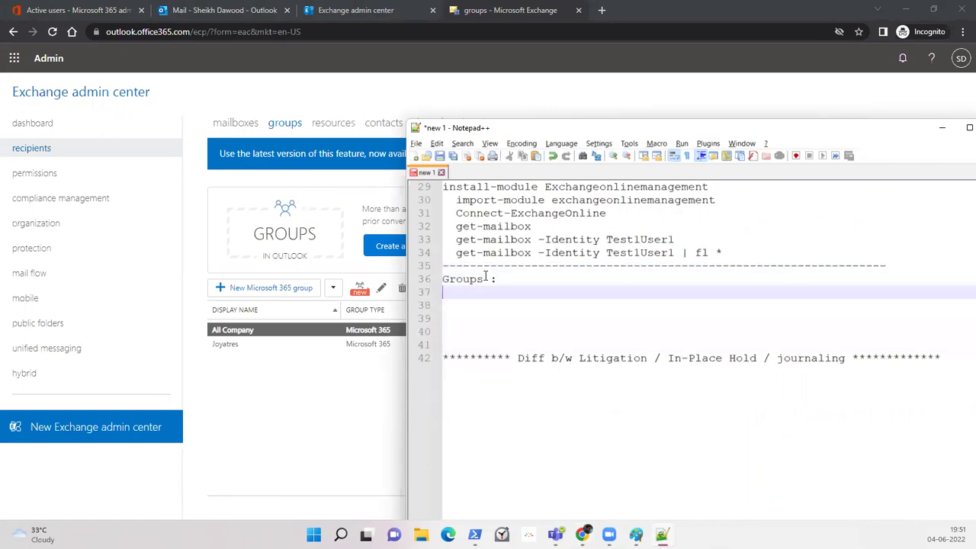
text(4 Types  :)
key(Return)
key(Tab)
text(1. Distr)
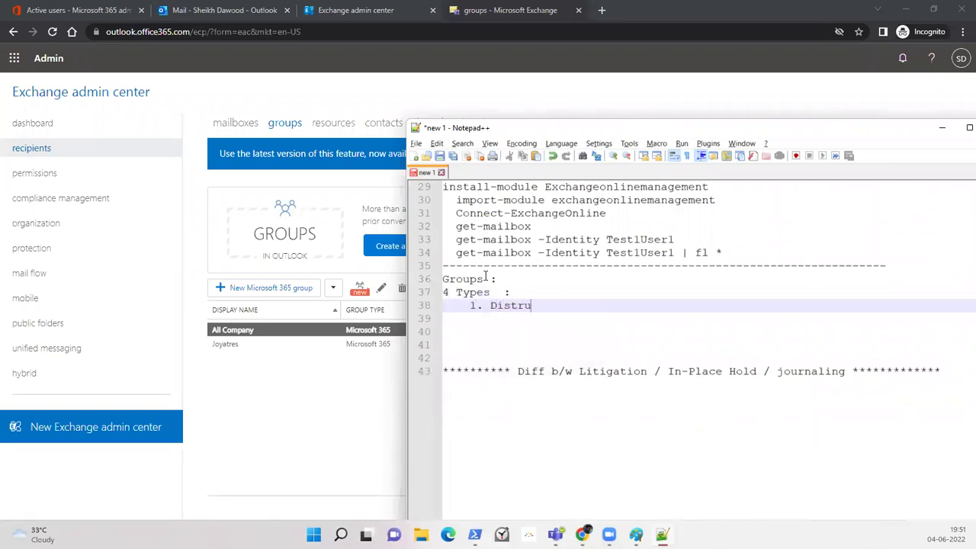
text(ibution - Email broadcas)
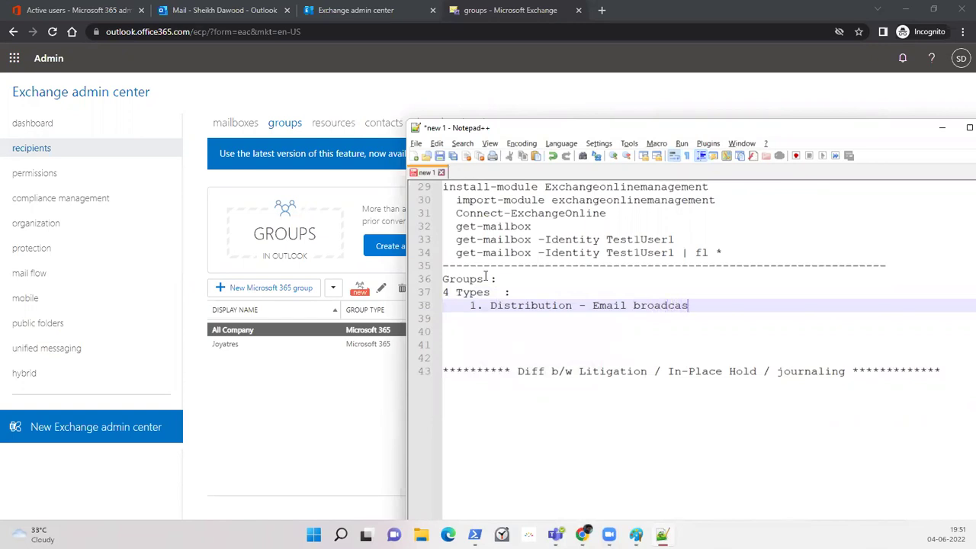
text(tiing)
Add line '2. Mail enabled Security - Permissioning'
key(Return)
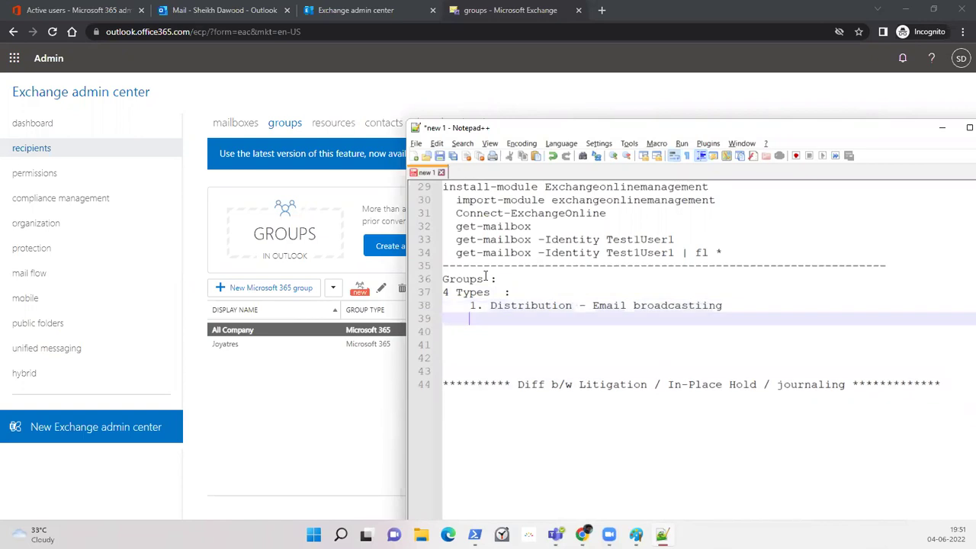
text(2. Security     -)
key(Left)
key(Left)
key(Left)
key(Left)
key(Left)
key(Left)
key(Left)
key(Left)
key(Left)
key(Left)
key(Left)
key(Left)
key(Left)
key(Left)
key(Left)
text(Mail enab)
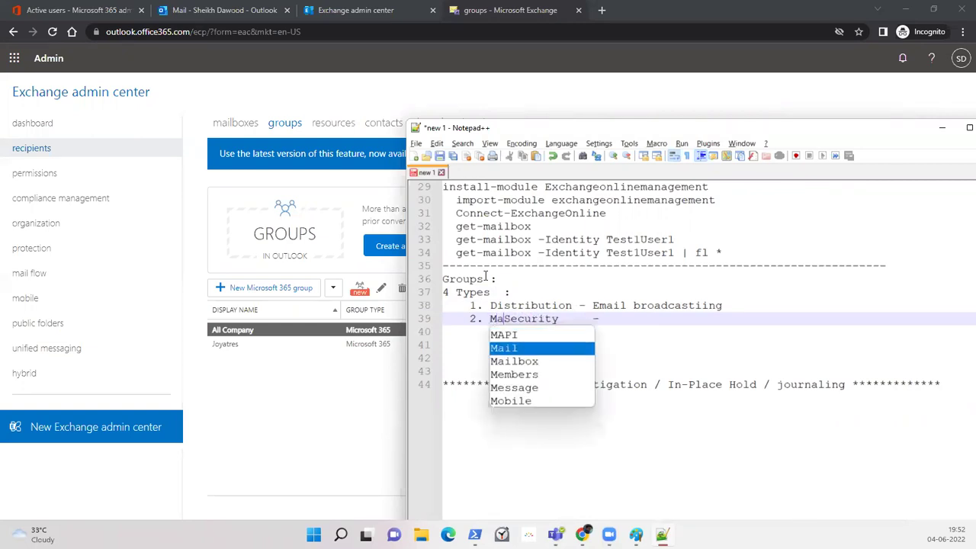
text(led)
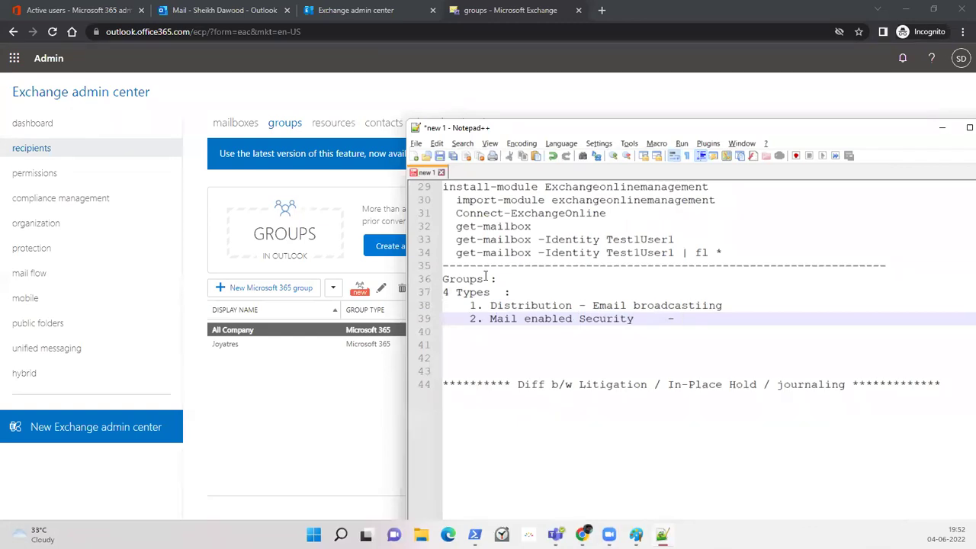
key(BackSpace)
key(BackSpace)
key(BackSpace)
key(BackSpace)
text(Permissioning)
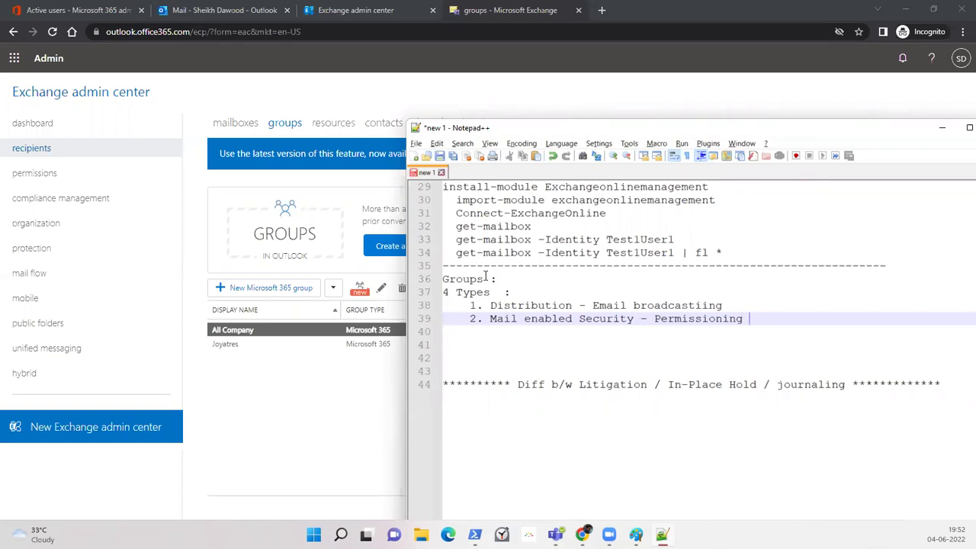
Add line '3. Dynamic Distribution Group - LDAP'
key(Return)
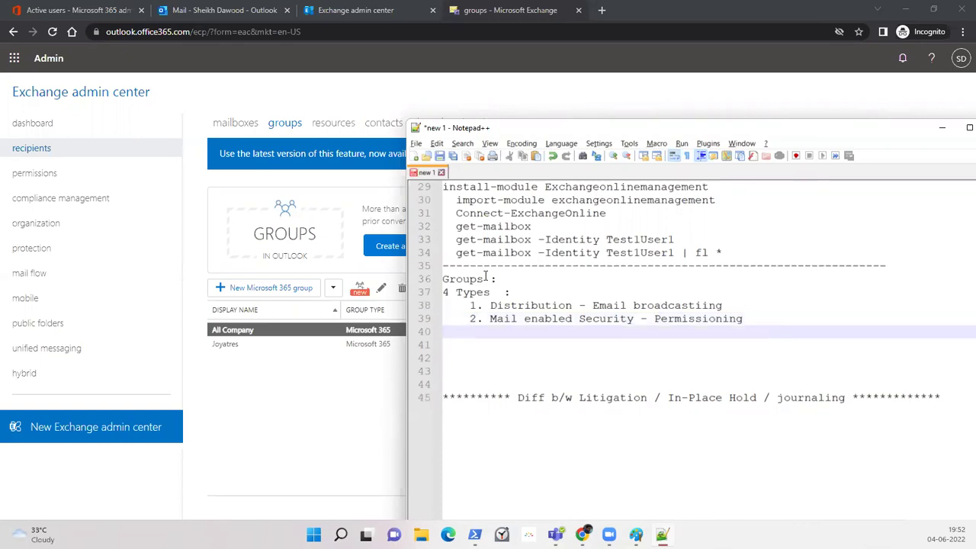
text(2.)
key(BackSpace)
key(BackSpace)
text(3)
key(BackSpace)
key(BackSpace)
text(3. Dynamic Distr)
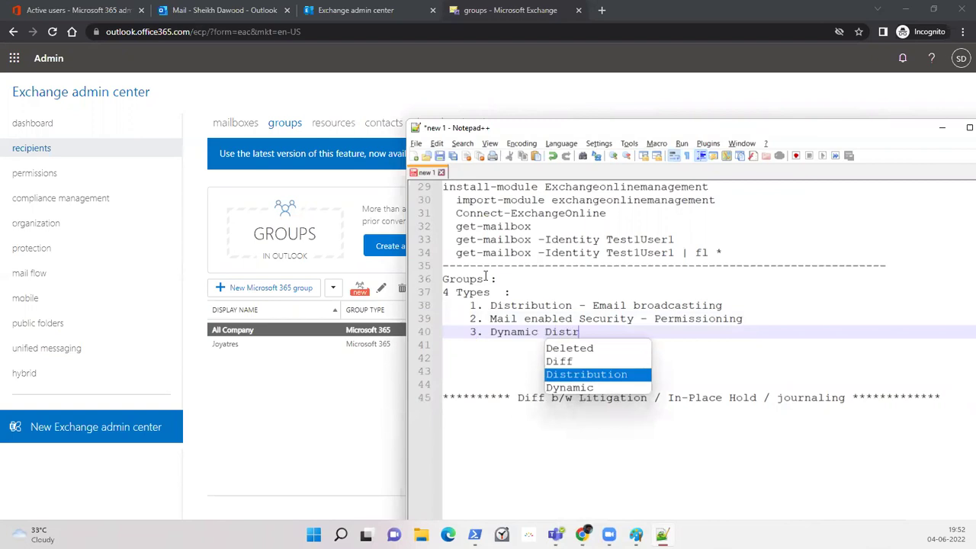
key(Return)
text(Group :)
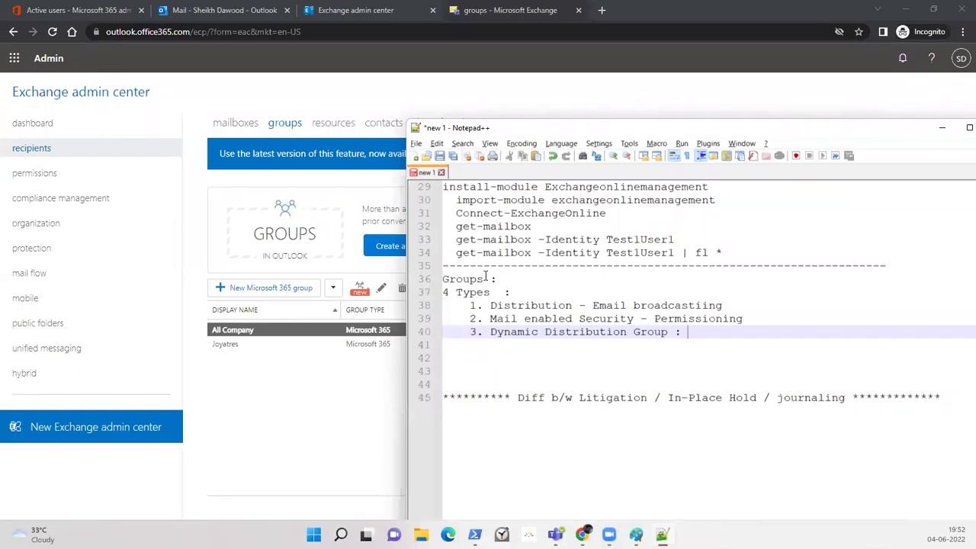
key(BackSpace)
key(BackSpace)
text(-  LDAP)
Highlight LDAP on the Dynamic Distribution Group line for emphasis
drag(732, 333, 695, 337)
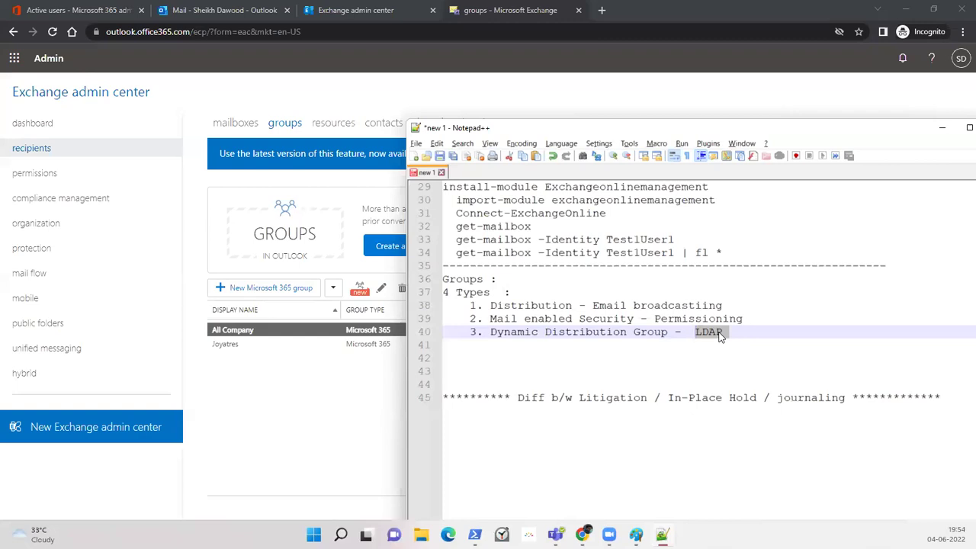
Finish type 3 as 'Query based group' and add '4. Microsoft 365 group - 1 Group exists at 4 places - AAD,EXO,SPO,TO'
click(751, 336)
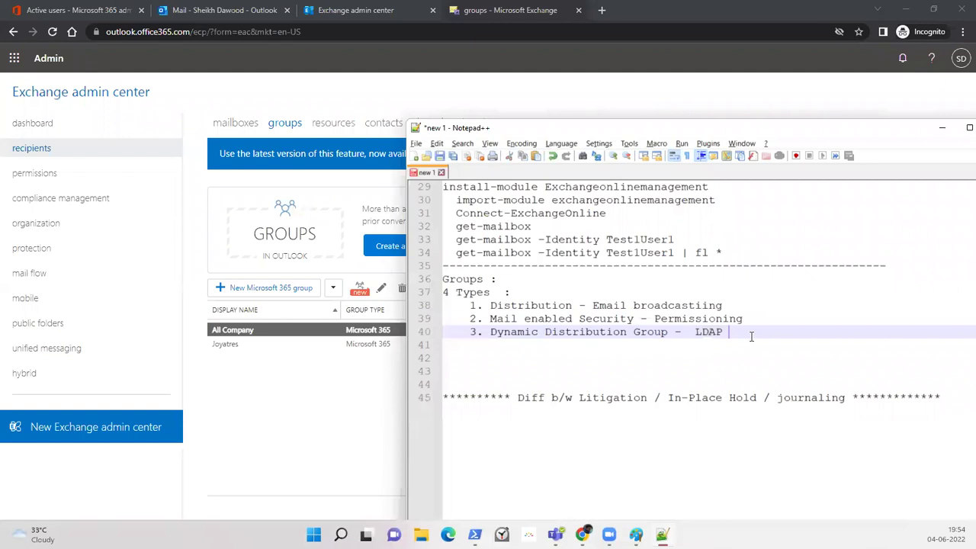
text(Query based group)
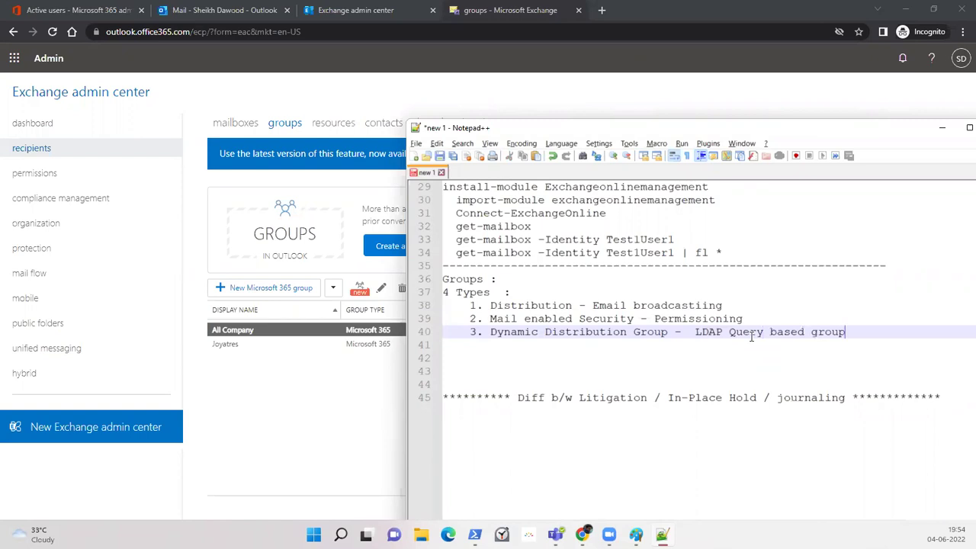
key(Return)
text(4. )
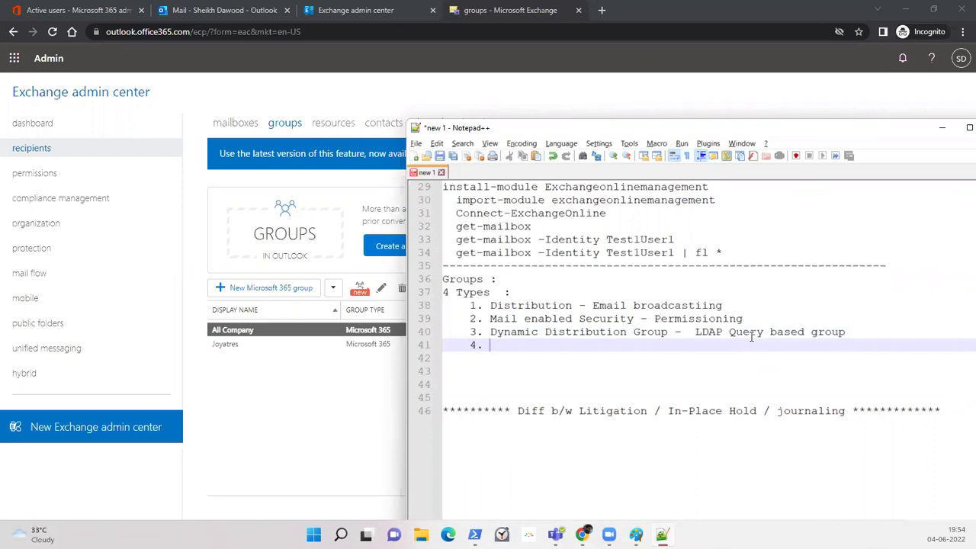
text(Microsoft 365 group -)
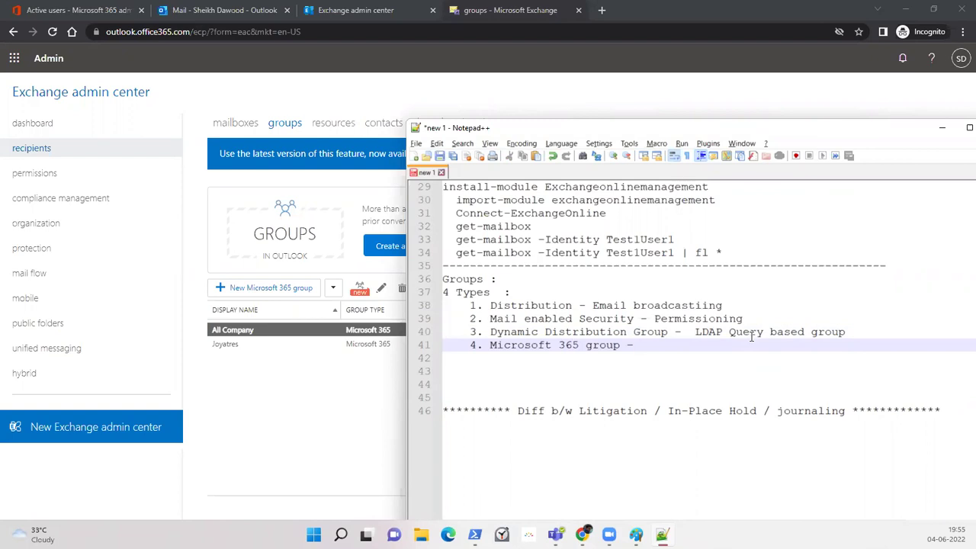
text(1 Groups)
key(BackSpace)
text(exists at 4 places)
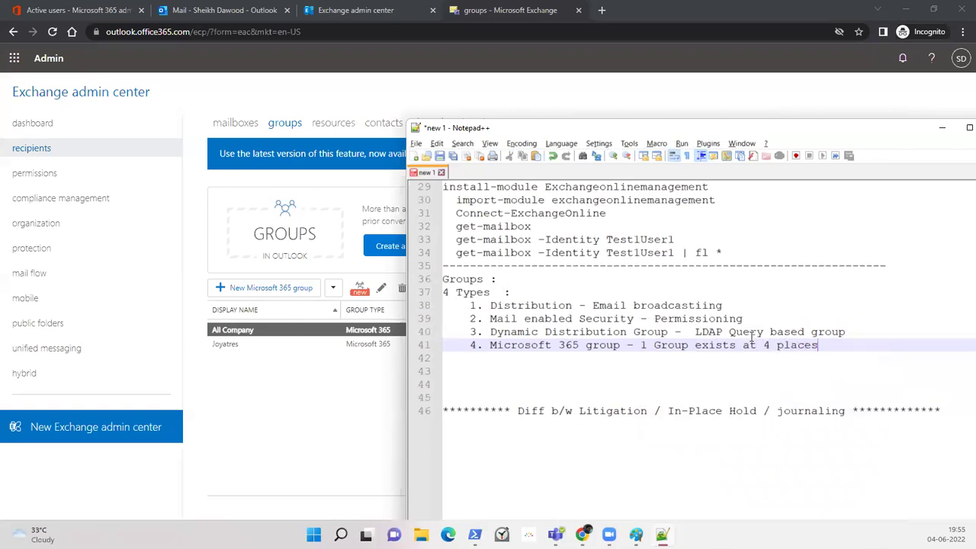
text( - AADm)
key(BackSpace)
text(, EXO,S)
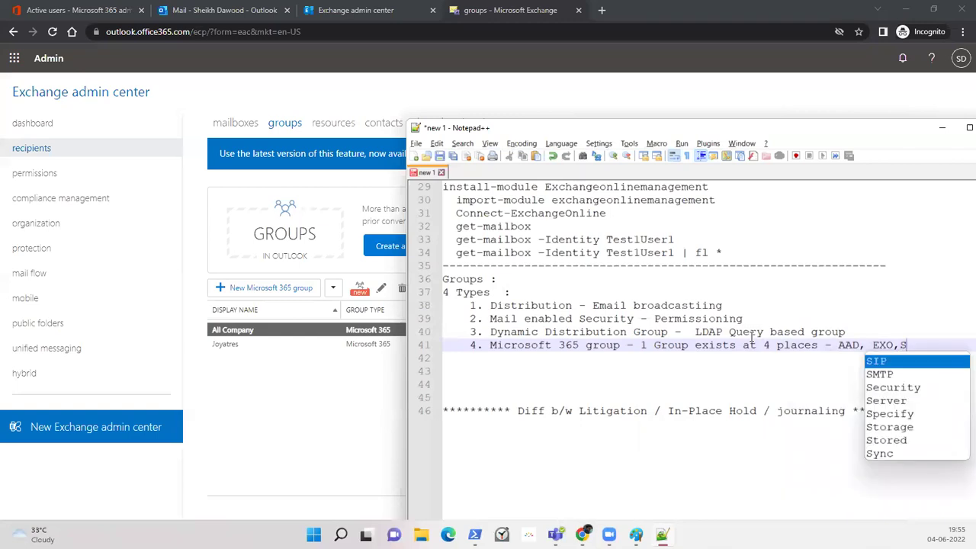
text(PO,)
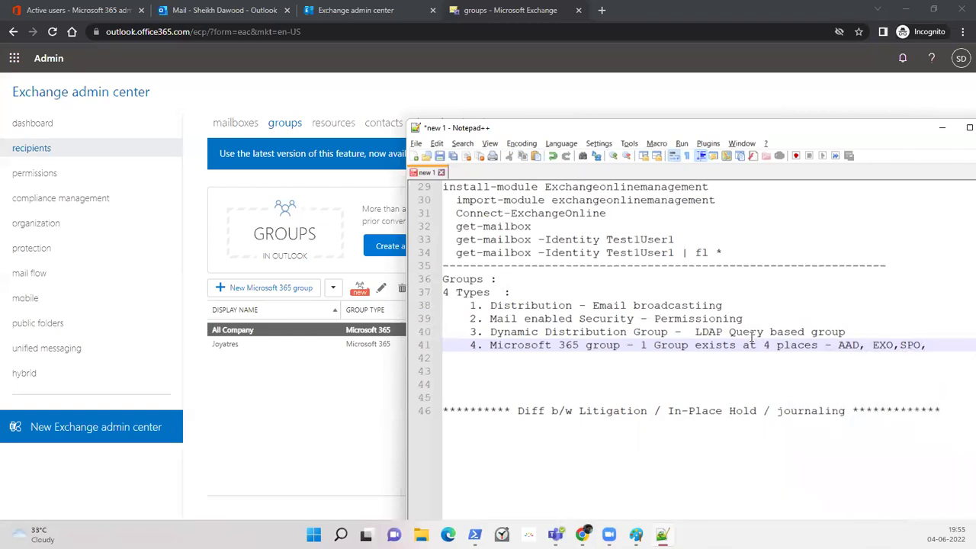
text(T)
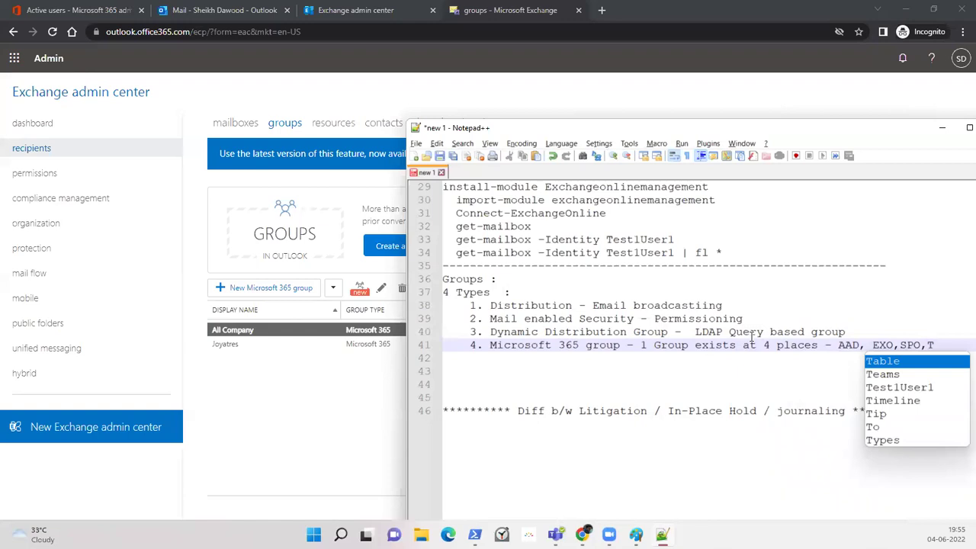
text(O)
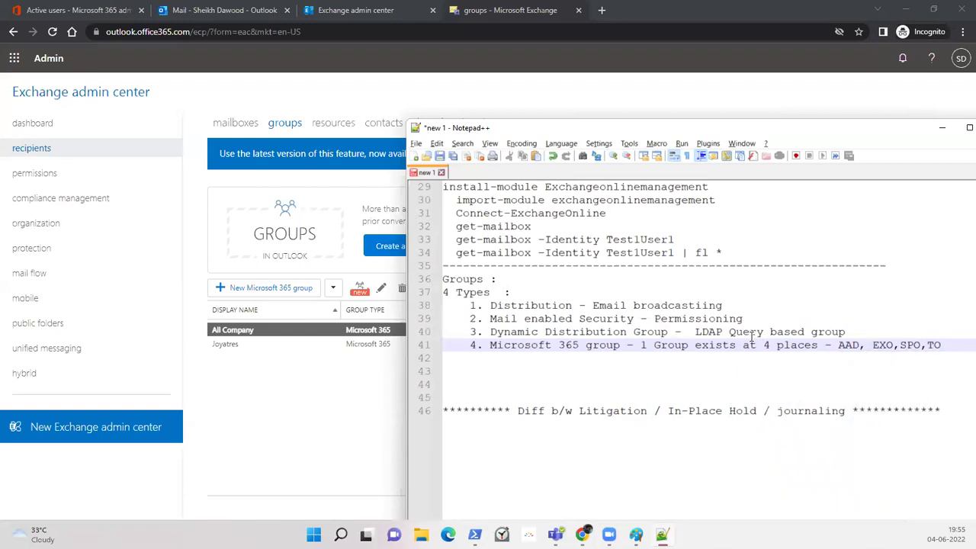
key(Left)
key(Left)
key(Left)
key(Left)
key(Left)
key(Left)
key(Left)
key(Left)
key(Left)
key(Left)
key(Left)
key(BackSpace)
Select notes lines 38–41, then bring the Exchange groups page to the front
click(940, 346)
shift+click(781, 321)
shift+click(571, 305)
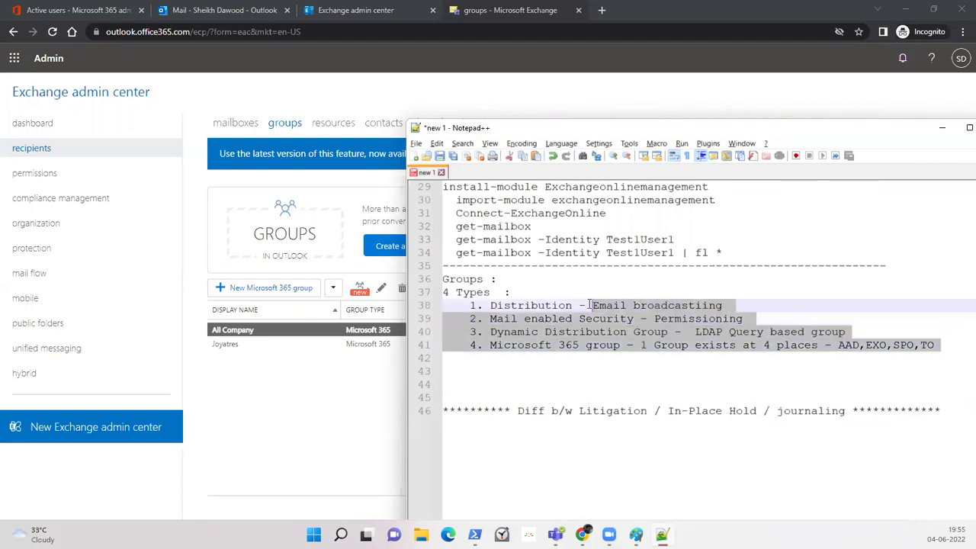
click(274, 383)
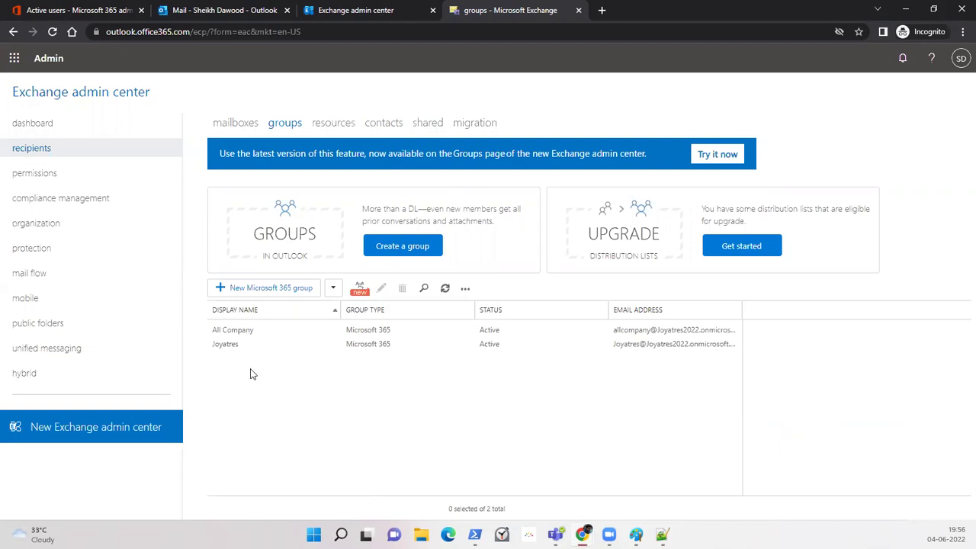
Choose Distribution list from the dropdown beside New Microsoft 365 group
click(333, 294)
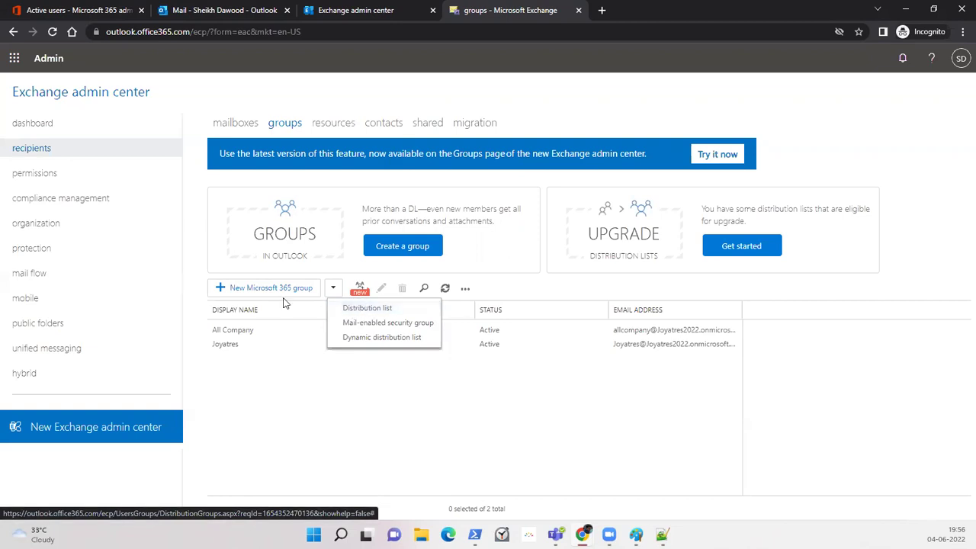
click(268, 381)
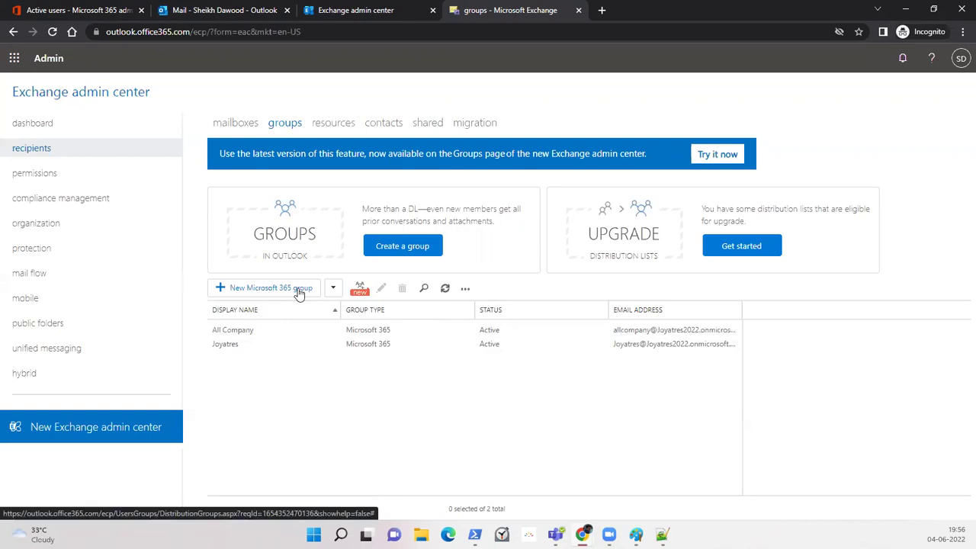
click(333, 288)
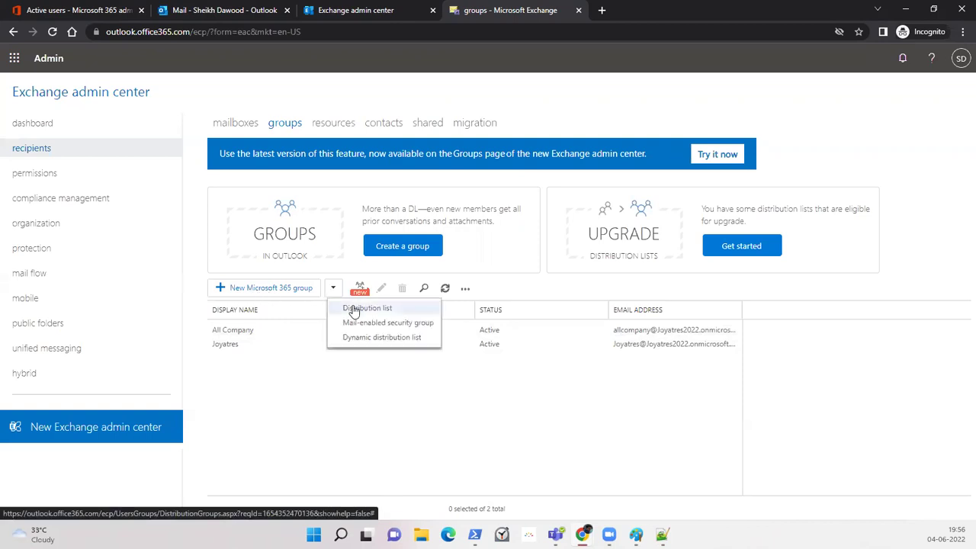
click(353, 309)
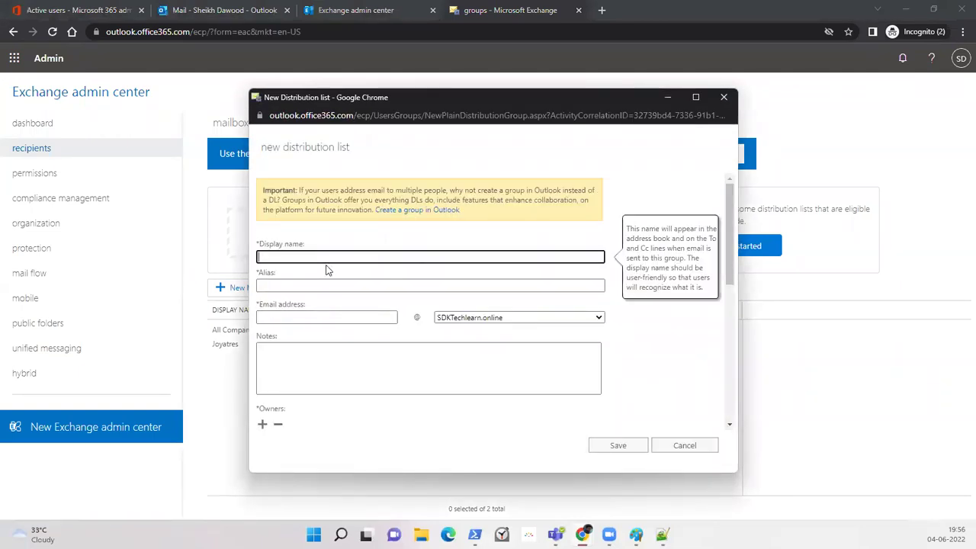
Enter HR_Admins as the display name, alias, email address and note
text(IT_Admins)
key(BackSpace)
key(BackSpace)
key(BackSpace)
key(BackSpace)
key(BackSpace)
key(BackSpace)
key(BackSpace)
key(BackSpace)
text(HR_Admins)
key(ctrl+a)
key(ctrl+c)
key(Tab)
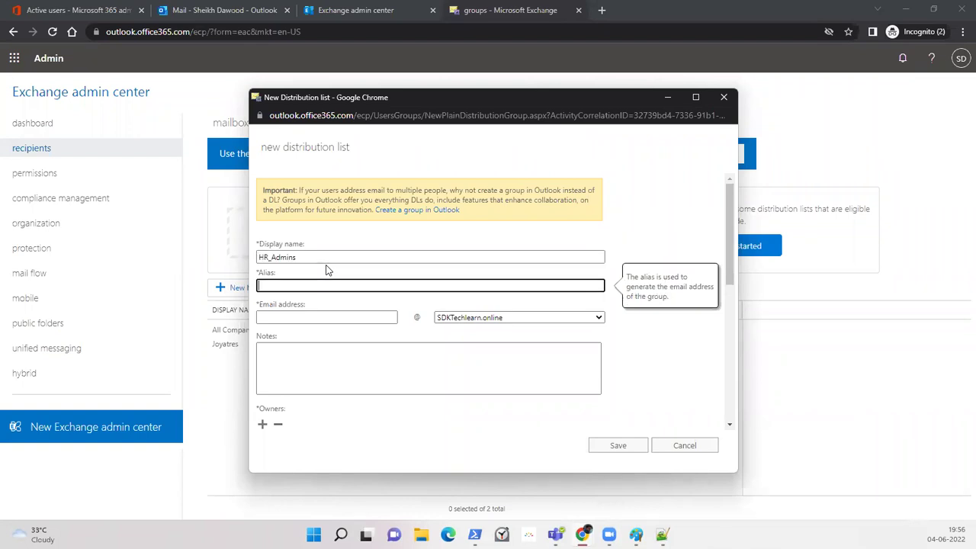
key(ctrl+v)
key(Tab)
key(ctrl+c)
key(Tab)
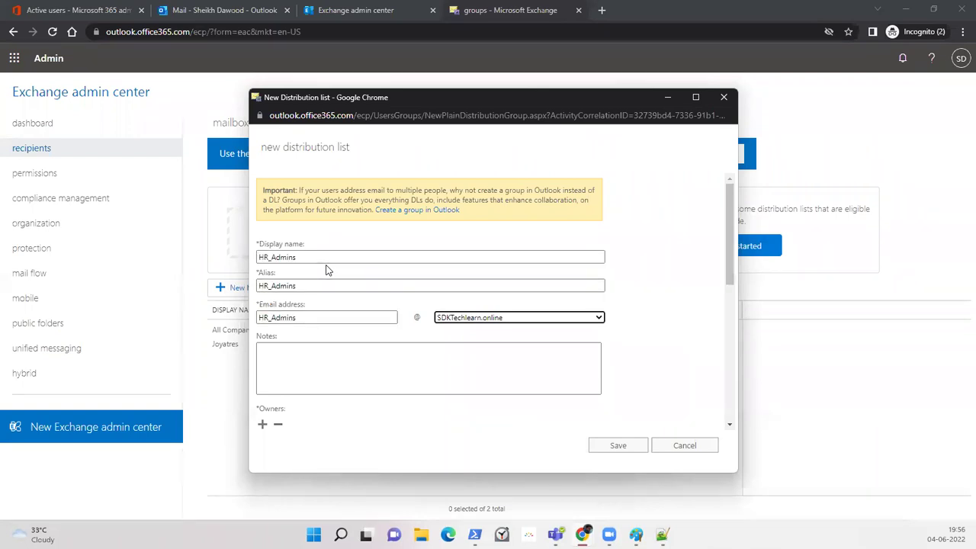
click(335, 348)
key(ctrl+v)
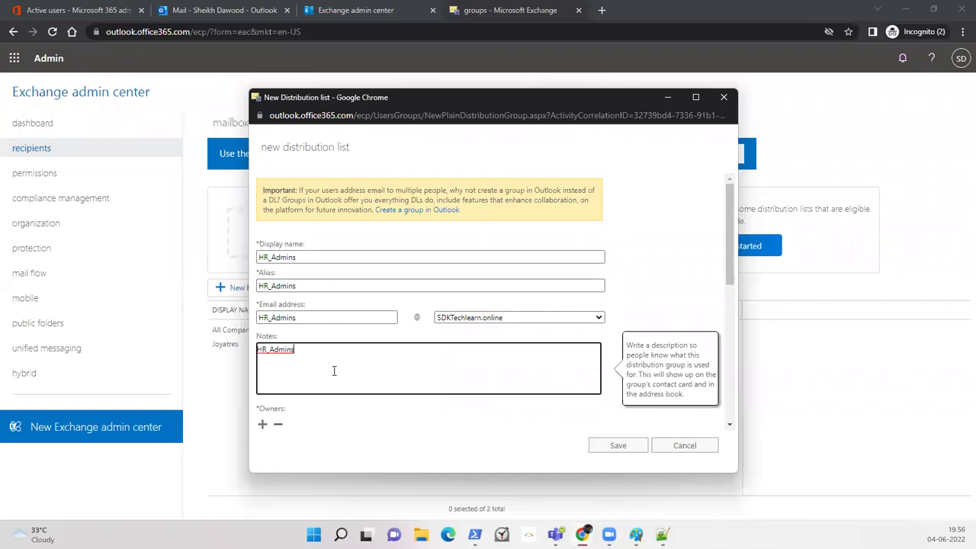
scroll(334, 370, down, 2)
scroll(334, 371, down, 1)
Add the first five users, Test1 through Test3 among them, as members and save the list
click(263, 241)
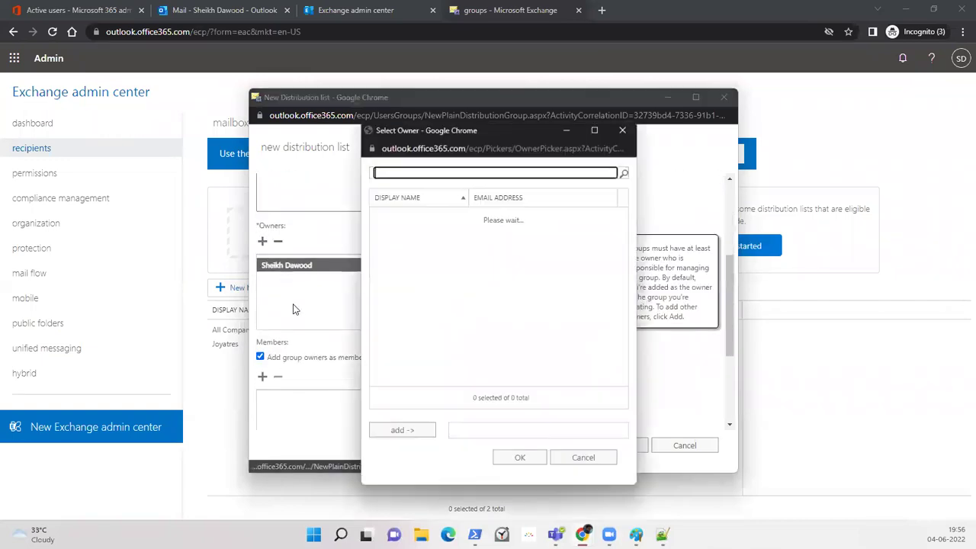
key(Escape)
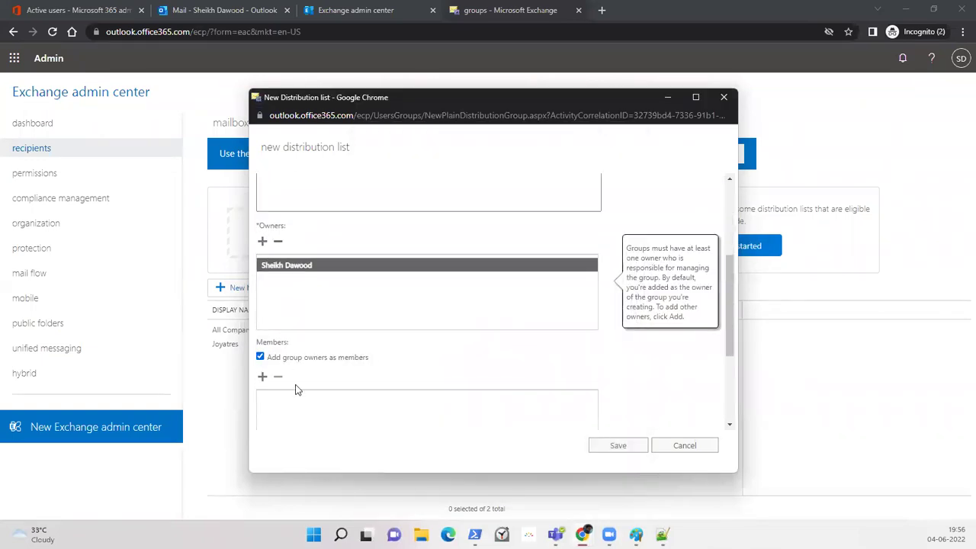
scroll(296, 388, down, 2)
click(263, 254)
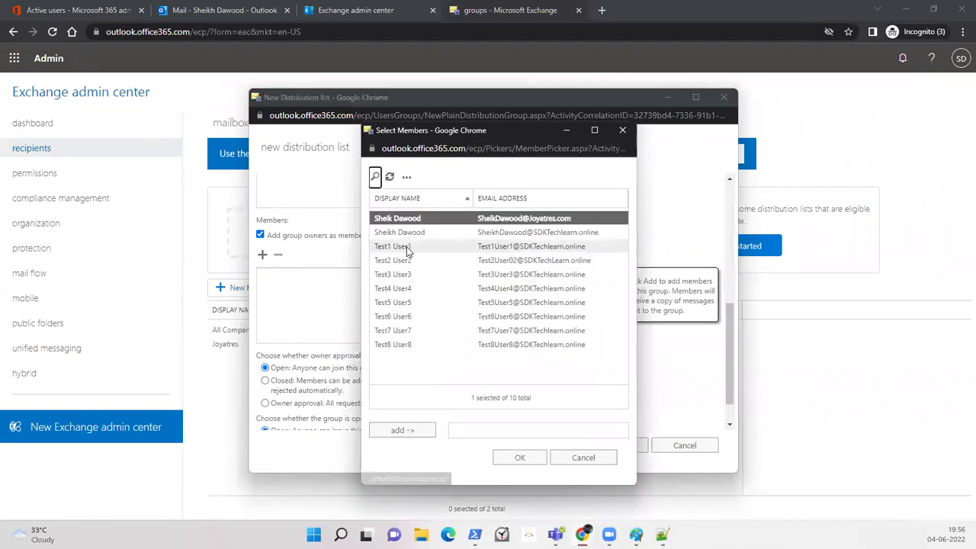
shift+click(404, 274)
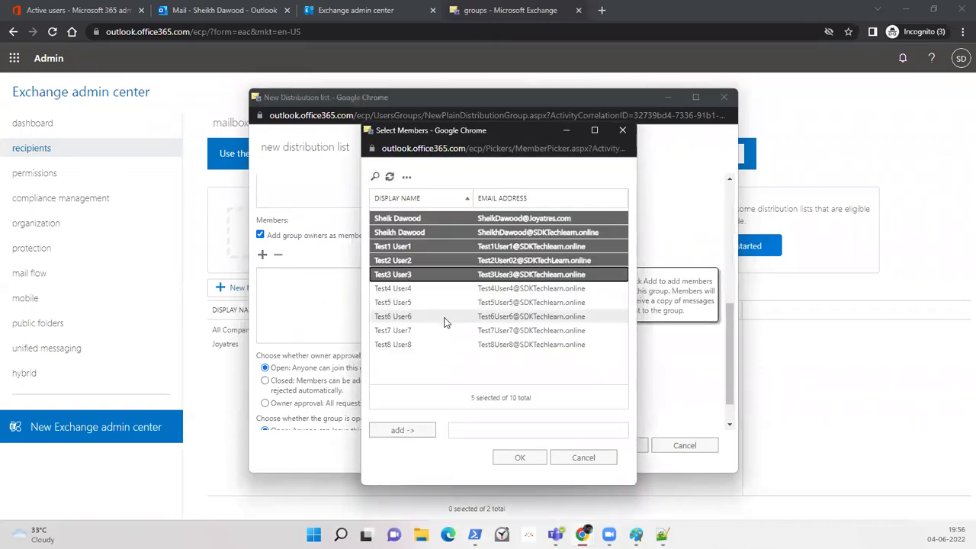
click(427, 433)
click(521, 458)
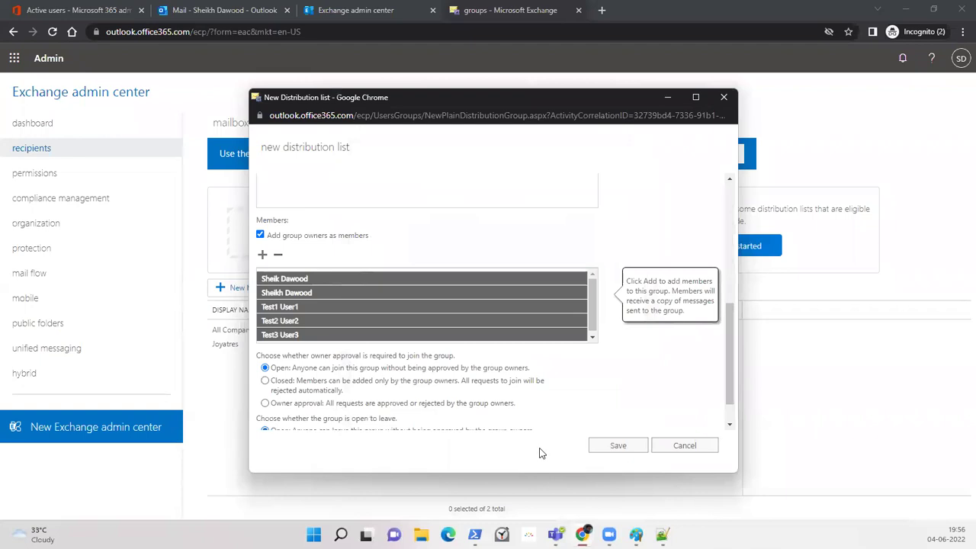
click(616, 447)
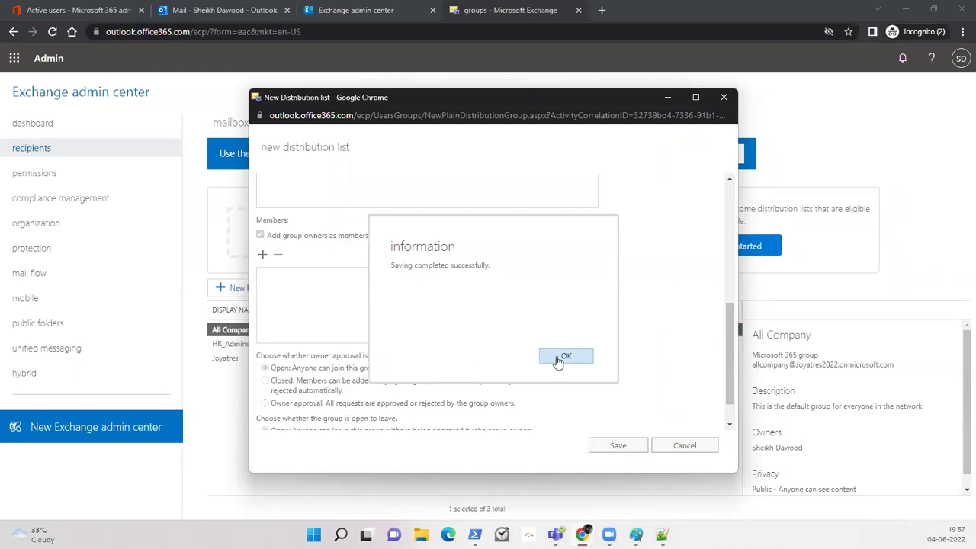
click(562, 359)
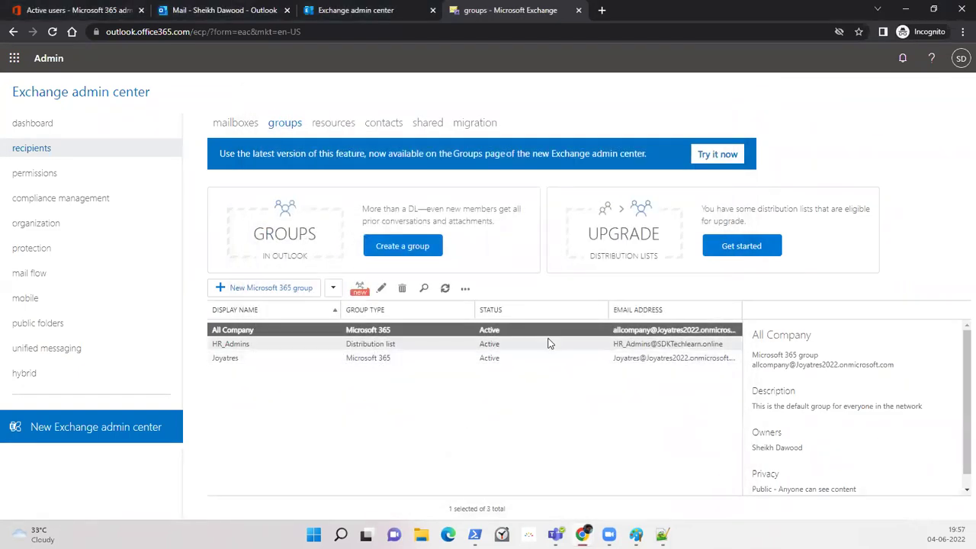
Start a mail-enabled security group and fill its name fields with IT_Admins
click(333, 288)
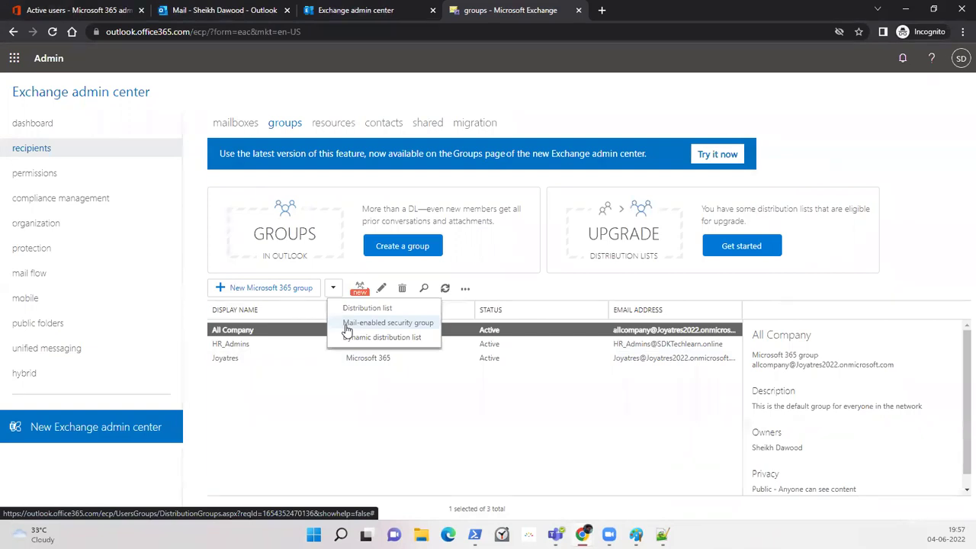
click(388, 323)
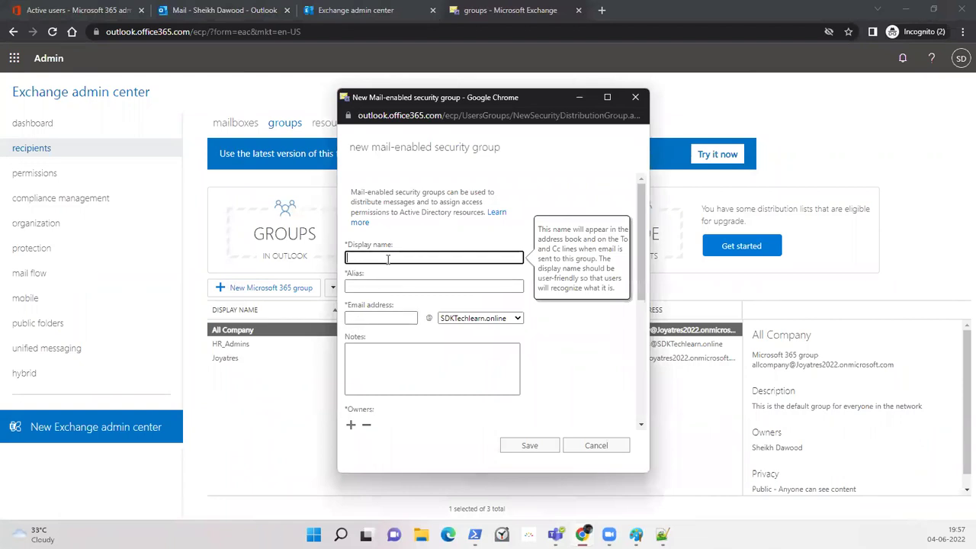
text(IT_Admins)
key(ctrl+a)
key(Tab)
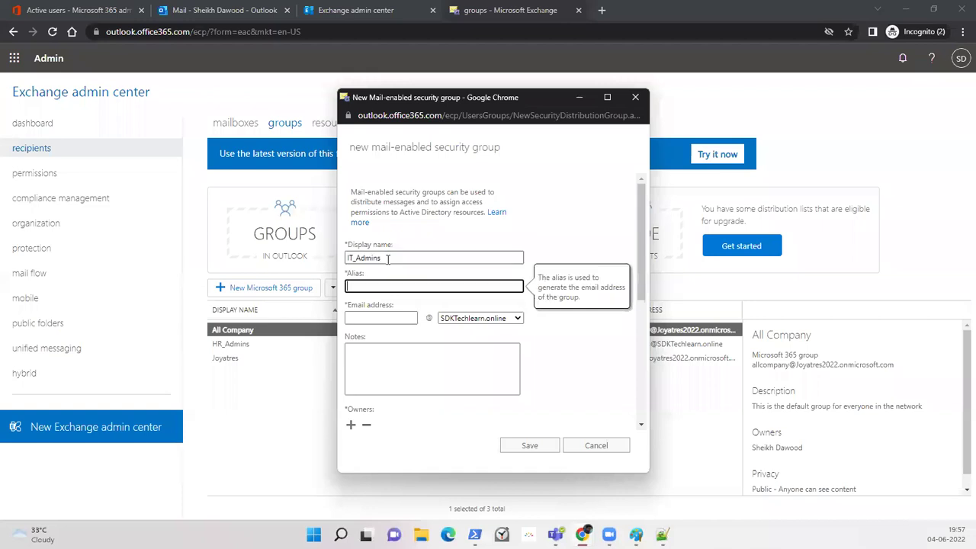
key(Tab)
key(ctrl+c)
key(Tab)
key(Tab)
key(ctrl+v)
scroll(388, 259, down, 3)
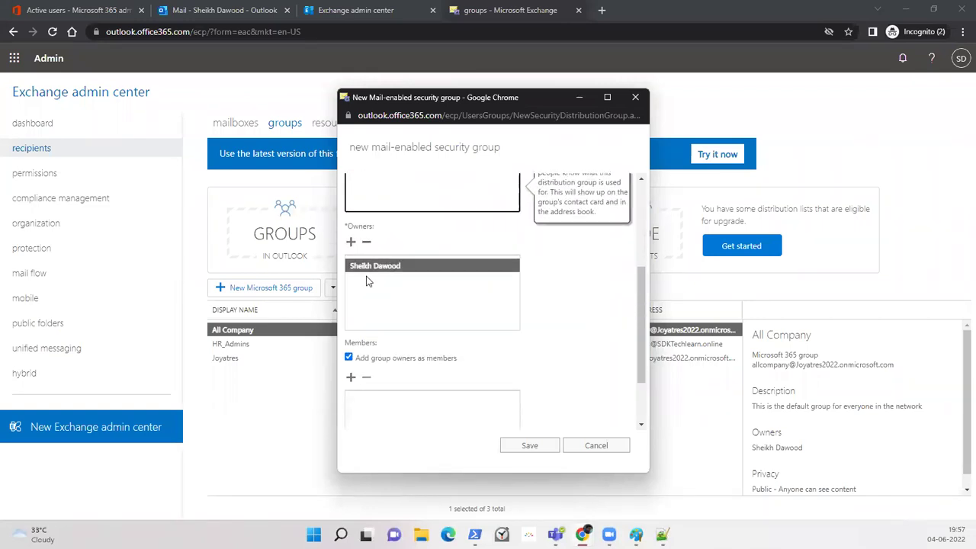
Add HR_Admins through Test6 User6 as members and save the IT_Admins group
click(351, 377)
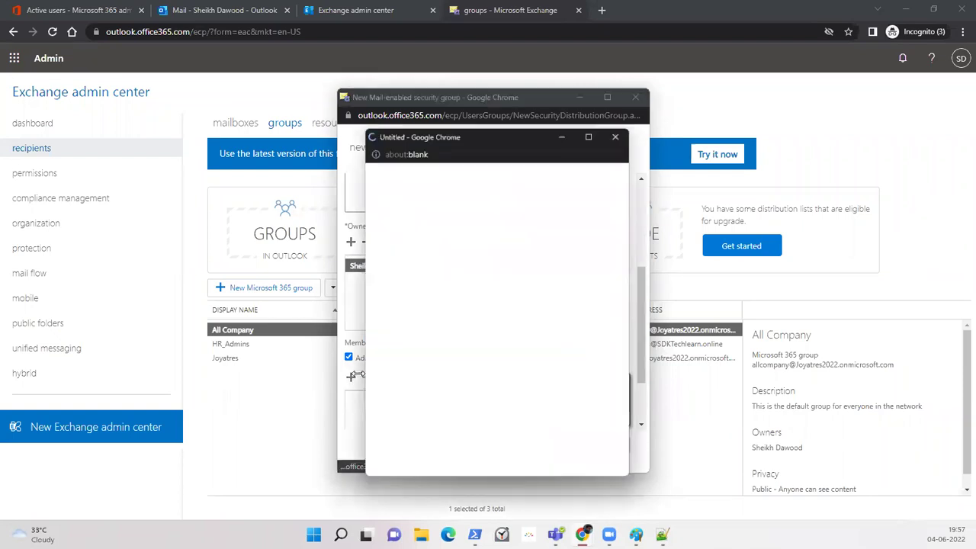
shift+click(400, 330)
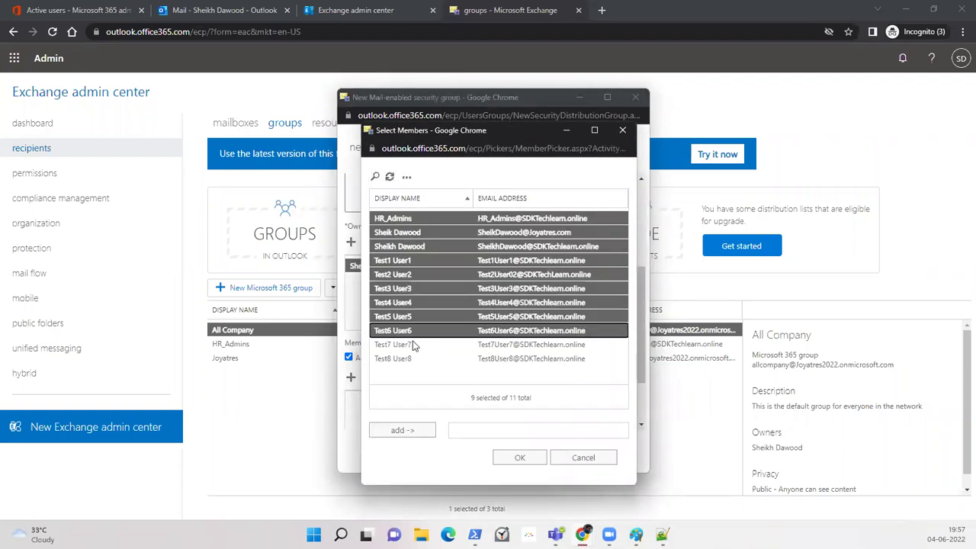
click(404, 430)
click(521, 459)
scroll(435, 363, down, 2)
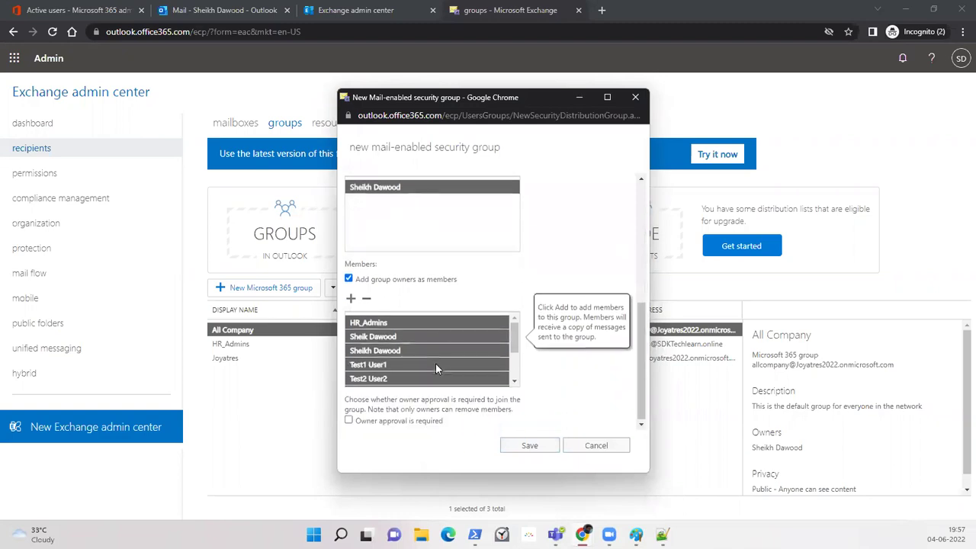
click(537, 450)
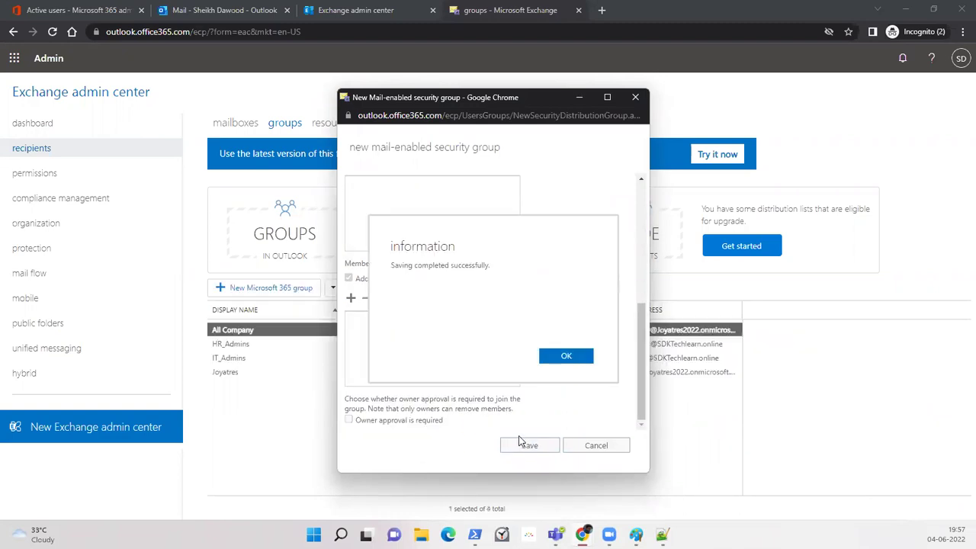
click(558, 360)
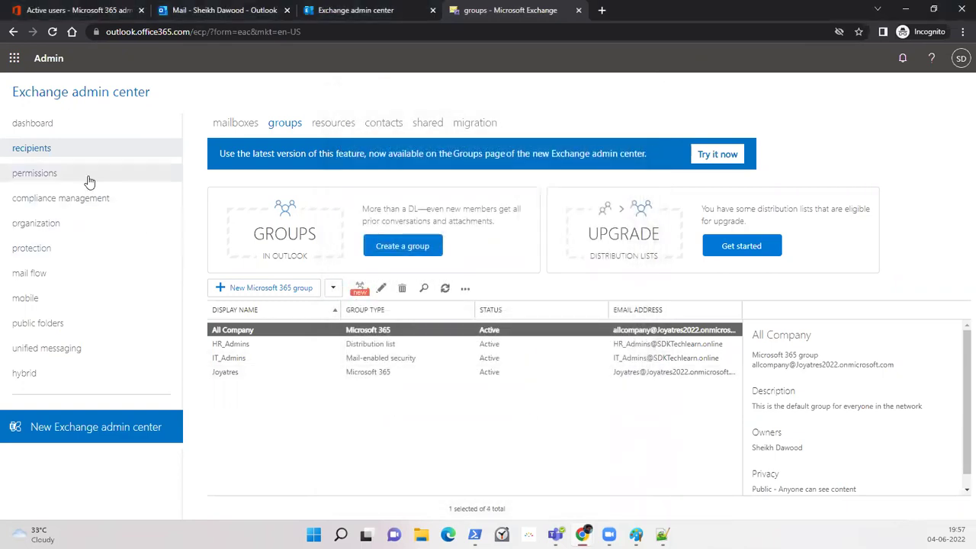
Grant IT_Admins Full Access to Test3 User3's mailbox, save, and return to the groups list
click(232, 124)
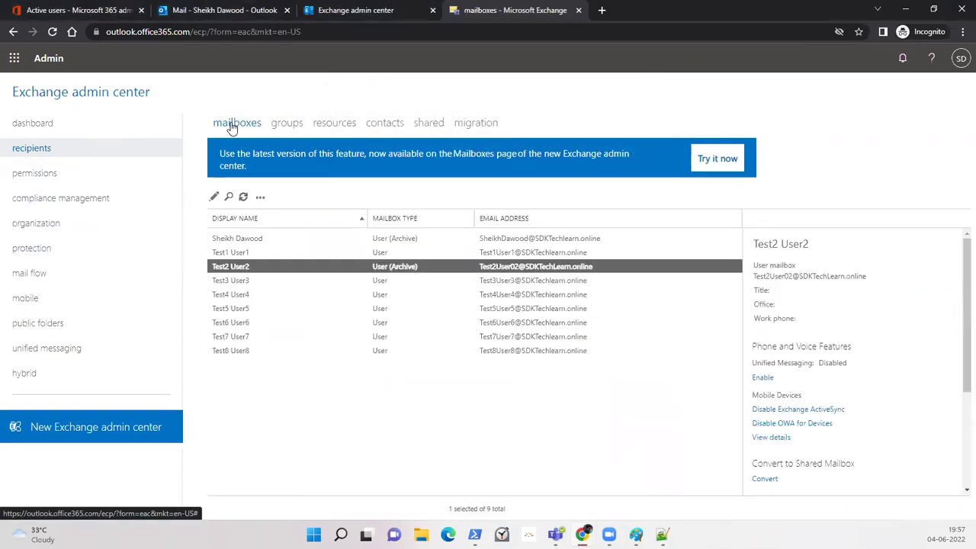
double_click(243, 284)
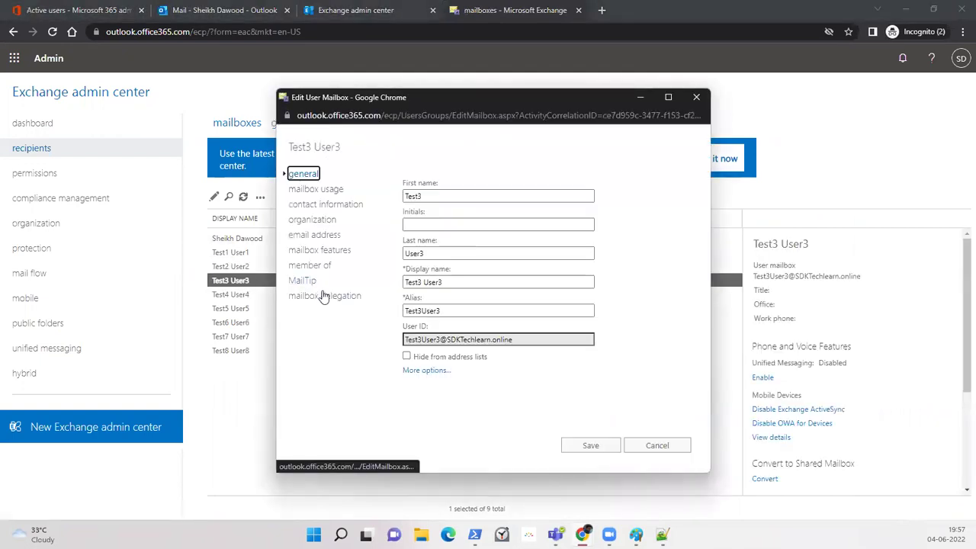
click(328, 298)
scroll(474, 326, down, 5)
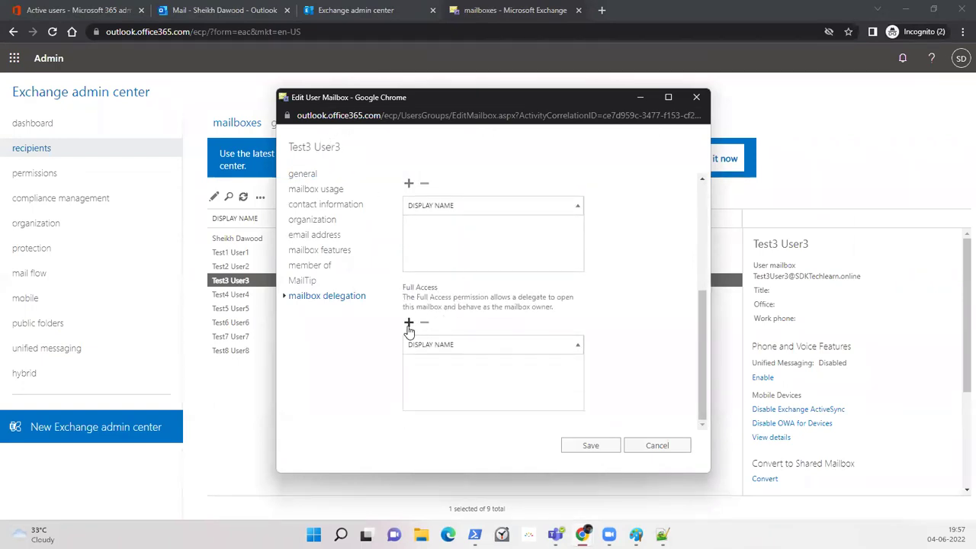
click(409, 322)
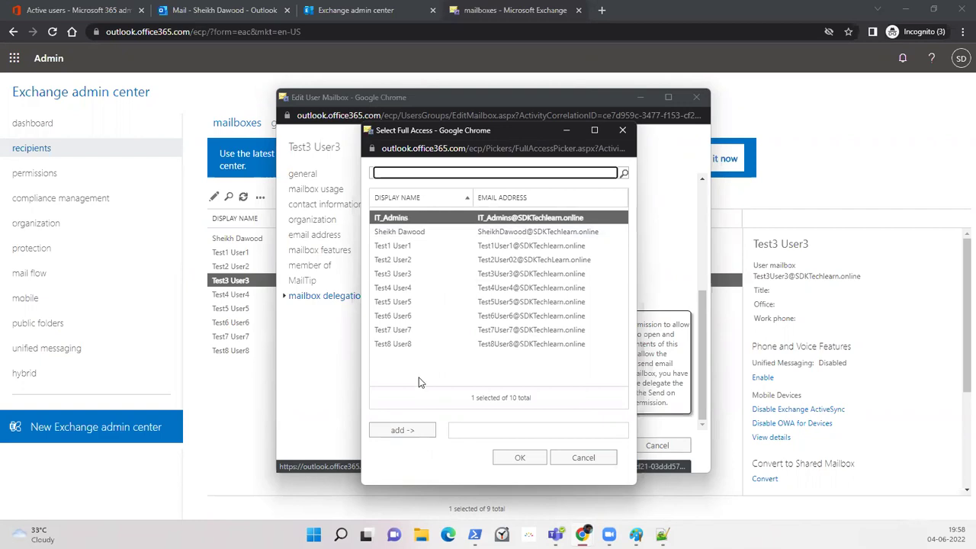
click(418, 439)
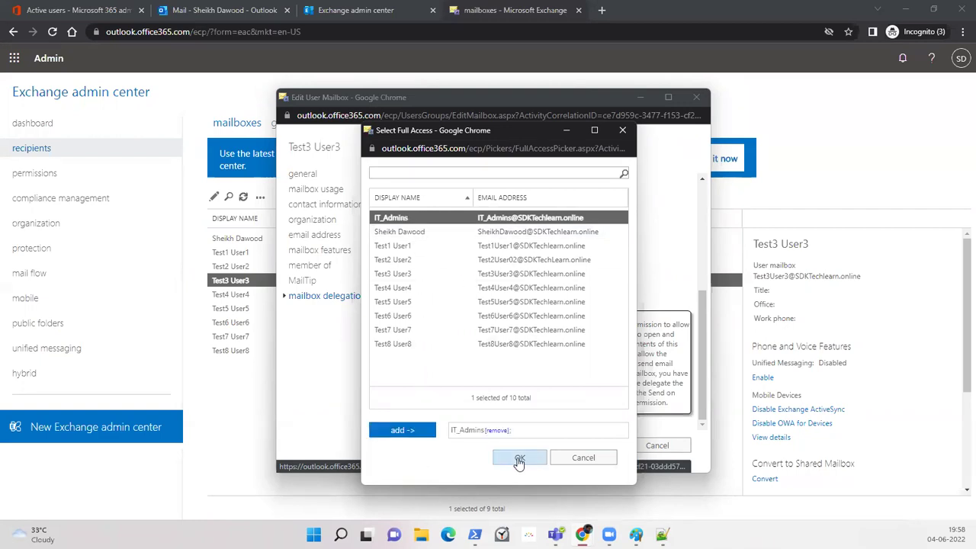
click(520, 457)
click(587, 450)
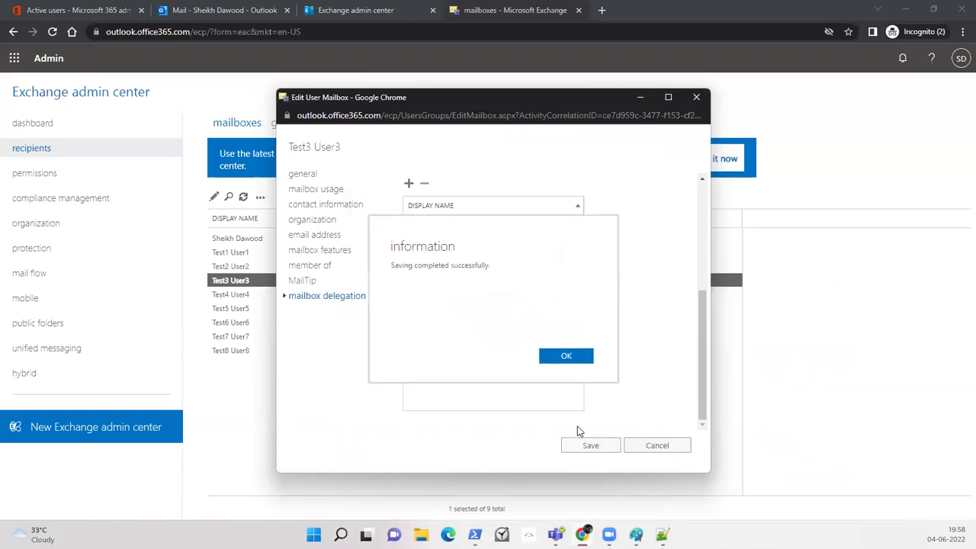
click(566, 357)
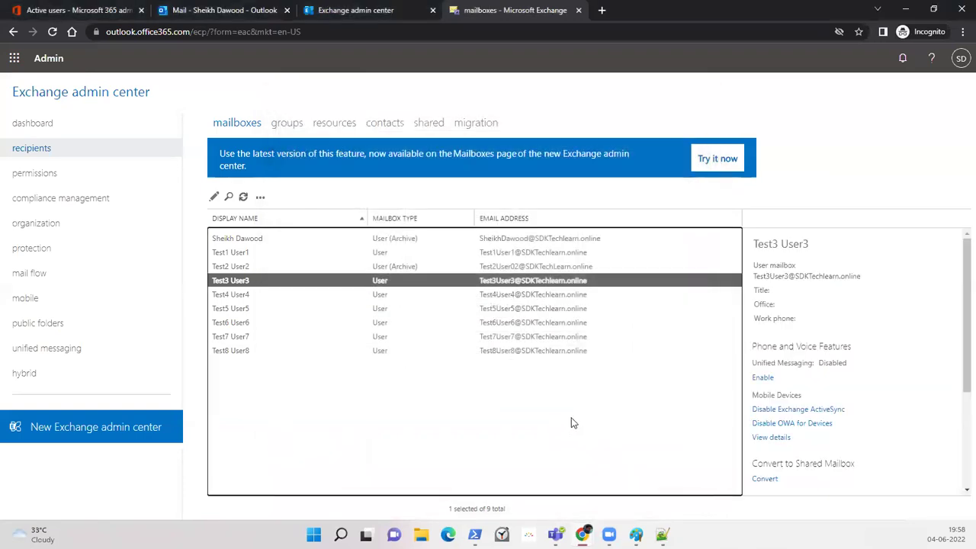
click(280, 126)
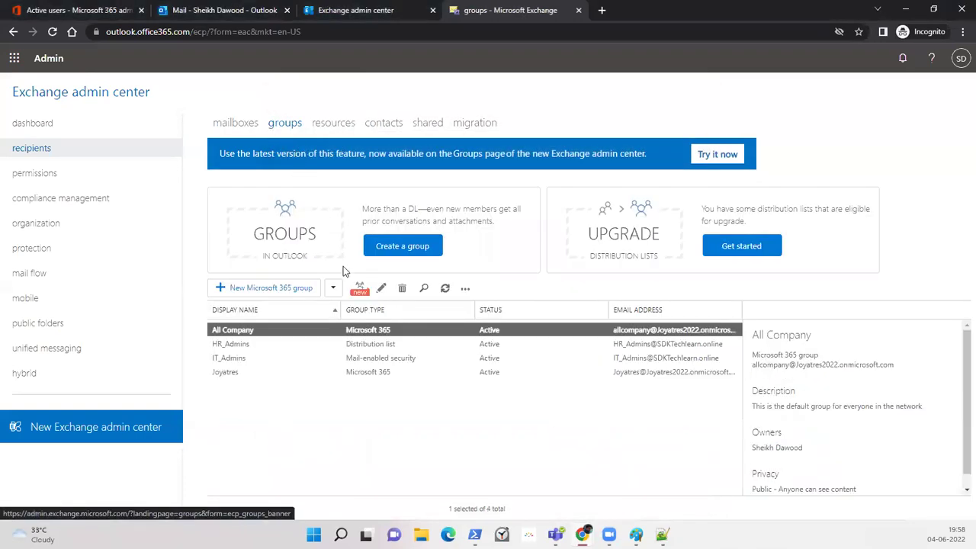
Start a dynamic distribution list with display name IT_Department_Employees
click(333, 291)
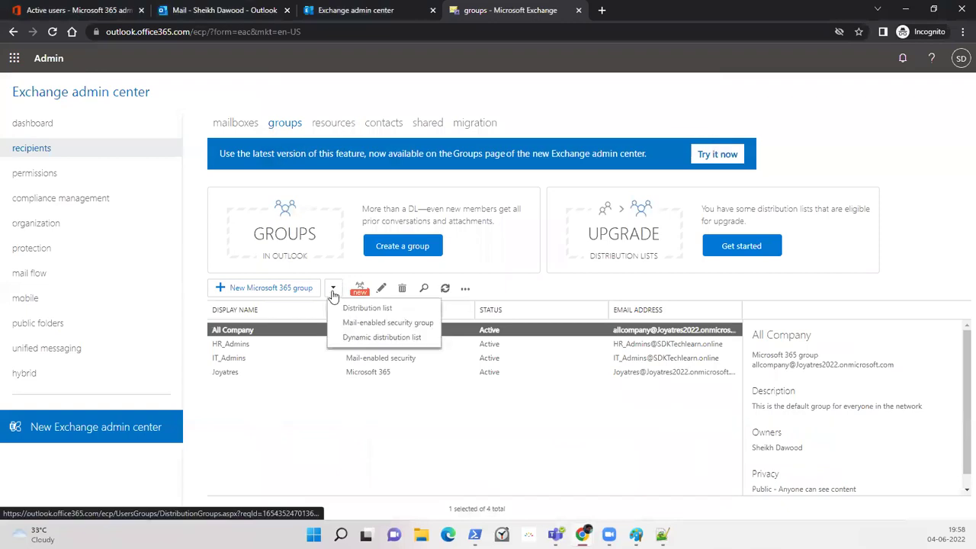
click(361, 339)
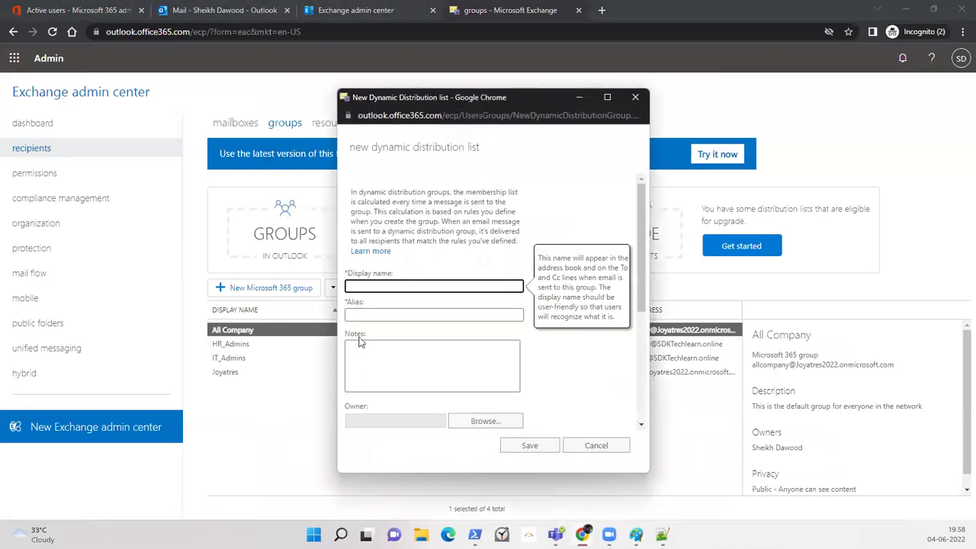
text(KA)
text( Users)
key(BackSpace)
key(BackSpace)
key(BackSpace)
key(BackSpace)
key(BackSpace)
key(BackSpace)
text(_Employees)
key(ctrl+shift+Left)
key(ctrl+shift+Left)
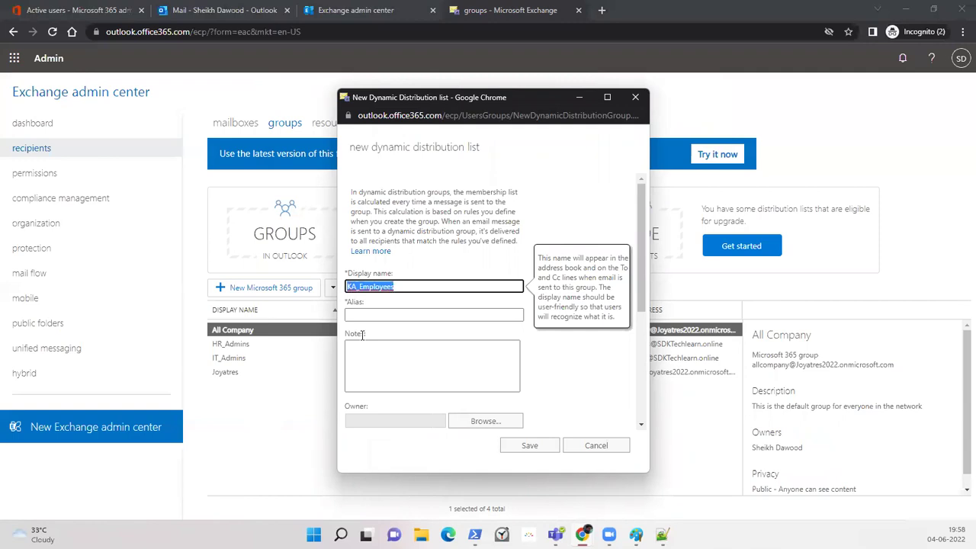
key(Tab)
key(shift+Tab)
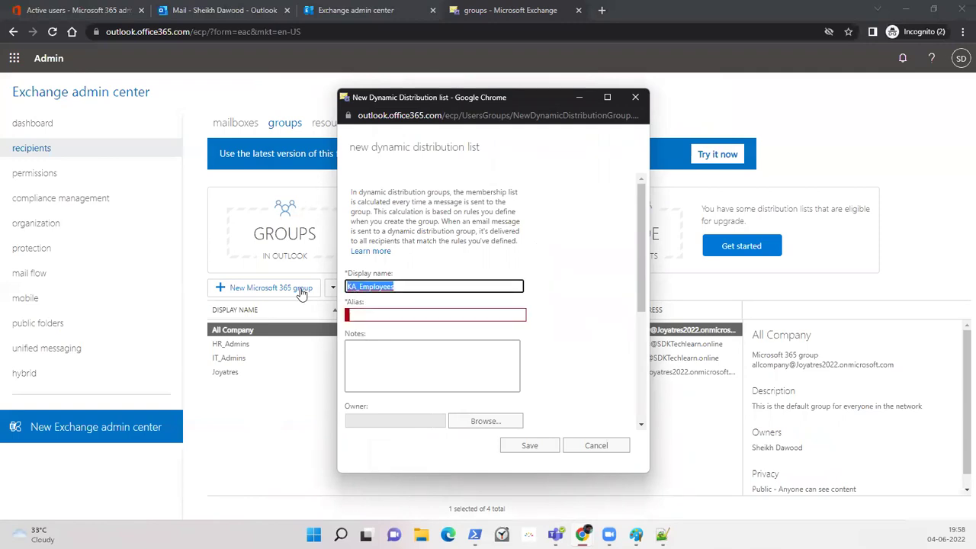
key(BackSpace)
text(IT_Dep)
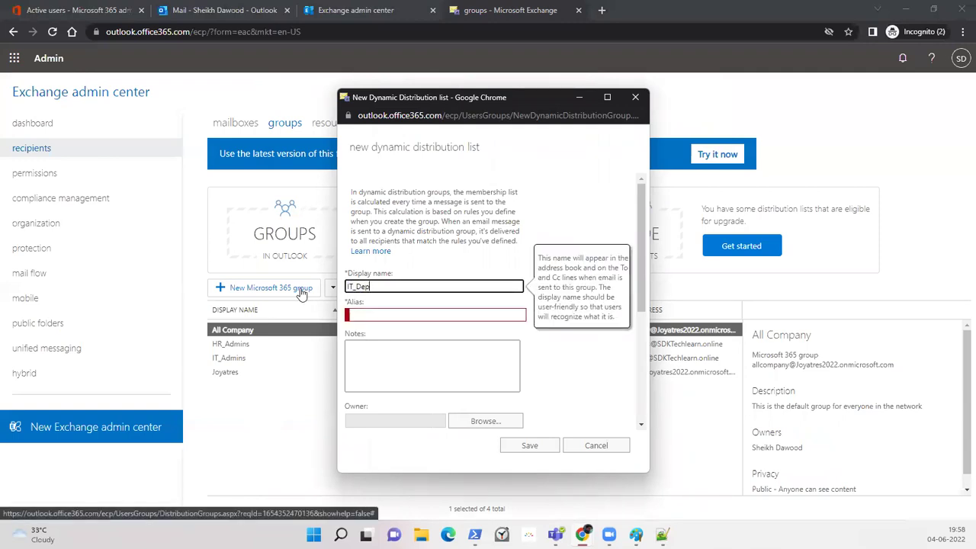
text(artment_Employees)
Copy IT_Department_Employees into the alias and notes fields
key(ctrl+a)
key(ctrl+c)
key(Tab)
key(ctrl+v)
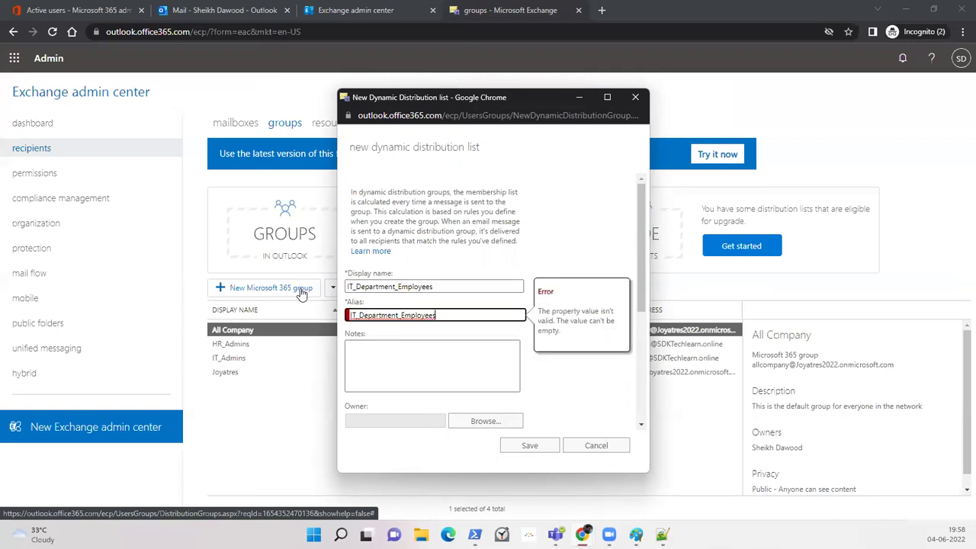
click(366, 346)
key(ctrl+v)
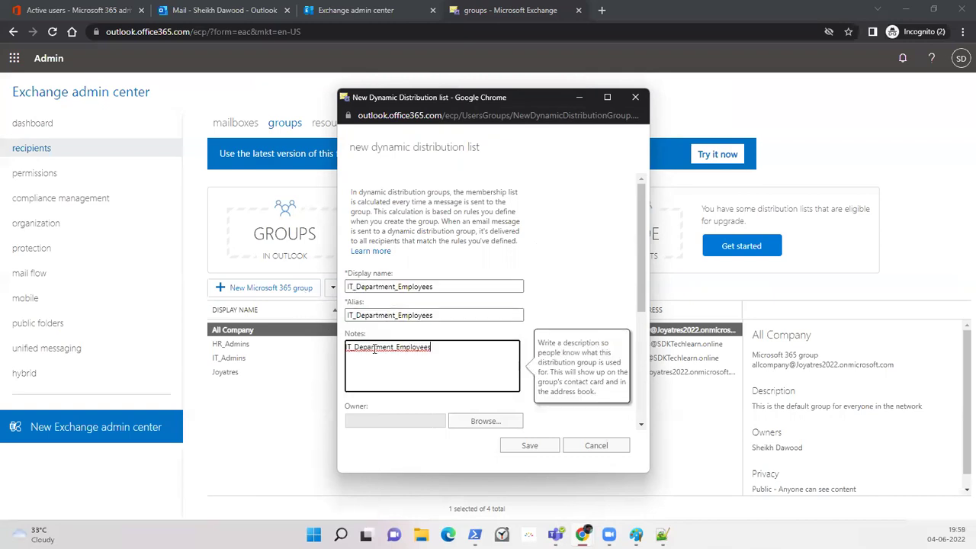
scroll(425, 364, down, 2)
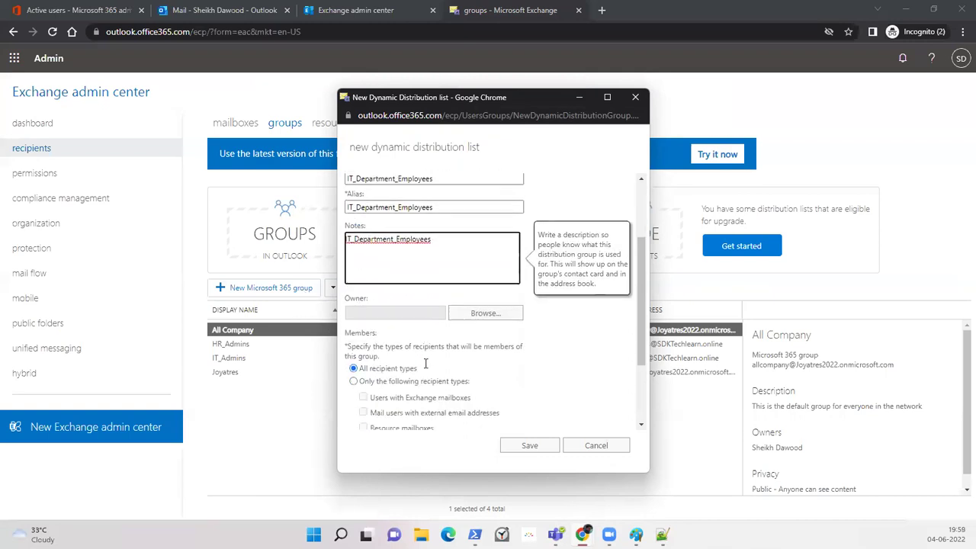
Set the admin account as owner of the IT_Department_Employees list
click(485, 300)
click(404, 233)
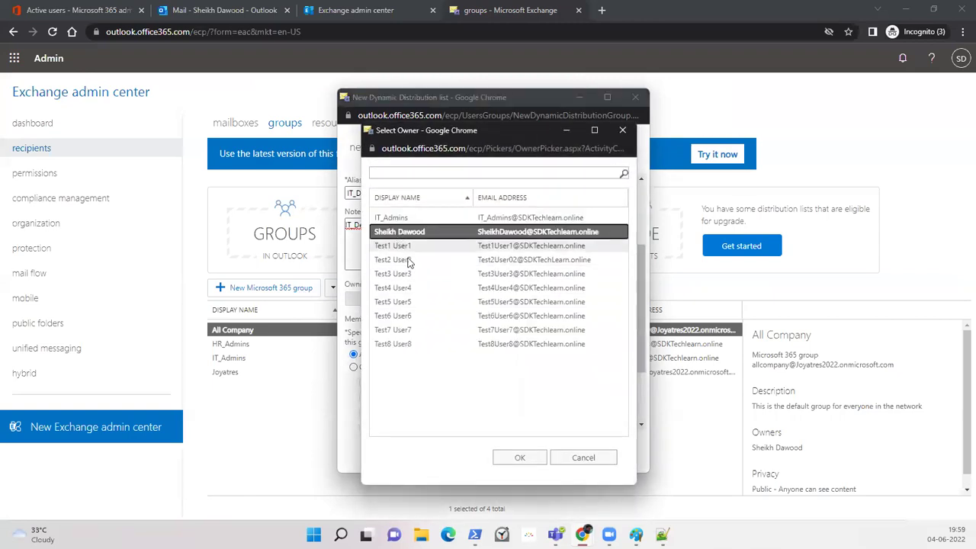
click(516, 458)
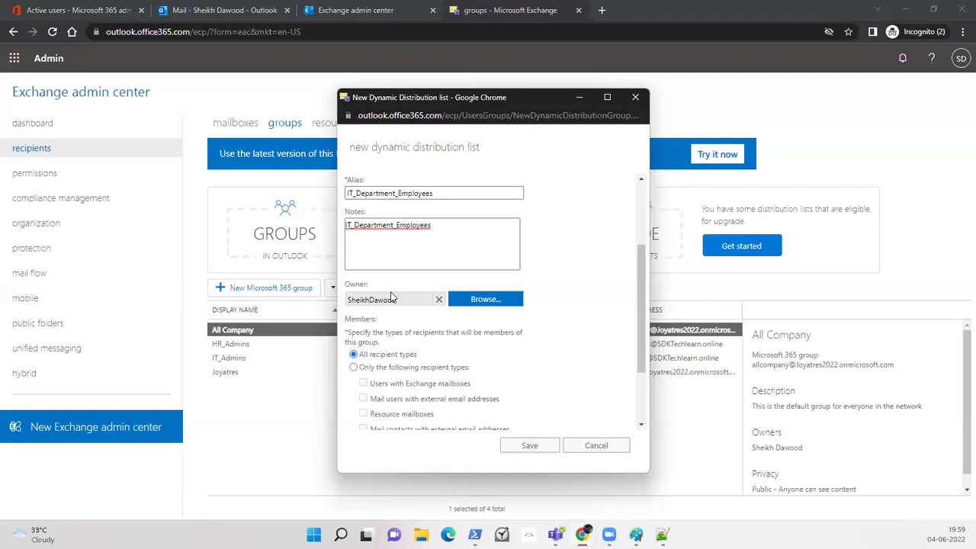
scroll(392, 297, down, 2)
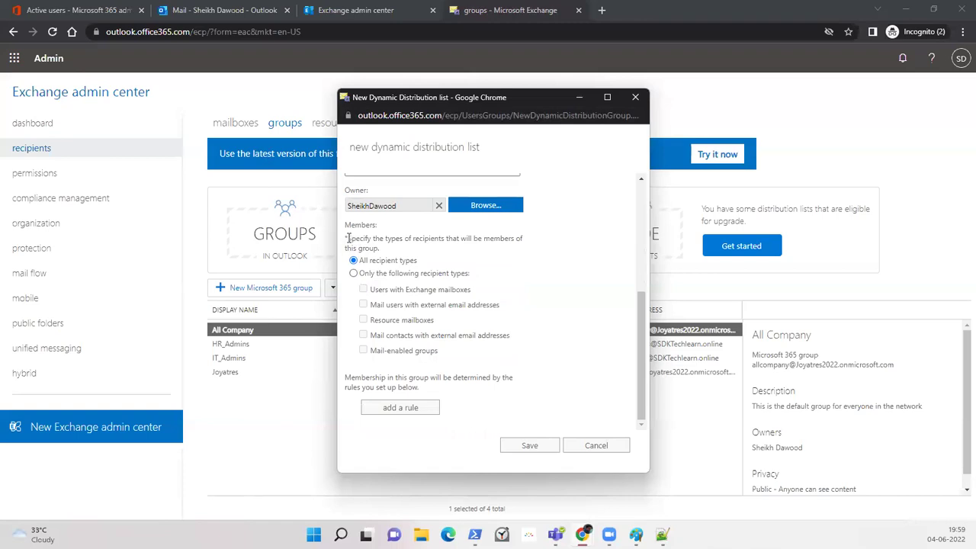
Restrict membership to only Users with Exchange mailboxes
drag(347, 239, 508, 248)
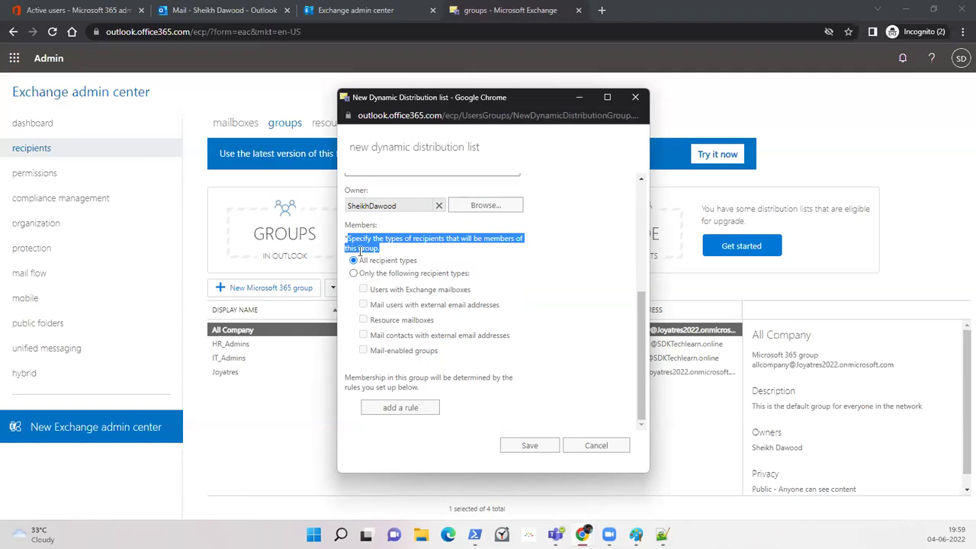
click(355, 275)
click(364, 290)
Add a Department rule with value IT and save the dynamic list
click(401, 411)
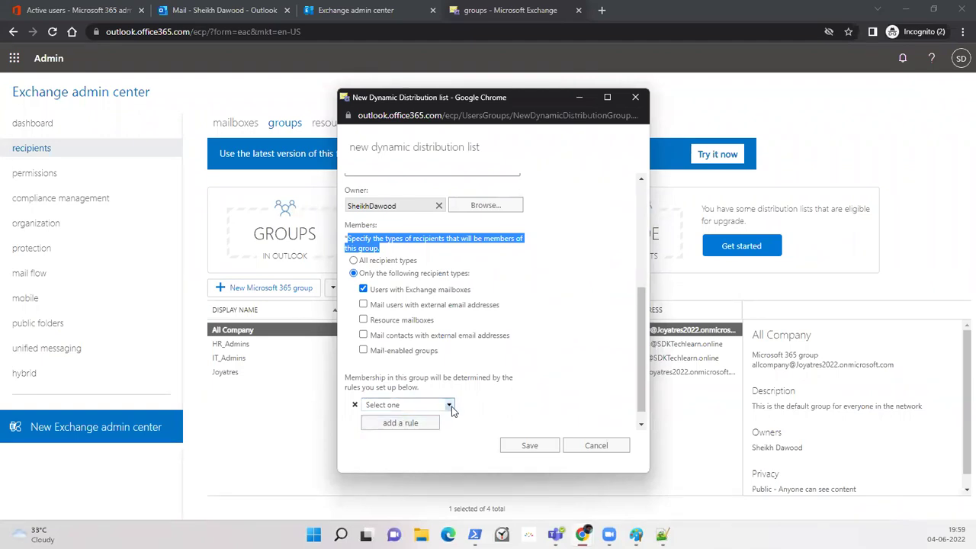
click(450, 407)
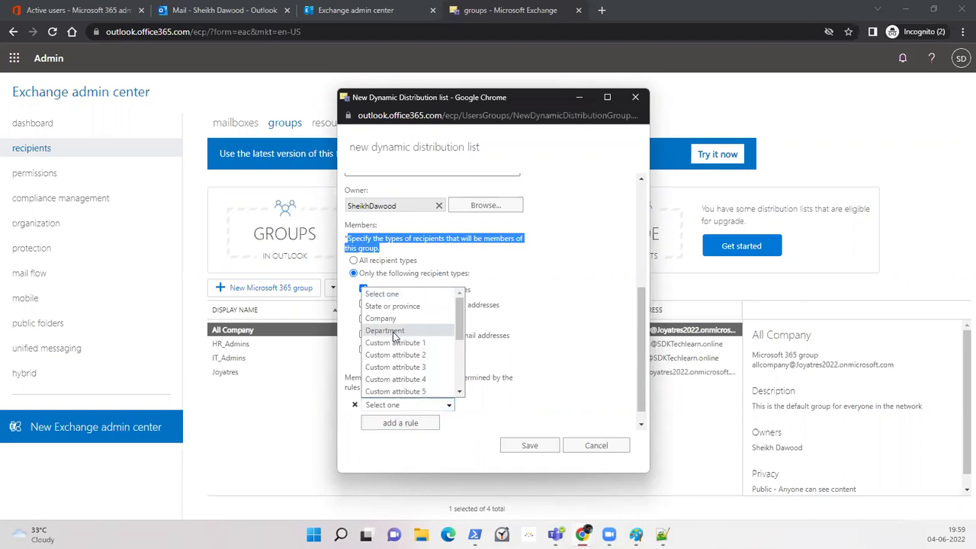
click(393, 331)
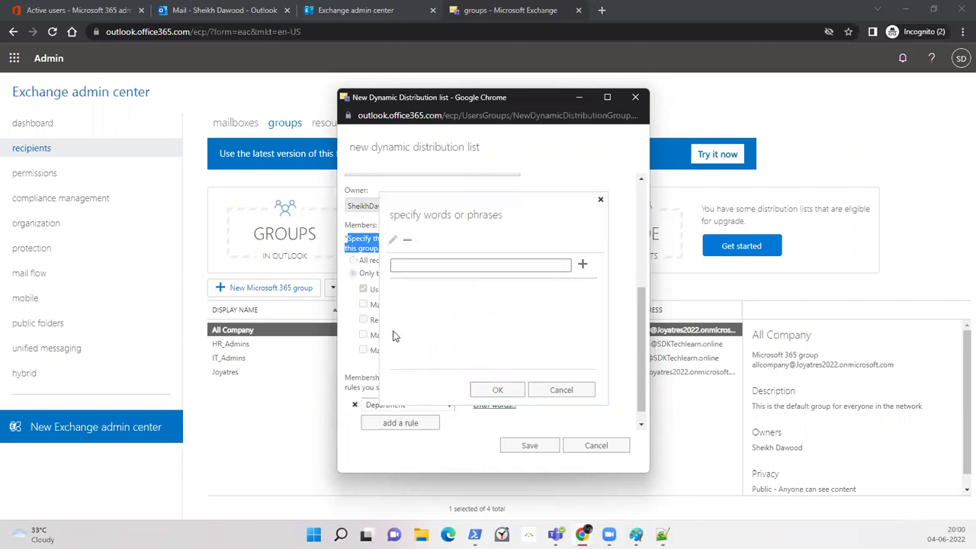
click(452, 265)
text(IT)
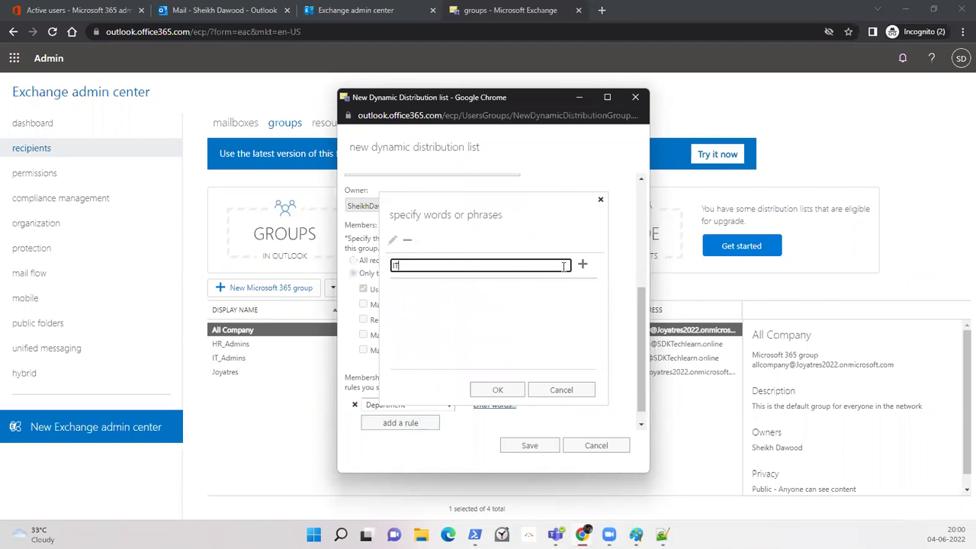
click(582, 263)
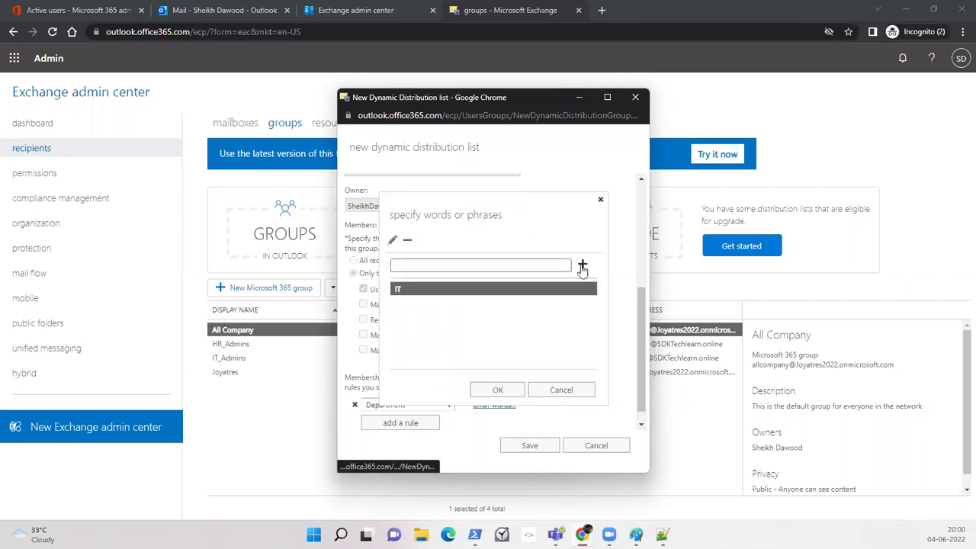
click(492, 391)
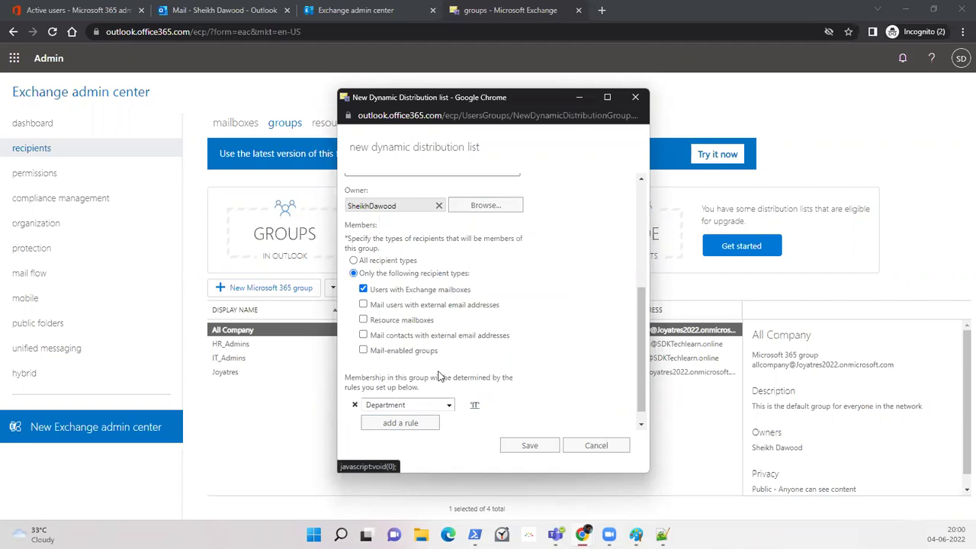
click(516, 446)
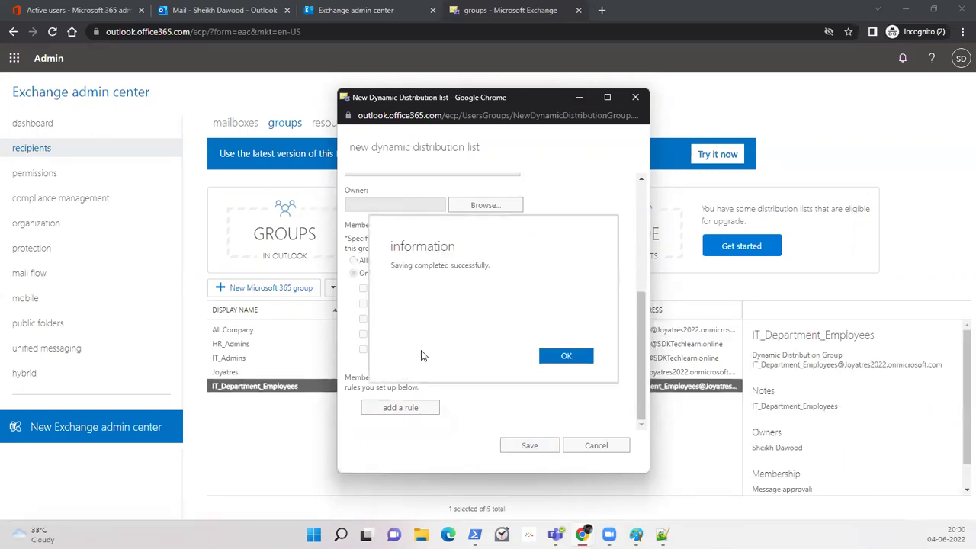
Dismiss the confirmation, review IT_Department_Employees' membership rule, and cancel without changes
click(559, 358)
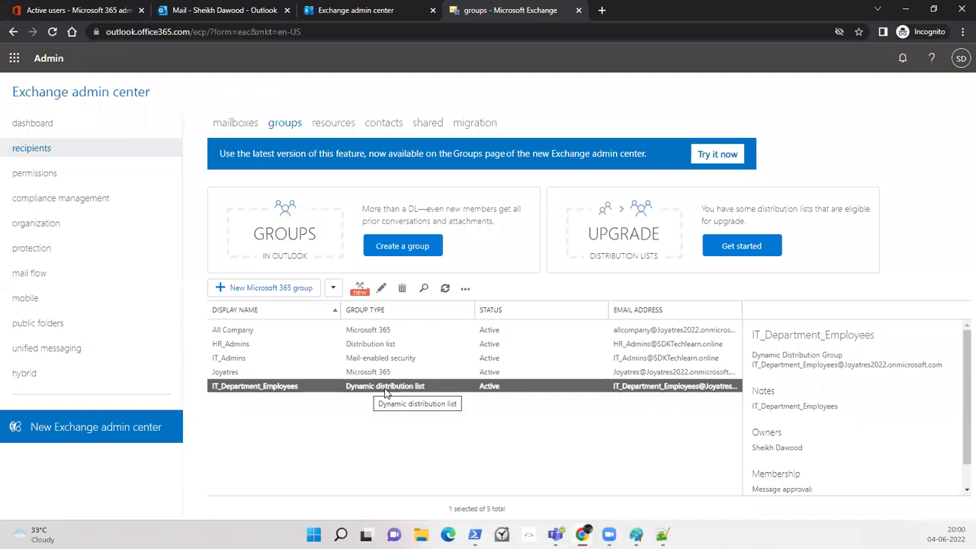
double_click(385, 387)
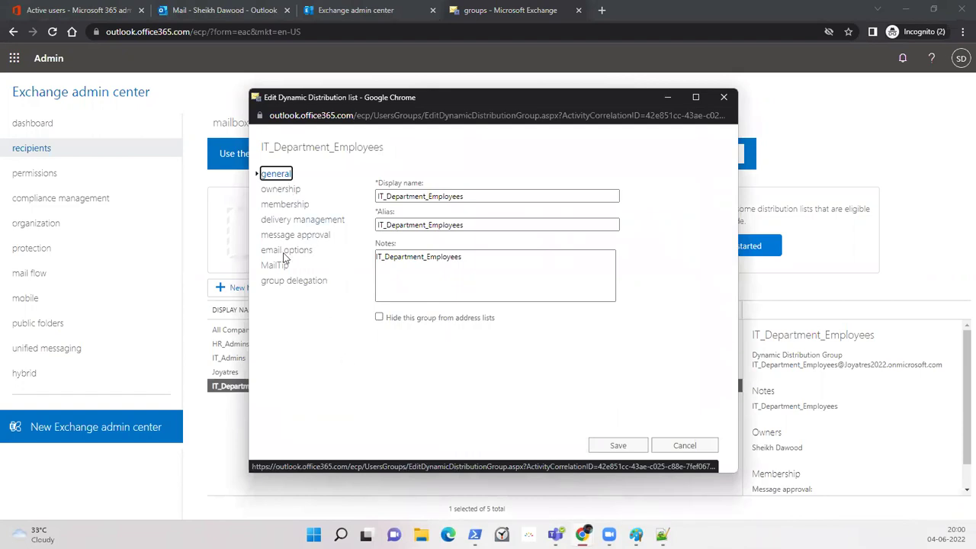
click(289, 205)
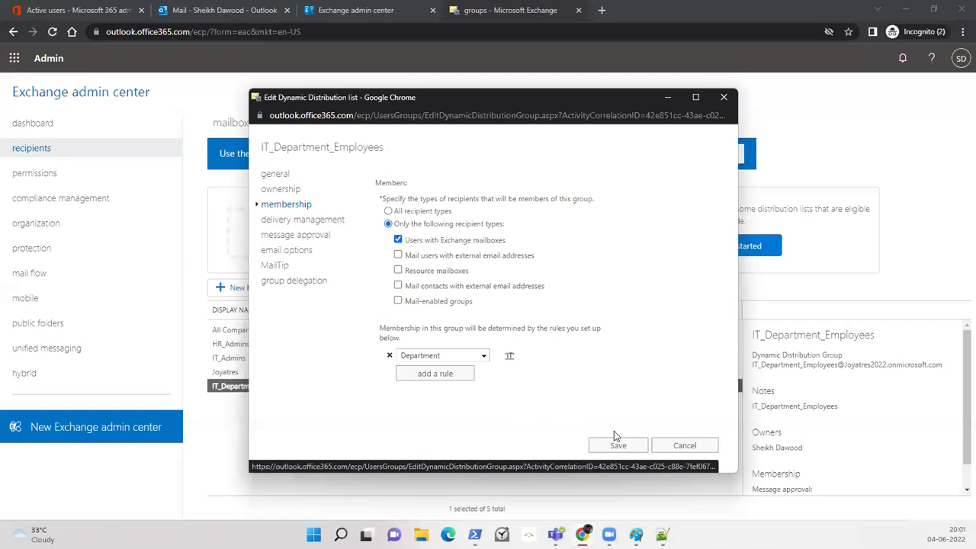
click(674, 451)
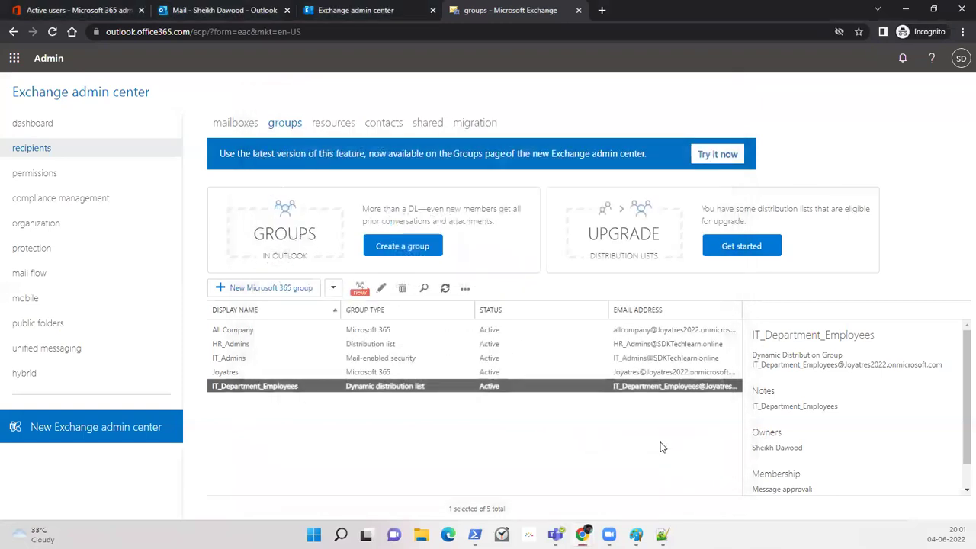
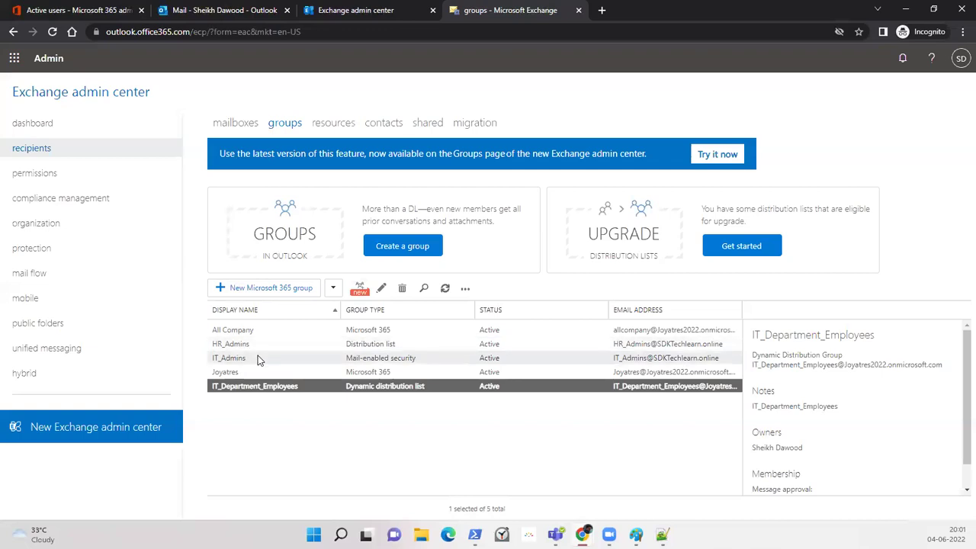
Require moderator approval on IT_Admins, with the admin's account as moderator
double_click(258, 358)
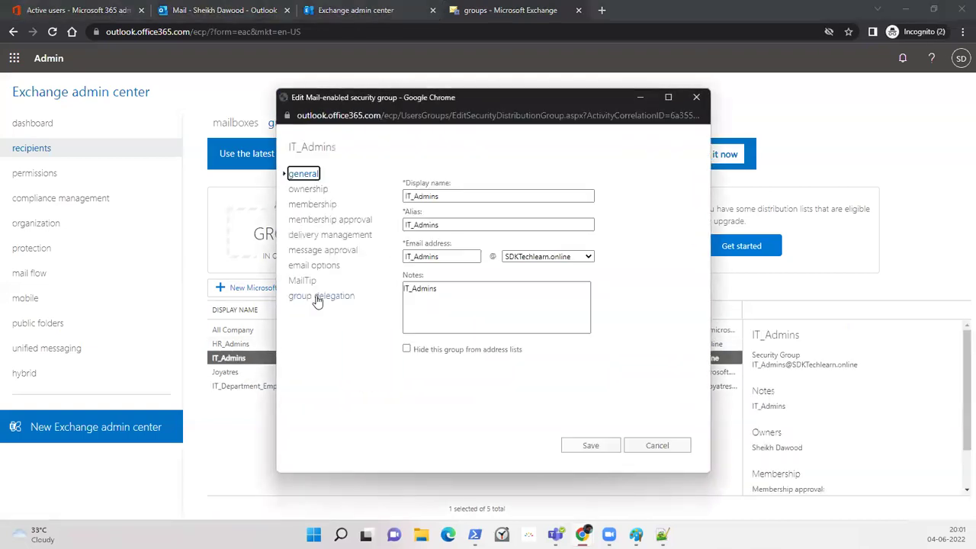
click(328, 252)
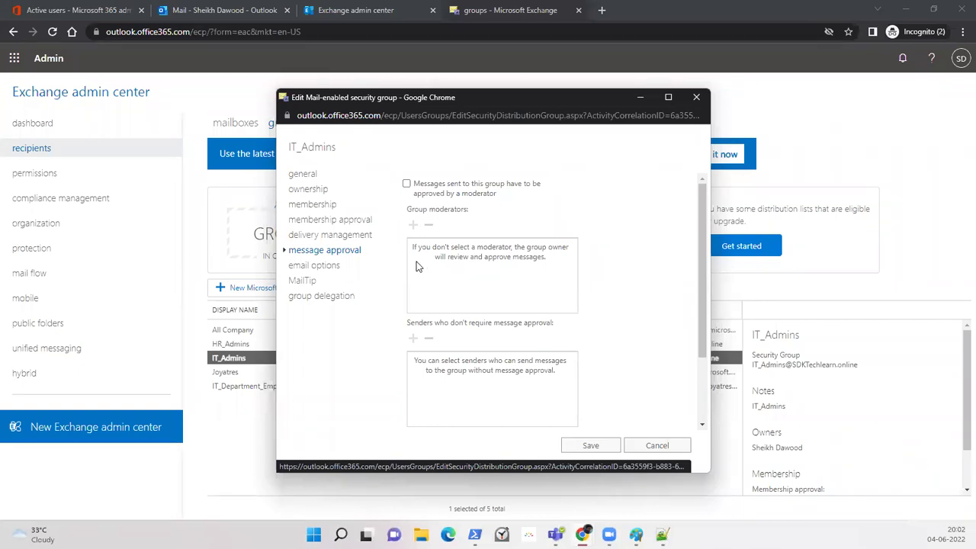
click(407, 183)
click(412, 226)
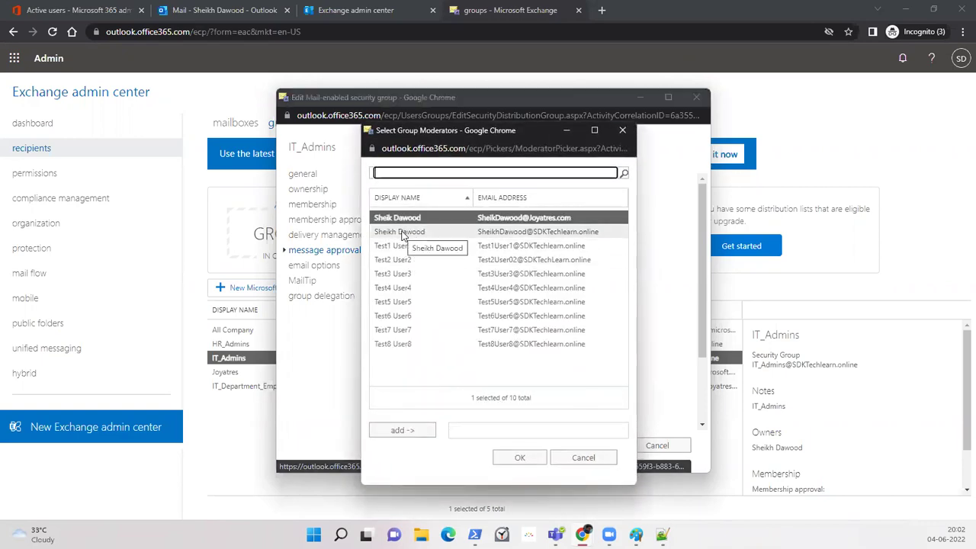
click(400, 232)
click(419, 431)
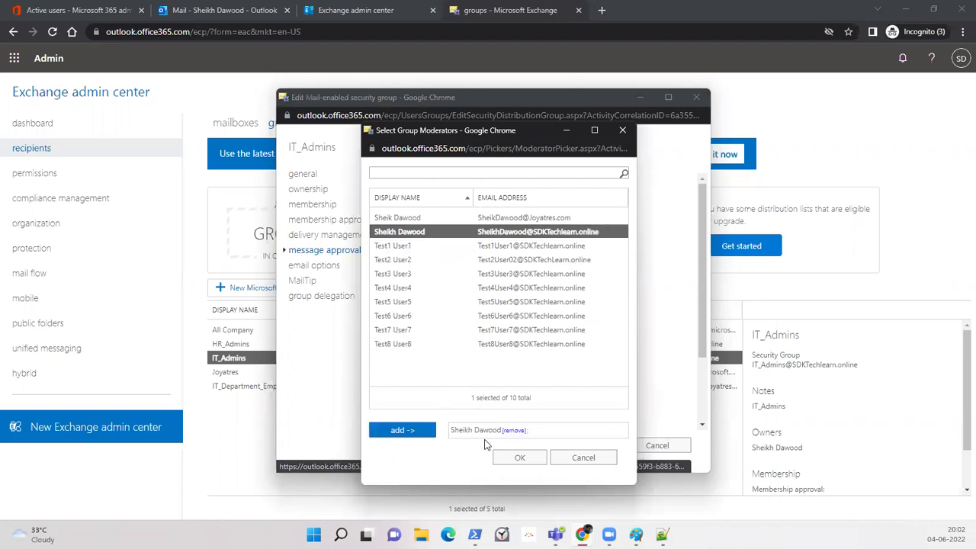
click(517, 457)
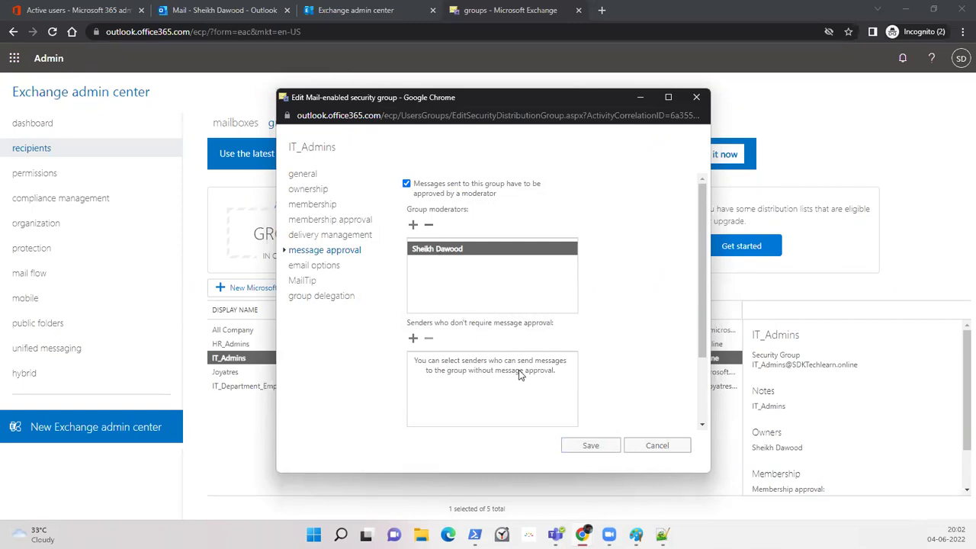
Exempt the admin's account from approval and save the group's approval settings
click(412, 338)
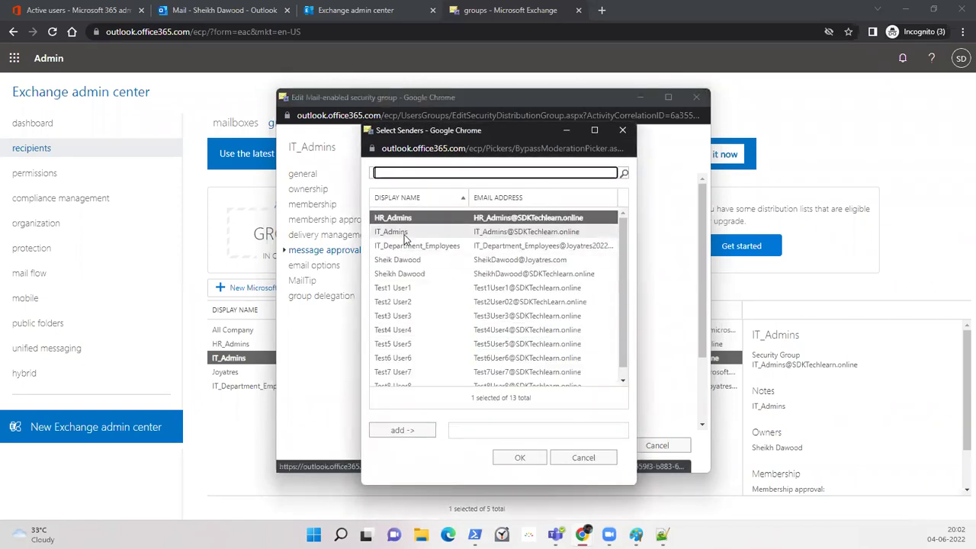
click(408, 272)
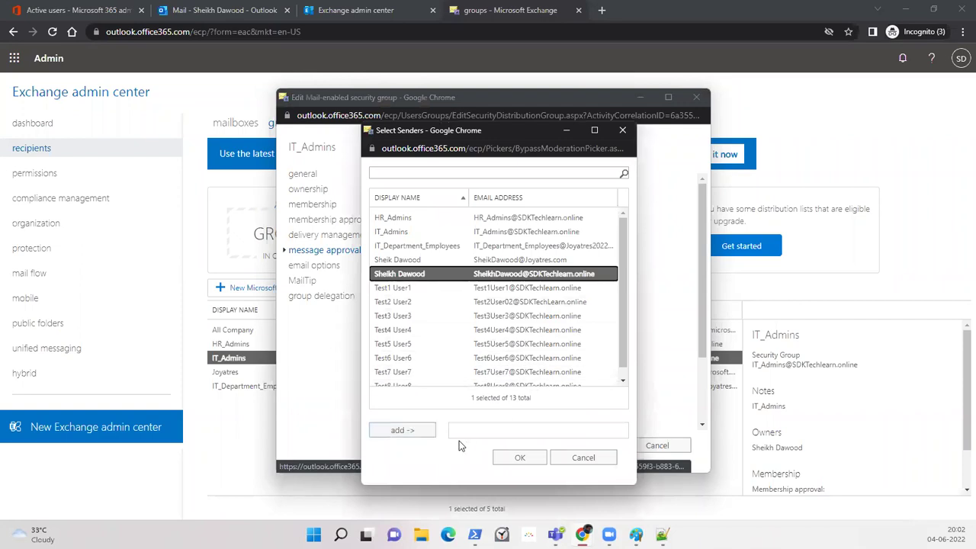
click(520, 458)
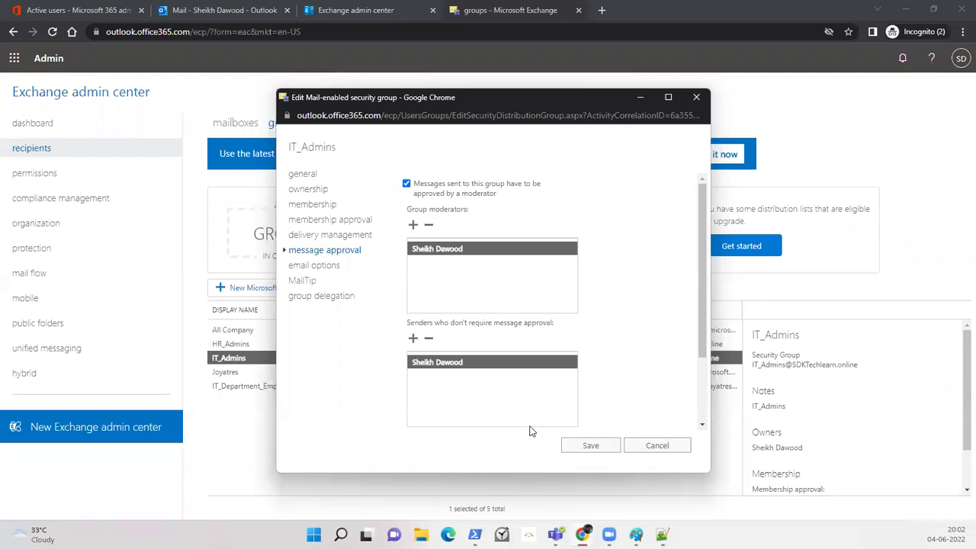
click(577, 448)
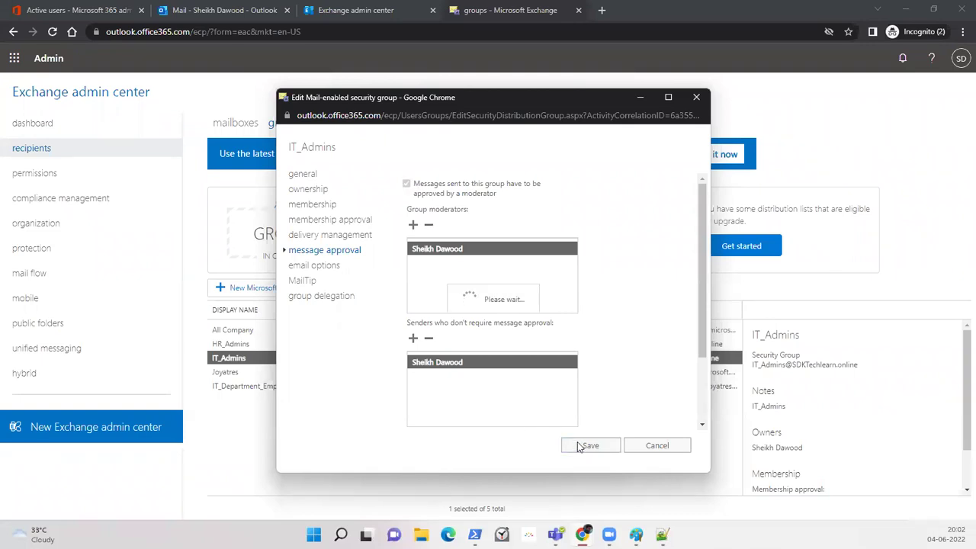
click(566, 356)
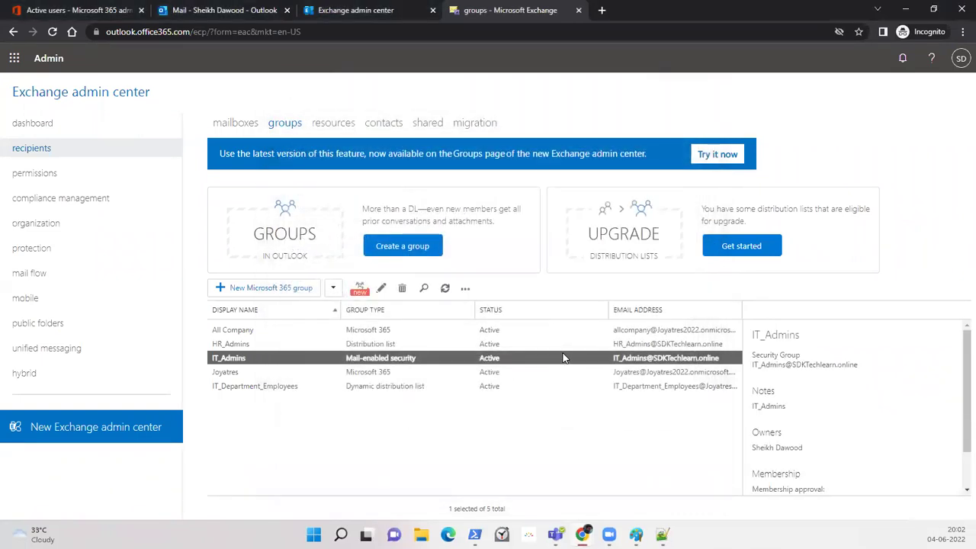
Send the Test draft and open the Test message that arrives in the Inbox
click(254, 11)
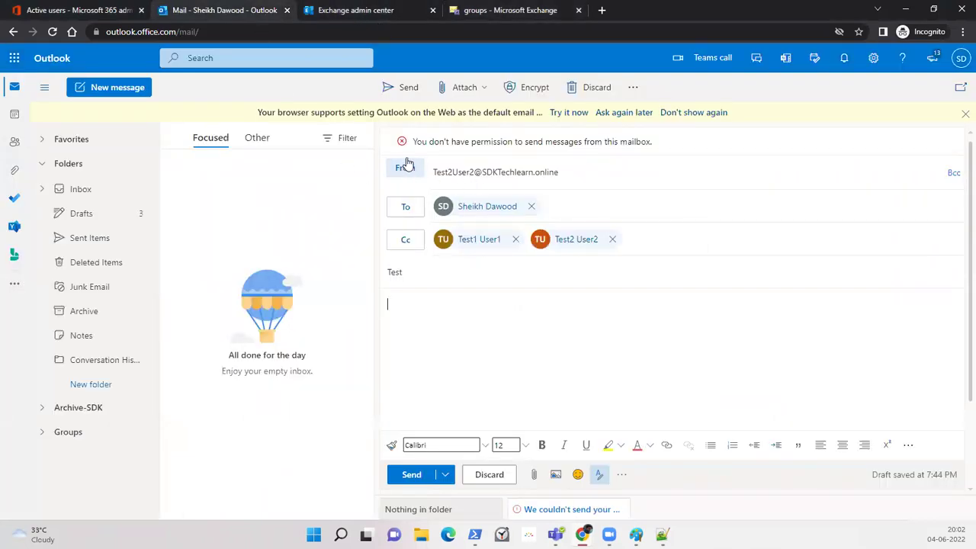
click(398, 88)
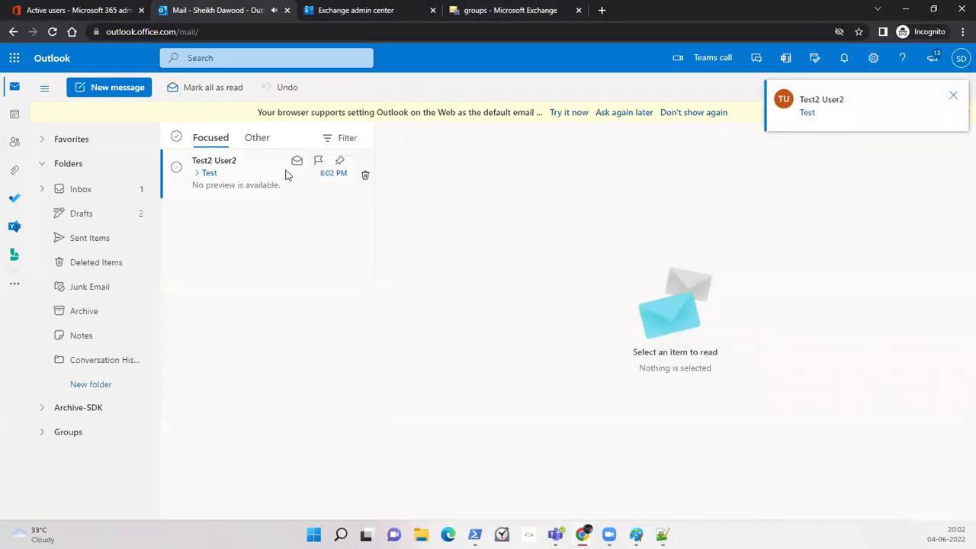
click(238, 185)
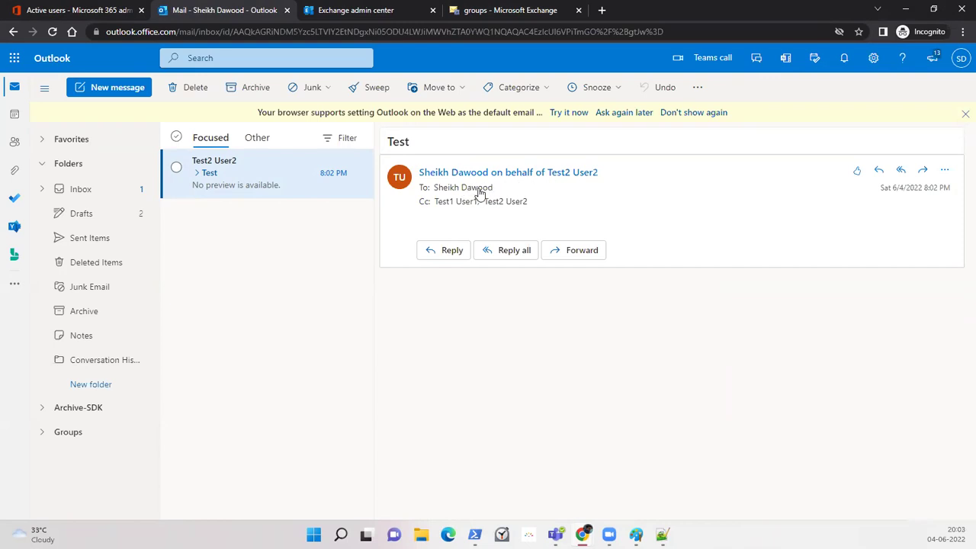
Start a new message sent from the second test user's address
click(106, 91)
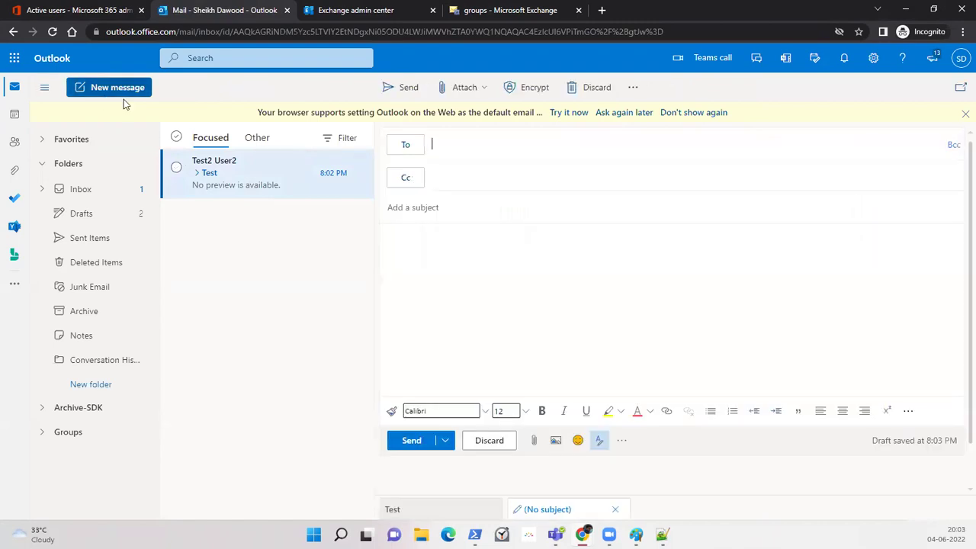
click(633, 87)
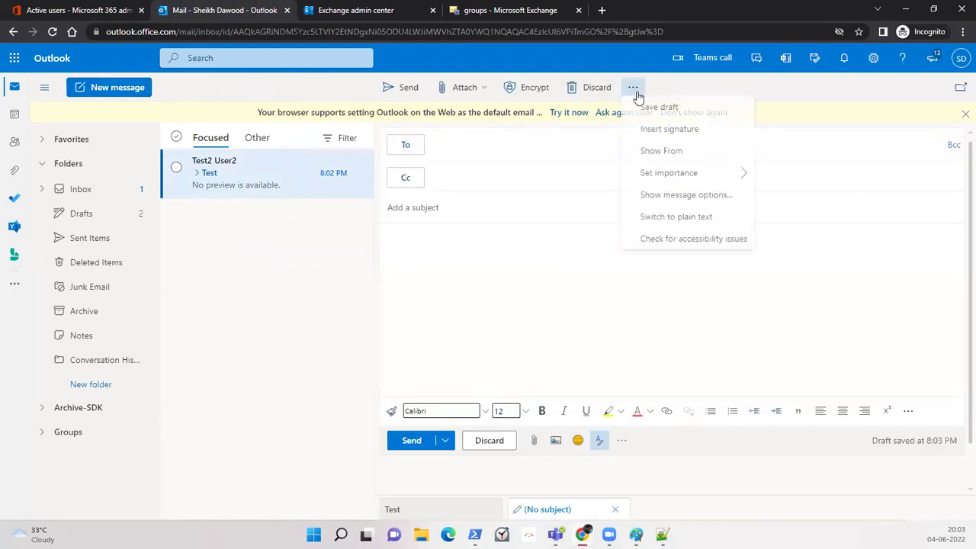
click(650, 152)
click(401, 146)
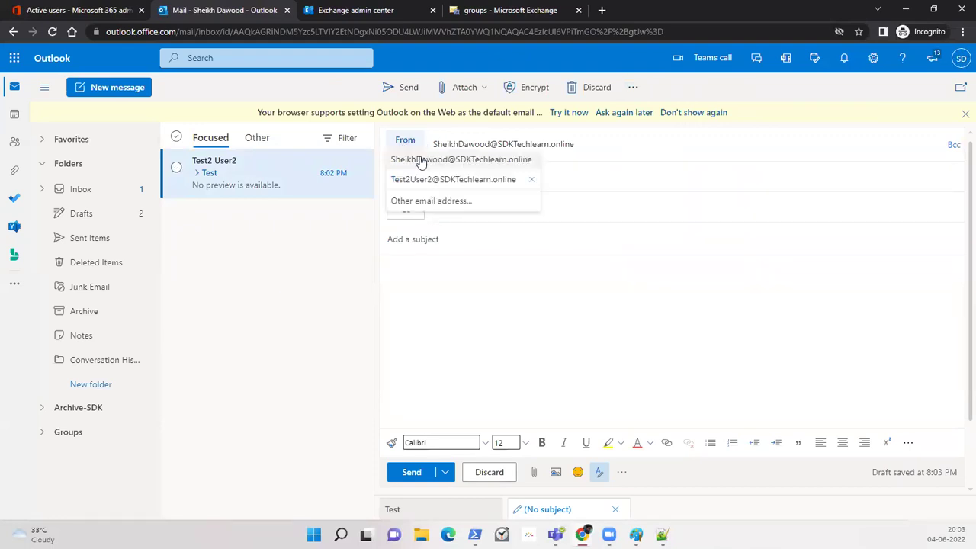
click(419, 181)
Address it to IT_Admins with subject 'Hello Admins' and send it
click(492, 177)
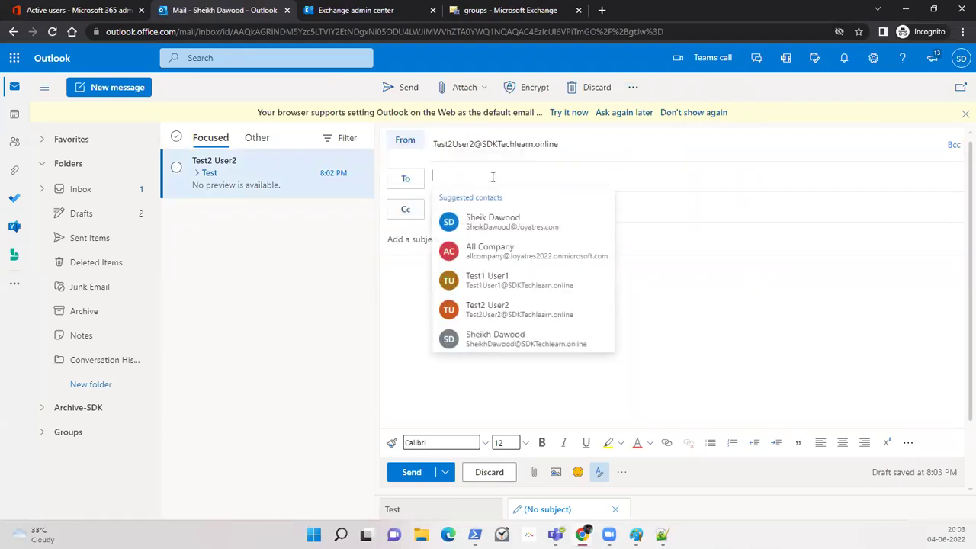
text(IT)
key(Tab)
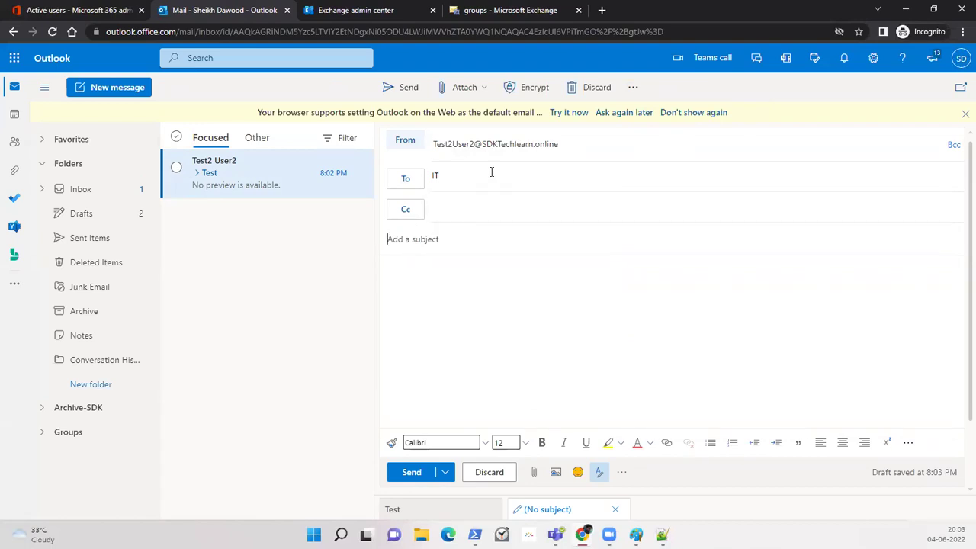
double_click(492, 172)
click(492, 172)
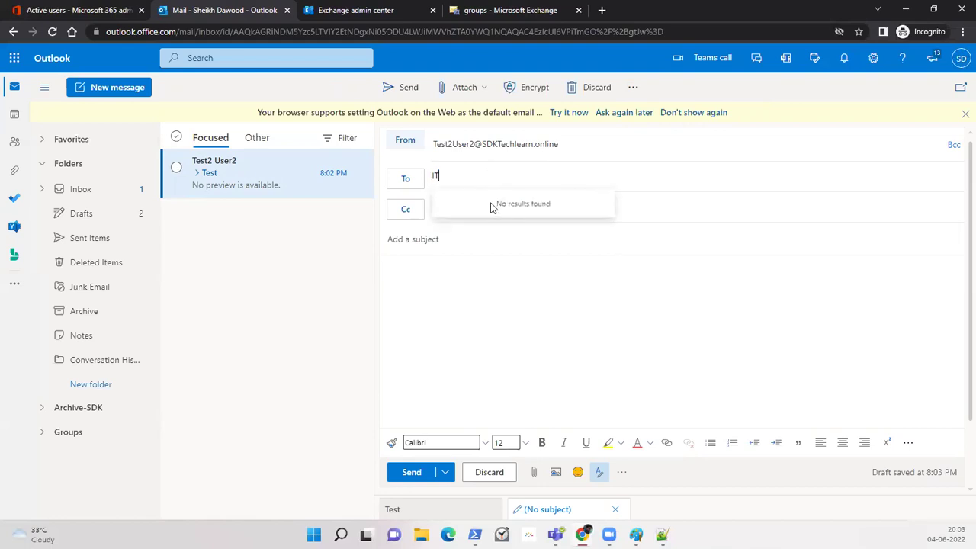
text(_)
click(480, 198)
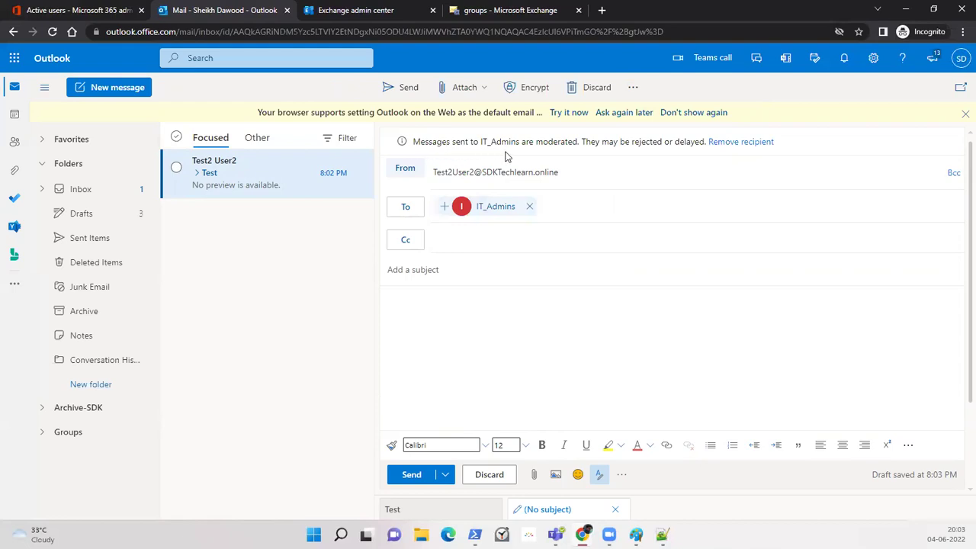
click(489, 273)
text(Hello Admins)
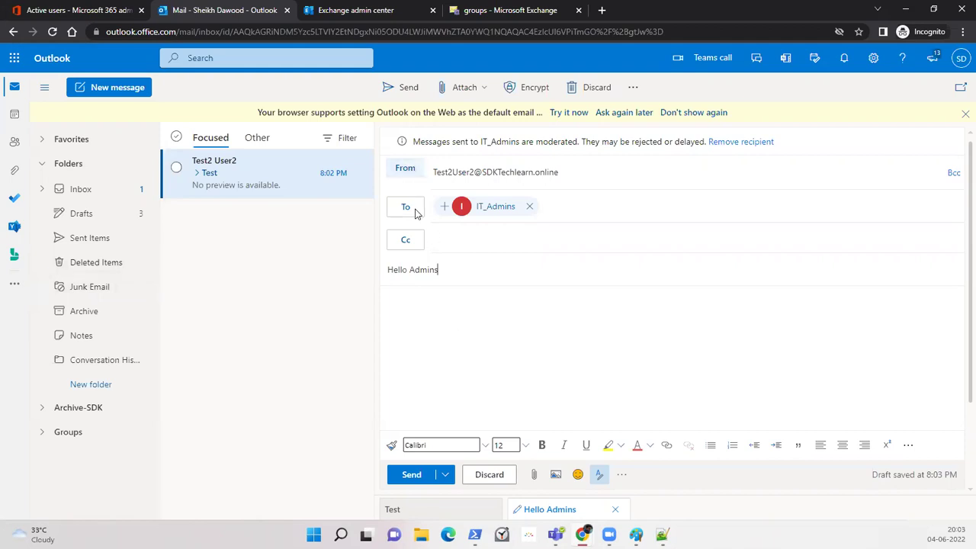
click(412, 475)
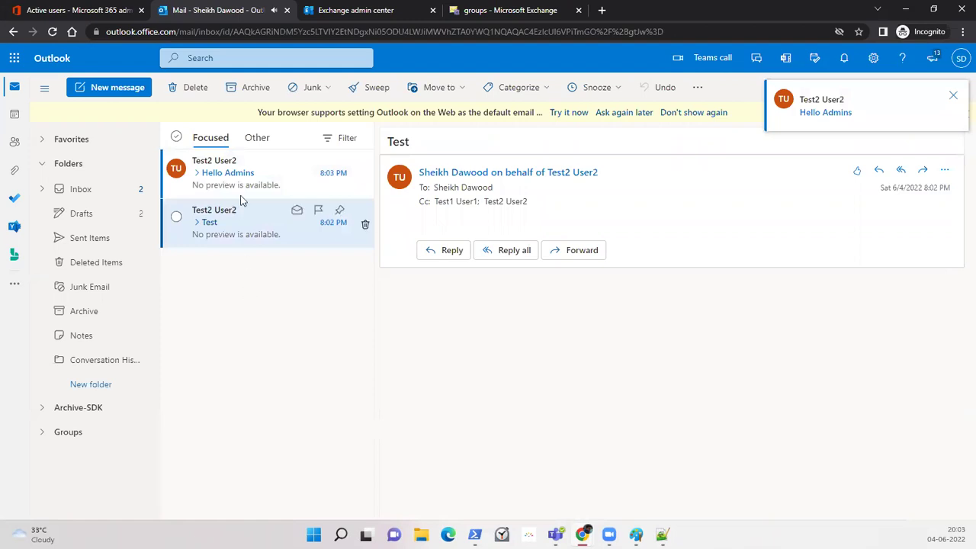
Open the Hello Admins non-delivery report saying the recipient mailbox wasn't found
click(268, 185)
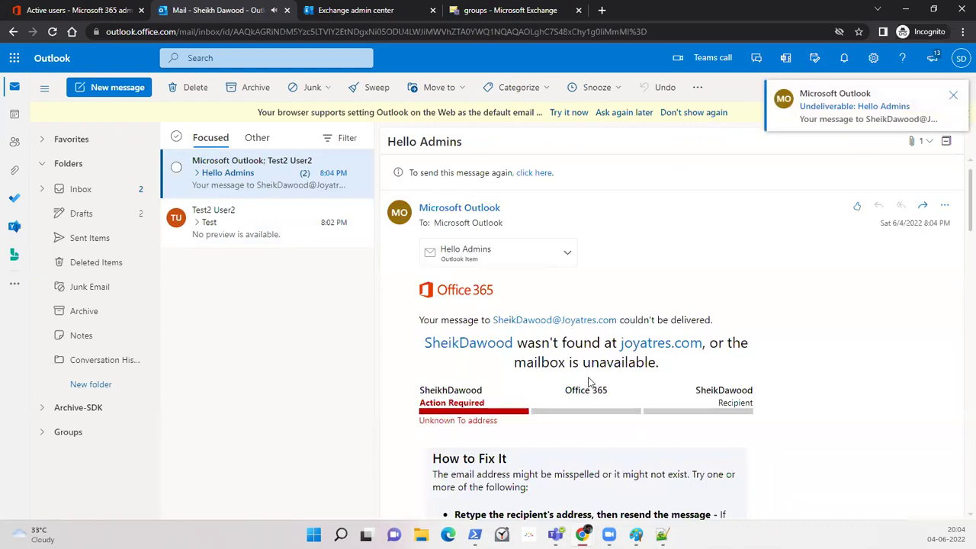
click(233, 228)
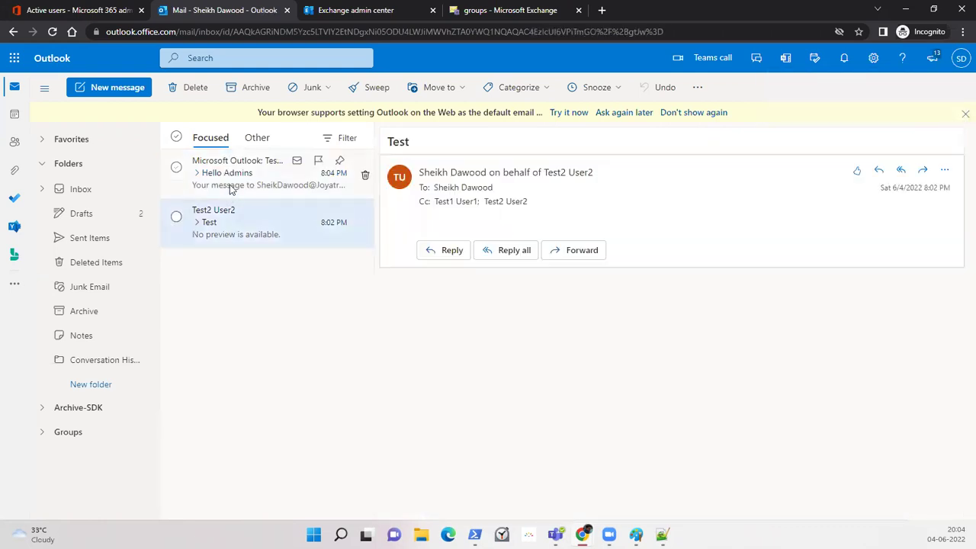
click(231, 183)
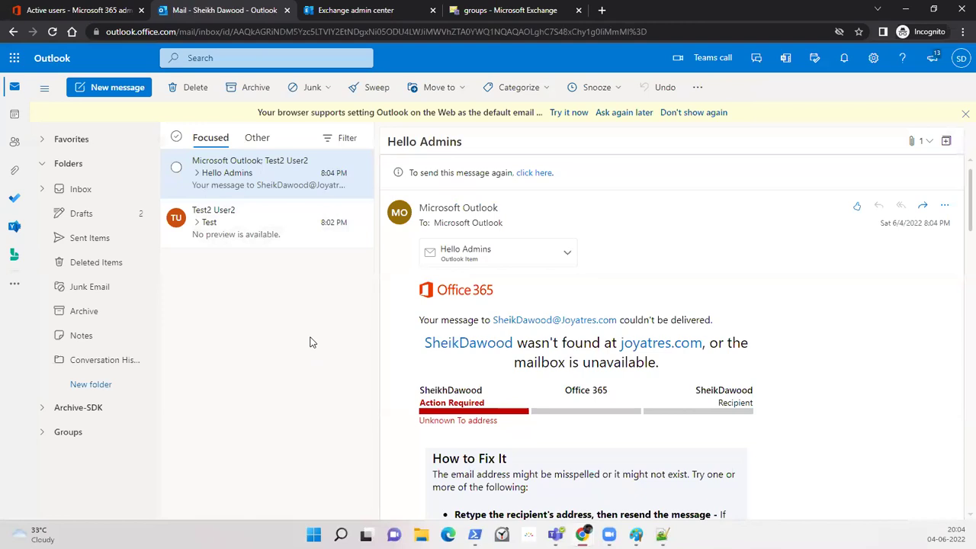
mouse_move(608, 535)
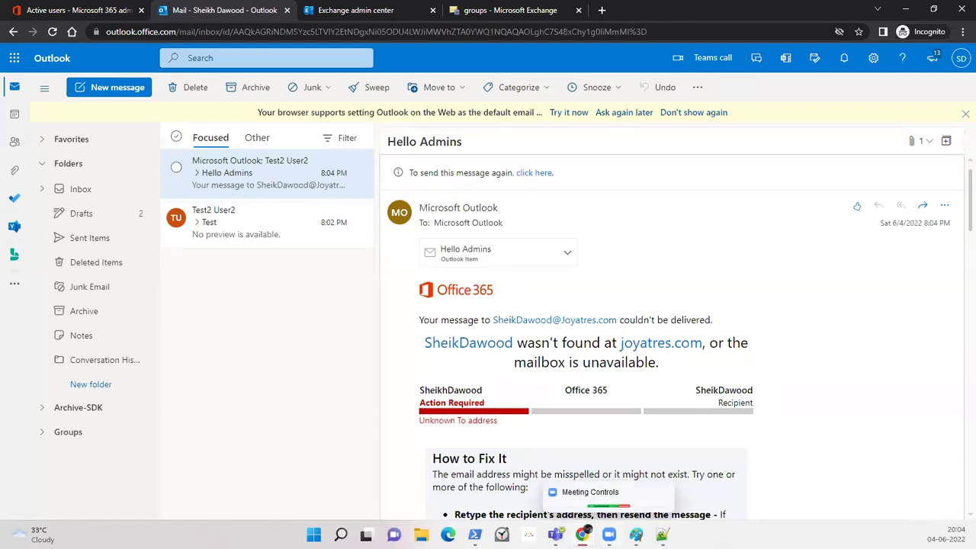
Remove the IT_Admins moderator, save the approval change, and go back to Outlook
click(488, 10)
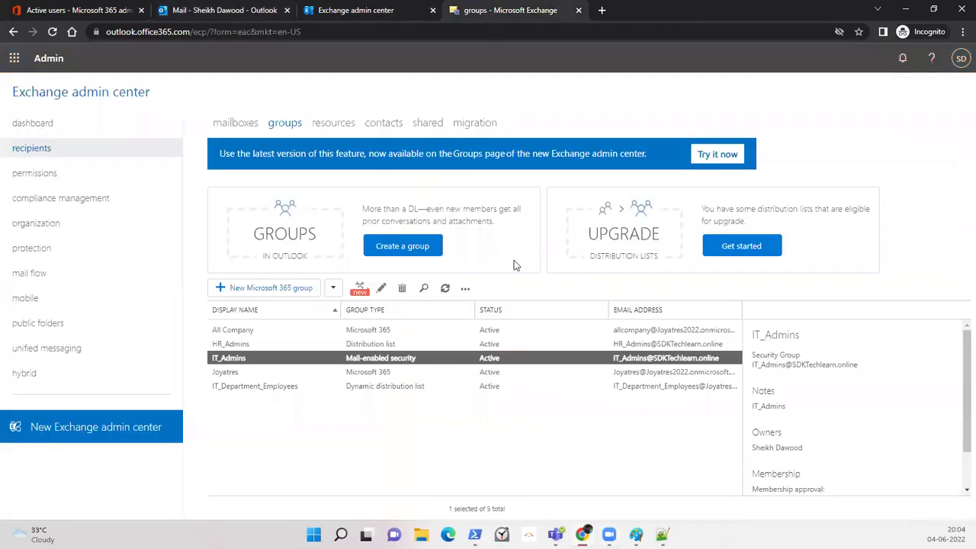
double_click(344, 358)
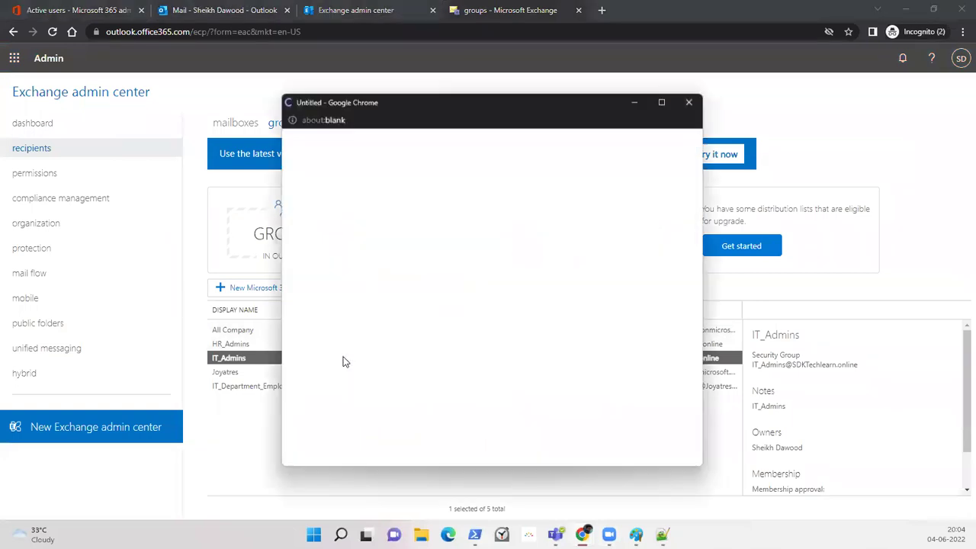
click(331, 252)
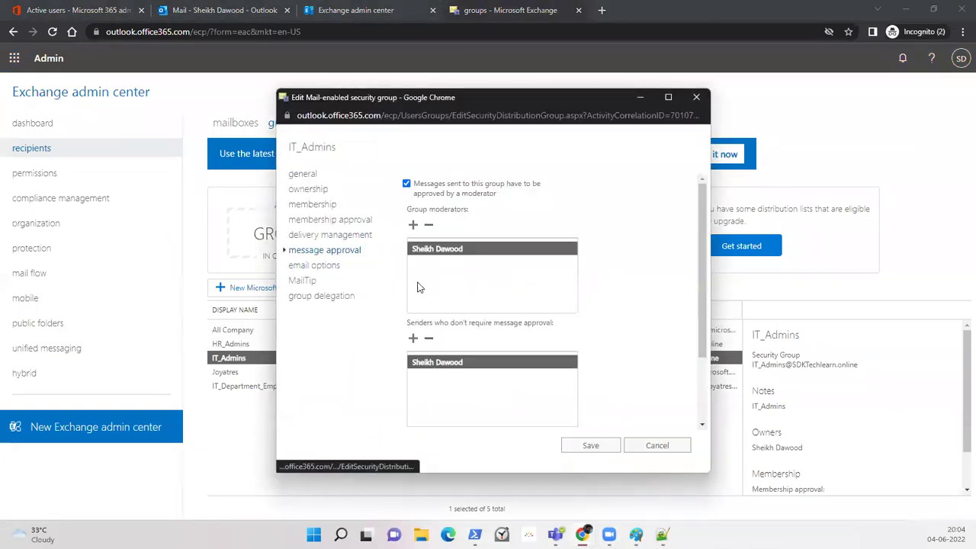
click(428, 338)
click(585, 449)
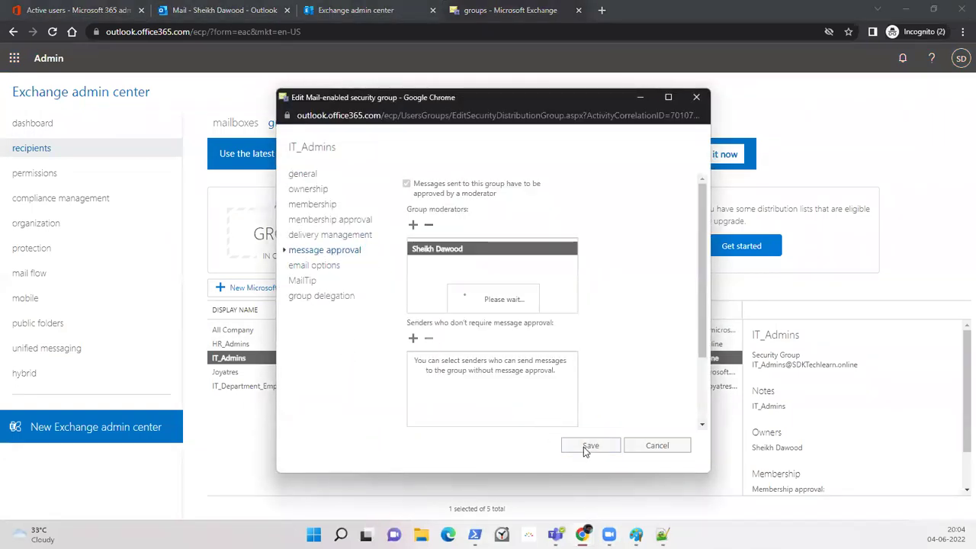
click(565, 357)
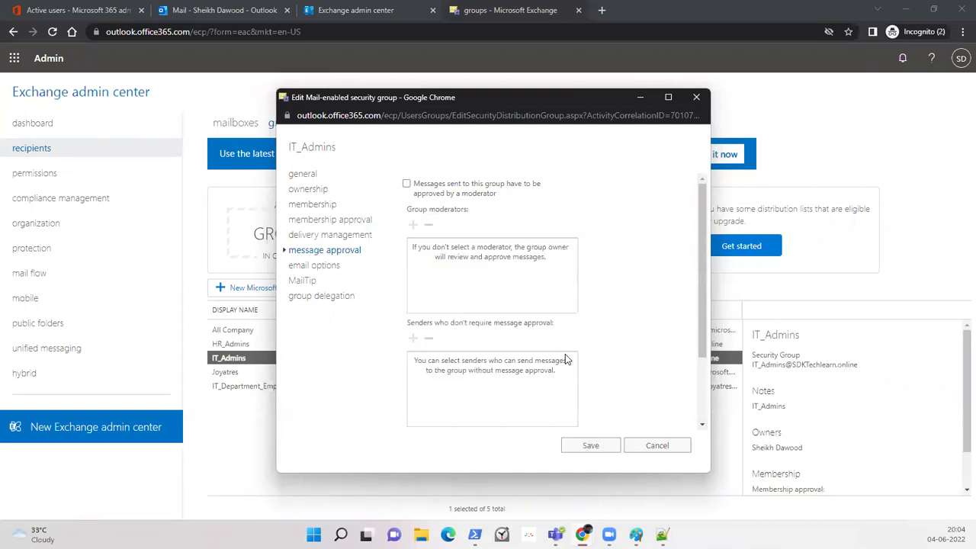
click(225, 10)
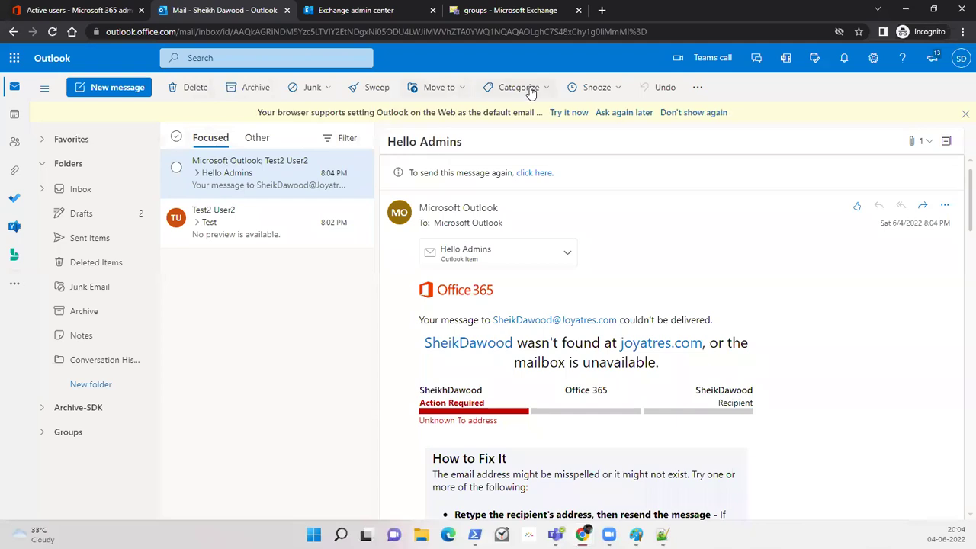
Start a new message from the other test user's sender address
click(105, 89)
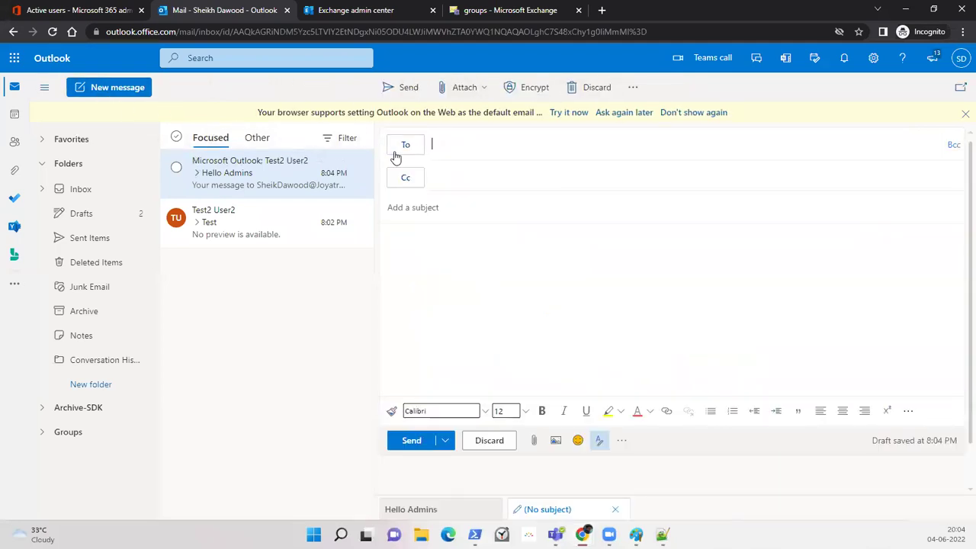
click(632, 86)
click(649, 153)
click(407, 142)
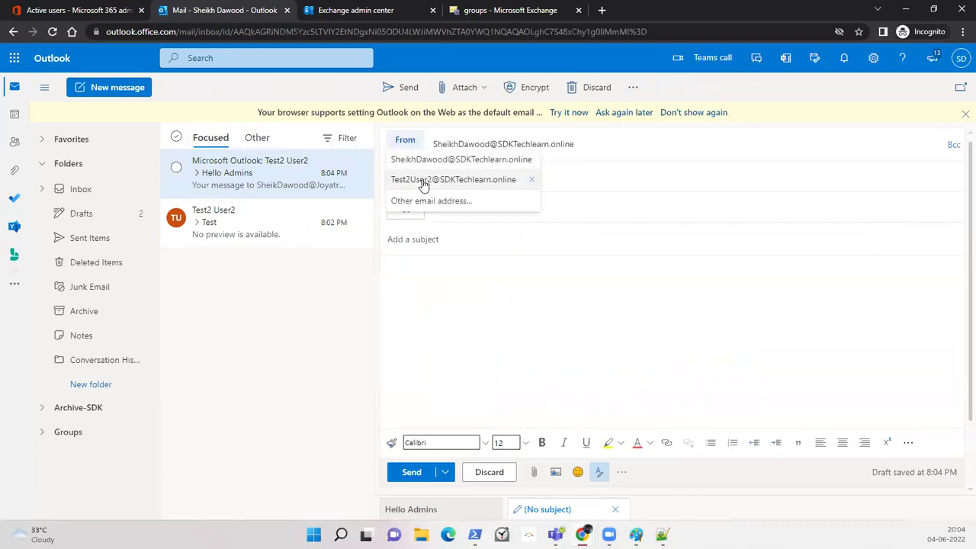
click(423, 181)
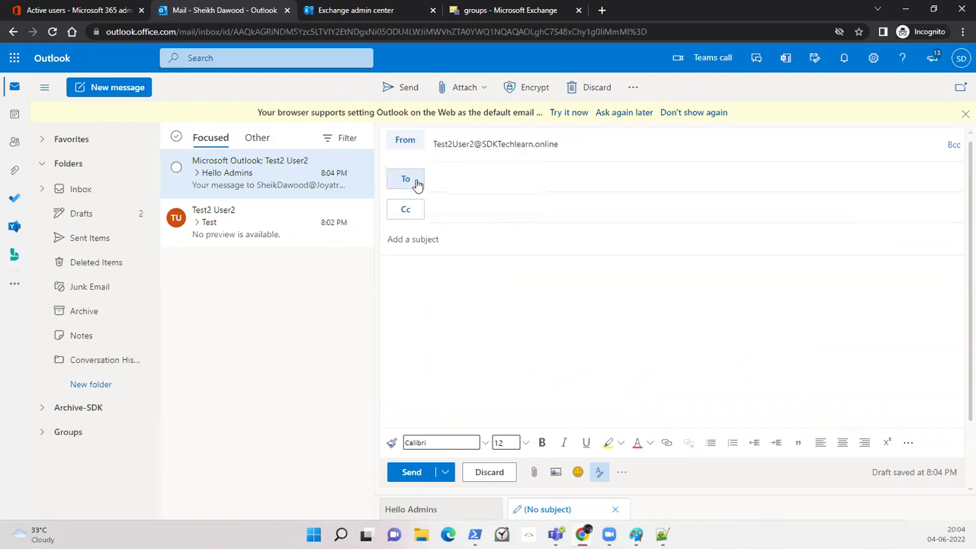
Send it to IT_Admins with the subject 'Hello.. Test'
click(499, 179)
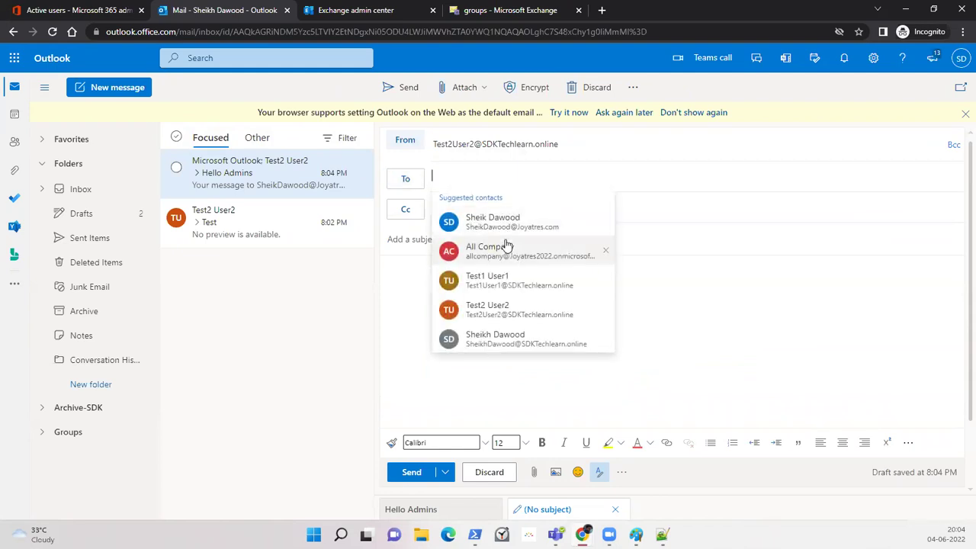
scroll(501, 244, down, 1)
text(IT)
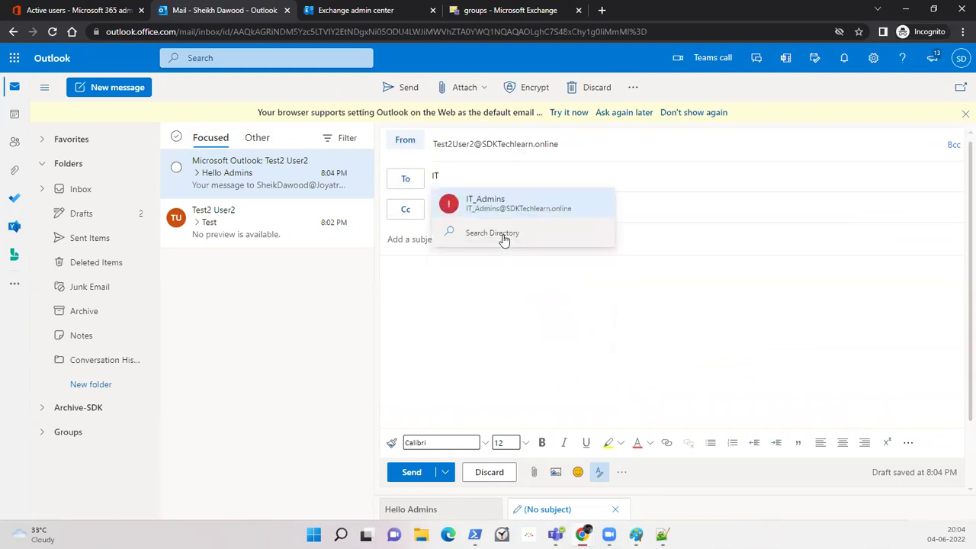
key(Return)
text(Hello.. Test)
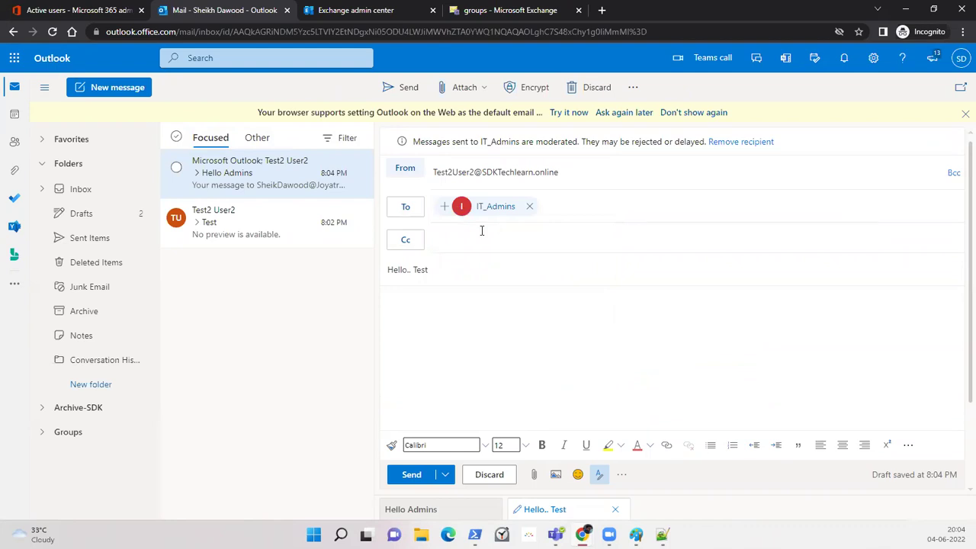
click(401, 474)
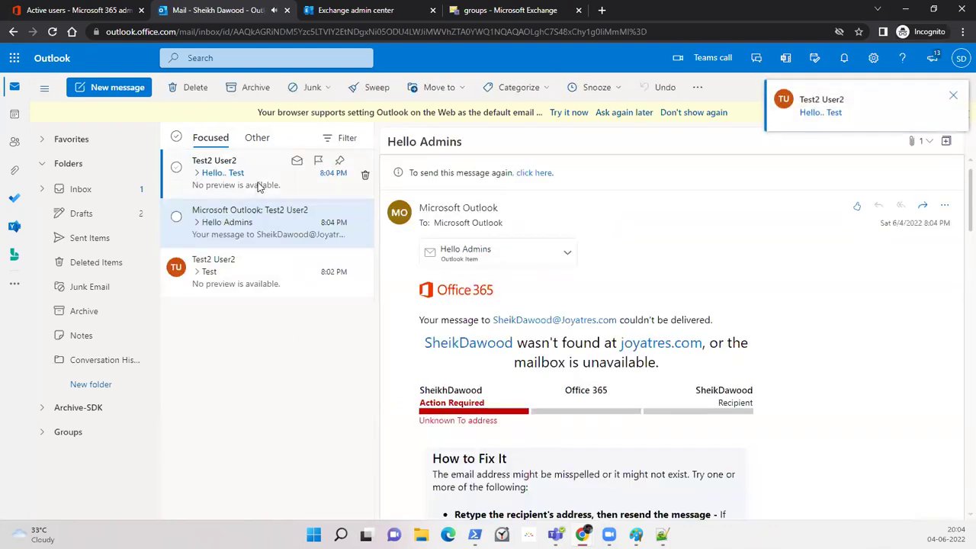
Open the Hello.. Test thread and read its undeliverable bounce report
click(260, 187)
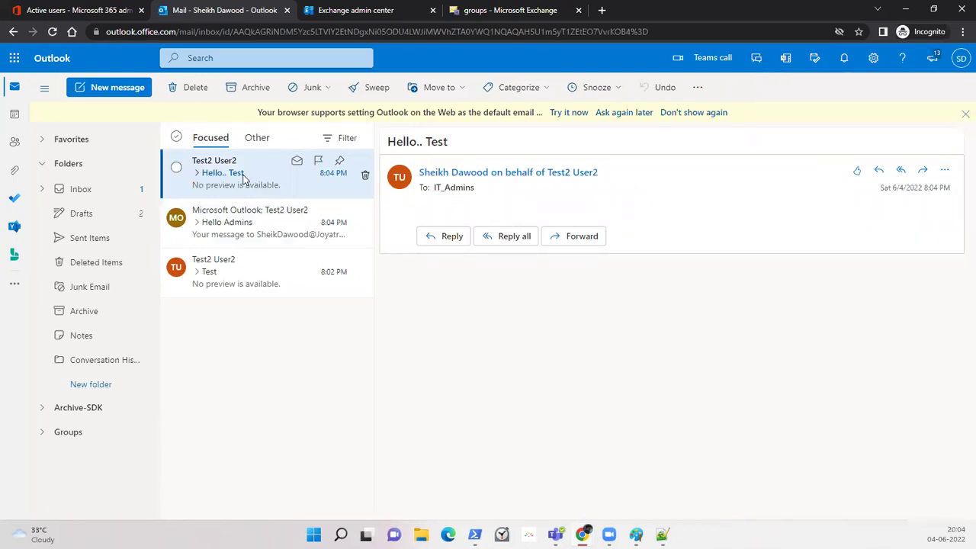
mouse_move(459, 191)
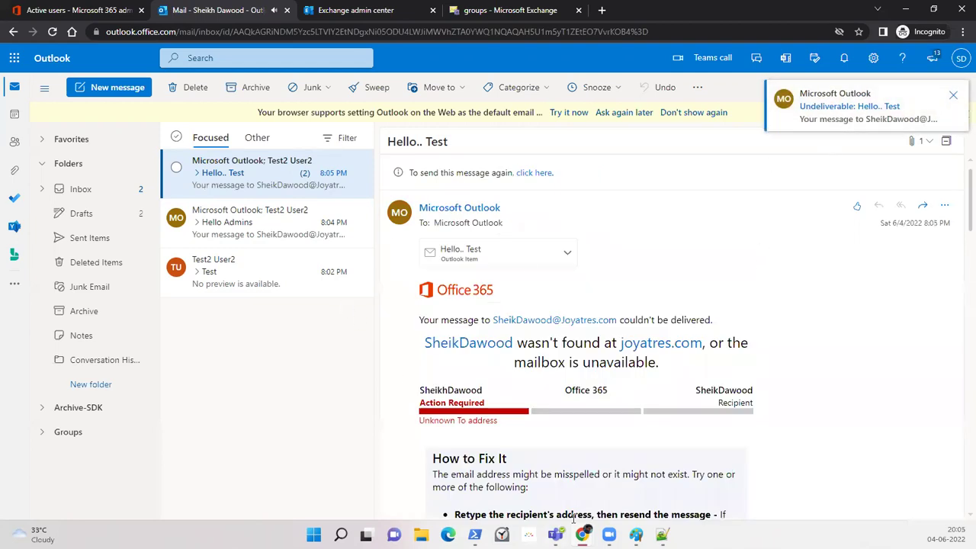
click(251, 224)
click(240, 187)
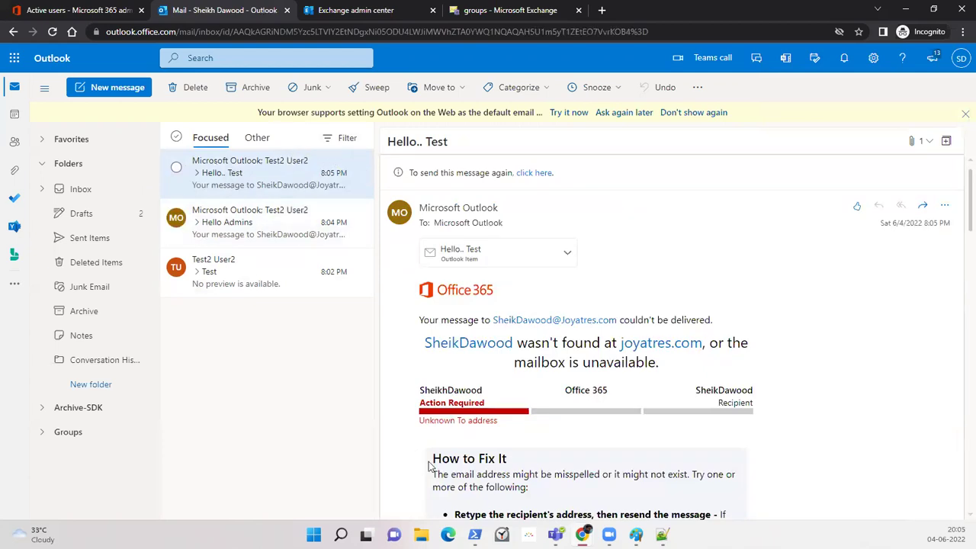
mouse_move(583, 530)
In a new Incognito window, load Outlook on the web at outlook.office.com
key(ctrl+shift+n)
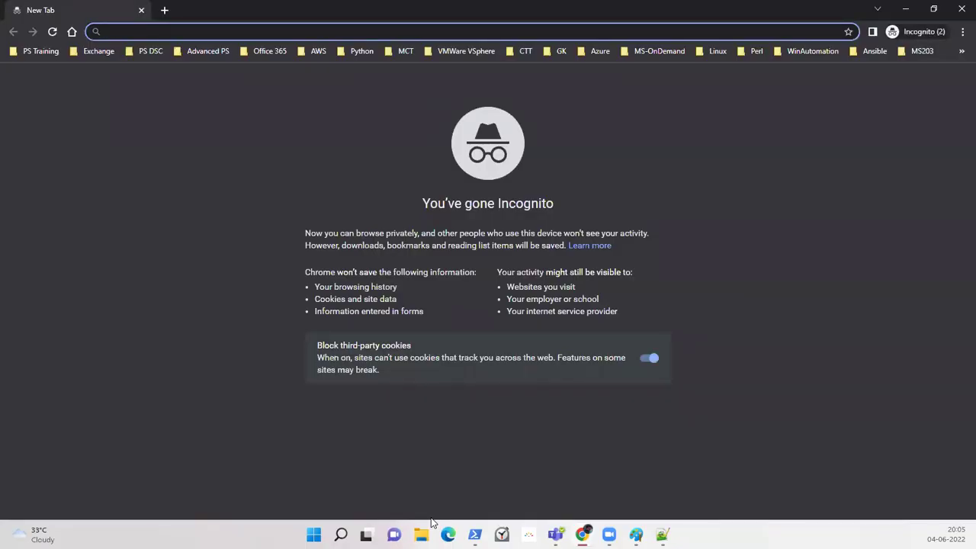
text(port)
key(BackSpace)
key(BackSpace)
key(BackSpace)
key(BackSpace)
key(BackSpace)
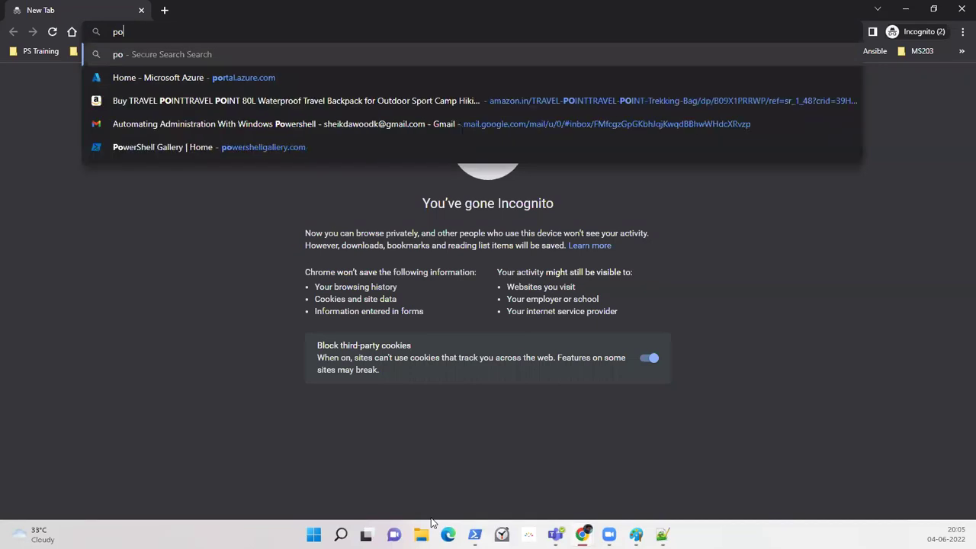
text(office.)
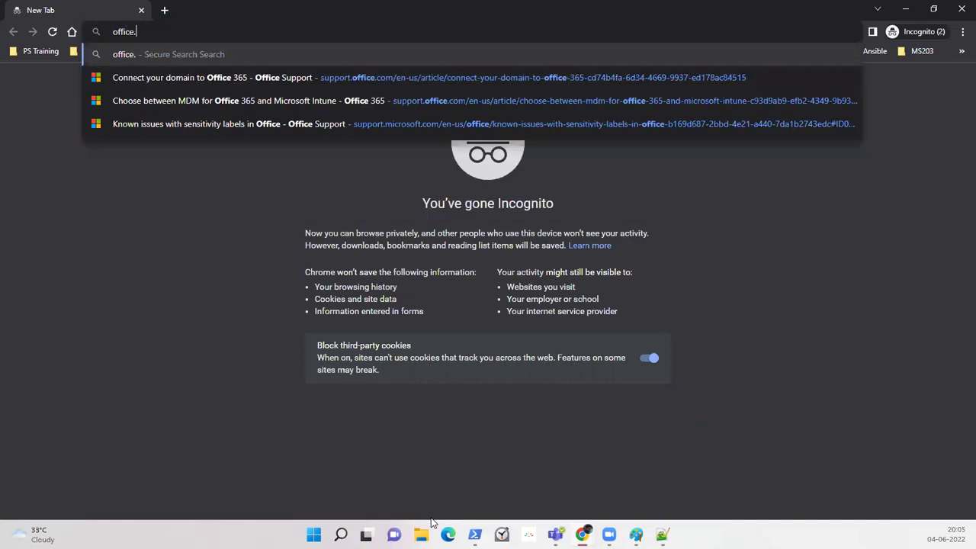
text(outlook.com)
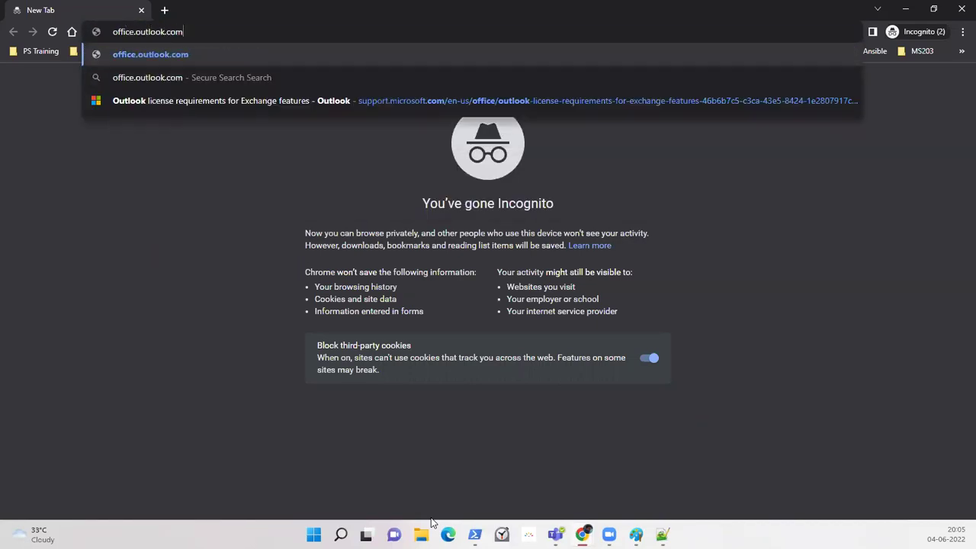
key(Return)
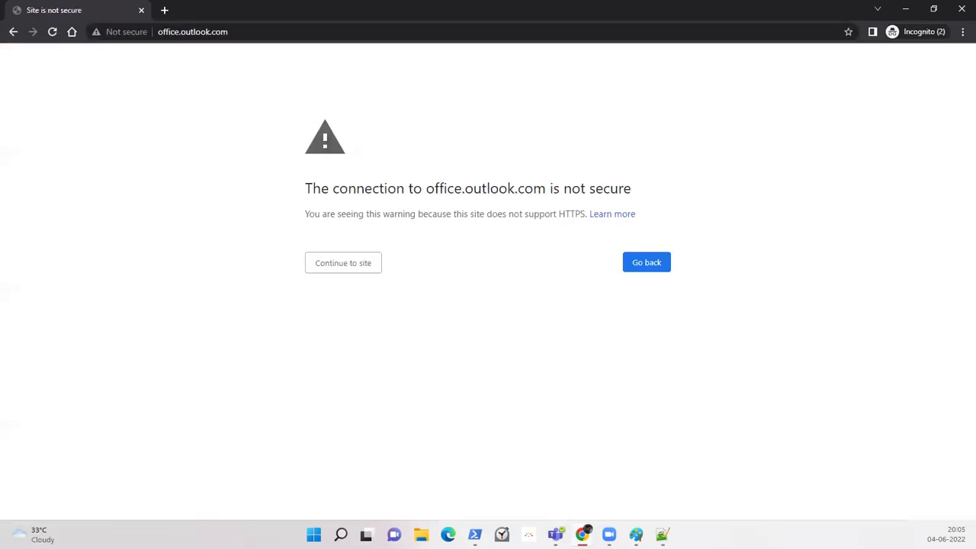
click(363, 265)
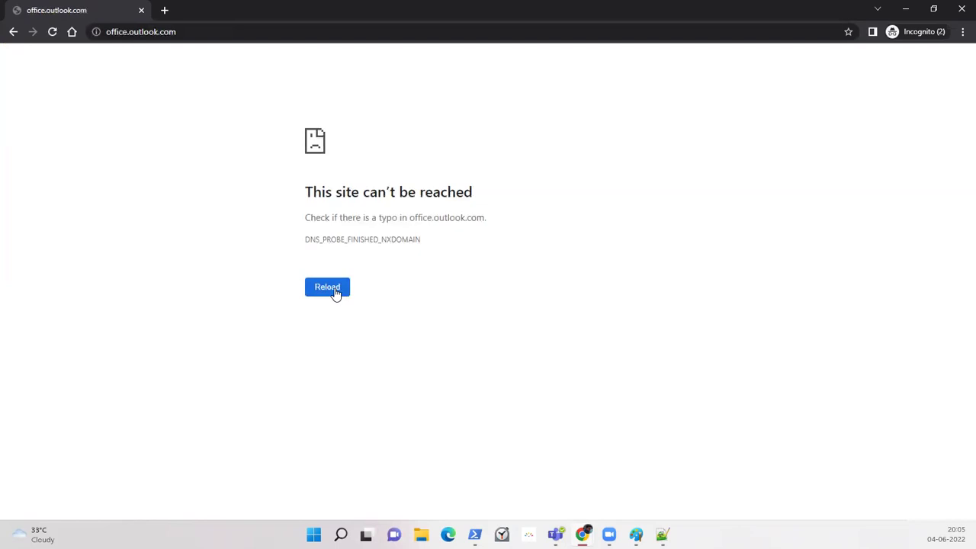
click(210, 35)
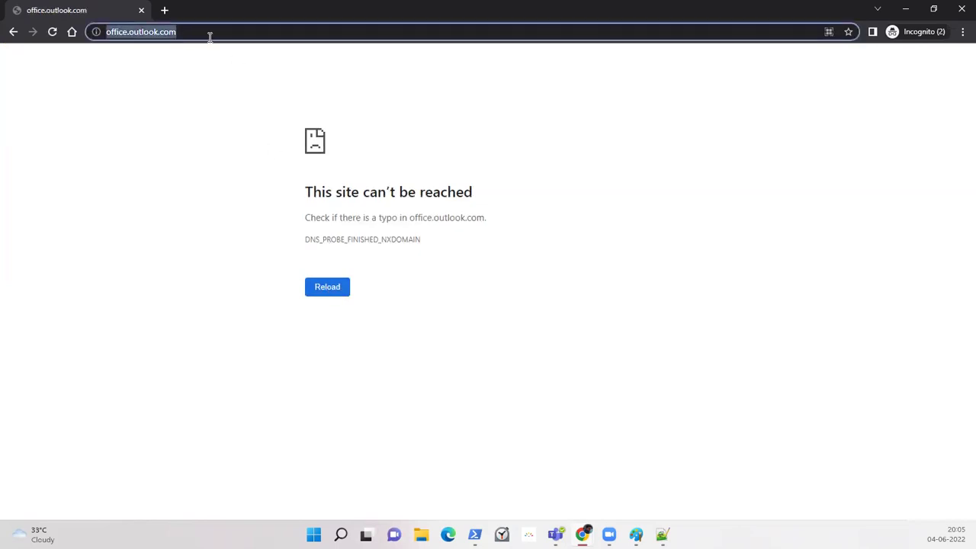
text(outlook.)
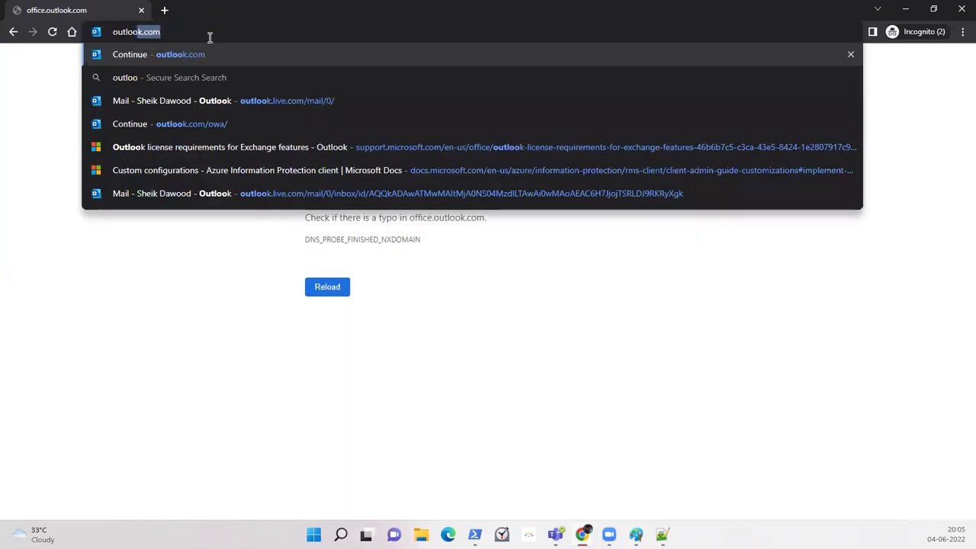
text(office.com)
key(Return)
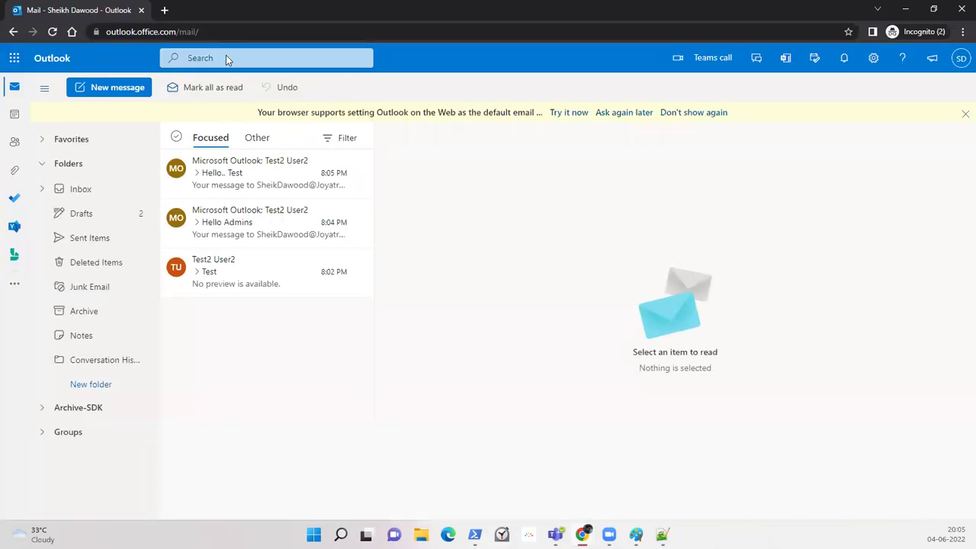
Try opening the test2user mailbox via Open another mailbox, then close the failed tab
click(959, 59)
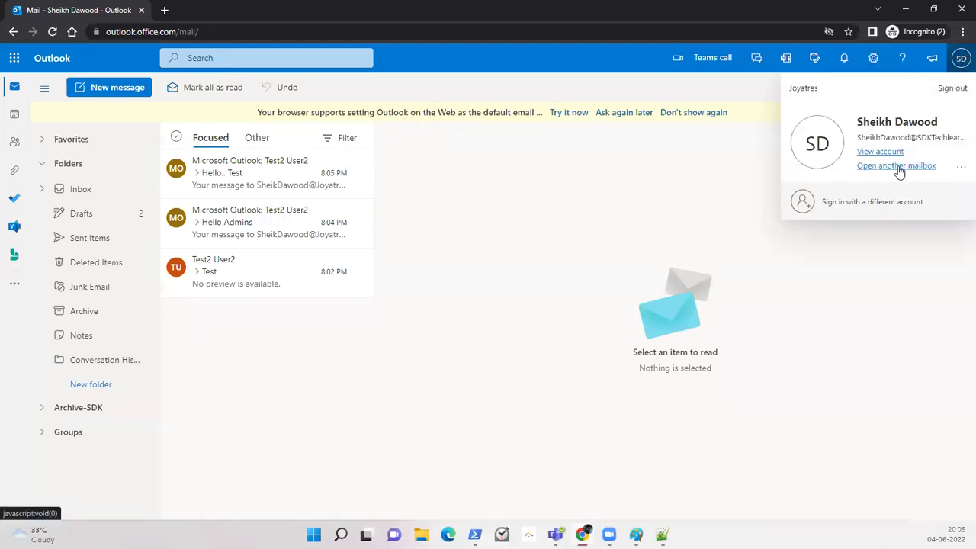
click(897, 166)
text(test)
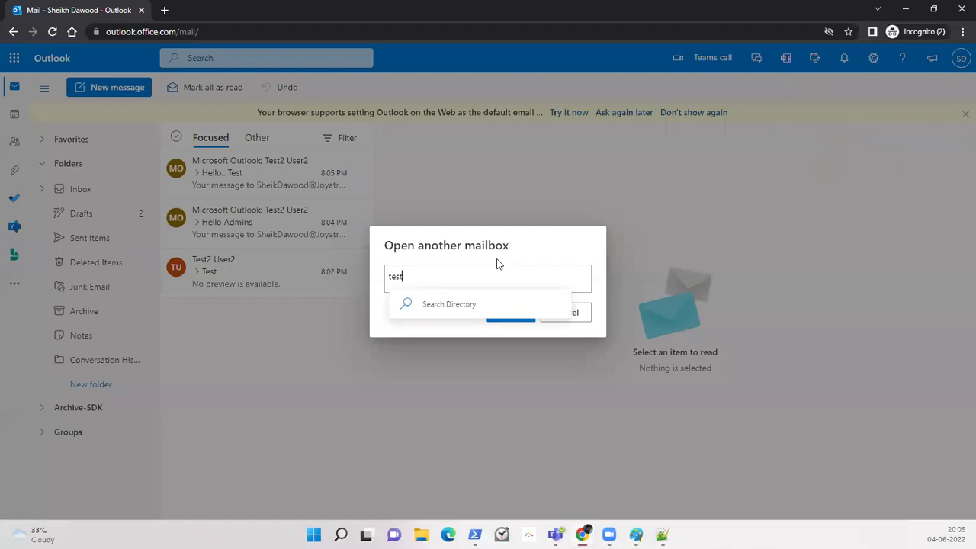
text(2user)
key(Return)
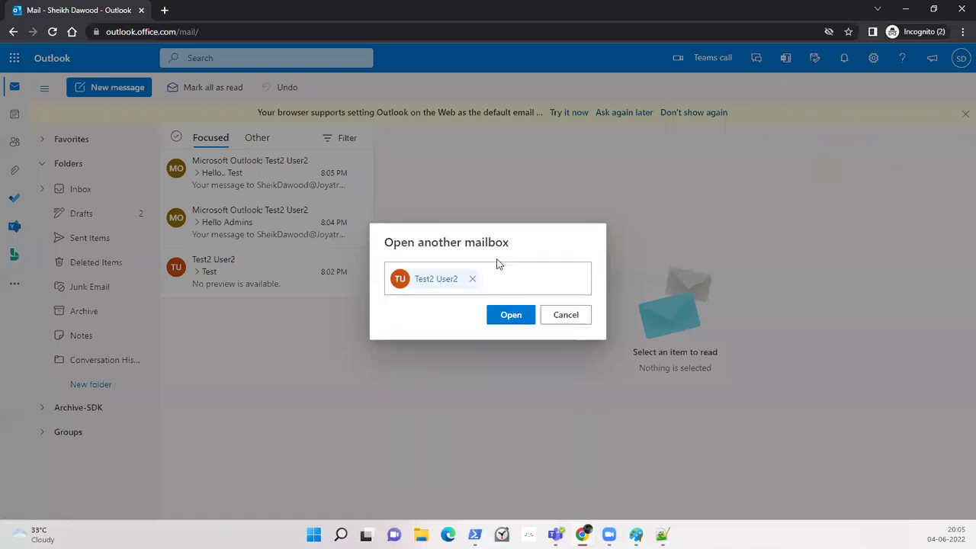
click(508, 315)
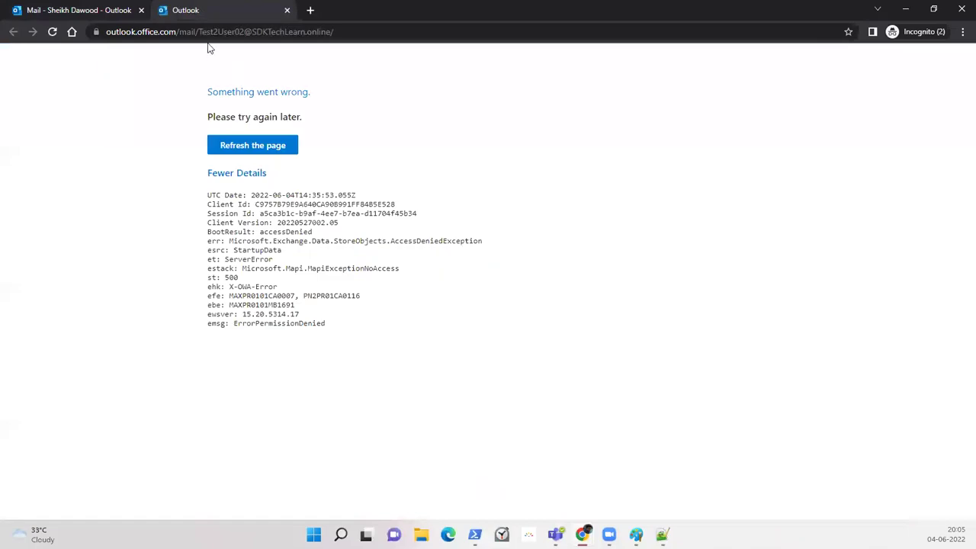
click(287, 10)
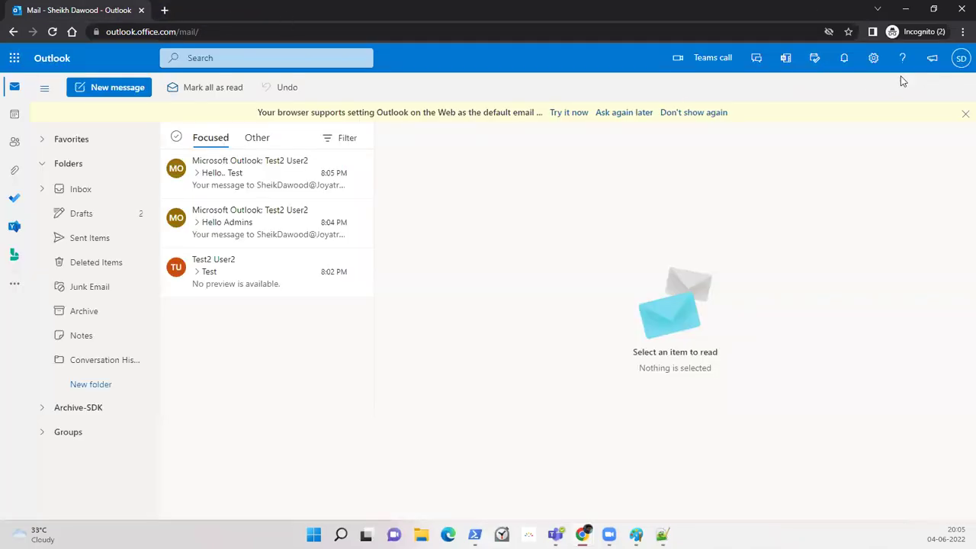
Open the Test3 User3 mailbox in a new tab instead
click(960, 60)
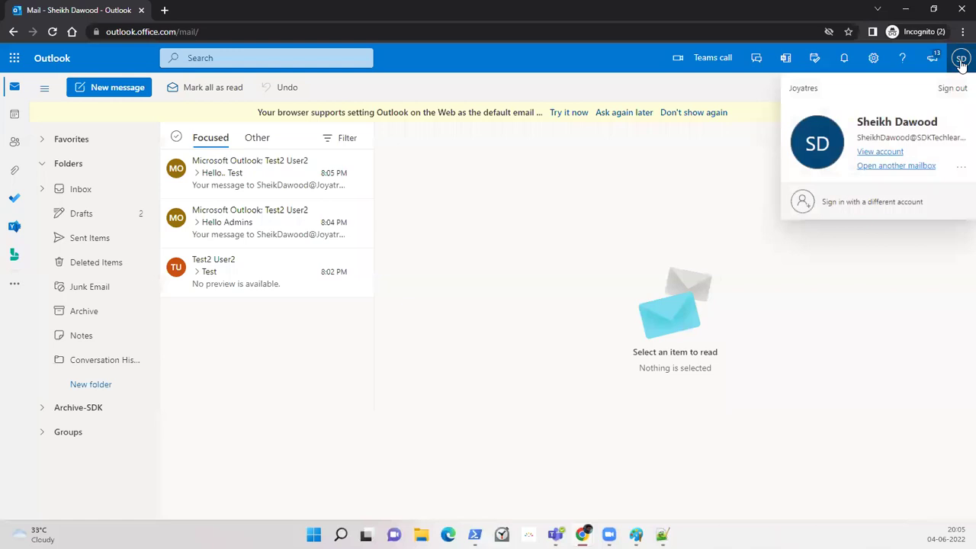
click(898, 166)
text(test)
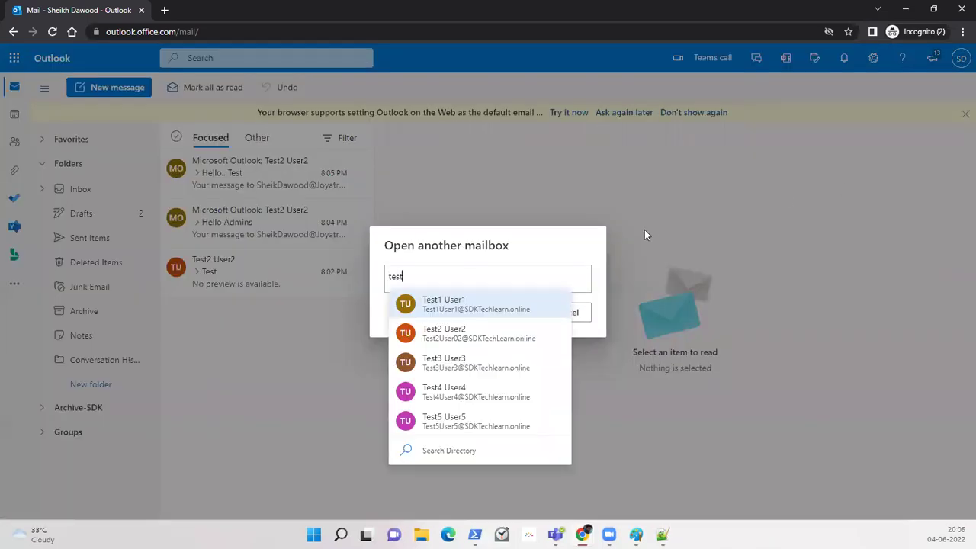
text(3)
key(Return)
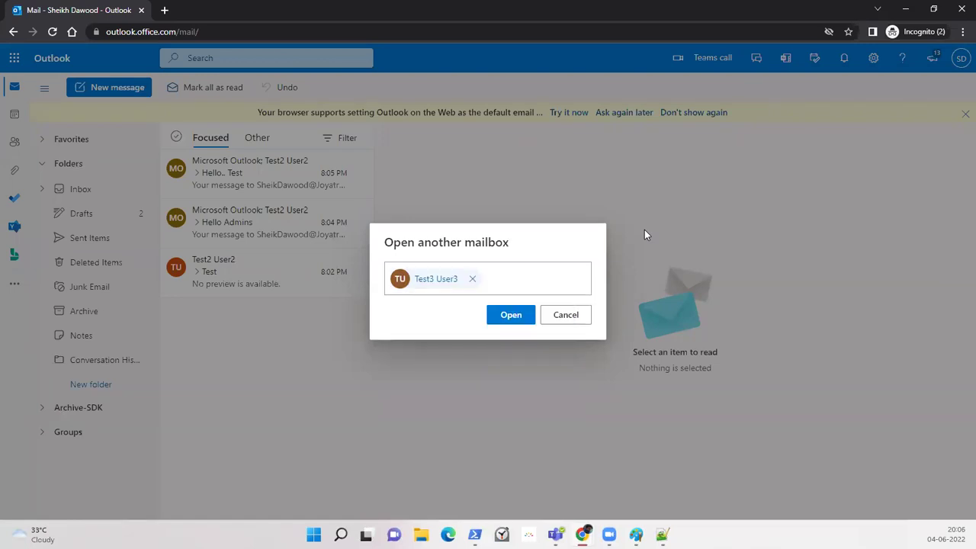
click(506, 315)
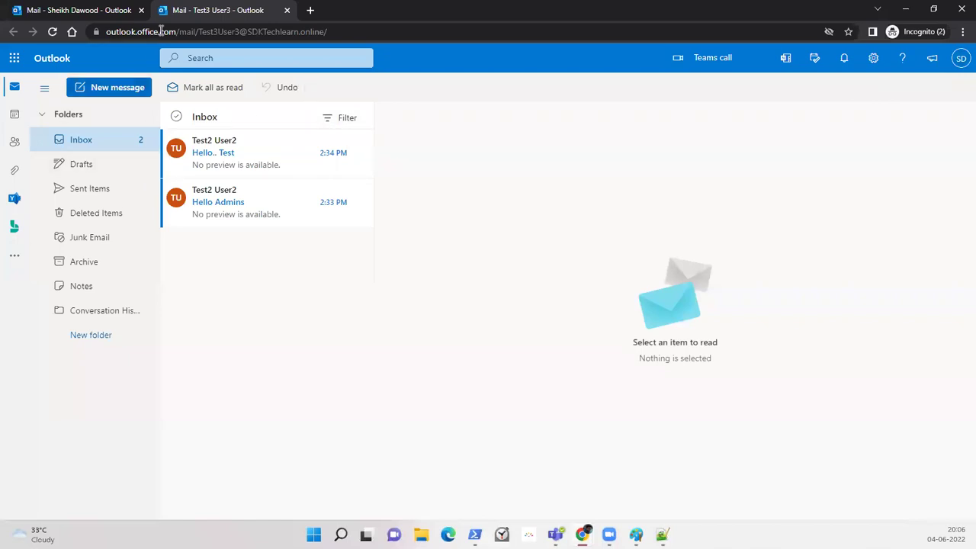
Read the Hello.. Test and Hello Admins messages, then start a blank new message
click(959, 61)
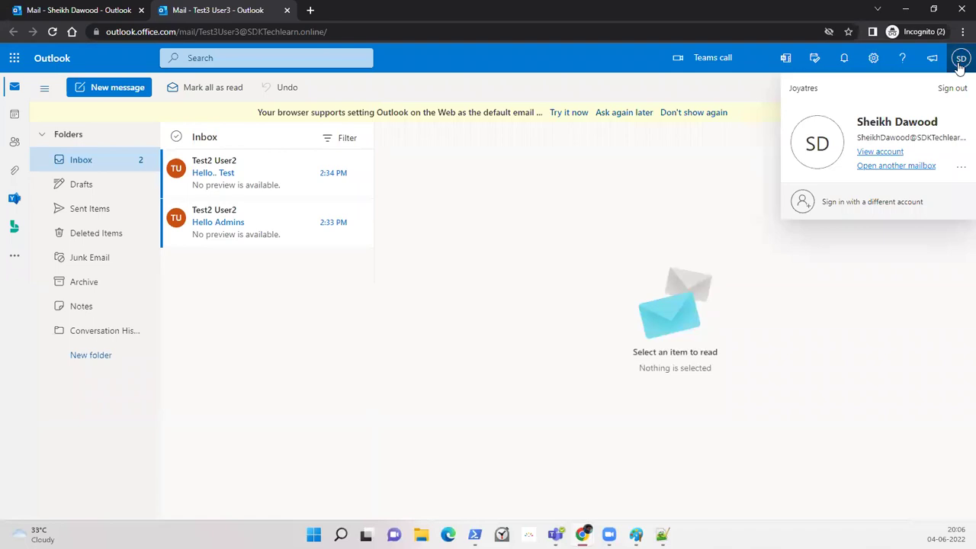
click(278, 305)
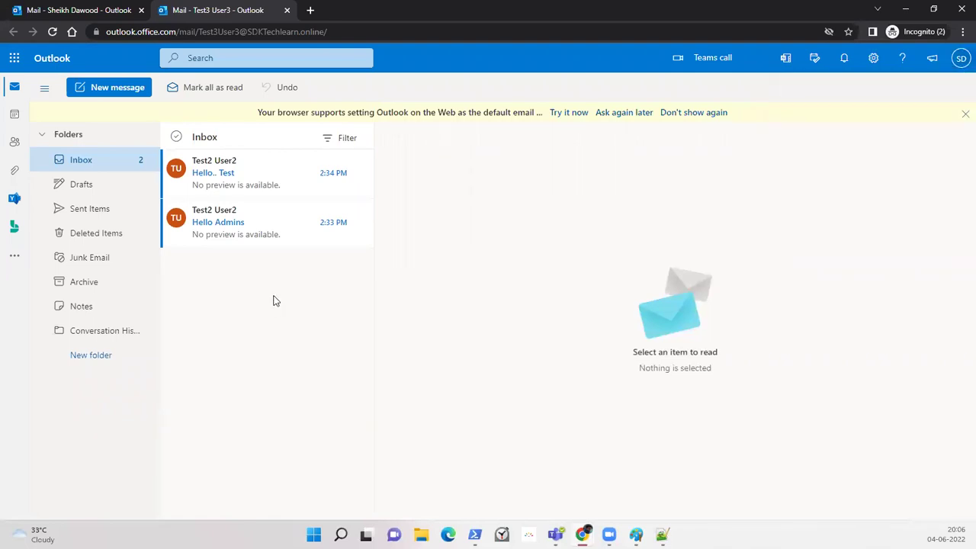
click(258, 181)
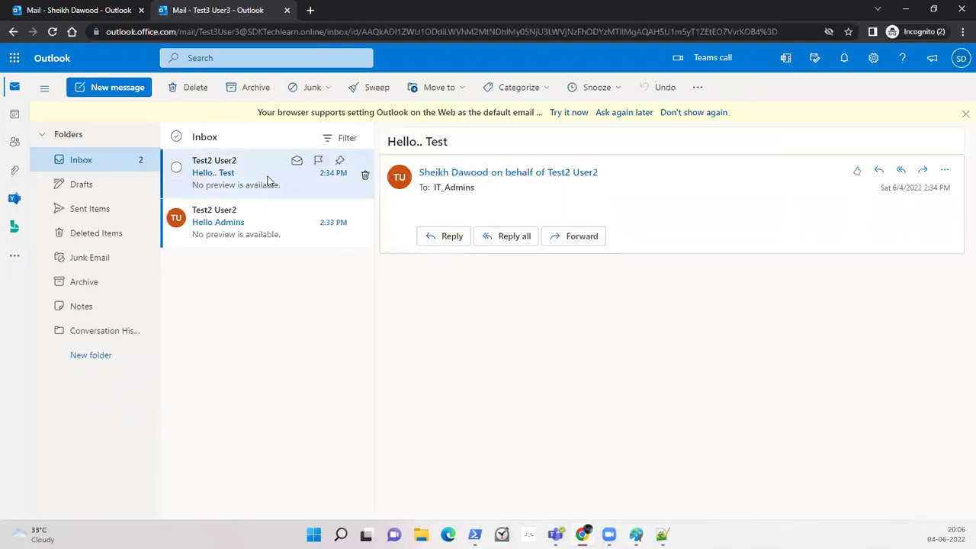
click(234, 236)
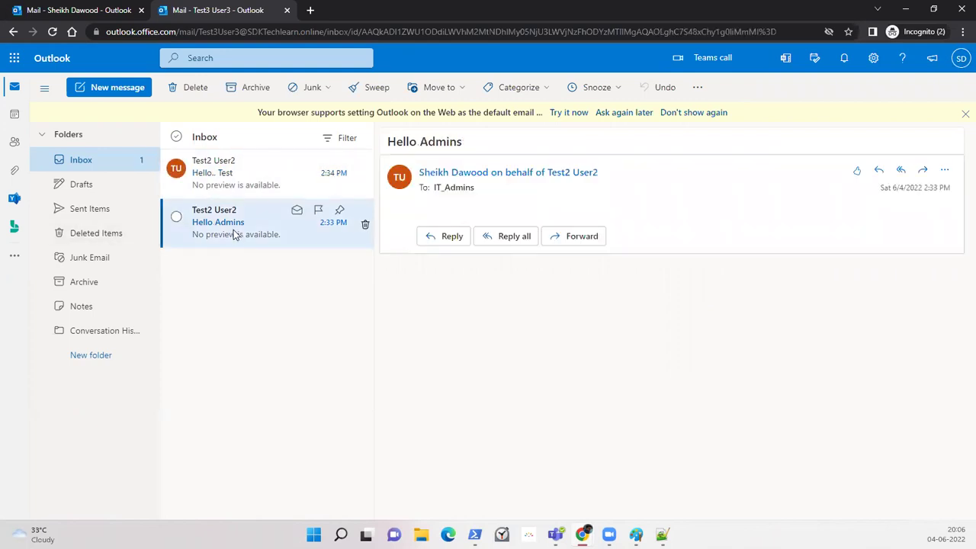
click(112, 91)
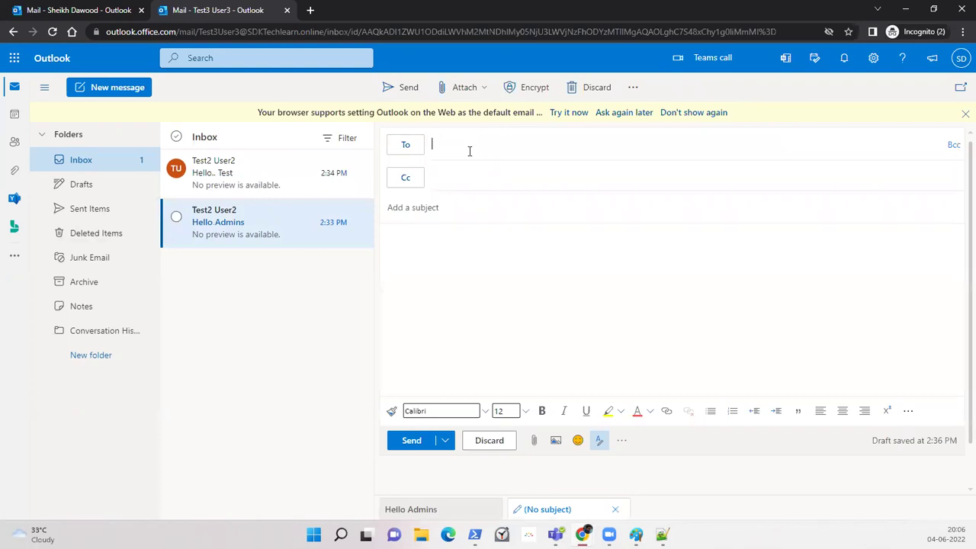
Send a TestEmail message to IT_Admins, then check the failure details and the signed-in account
text(IT_Admins)
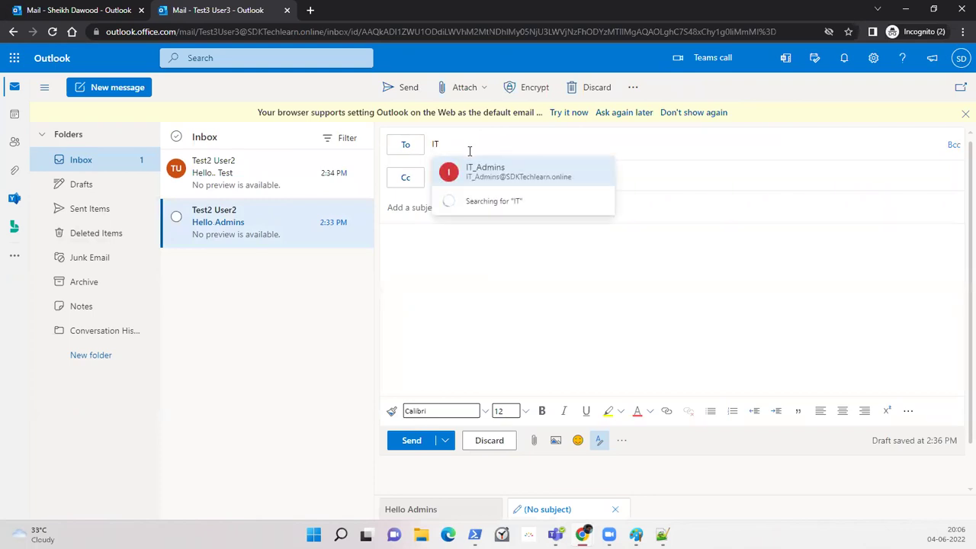
key(Return)
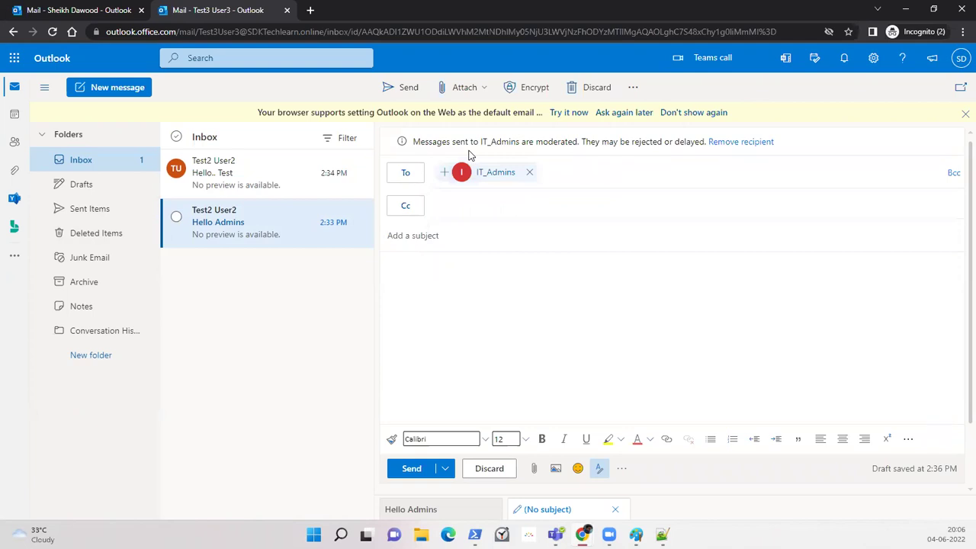
key(Tab)
text(TestEmail)
click(412, 469)
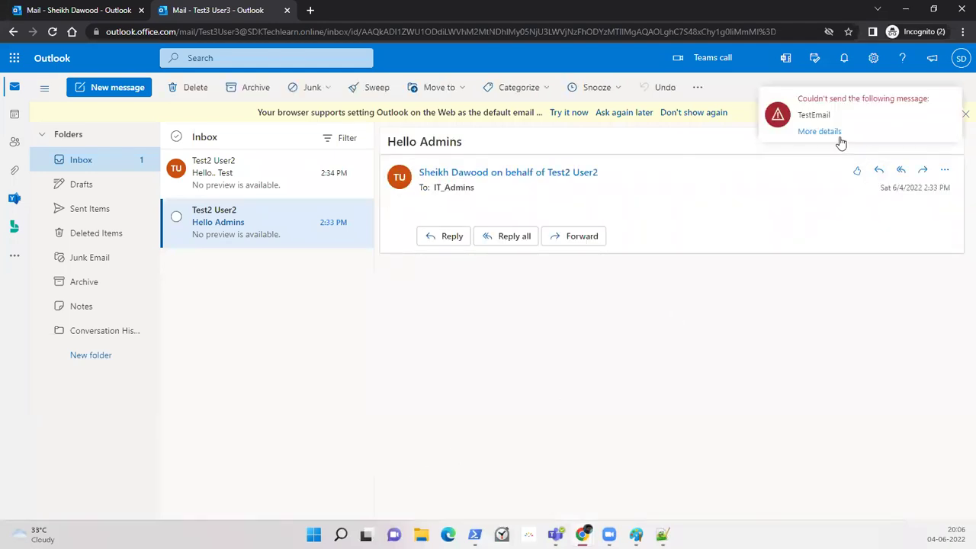
click(825, 132)
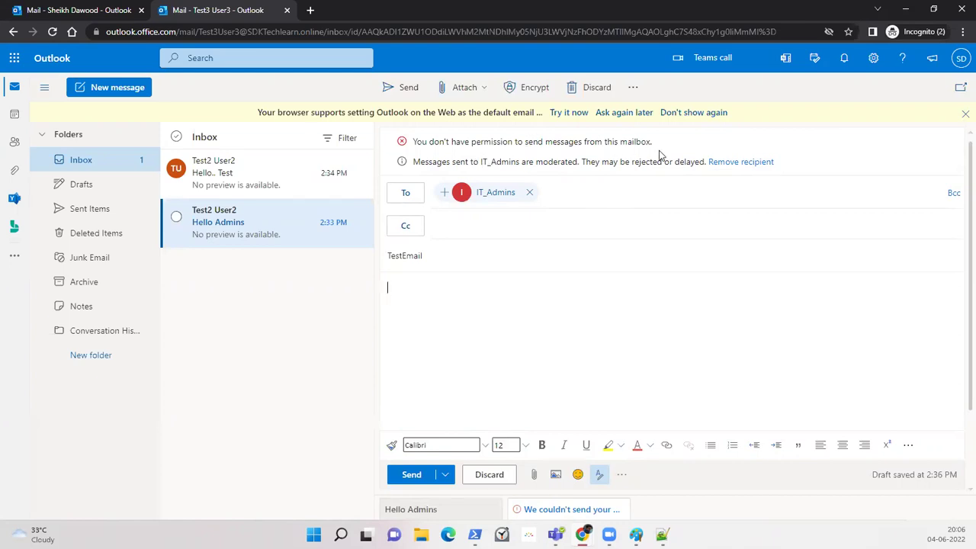
click(961, 61)
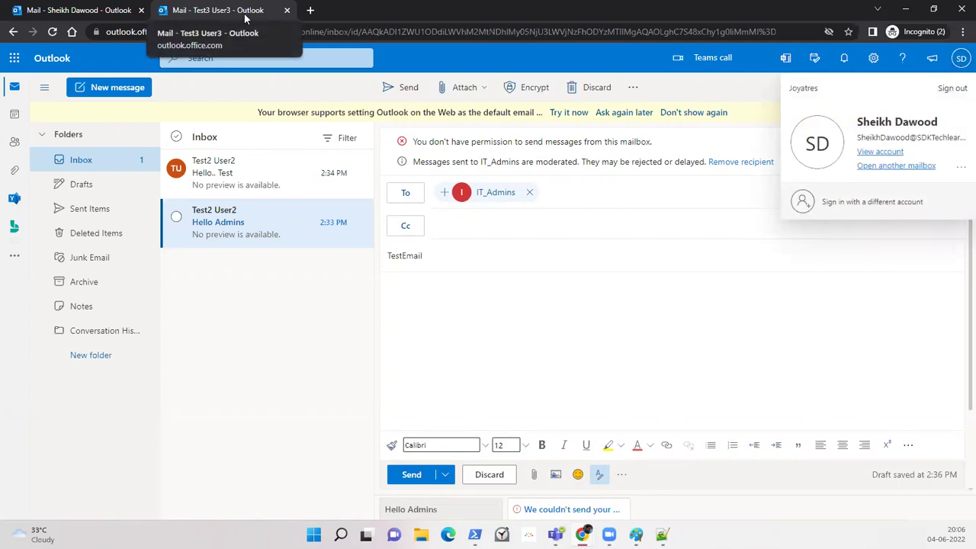
Switch to another account and enter the test user's sign-in address and password
click(881, 207)
click(542, 104)
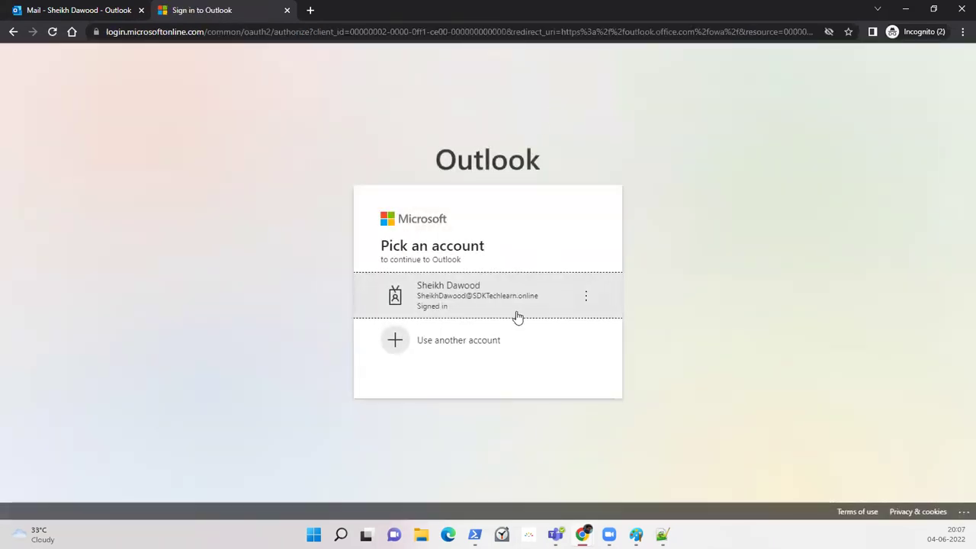
click(500, 351)
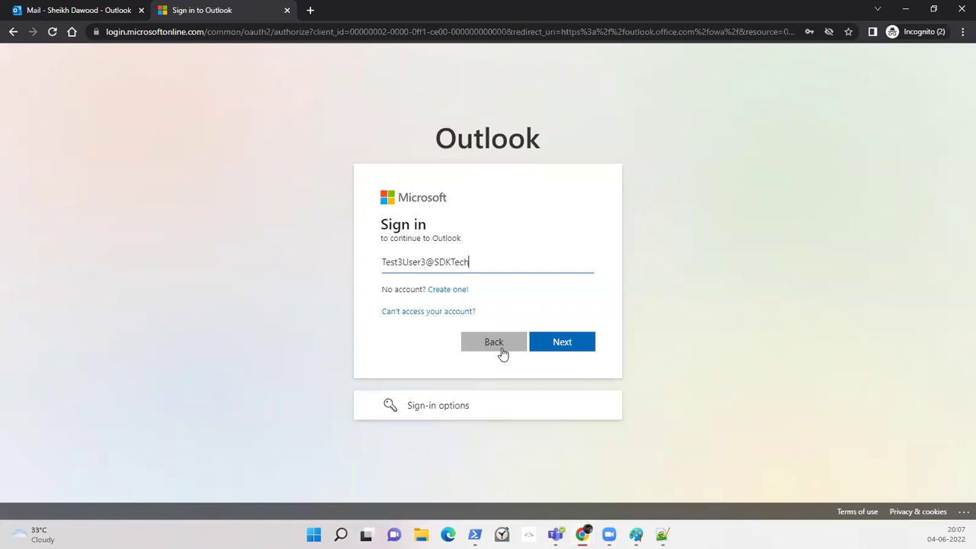
key(Return)
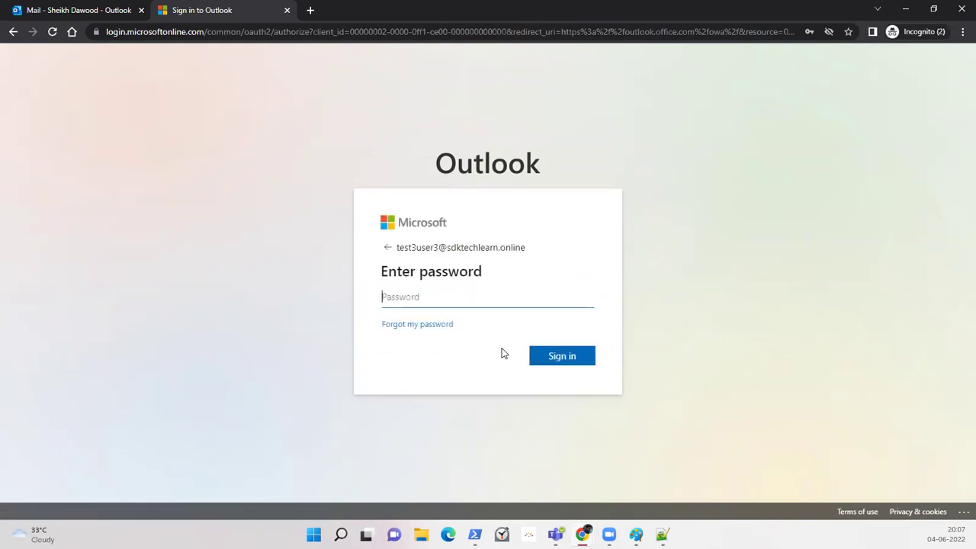
text(•••••••••••)
key(Return)
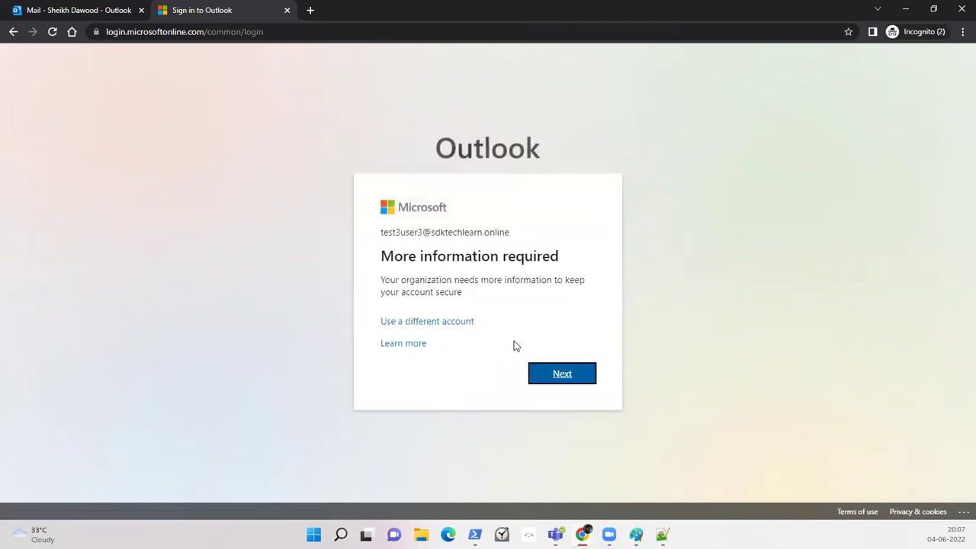
Re-enter the password, stay signed in, and skip the authenticator app setup
click(573, 377)
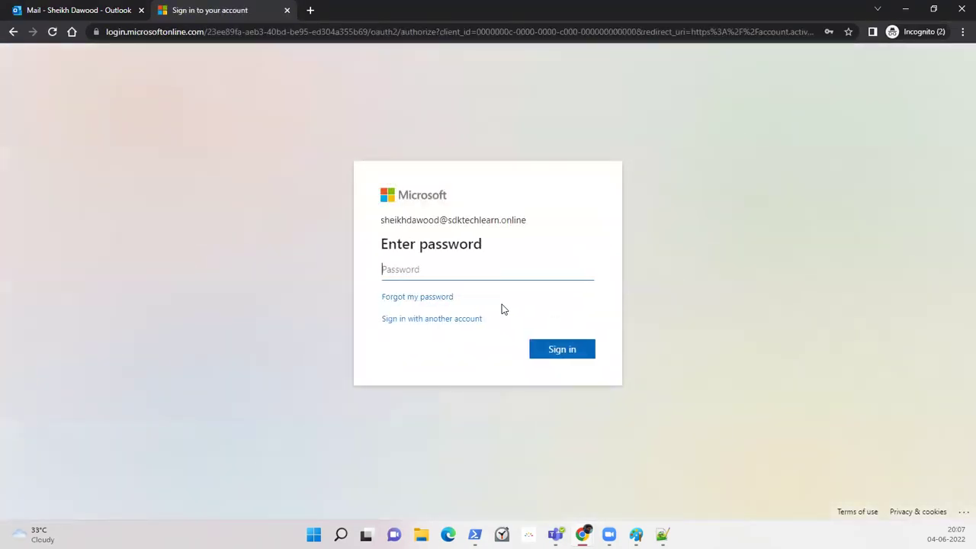
text(***********)
key(Return)
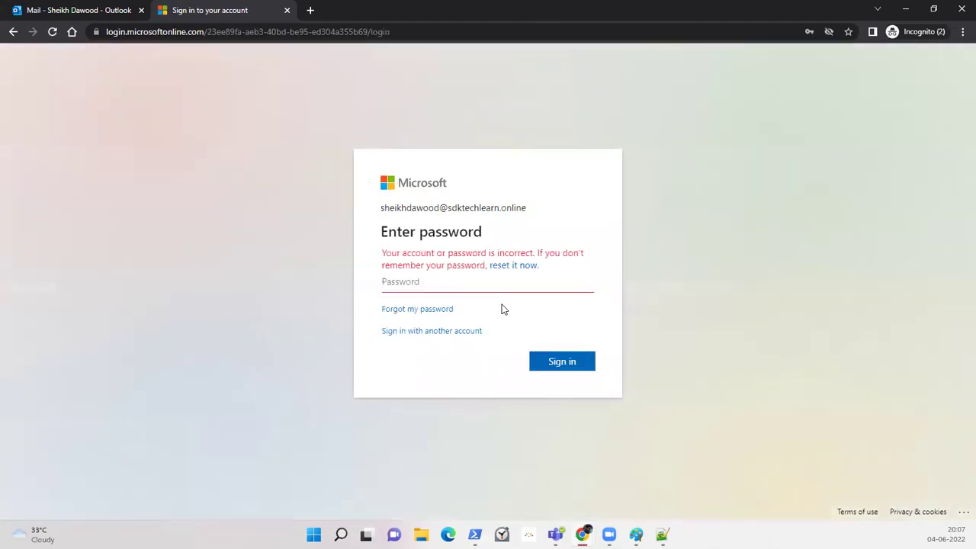
text(*)
key(Return)
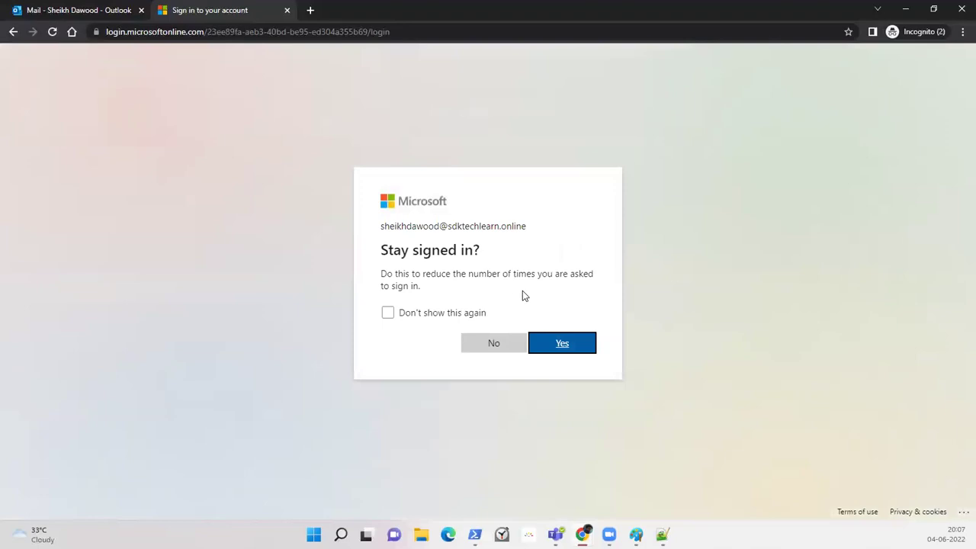
click(561, 344)
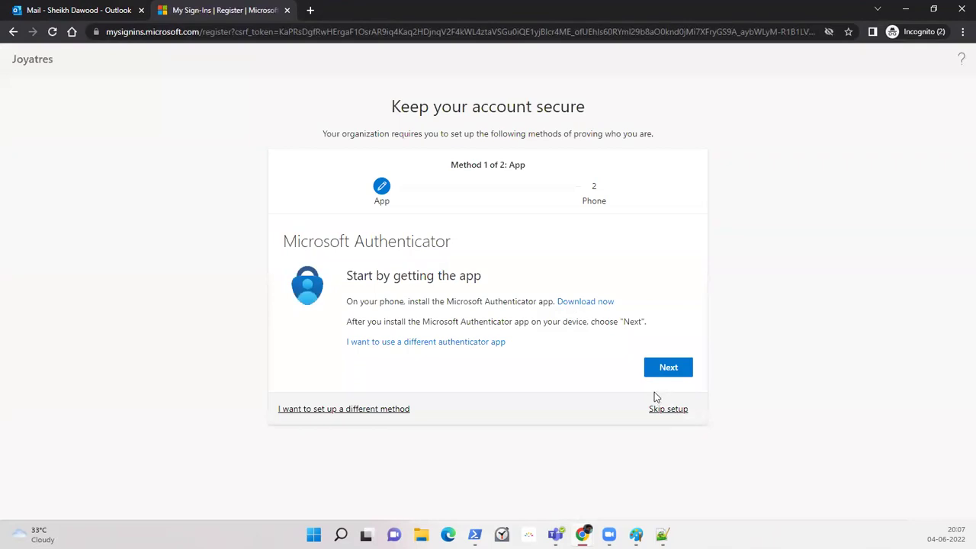
click(654, 397)
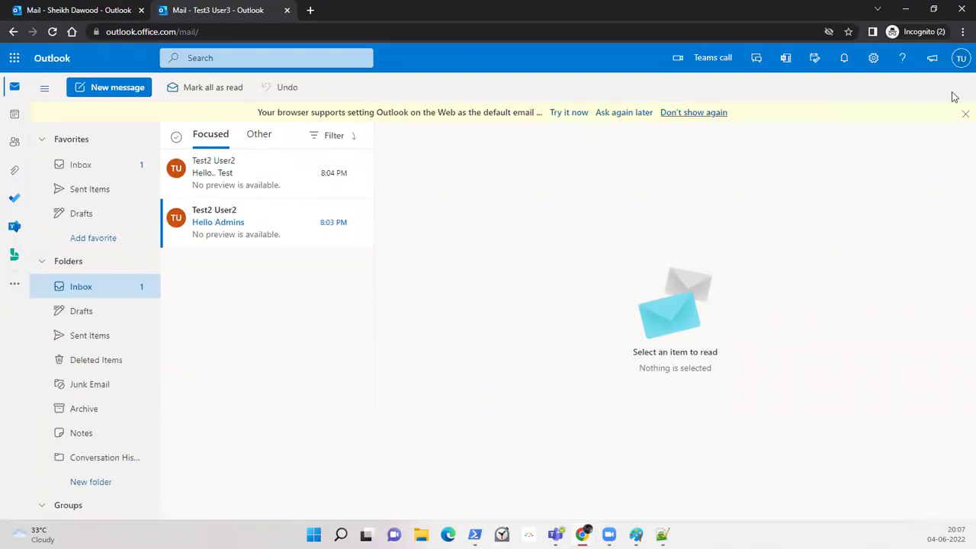
Confirm the signed-in account, then send IT_Admins a new message with subject 'Test Email'
click(960, 58)
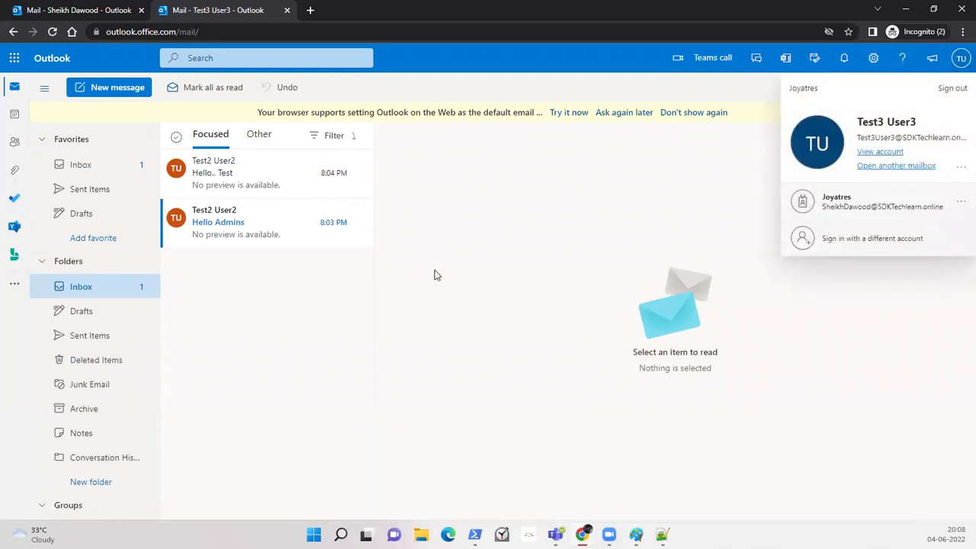
click(114, 86)
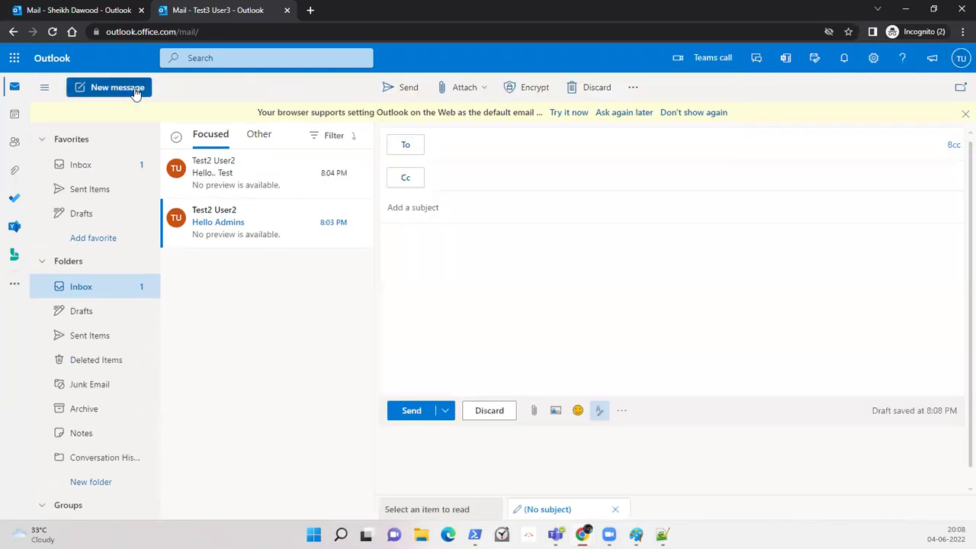
text(IT)
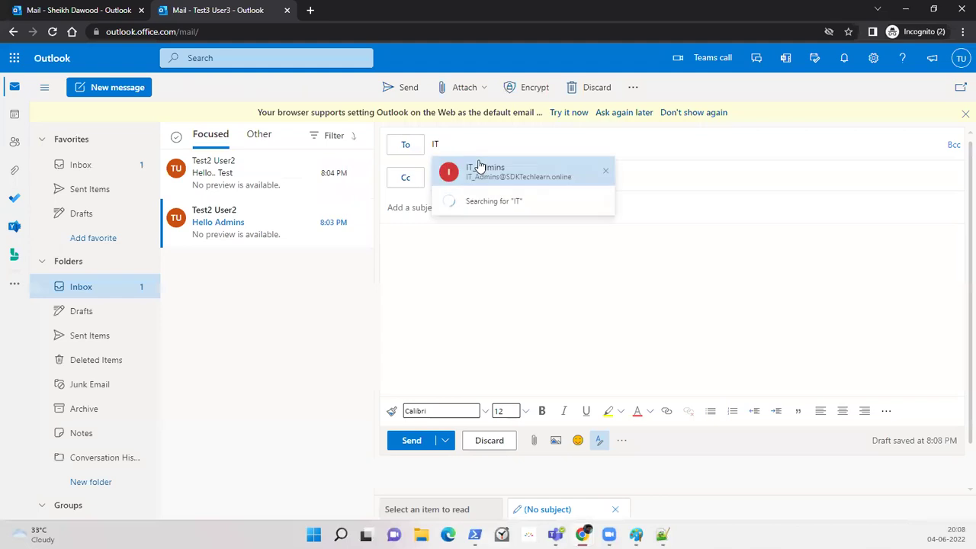
key(Return)
text(Tes)
key(BackSpace)
text(est Email)
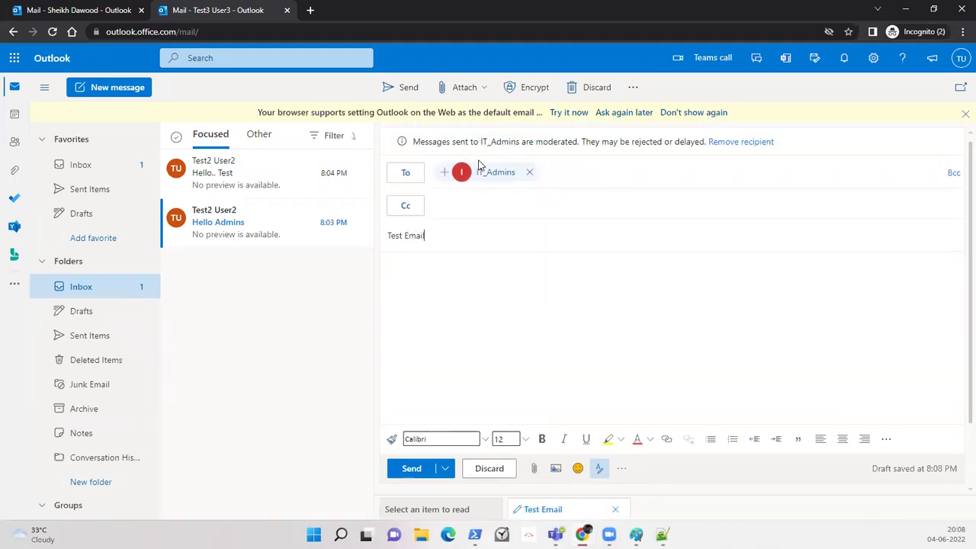
click(411, 468)
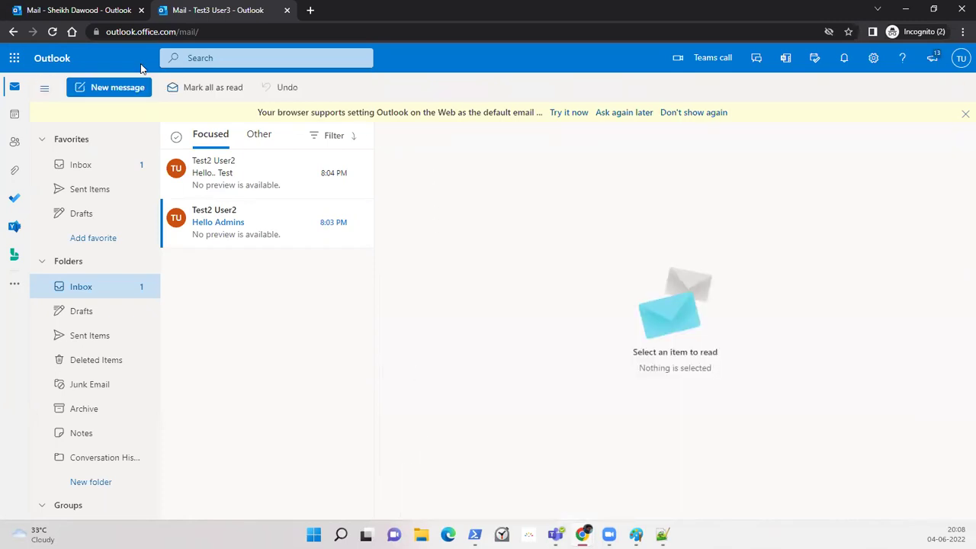
Move between the browser windows and tabs, reloading Outlook and viewing the active users list
click(70, 16)
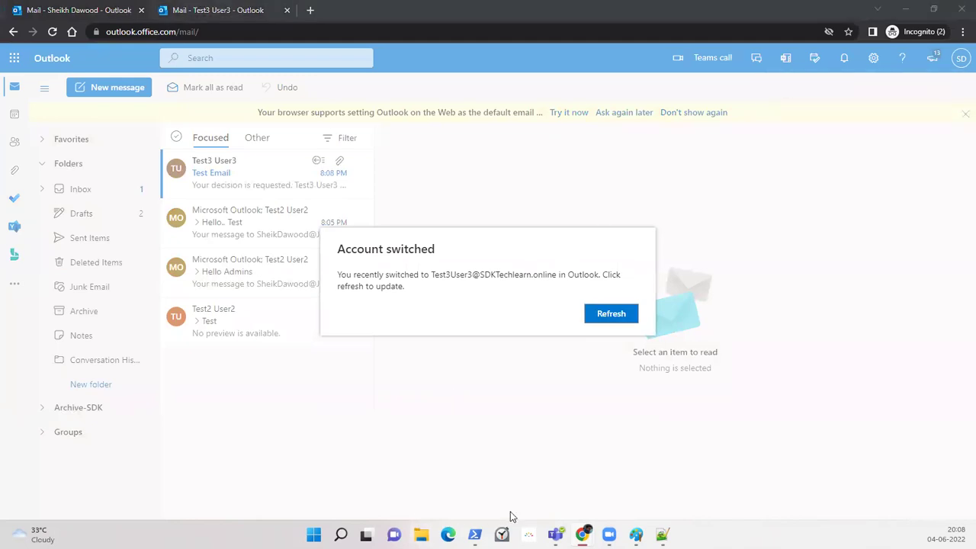
key(alt+Tab)
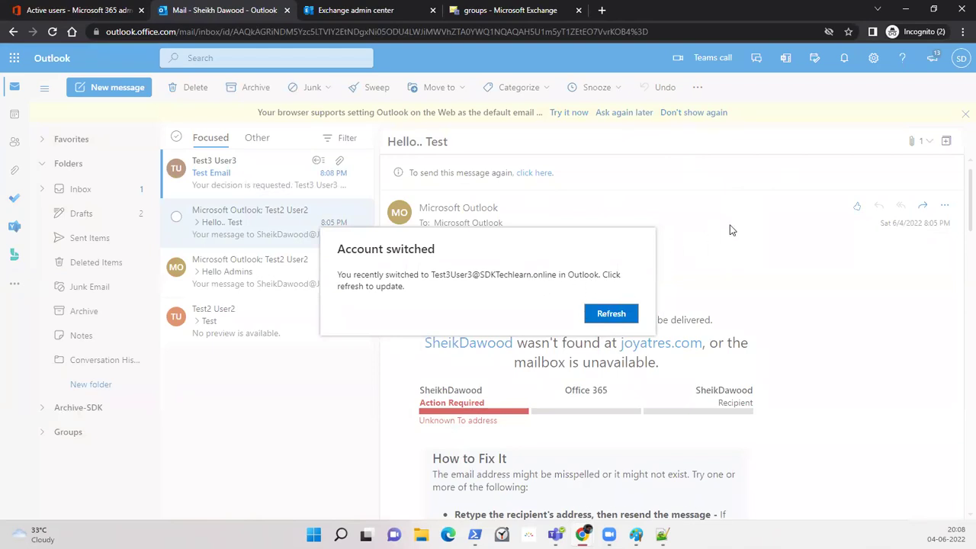
click(52, 31)
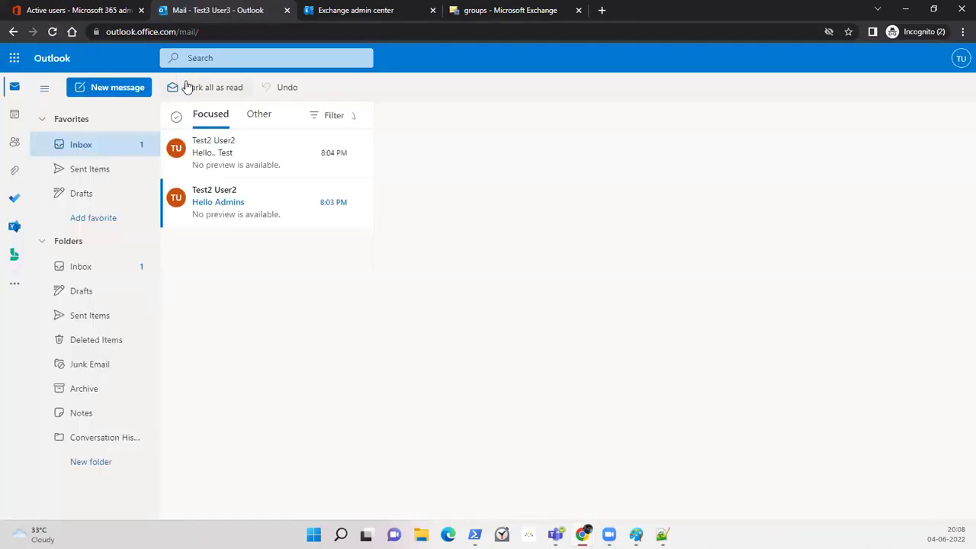
click(97, 11)
click(250, 12)
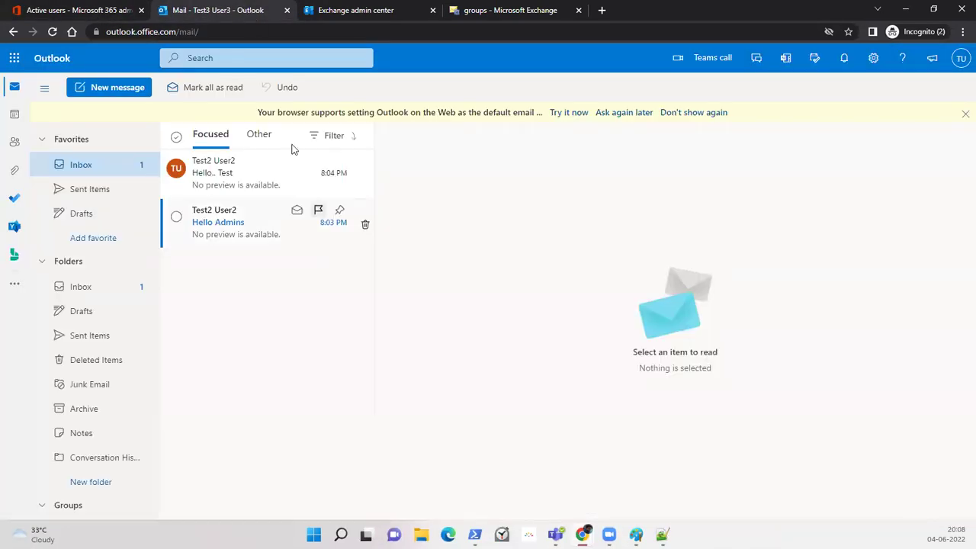
click(98, 10)
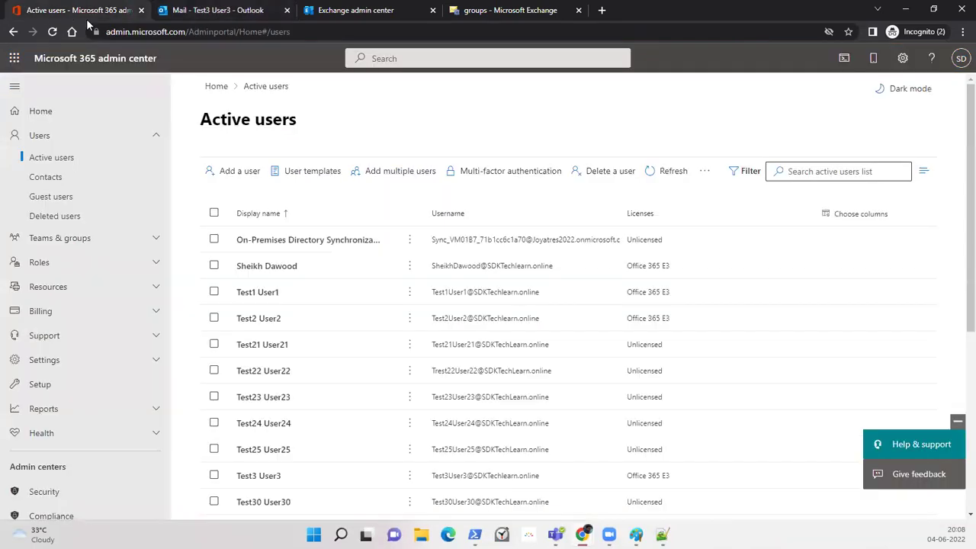
Open Outlook from the Microsoft 365 app launcher, skipping the extra security-information setup
click(14, 58)
click(31, 137)
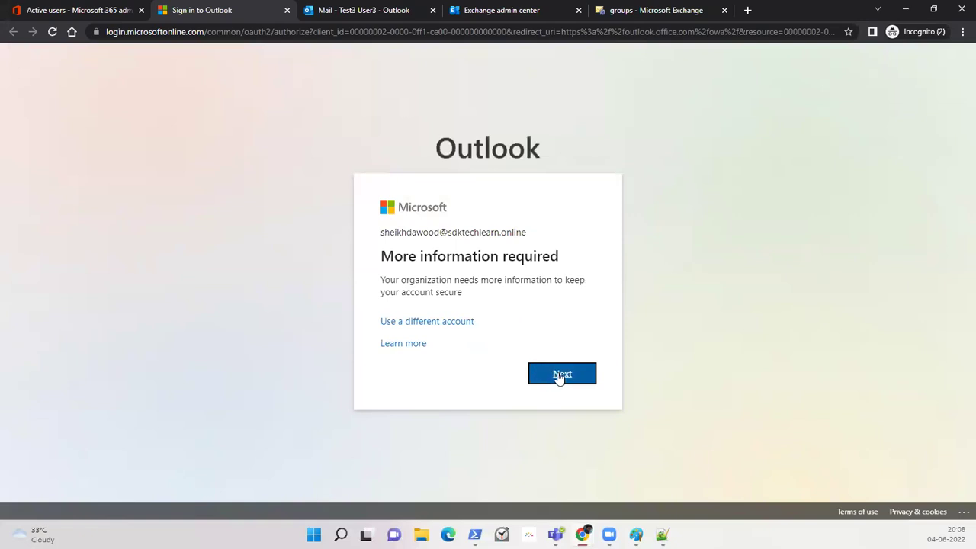
click(560, 376)
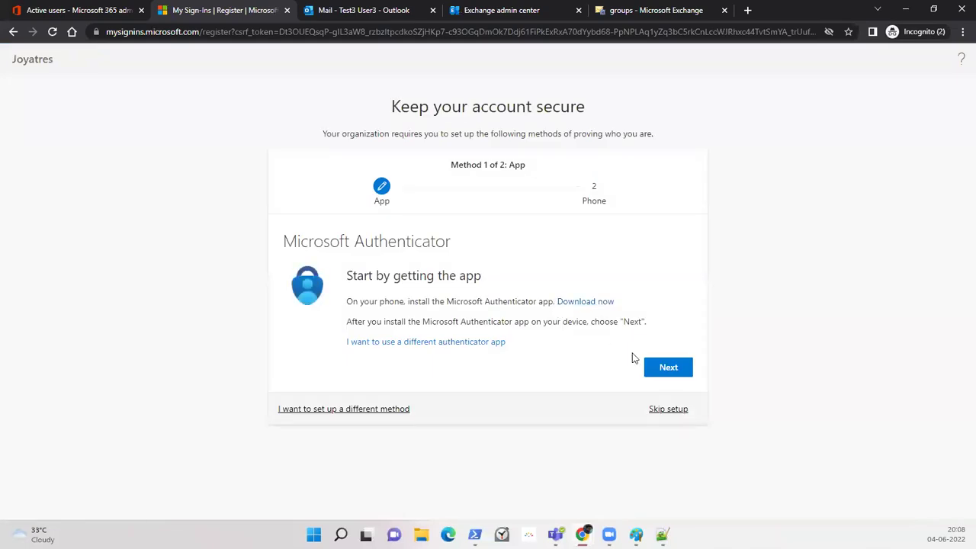
click(658, 412)
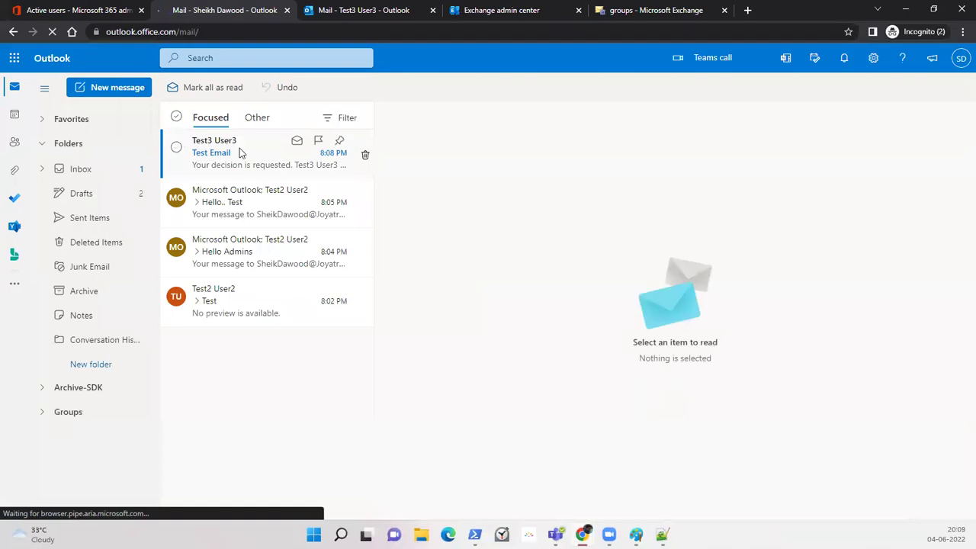
Approve the moderated Test Email, open the delivered copy, and switch to the Notepad++ notes
click(248, 150)
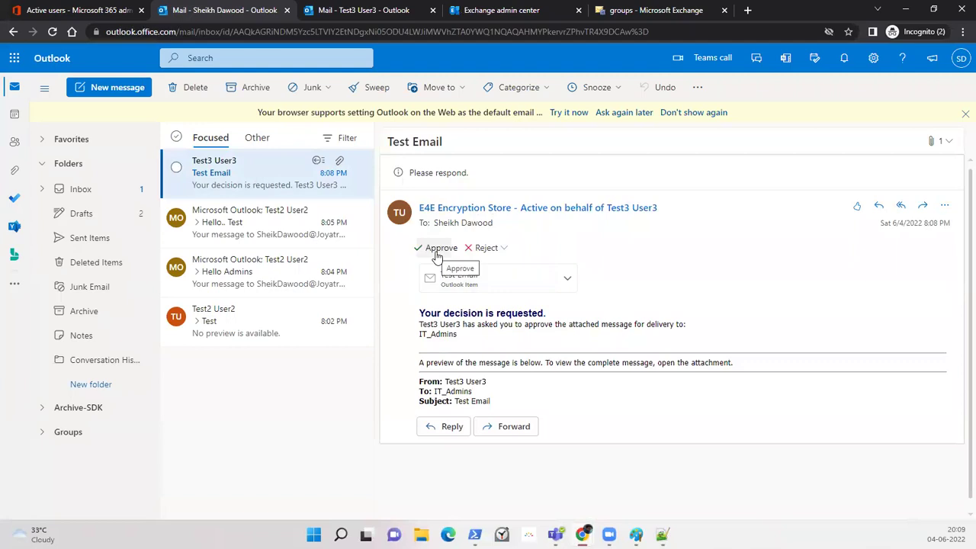
click(438, 249)
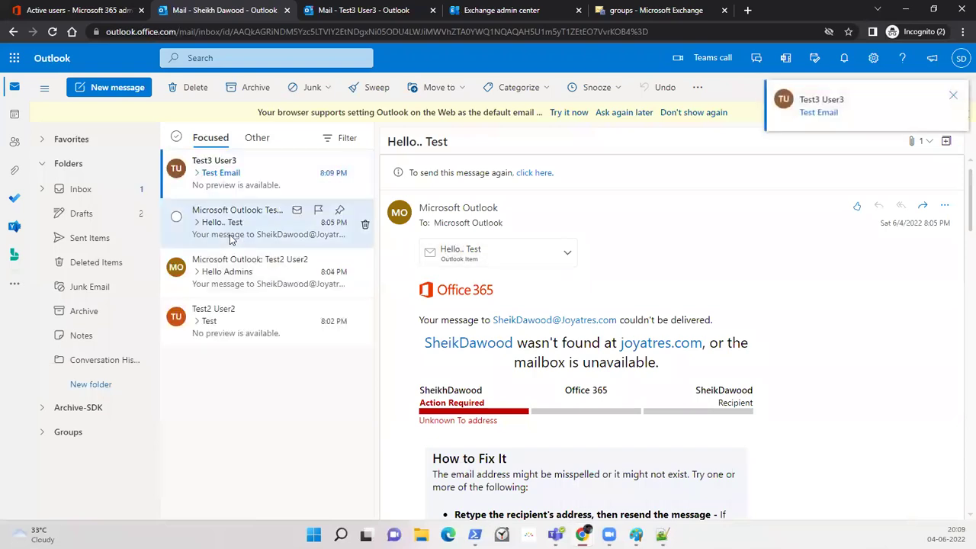
click(814, 112)
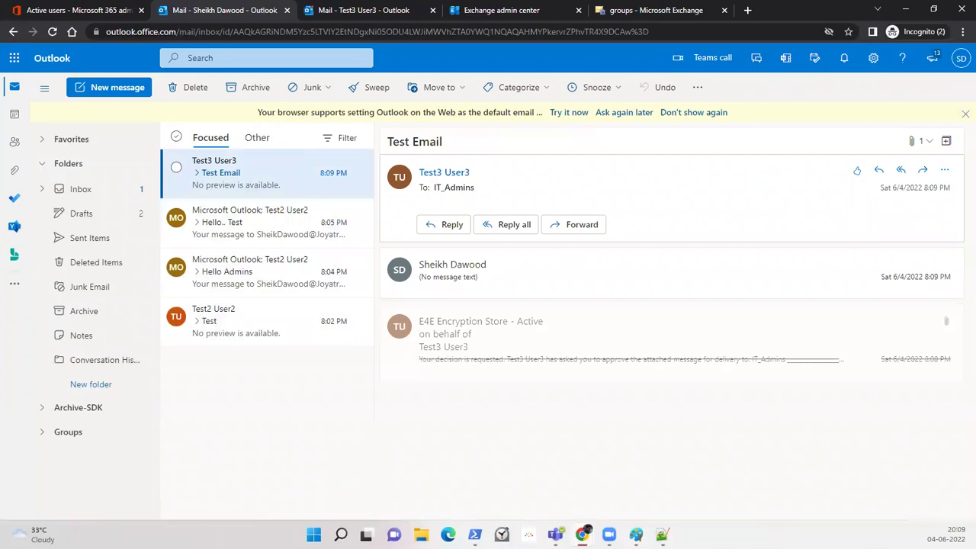
mouse_move(661, 534)
click(663, 442)
On line 42, write 'Message Moderation : Adding a Moderator for approval.' followed by a row of dashes
scroll(601, 360, down, 1)
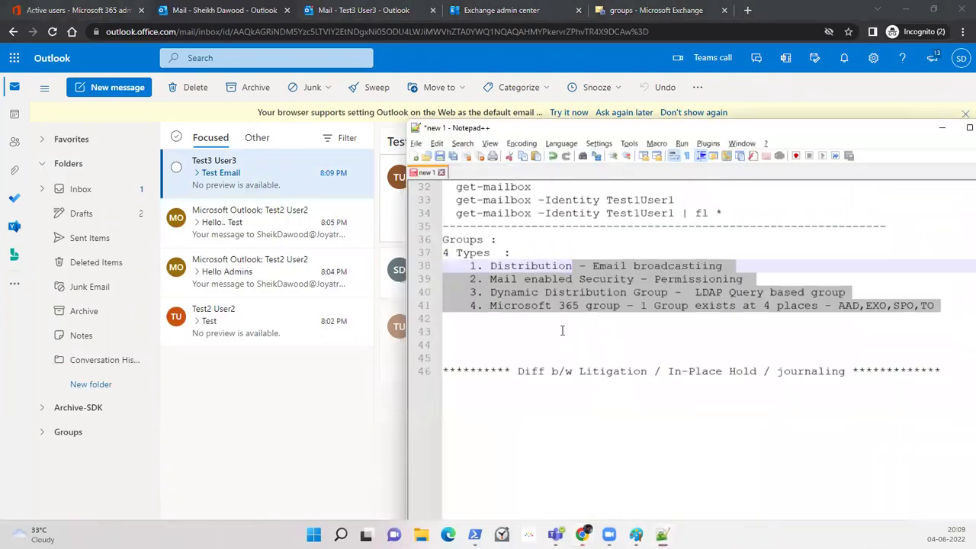
click(562, 329)
key(BackSpace)
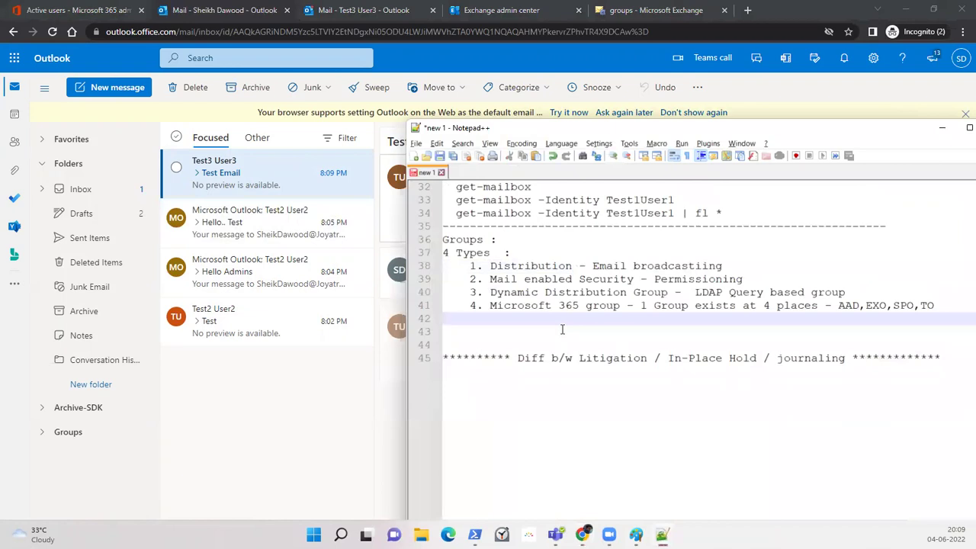
text(Messag)
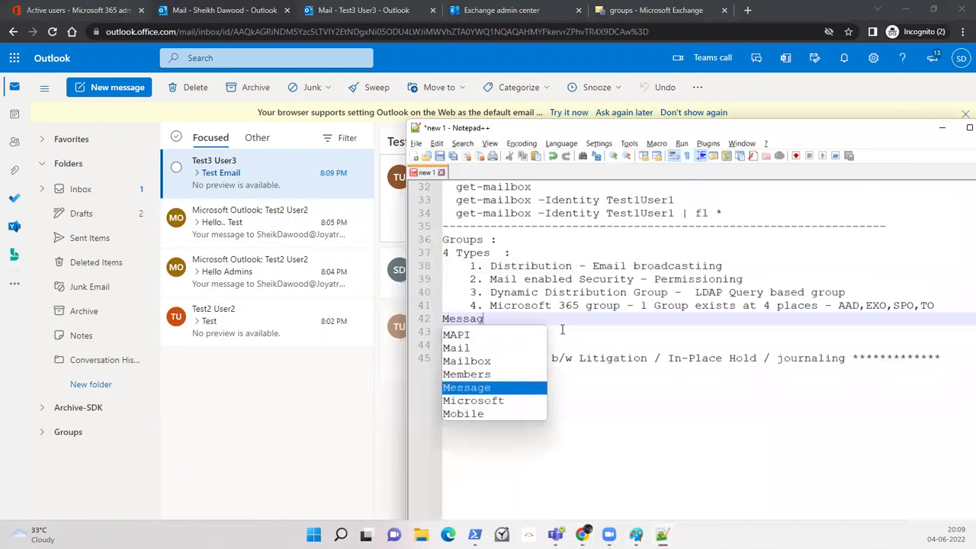
text(e Moderation :)
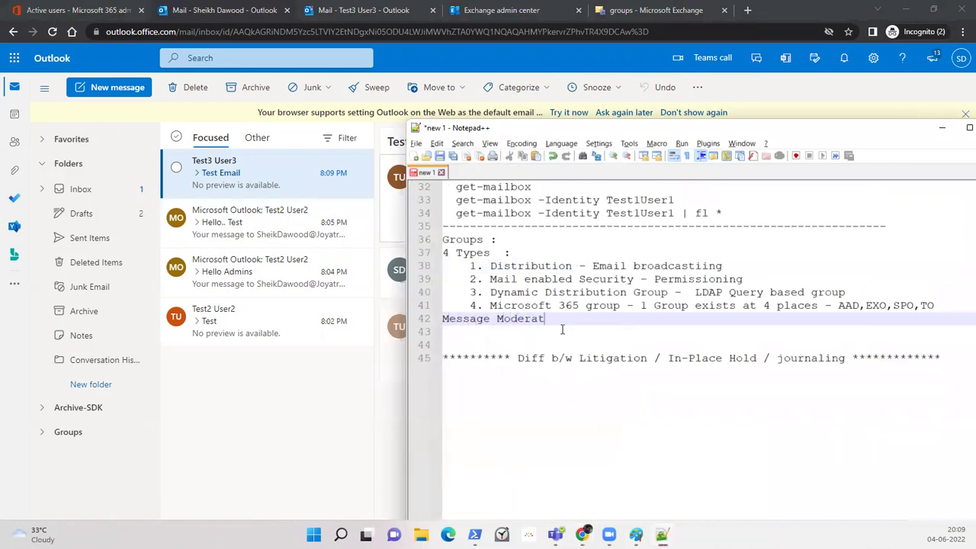
key(Return)
key(BackSpace)
text(Additing a)
key(BackSpace)
key(BackSpace)
key(BackSpace)
key(BackSpace)
key(BackSpace)
key(BackSpace)
text(ng a Mod)
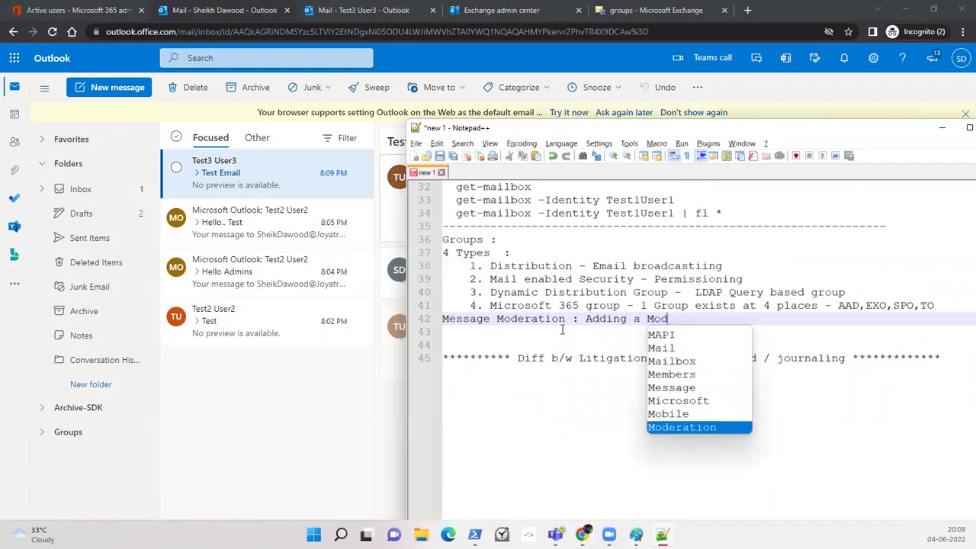
text(eratrr )
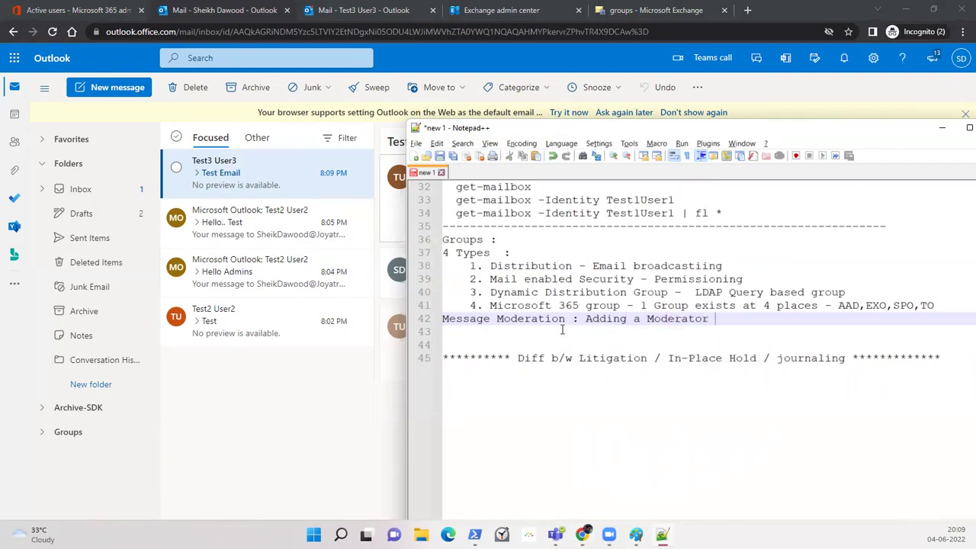
text(for approval.)
key(Return)
text(------------------------)
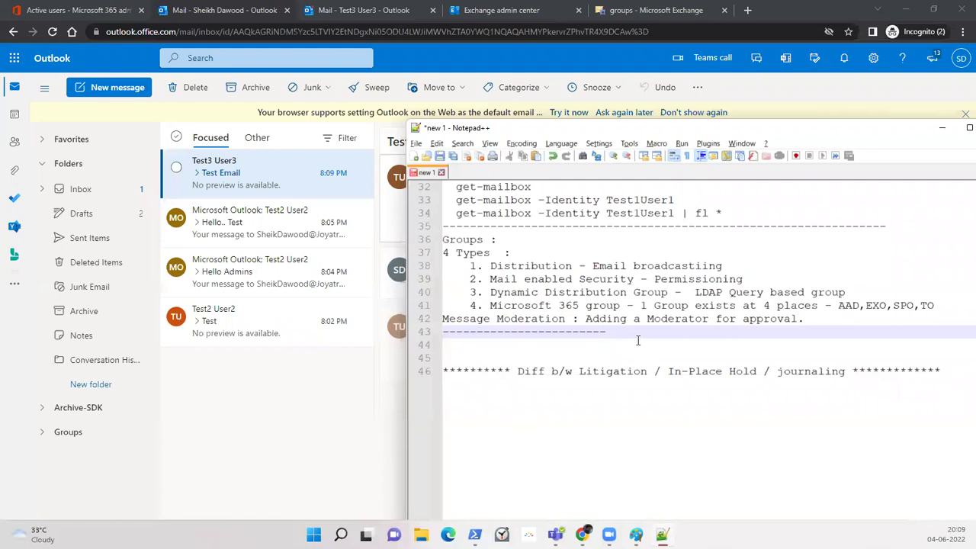
click(275, 414)
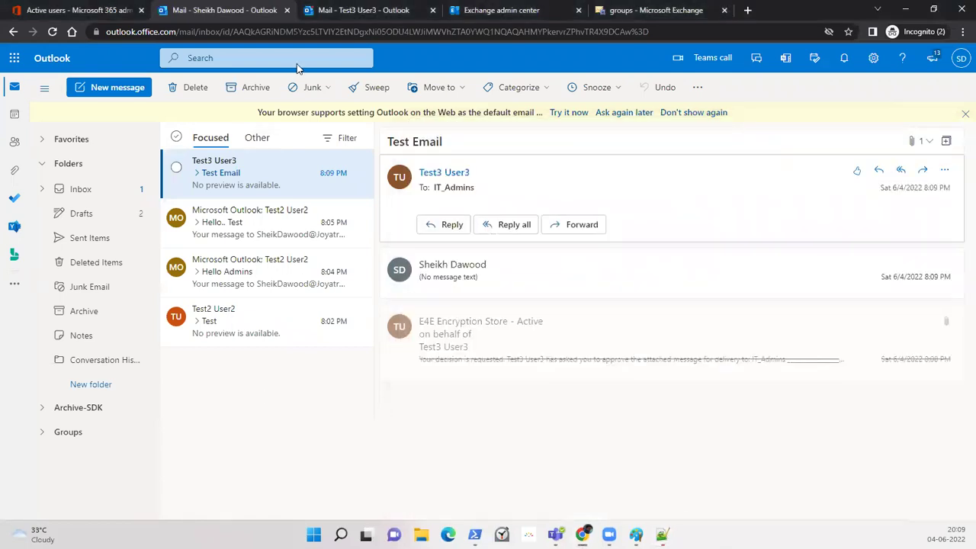
Close the other test user's mailbox tab, minimize the admin window, and close the Outlook window
click(357, 12)
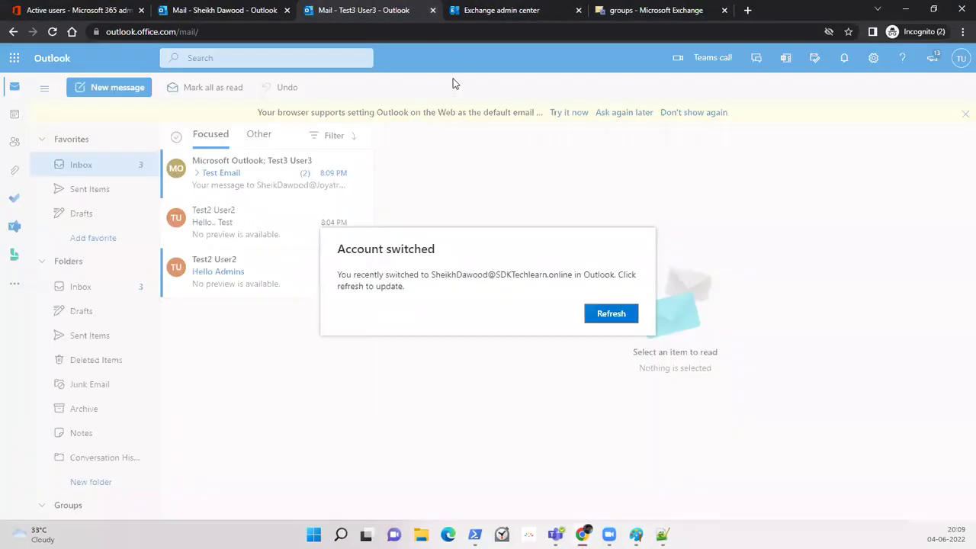
click(432, 10)
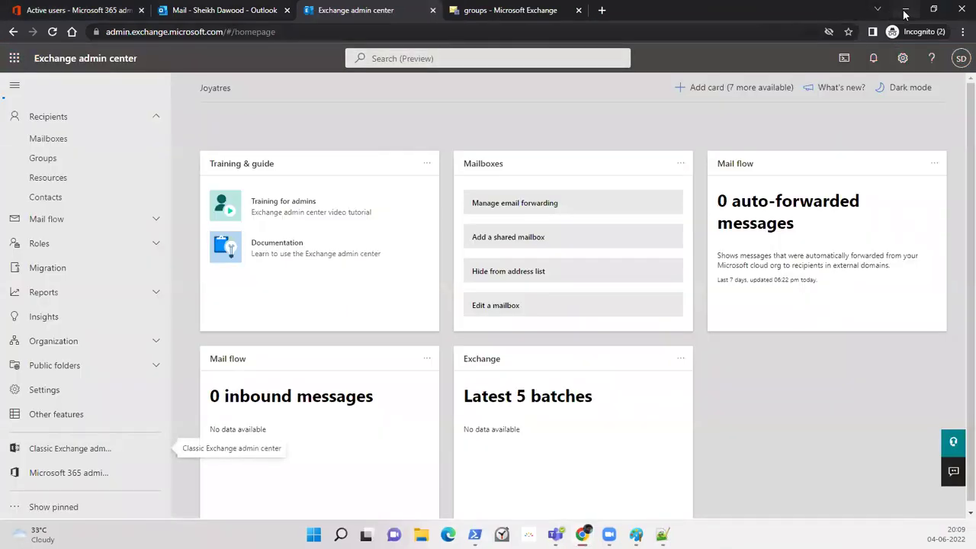
click(904, 10)
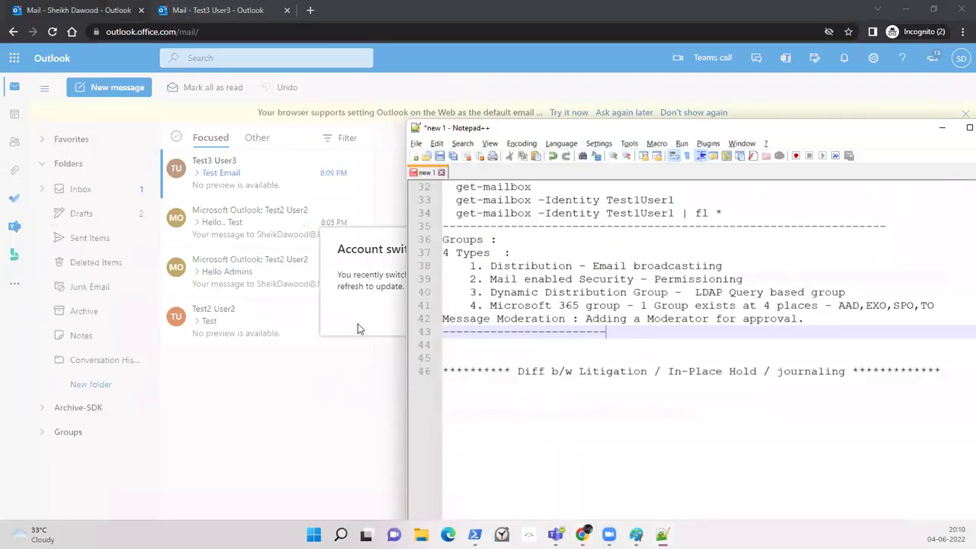
click(358, 328)
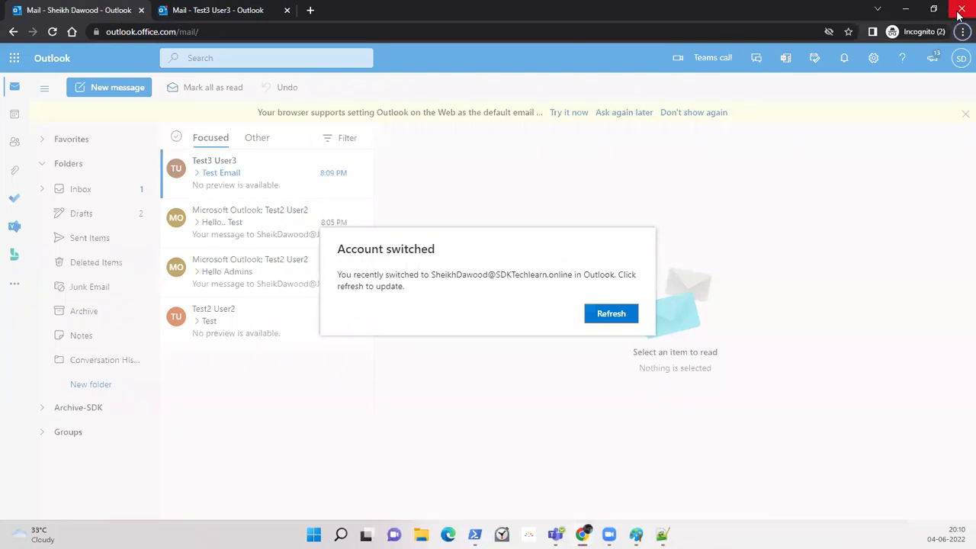
click(960, 11)
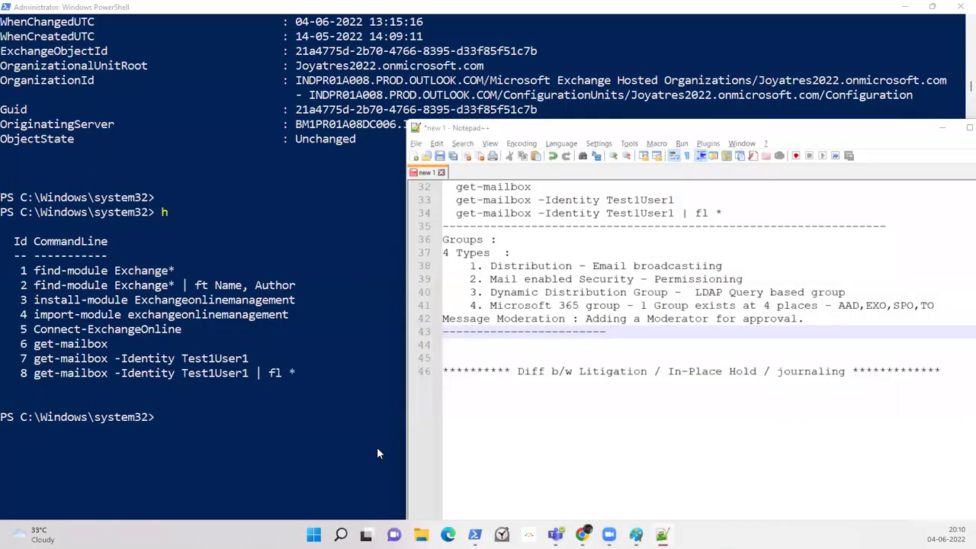
Return to the Exchange admin center window and its classic groups page
key(alt+Tab)
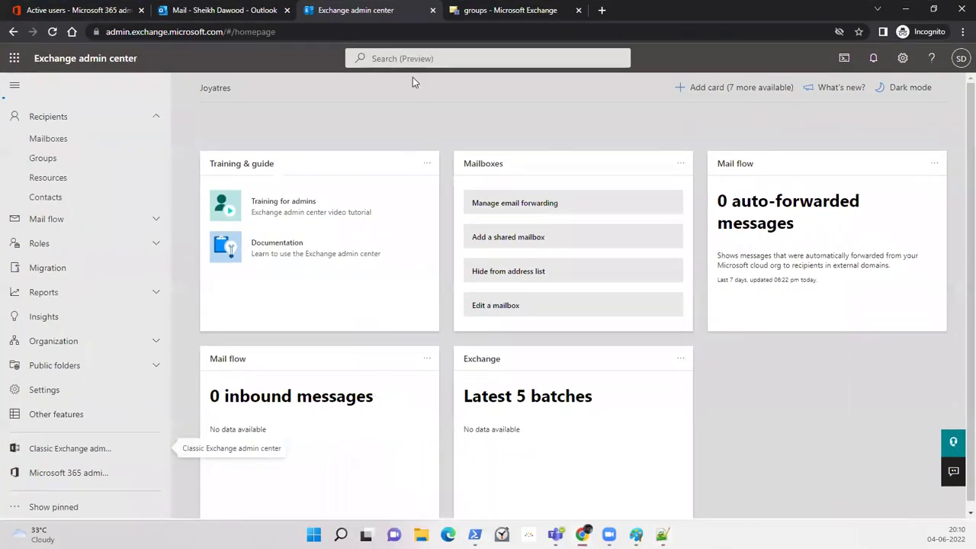
click(480, 14)
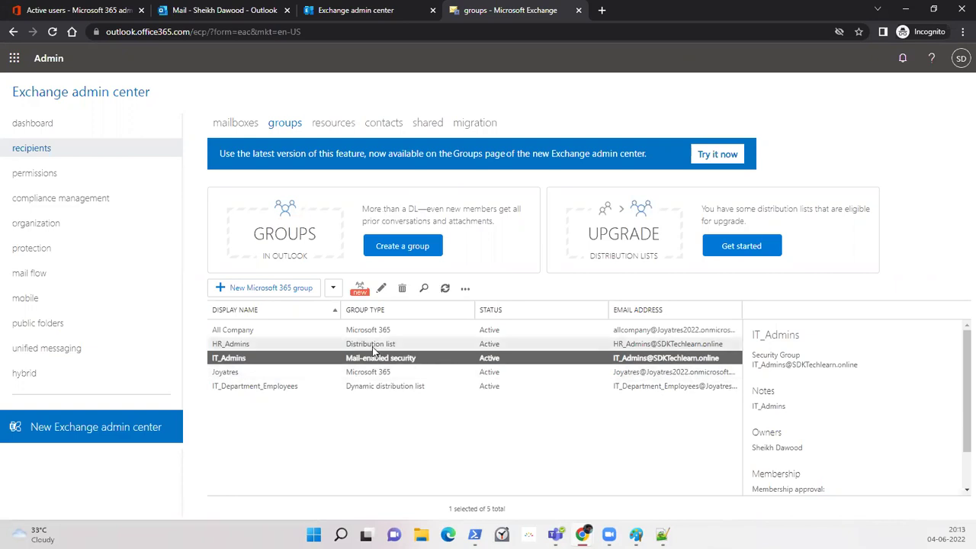
Look over the other group types, then start a new Microsoft 365 group
click(333, 288)
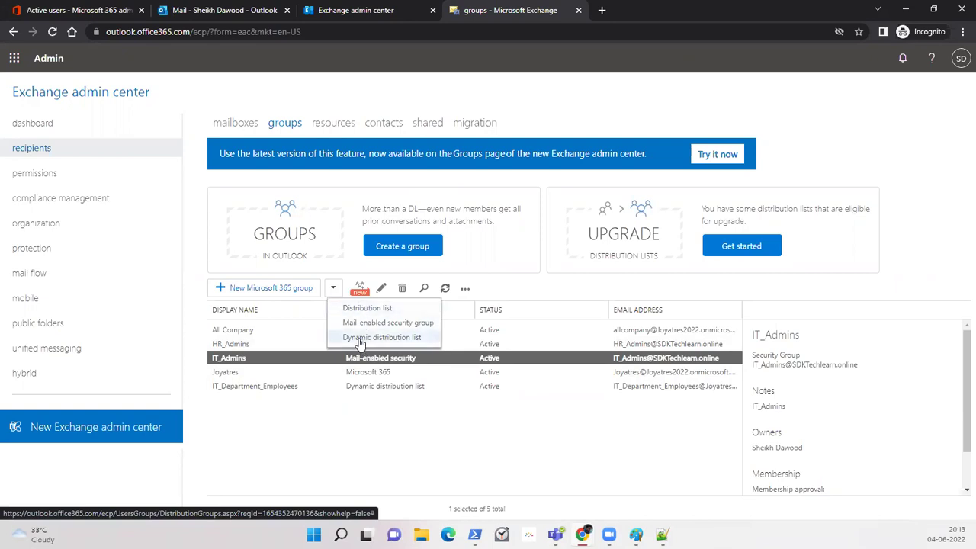
click(315, 412)
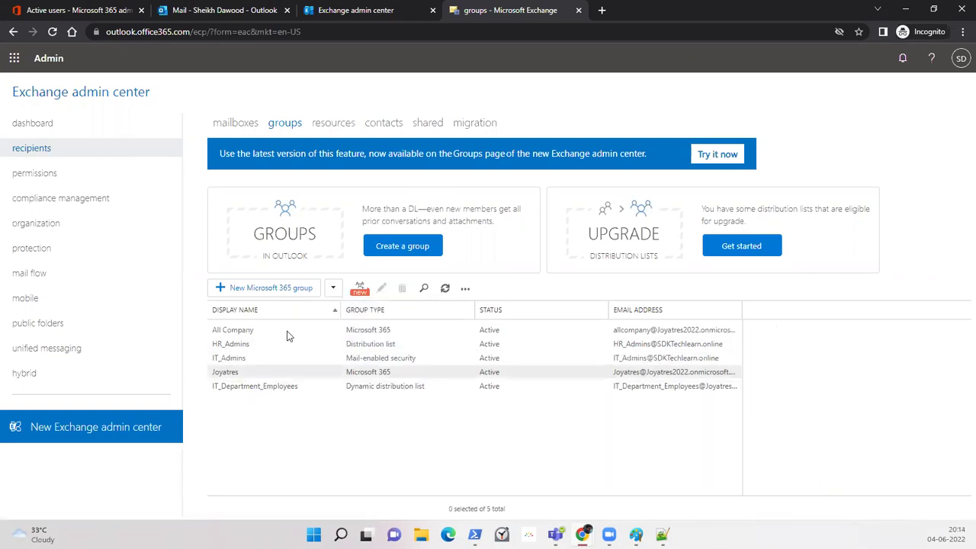
click(266, 289)
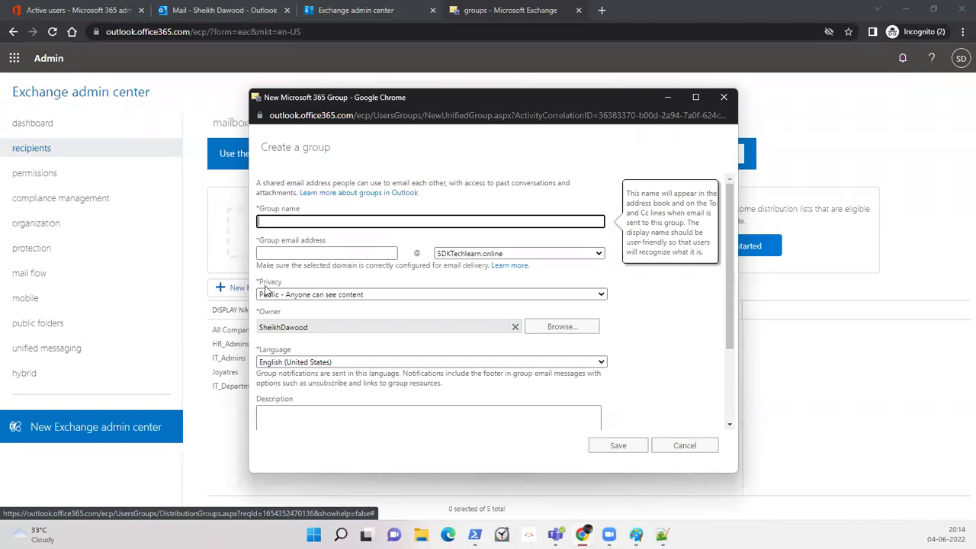
Name the Microsoft 365 group 2022_Annual_Fest, copy it into the email alias, and save
text(IT_Employees)
key(BackSpace)
key(BackSpace)
key(BackSpace)
key(BackSpace)
key(BackSpace)
key(BackSpace)
key(BackSpace)
key(BackSpace)
key(BackSpace)
key(BackSpace)
key(BackSpace)
text(202)
text(2_a)
text(Annual)
text(_Fest)
key(ctrl+a)
key(ctrl+c)
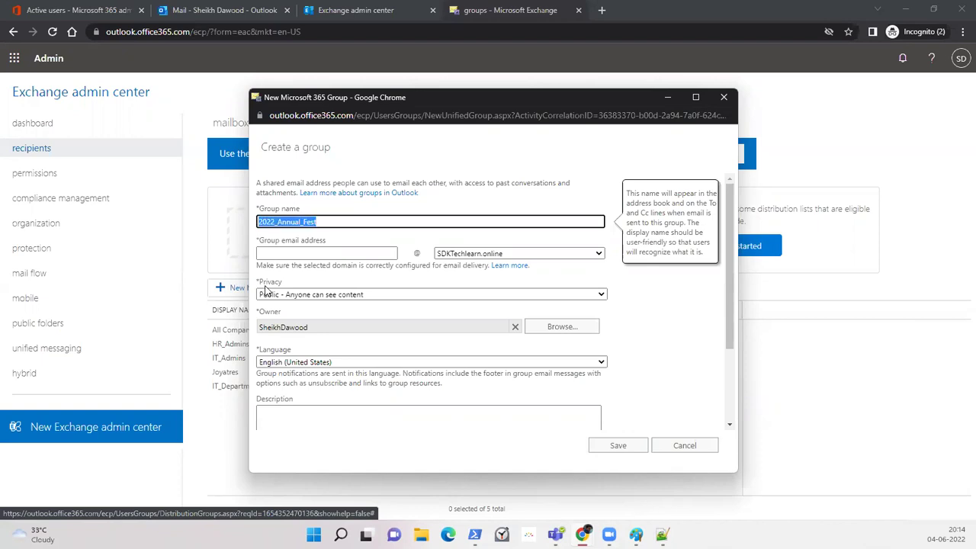
key(Tab)
key(ctrl+v)
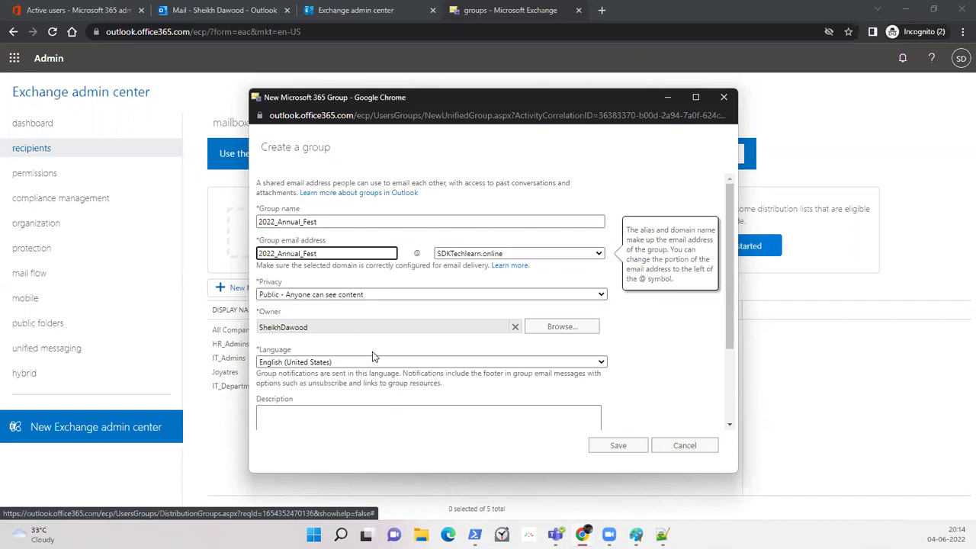
scroll(409, 356, down, 2)
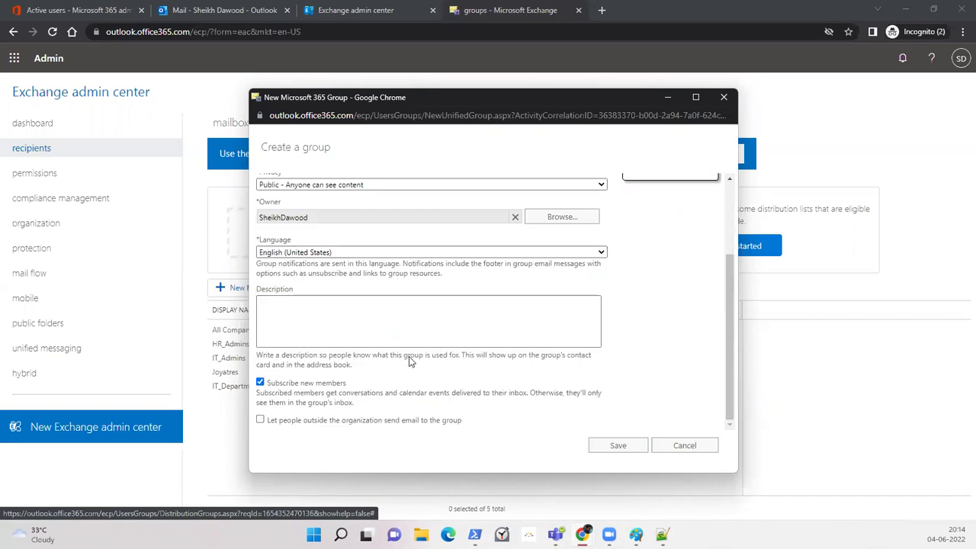
click(616, 446)
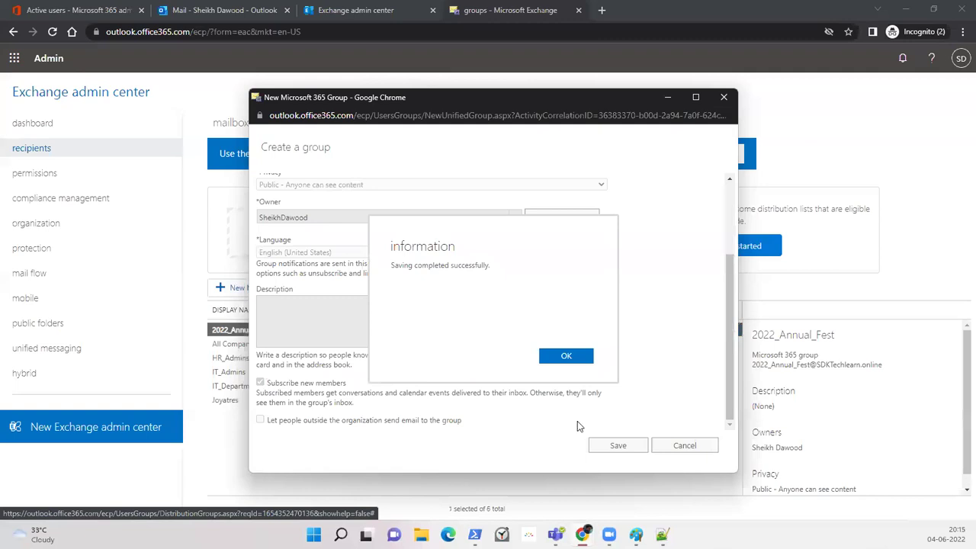
Acknowledge the saved-group message so 2022_Annual_Fest's edit window opens on its owners
click(578, 358)
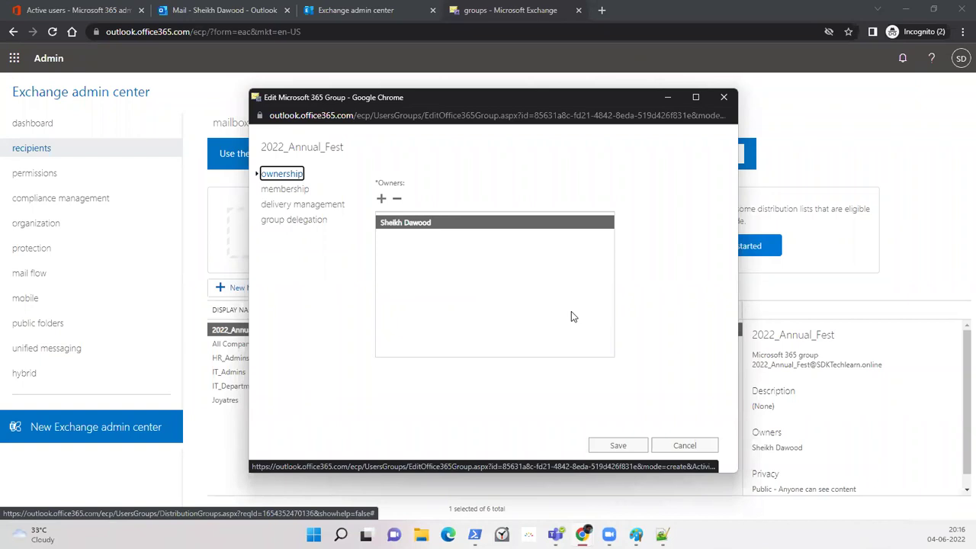
Add six test users as 2022_Annual_Fest members alongside the admin, and save the membership
click(301, 192)
click(381, 199)
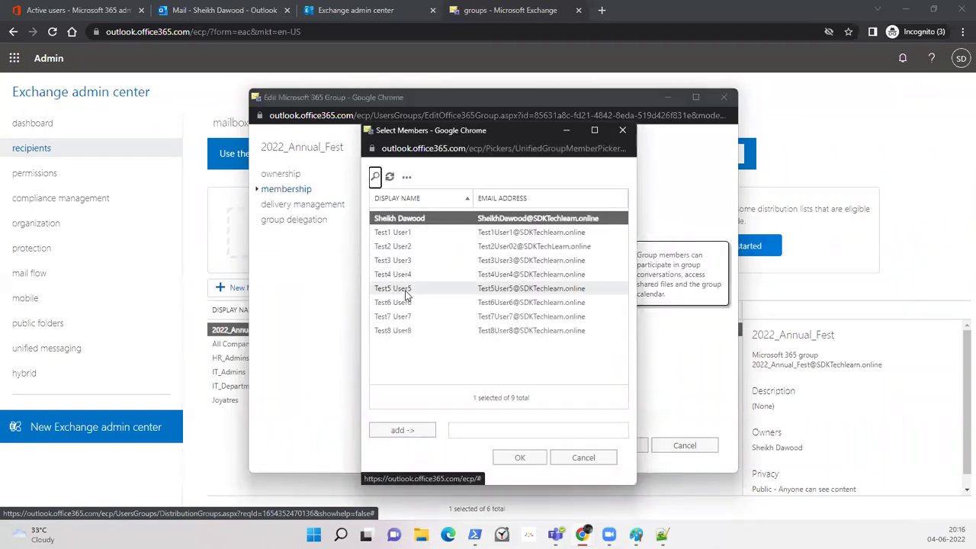
shift+click(404, 304)
click(404, 431)
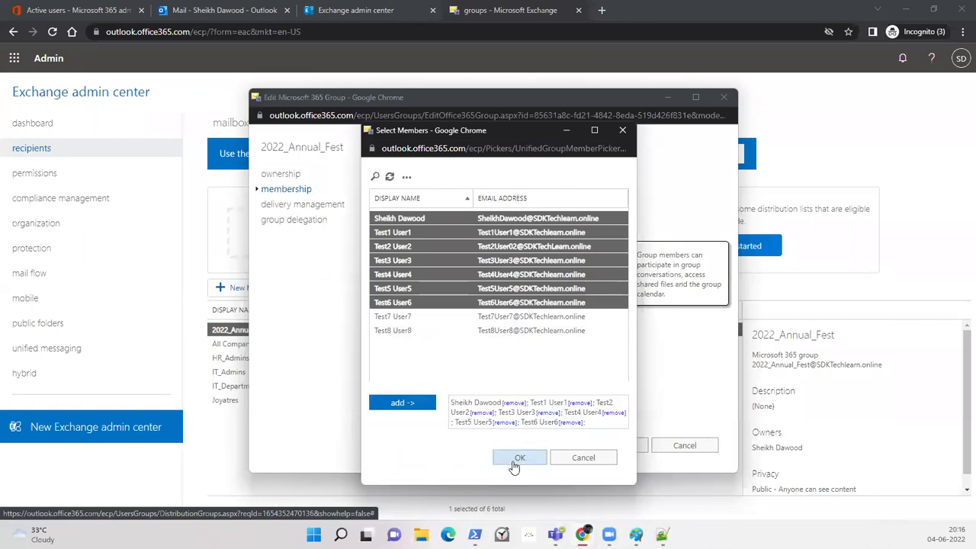
click(519, 458)
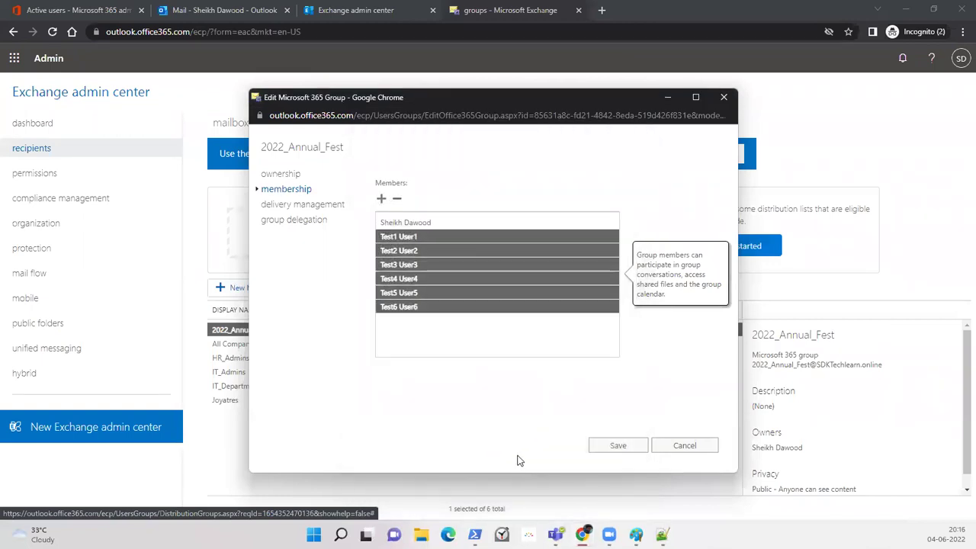
click(604, 445)
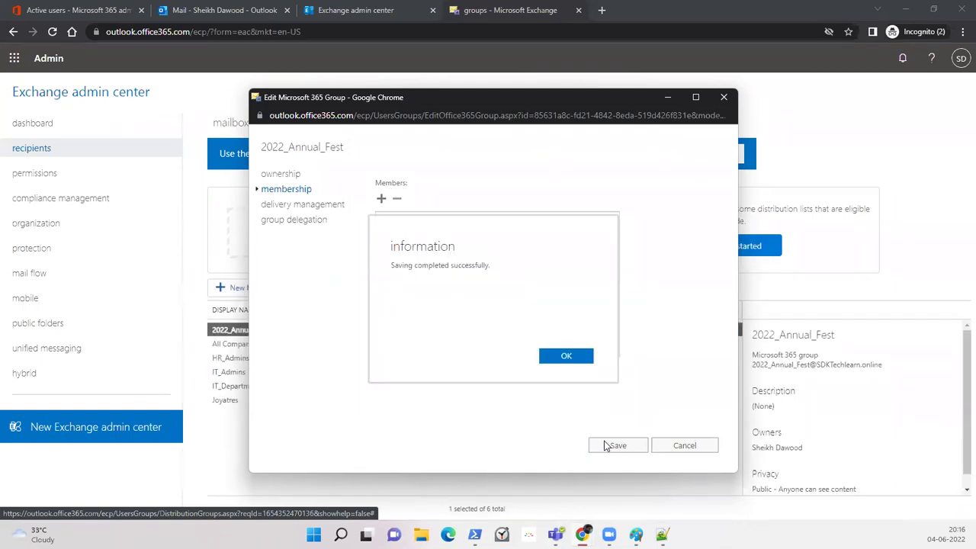
click(567, 355)
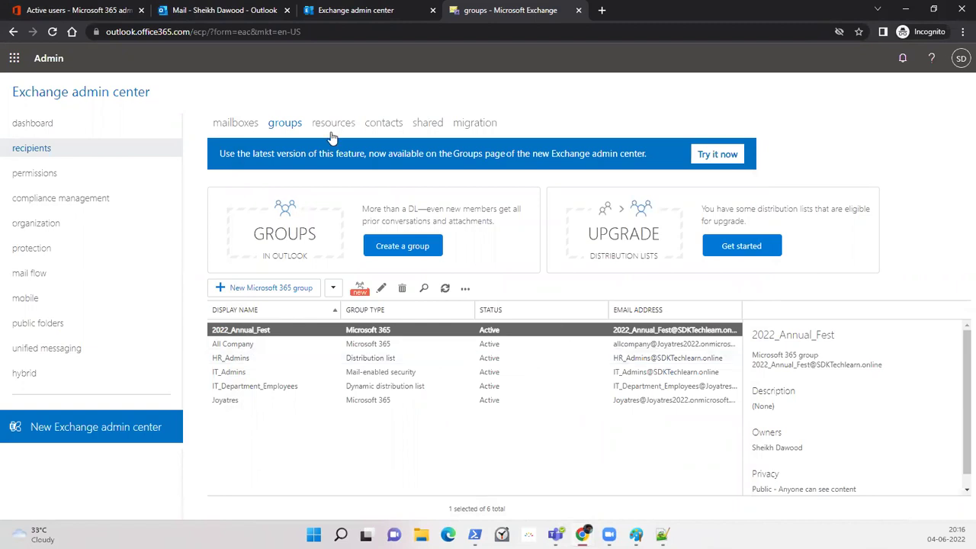
click(107, 12)
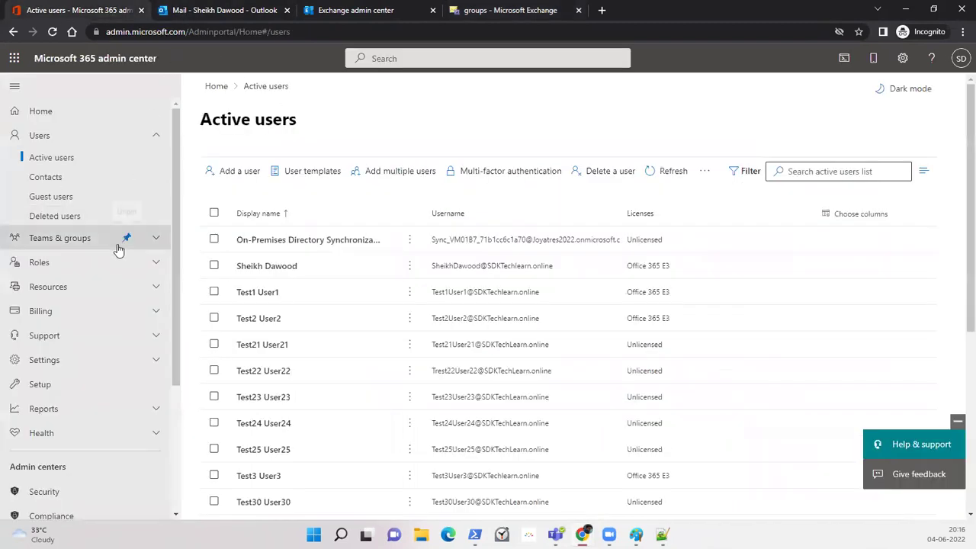
click(51, 31)
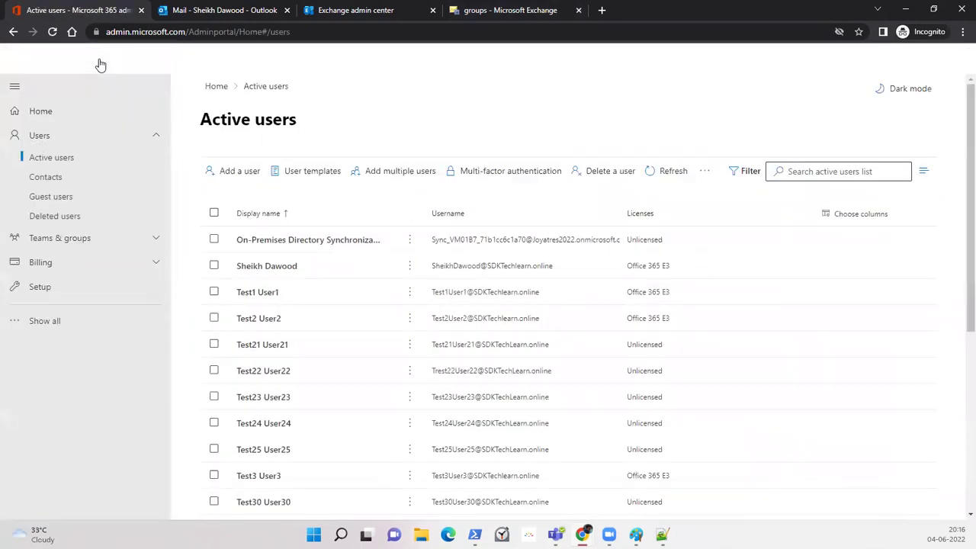
click(155, 240)
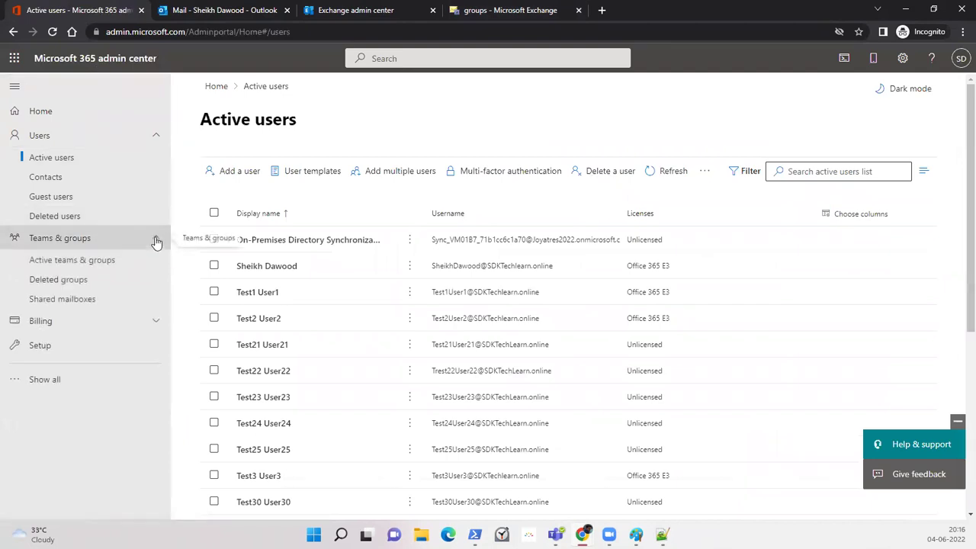
click(72, 383)
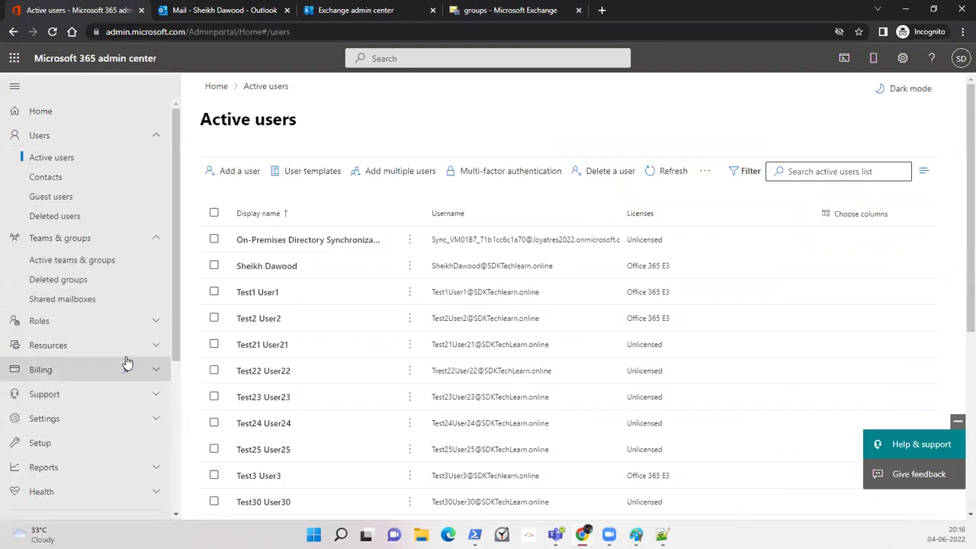
click(153, 327)
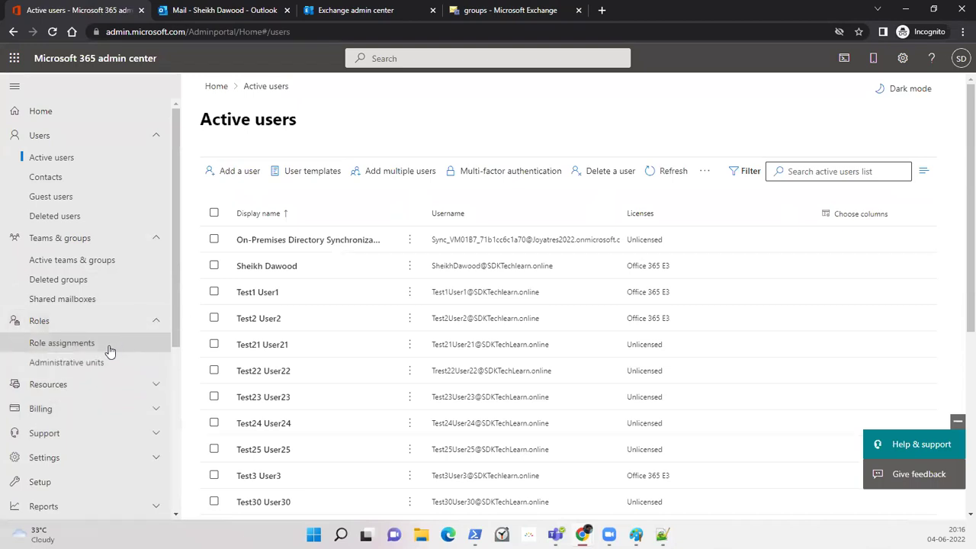
click(155, 383)
scroll(70, 337, down, 3)
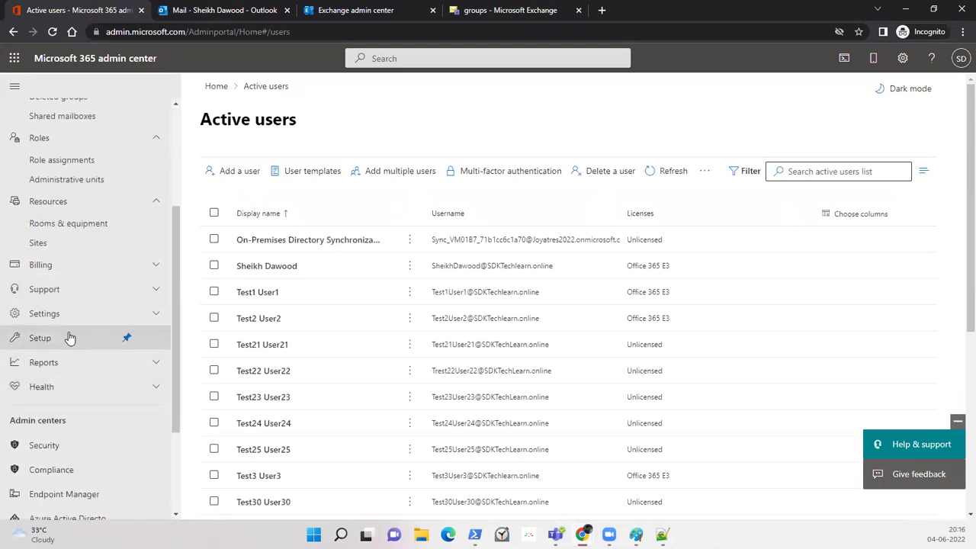
click(71, 246)
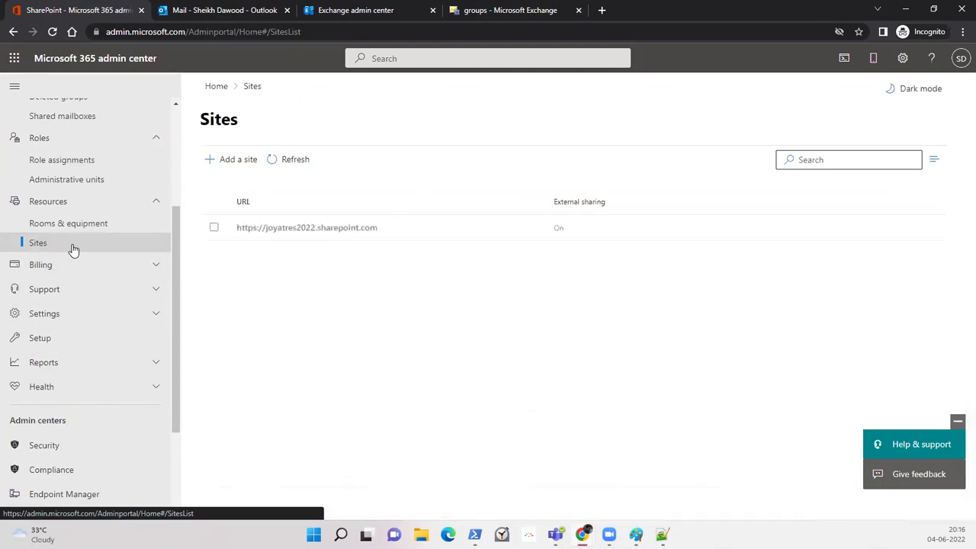
click(288, 162)
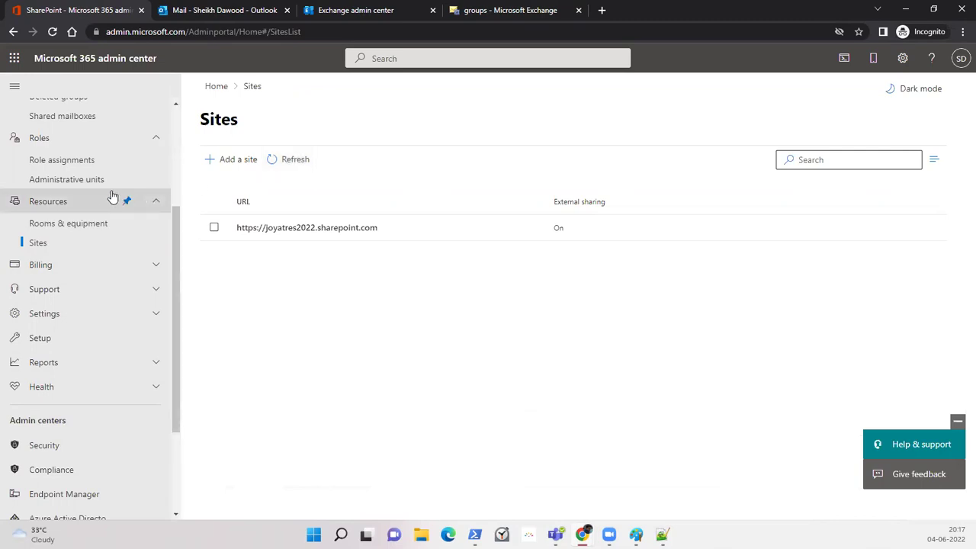
scroll(109, 196, up, 3)
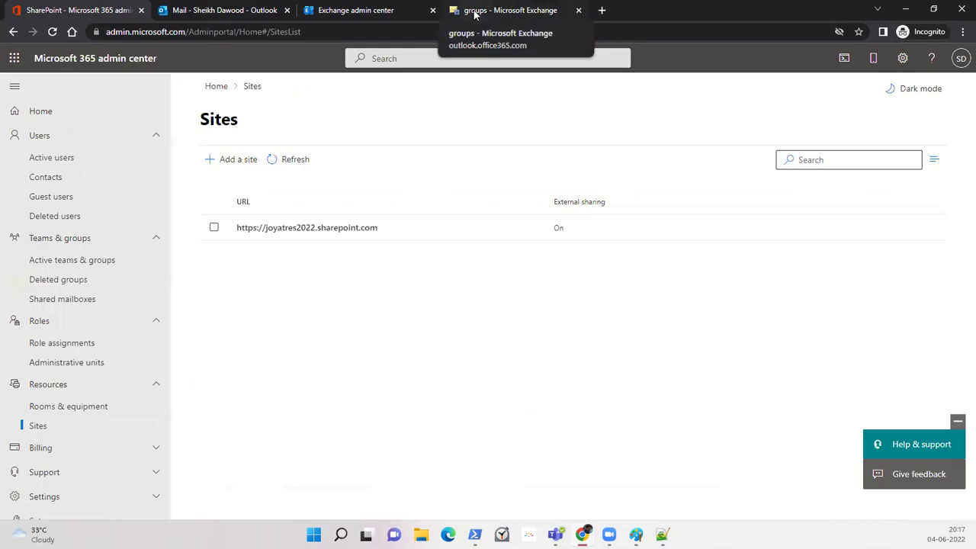
click(474, 15)
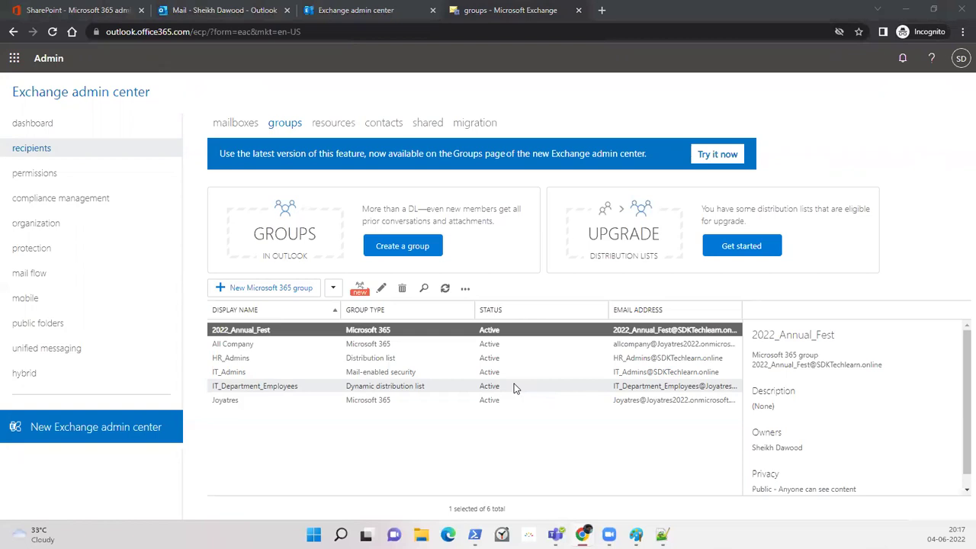
Add 'M365 Group - collaboration' with a dashed divider beneath it, then select lines 36–45
key(alt+Tab)
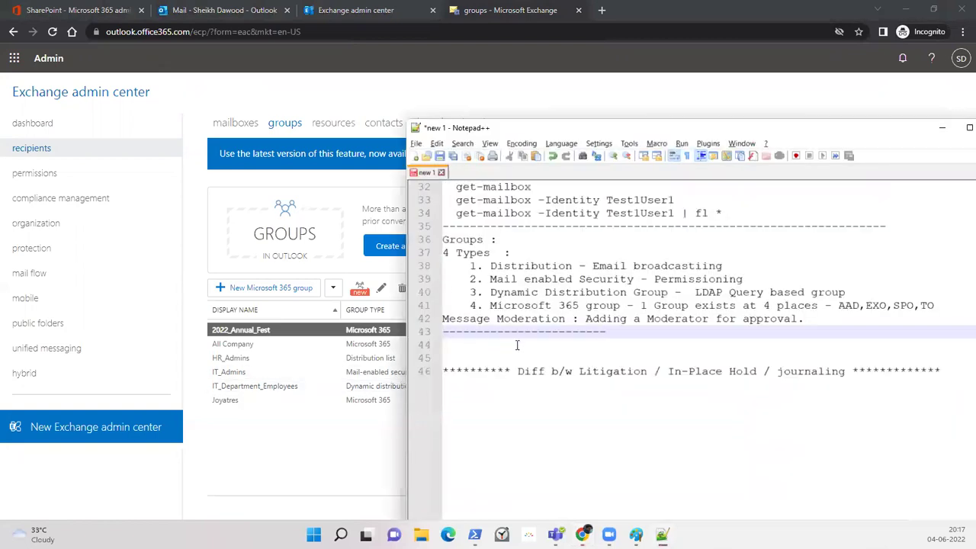
key(Return)
text(M3)
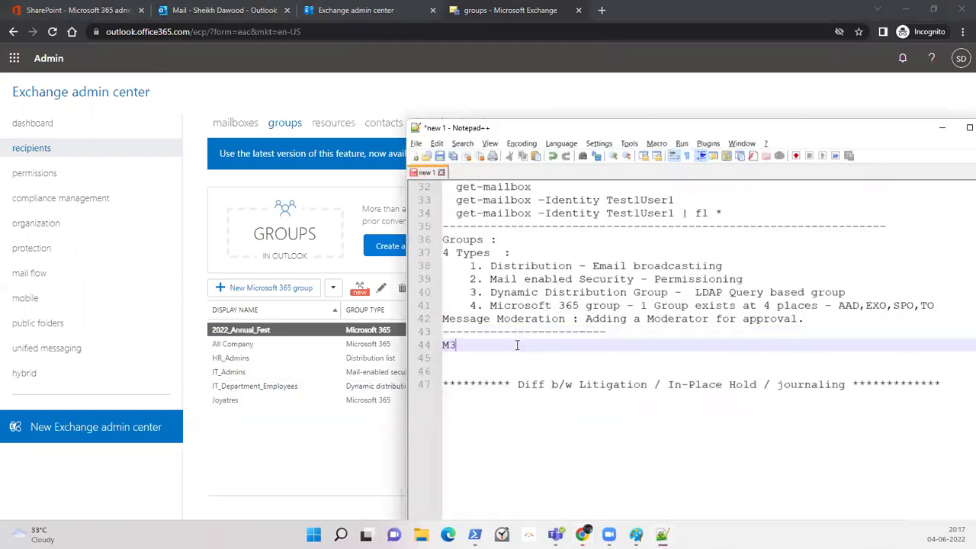
text(65 Group - collaboration)
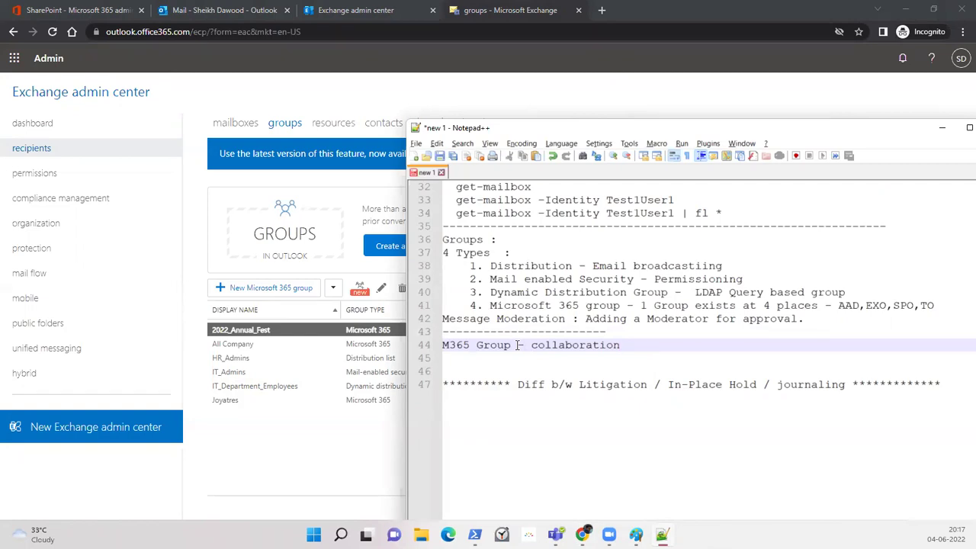
key(Return)
text(--------------------------)
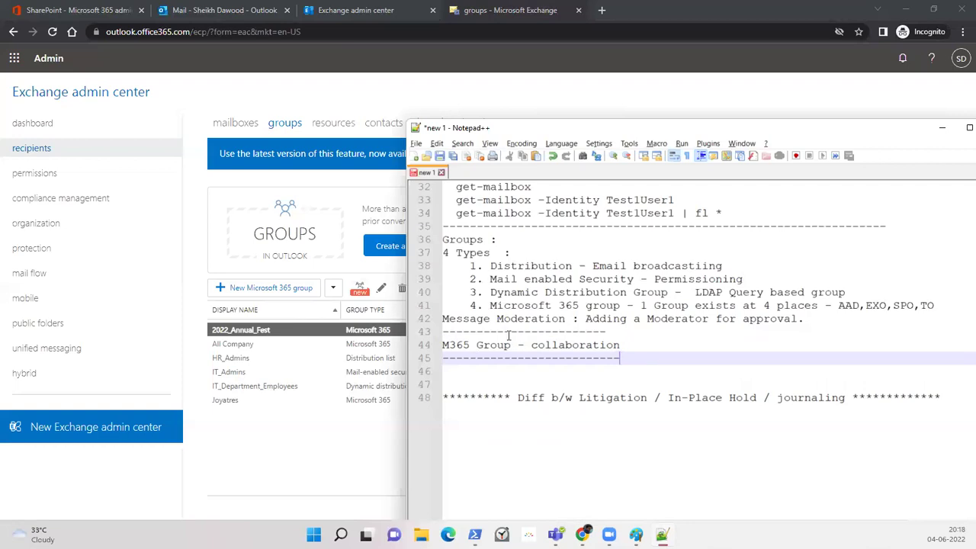
drag(632, 354, 443, 241)
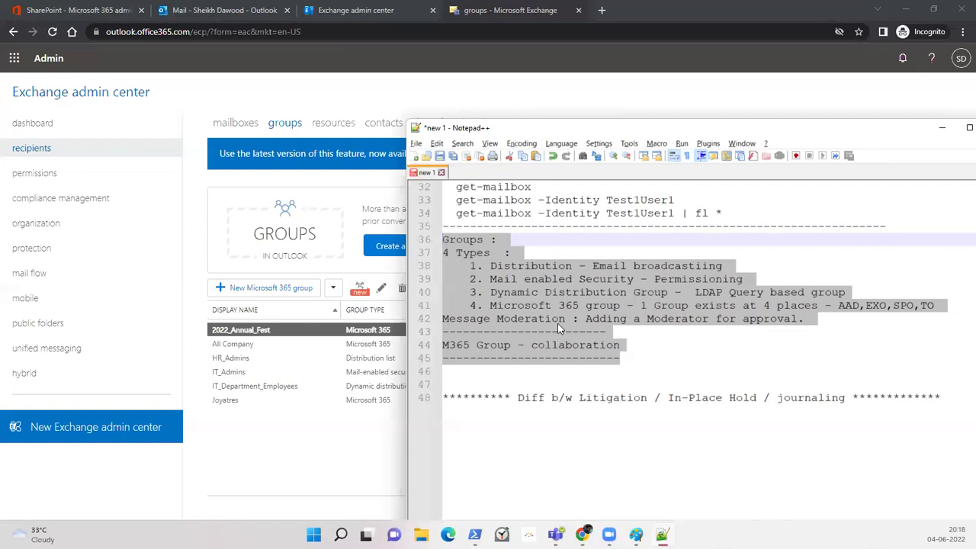
Append '/ Delegation' to line 39 so the note reads Permissioning / Delegation
scroll(668, 363, up, 4)
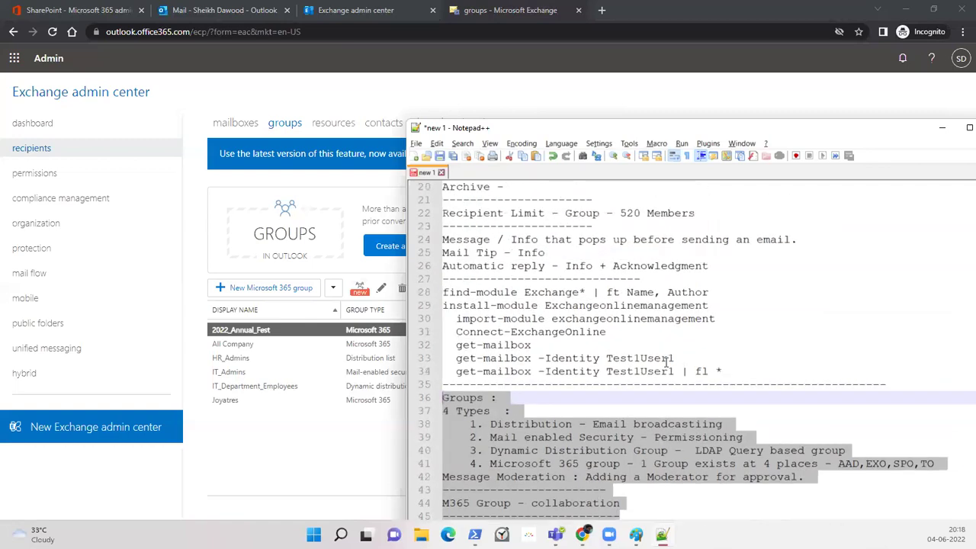
scroll(673, 359, down, 3)
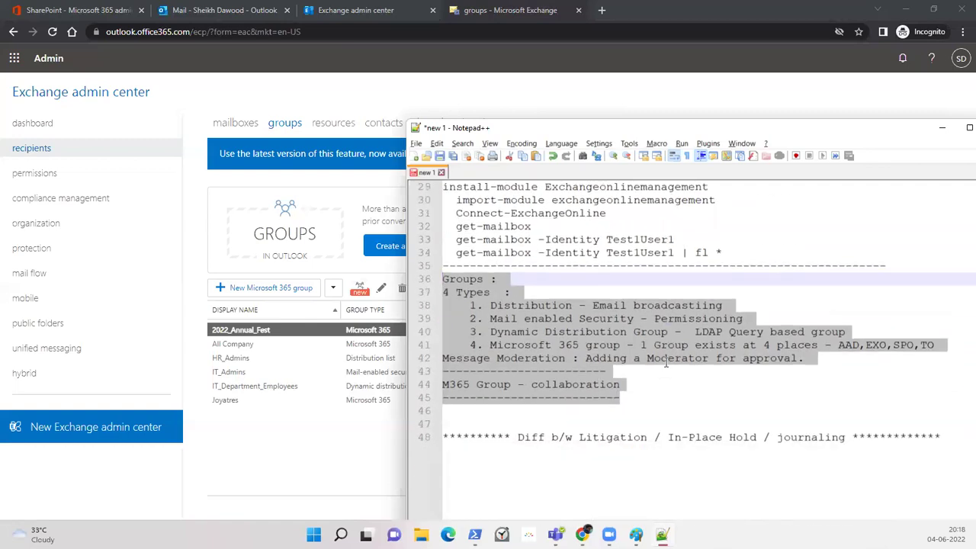
scroll(666, 363, down, 1)
click(758, 279)
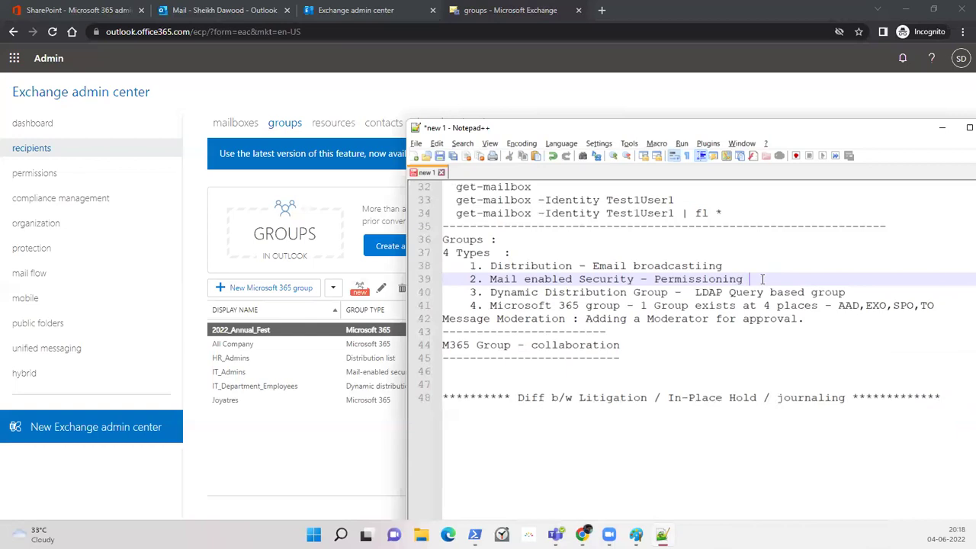
drag(751, 279, 479, 282)
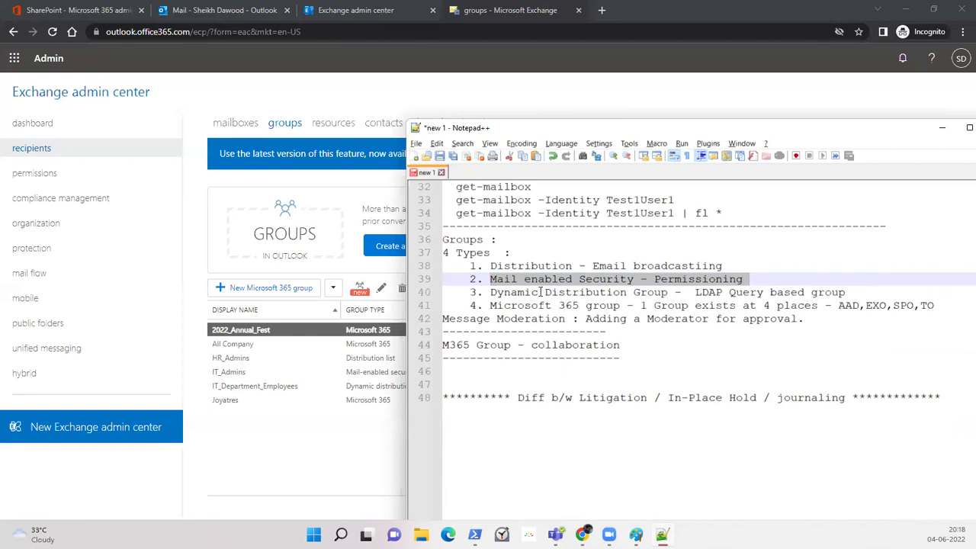
click(767, 282)
text(/ )
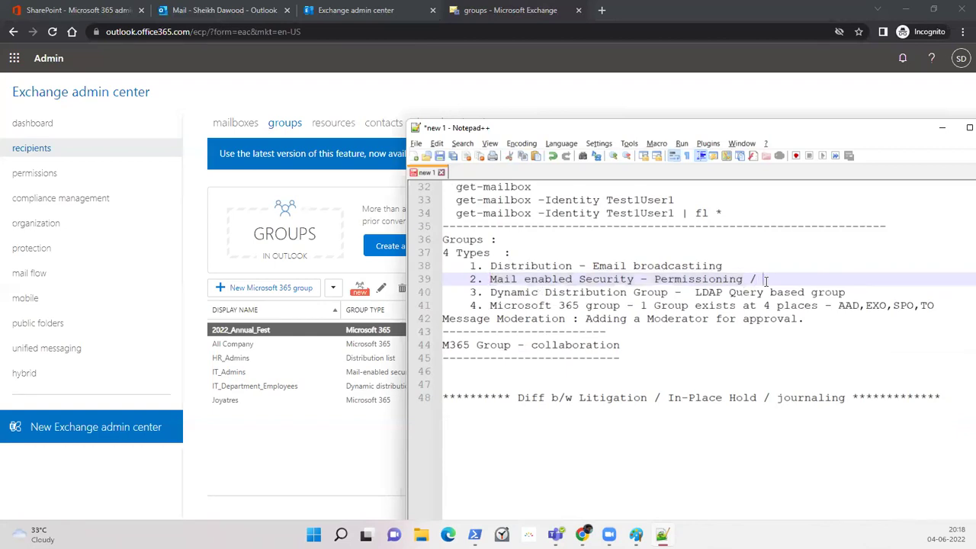
text(Delegation)
scroll(768, 302, down, 2)
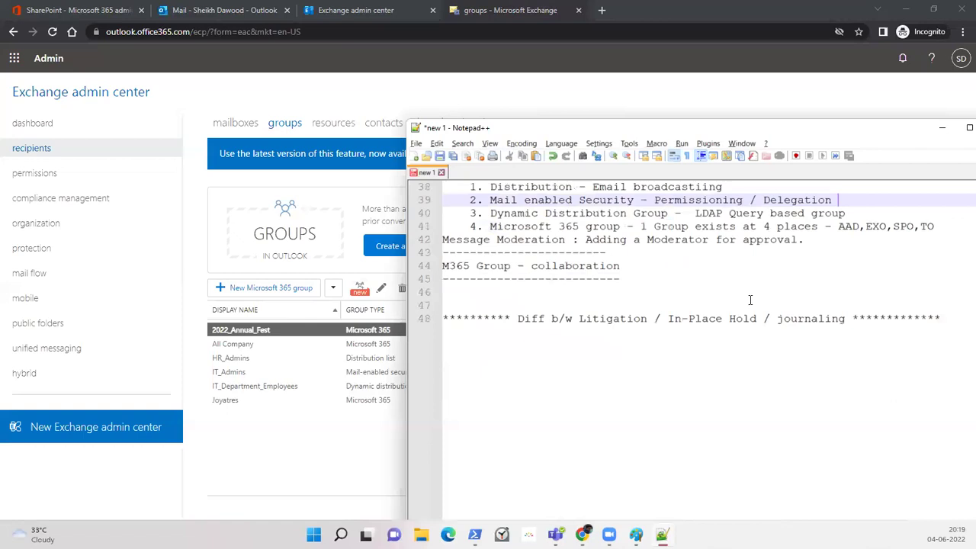
Open the recipients Resources list in Exchange admin center, then return to Notepad++
click(328, 471)
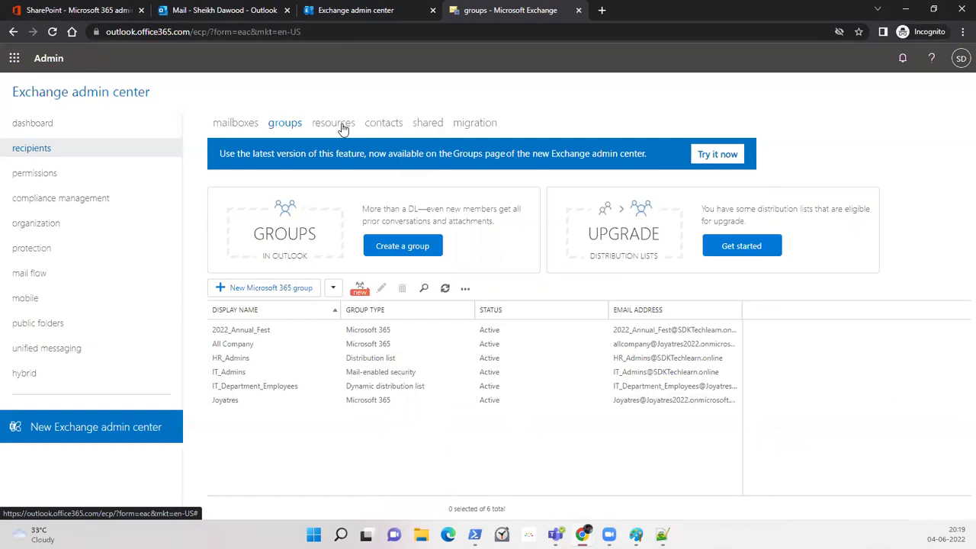
click(333, 123)
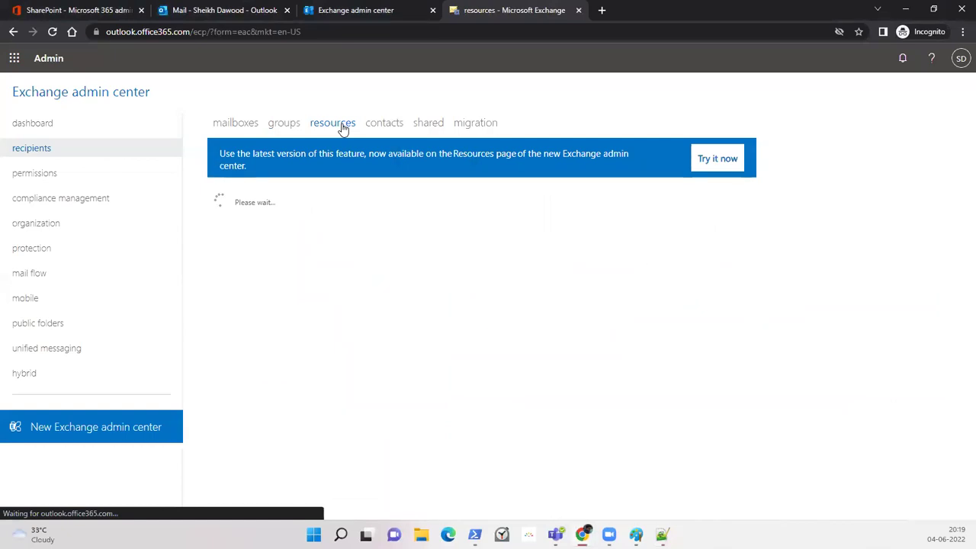
key(alt+Tab)
Write 'Resource Mailbox : Non-living thing.' on line 46 of the notes
click(488, 292)
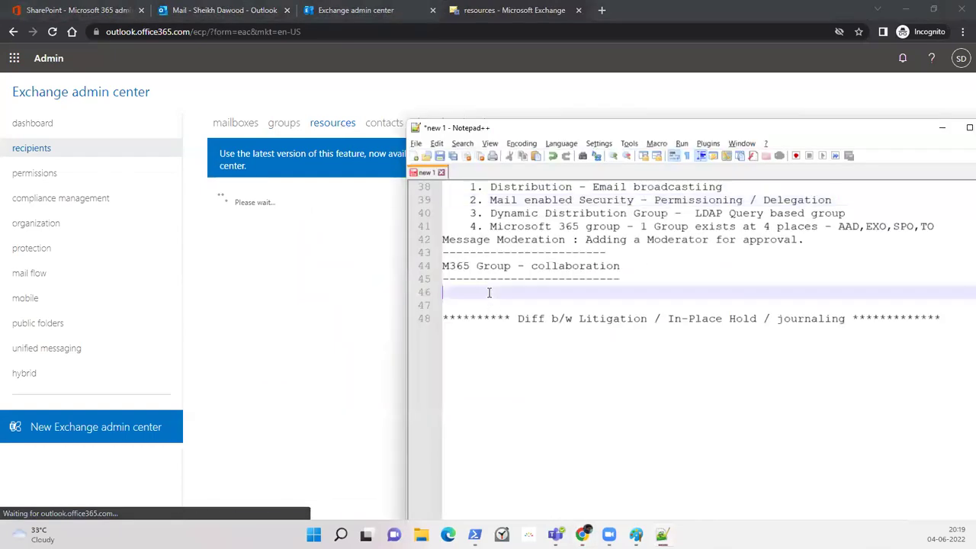
text(Non-L)
key(BackSpace)
key(BackSpace)
key(BackSpace)
key(BackSpace)
key(BackSpace)
text(Resource Mailbox)
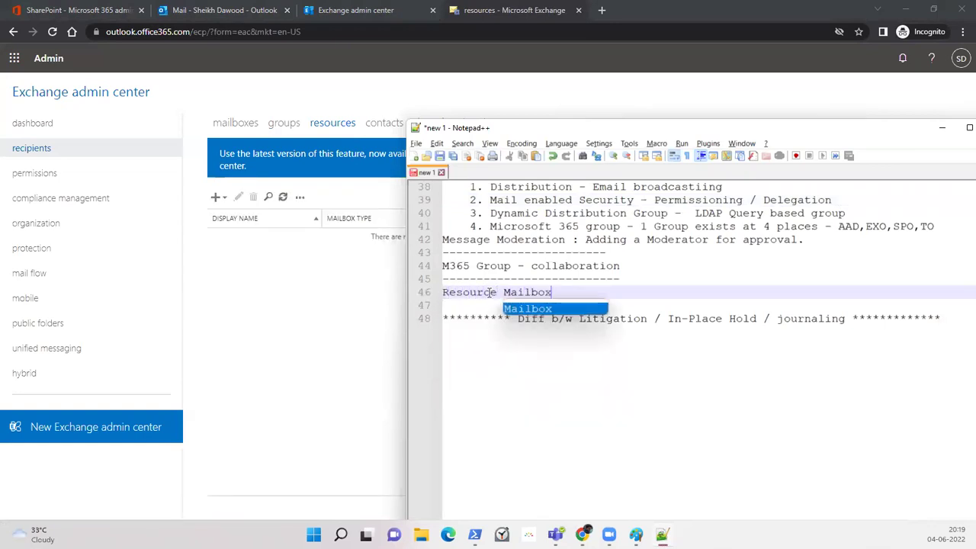
text( :)
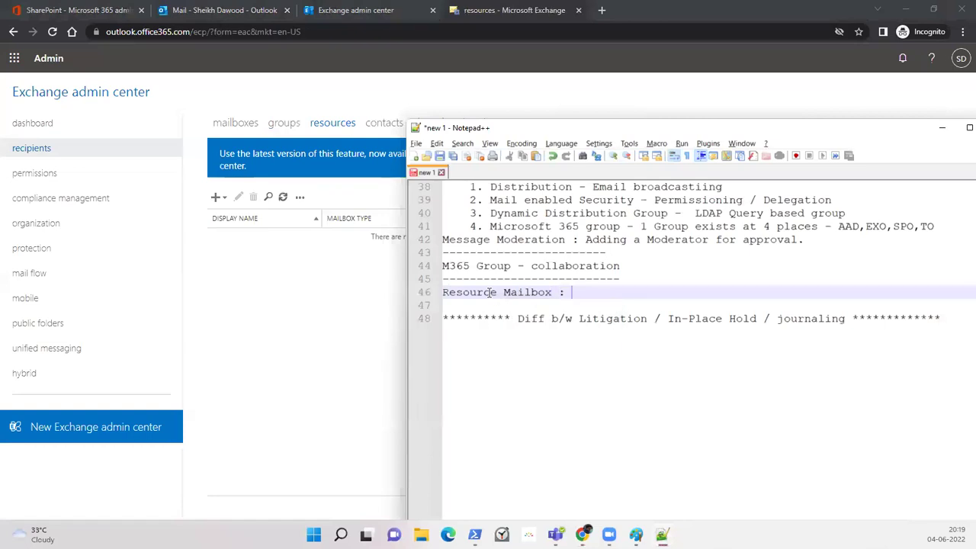
key(Return)
key(Return)
key(Return)
key(Return)
key(Up)
key(Up)
key(Up)
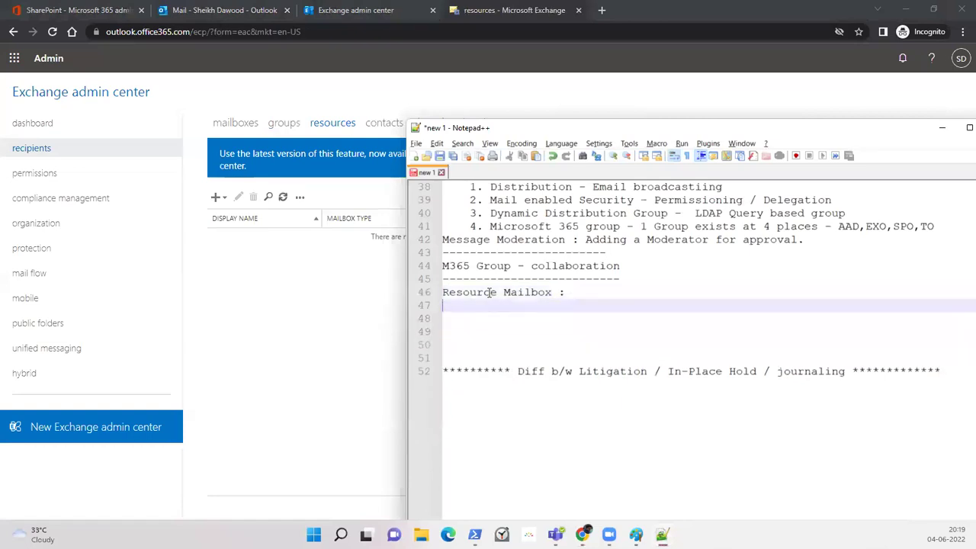
key(Up)
key(End)
text(Non-living thing.)
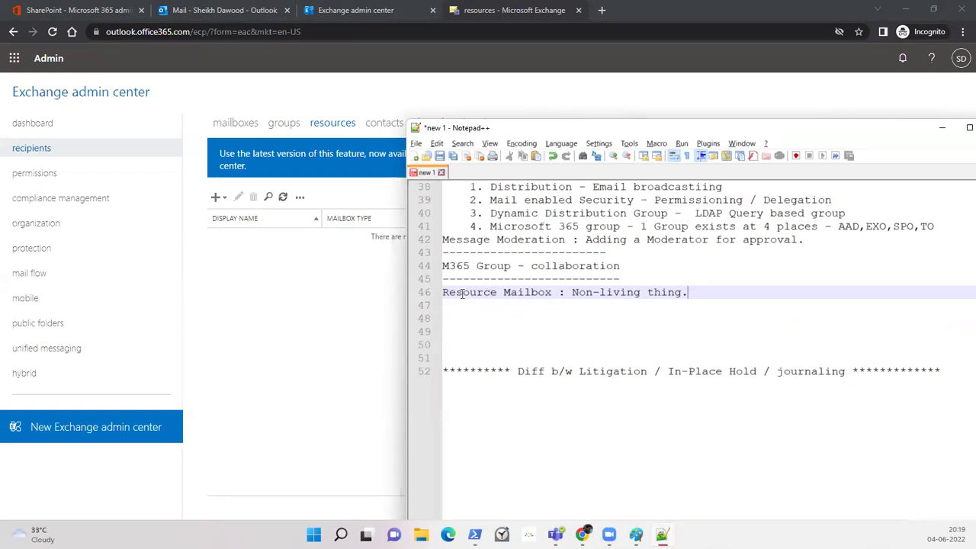
Add the line 'Conf Room - Automatic Calendar Management' below it
key(Return)
text(Room -)
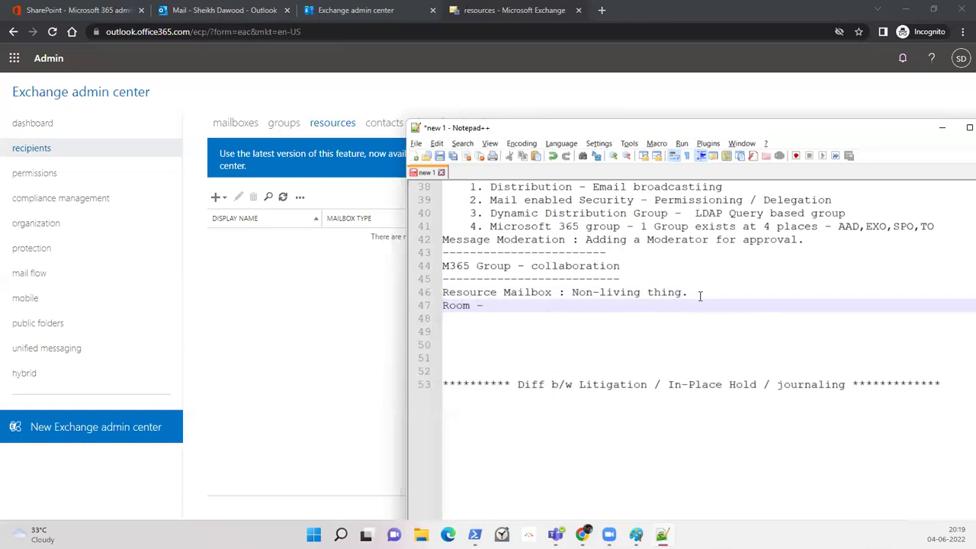
key(Home)
text(Conf)
scroll(544, 306, up, 1)
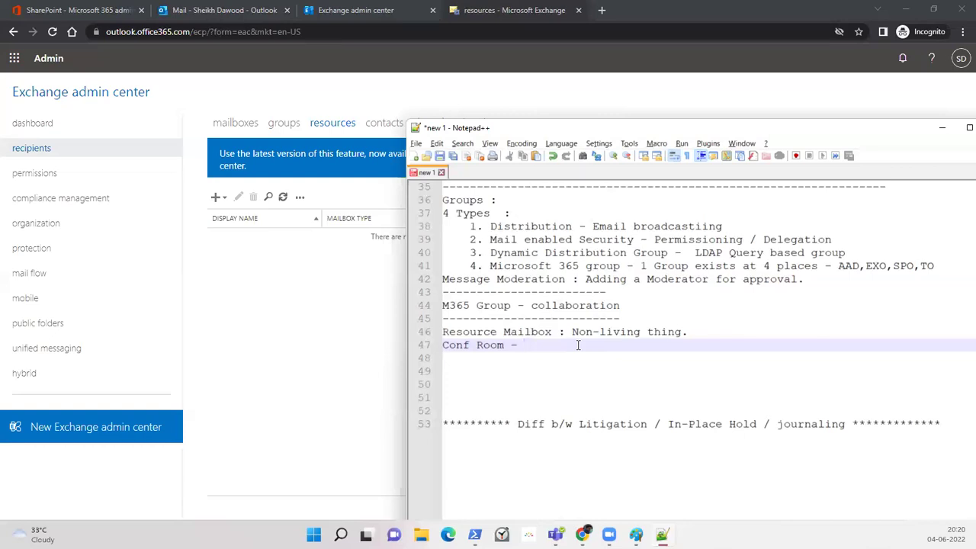
text(Automat)
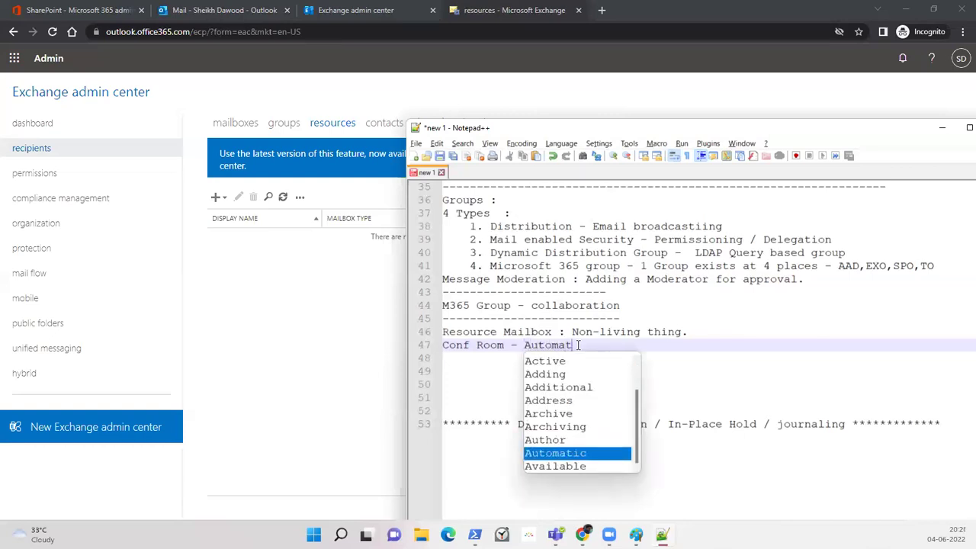
text(ic Calen)
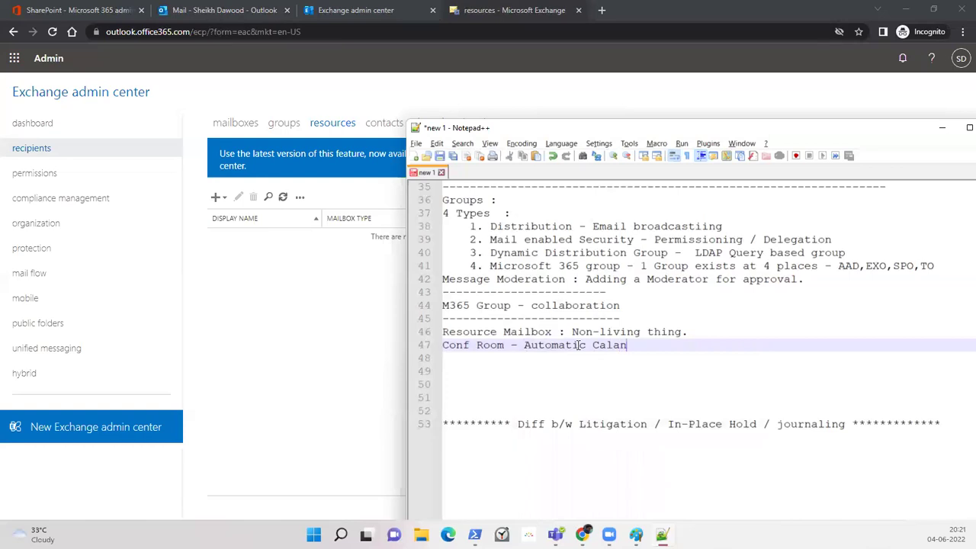
text(dar Management)
click(344, 279)
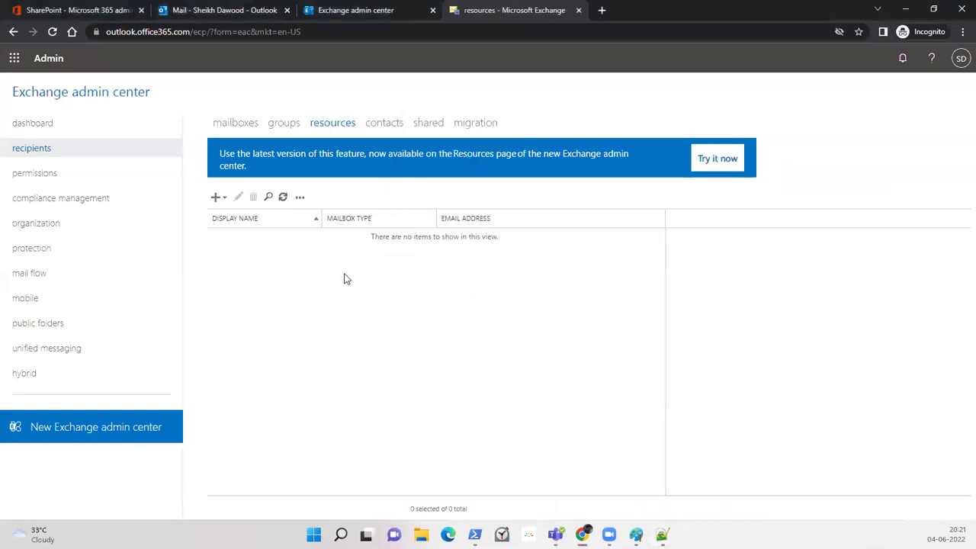
Start a new room mailbox named Mercury with email address Mercury
click(218, 196)
click(232, 218)
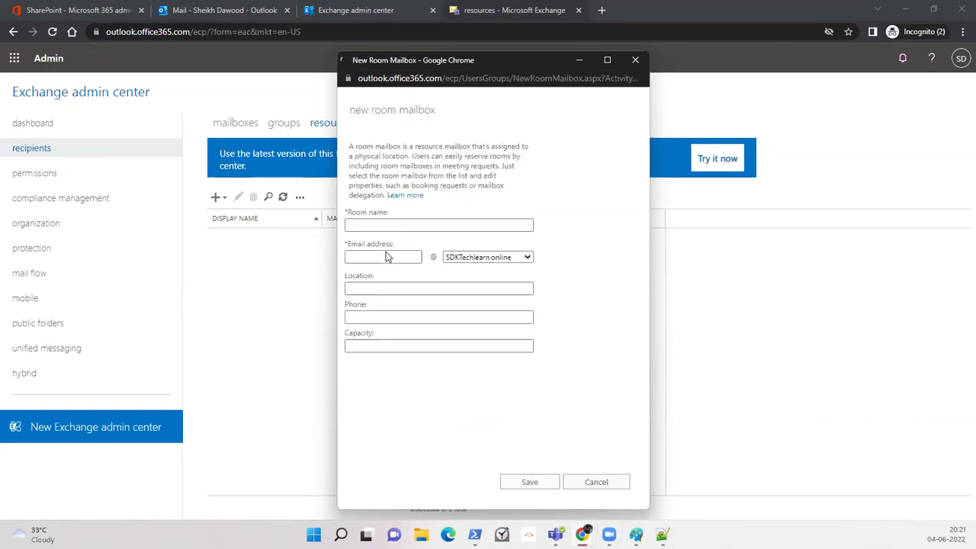
text(Mer)
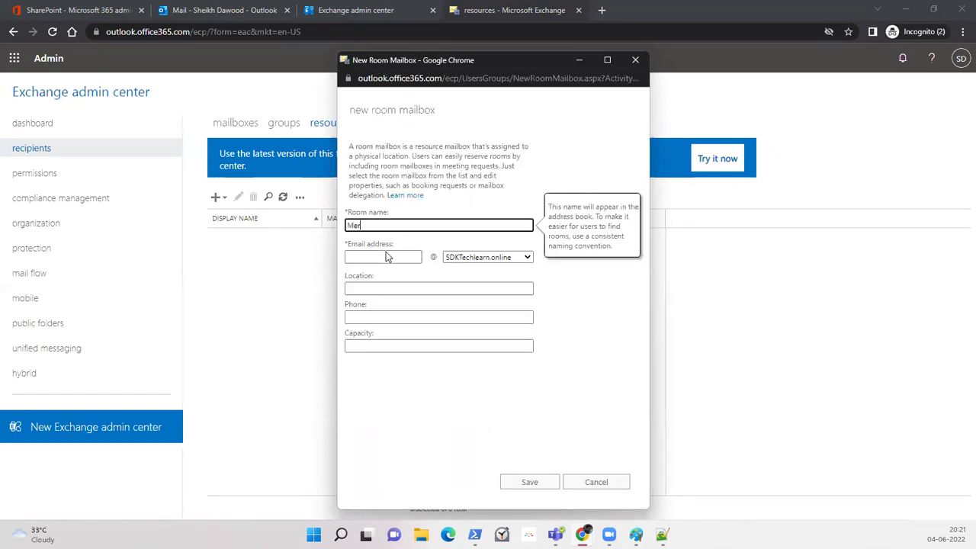
text(cury)
click(385, 256)
text(Mercu)
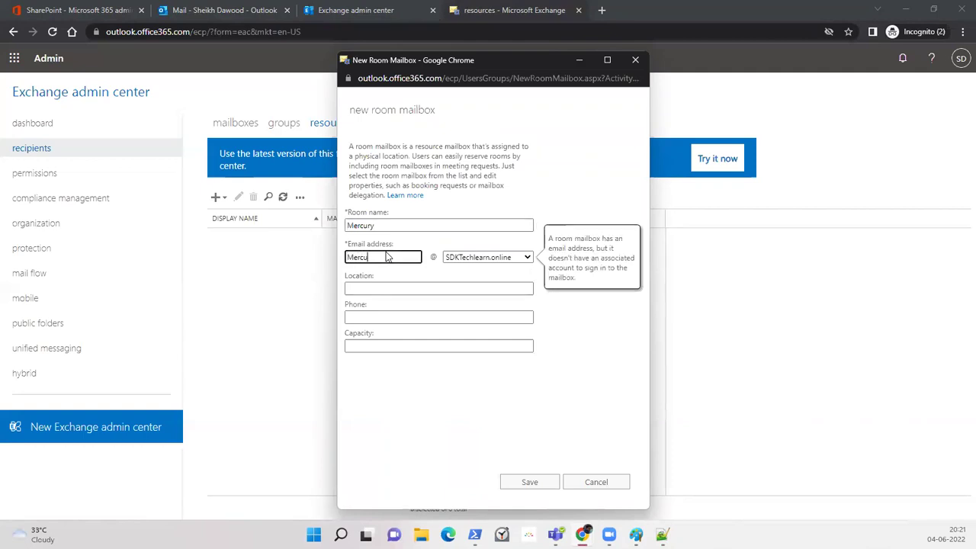
text(ry)
Set location 12th Floor, a phone number and capacity 25, then save the mailbox
click(409, 289)
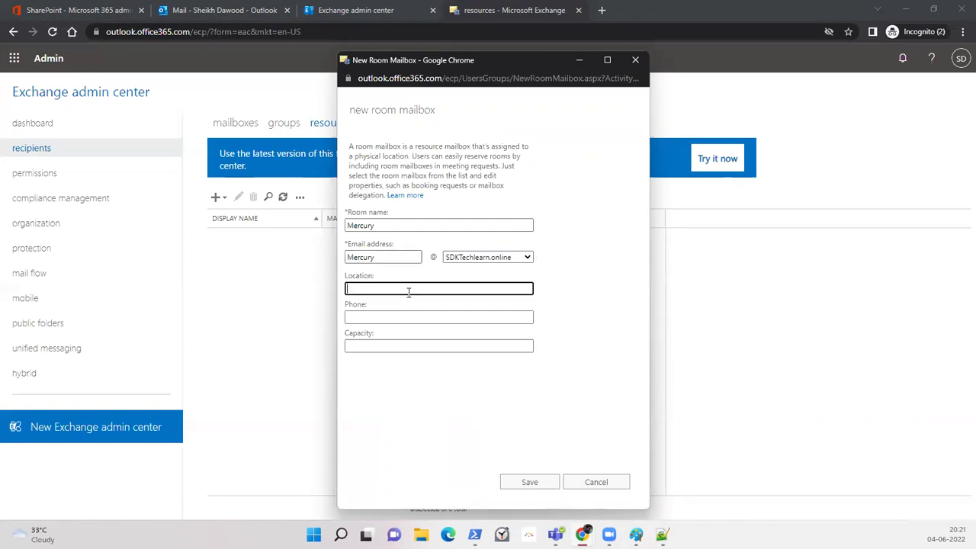
text(12th Floor)
key(BackSpace)
key(BackSpace)
key(BackSpace)
key(BackSpace)
key(BackSpace)
text(Floor)
click(409, 315)
text(123654)
click(401, 345)
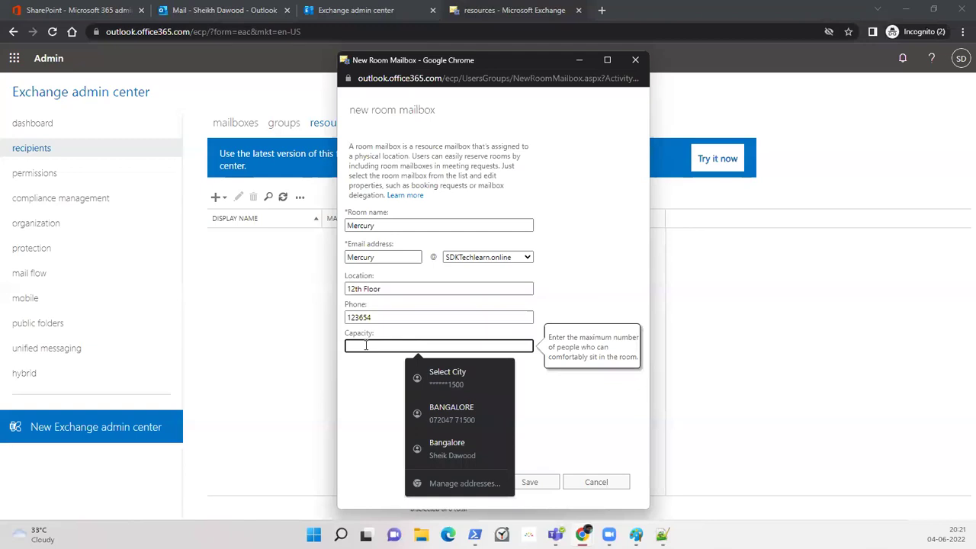
text(25)
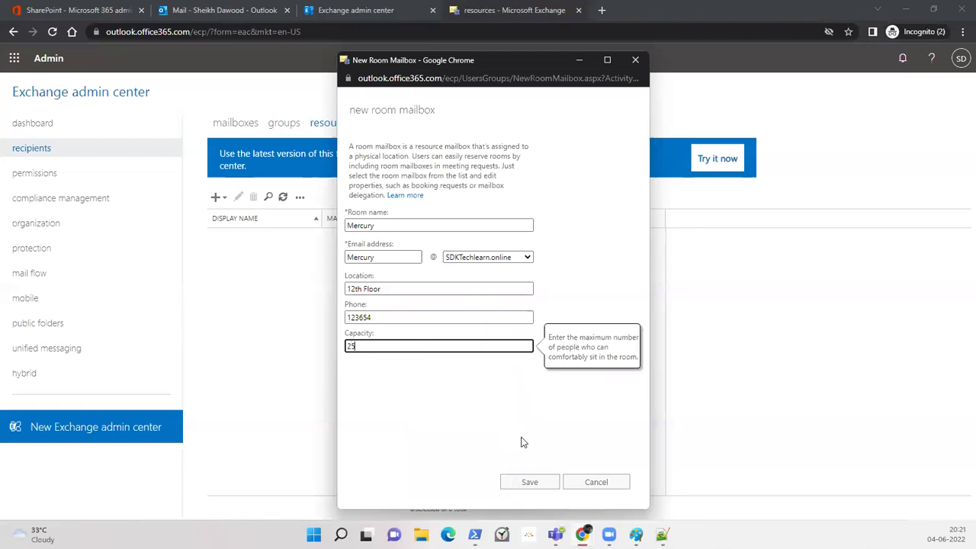
click(528, 482)
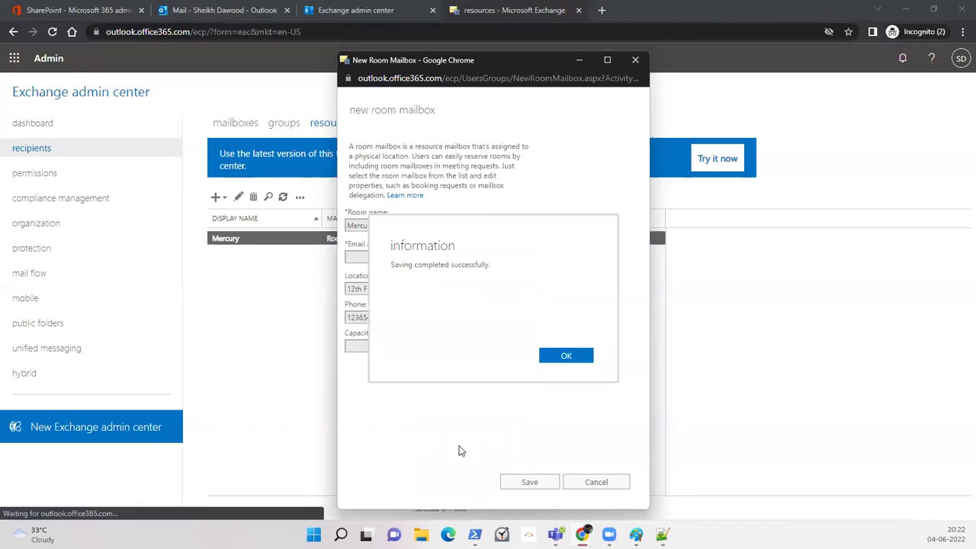
Dismiss the save confirmation and open Mercury's Edit Room Mailbox window
click(561, 359)
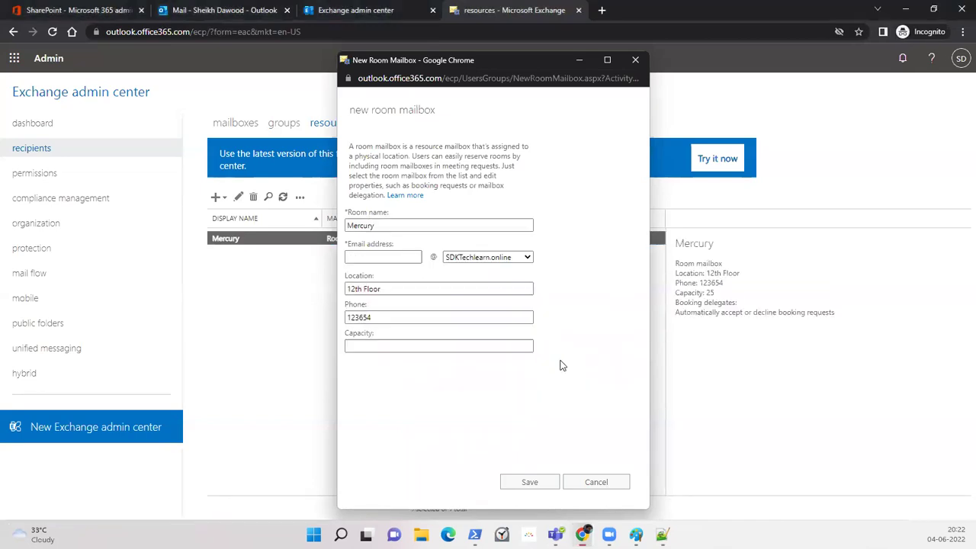
drag(676, 314, 835, 313)
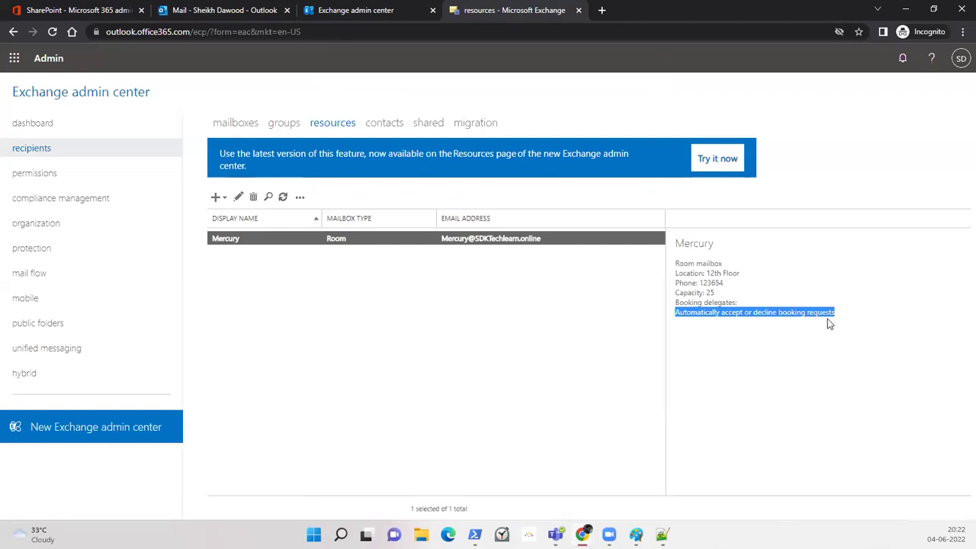
click(714, 309)
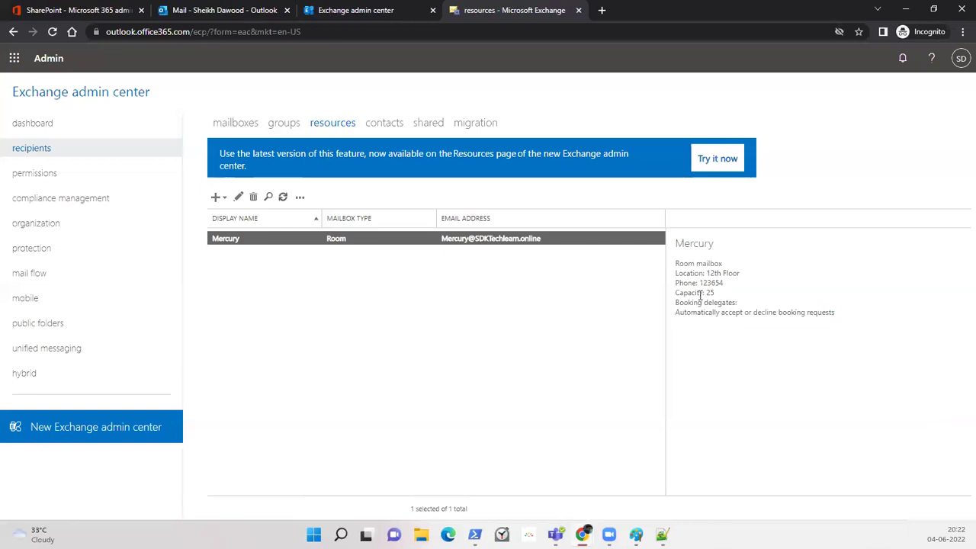
double_click(245, 239)
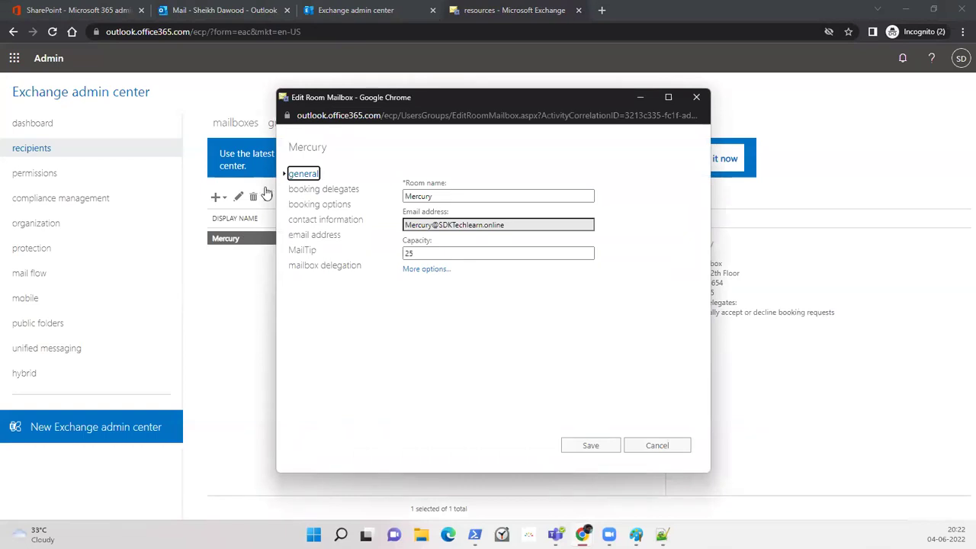
Require Mercury's booking requests to be accepted or declined by the admin as delegate, and save
click(323, 191)
mouse_move(409, 214)
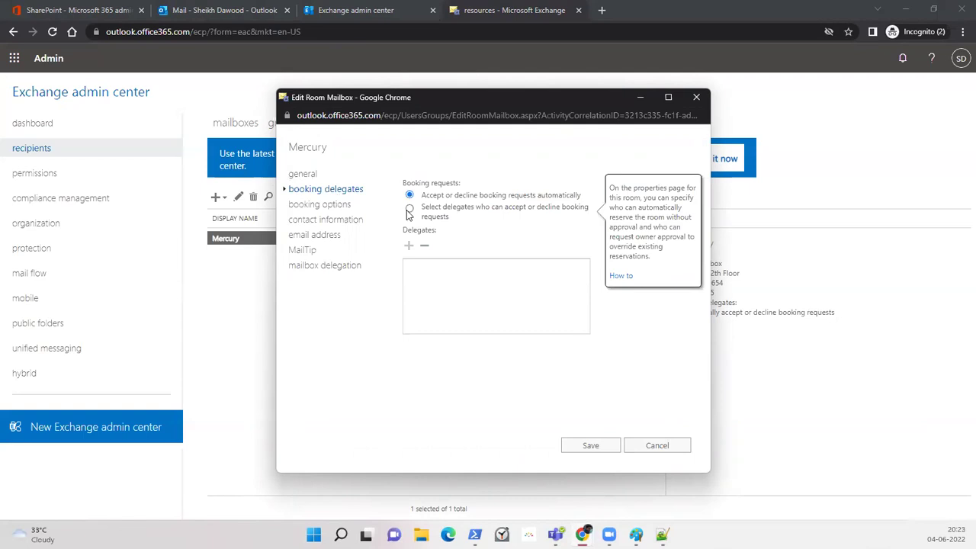
click(409, 210)
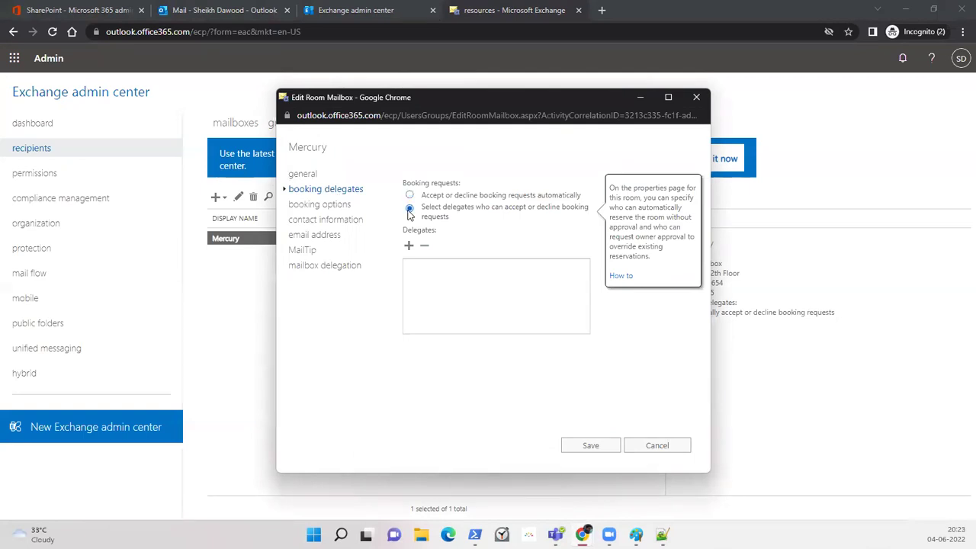
click(408, 247)
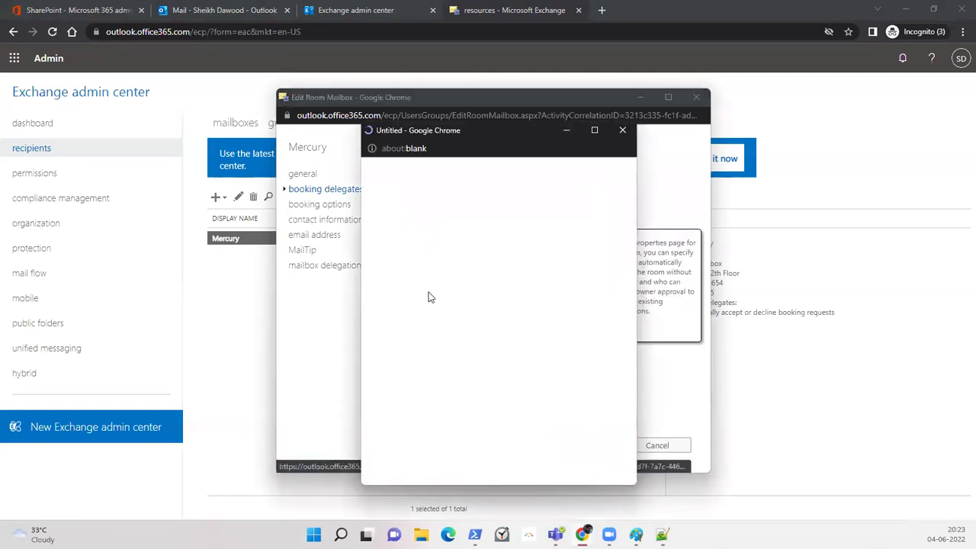
click(410, 429)
click(515, 456)
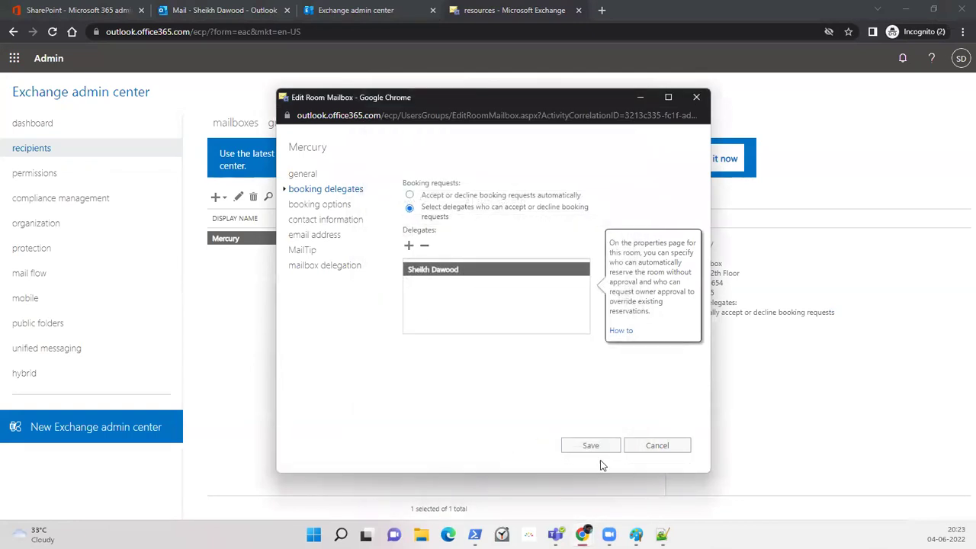
click(599, 450)
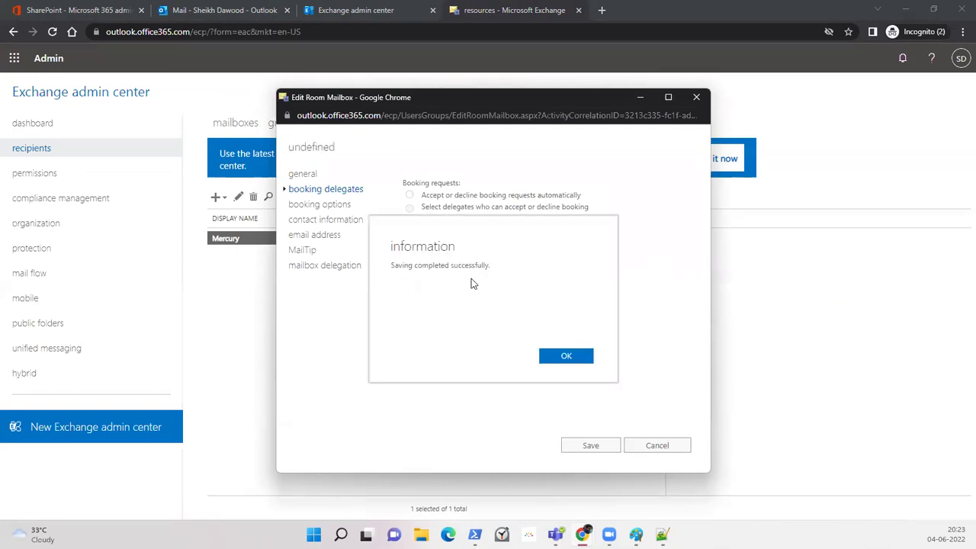
click(554, 368)
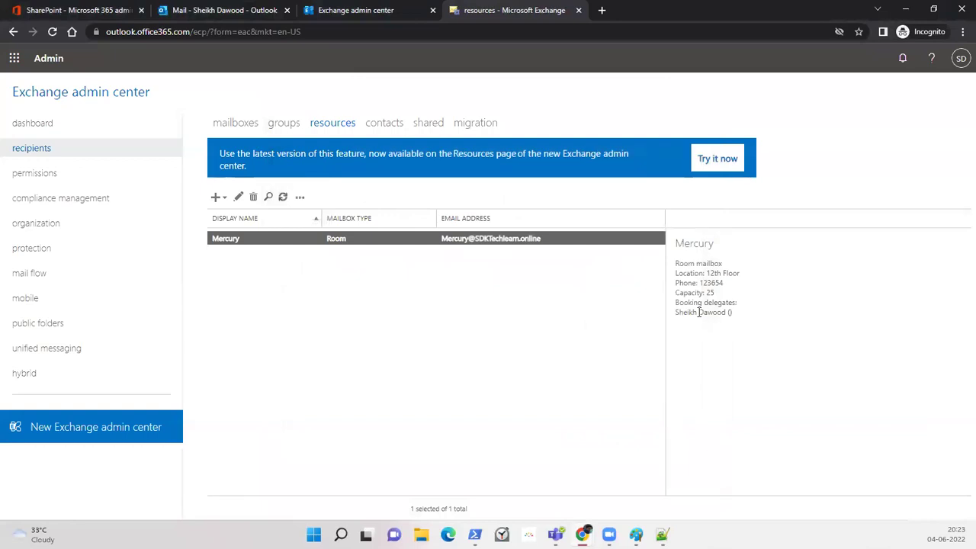
Open Mercury's booking options, allow repeating and out-of-hours meetings, and select the 180-day lead time
drag(738, 314, 676, 316)
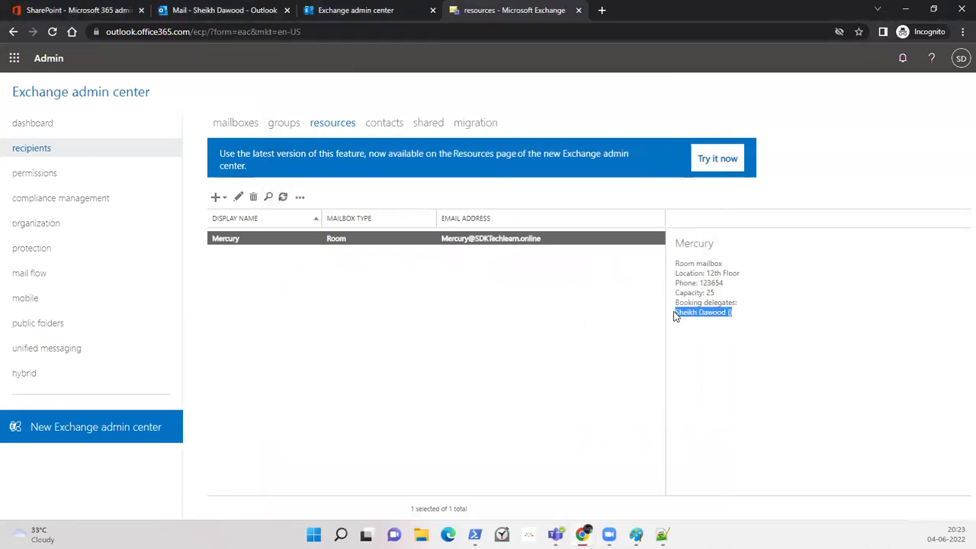
double_click(261, 240)
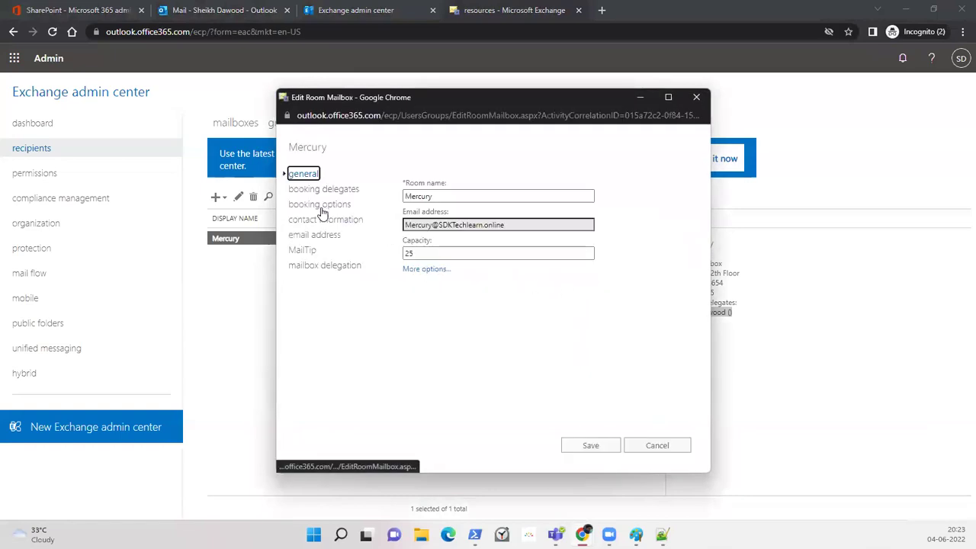
click(321, 204)
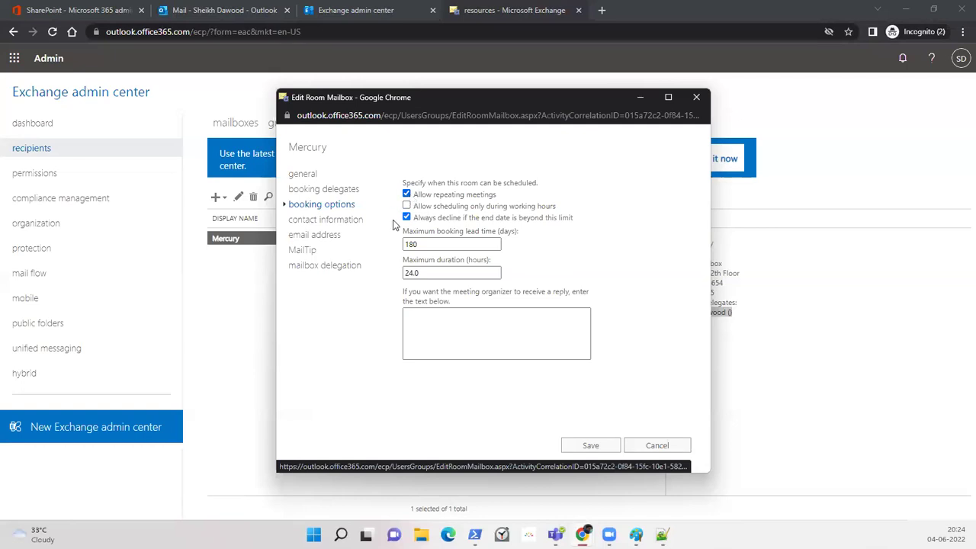
click(406, 206)
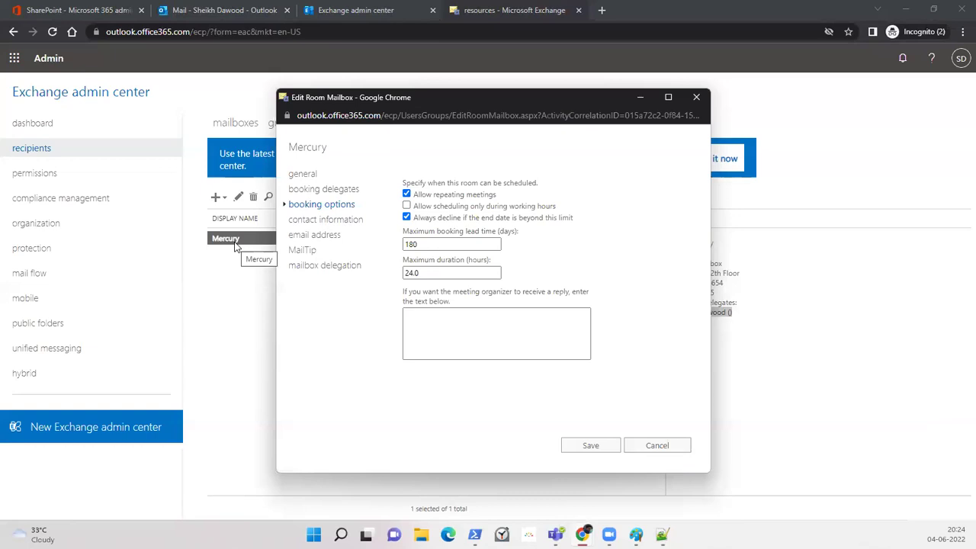
click(407, 195)
click(407, 195)
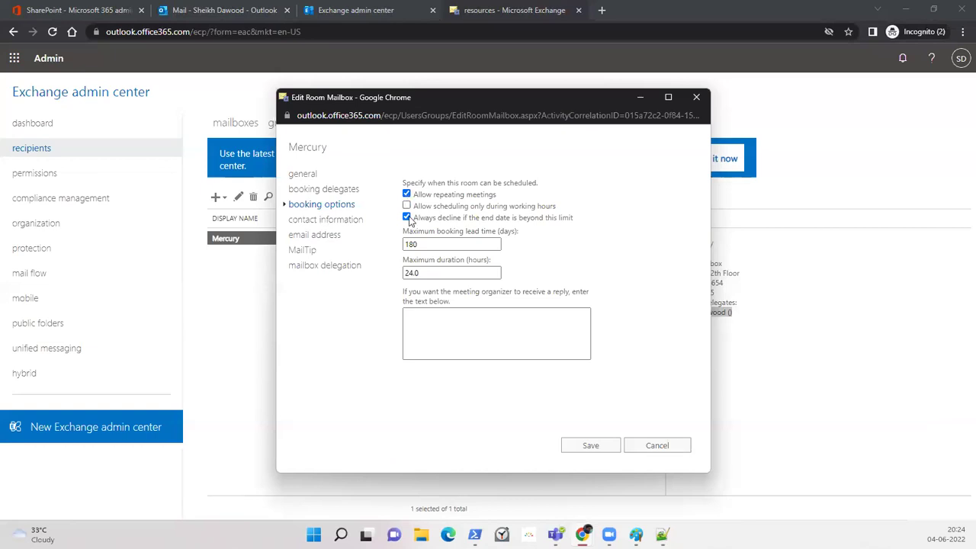
click(412, 245)
double_click(412, 245)
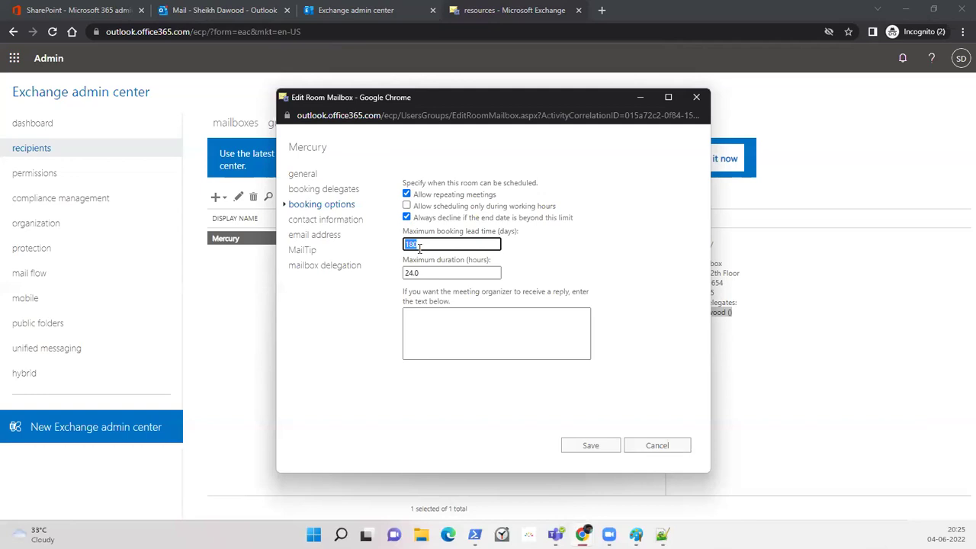
Move through the Mercury room's settings to its empty MailTip box
drag(447, 273, 390, 274)
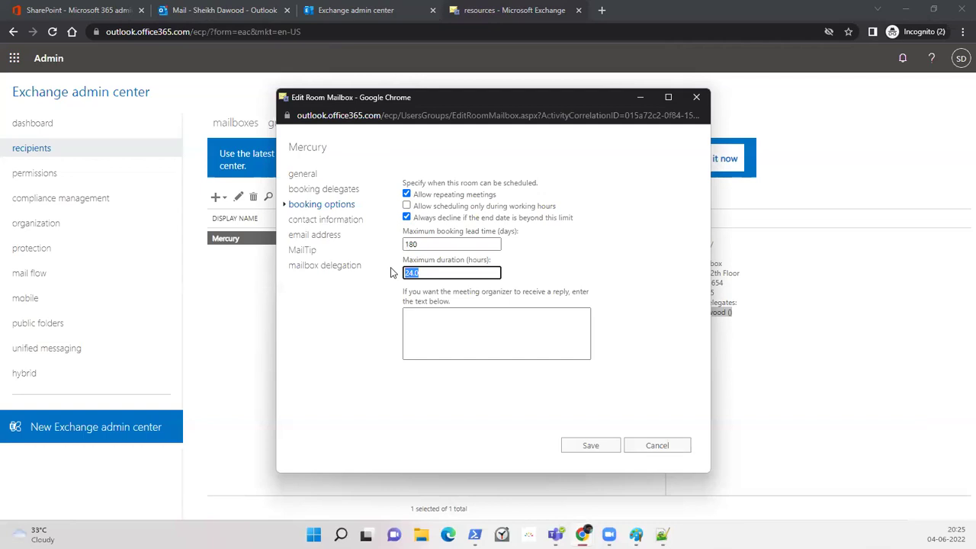
click(330, 220)
click(327, 236)
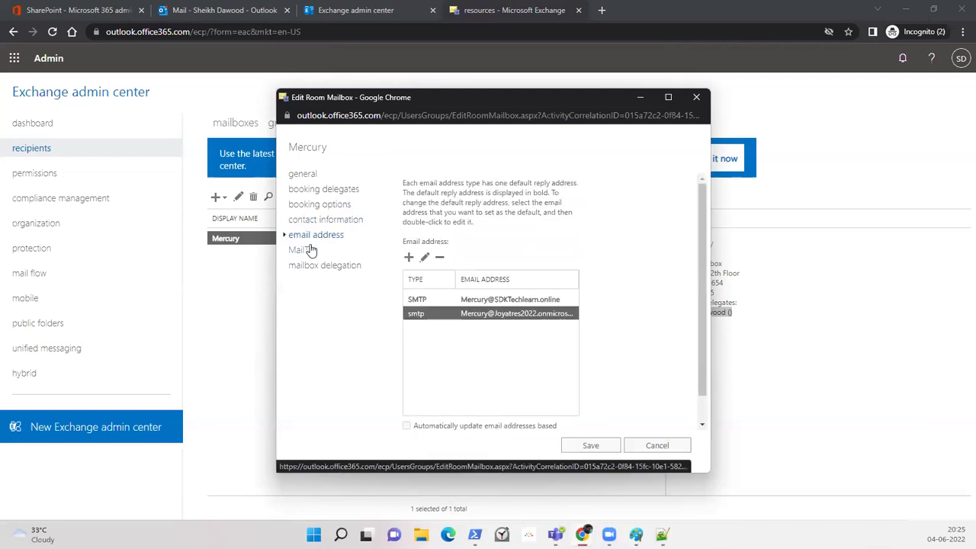
click(305, 250)
click(452, 232)
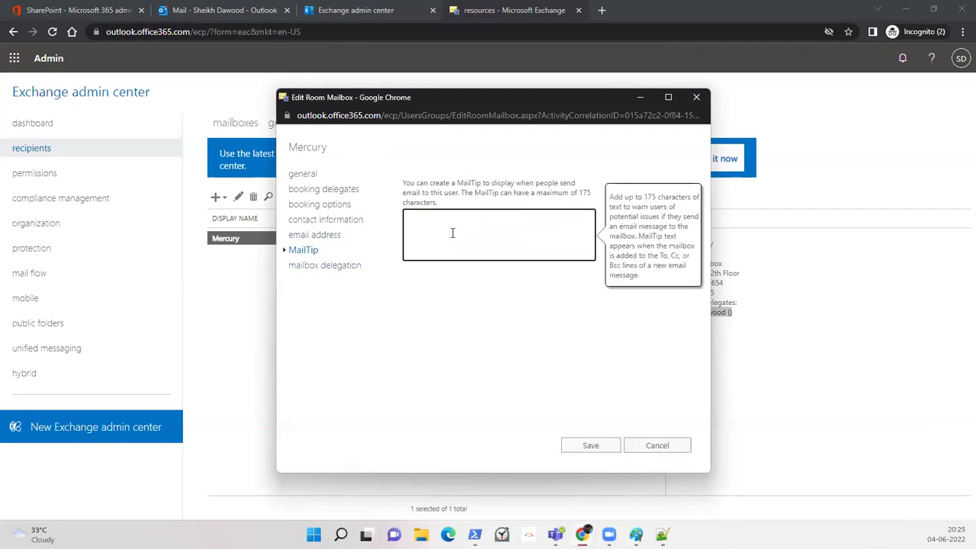
Write a MailTip saying the room has VC and 25 person seating capacity
text(this Room has a Cap)
key(BackSpace)
key(BackSpace)
key(BackSpace)
text(VC and 25 persn)
key(BackSpace)
text(on seatinng)
key(BackSpace)
key(BackSpace)
key(BackSpace)
key(BackSpace)
key(BackSpace)
text(ting capaciy)
key(Home)
key(Delete)
text(T)
Review the room's mailbox delegation and save the room mailbox changes
click(332, 269)
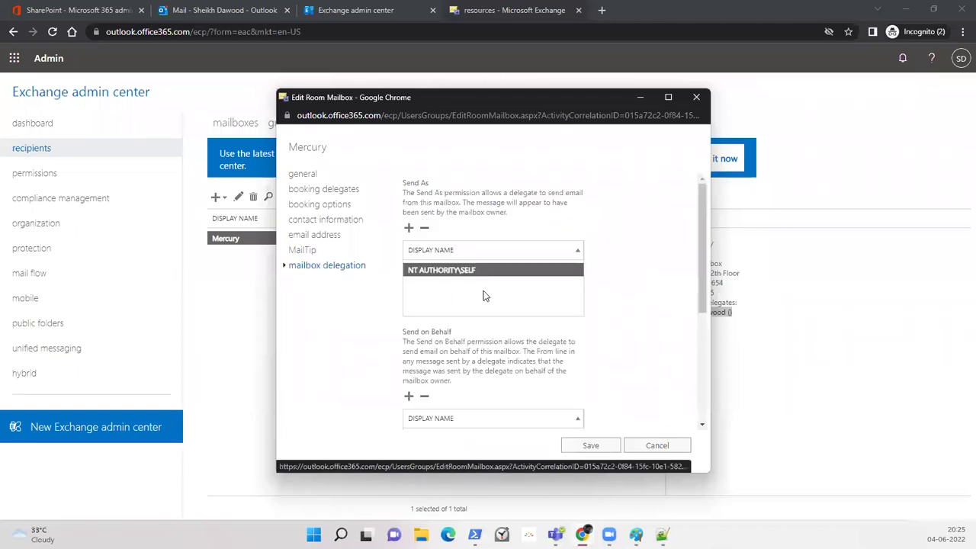
scroll(483, 293, down, 2)
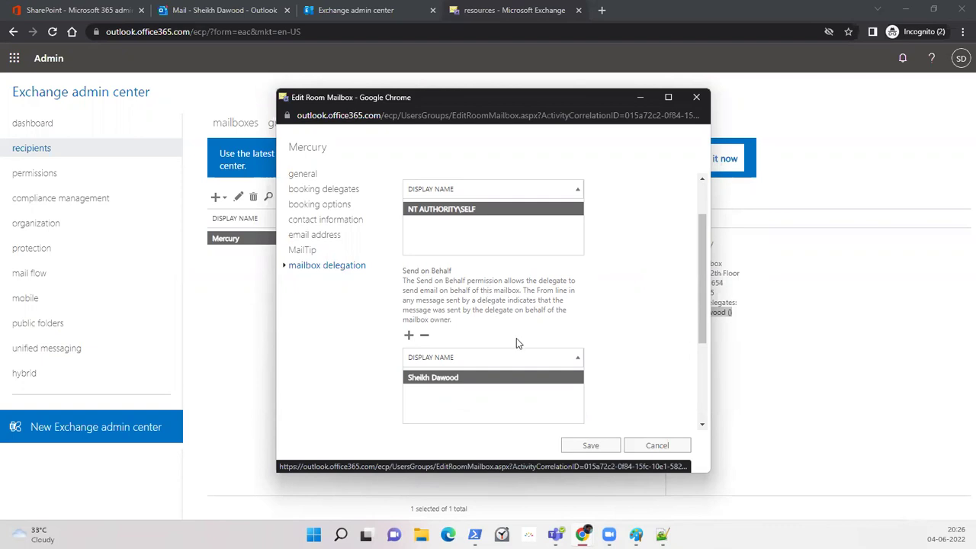
click(594, 447)
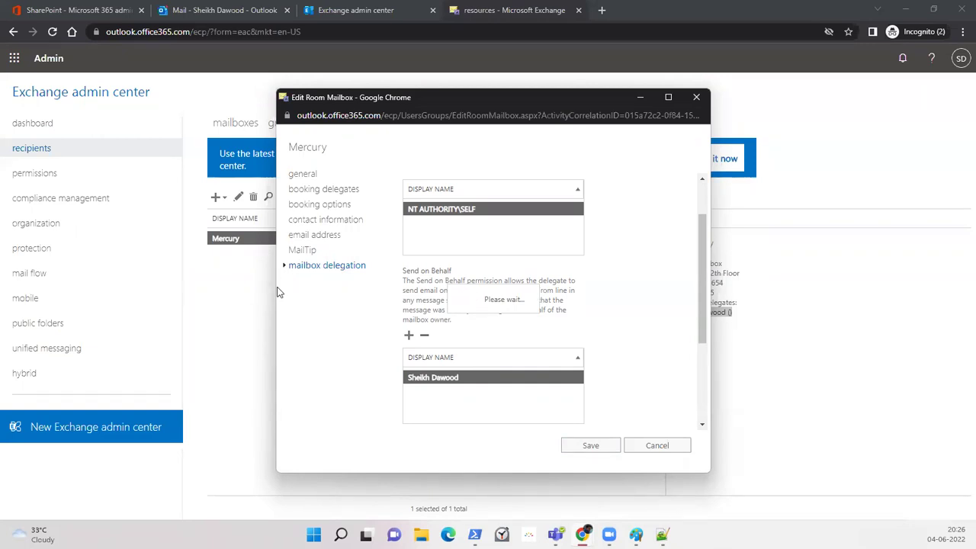
Add an 'Equipement Mailbox -' line under the Conf Room note, then minimise Notepad++
click(661, 534)
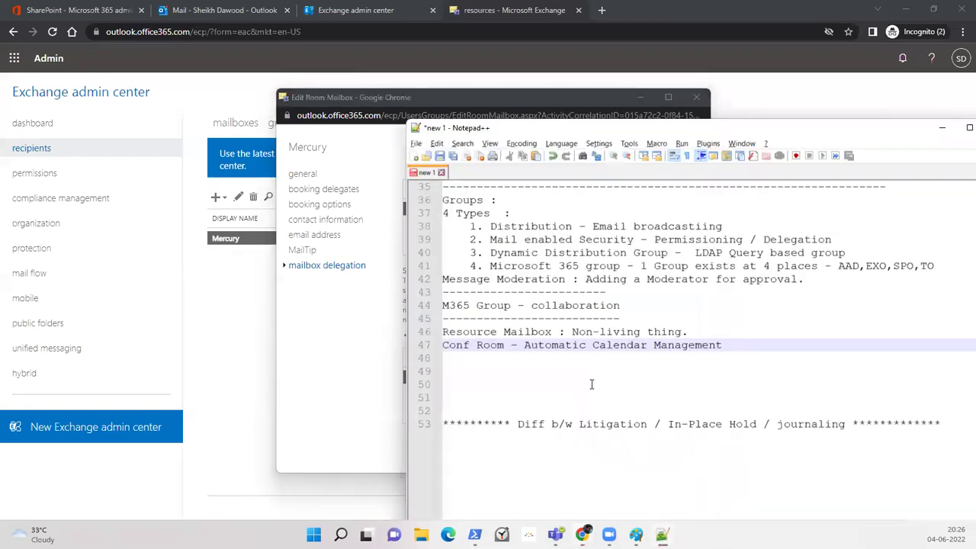
key(Return)
text(Eq)
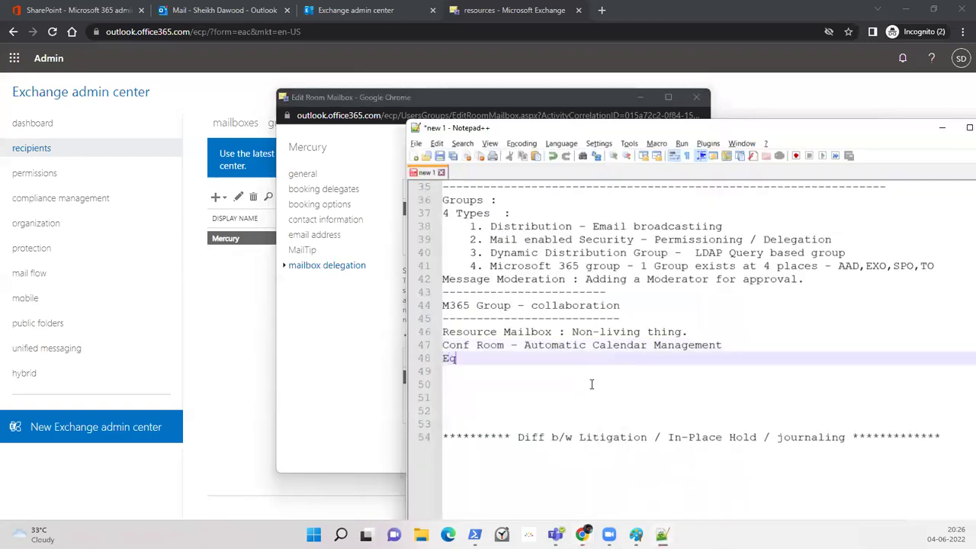
text(uipement Mailbox -)
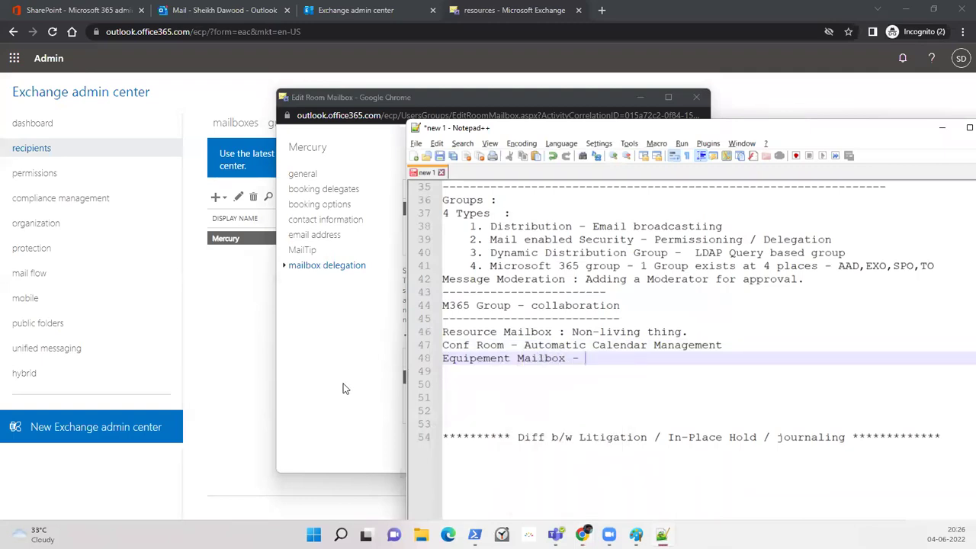
click(941, 128)
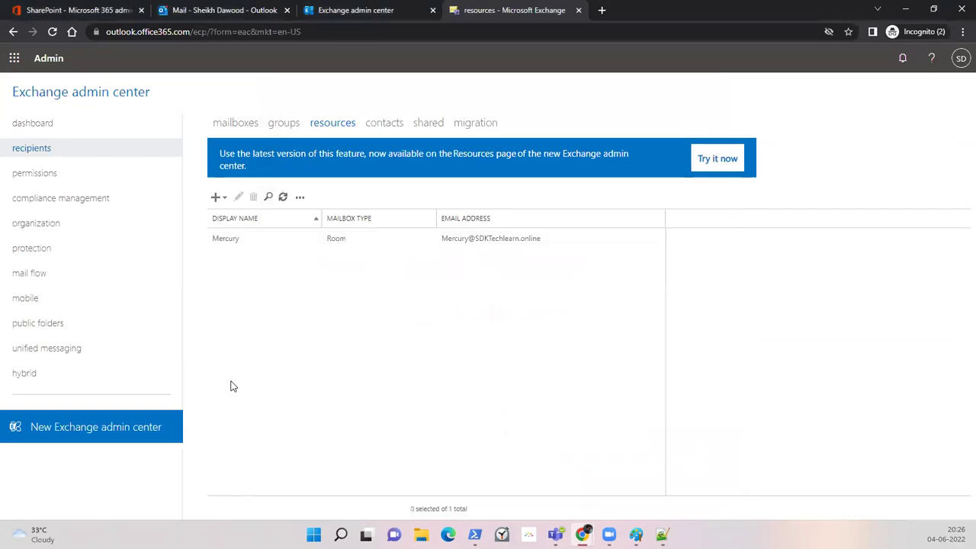
Create equipment mailbox Innova-cab, reusing the name Innova-cab as its email alias
click(223, 200)
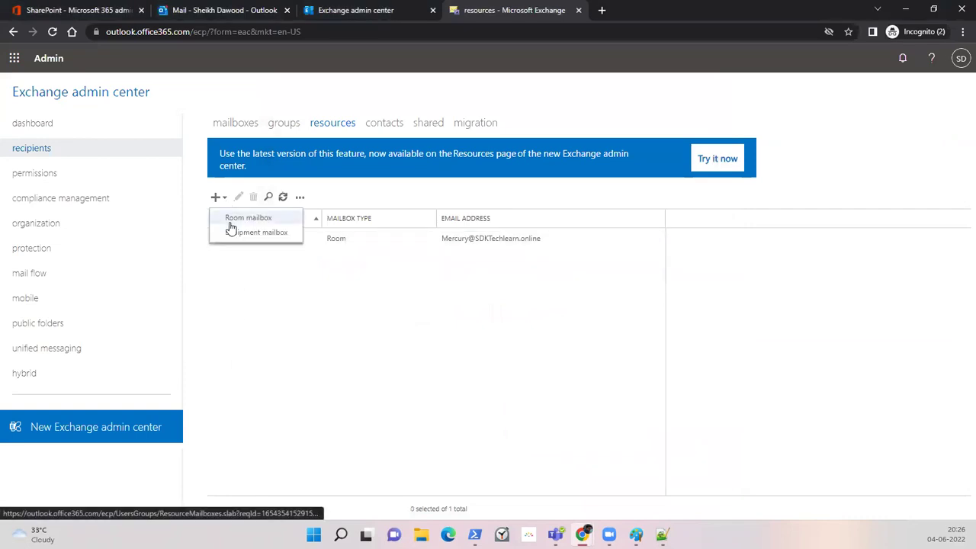
click(233, 231)
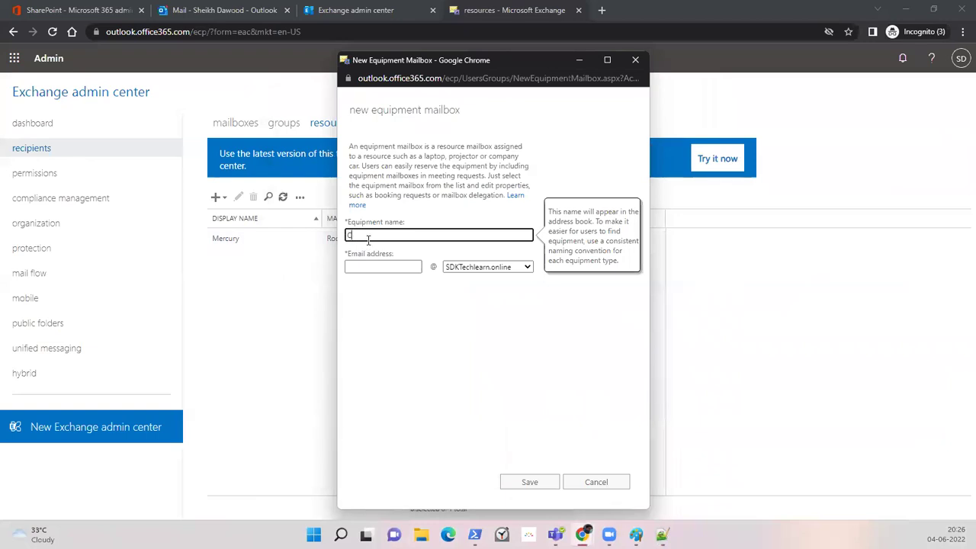
text(Innov)
text(a)
text(tiv)
key(BackSpace)
key(BackSpace)
text(cab)
click(379, 266)
drag(385, 235, 329, 237)
key(ctrl+c)
click(379, 267)
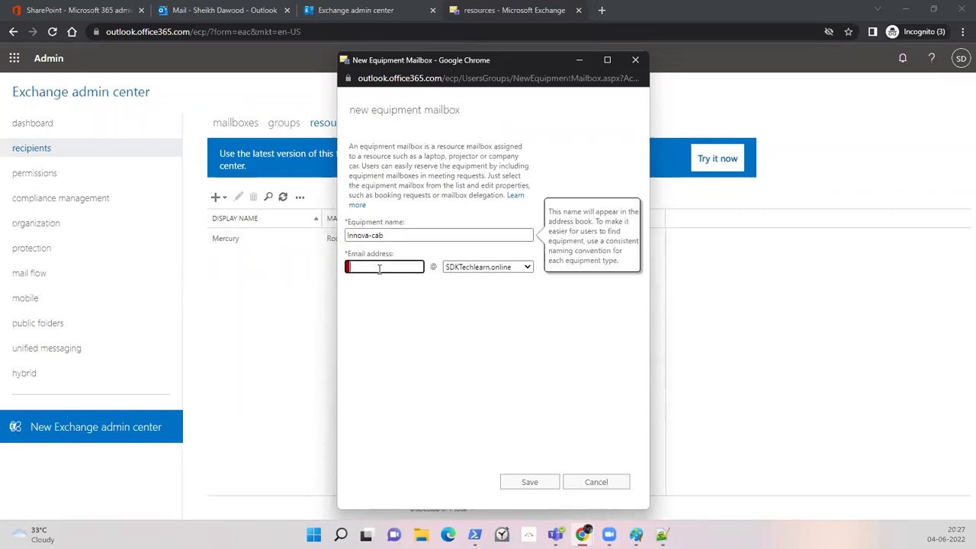
key(ctrl+v)
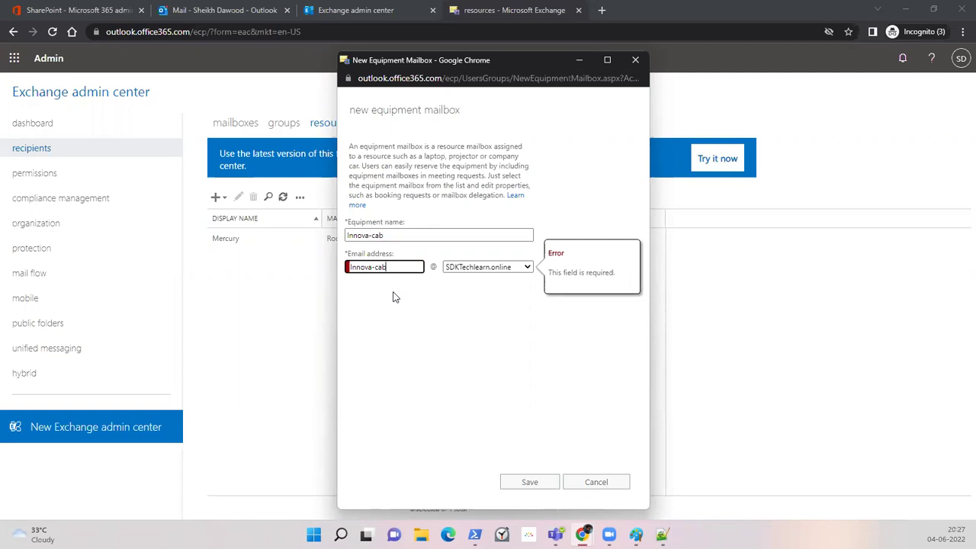
click(533, 482)
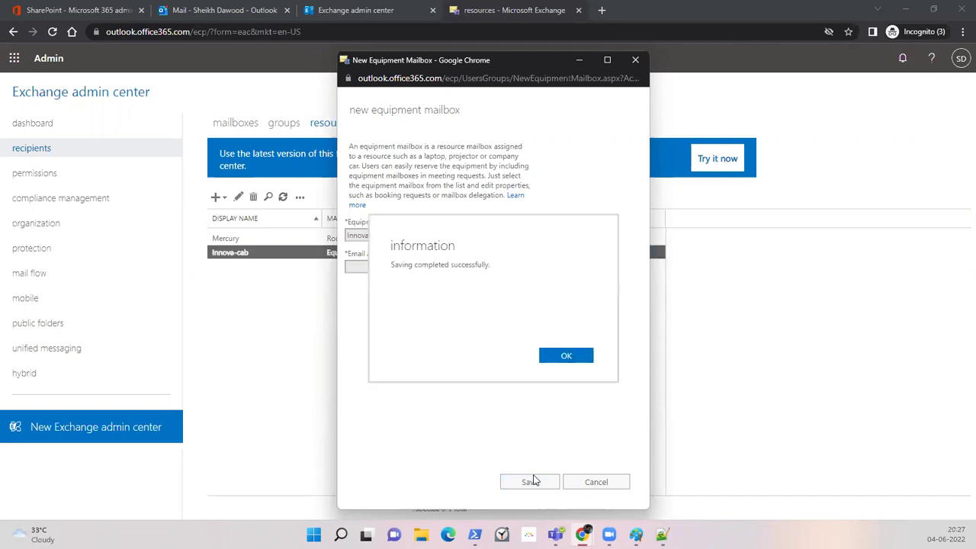
click(573, 363)
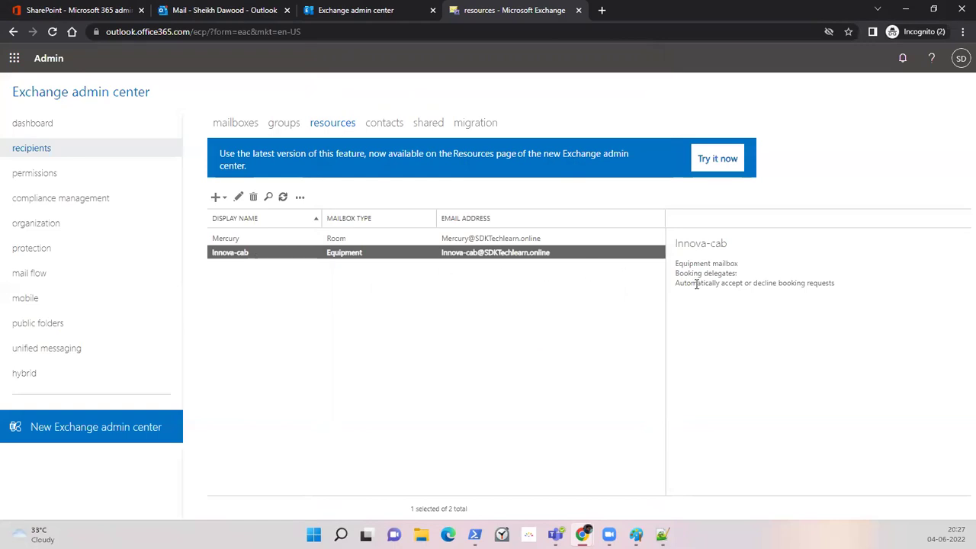
Review Innova-cab's booking and delegate settings, then close without changes
drag(696, 283, 829, 282)
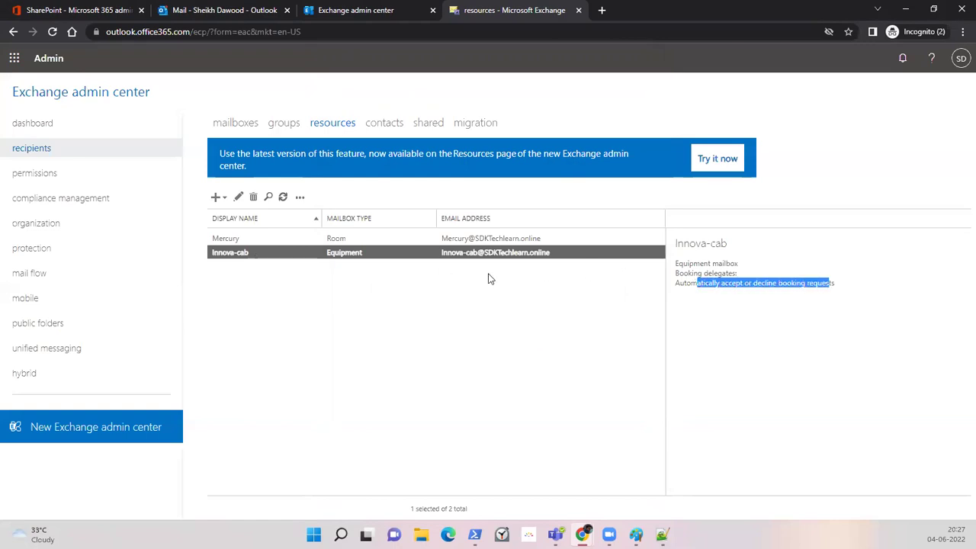
double_click(326, 259)
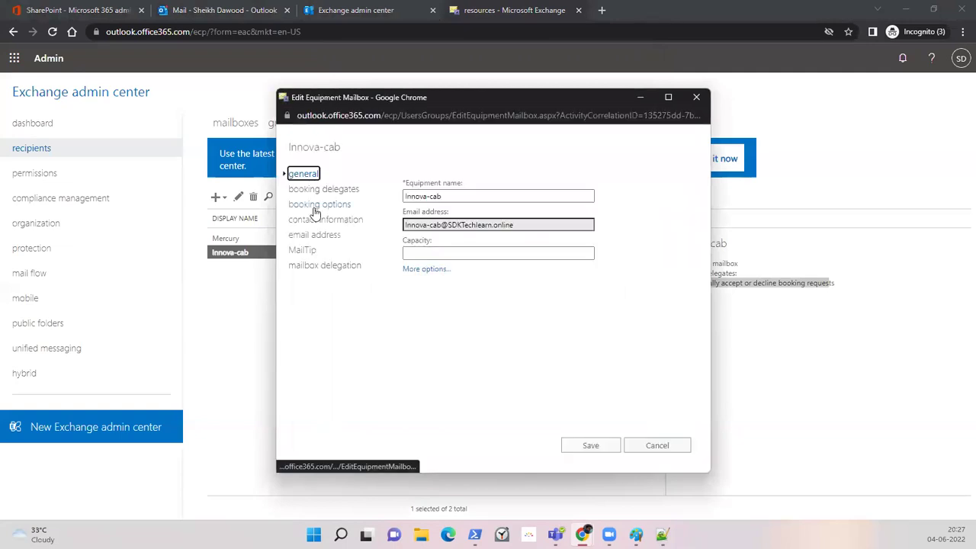
click(312, 193)
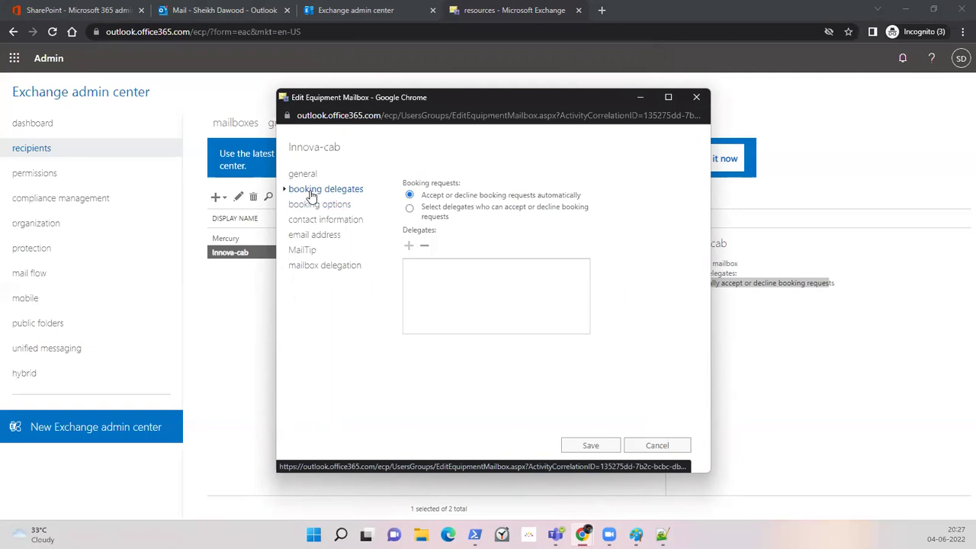
click(653, 448)
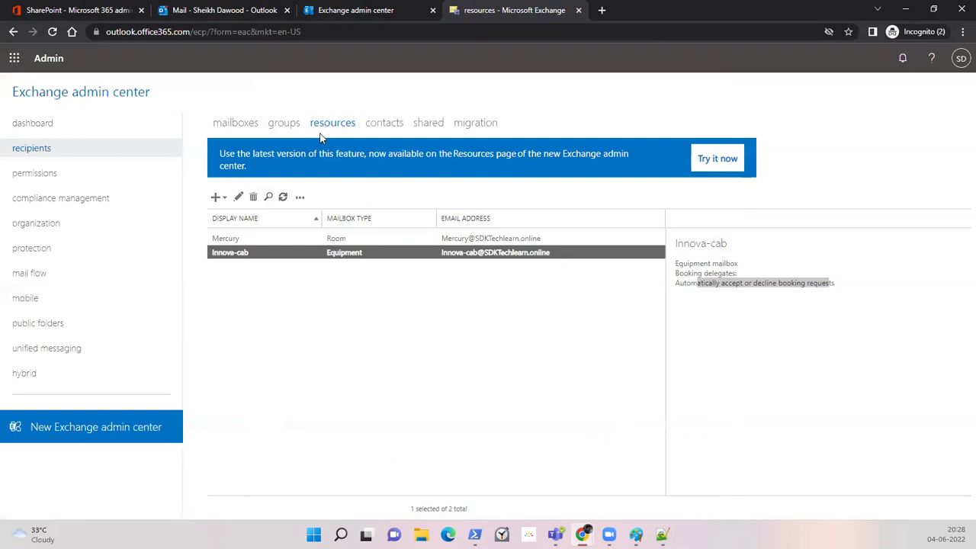
From the contacts list, add a mail contact with first name, last name, alias and external e-mail, and save
click(392, 126)
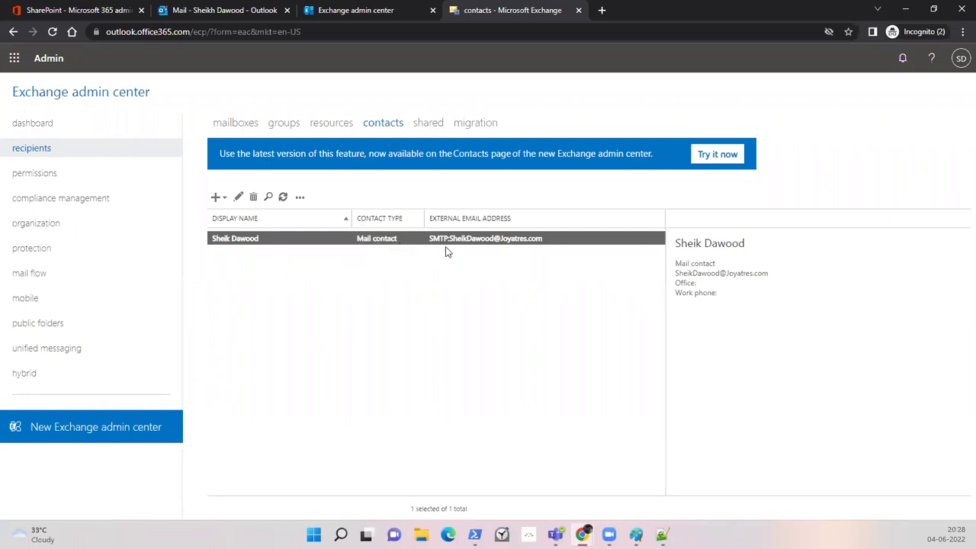
click(218, 198)
click(228, 218)
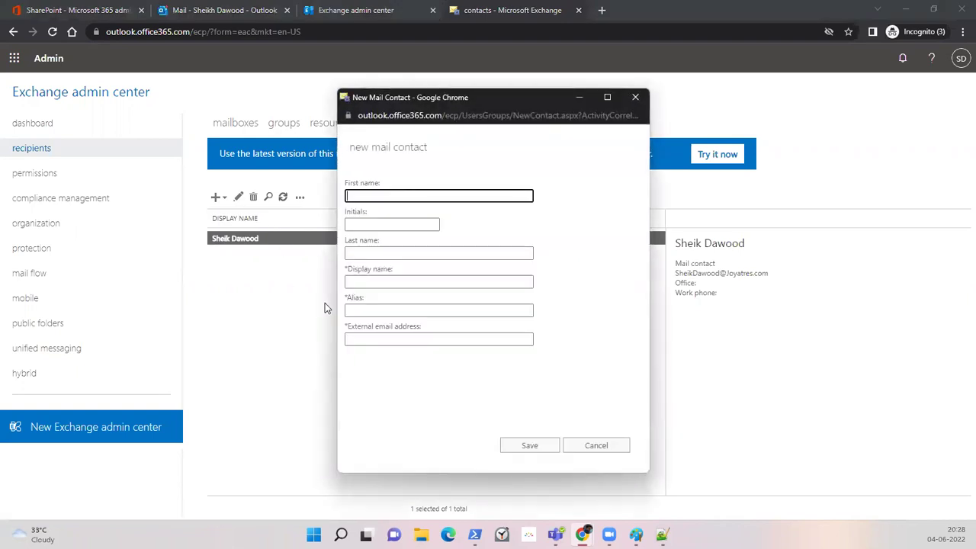
text(Amit)
key(Tab)
key(Tab)
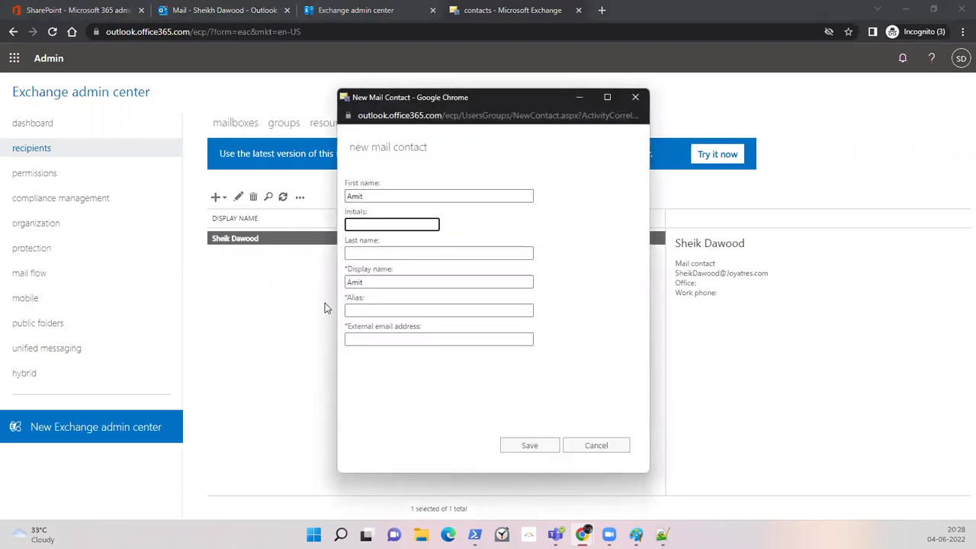
text(P)
key(Tab)
key(Tab)
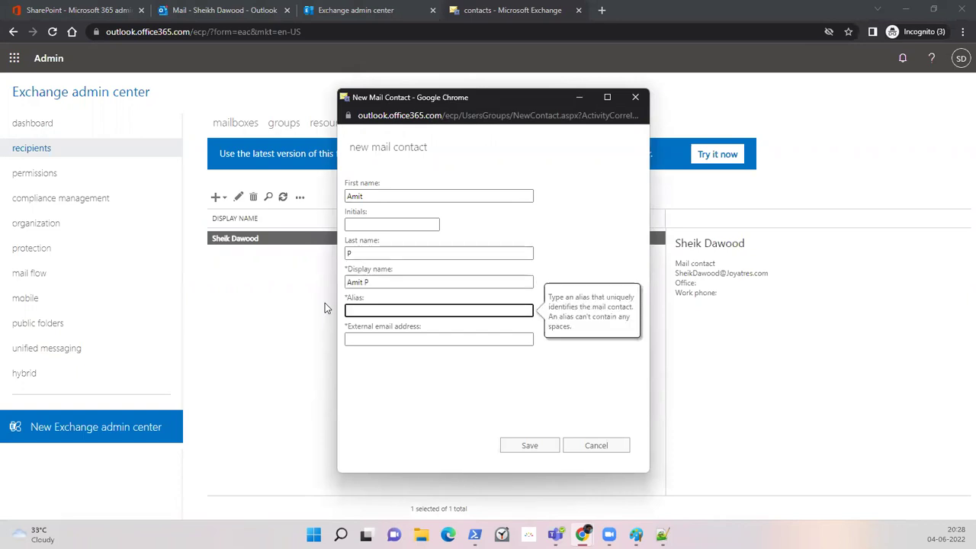
text(AmitP)
key(Tab)
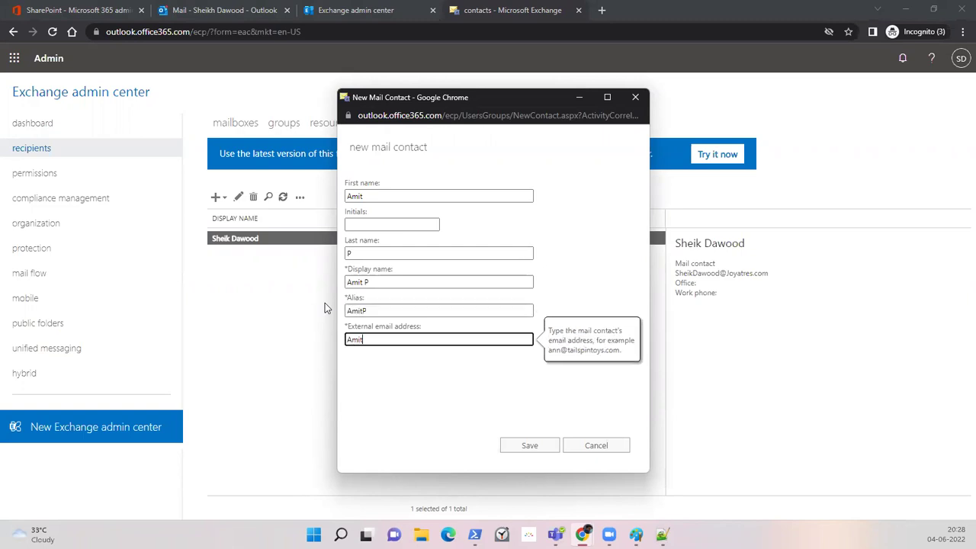
click(526, 446)
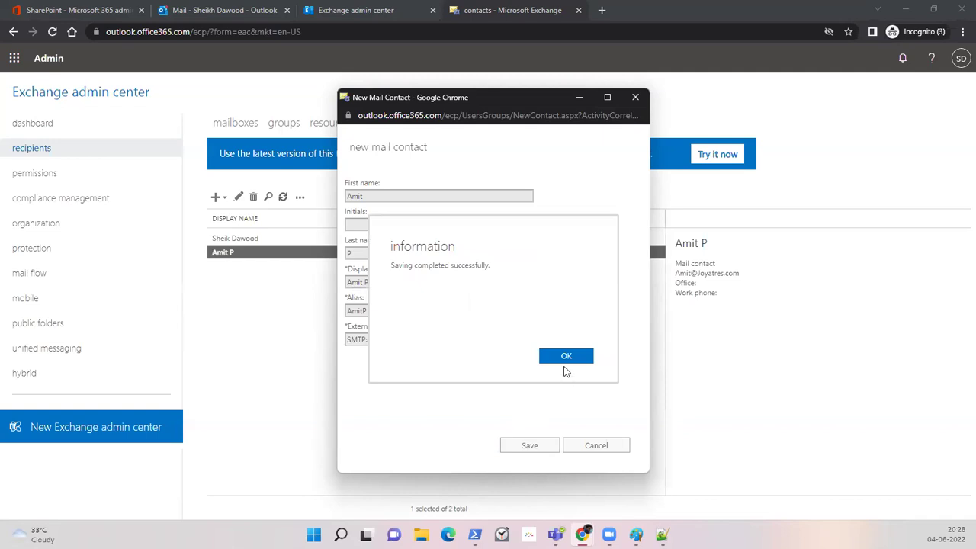
click(565, 360)
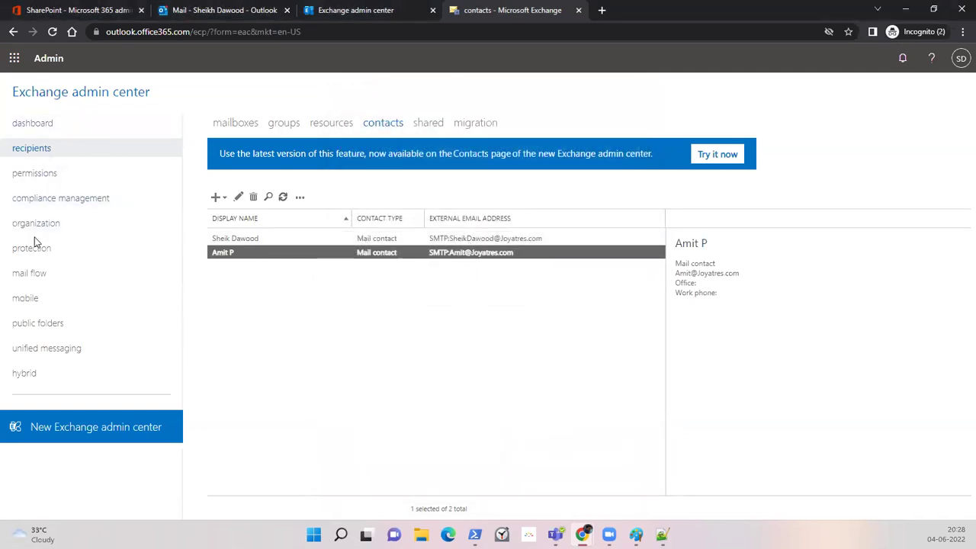
Start a new Outlook message and browse the Contacts and All Contacts lists without adding anyone
click(208, 7)
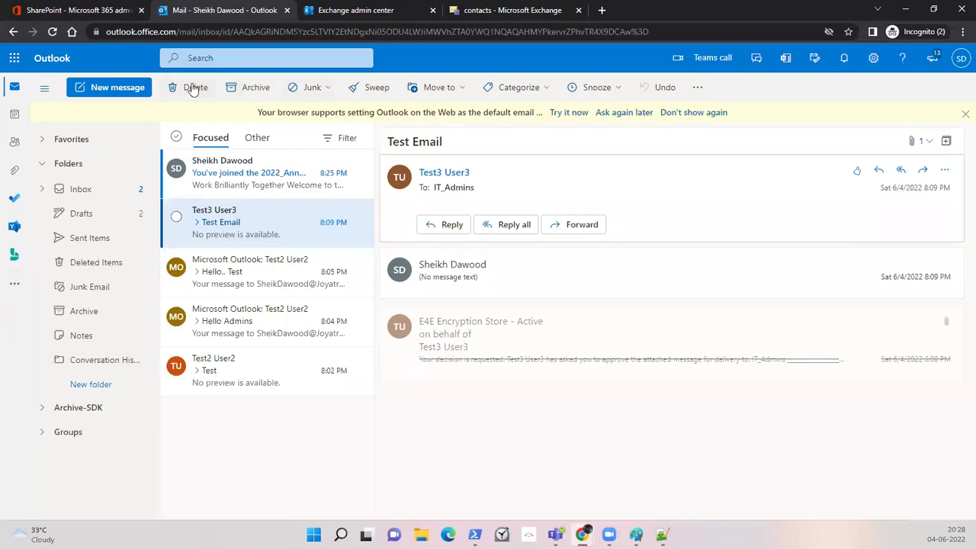
click(141, 92)
click(406, 145)
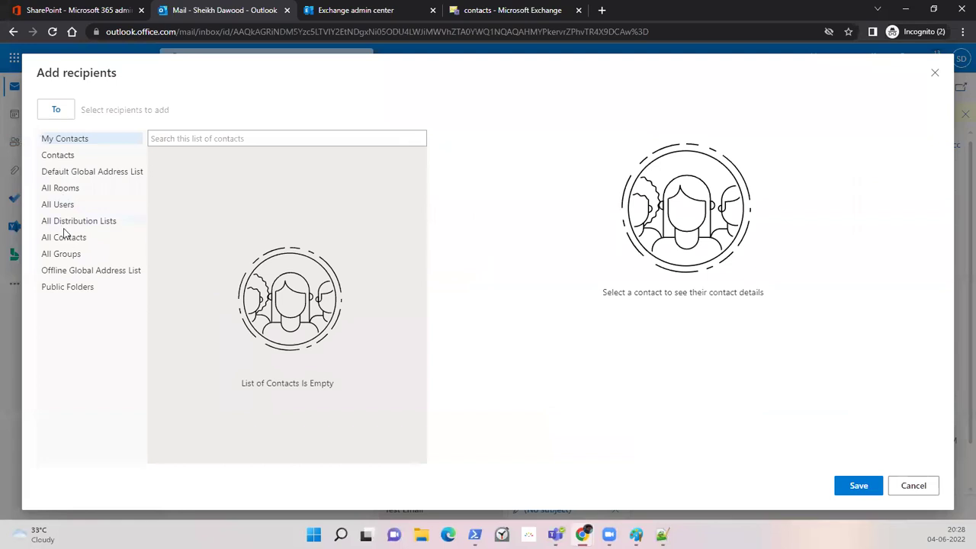
click(69, 160)
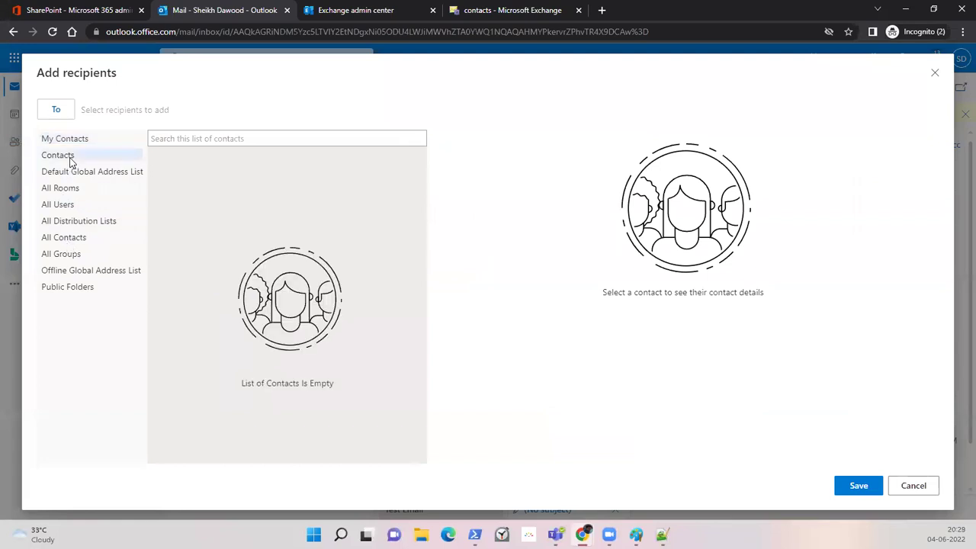
click(75, 238)
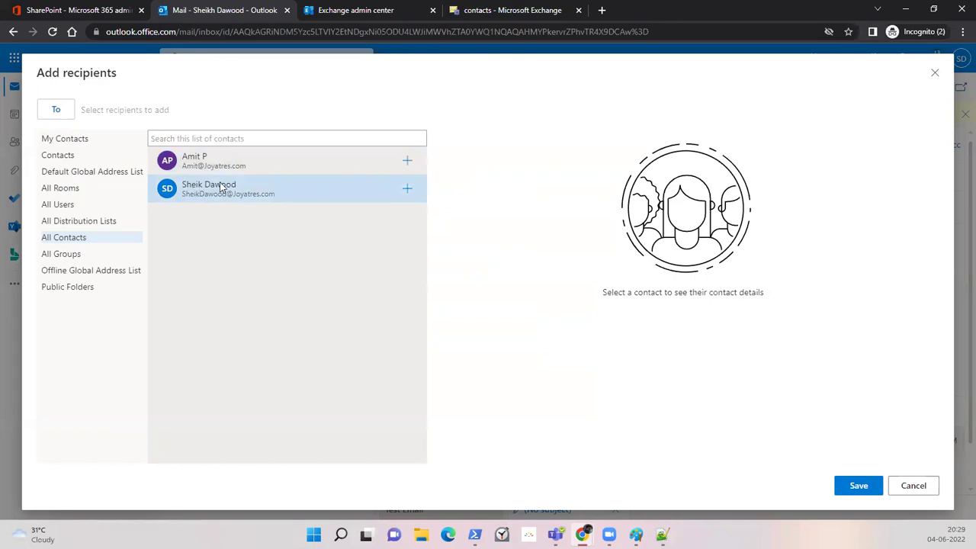
click(907, 486)
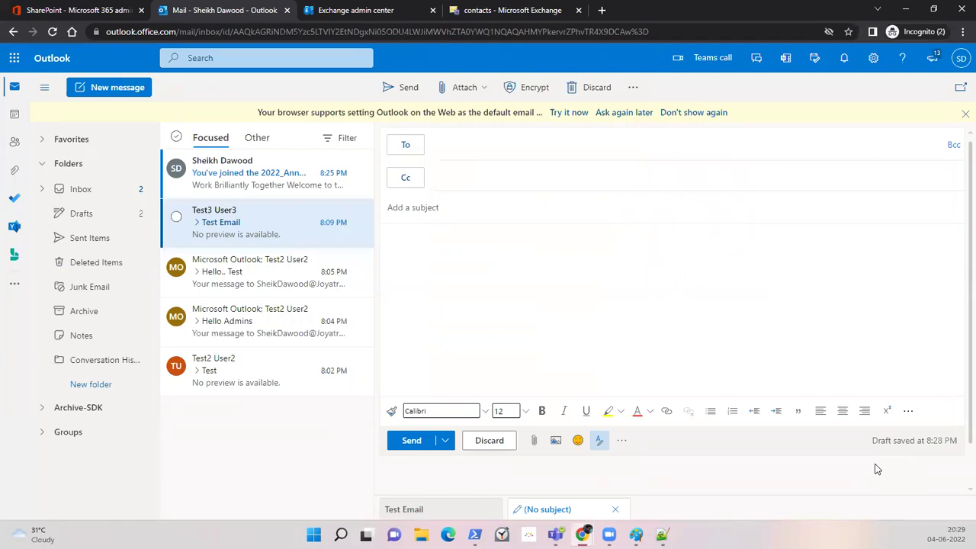
click(478, 10)
Start a new mail user with first name Test21, last name User21 and alias Test21User21
click(225, 199)
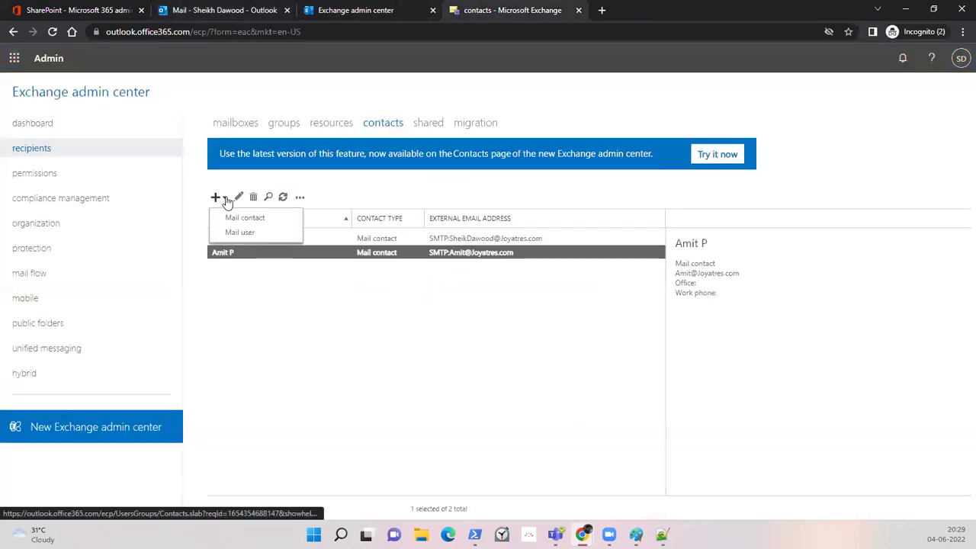
click(238, 232)
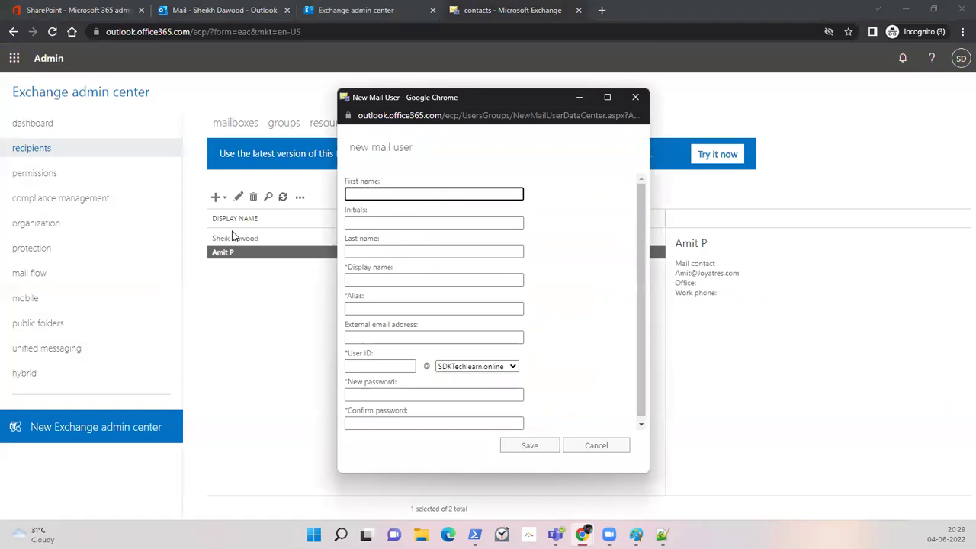
double_click(469, 87)
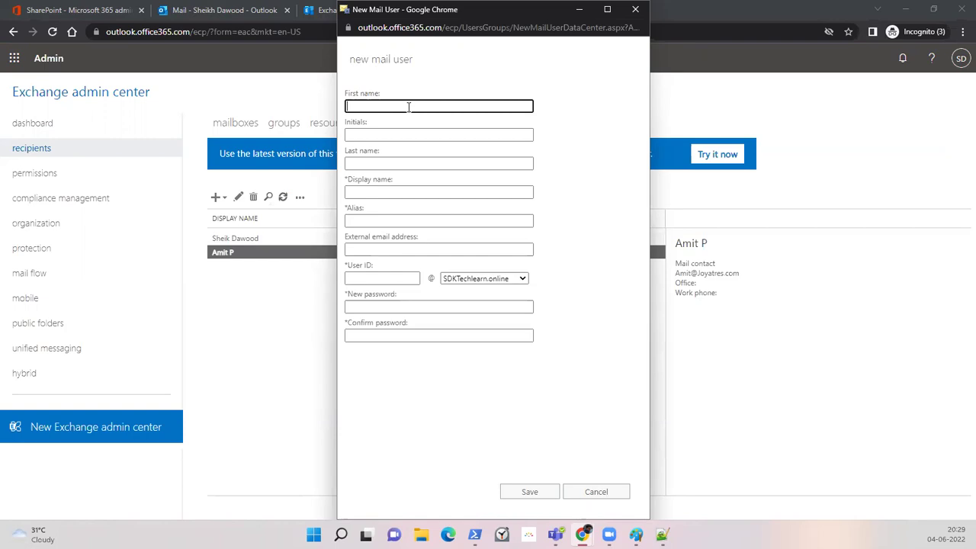
text(est21)
key(Delete)
text(T)
key(Tab)
key(Tab)
text(User21)
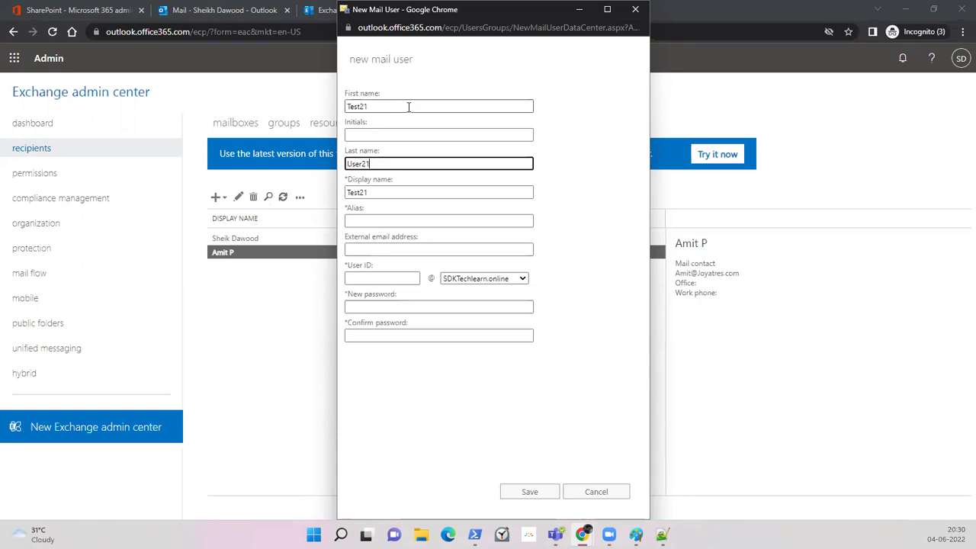
key(Tab)
key(Tab)
text(Test)
text(21User)
text(21)
key(Tab)
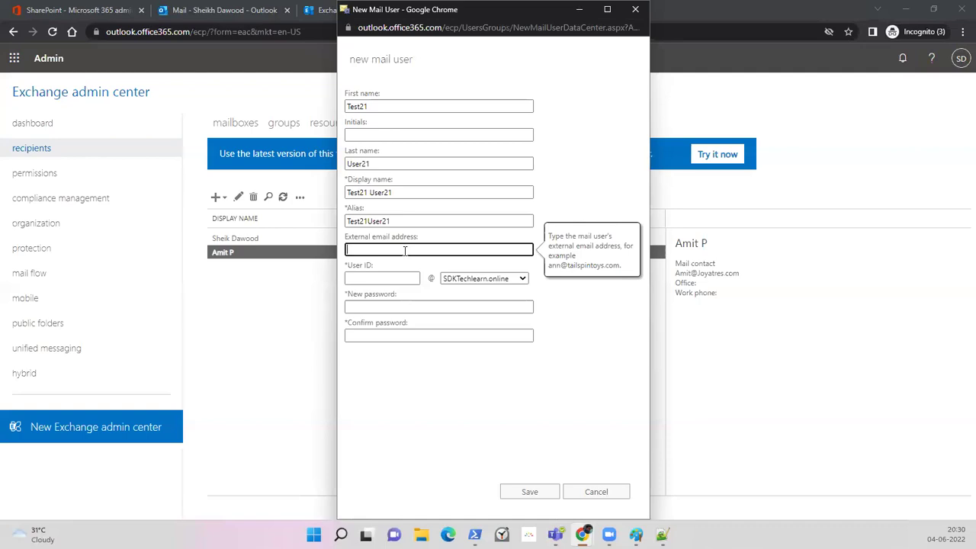
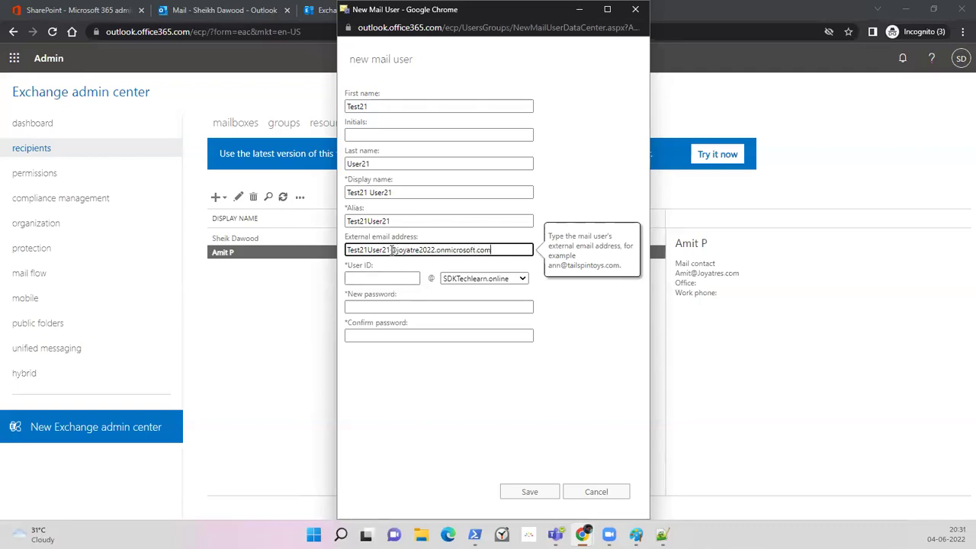
Enter the external e-mail address and copy its name part Test21User21 into User ID
drag(390, 250, 331, 253)
key(ctrl+c)
click(370, 279)
key(ctrl+v)
Enter the account password in both the New password and Confirm password fields
click(429, 309)
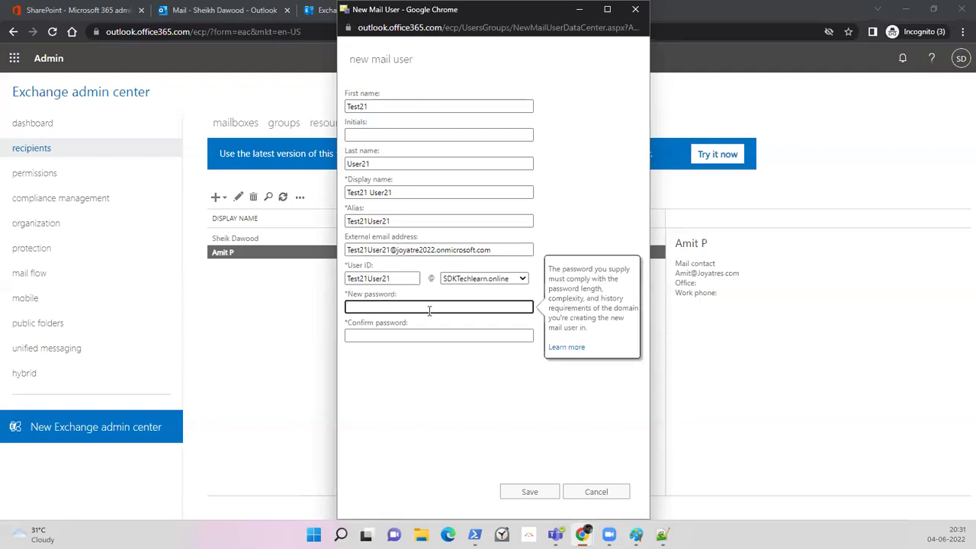
text(••••••••••••)
key(Tab)
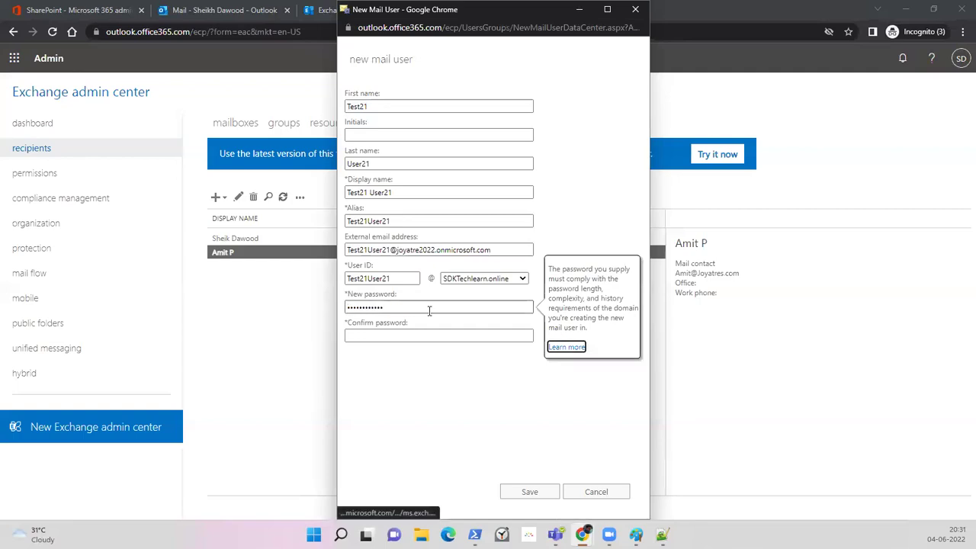
key(Tab)
text(•••••)
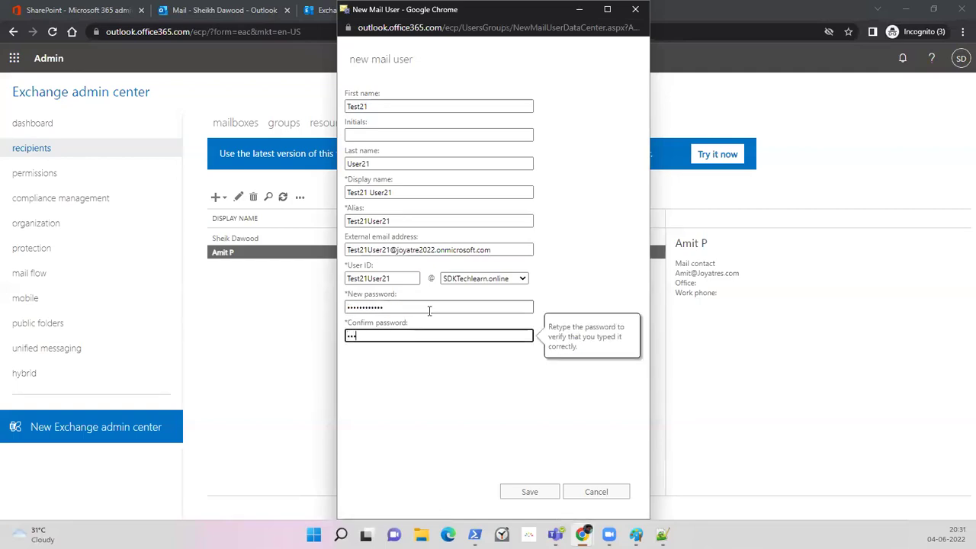
text(•••••••)
After the proxy-address-in-use error, change the external e-mail domain to joyatres.com and retry saving
click(524, 491)
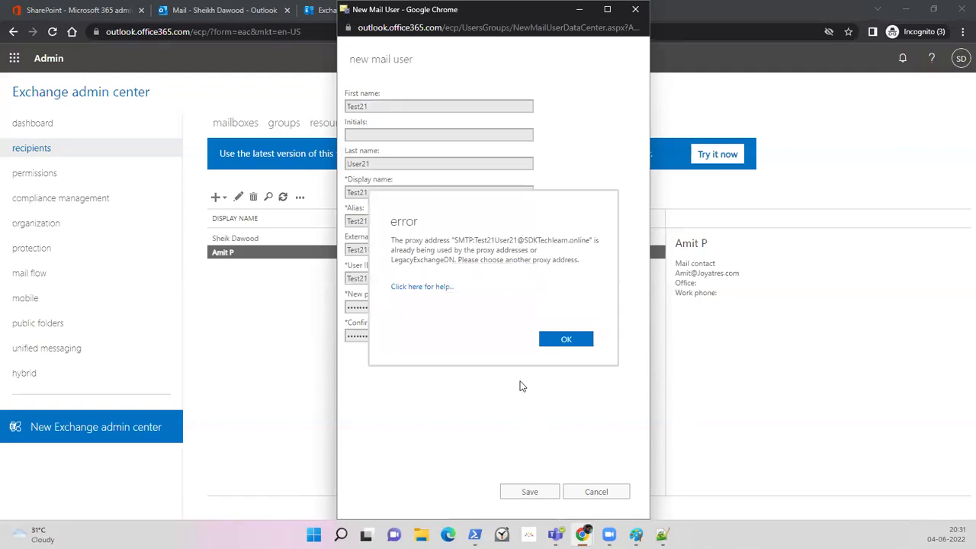
click(564, 342)
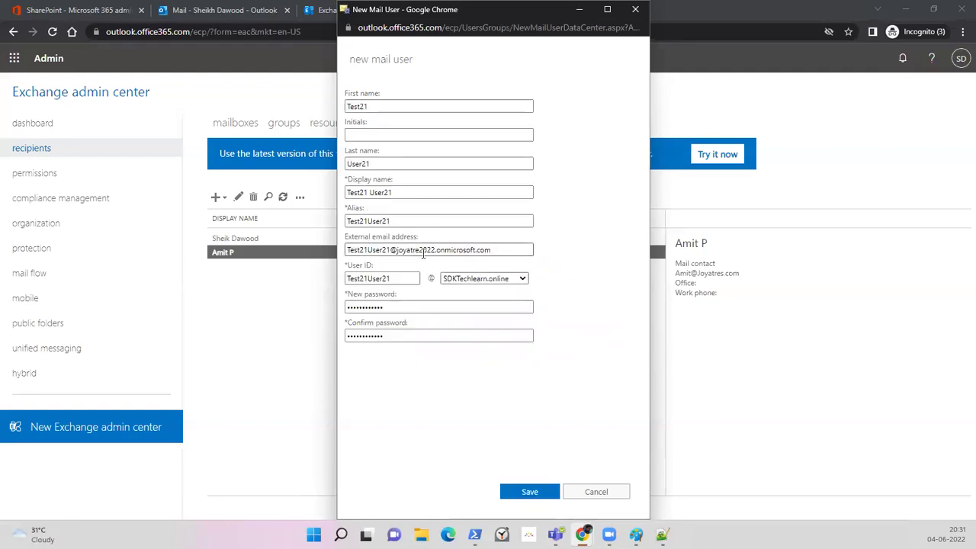
drag(423, 254, 505, 251)
key(BackSpace)
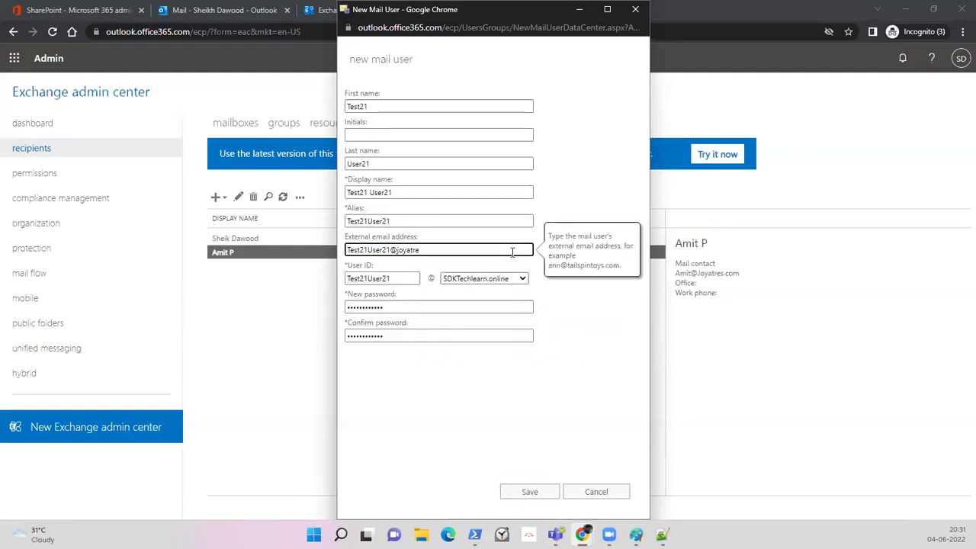
text(s.com)
click(519, 493)
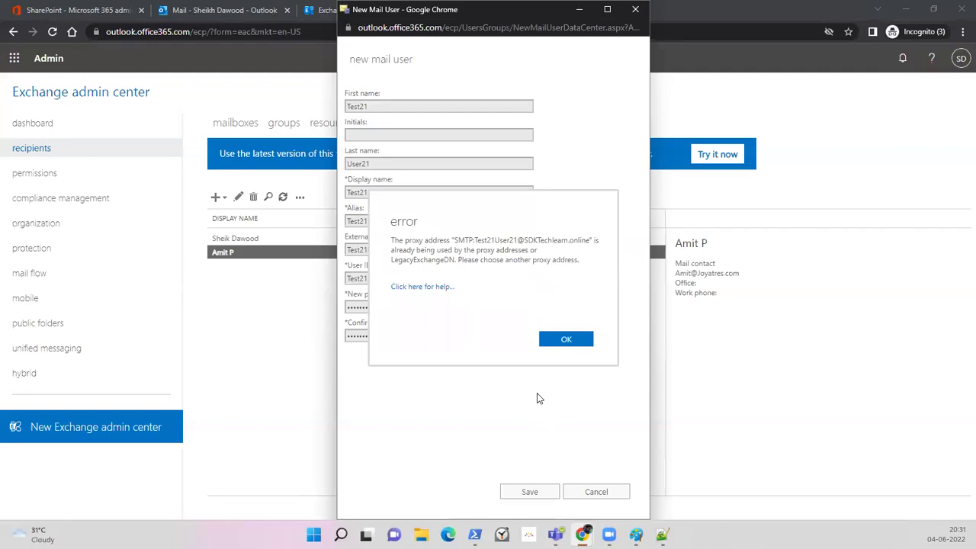
Change the first name, last name and alias from 21 to 31: Test31, User31, Test31User31
click(566, 342)
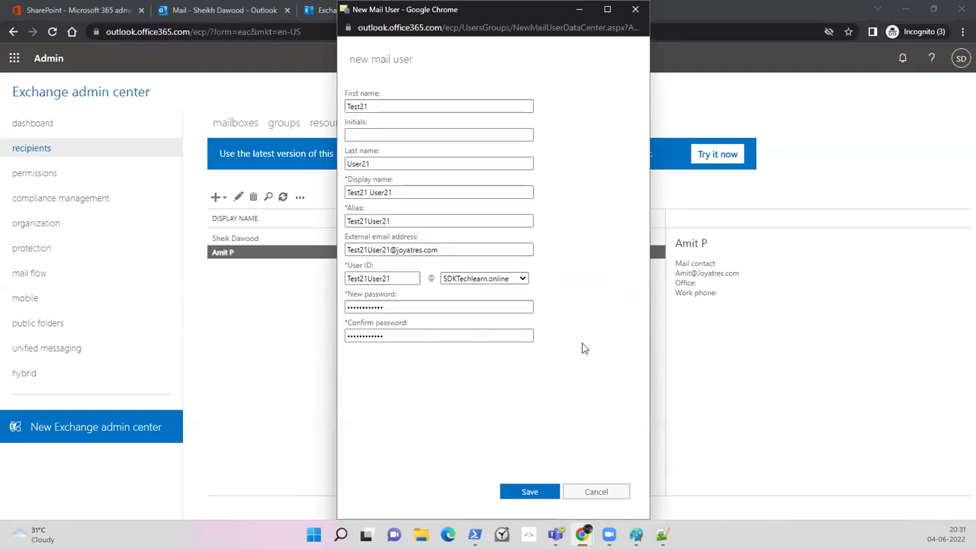
key(Left)
key(shift+Left)
text(3)
key(Tab)
key(Tab)
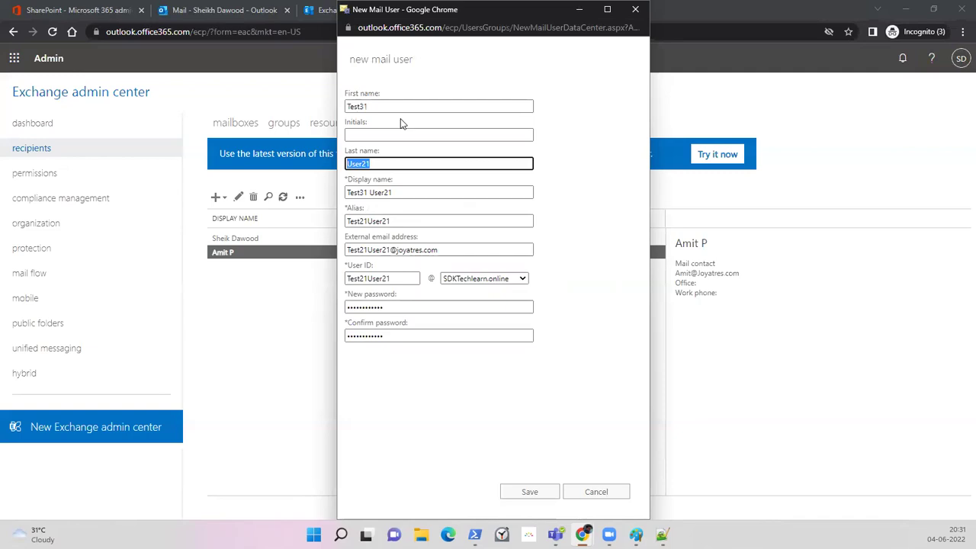
key(Tab)
key(shift+Tab)
key(End)
key(BackSpace)
text(3)
key(Tab)
key(End)
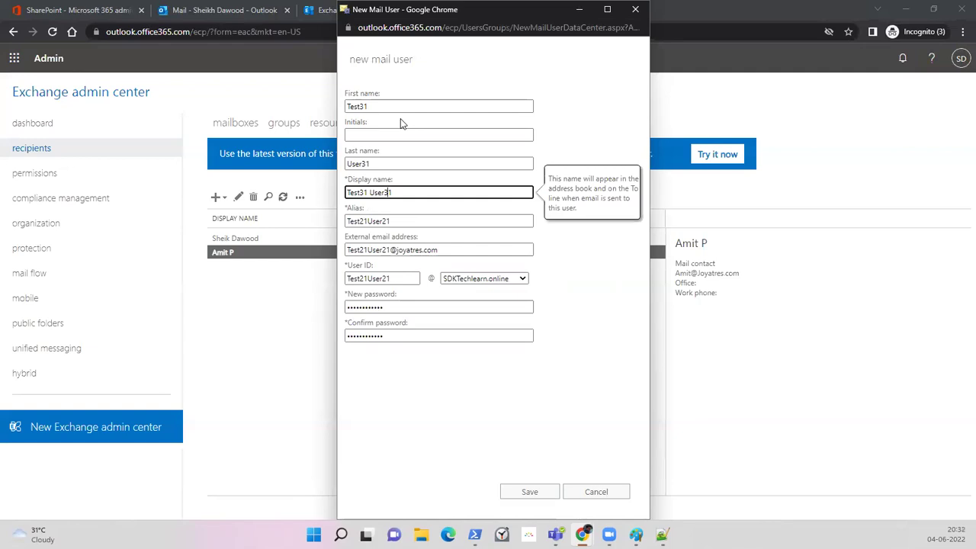
key(Tab)
key(End)
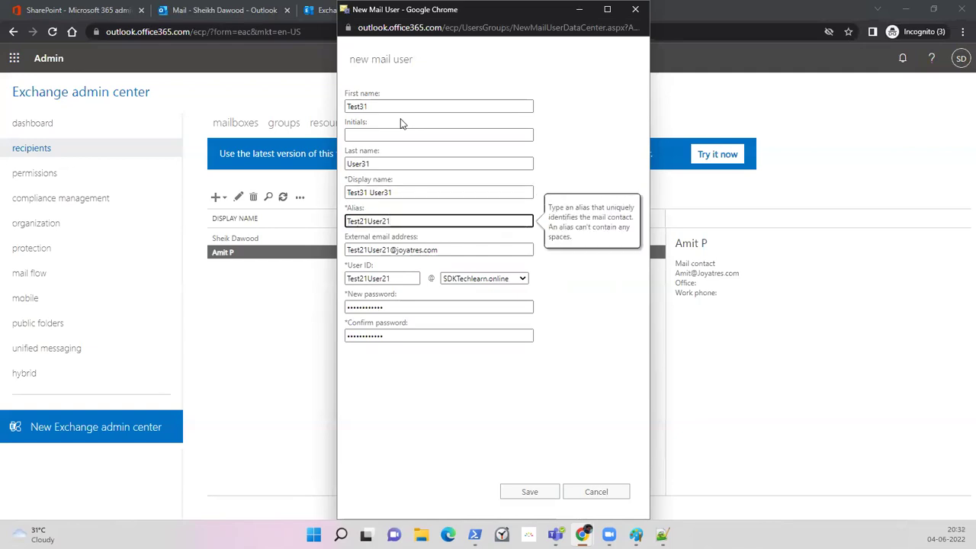
key(BackSpace)
key(BackSpace)
text(31)
key(Left)
key(Left)
key(Left)
key(Left)
key(Left)
key(Left)
key(BackSpace)
key(BackSpace)
text(31)
Update the external e-mail and user ID to Test31User31, then save the mail user successfully
key(Tab)
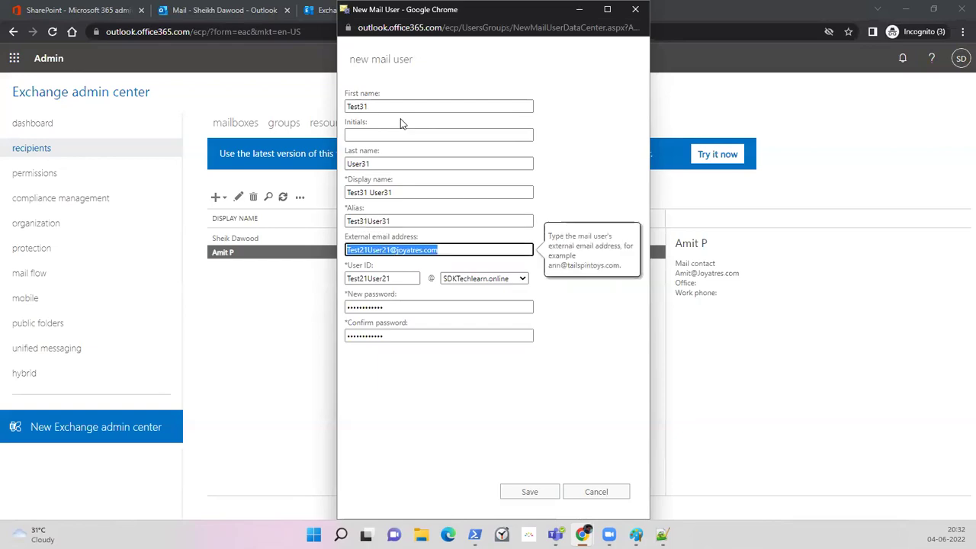
key(End)
key(Left)
key(Left)
key(Left)
key(BackSpace)
key(BackSpace)
text(31)
key(Left)
key(Left)
key(Left)
key(Left)
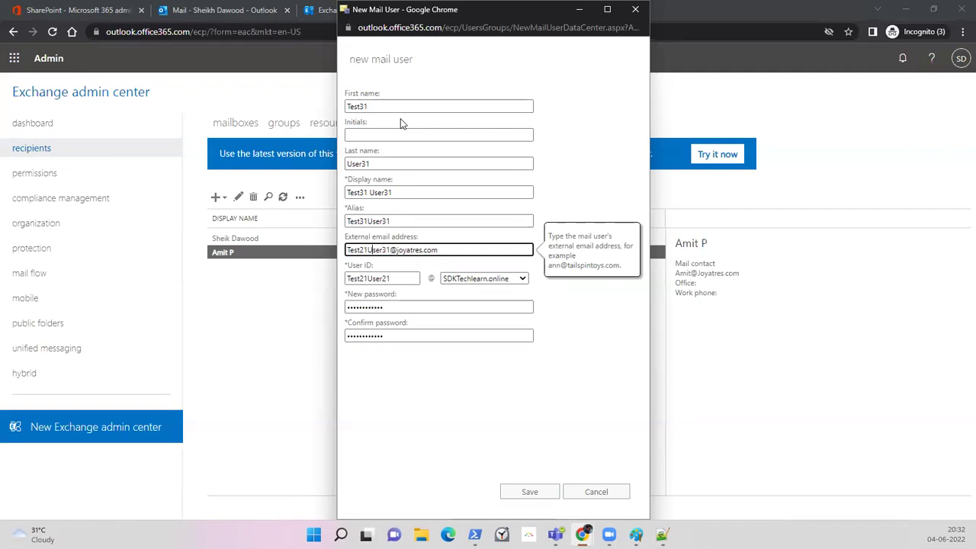
key(BackSpace)
key(BackSpace)
text(31)
key(Tab)
key(Right)
key(Left)
key(BackSpace)
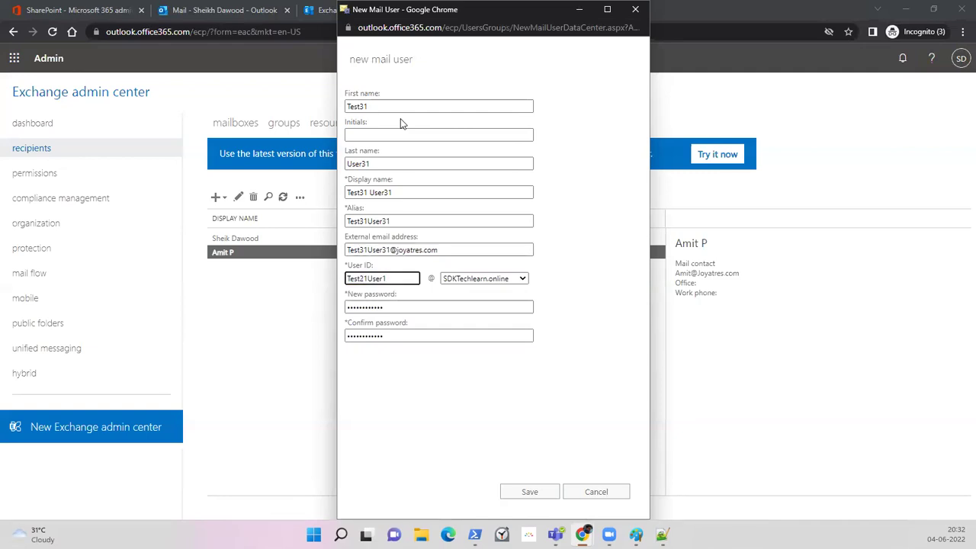
text(3)
key(Left)
key(Left)
key(Left)
key(Left)
key(Left)
key(Left)
key(BackSpace)
text(3)
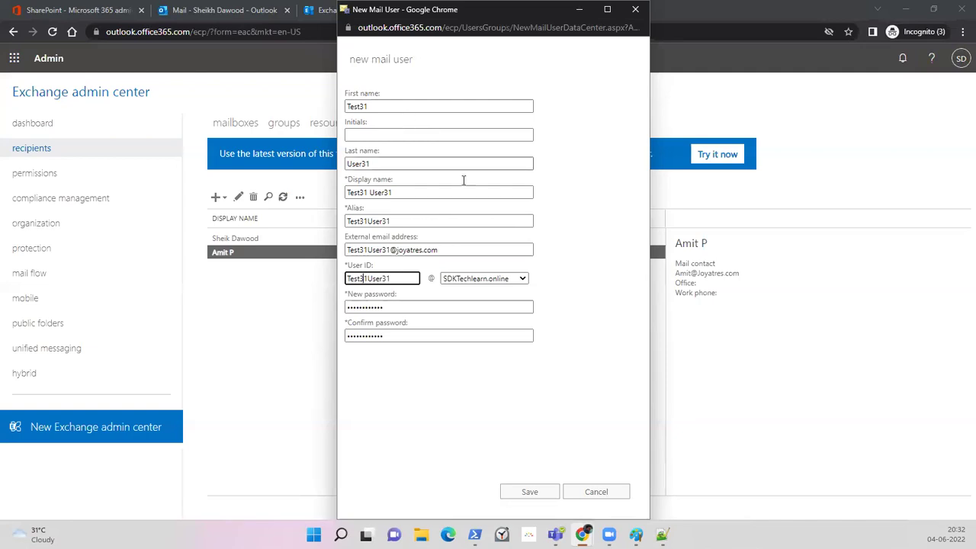
click(530, 492)
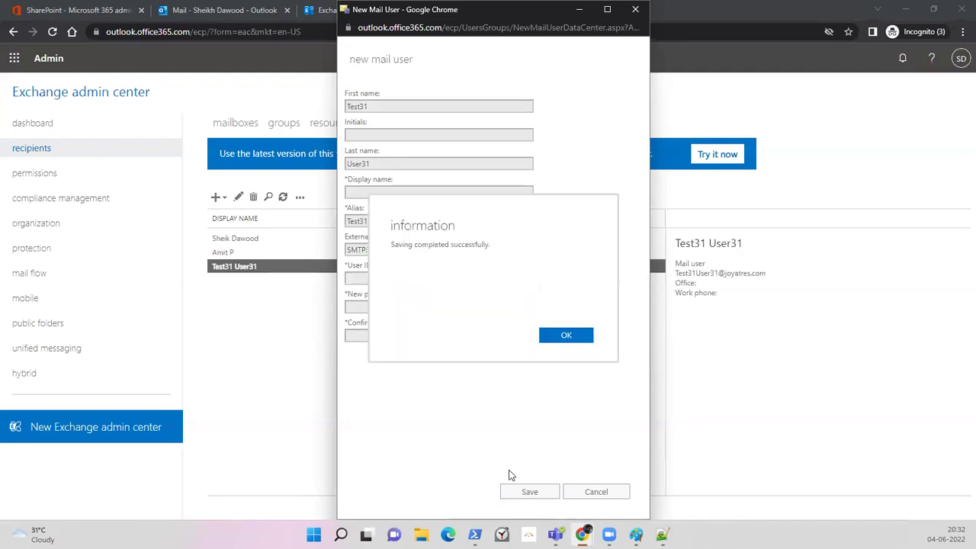
click(558, 340)
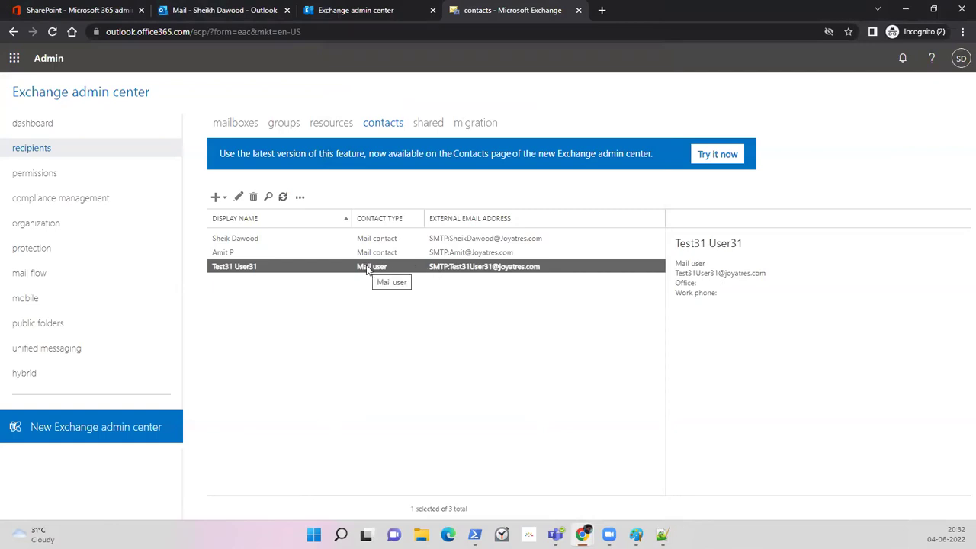
double_click(462, 270)
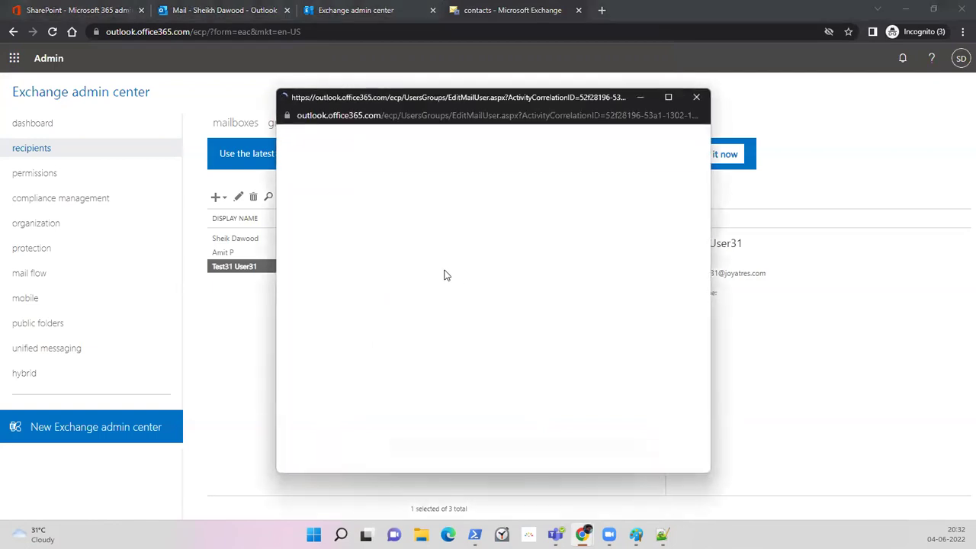
click(329, 220)
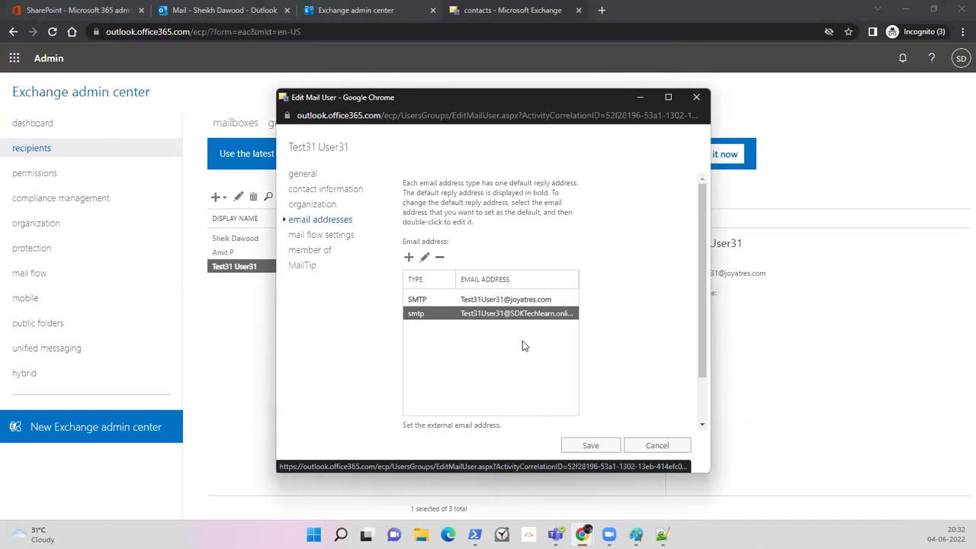
click(508, 300)
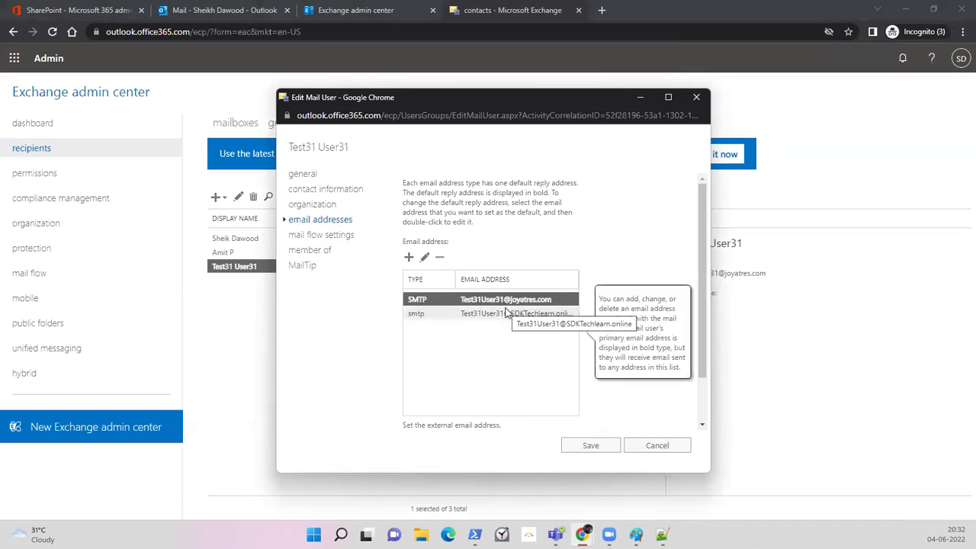
click(503, 313)
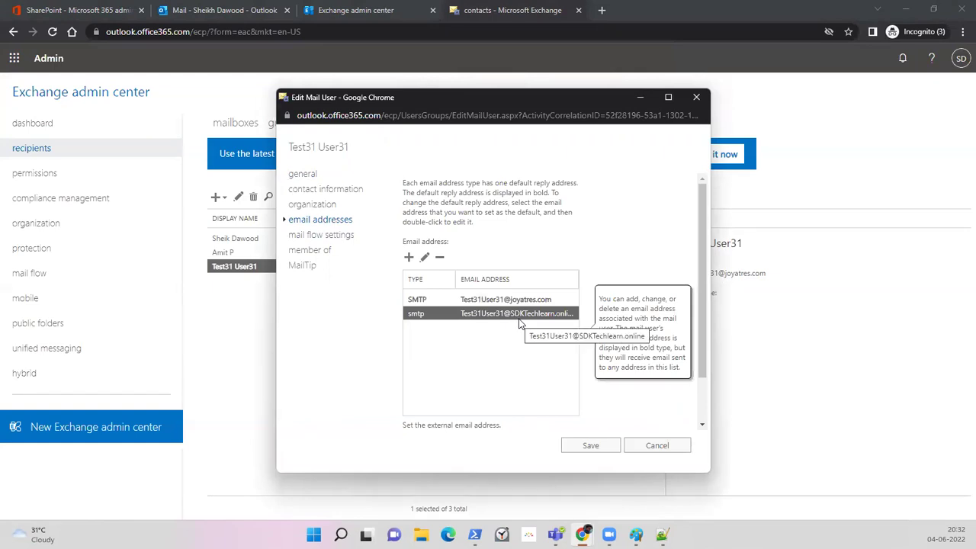
click(648, 446)
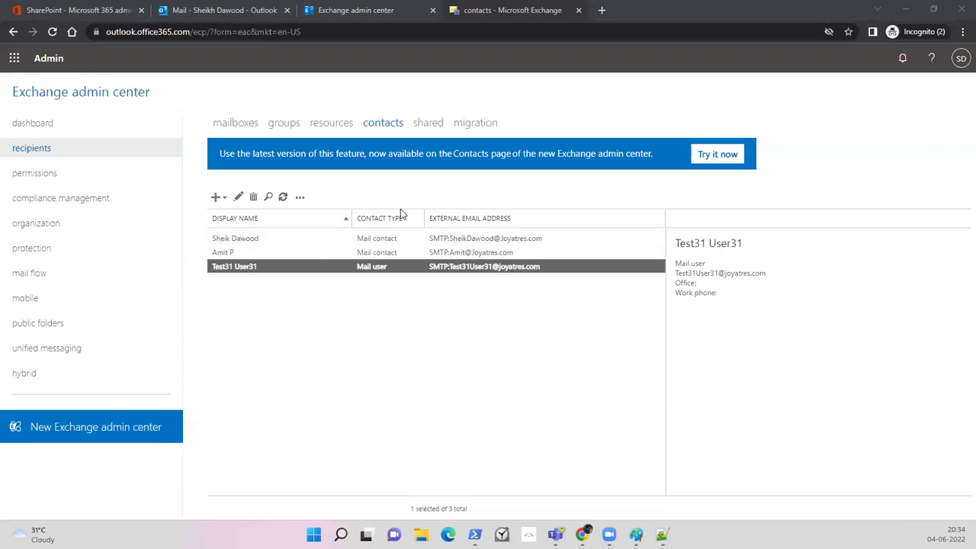
Start a new shared mailbox with display name and email address IT_Helpdesk
click(427, 126)
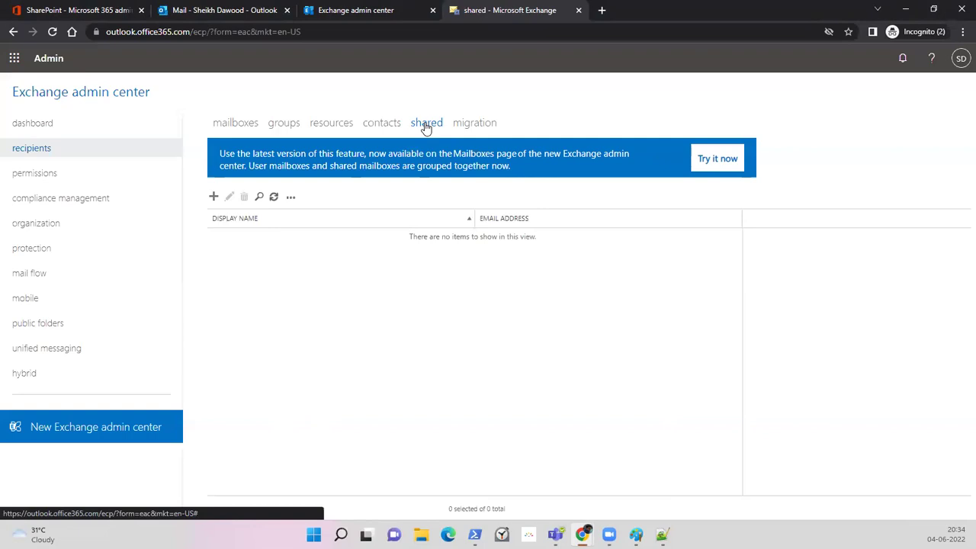
click(213, 197)
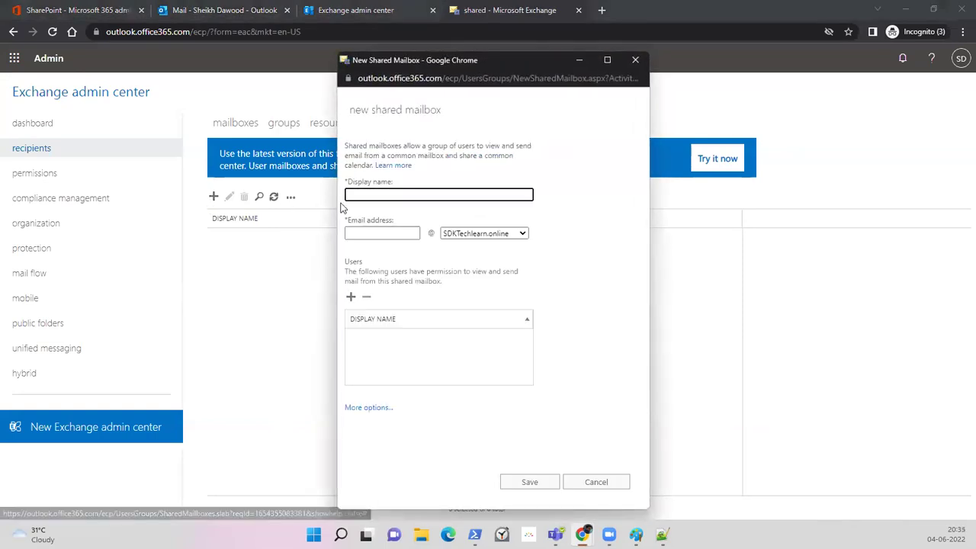
text(IT)
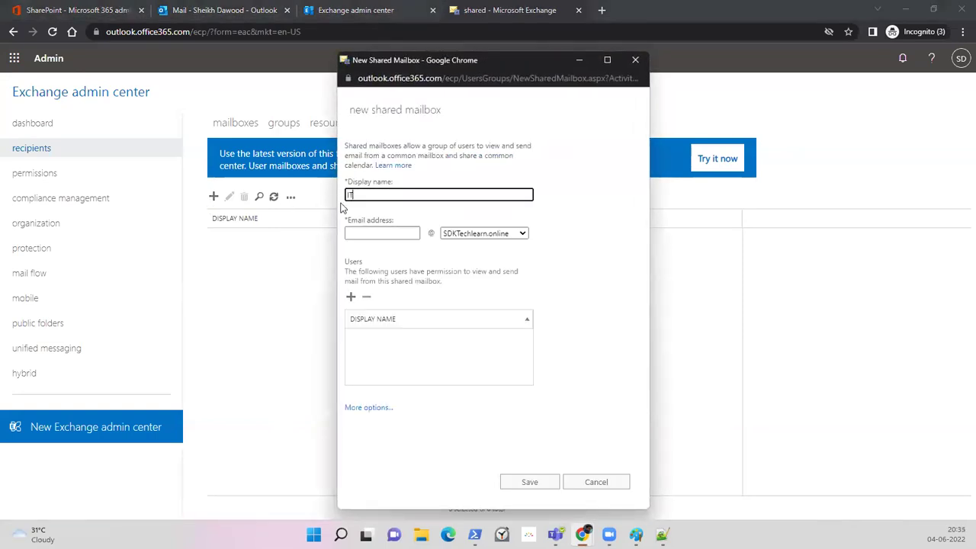
text(_Helpdesk)
key(Tab)
text(IT_Helpdesk)
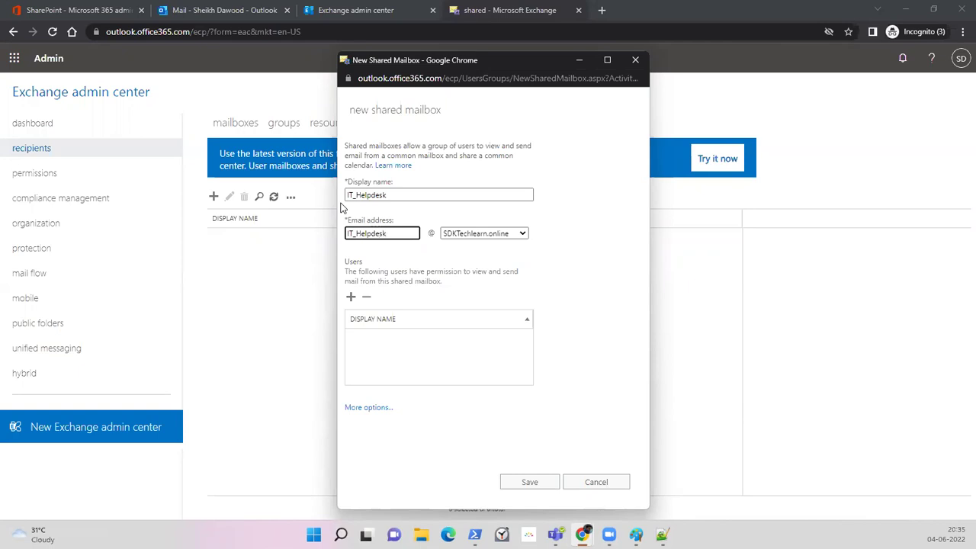
Add IT_Admins as a user, set alias IT_Helpdesk, and save the shared mailbox
click(351, 298)
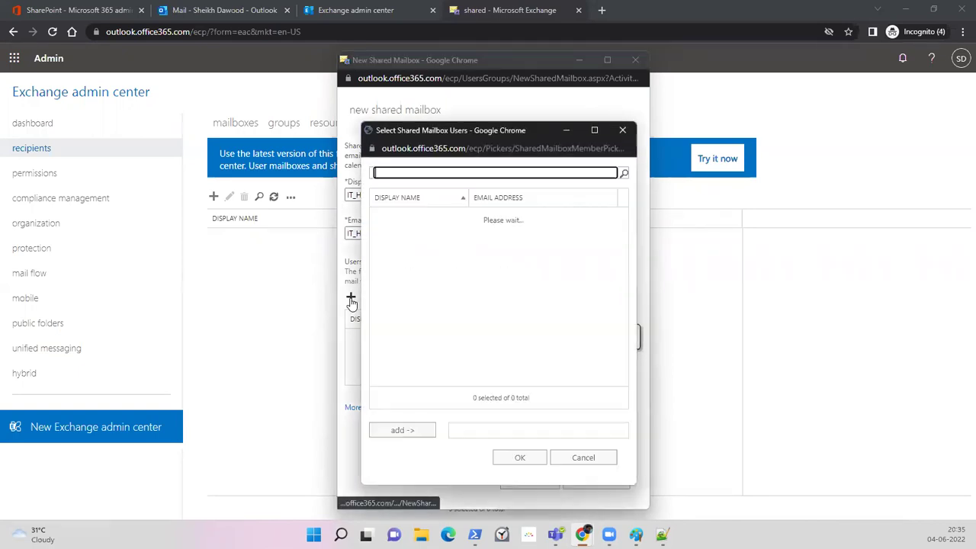
double_click(393, 221)
click(520, 459)
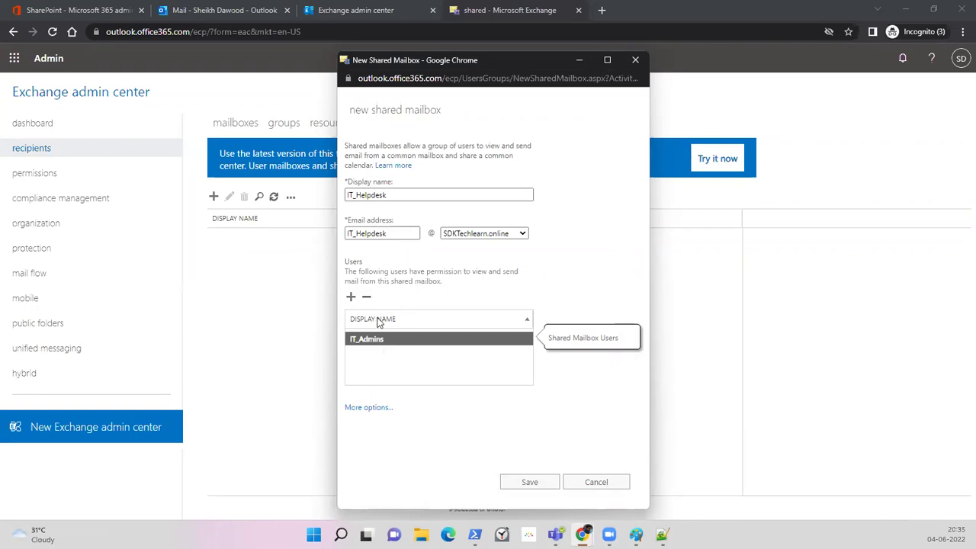
click(355, 409)
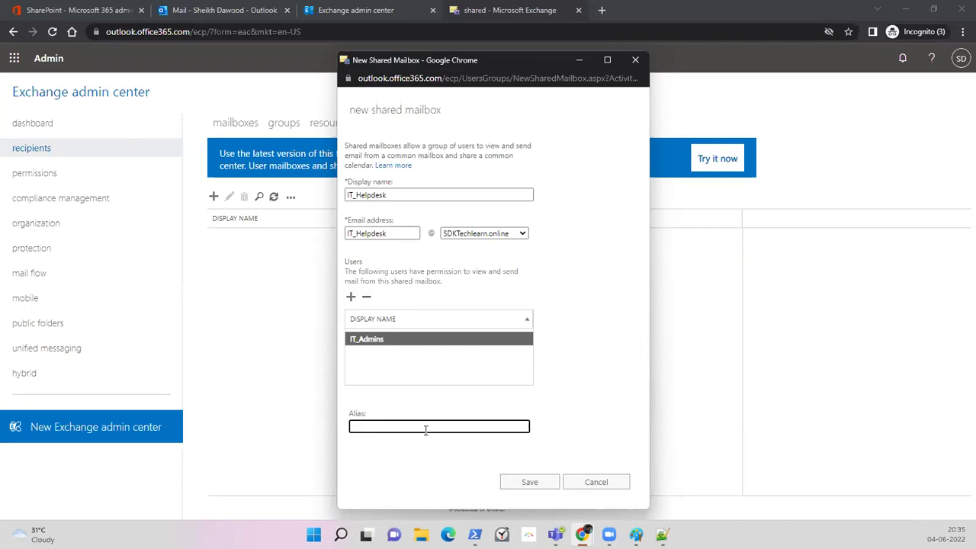
text(IT_)
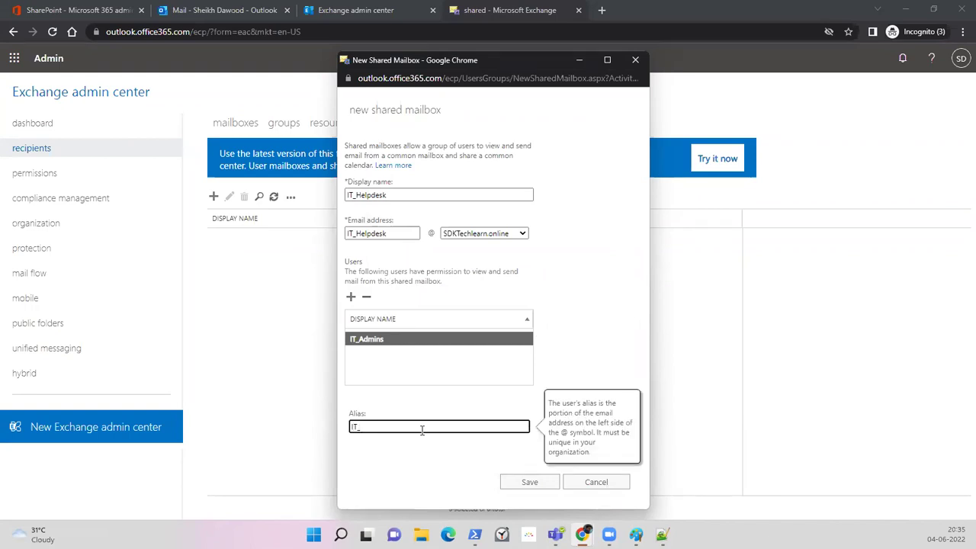
text(Helpdesk)
click(540, 491)
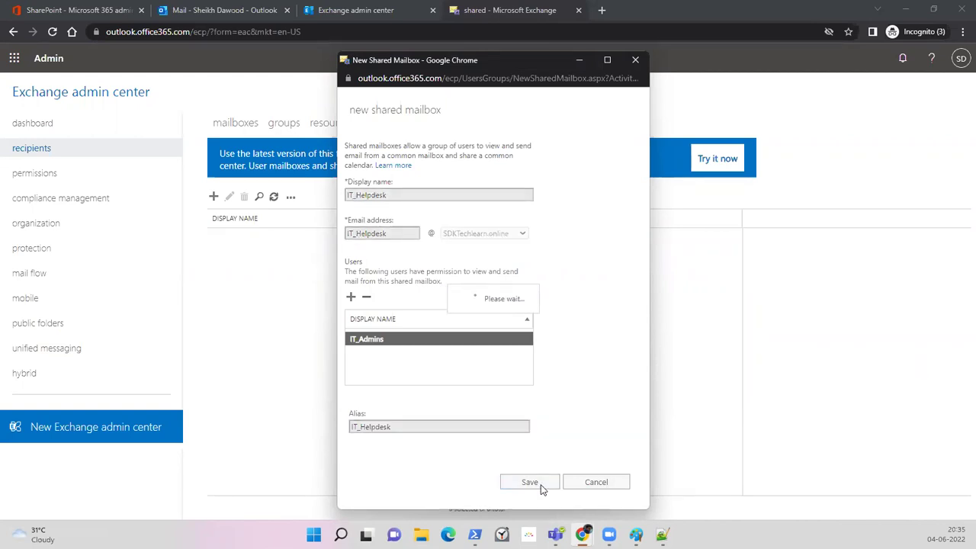
click(564, 358)
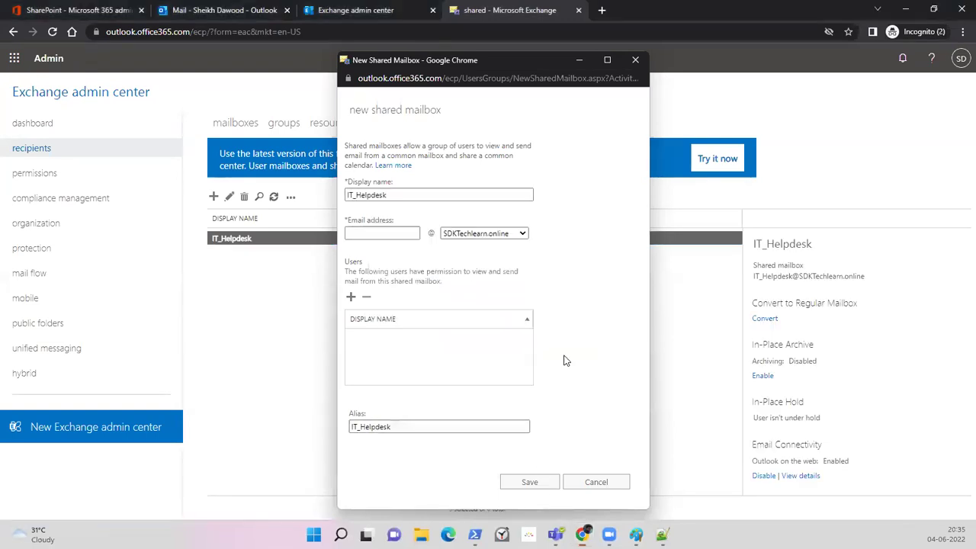
In Outlook, begin opening another mailbox named IT_Hel, then cancel
click(206, 18)
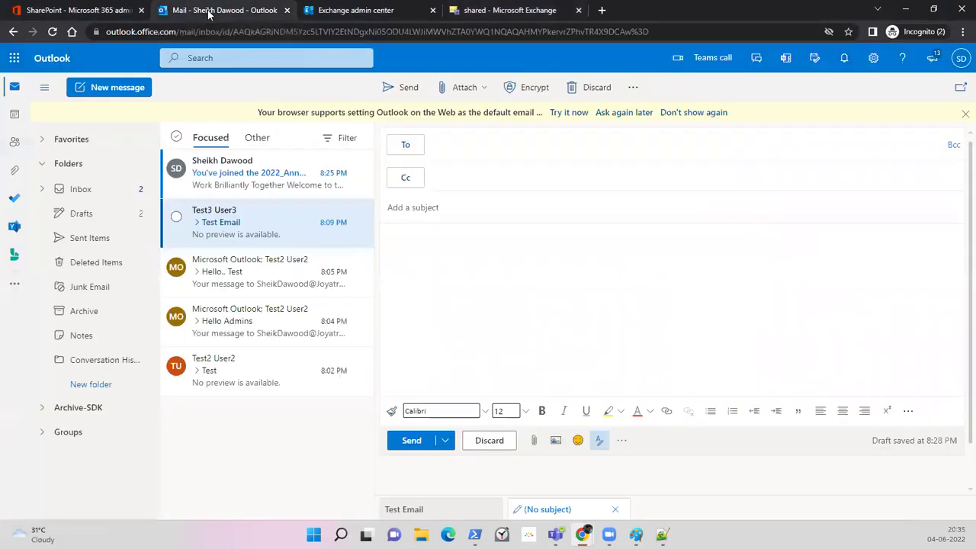
click(960, 67)
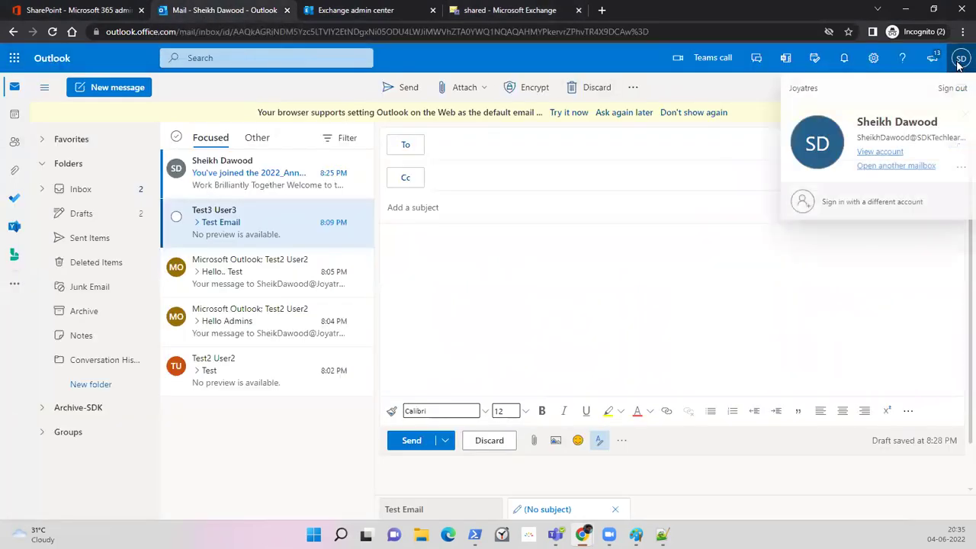
click(890, 168)
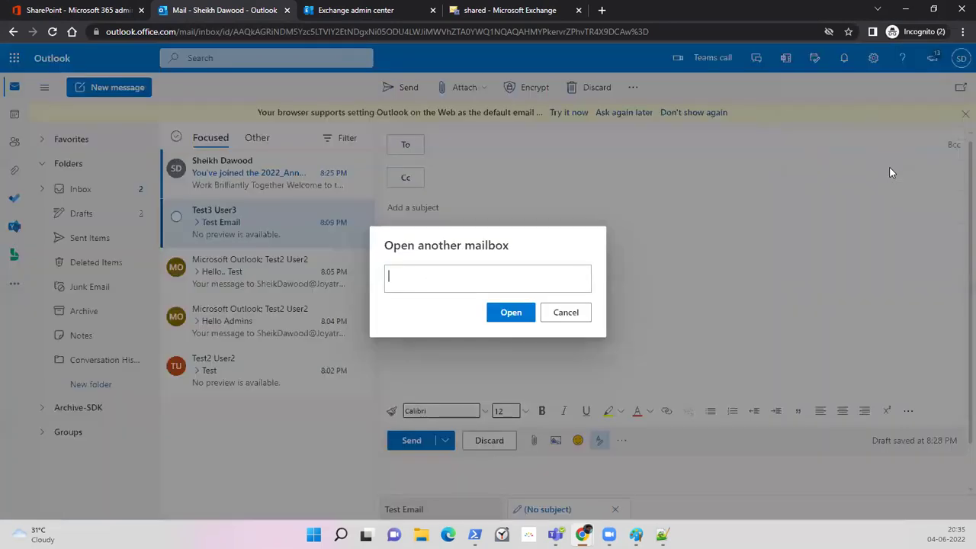
text(IT_Hel)
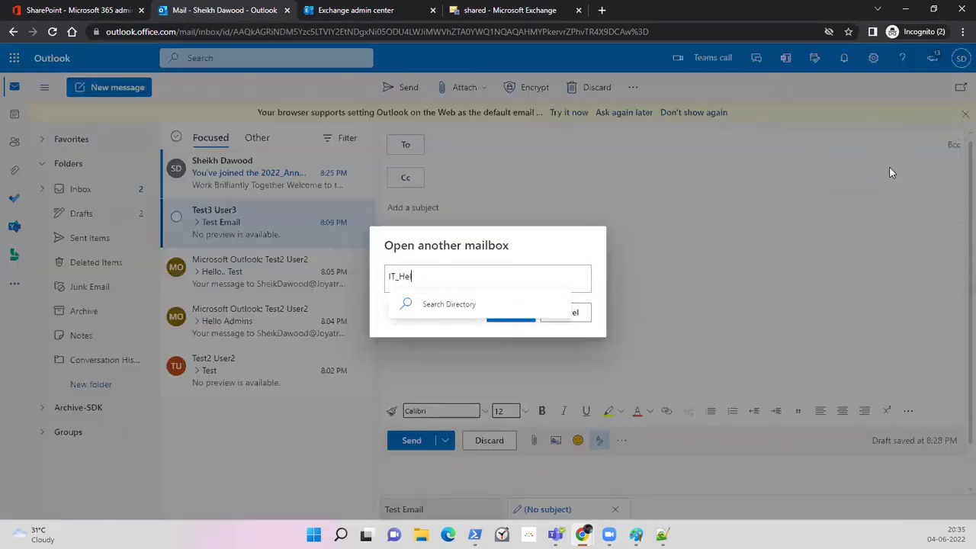
click(889, 168)
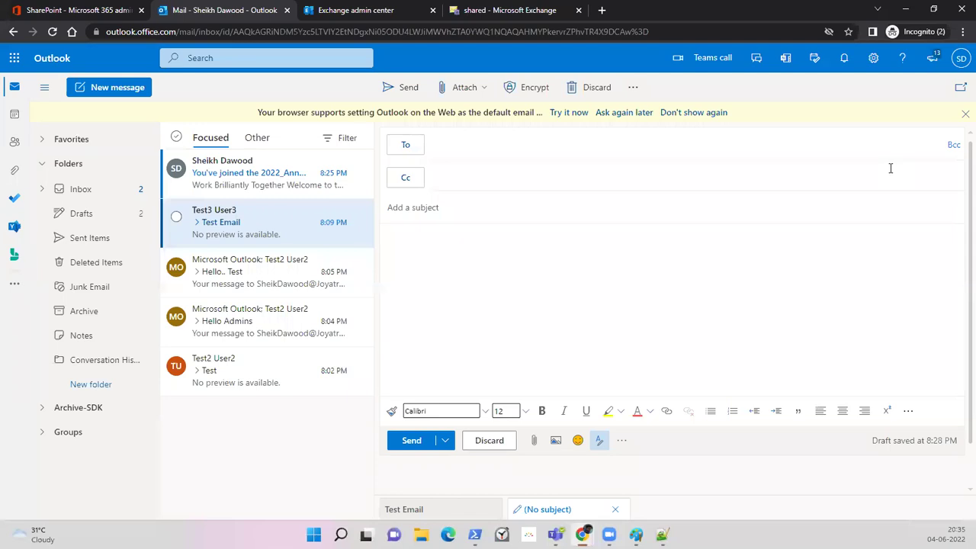
Search the directory for the IT_Hel mailbox, dismiss the empty results, and reload Outlook
click(960, 58)
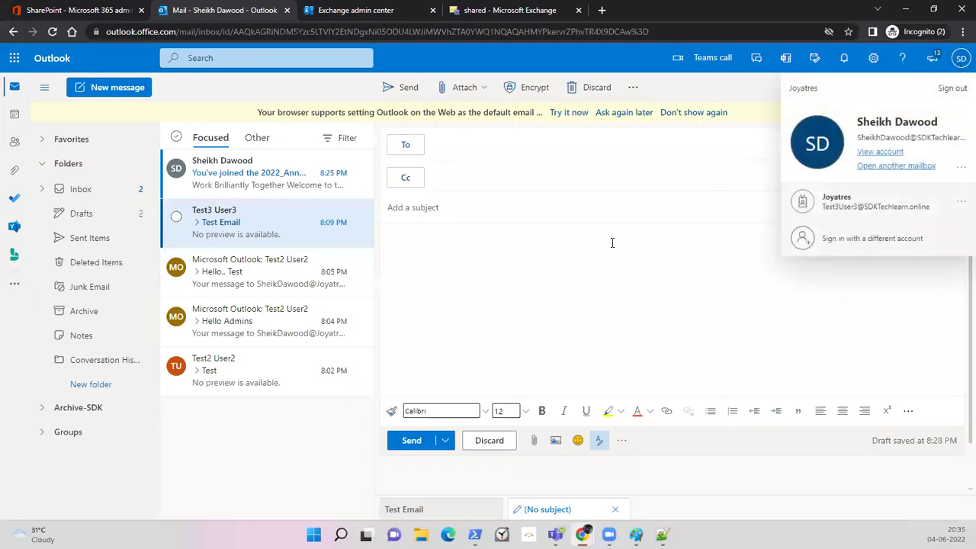
click(890, 168)
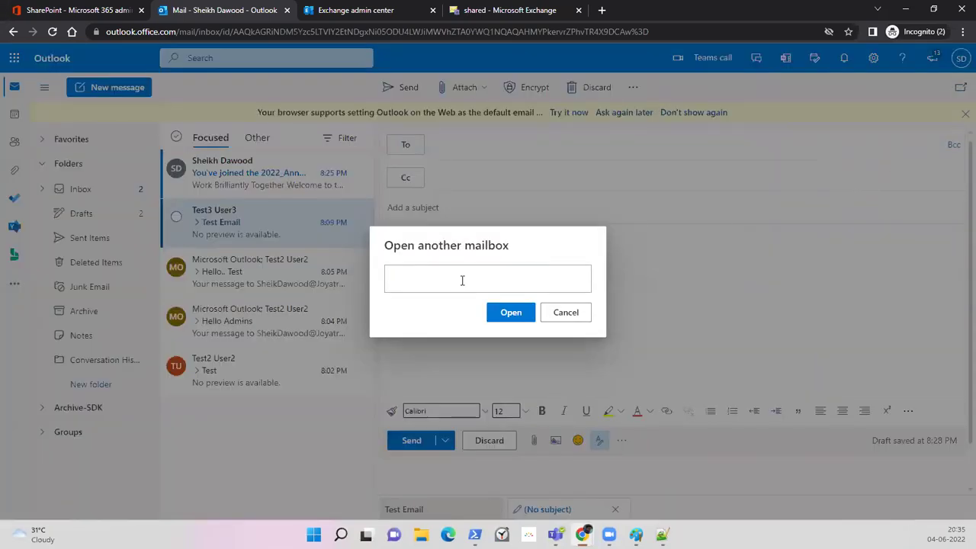
text(IT_Hel)
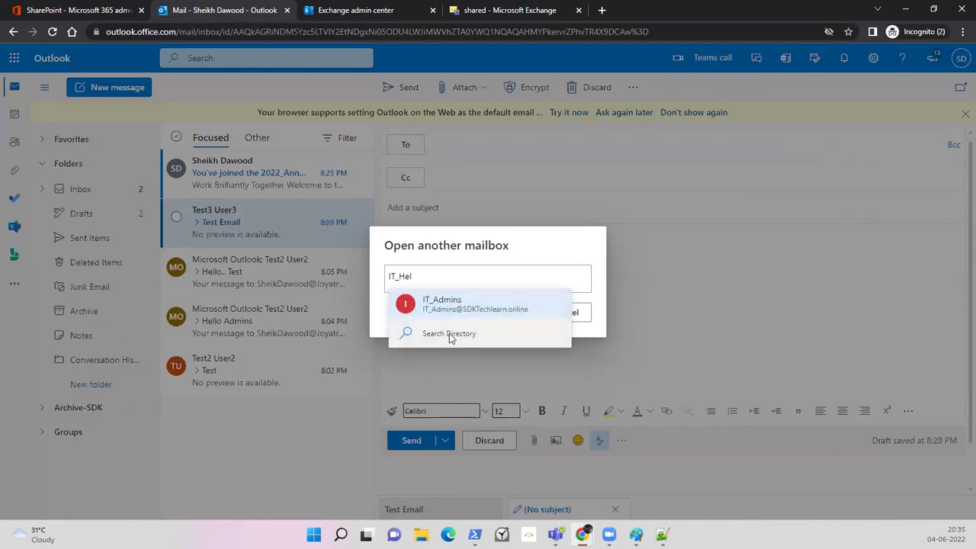
click(449, 333)
click(457, 274)
key(Escape)
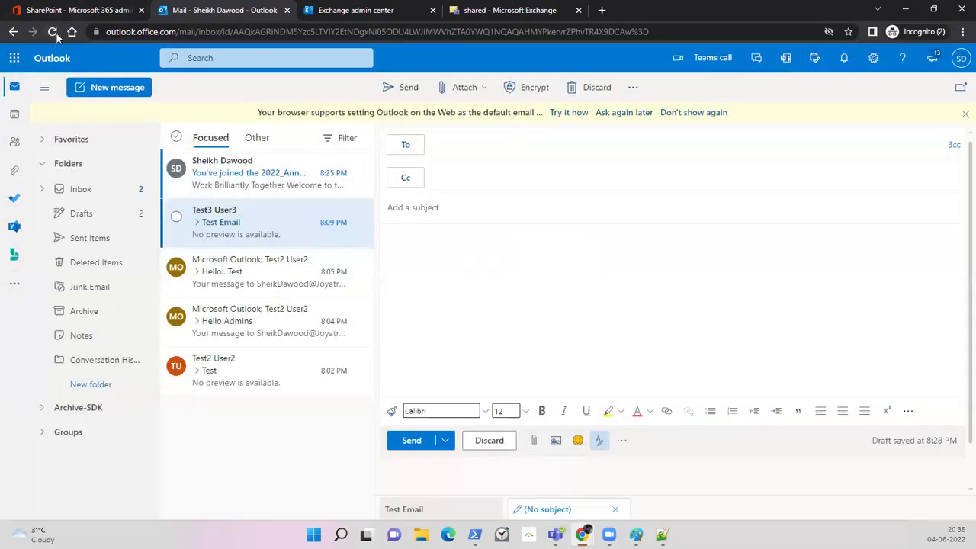
click(51, 31)
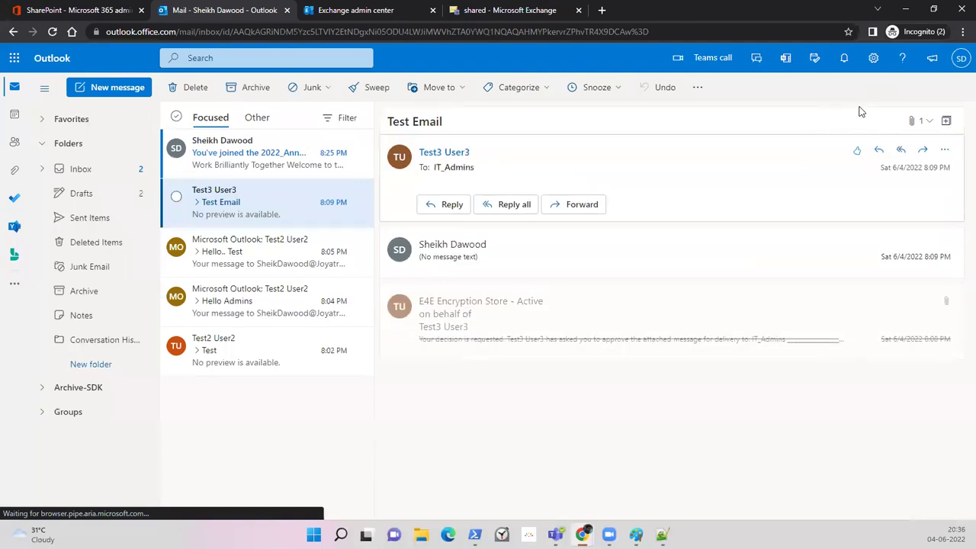
Search the directory for 'IT' mailboxes, cross-checking the Exchange shared mailbox list
click(959, 60)
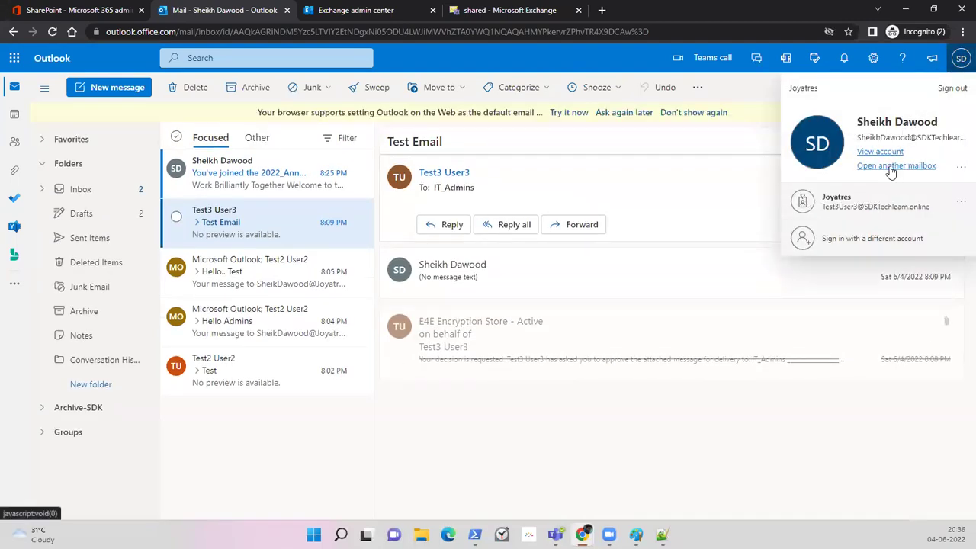
click(891, 172)
text(IT_H)
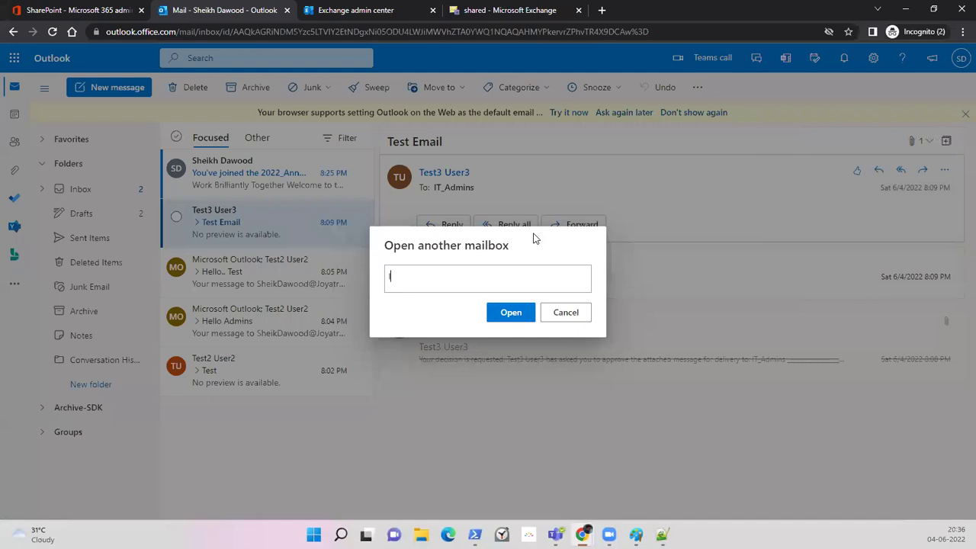
text(el)
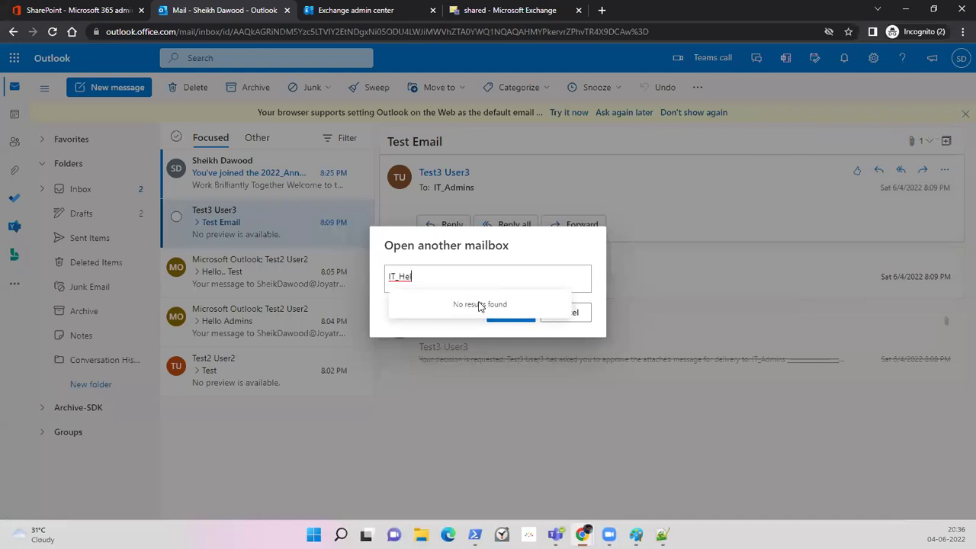
key(BackSpace)
key(BackSpace)
key(BackSpace)
key(BackSpace)
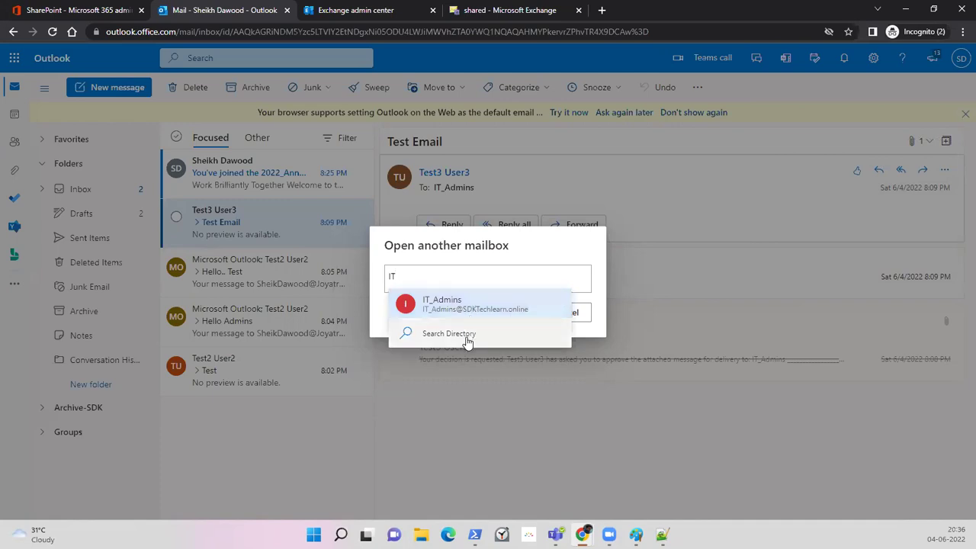
click(468, 339)
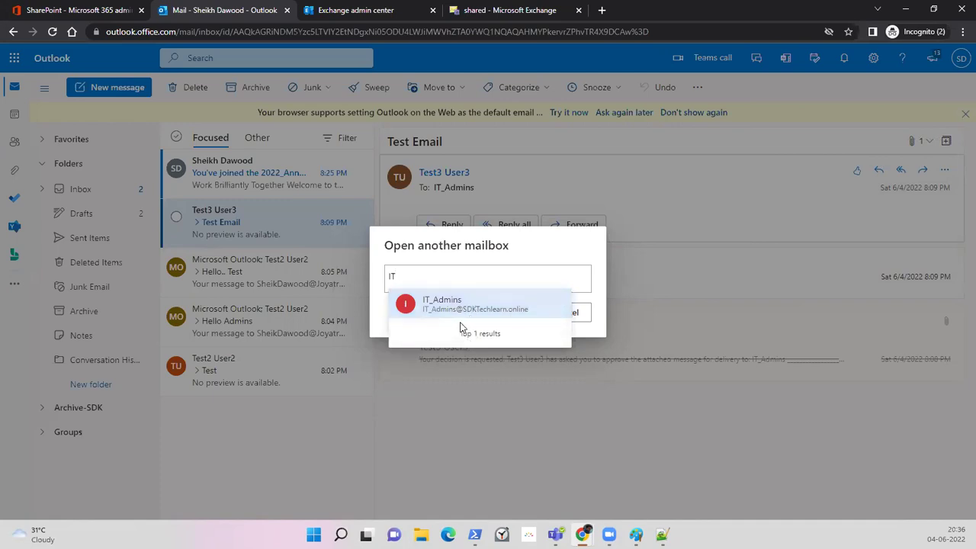
click(492, 10)
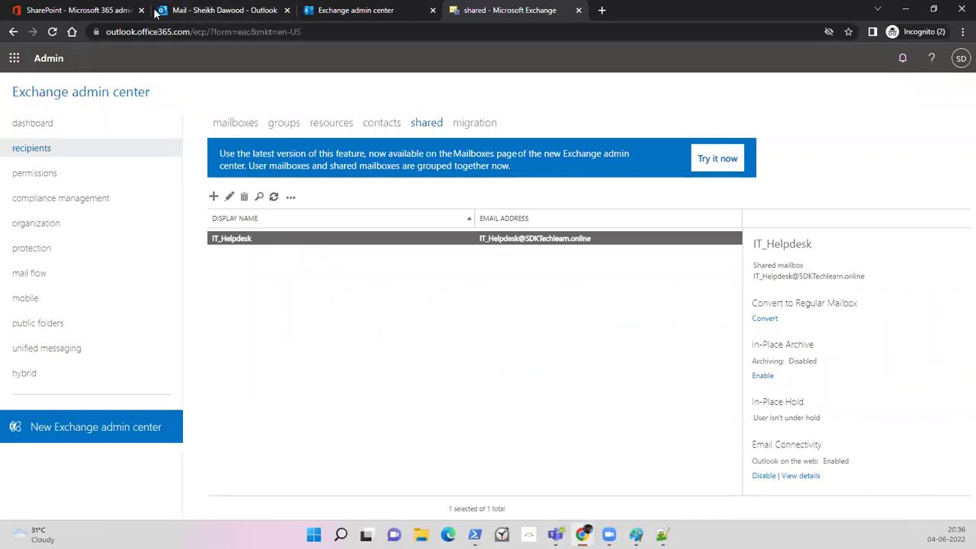
click(203, 13)
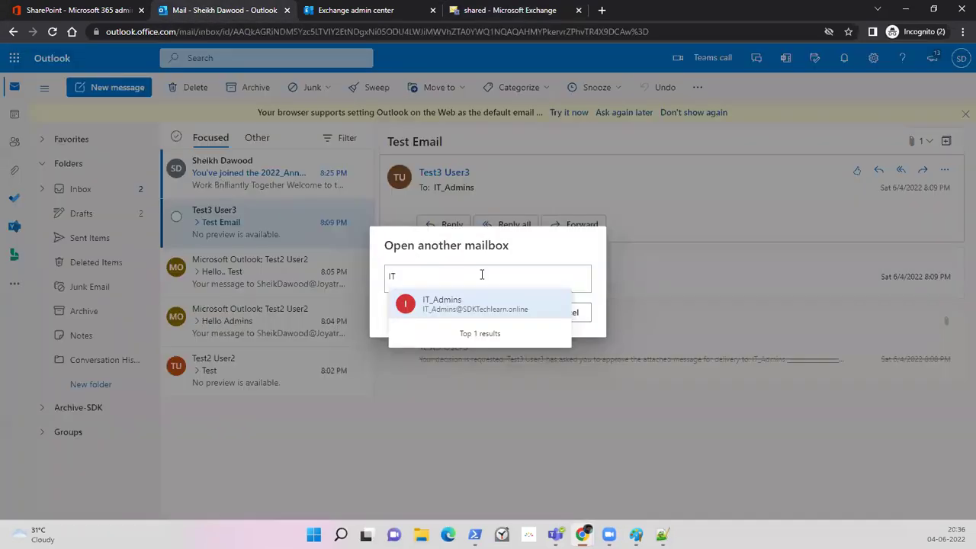
Choose the IT_Admins suggestion, cancel the dialog, and start a new blank message
click(483, 306)
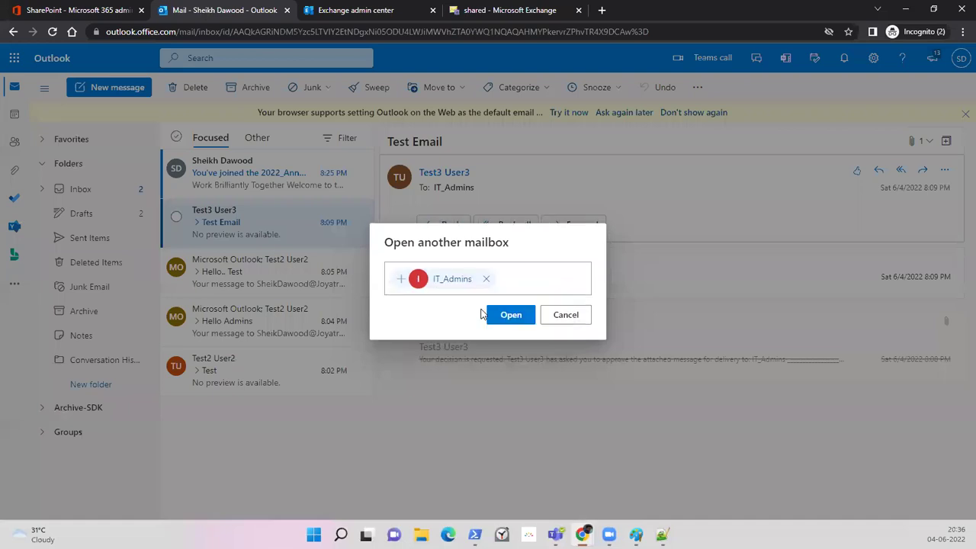
click(565, 315)
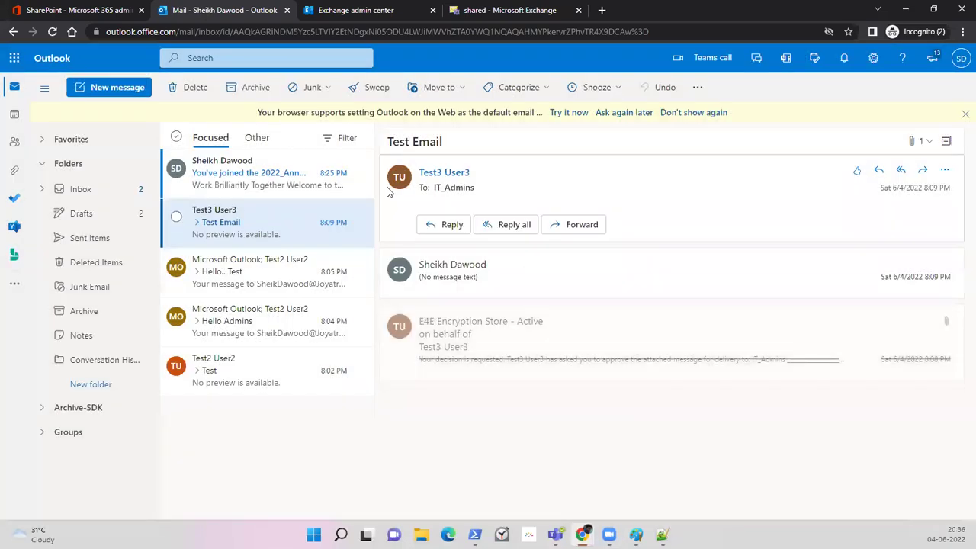
click(131, 90)
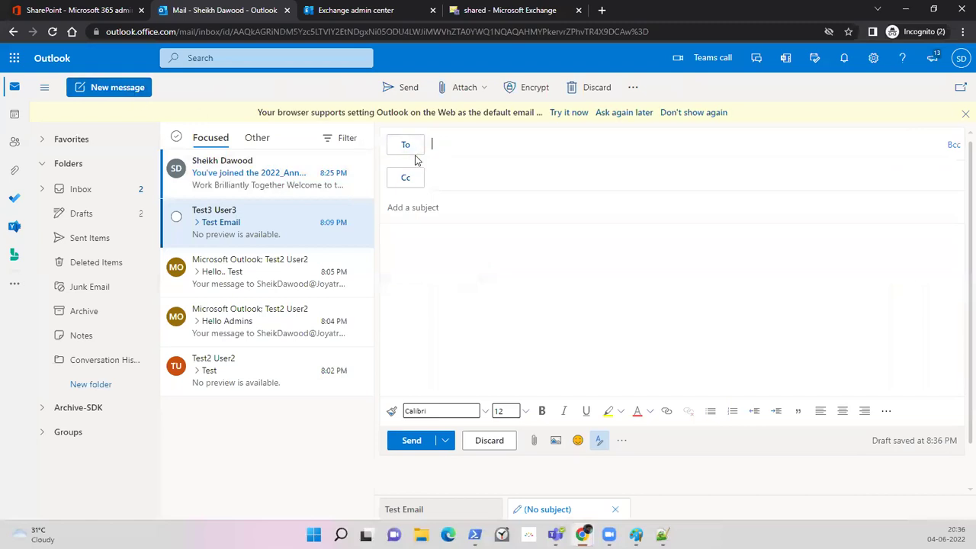
Look up the IT_Helpdesk mailbox in the new message's recipient directory
click(411, 151)
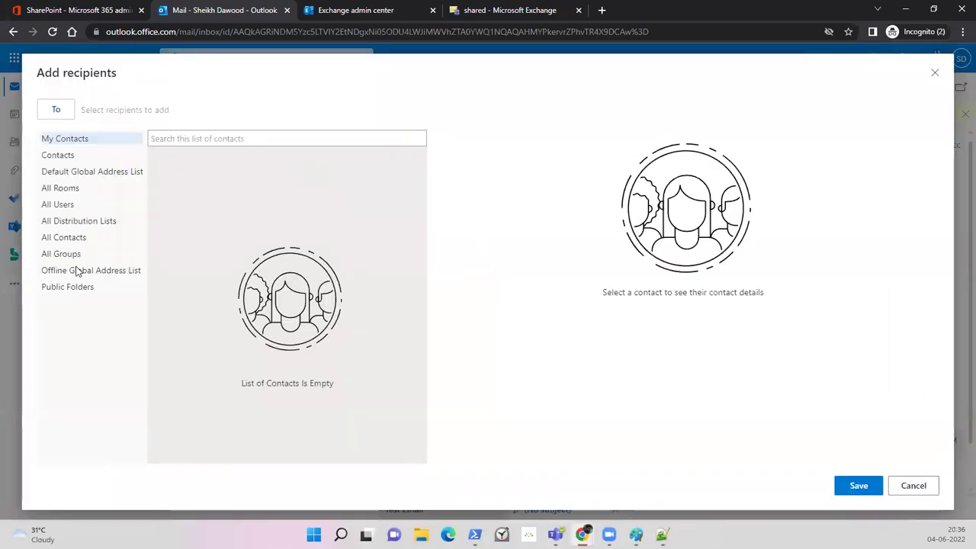
click(72, 203)
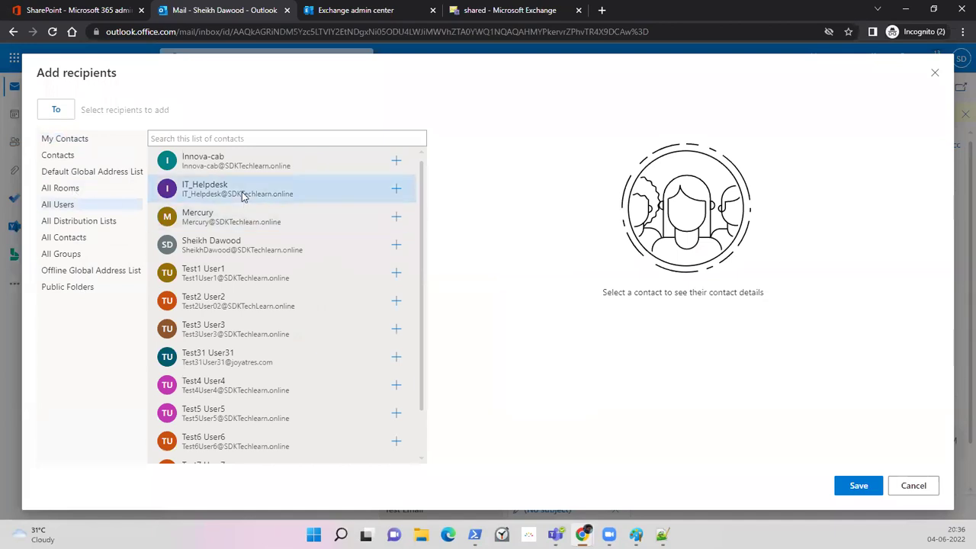
click(241, 192)
key(Escape)
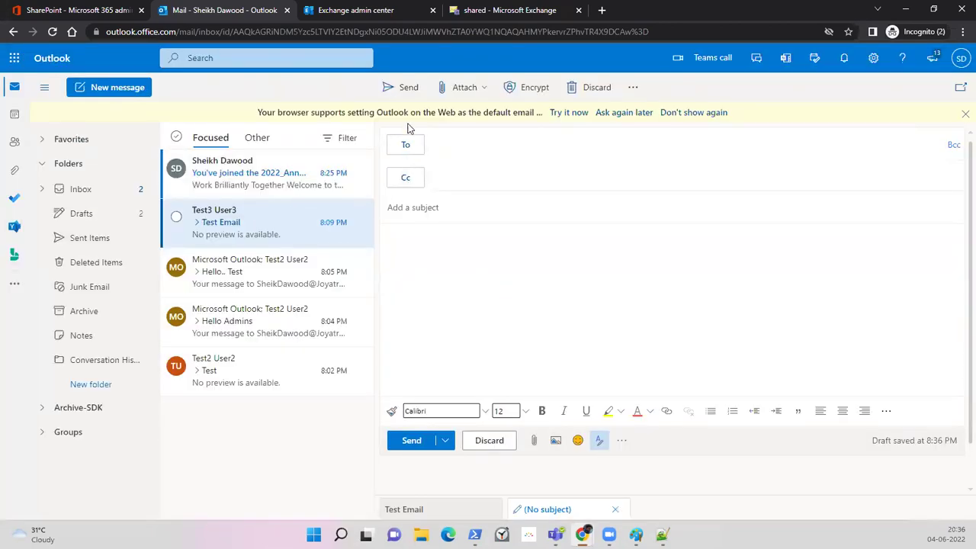
Enter IT_Helpdesk in the Open another mailbox dialog, then close it and reload Outlook
click(954, 59)
click(893, 165)
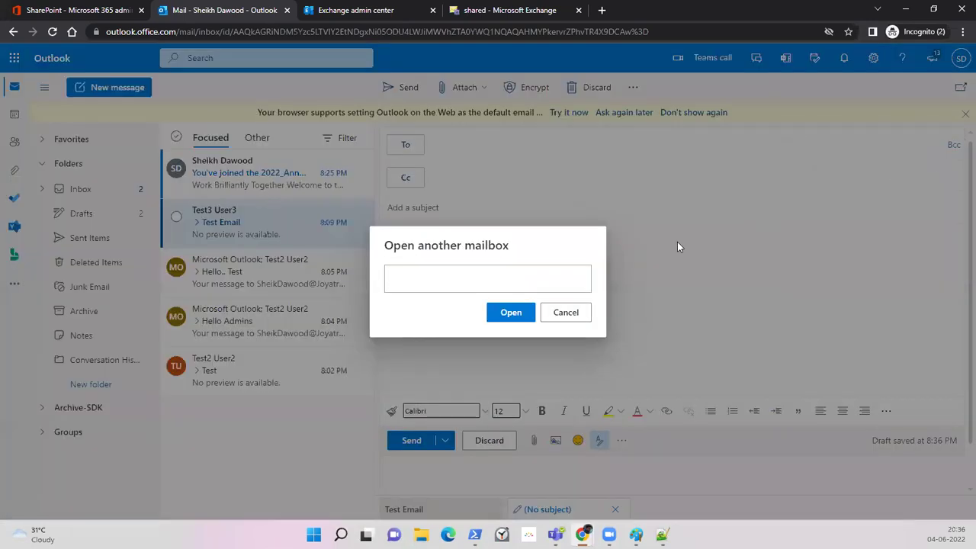
text(IT)
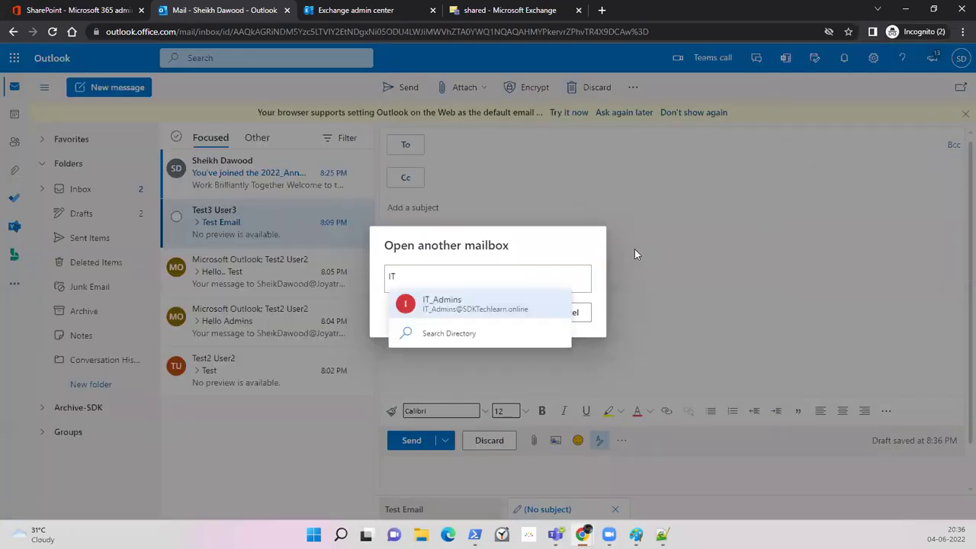
click(450, 333)
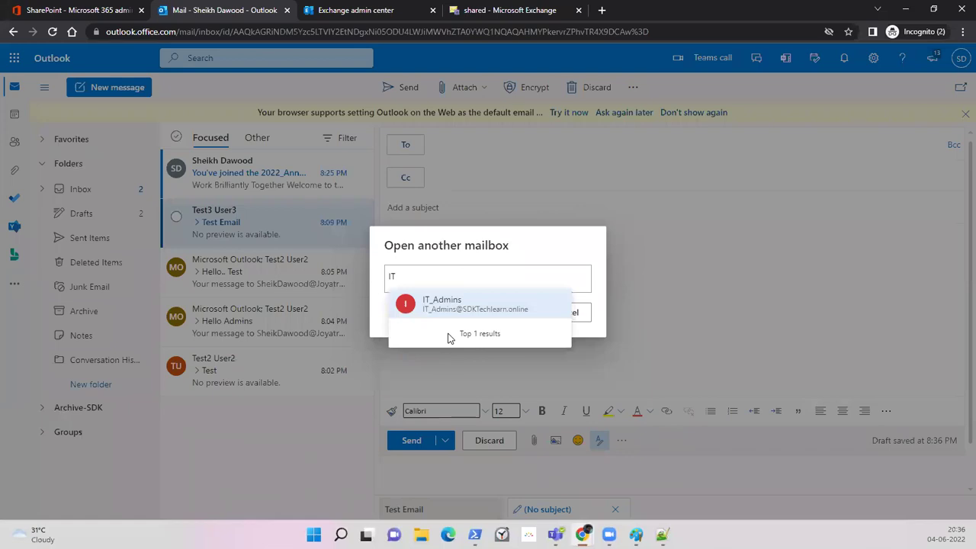
double_click(432, 278)
text(IT_Helpdesk)
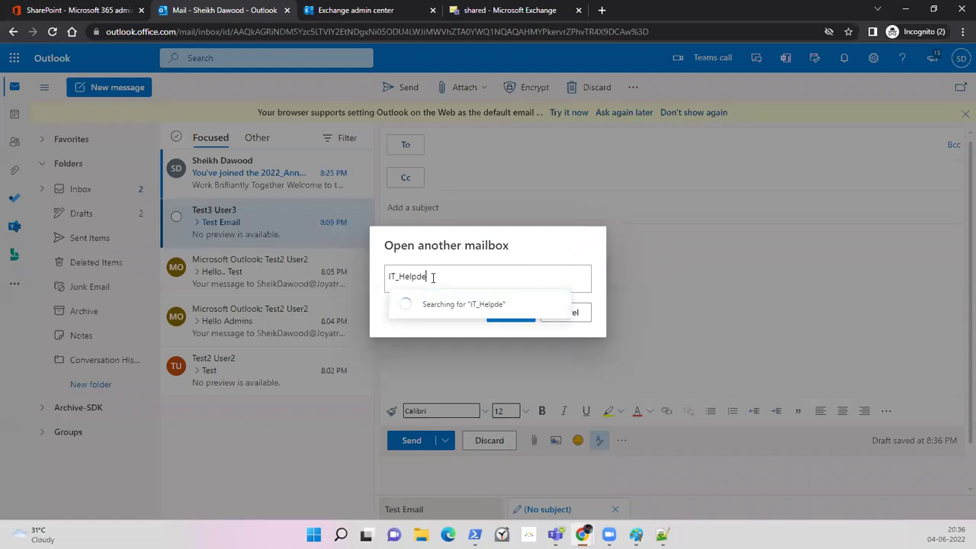
key(Escape)
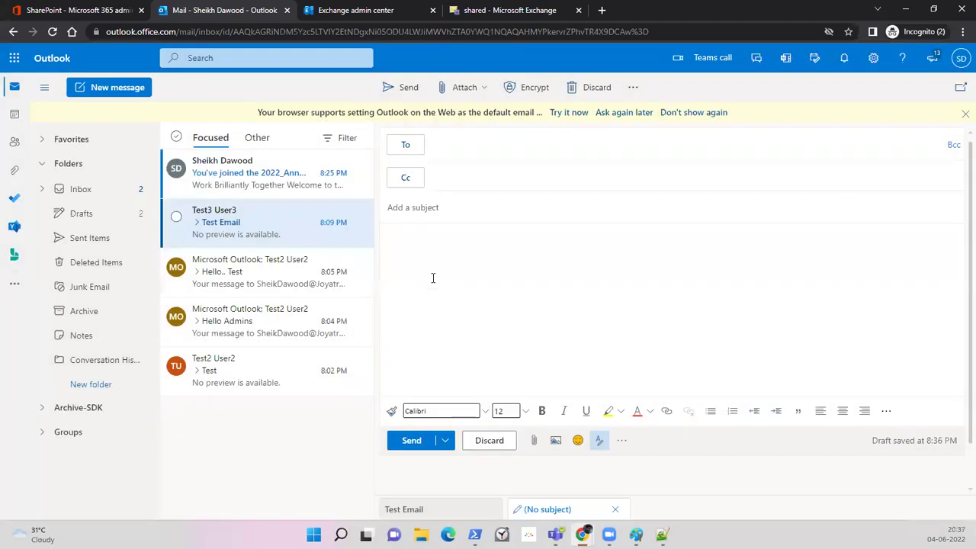
click(960, 59)
key(Escape)
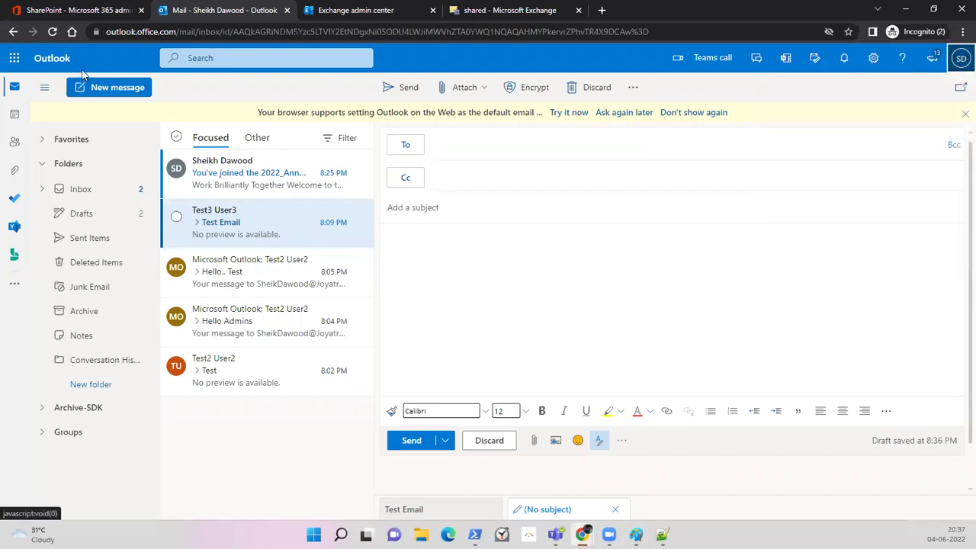
click(53, 32)
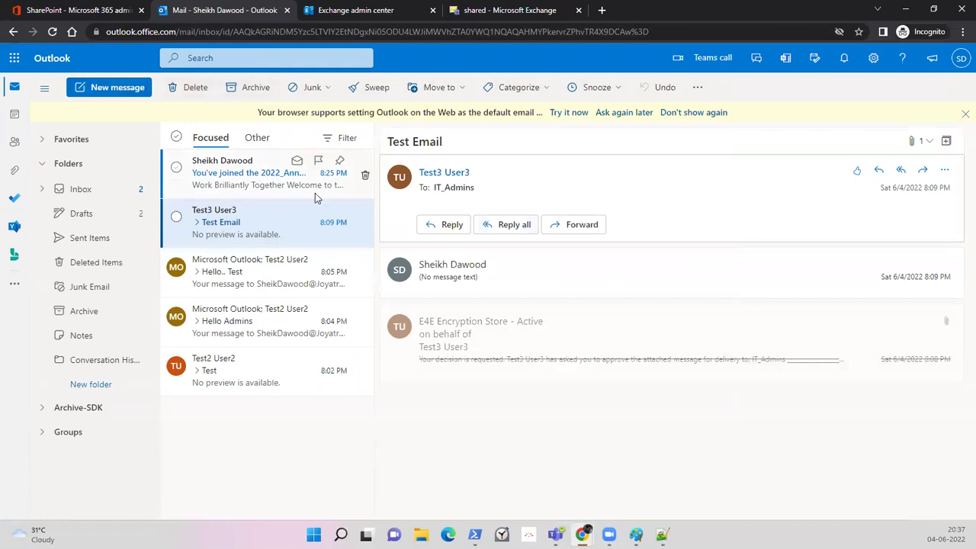
Open IT_Helpdesk as another mailbox and permanently dismiss the default-email banner
click(961, 60)
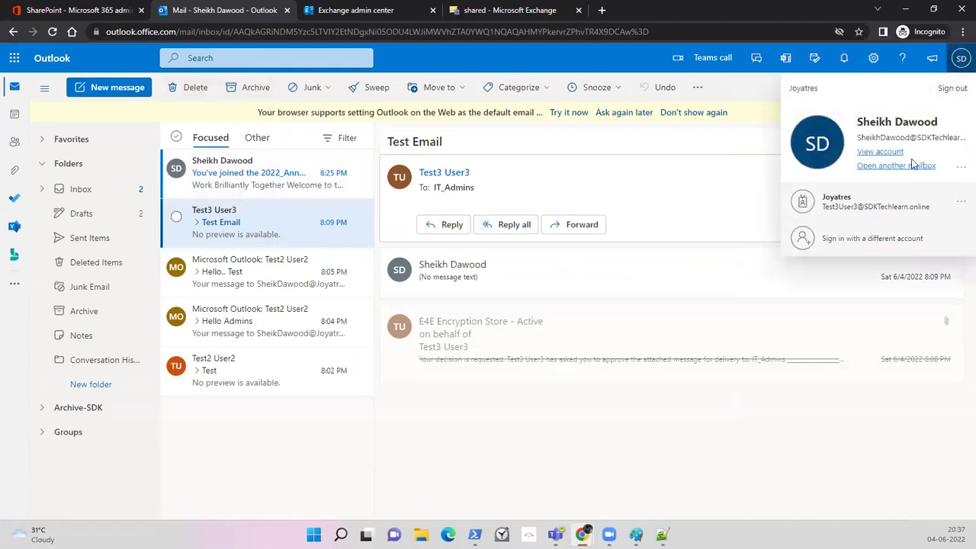
click(892, 167)
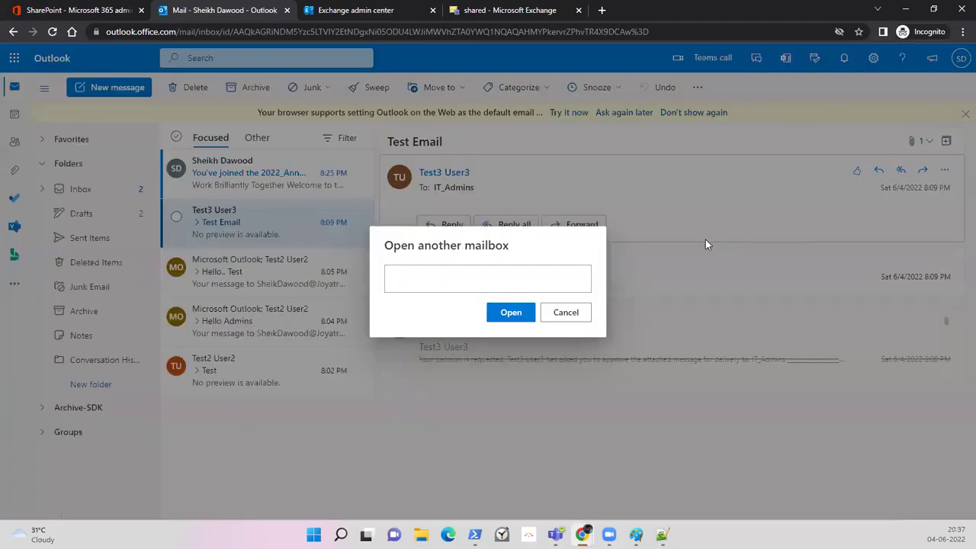
text(IT)
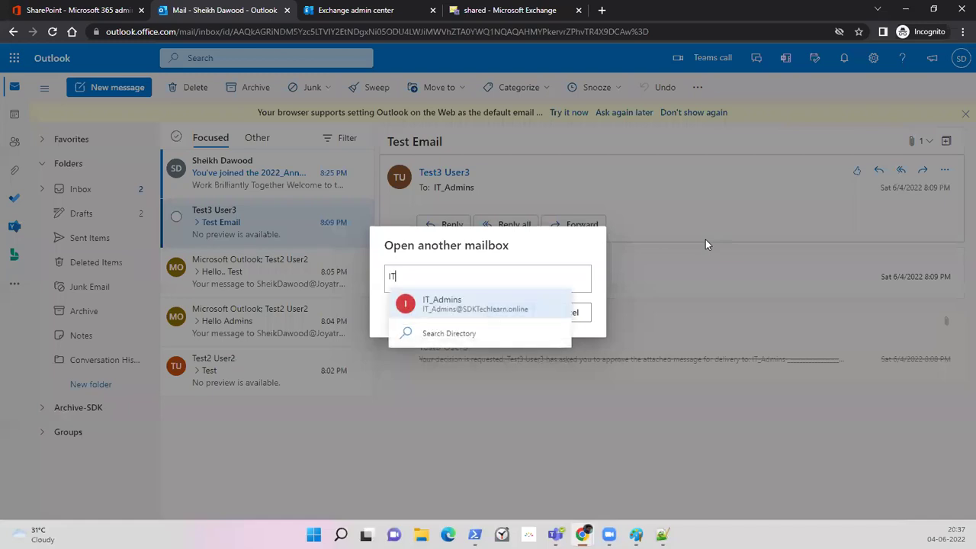
click(469, 335)
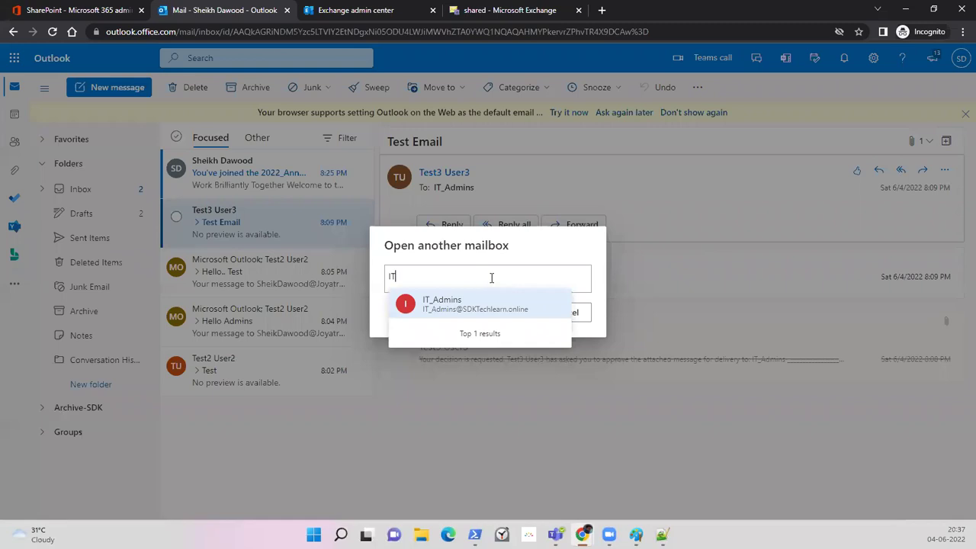
text(_Helpdesk)
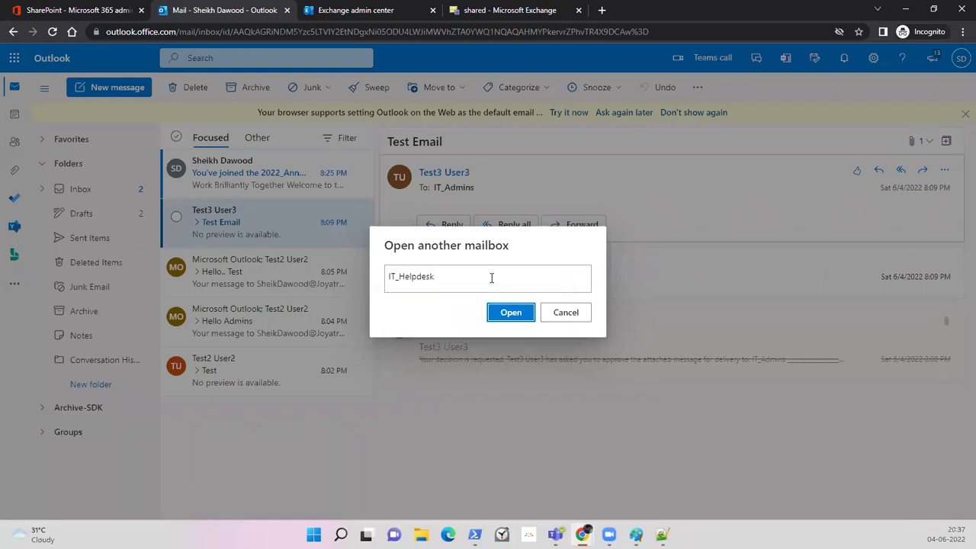
click(511, 314)
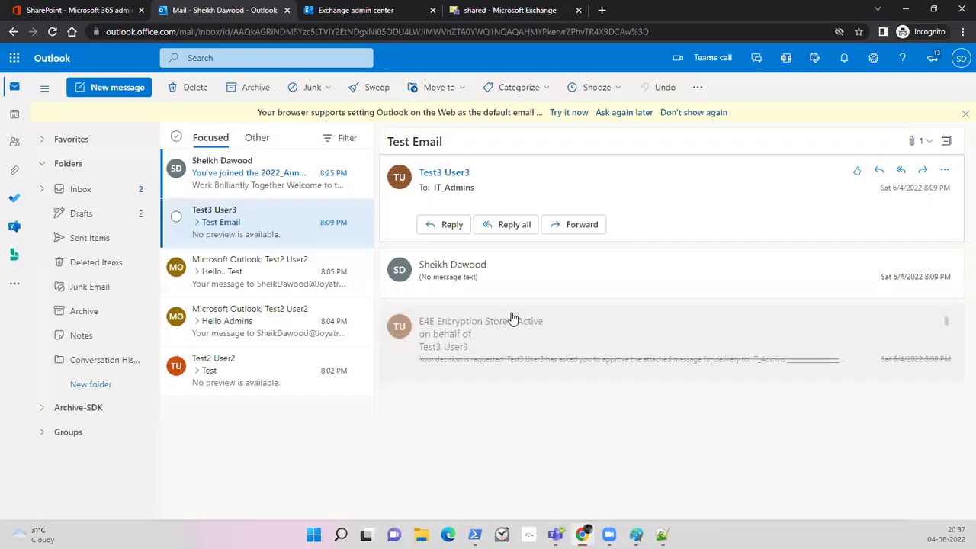
click(704, 116)
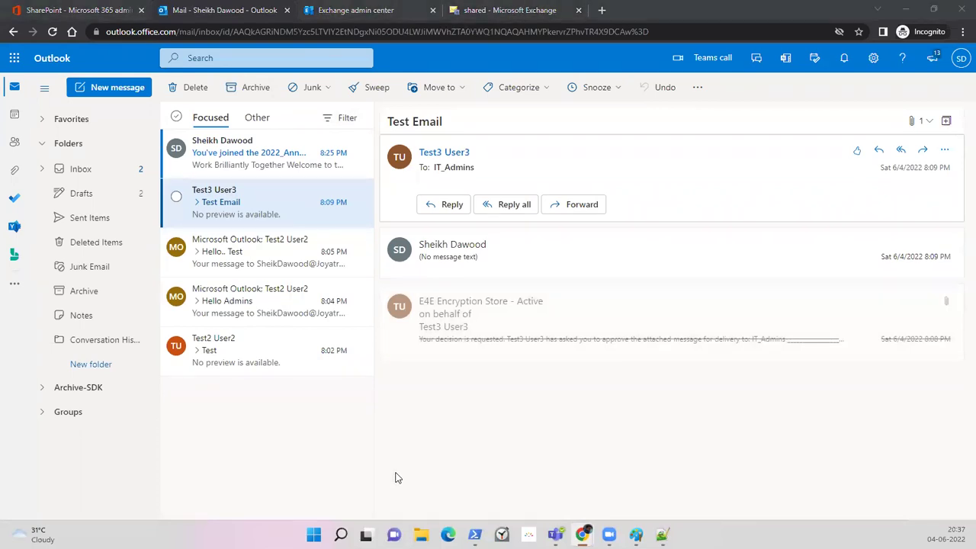
Sign the admin account out of Outlook, resubmit the sign-out page, and close its tab
click(381, 446)
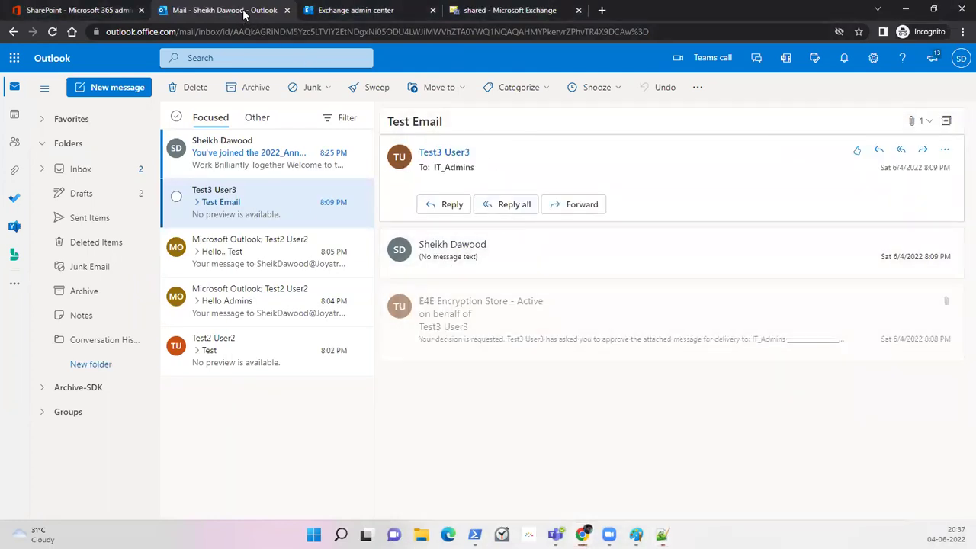
click(960, 58)
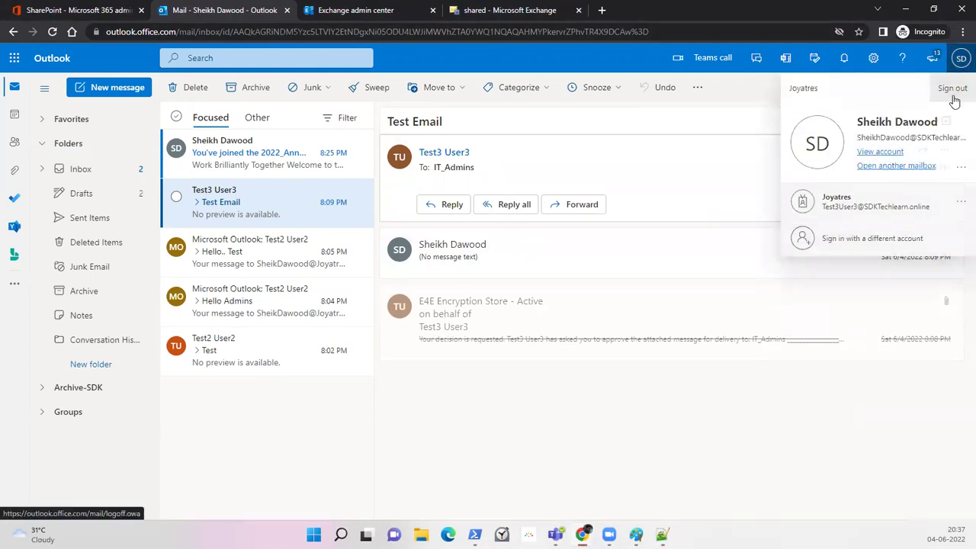
click(952, 89)
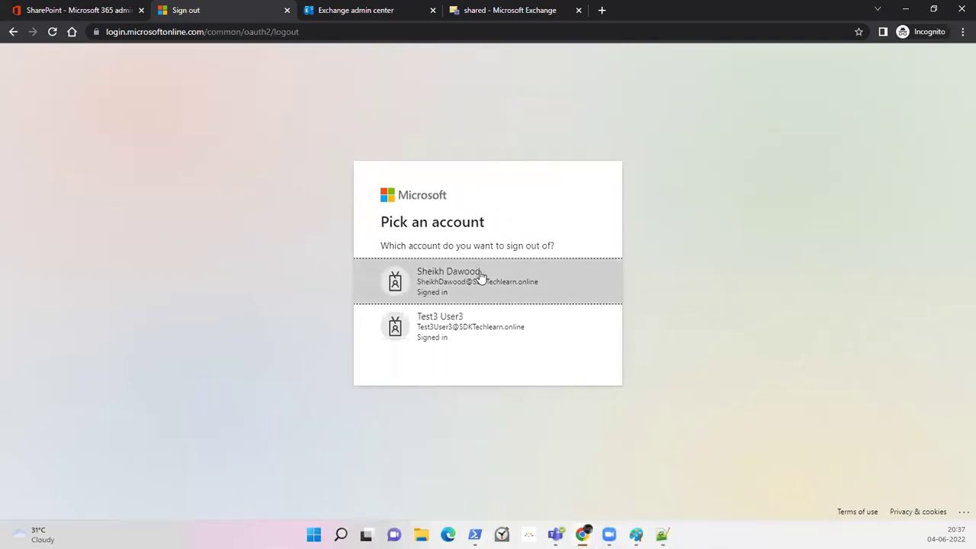
click(479, 279)
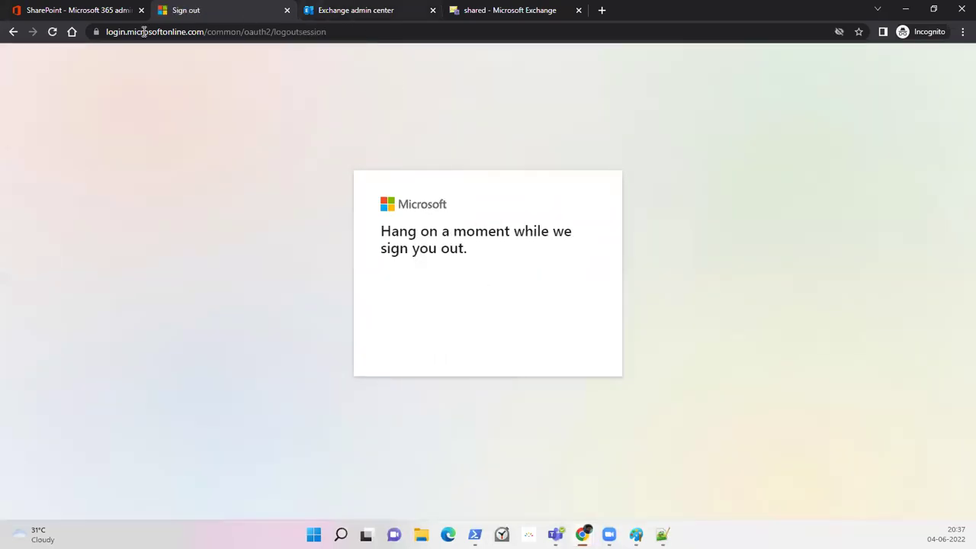
click(52, 31)
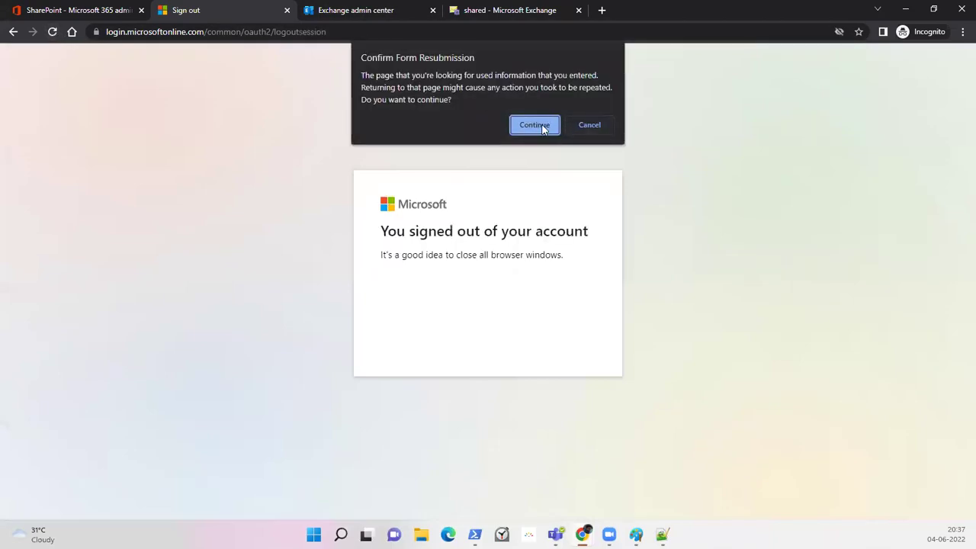
click(542, 125)
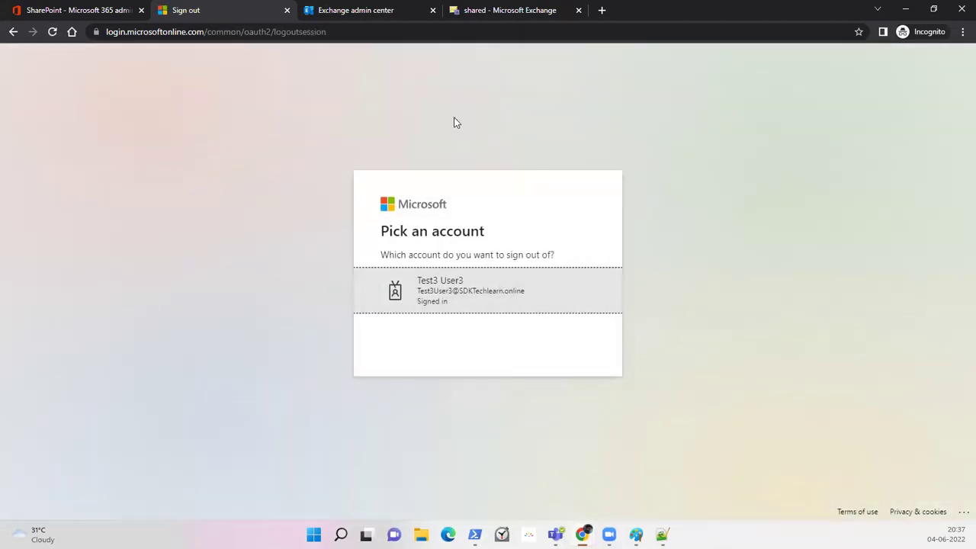
click(286, 11)
Launch Outlook from the app launcher, sign in with the admin password, skipping authenticator setup
click(95, 14)
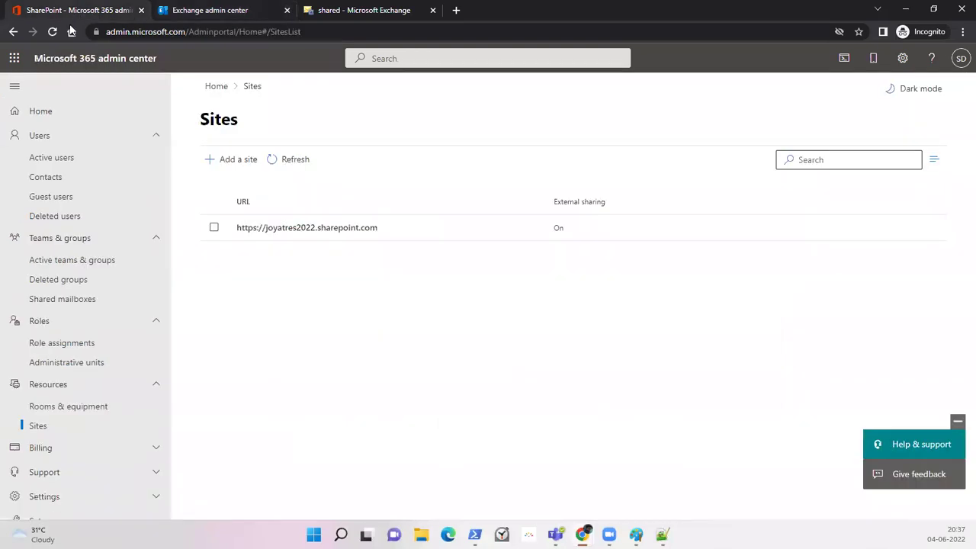
click(15, 58)
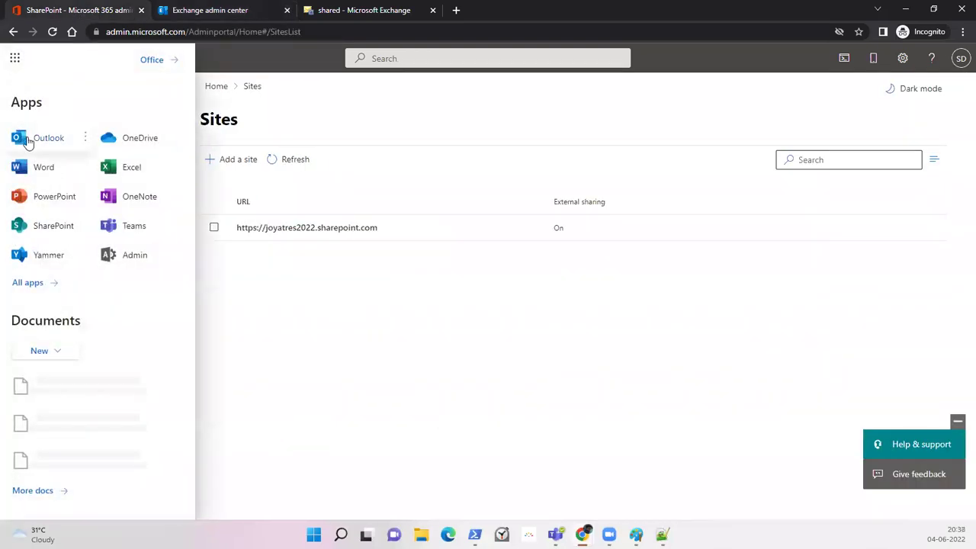
click(19, 136)
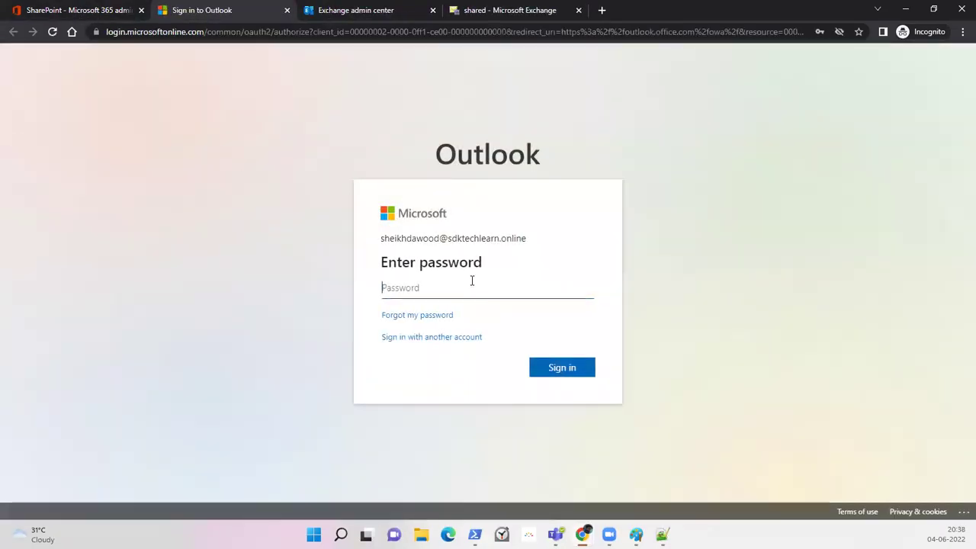
text(•••••••)
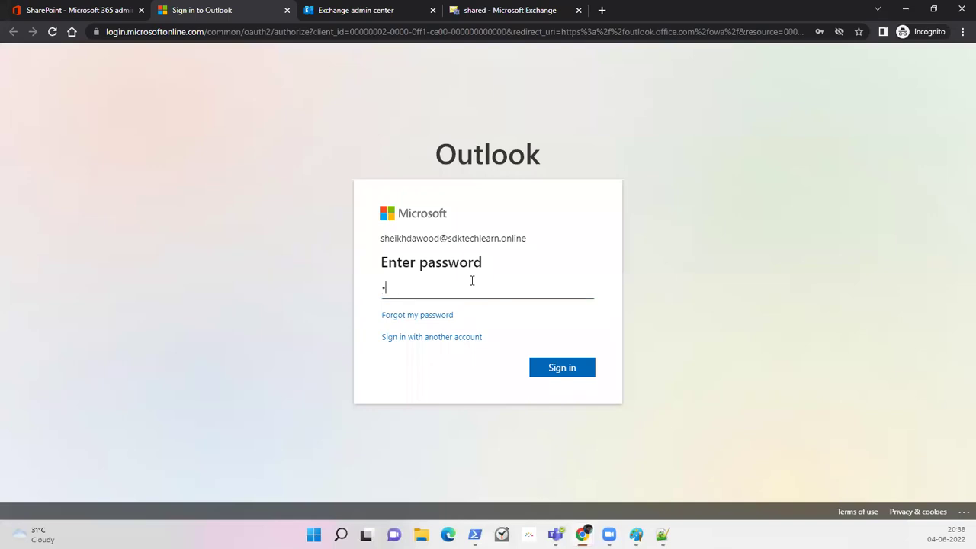
text(••••)
key(Return)
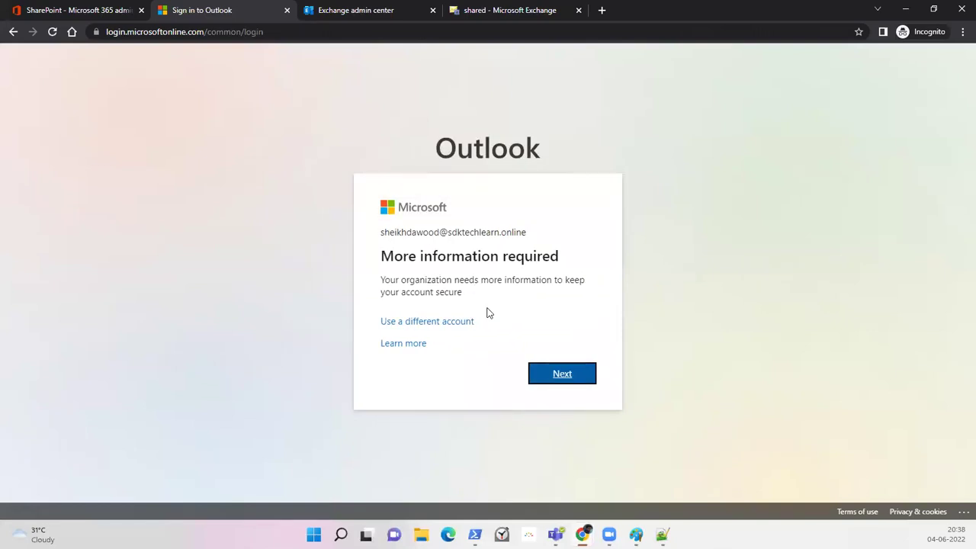
click(557, 371)
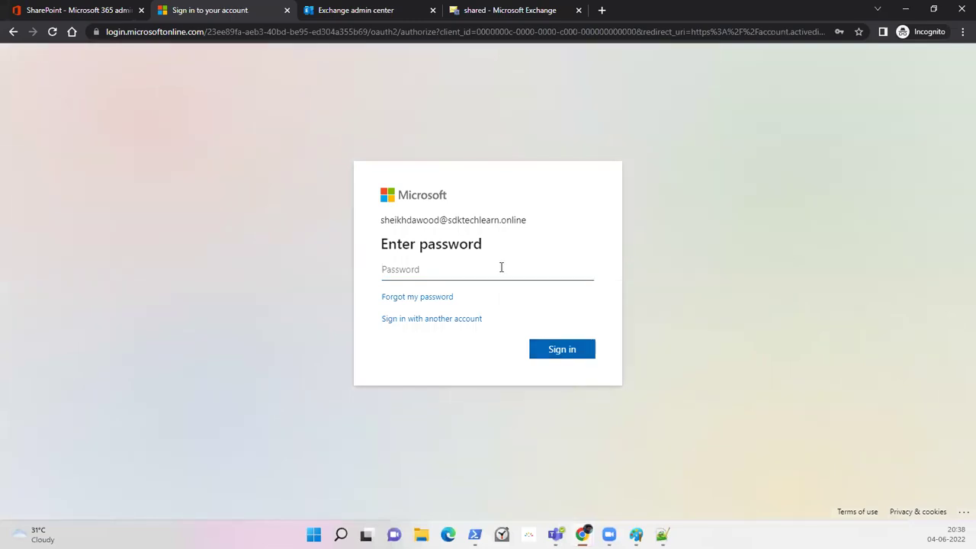
text(************)
key(Return)
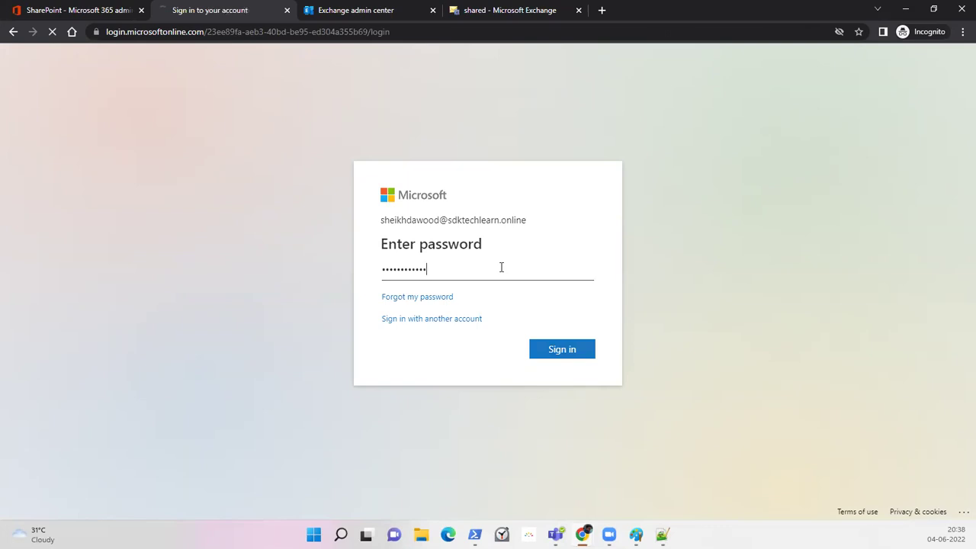
click(560, 350)
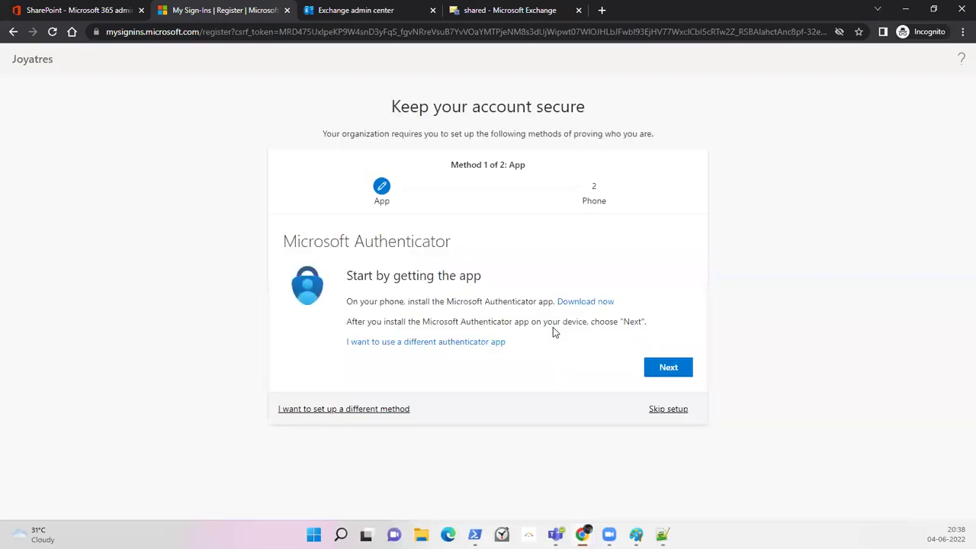
click(667, 409)
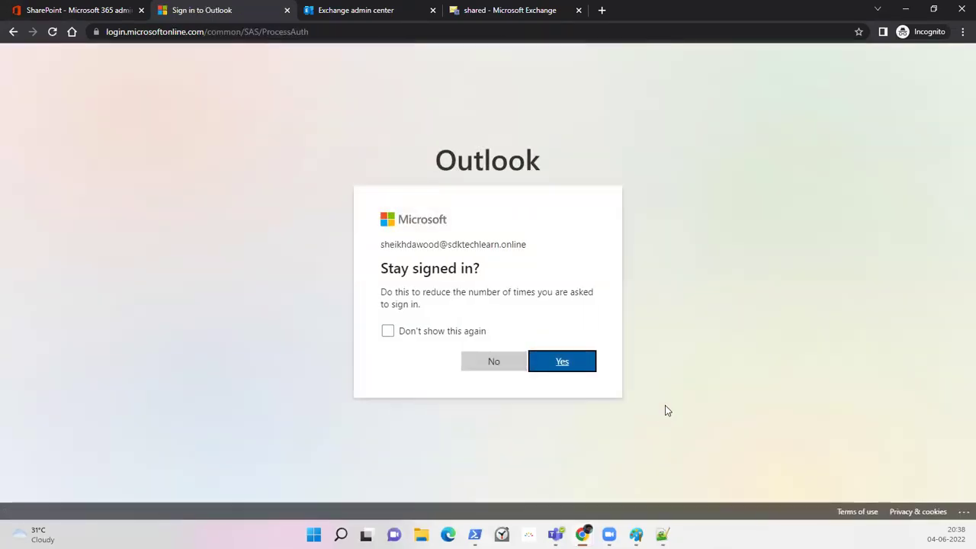
click(565, 363)
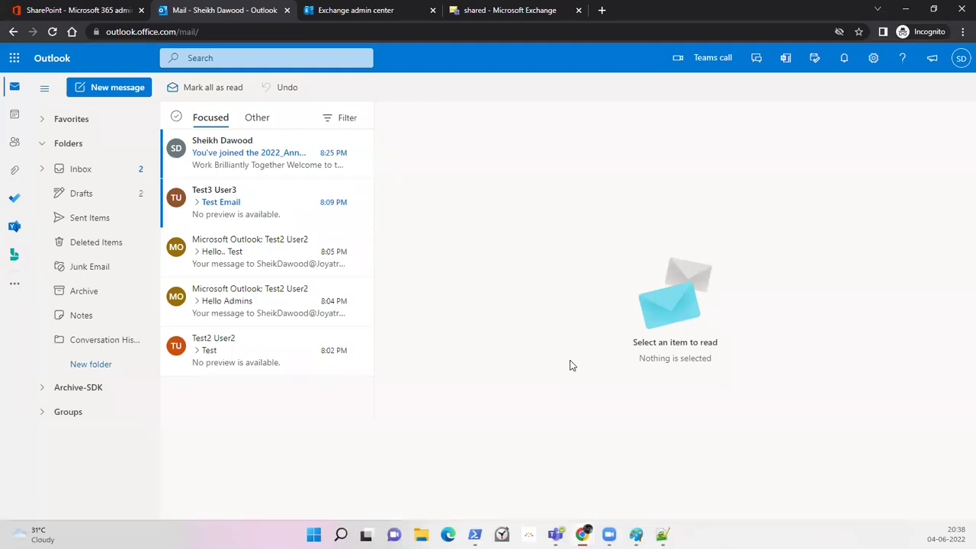
Pick IT_Admins from an 'IT' search in Open another mailbox, then close it and return to Exchange
click(960, 58)
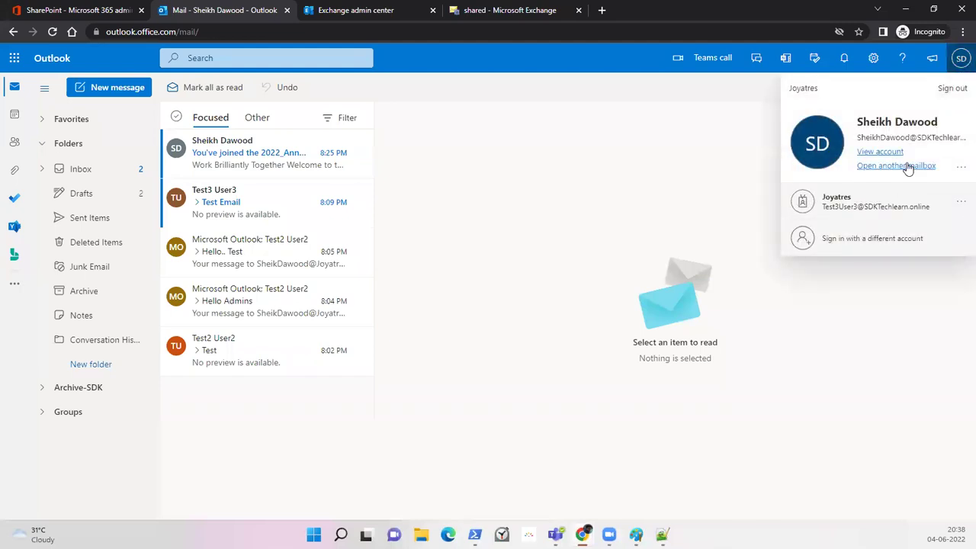
click(907, 165)
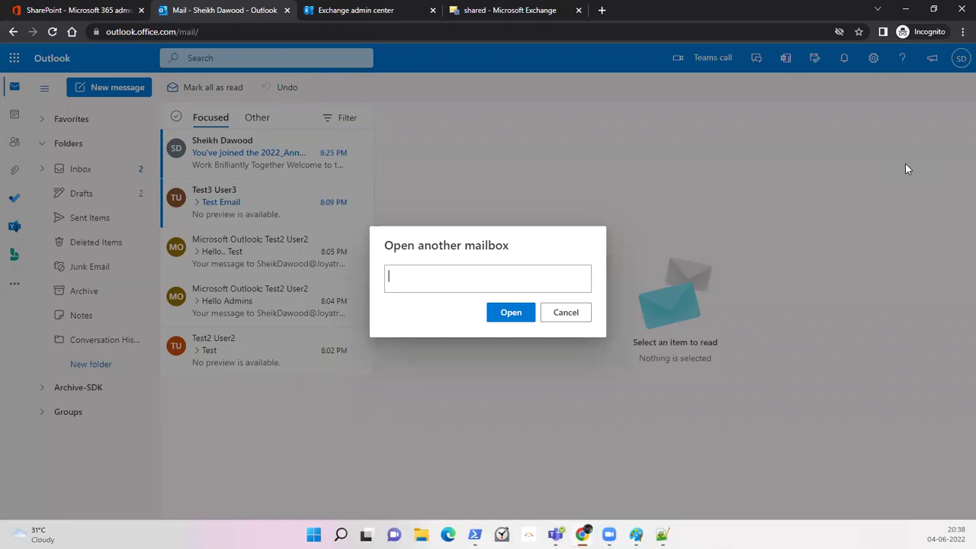
text(IT)
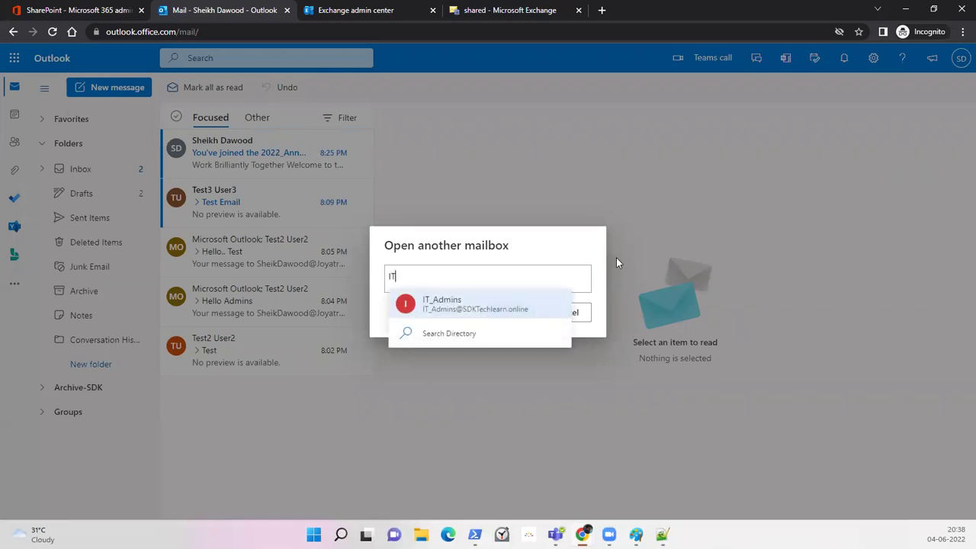
click(460, 336)
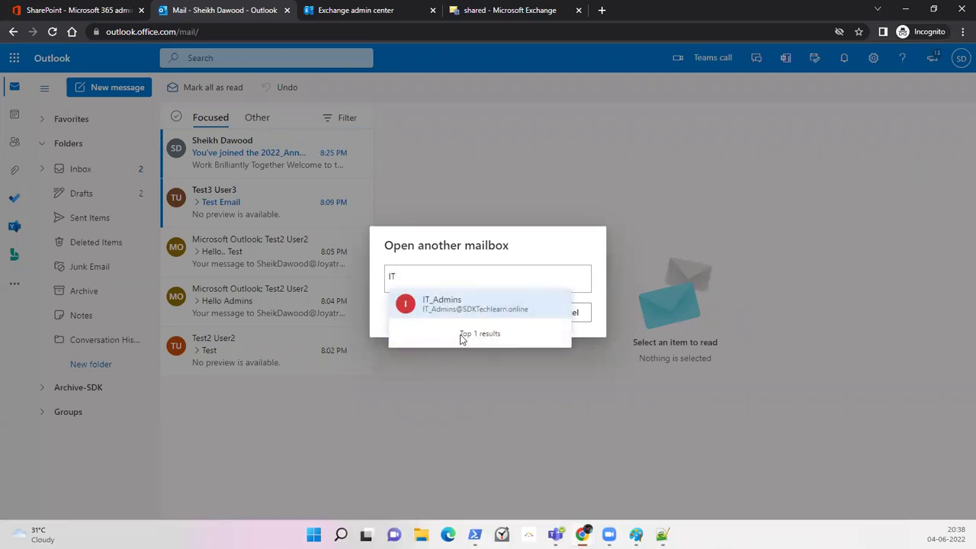
click(466, 309)
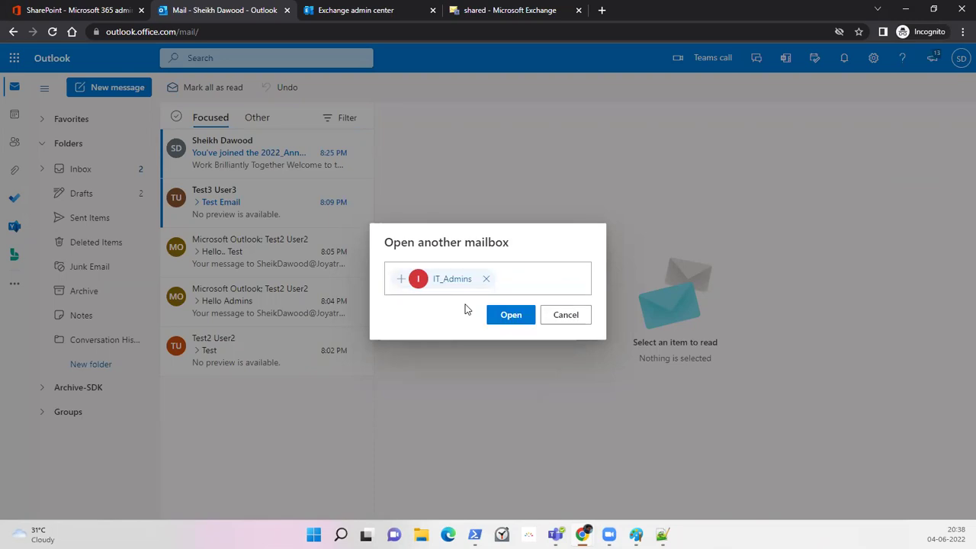
click(511, 314)
click(526, 10)
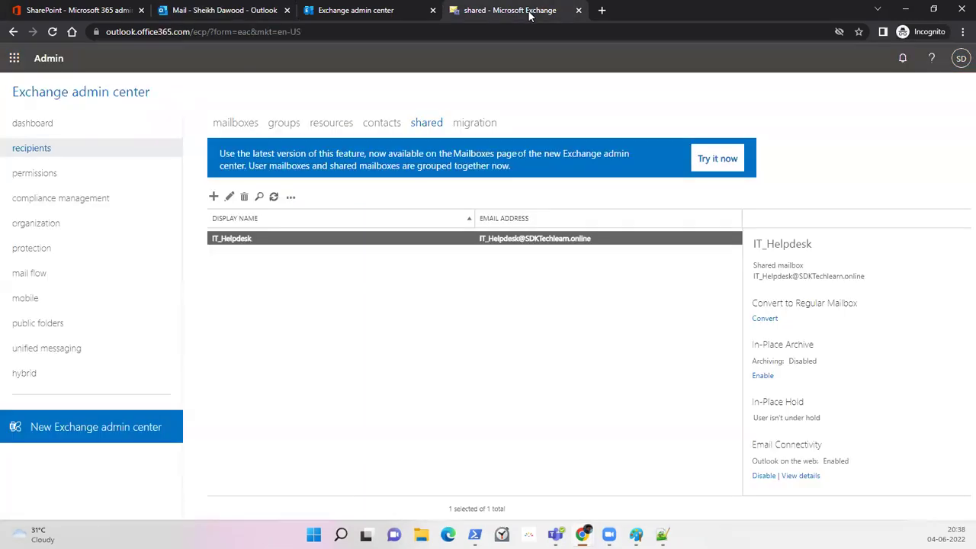
Refresh the shared mailboxes list twice, then switch back to the Outlook inbox
click(275, 197)
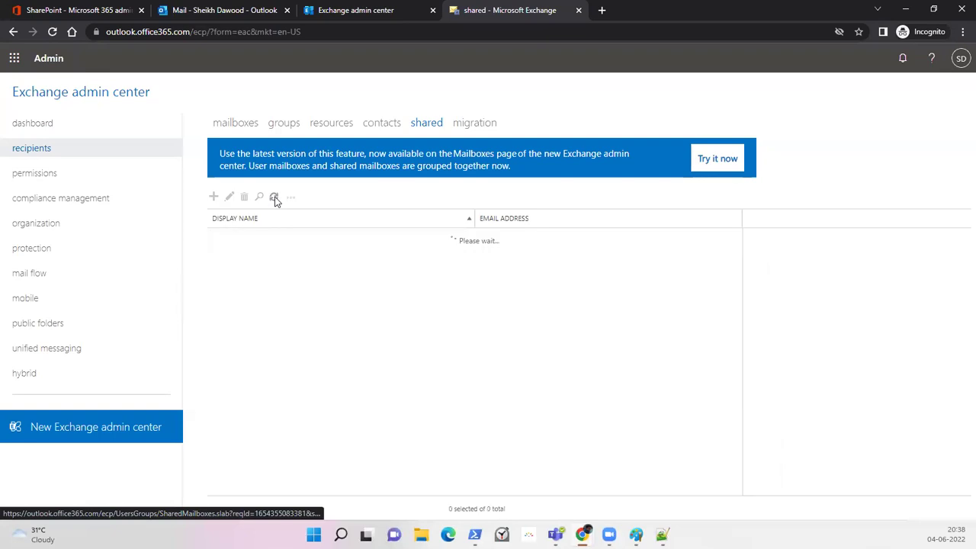
click(274, 198)
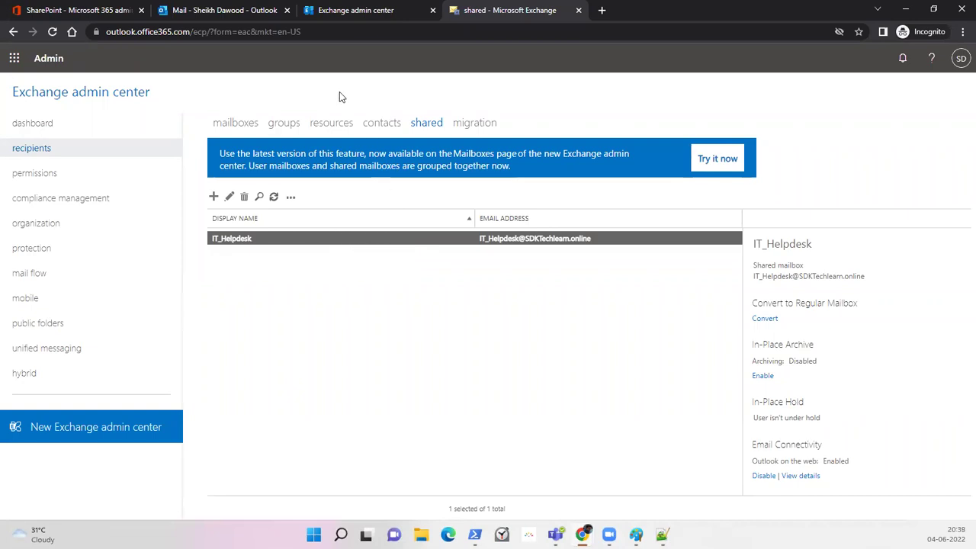
click(219, 12)
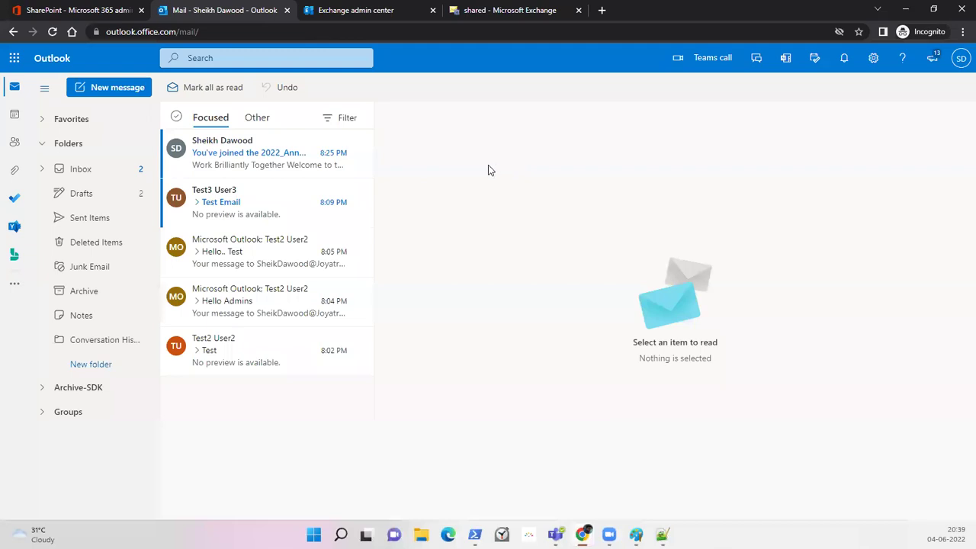
Check the signed-in accounts in the SD account panel, then return to the Exchange shared mailboxes tab
click(961, 58)
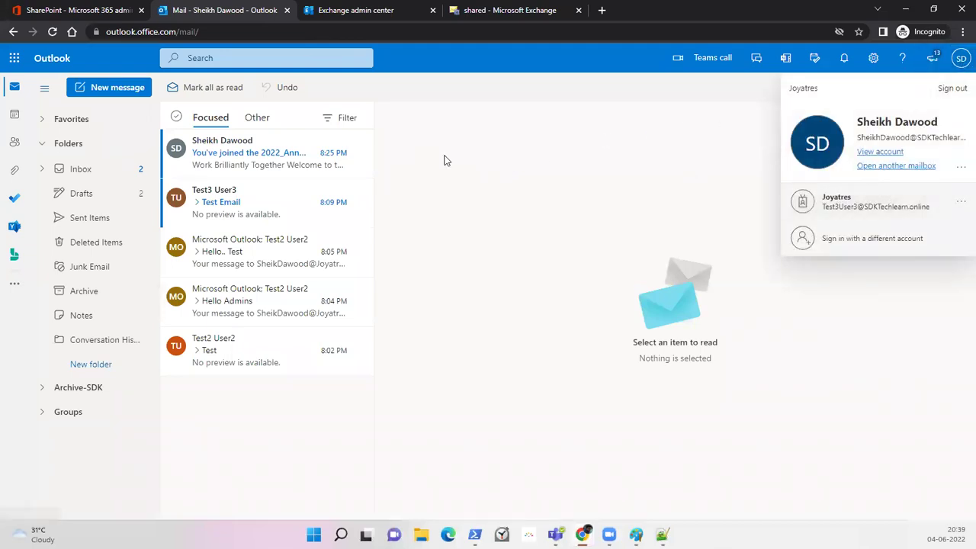
click(476, 150)
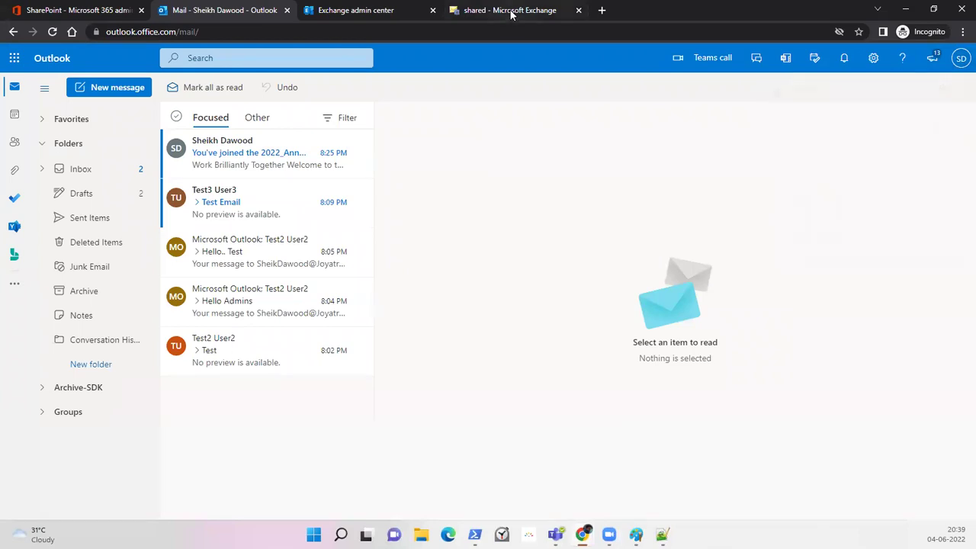
click(511, 12)
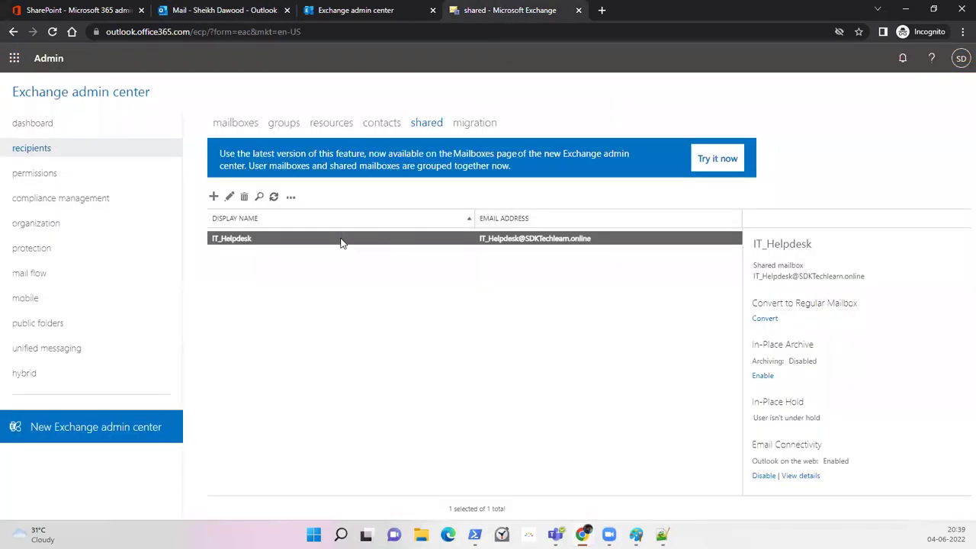
double_click(340, 240)
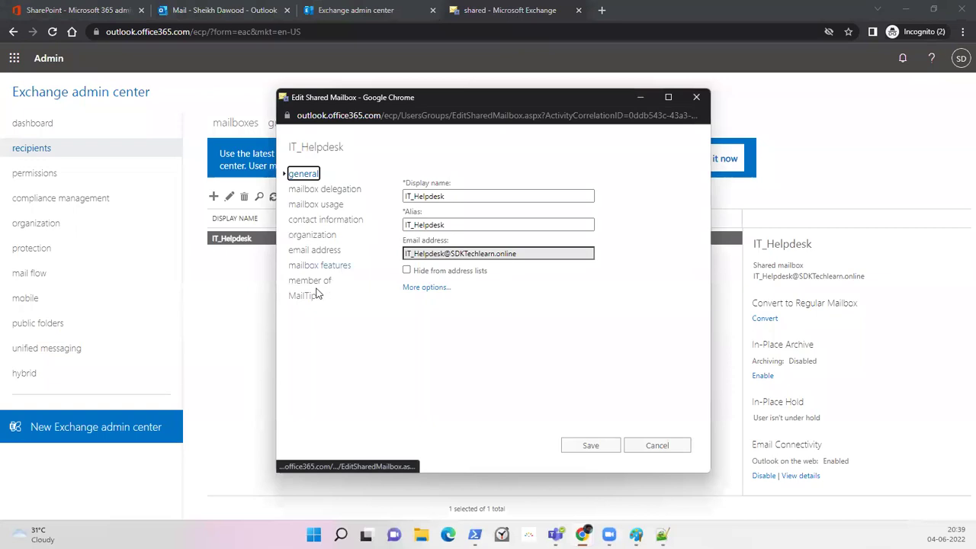
click(326, 189)
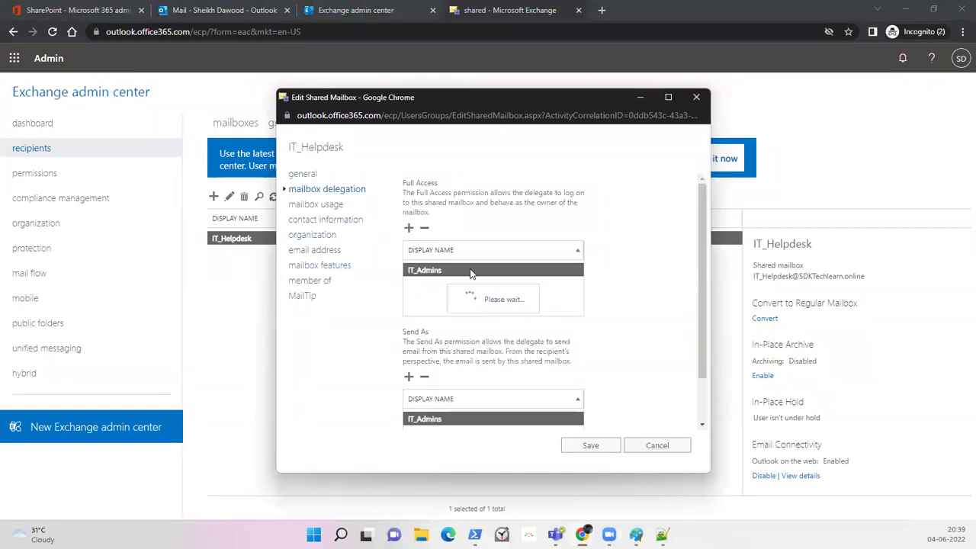
scroll(471, 272, down, 1)
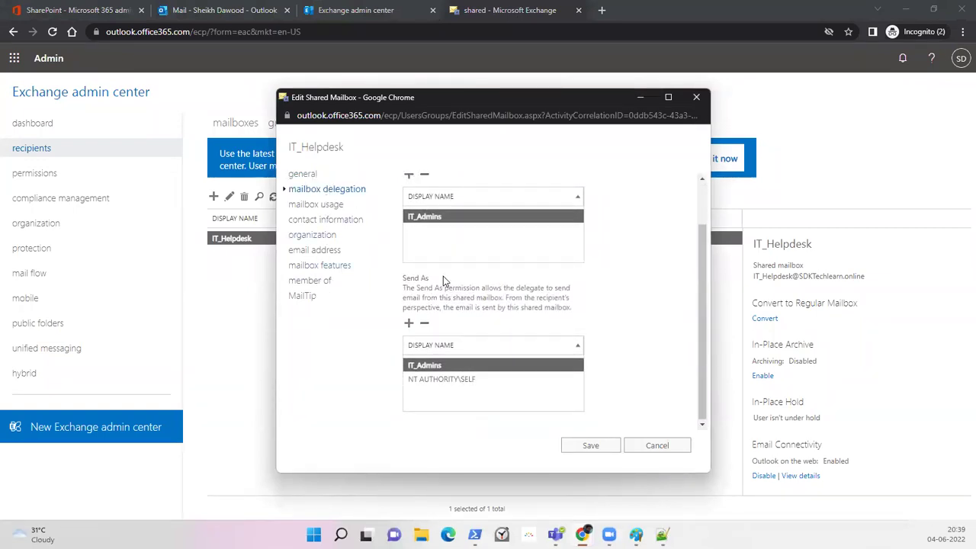
scroll(443, 276, up, 1)
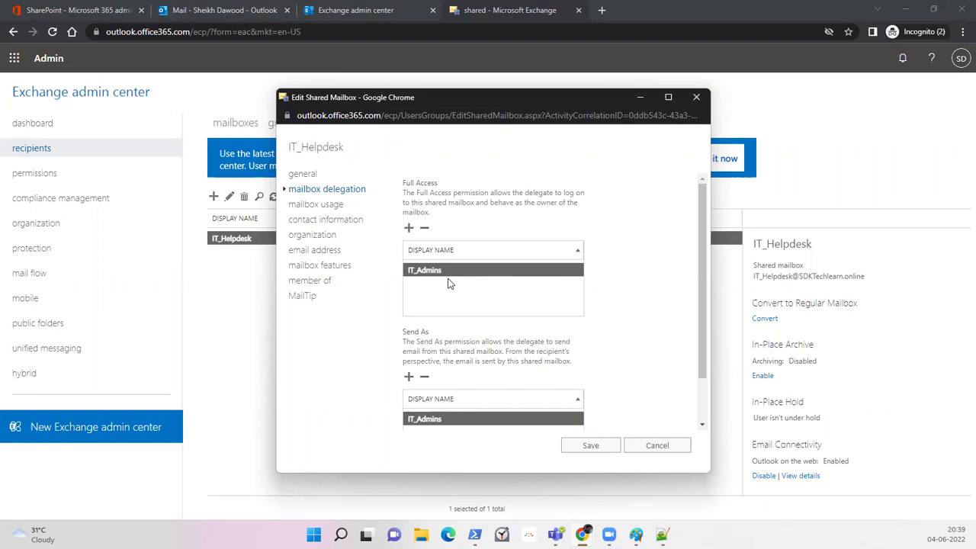
click(664, 448)
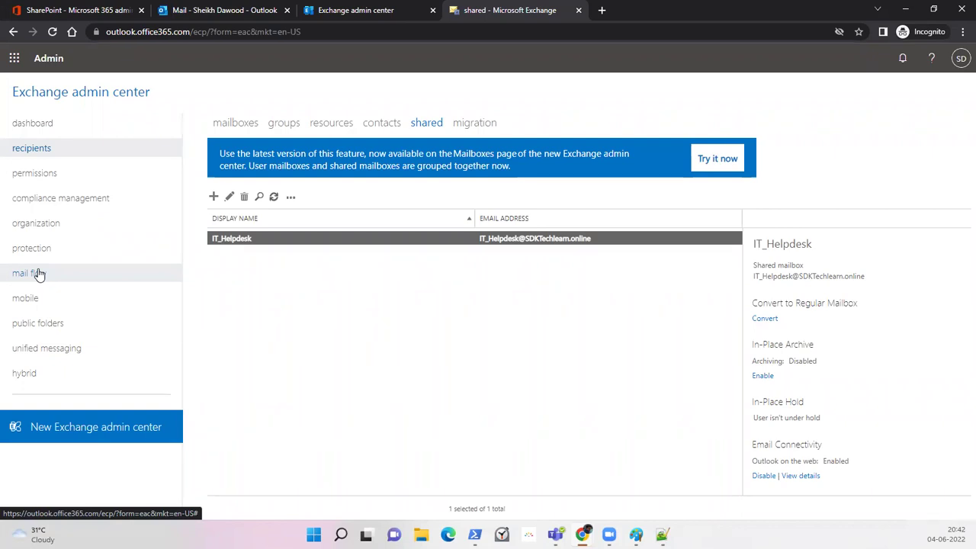
Switch from the IT_Helpdesk shared mailbox listing back to the Outlook inbox tab
click(204, 13)
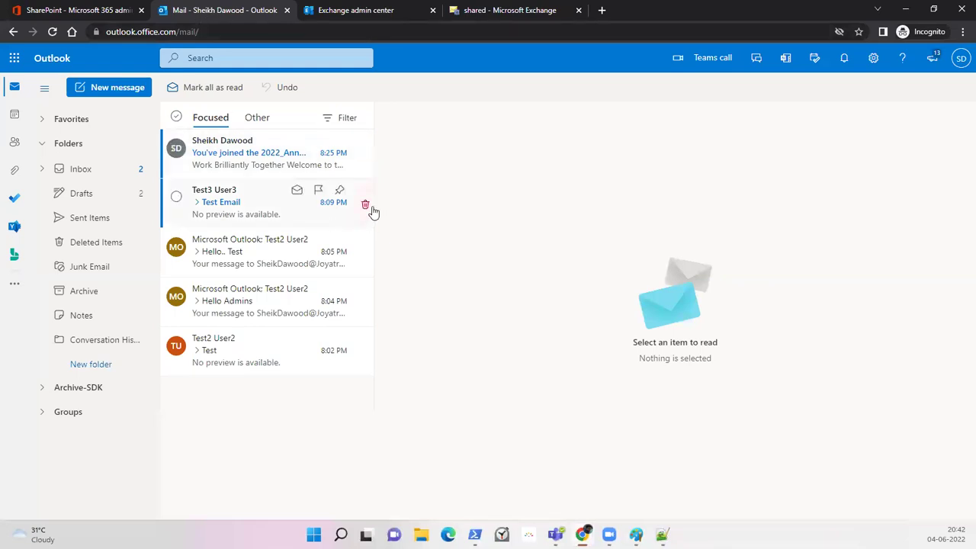
Start a new blank message, review its '...' options such as Show From, then bring up the Notepad++ notes
click(130, 97)
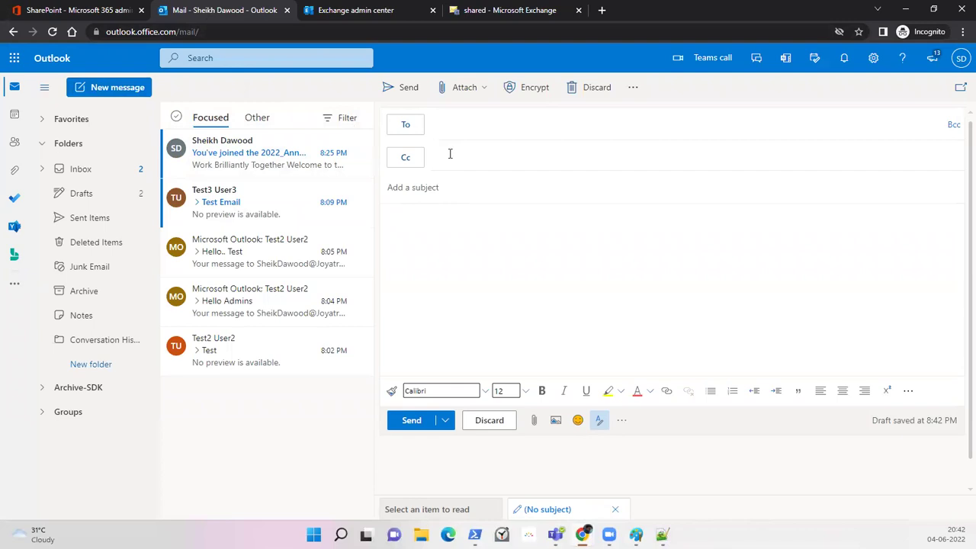
click(635, 89)
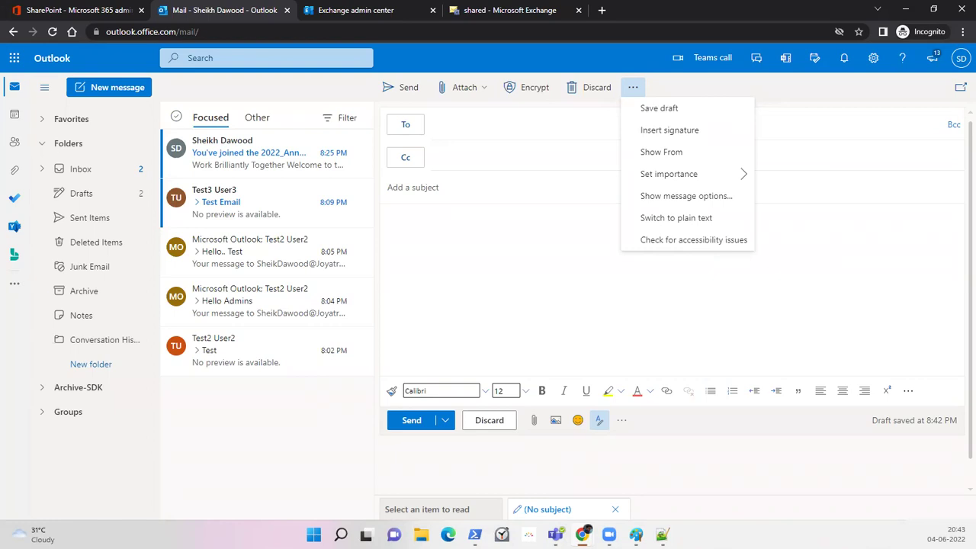
key(Escape)
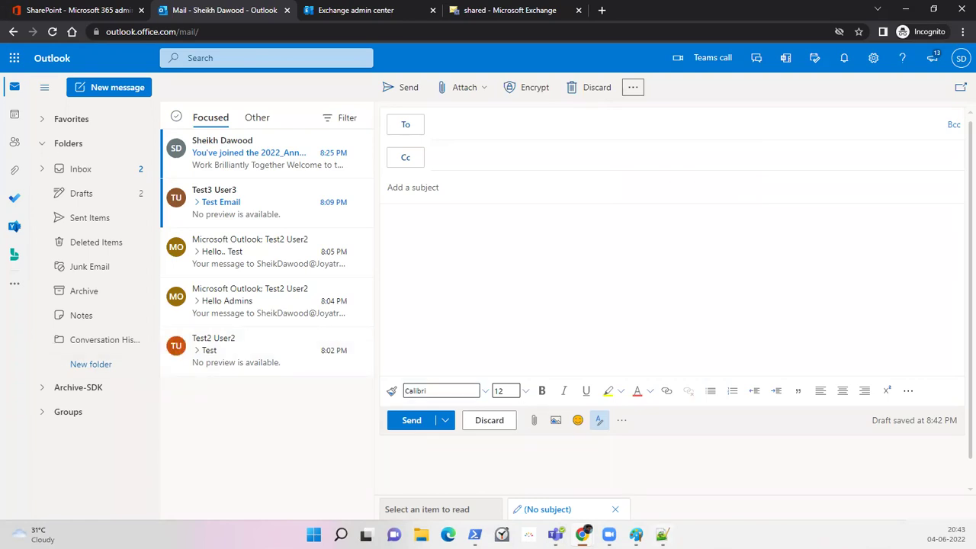
click(660, 534)
In Notepad++, add a dashed divider, the line 'shared Mailbox -', and another dashed divider
key(Return)
text(---------------------------)
key(Return)
text(shared Mailbox)
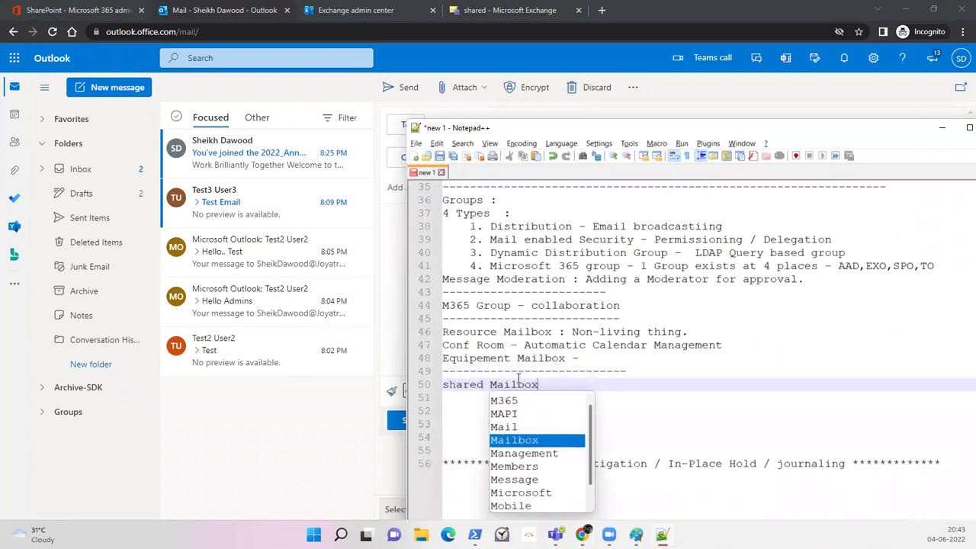
text( -)
key(Return)
text(---------------------------------------)
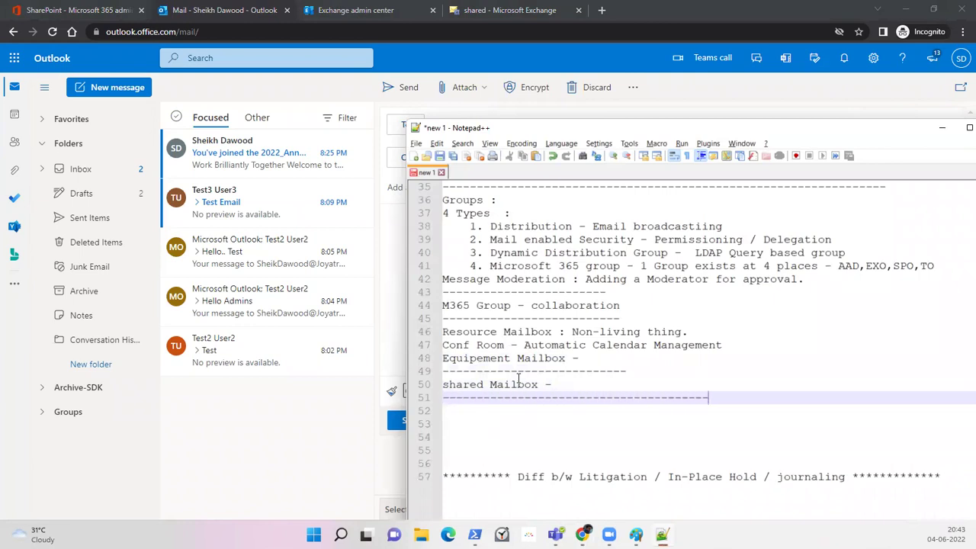
key(Return)
Complete the note as 'shared Mailbox - auto mapping', then return to the Outlook tab
text(a)
key(BackSpace)
key(BackSpace)
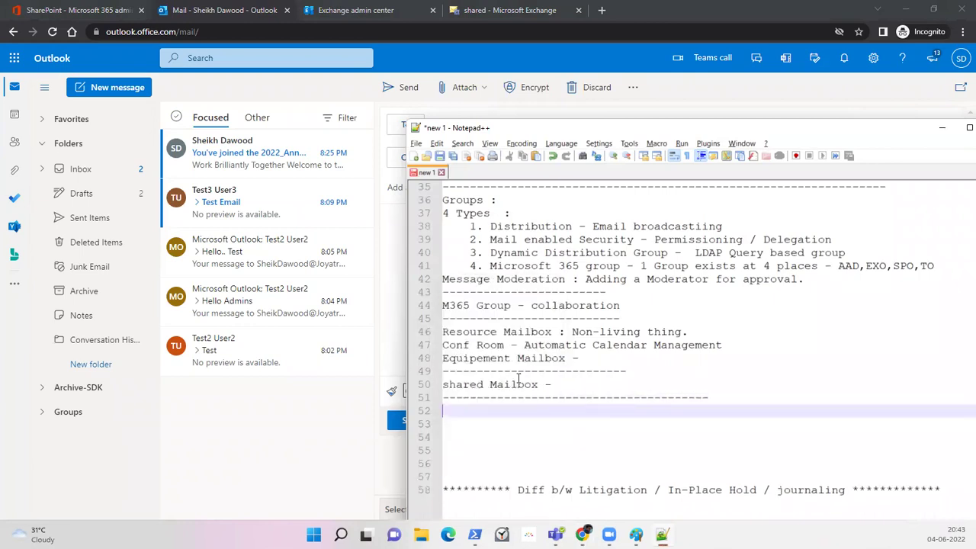
key(Up)
text(autom)
key(BackSpace)
text(app)
key(BackSpace)
key(BackSpace)
key(BackSpace)
text(mapping)
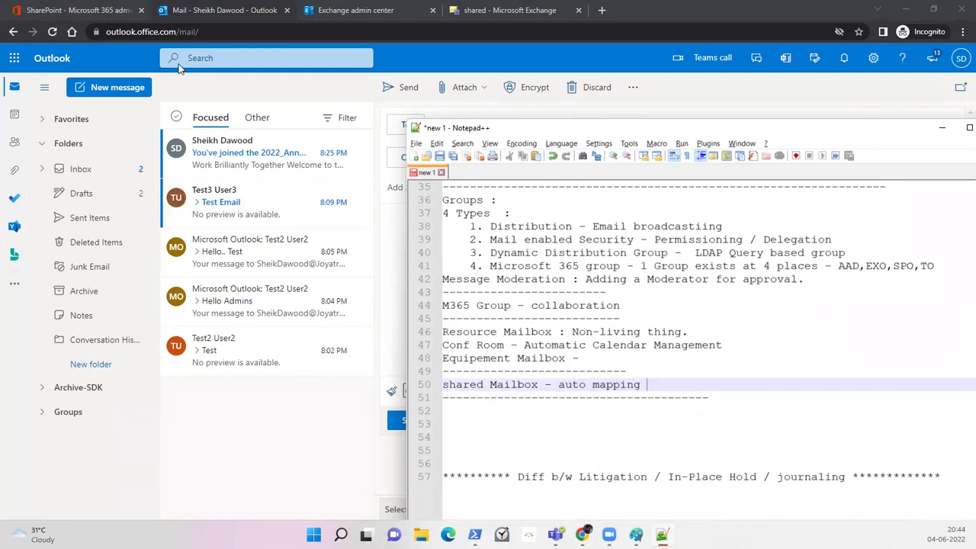
click(197, 16)
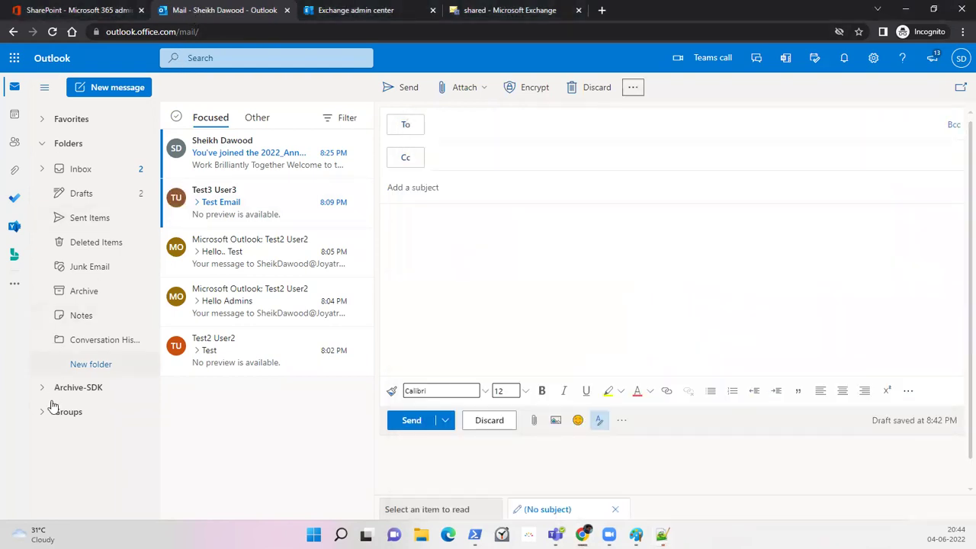
Reload Outlook on the web and expand the Groups and Inbox folders in the folder pane
click(52, 31)
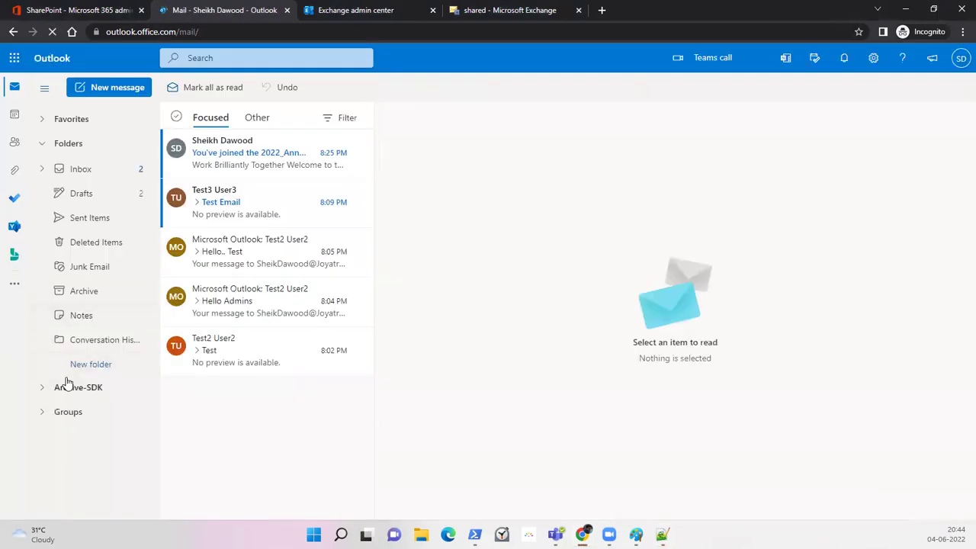
click(42, 412)
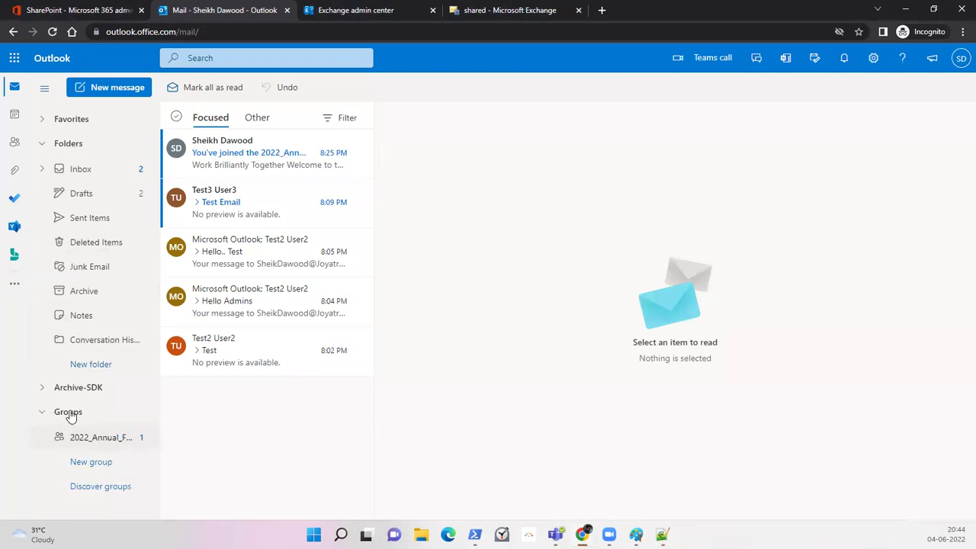
click(42, 169)
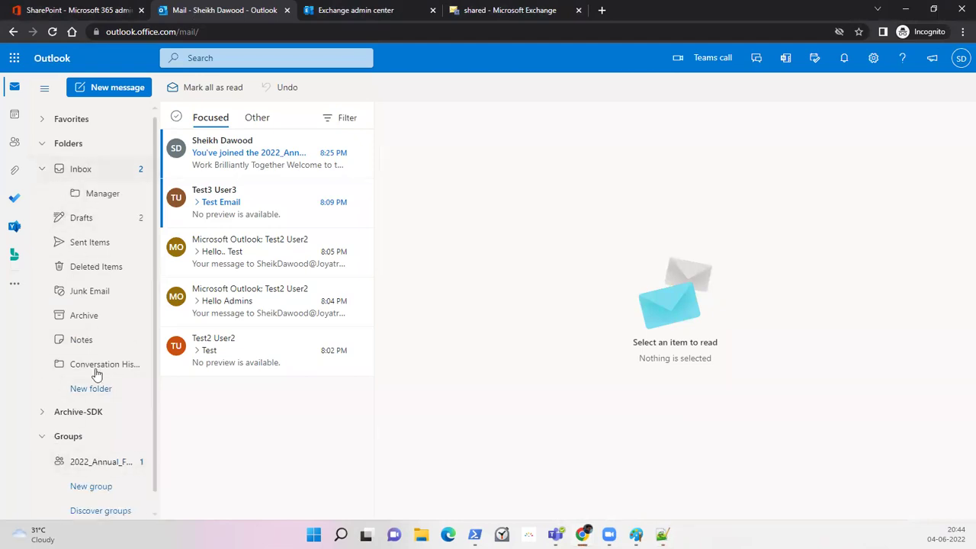
scroll(81, 437, down, 1)
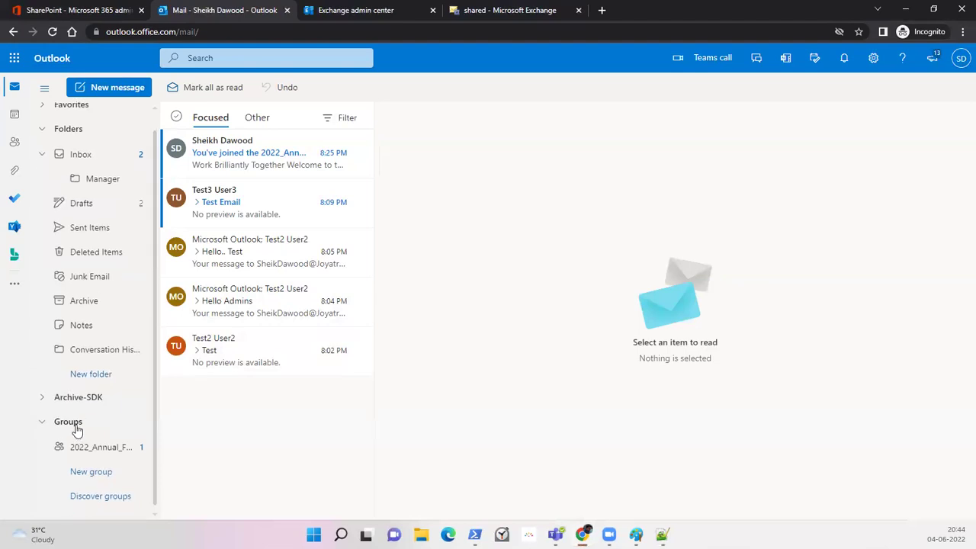
scroll(76, 427, up, 1)
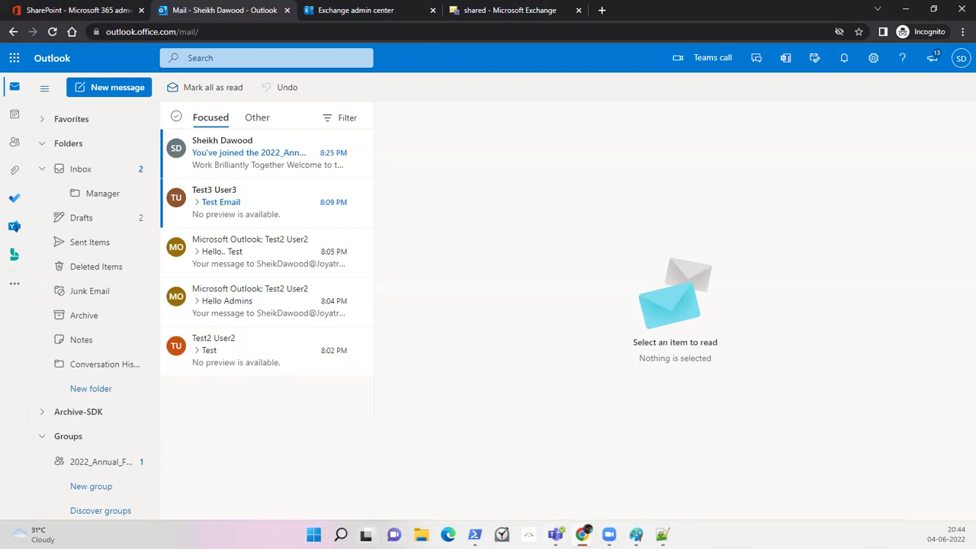
mouse_move(474, 534)
click(475, 496)
Launch Azure Active Directory from Admin centers, sign in with the admin account, and skip authenticator setup
click(68, 10)
scroll(39, 323, down, 5)
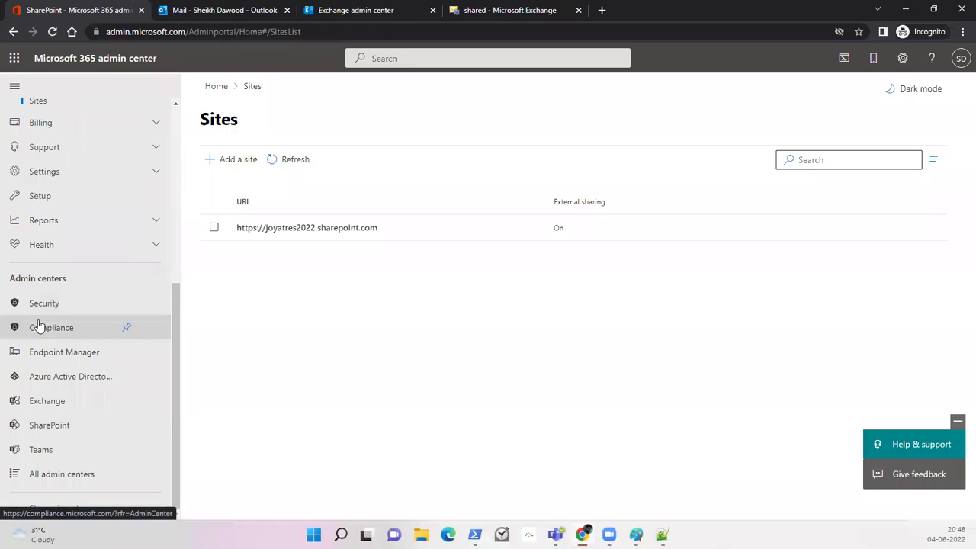
click(57, 374)
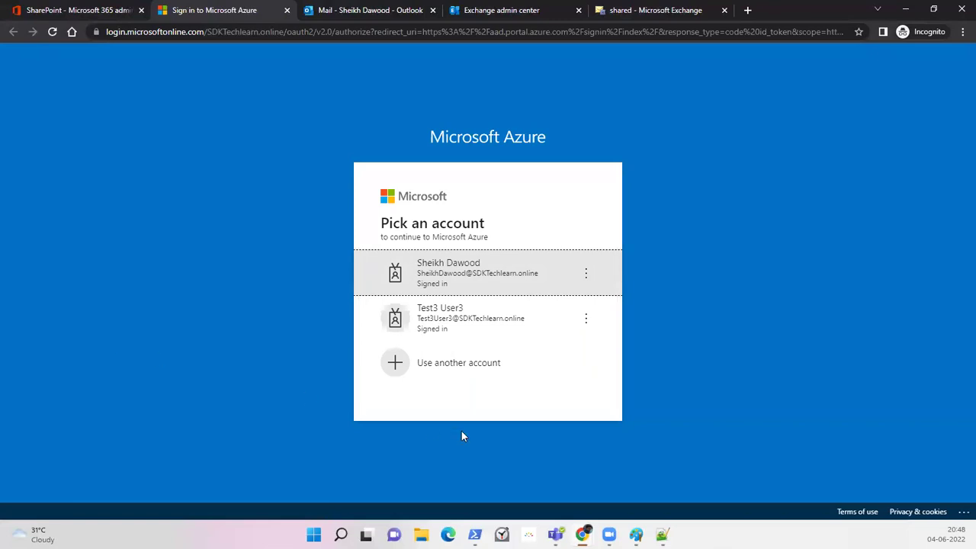
click(477, 279)
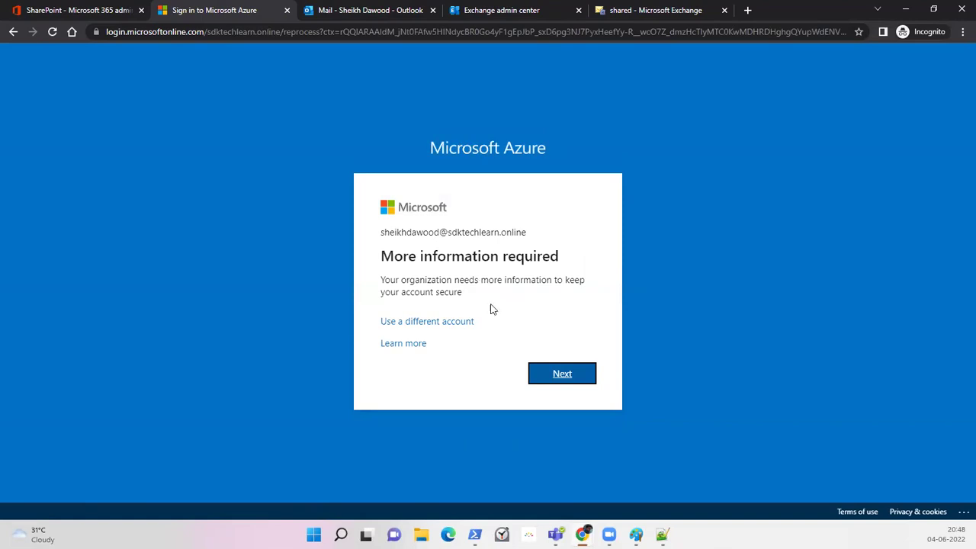
click(561, 377)
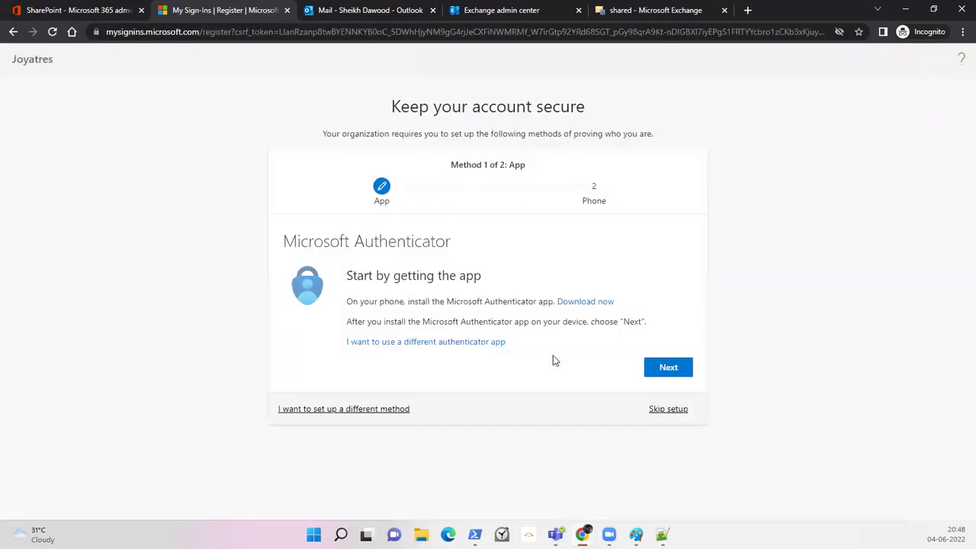
click(664, 409)
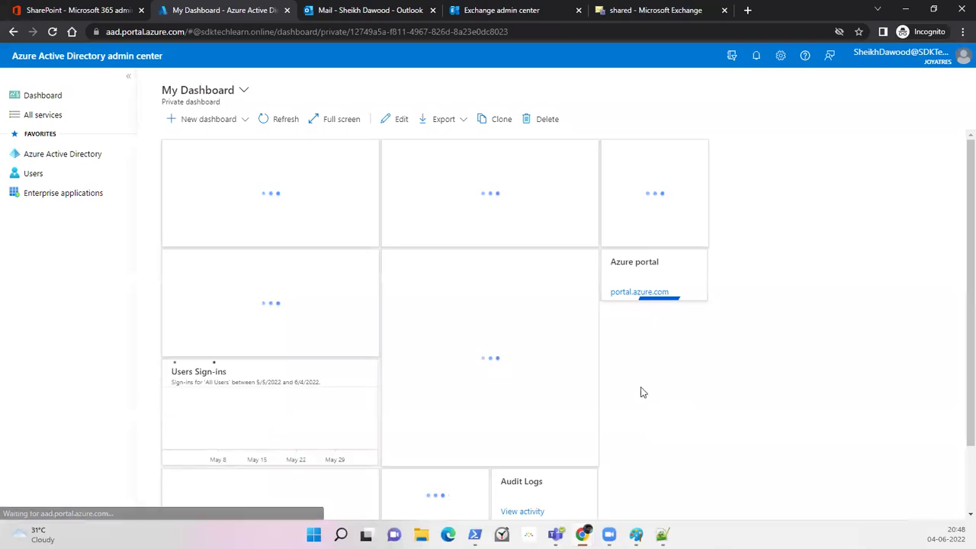
Open HR_Admins from Azure Active Directory Groups and highlight its Distribution type value
click(47, 157)
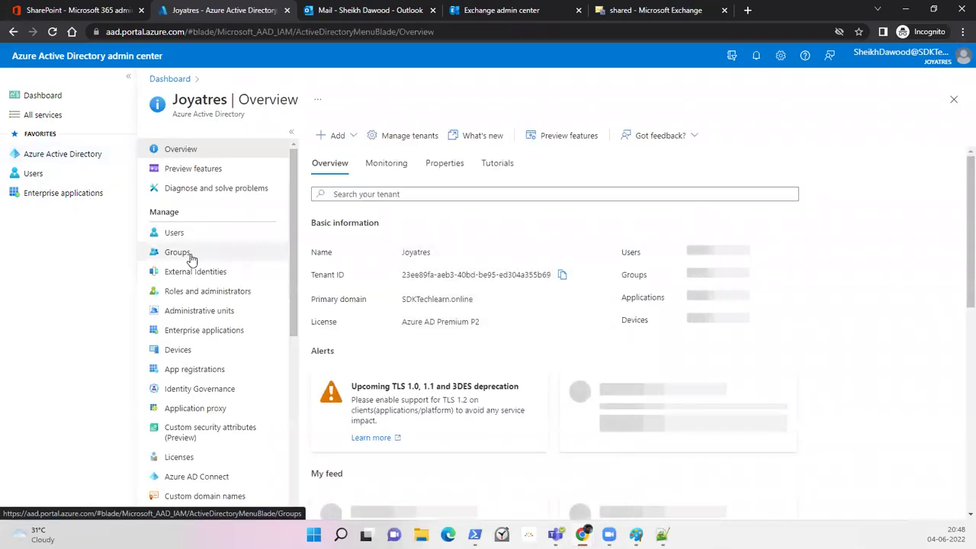
click(191, 254)
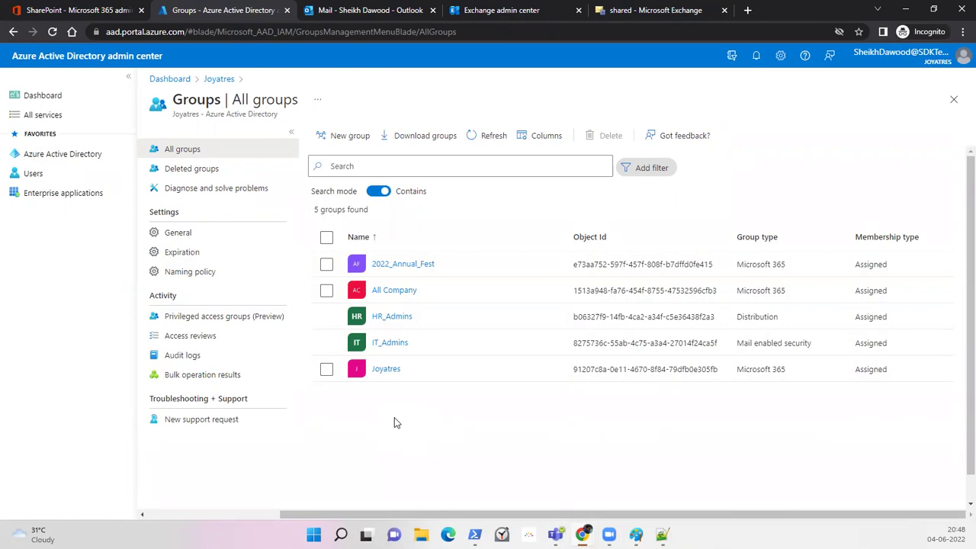
click(402, 318)
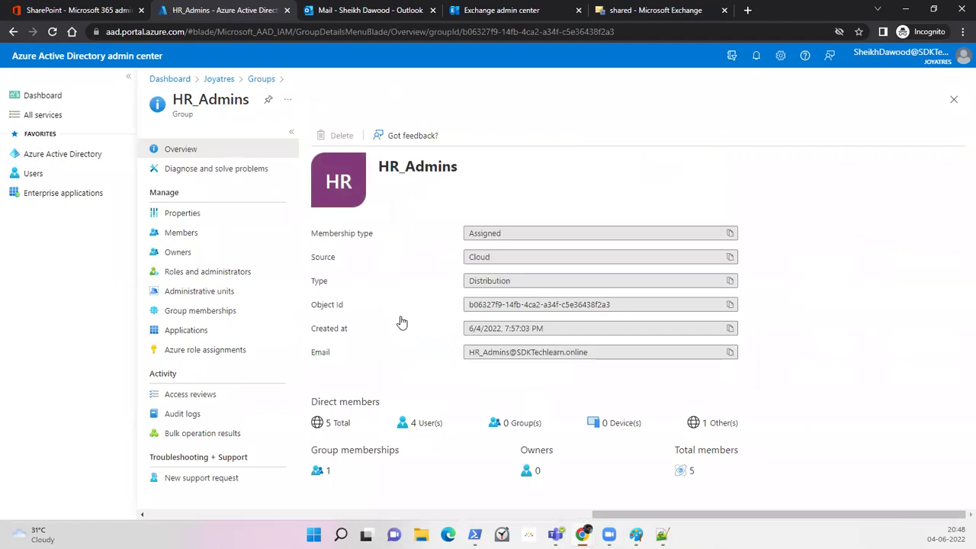
drag(523, 279, 467, 280)
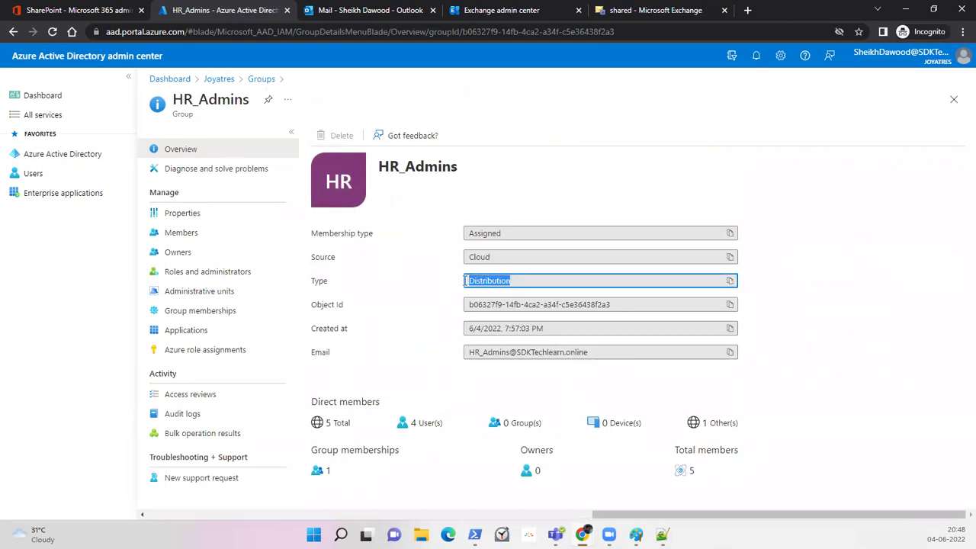